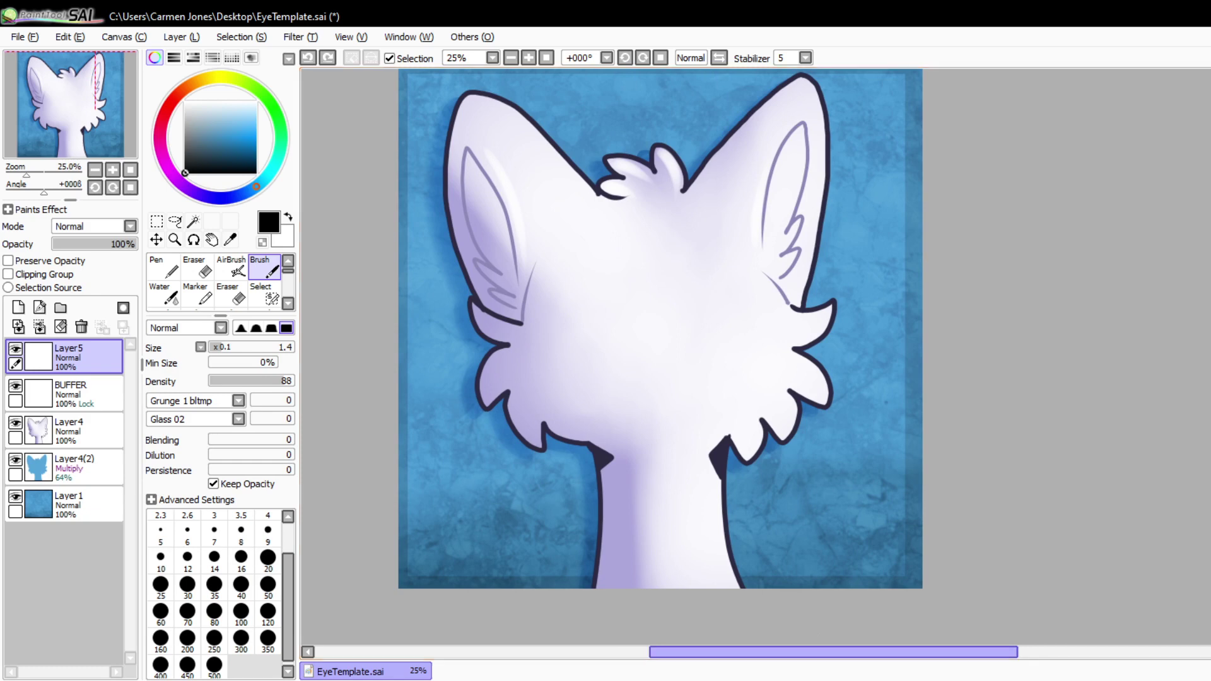
# - Try a thin curved guideline across the lower part of the blank face
pyautogui.moveTo(820, 652); pyautogui.dragTo(803, 652)
pyautogui.moveTo(1210, 368); pyautogui.dragTo(1210, 359)
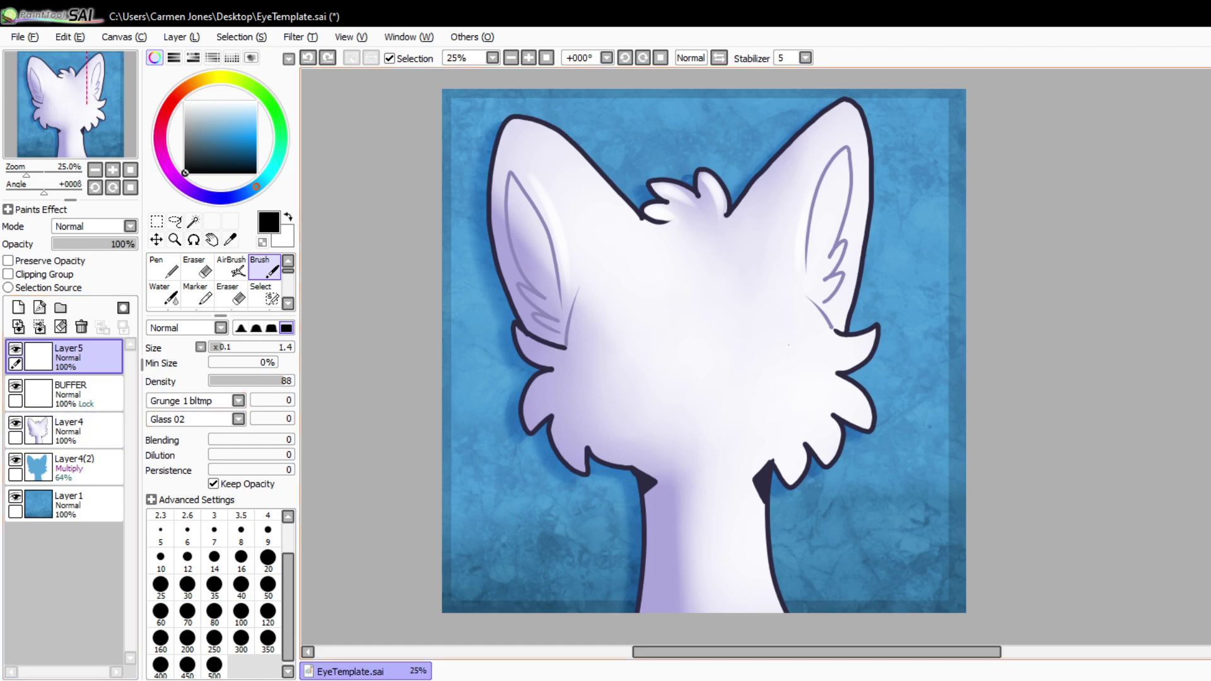
pyautogui.click(529, 58)
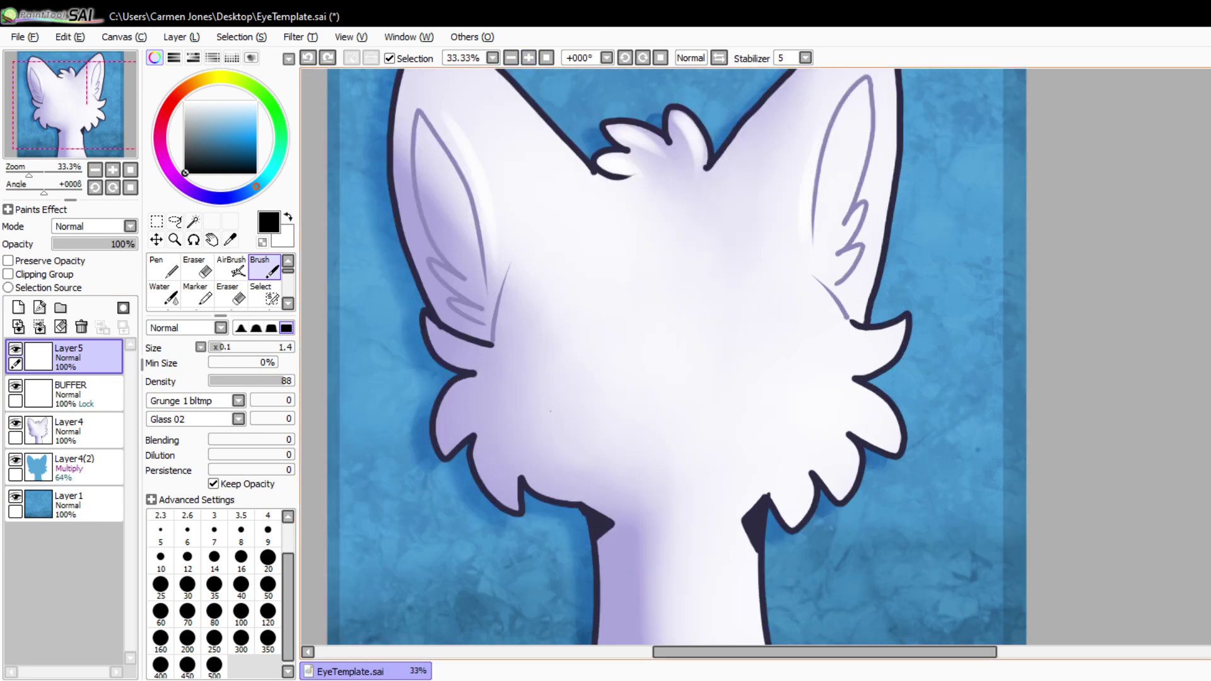
pyautogui.moveTo(550, 411); pyautogui.dragTo(790, 371)
# - Undo the test marks on the face and set the brush to size 3.8 and density 68
pyautogui.moveTo(221, 347); pyautogui.dragTo(242, 347)
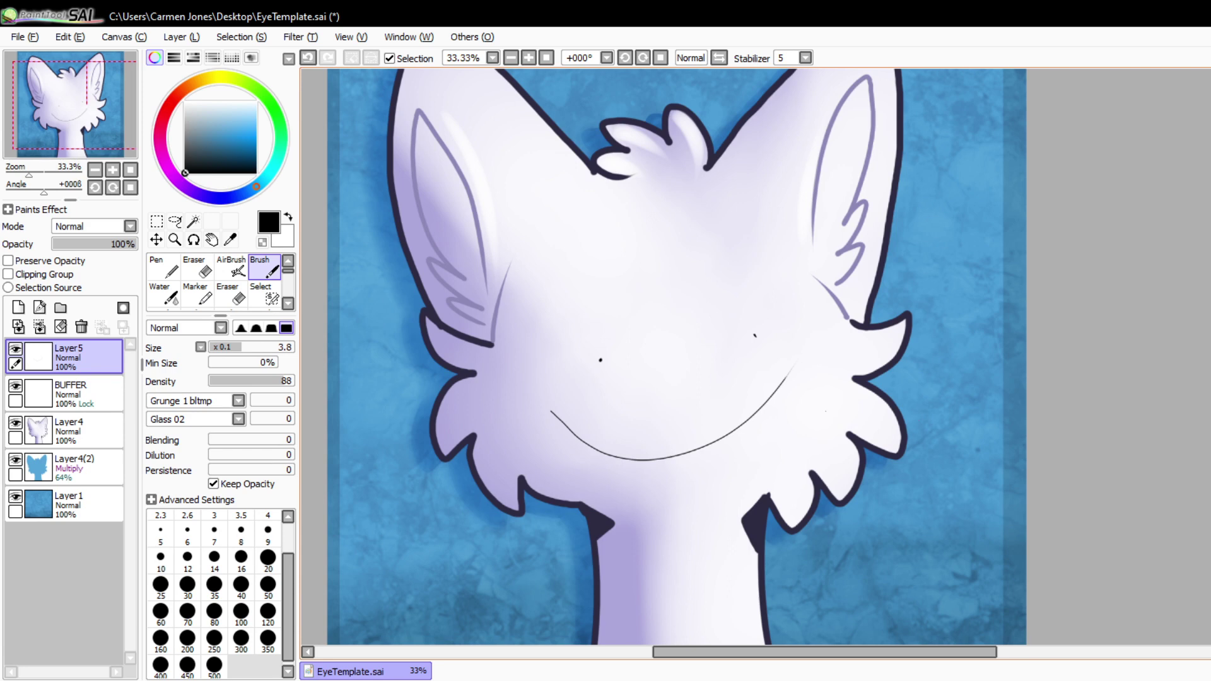
pyautogui.hotkey('ctrl', 'z')
pyautogui.hotkey('ctrl', 'z')
pyautogui.hotkey('ctrl', 'z')
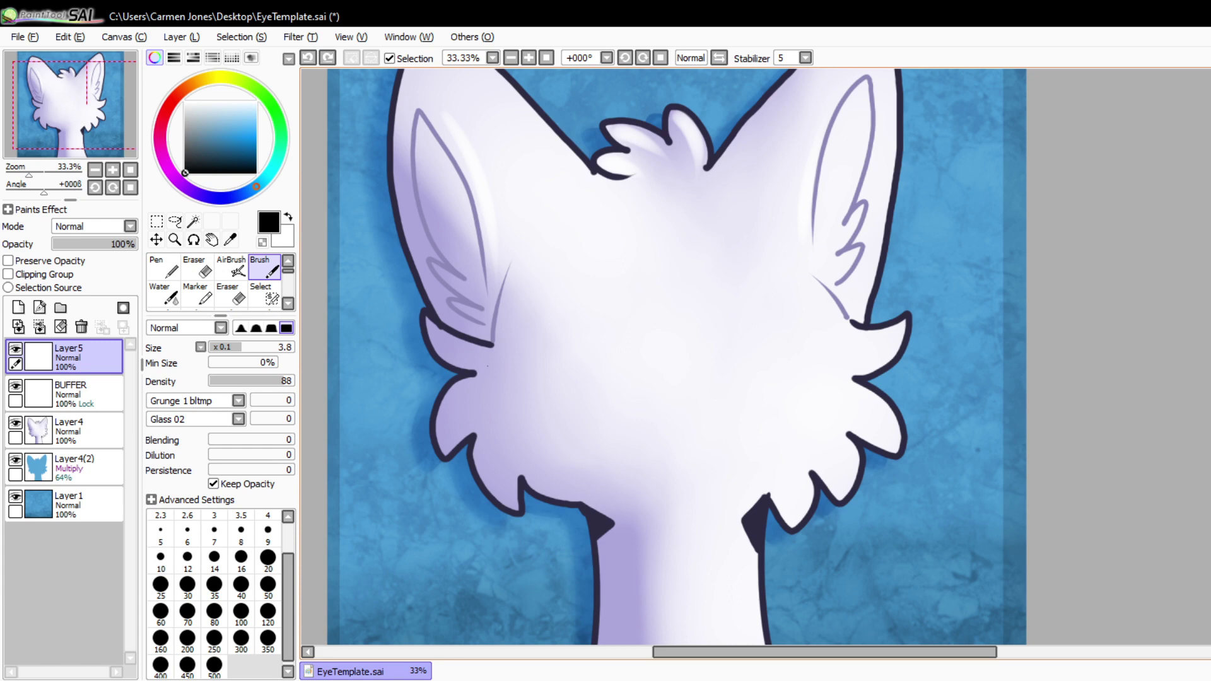
pyautogui.moveTo(284, 381); pyautogui.dragTo(266, 380)
# - Sketch a loose oval outline for the eye on the right half of the face
pyautogui.moveTo(804, 304); pyautogui.dragTo(781, 379)
pyautogui.hotkey('ctrl', 'z')
pyautogui.moveTo(717, 328)
pyautogui.mouseDown()
pyautogui.moveTo(729, 385)
pyautogui.moveTo(794, 403)
pyautogui.moveTo(720, 325)
pyautogui.moveTo(725, 407)
pyautogui.moveTo(736, 306)
pyautogui.moveTo(805, 327)
pyautogui.mouseUp()
pyautogui.moveTo(807, 343)
pyautogui.mouseDown()
pyautogui.moveTo(810, 405)
pyautogui.moveTo(740, 418)
pyautogui.moveTo(776, 422)
pyautogui.mouseUp()
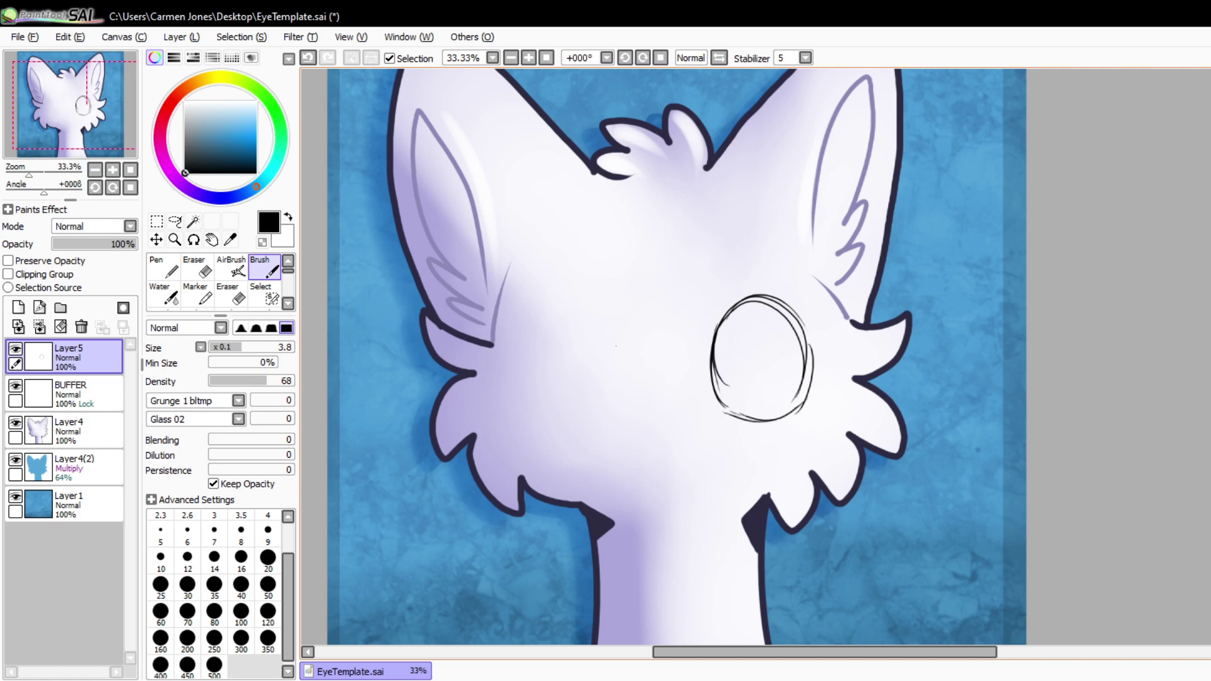
# - Sketch a matching oval for the left eye and add a smaller iris circle with a centre dot inside each eye
pyautogui.moveTo(618, 339)
pyautogui.mouseDown()
pyautogui.moveTo(569, 418)
pyautogui.moveTo(557, 316)
pyautogui.moveTo(623, 340)
pyautogui.moveTo(628, 399)
pyautogui.mouseUp()
pyautogui.moveTo(615, 321); pyautogui.dragTo(633, 404)
pyautogui.moveTo(626, 341)
pyautogui.mouseDown()
pyautogui.moveTo(634, 369)
pyautogui.moveTo(600, 425)
pyautogui.moveTo(576, 425)
pyautogui.mouseUp()
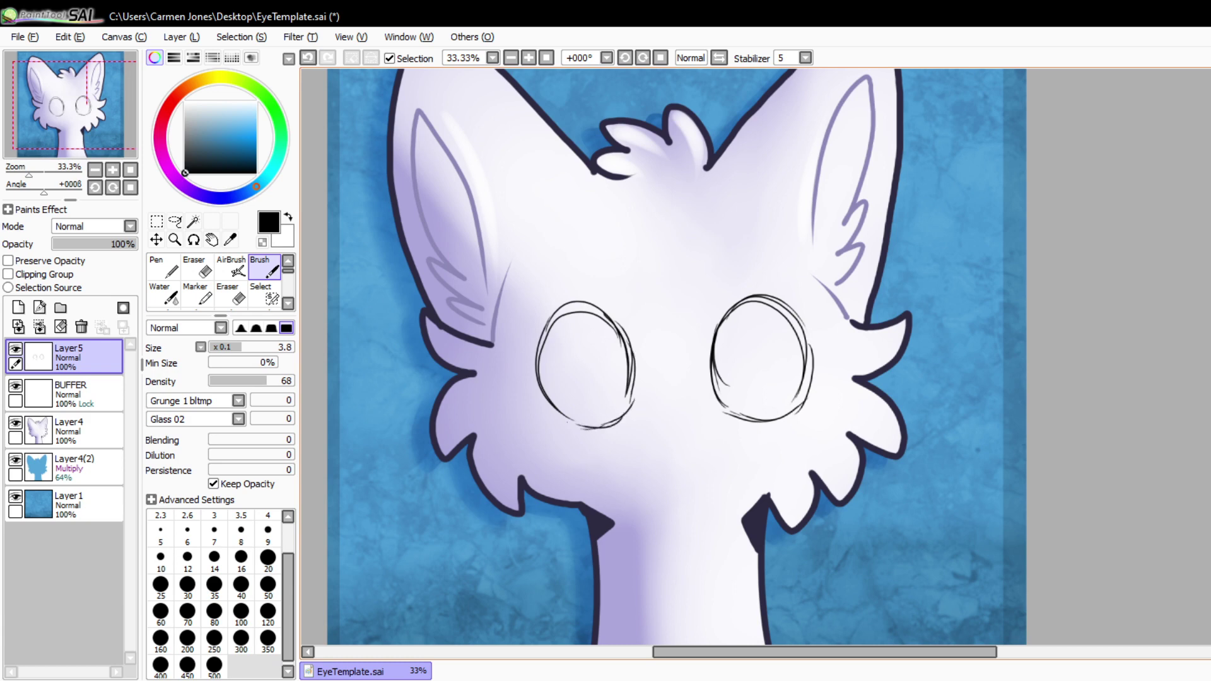
pyautogui.moveTo(621, 346)
pyautogui.mouseDown()
pyautogui.moveTo(583, 401)
pyautogui.moveTo(631, 403)
pyautogui.mouseUp()
pyautogui.moveTo(718, 356)
pyautogui.mouseDown()
pyautogui.moveTo(773, 335)
pyautogui.moveTo(718, 394)
pyautogui.mouseUp()
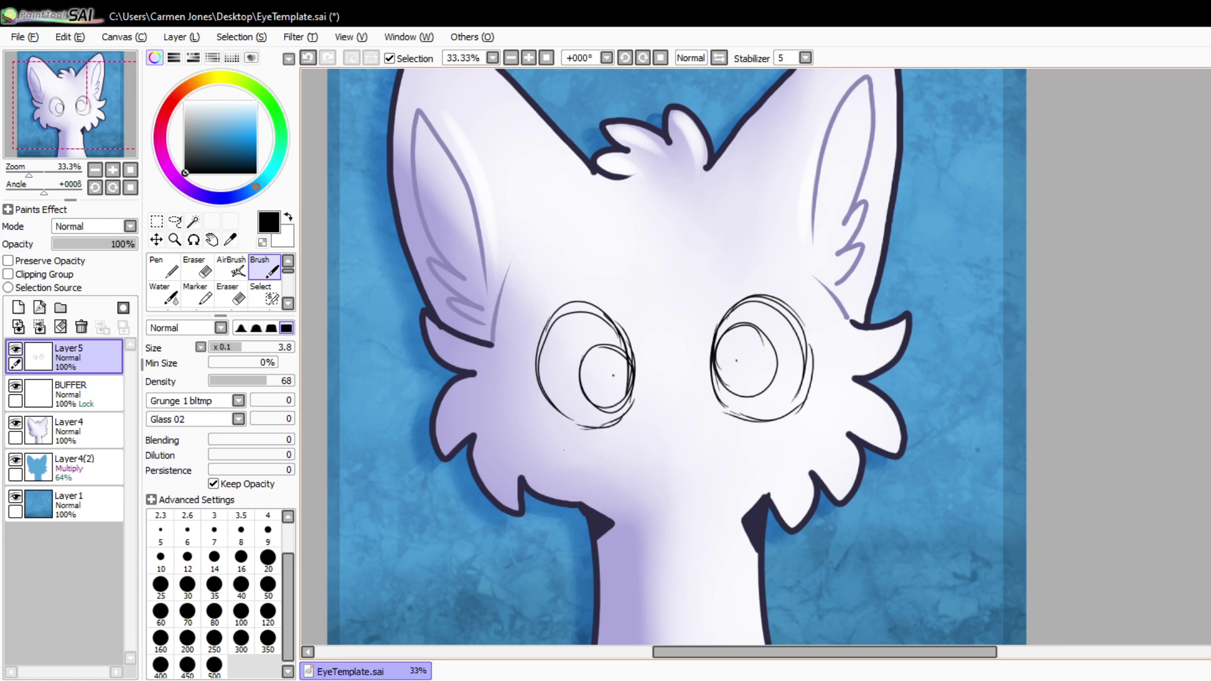
pyautogui.moveTo(511, 394)
pyautogui.mouseDown()
pyautogui.moveTo(573, 438)
pyautogui.moveTo(713, 466)
pyautogui.moveTo(855, 383)
pyautogui.moveTo(817, 313)
pyautogui.mouseUp()
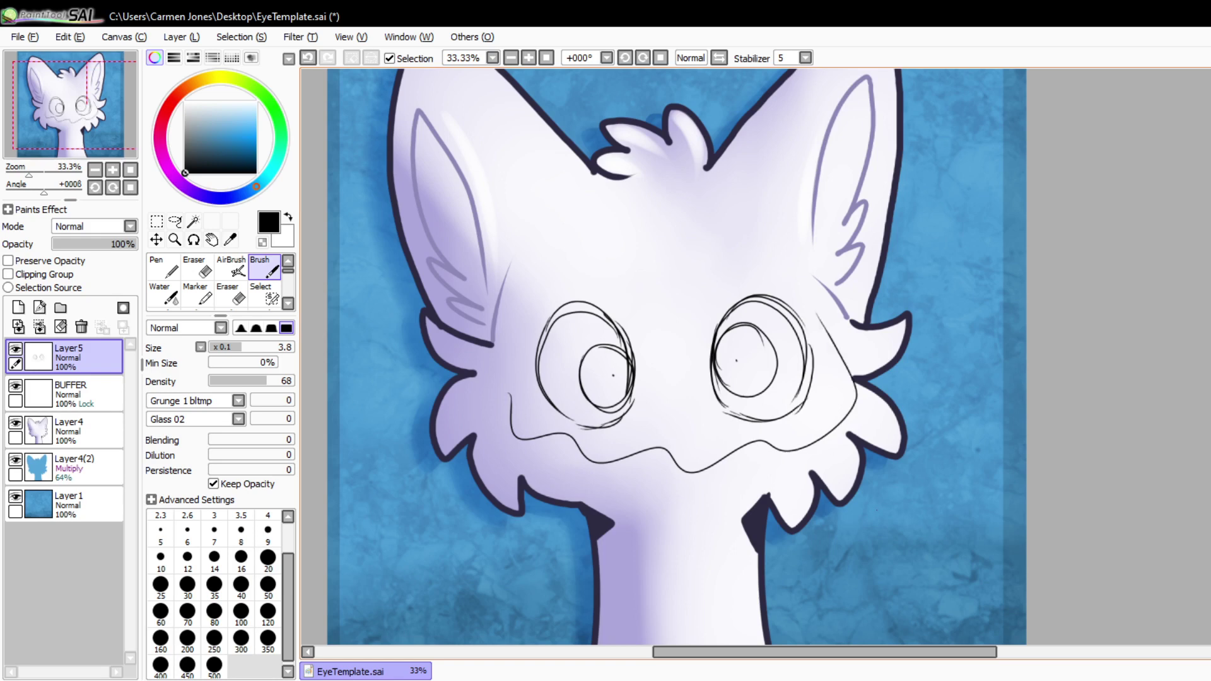
pyautogui.hotkey('ctrl', 'z')
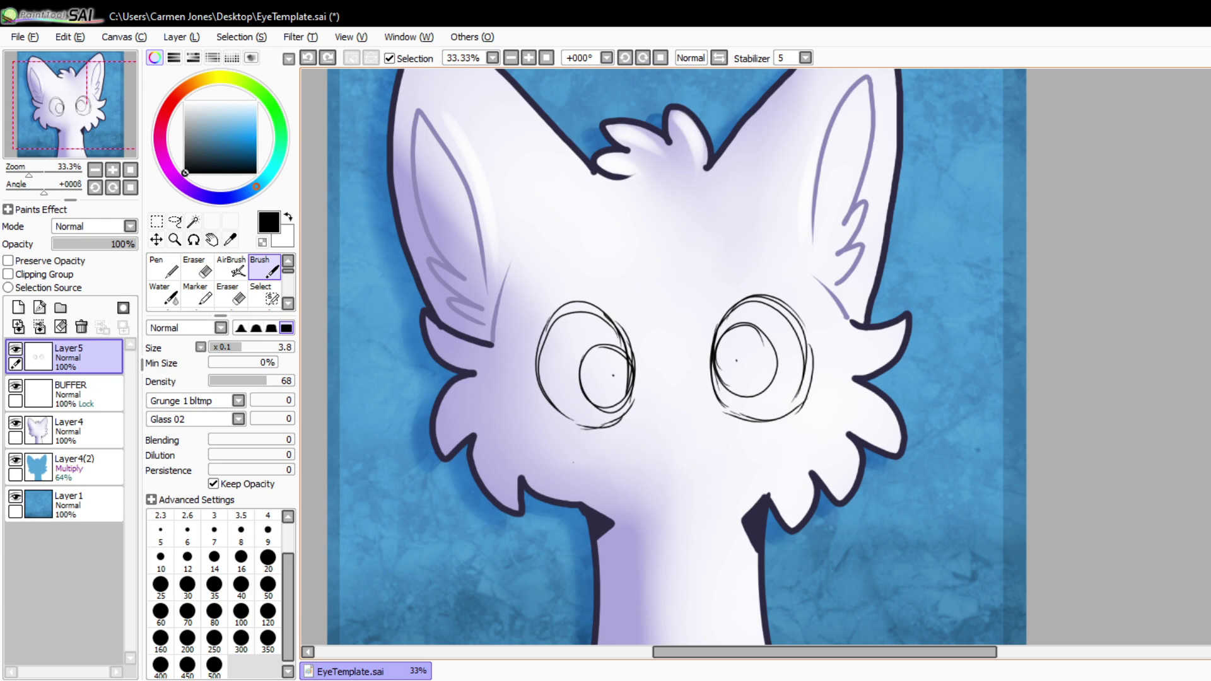
pyautogui.moveTo(499, 423); pyautogui.dragTo(886, 408)
pyautogui.hotkey('ctrl', 'z')
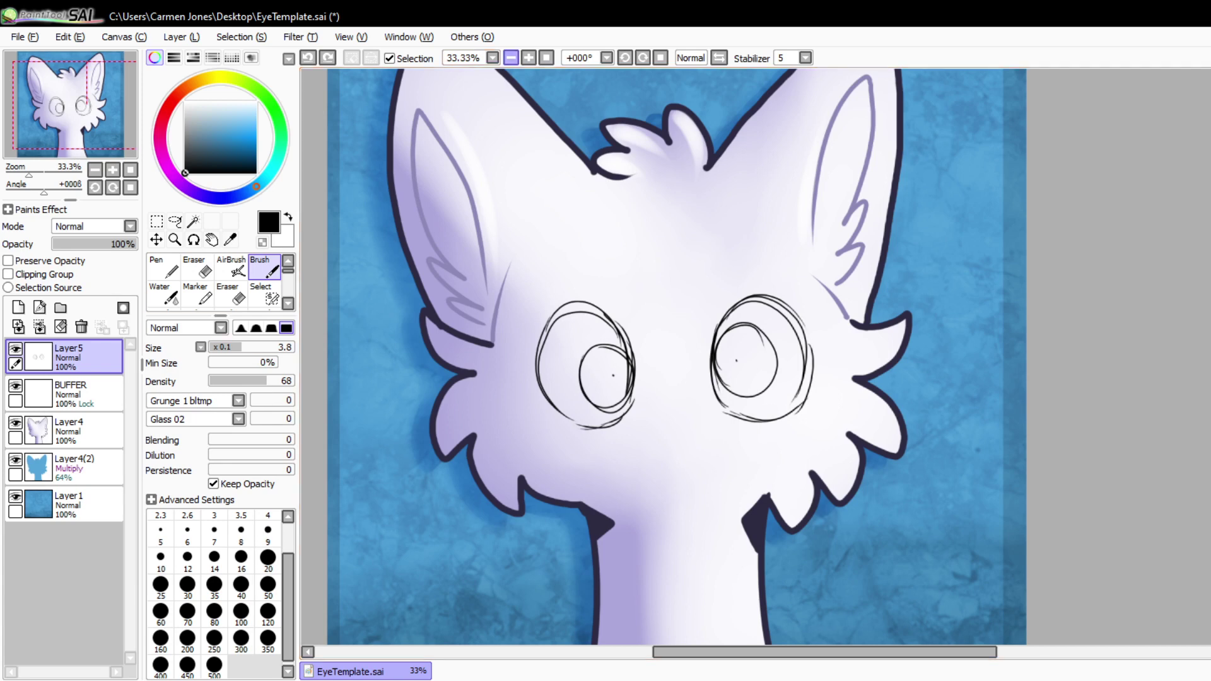
# - Draw an arrow with a scribbled head on the forehead, pointing down at the left eye
pyautogui.click(511, 57)
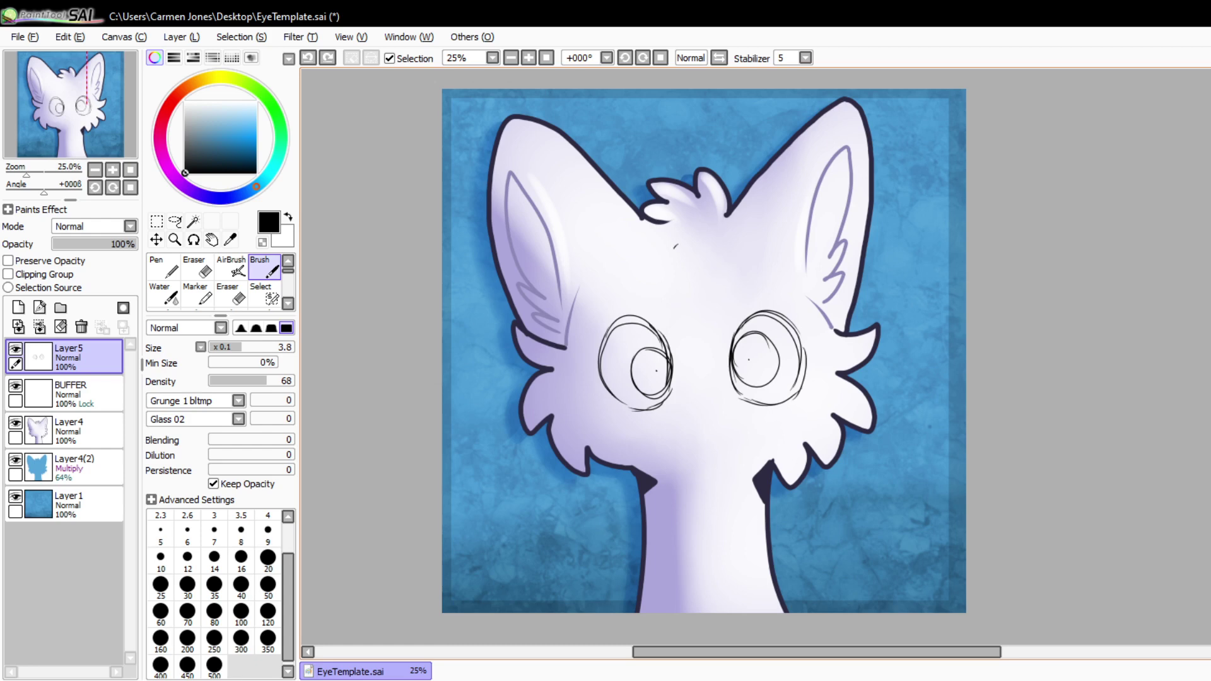
pyautogui.moveTo(675, 246)
pyautogui.mouseDown()
pyautogui.moveTo(650, 292)
pyautogui.moveTo(662, 290)
pyautogui.moveTo(659, 294)
pyautogui.mouseUp()
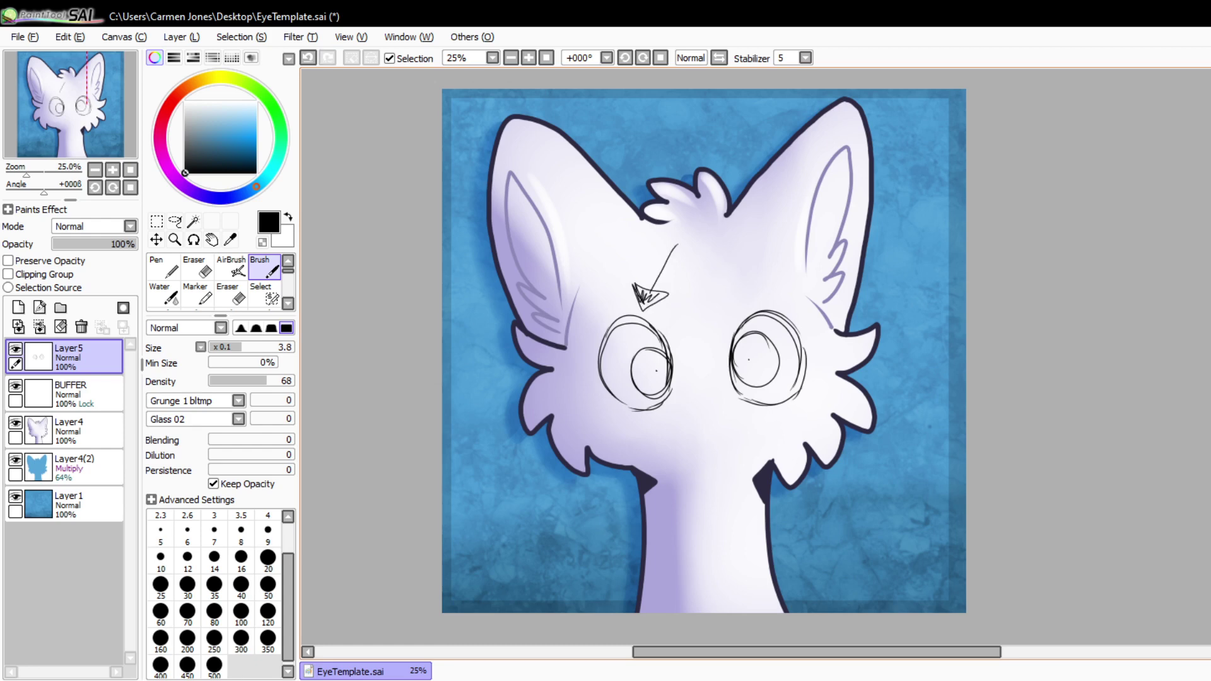
pyautogui.press('+')
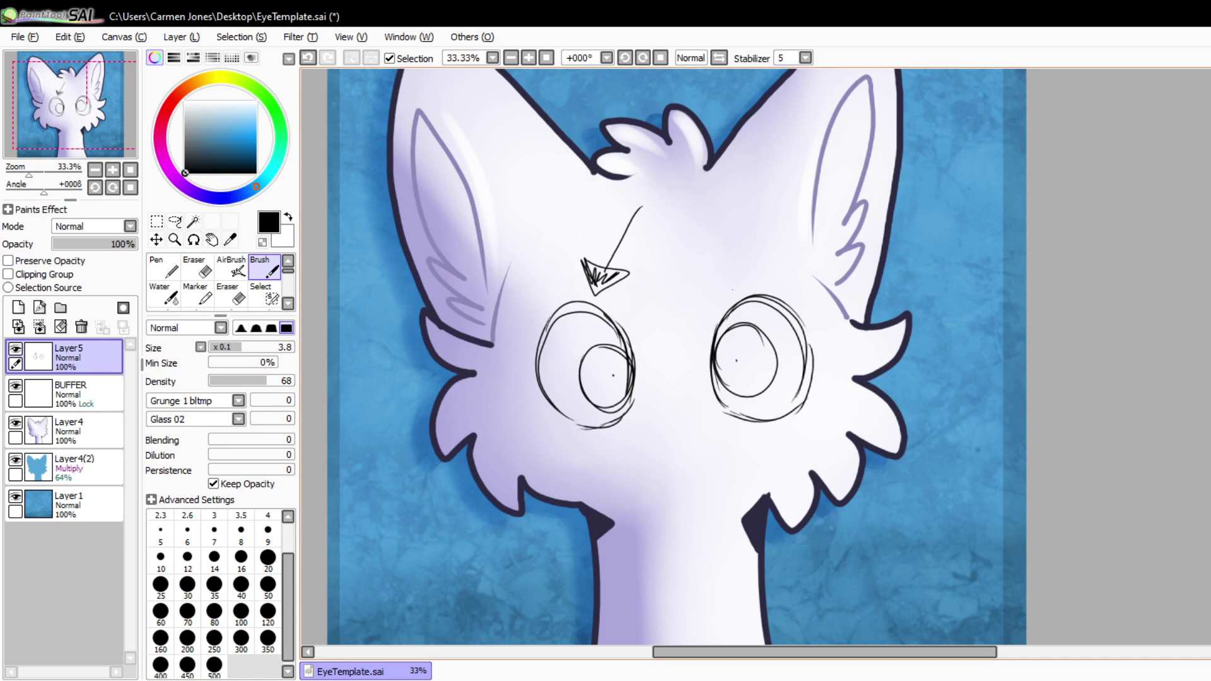
pyautogui.hotkey('alt', 'Tab')
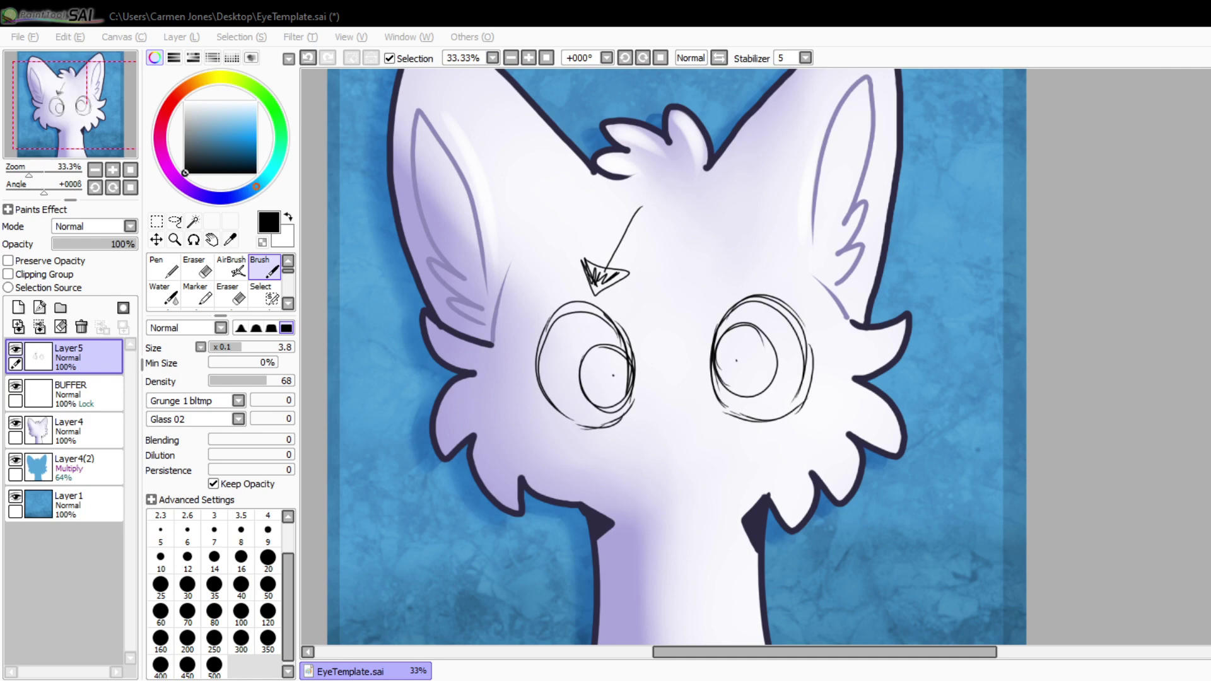
pyautogui.click(778, 293)
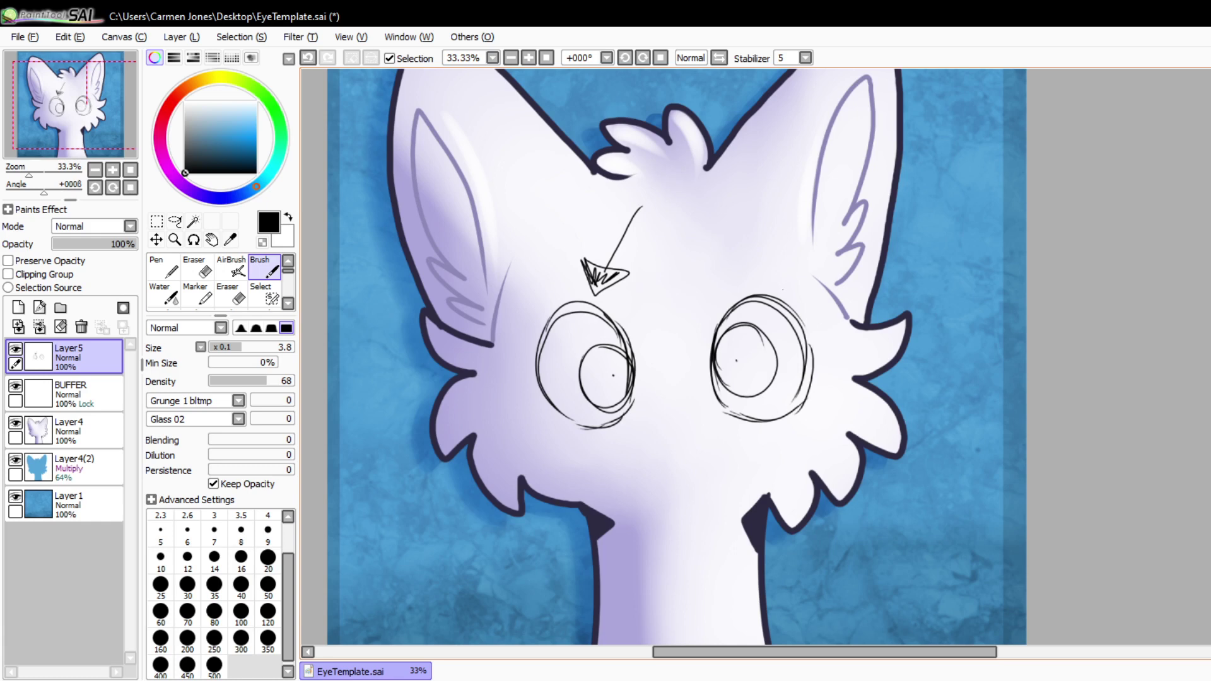
pyautogui.press('alt')
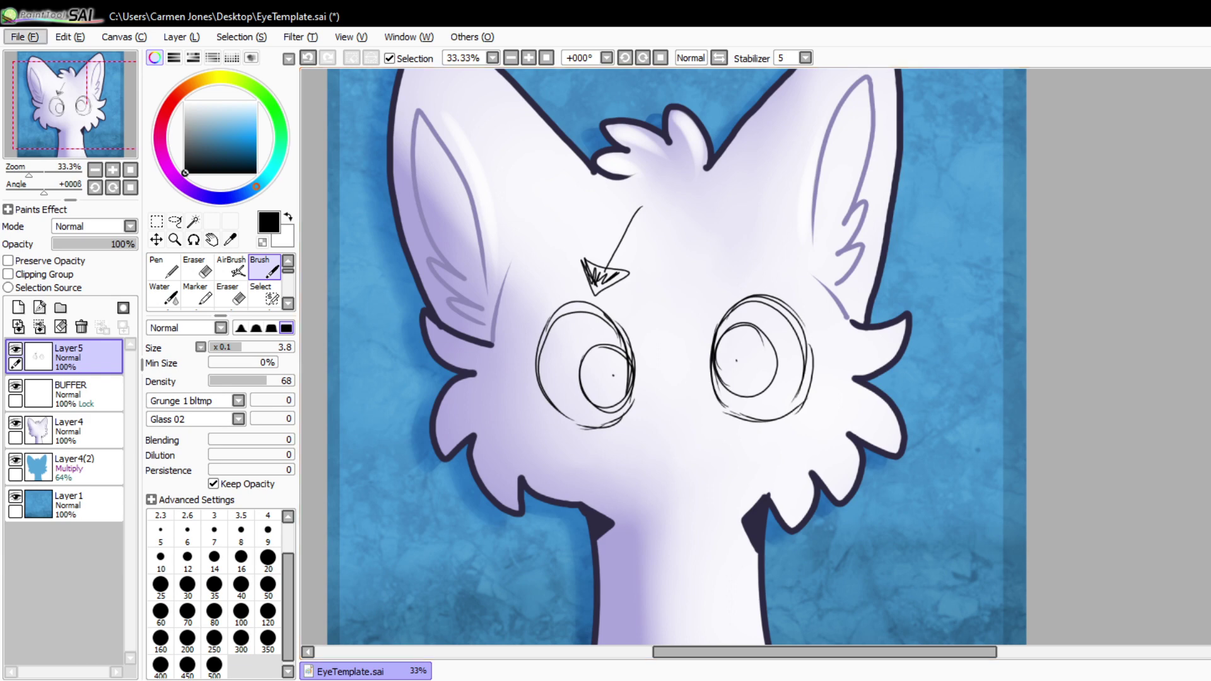
pyautogui.hotkey('alt', 'Tab')
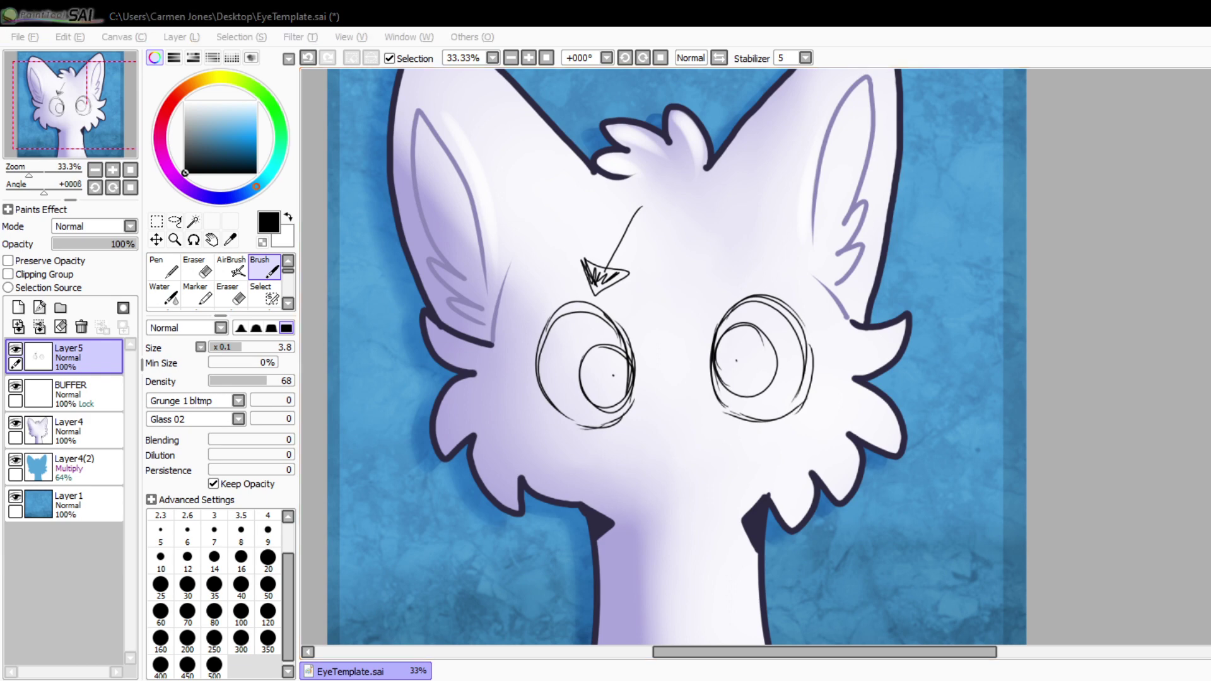
# - On a new blank canvas, sketch a simple cartoon face with a round head, two eye circles, an oval nose and a curved smile
pyautogui.click(760, 422)
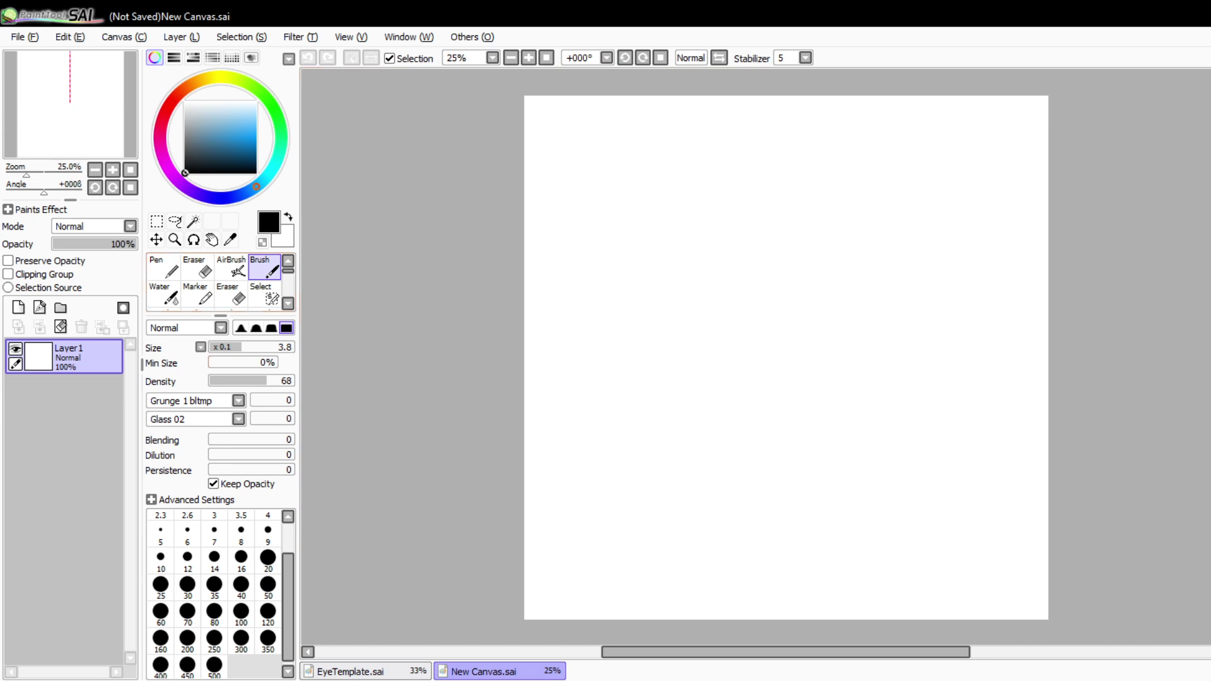
pyautogui.moveTo(767, 246)
pyautogui.mouseDown()
pyautogui.moveTo(865, 380)
pyautogui.moveTo(798, 237)
pyautogui.mouseUp()
pyautogui.moveTo(744, 336); pyautogui.dragTo(856, 333)
pyautogui.moveTo(831, 290); pyautogui.dragTo(844, 276)
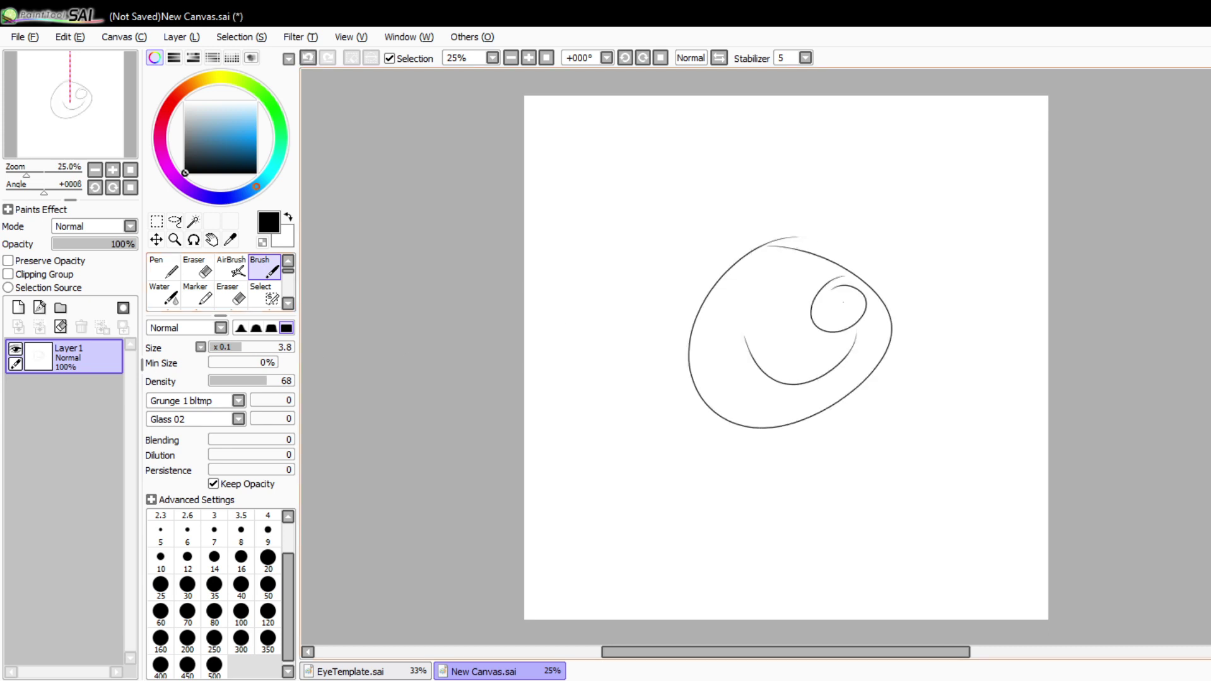
pyautogui.moveTo(719, 297); pyautogui.dragTo(709, 334)
pyautogui.moveTo(823, 333); pyautogui.dragTo(810, 333)
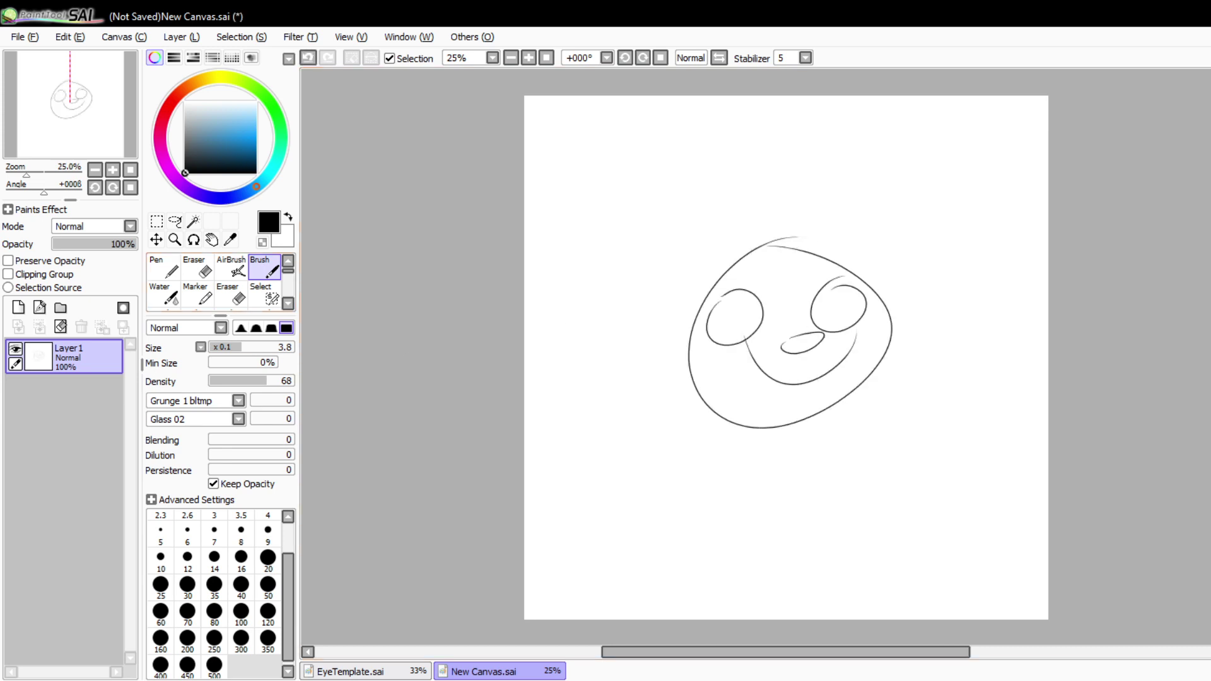
# - Add a layer above the sketch and fill in the nose in black with the brush at size 50 and density 100
pyautogui.click(181, 37)
pyautogui.click(195, 55)
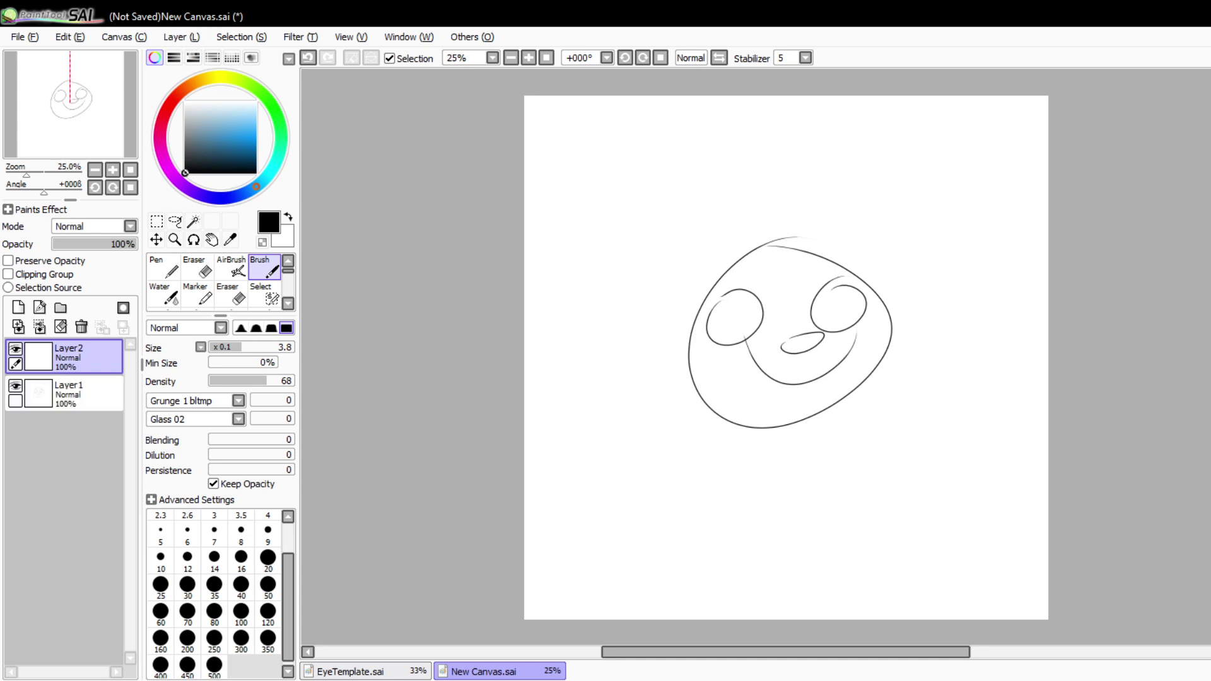
pyautogui.click(268, 586)
pyautogui.click(292, 381)
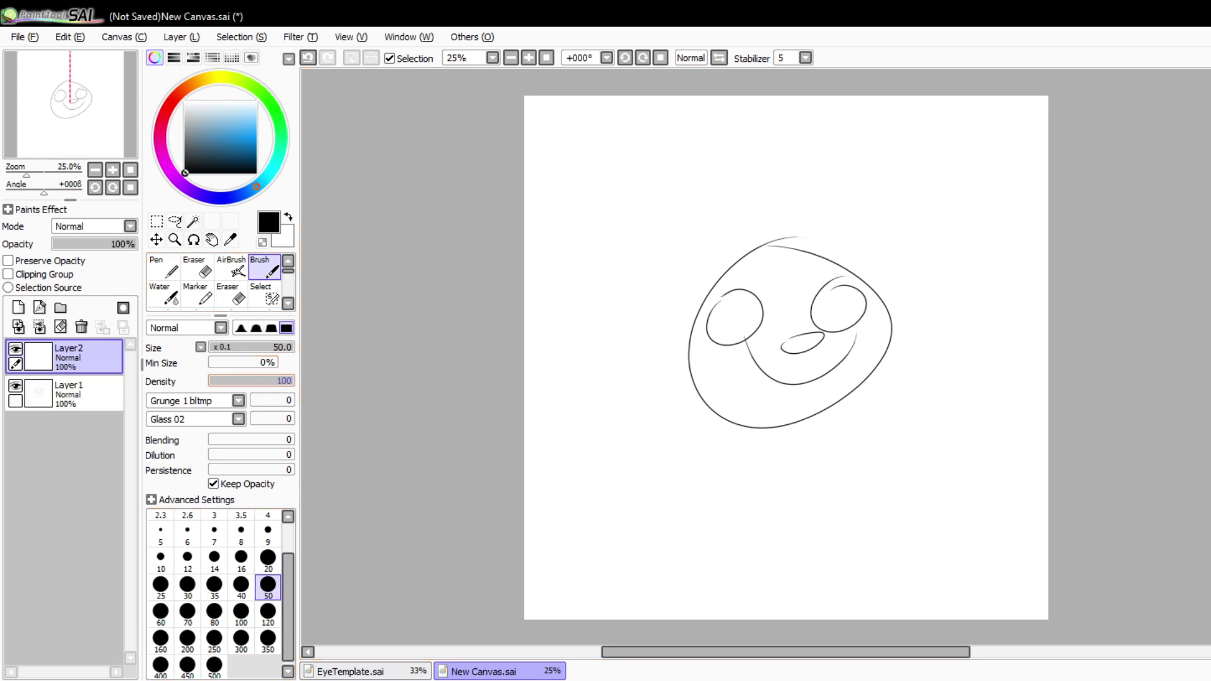
pyautogui.moveTo(813, 340)
pyautogui.mouseDown()
pyautogui.moveTo(788, 344)
pyautogui.moveTo(816, 346)
pyautogui.mouseUp()
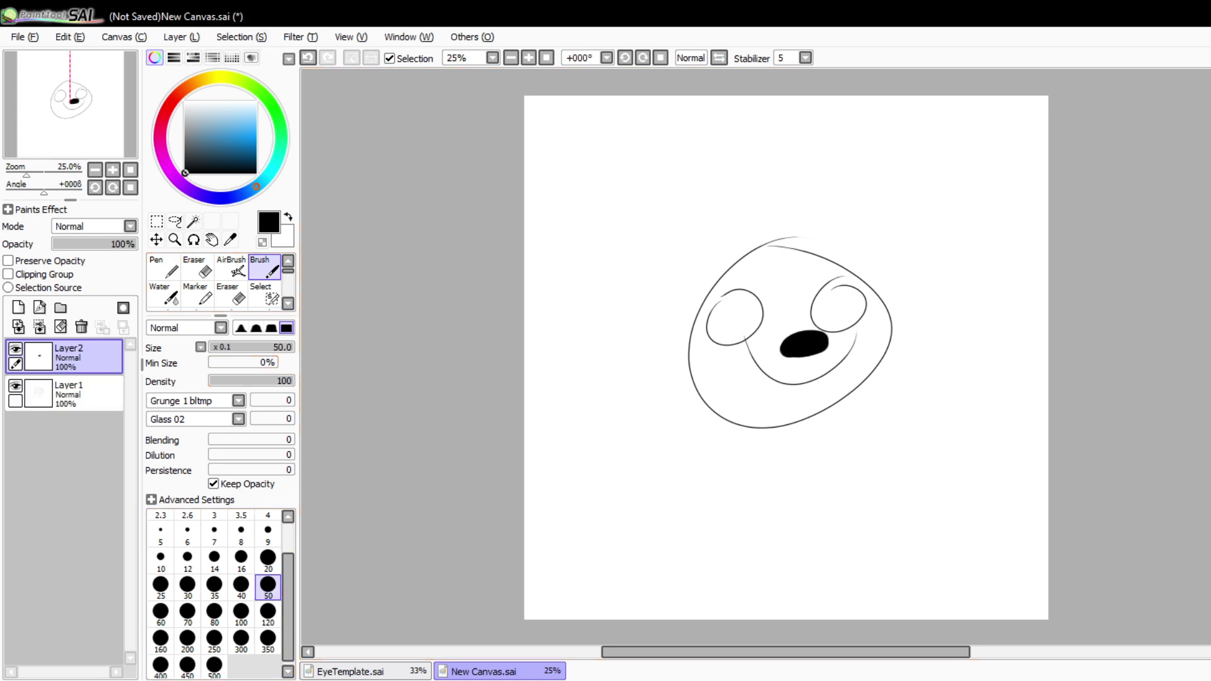
# - Add a layer beneath the nose layer and paint the muzzle bridge between the eyes in muted blue
pyautogui.click(182, 38)
pyautogui.click(196, 56)
pyautogui.moveTo(76, 358); pyautogui.dragTo(76, 405)
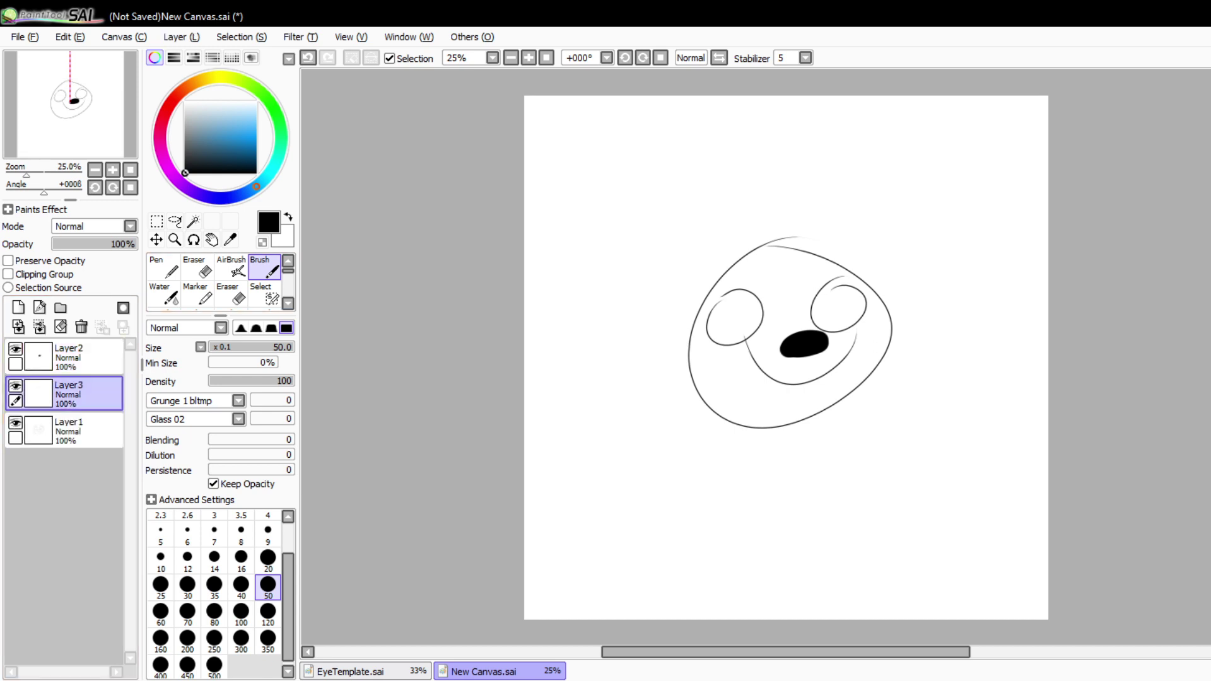
pyautogui.click(214, 136)
pyautogui.moveTo(785, 340)
pyautogui.mouseDown()
pyautogui.moveTo(764, 291)
pyautogui.moveTo(802, 330)
pyautogui.moveTo(815, 297)
pyautogui.moveTo(773, 283)
pyautogui.mouseUp()
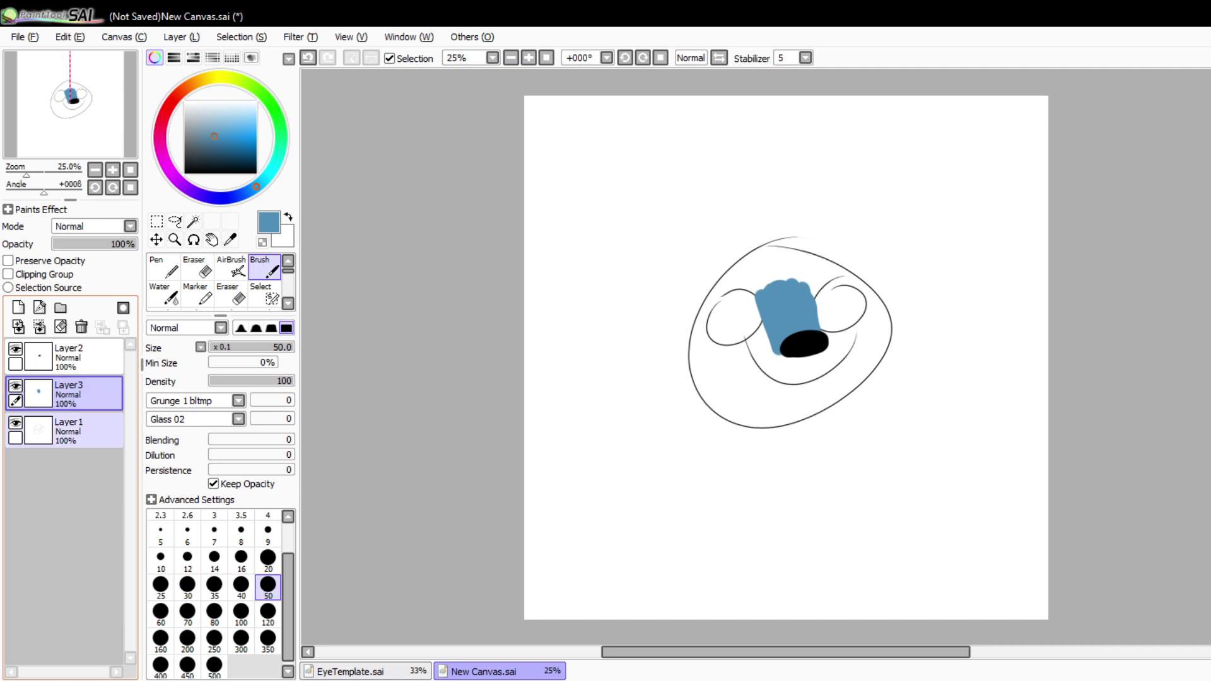
# - Add a layer directly above the sketch layer and paint arched brows over both eyes in light blue
pyautogui.click(76, 431)
pyautogui.click(181, 38)
pyautogui.click(195, 55)
pyautogui.click(233, 129)
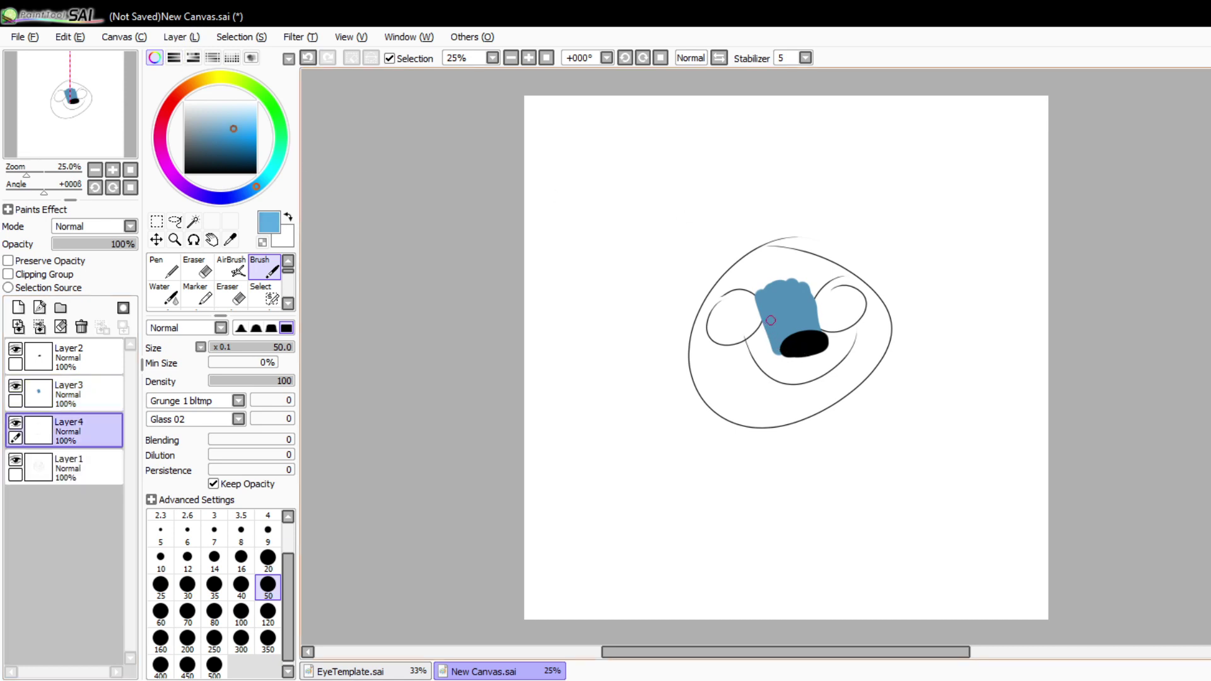
pyautogui.moveTo(753, 291)
pyautogui.mouseDown()
pyautogui.moveTo(698, 332)
pyautogui.moveTo(754, 282)
pyautogui.mouseUp()
pyautogui.moveTo(697, 319)
pyautogui.mouseDown()
pyautogui.moveTo(872, 284)
pyautogui.moveTo(812, 296)
pyautogui.moveTo(855, 271)
pyautogui.moveTo(806, 297)
pyautogui.mouseUp()
# - Add a layer between the sketch and brow layers and paint the forehead and cheeks in dark blue
pyautogui.click(79, 468)
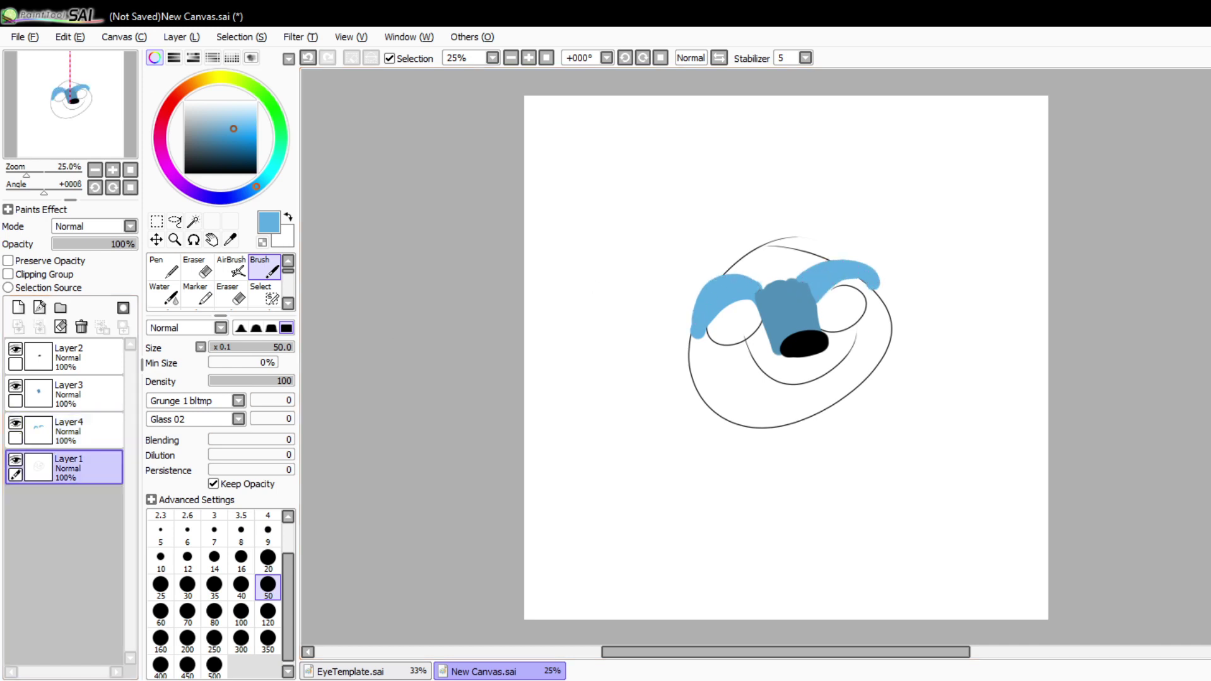
pyautogui.click(182, 37)
pyautogui.click(193, 54)
pyautogui.click(231, 147)
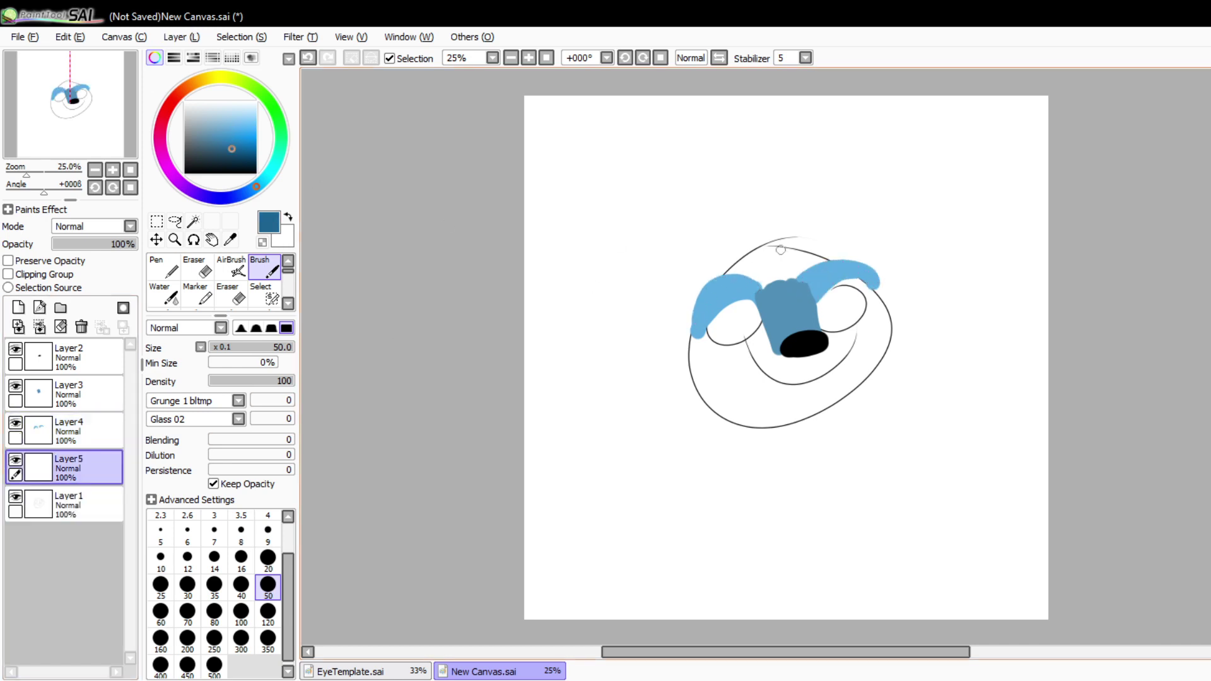
pyautogui.moveTo(724, 283)
pyautogui.mouseDown()
pyautogui.moveTo(782, 247)
pyautogui.moveTo(817, 256)
pyautogui.moveTo(808, 270)
pyautogui.mouseUp()
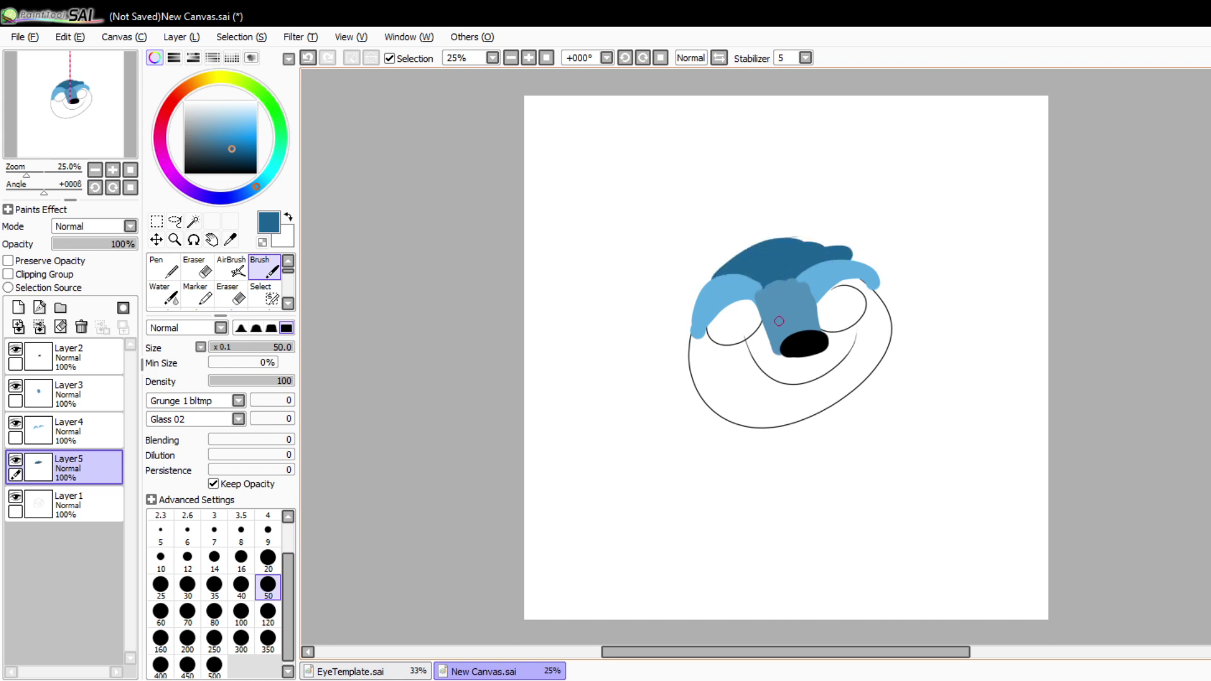
pyautogui.moveTo(763, 331)
pyautogui.mouseDown()
pyautogui.moveTo(710, 350)
pyautogui.moveTo(753, 383)
pyautogui.moveTo(778, 376)
pyautogui.moveTo(750, 363)
pyautogui.moveTo(703, 372)
pyautogui.moveTo(832, 356)
pyautogui.moveTo(818, 334)
pyautogui.moveTo(883, 293)
pyautogui.moveTo(857, 334)
pyautogui.moveTo(873, 290)
pyautogui.moveTo(883, 334)
pyautogui.mouseUp()
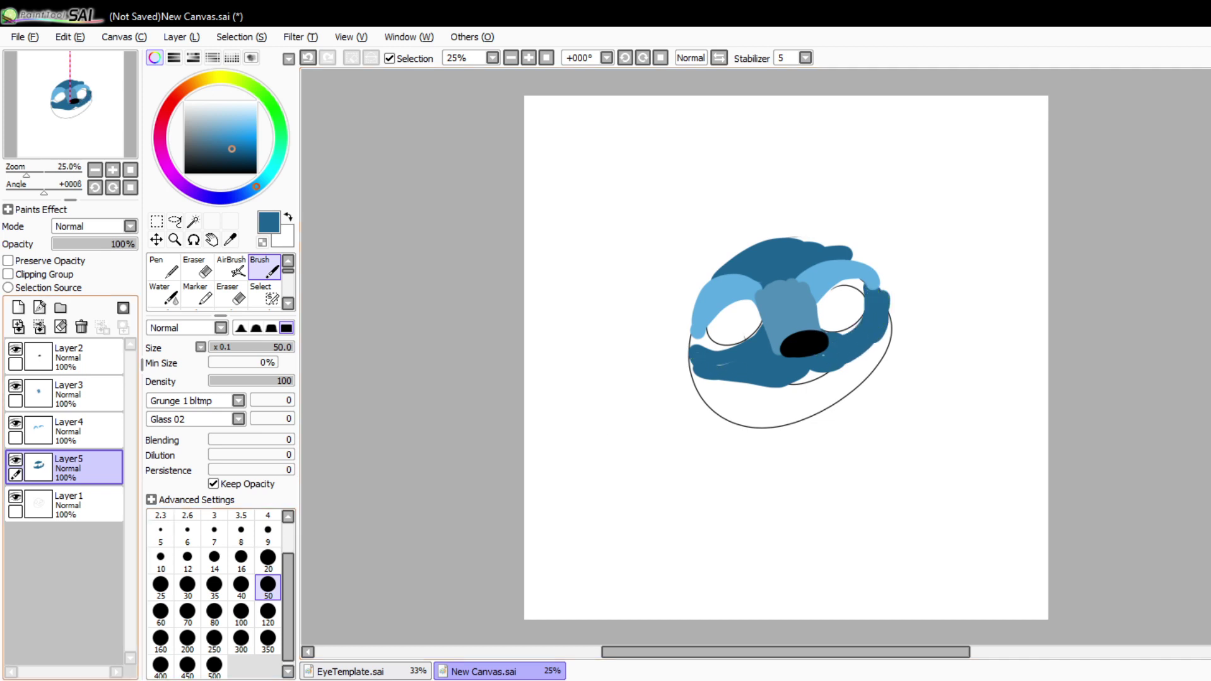
# - Add a layer between the sketch and the dark blue layer and paint the lower jaw in pale blue
pyautogui.click(79, 505)
pyautogui.click(182, 37)
pyautogui.click(196, 55)
pyautogui.click(223, 127)
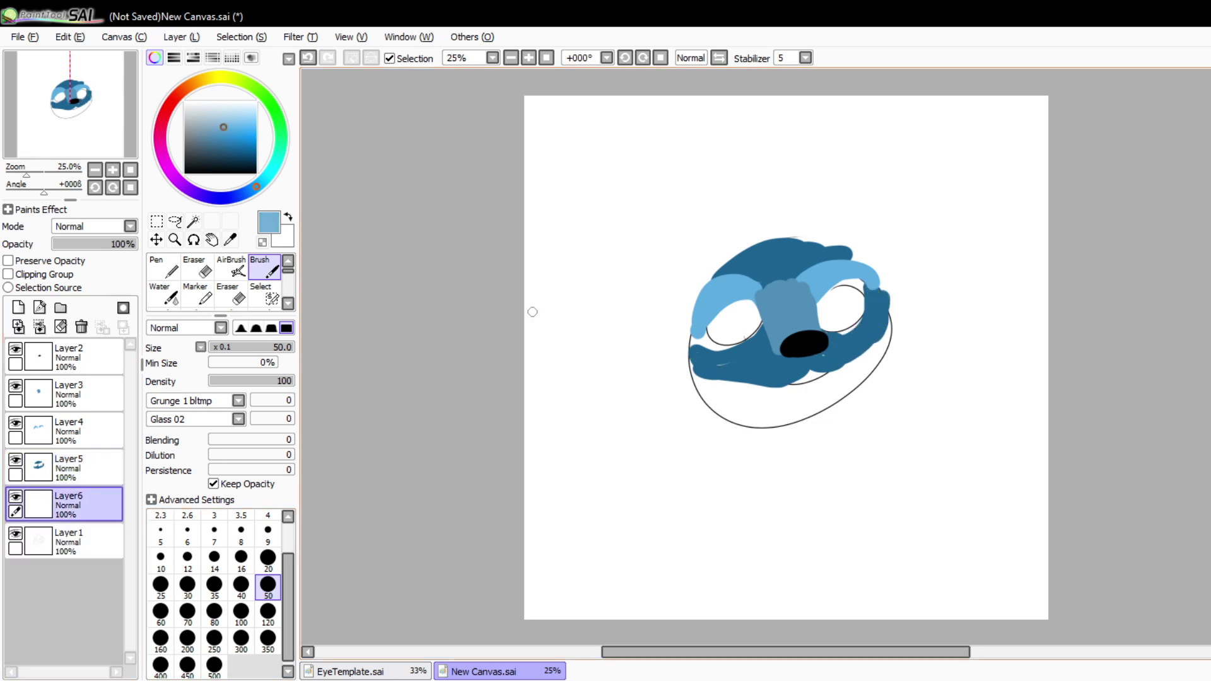
pyautogui.moveTo(764, 382)
pyautogui.mouseDown()
pyautogui.moveTo(703, 373)
pyautogui.moveTo(850, 372)
pyautogui.moveTo(817, 402)
pyautogui.moveTo(747, 383)
pyautogui.moveTo(808, 389)
pyautogui.moveTo(785, 395)
pyautogui.moveTo(799, 403)
pyautogui.moveTo(843, 380)
pyautogui.moveTo(817, 405)
pyautogui.mouseUp()
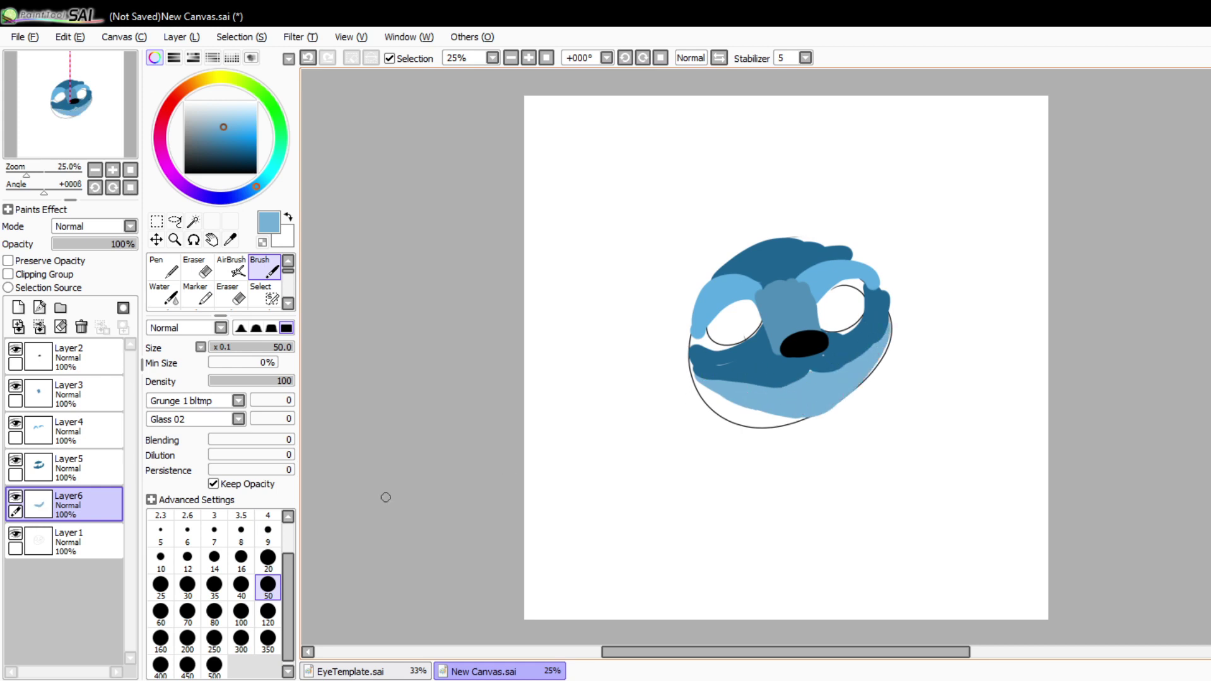
# - Add an empty layer above the Layer1 sketch and delete Layer1
pyautogui.click(68, 541)
pyautogui.click(213, 56)
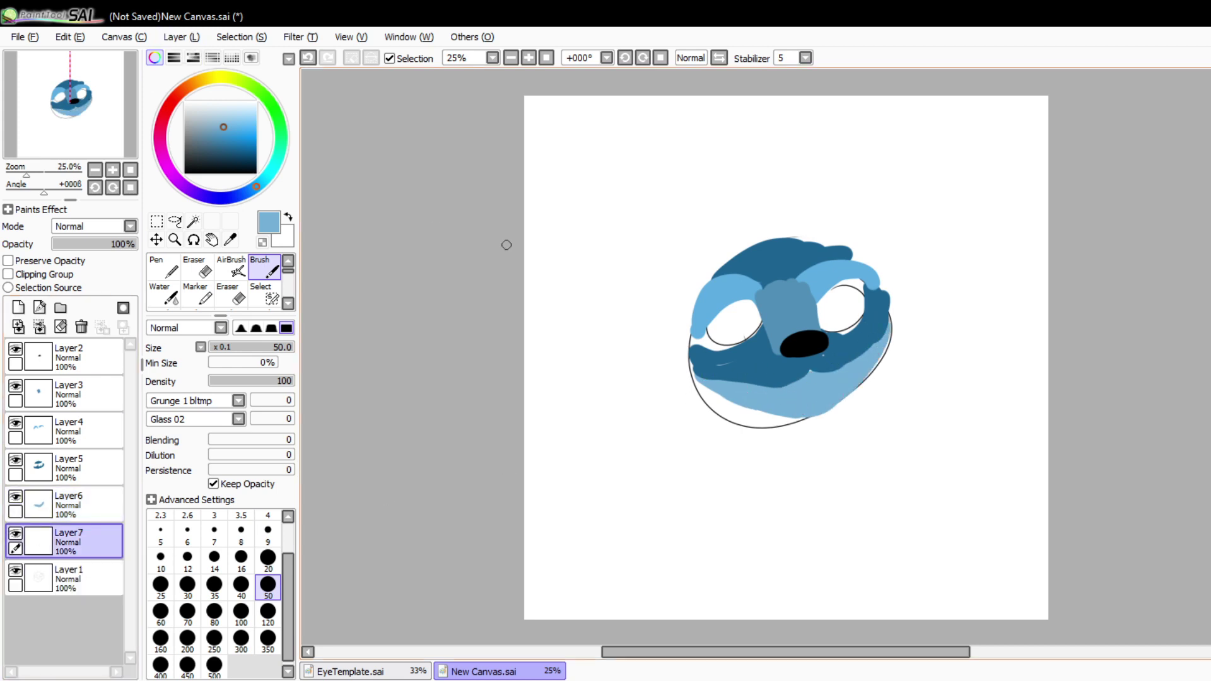
pyautogui.click(68, 577)
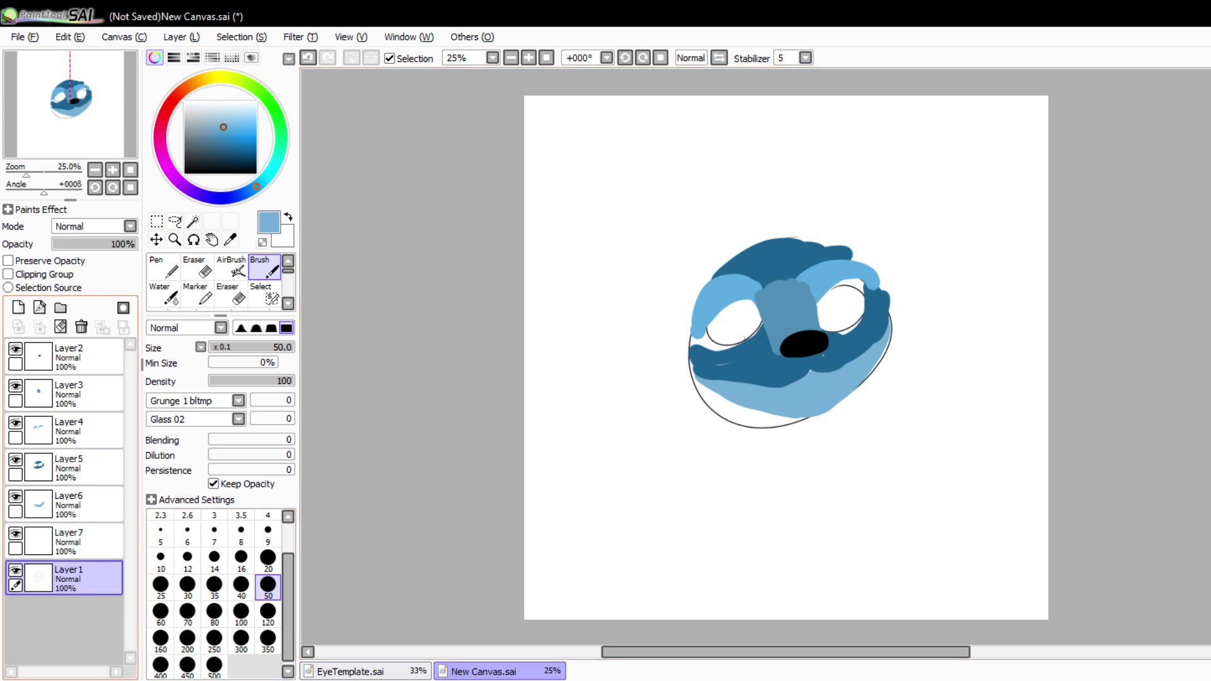
pyautogui.click(82, 326)
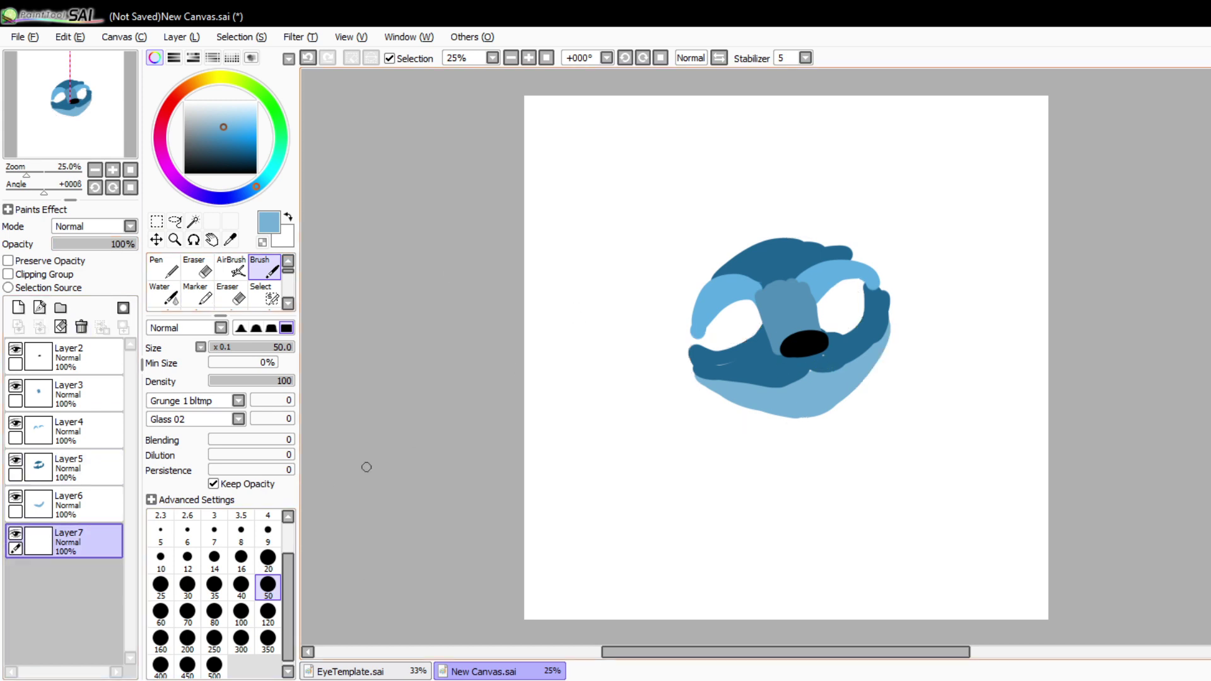
# - Paint light blue pupils and shading along the edges of both eye openings on the bottom layer
pyautogui.moveTo(745, 321); pyautogui.dragTo(737, 322)
pyautogui.moveTo(831, 308); pyautogui.dragTo(827, 309)
pyautogui.moveTo(749, 355)
pyautogui.mouseDown()
pyautogui.moveTo(712, 315)
pyautogui.moveTo(758, 309)
pyautogui.mouseUp()
pyautogui.moveTo(815, 342); pyautogui.dragTo(811, 291)
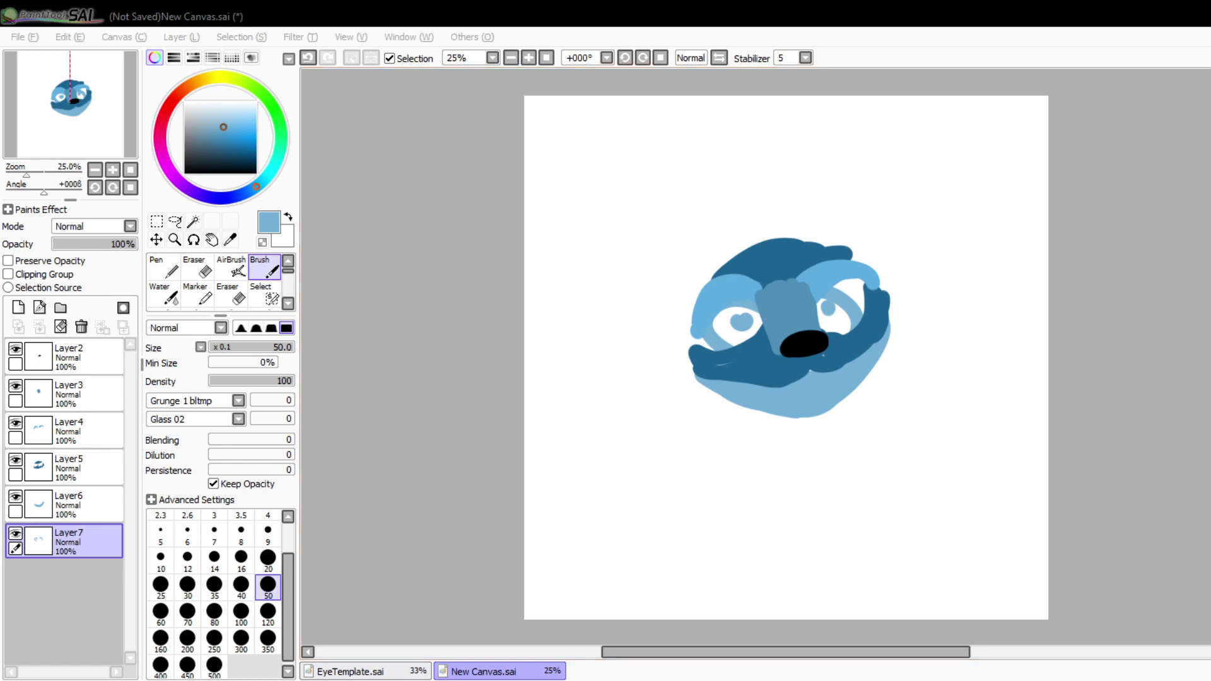
# - Close the new canvas without saving and lower the eye sketch layer's opacity to 48% in EyeTemplate.sai
pyautogui.click(644, 418)
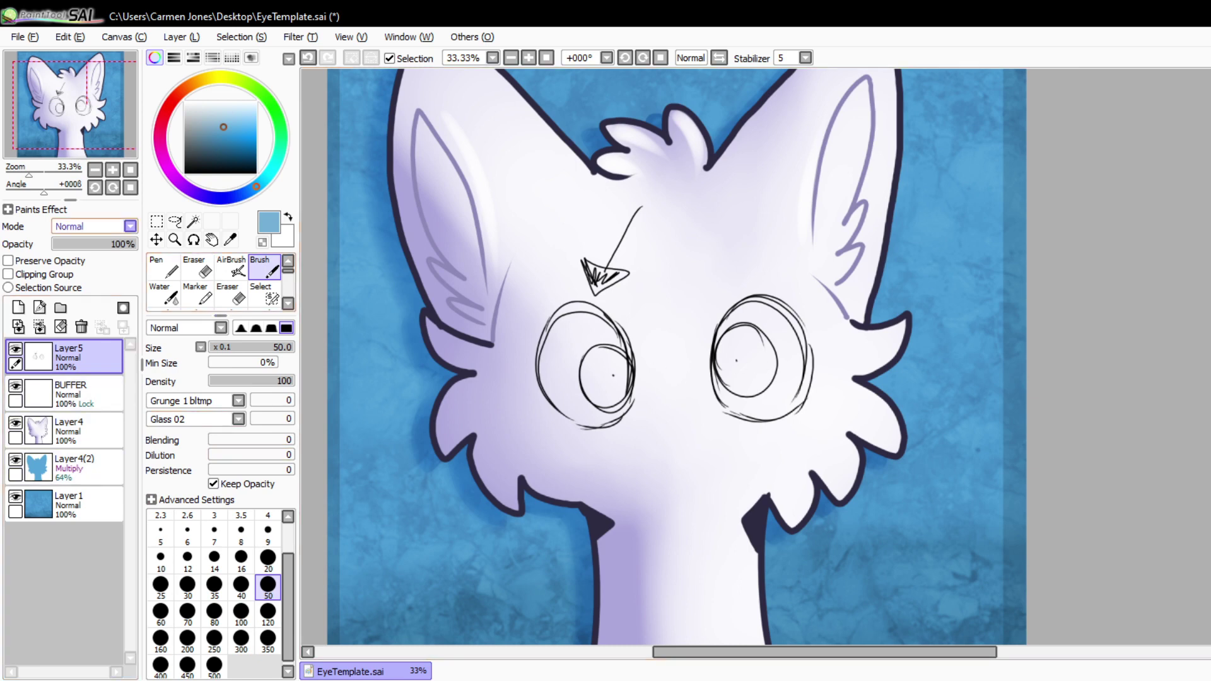
pyautogui.moveTo(126, 243); pyautogui.dragTo(92, 244)
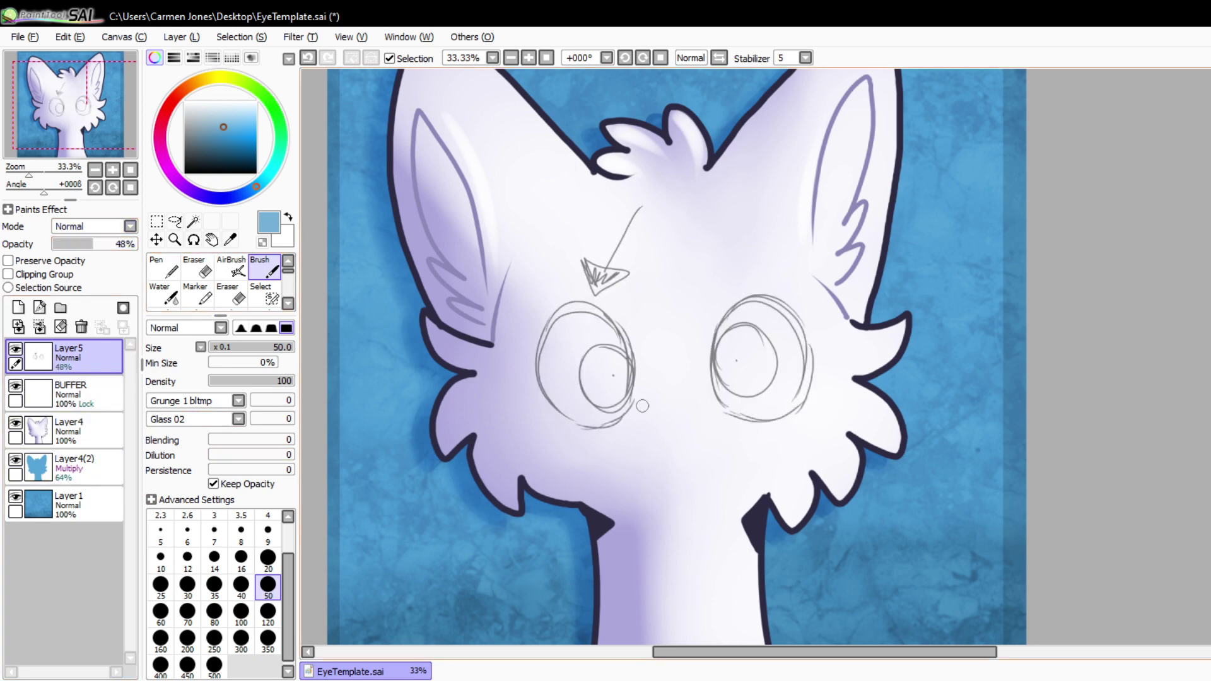
# - Fill both sketched eye shapes with light blue on the Layer4 face layer and delete the sketch layer
pyautogui.click(70, 430)
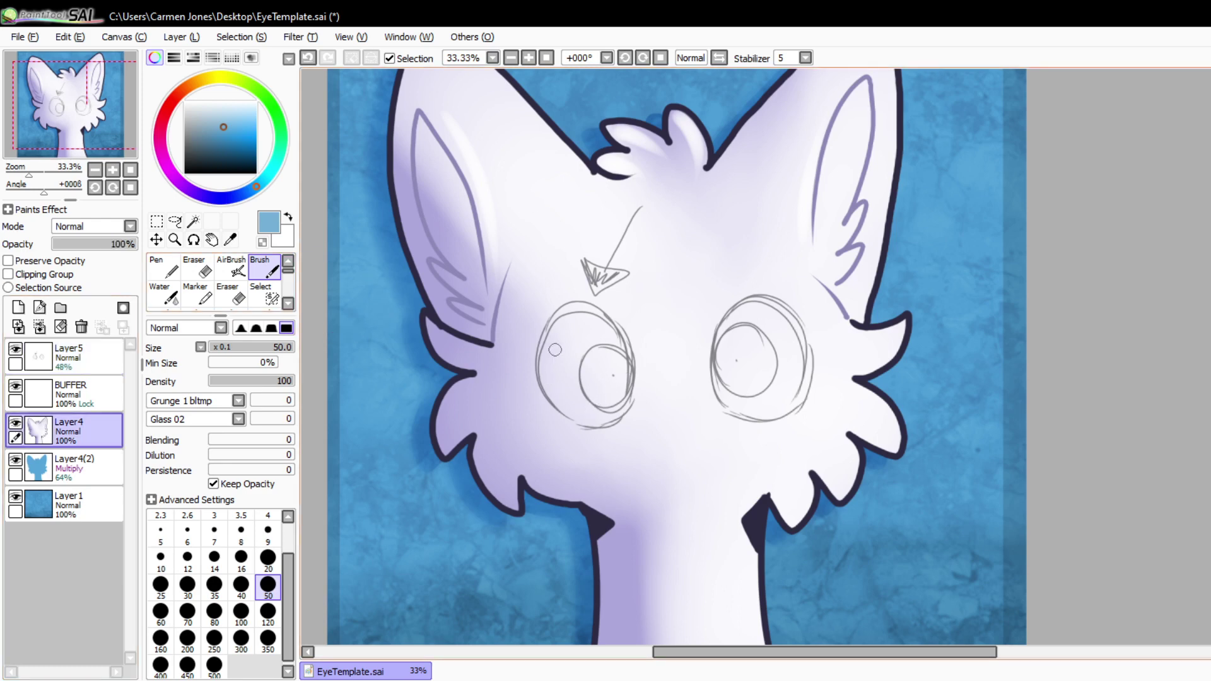
pyautogui.moveTo(546, 353)
pyautogui.mouseDown()
pyautogui.moveTo(595, 417)
pyautogui.moveTo(547, 363)
pyautogui.moveTo(554, 322)
pyautogui.moveTo(595, 323)
pyautogui.moveTo(616, 357)
pyautogui.moveTo(605, 418)
pyautogui.moveTo(566, 323)
pyautogui.moveTo(596, 417)
pyautogui.moveTo(594, 314)
pyautogui.moveTo(562, 396)
pyautogui.moveTo(617, 344)
pyautogui.moveTo(565, 340)
pyautogui.moveTo(614, 404)
pyautogui.moveTo(612, 356)
pyautogui.moveTo(586, 333)
pyautogui.mouseUp()
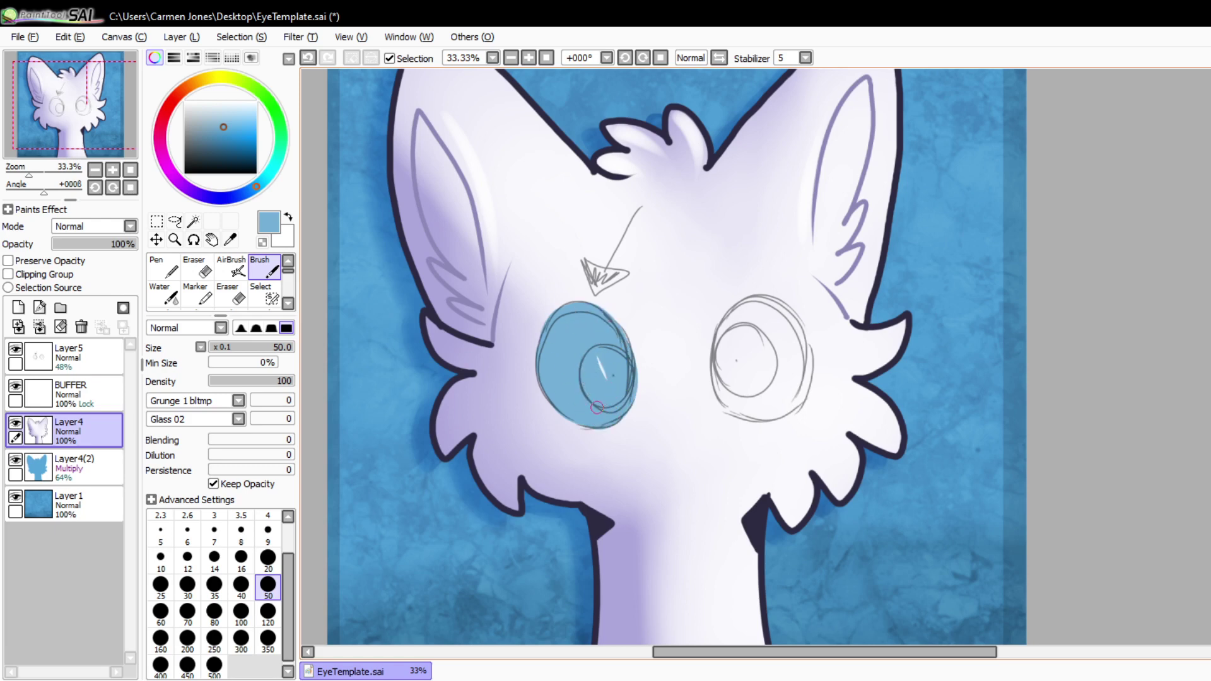
pyautogui.moveTo(597, 407)
pyautogui.mouseDown()
pyautogui.moveTo(622, 403)
pyautogui.moveTo(583, 371)
pyautogui.moveTo(573, 400)
pyautogui.mouseUp()
pyautogui.moveTo(732, 404)
pyautogui.mouseDown()
pyautogui.moveTo(728, 313)
pyautogui.moveTo(763, 297)
pyautogui.moveTo(794, 321)
pyautogui.moveTo(807, 368)
pyautogui.moveTo(788, 402)
pyautogui.moveTo(759, 410)
pyautogui.moveTo(734, 376)
pyautogui.moveTo(742, 402)
pyautogui.moveTo(779, 377)
pyautogui.moveTo(768, 317)
pyautogui.moveTo(751, 305)
pyautogui.moveTo(740, 379)
pyautogui.moveTo(763, 390)
pyautogui.moveTo(734, 403)
pyautogui.moveTo(758, 412)
pyautogui.moveTo(734, 405)
pyautogui.moveTo(766, 409)
pyautogui.mouseUp()
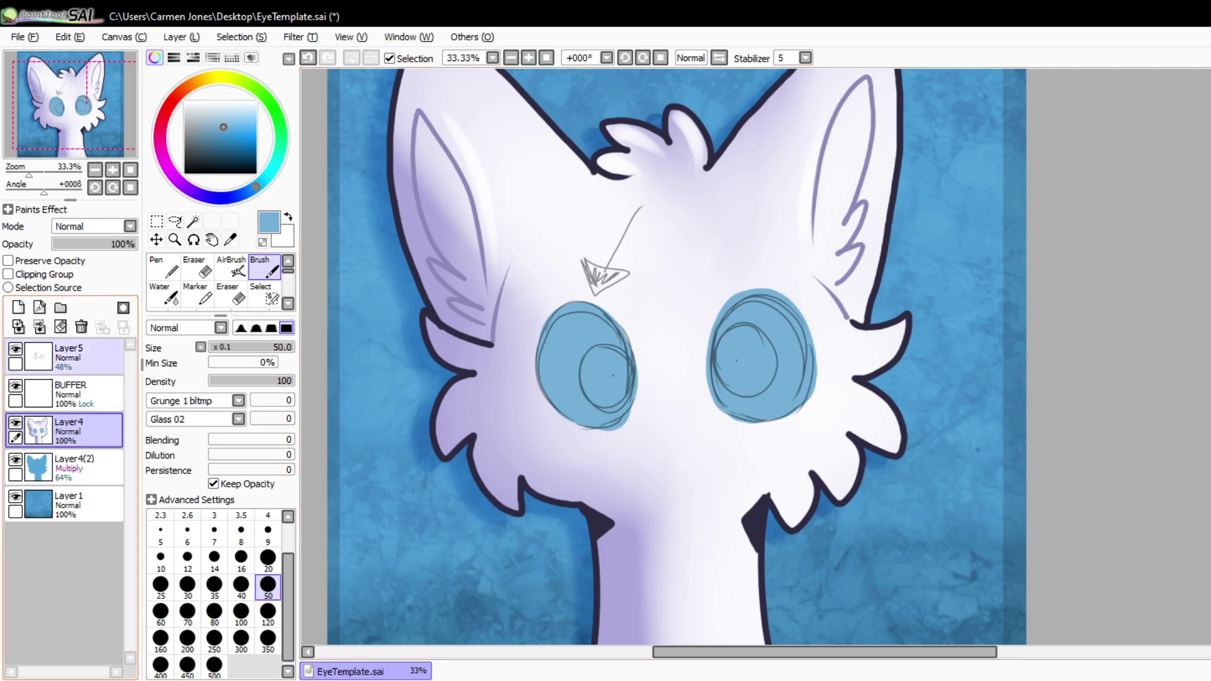
pyautogui.click(69, 357)
pyautogui.click(81, 326)
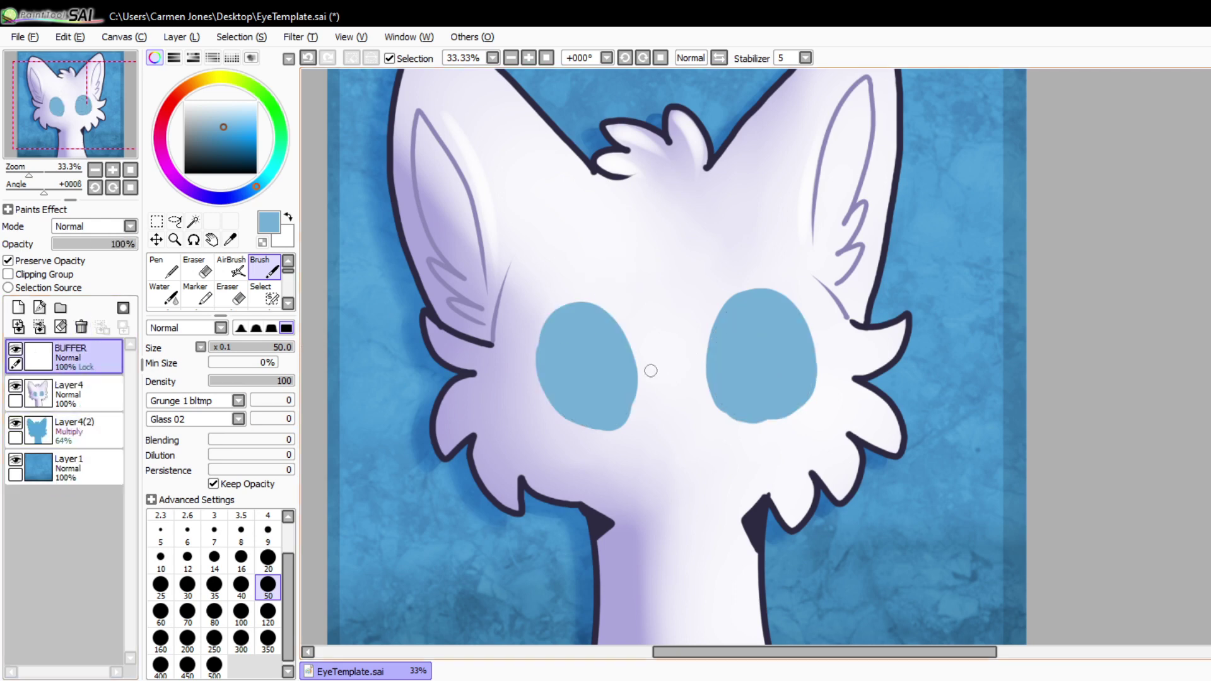
# - Erase both blue eye shapes from Layer4 to cut eye openings, using an eraser with size 100 and density 100
pyautogui.click(69, 393)
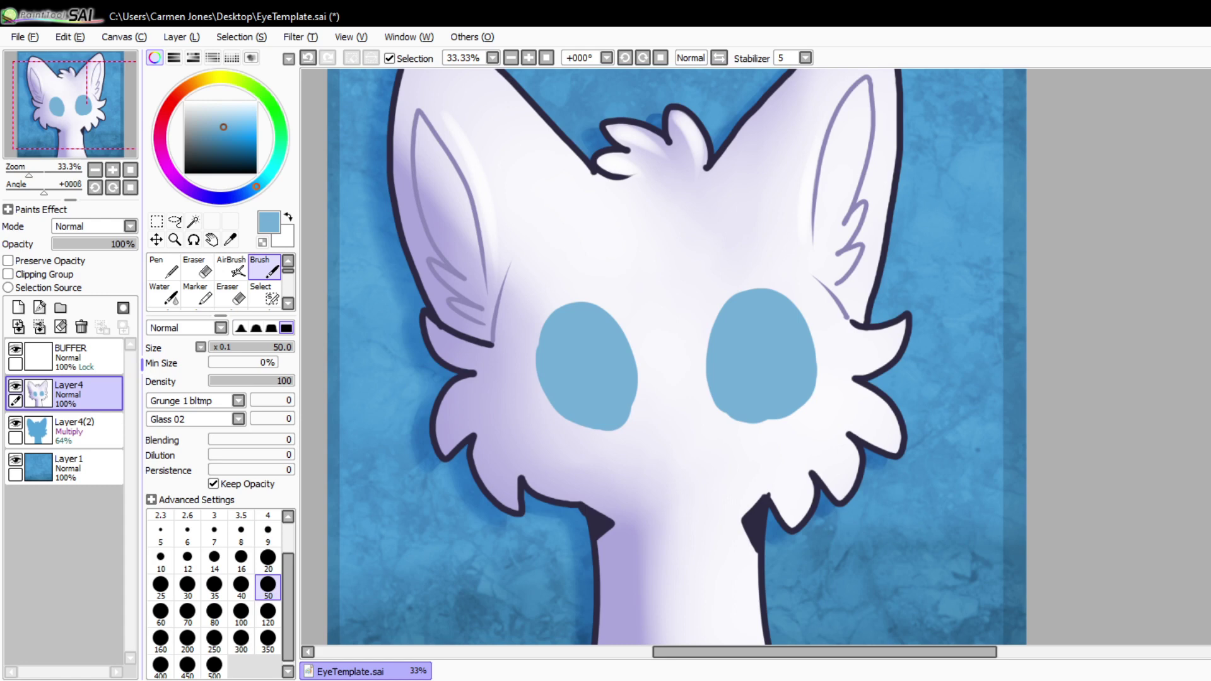
pyautogui.press('e')
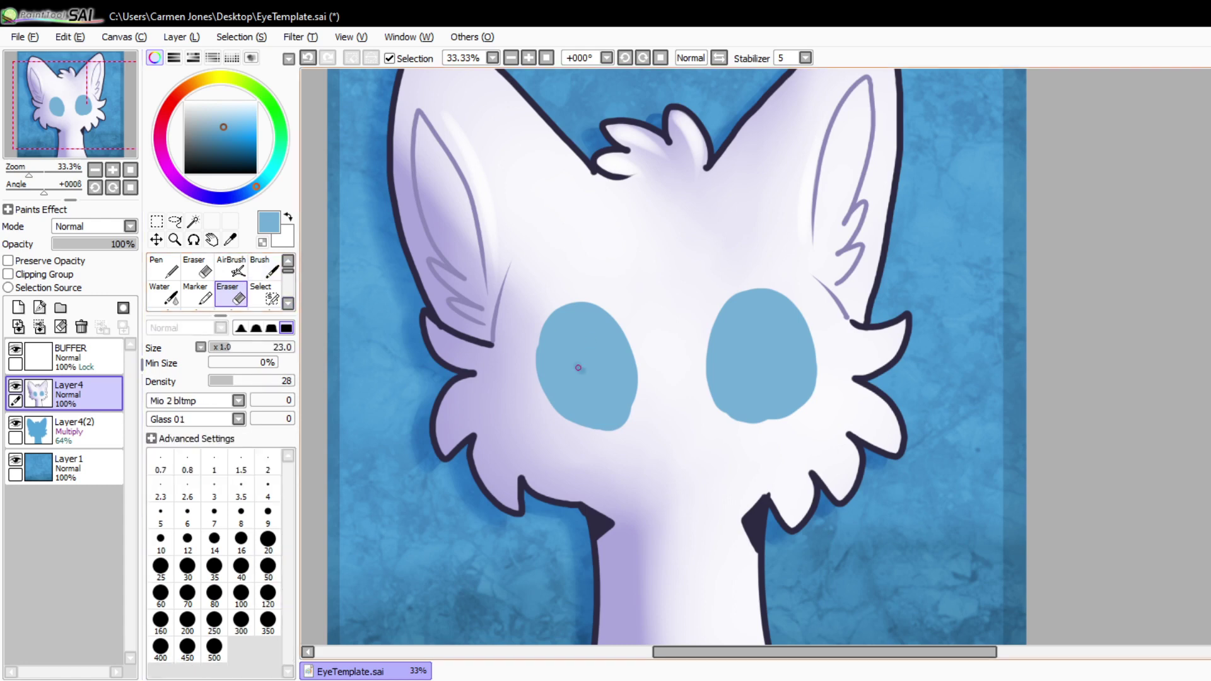
pyautogui.moveTo(570, 335); pyautogui.dragTo(597, 380)
pyautogui.moveTo(234, 381); pyautogui.dragTo(294, 381)
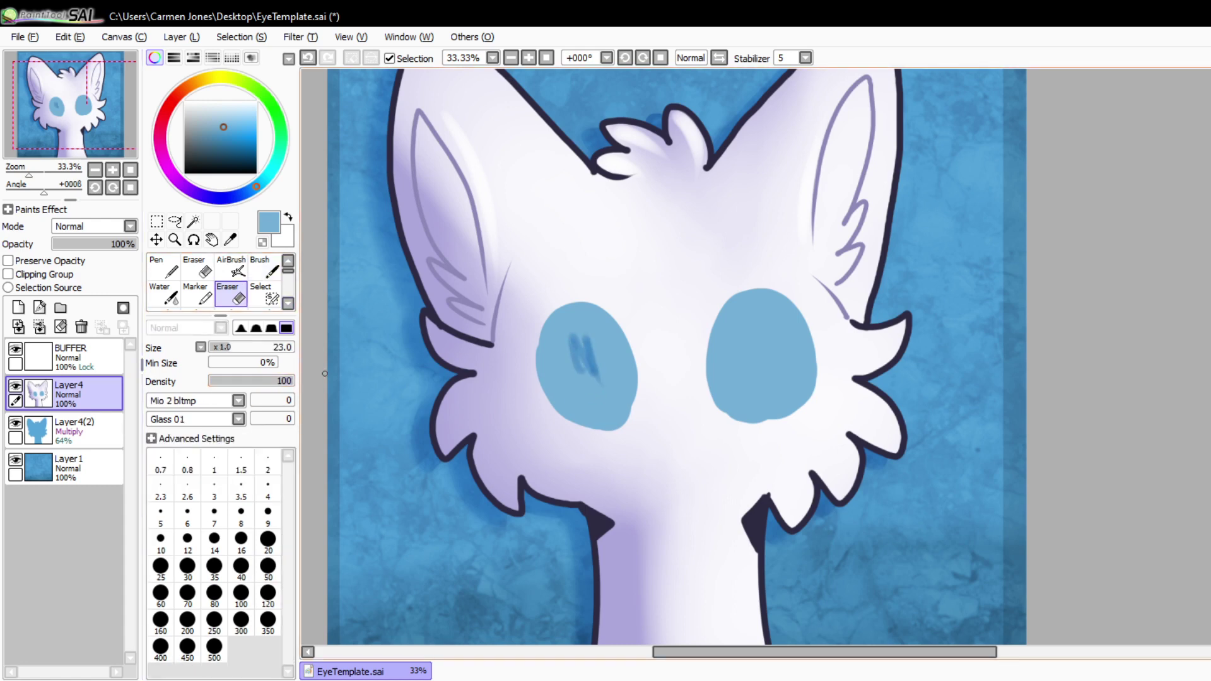
pyautogui.click(240, 593)
pyautogui.moveTo(593, 382)
pyautogui.mouseDown()
pyautogui.moveTo(615, 370)
pyautogui.moveTo(555, 362)
pyautogui.moveTo(568, 397)
pyautogui.moveTo(606, 414)
pyautogui.moveTo(616, 405)
pyautogui.moveTo(609, 339)
pyautogui.moveTo(586, 326)
pyautogui.moveTo(567, 331)
pyautogui.moveTo(558, 379)
pyautogui.moveTo(556, 339)
pyautogui.moveTo(572, 314)
pyautogui.moveTo(595, 322)
pyautogui.moveTo(618, 372)
pyautogui.mouseUp()
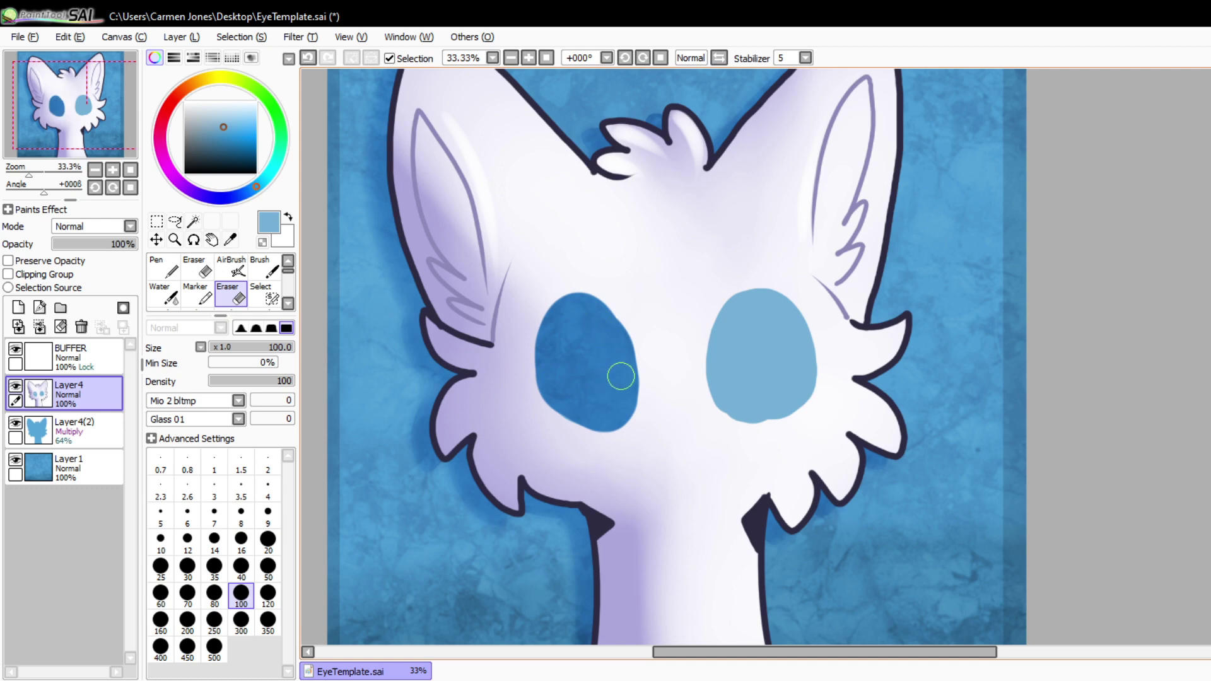
pyautogui.moveTo(733, 369)
pyautogui.mouseDown()
pyautogui.moveTo(721, 394)
pyautogui.moveTo(729, 331)
pyautogui.moveTo(754, 314)
pyautogui.moveTo(787, 334)
pyautogui.moveTo(789, 396)
pyautogui.moveTo(747, 410)
pyautogui.moveTo(728, 402)
pyautogui.moveTo(722, 333)
pyautogui.moveTo(738, 310)
pyautogui.moveTo(760, 307)
pyautogui.moveTo(786, 327)
pyautogui.moveTo(796, 367)
pyautogui.moveTo(761, 362)
pyautogui.mouseUp()
pyautogui.moveTo(573, 365)
pyautogui.mouseDown()
pyautogui.moveTo(576, 311)
pyautogui.moveTo(600, 313)
pyautogui.moveTo(626, 346)
pyautogui.moveTo(629, 389)
pyautogui.moveTo(622, 407)
pyautogui.moveTo(582, 398)
pyautogui.mouseUp()
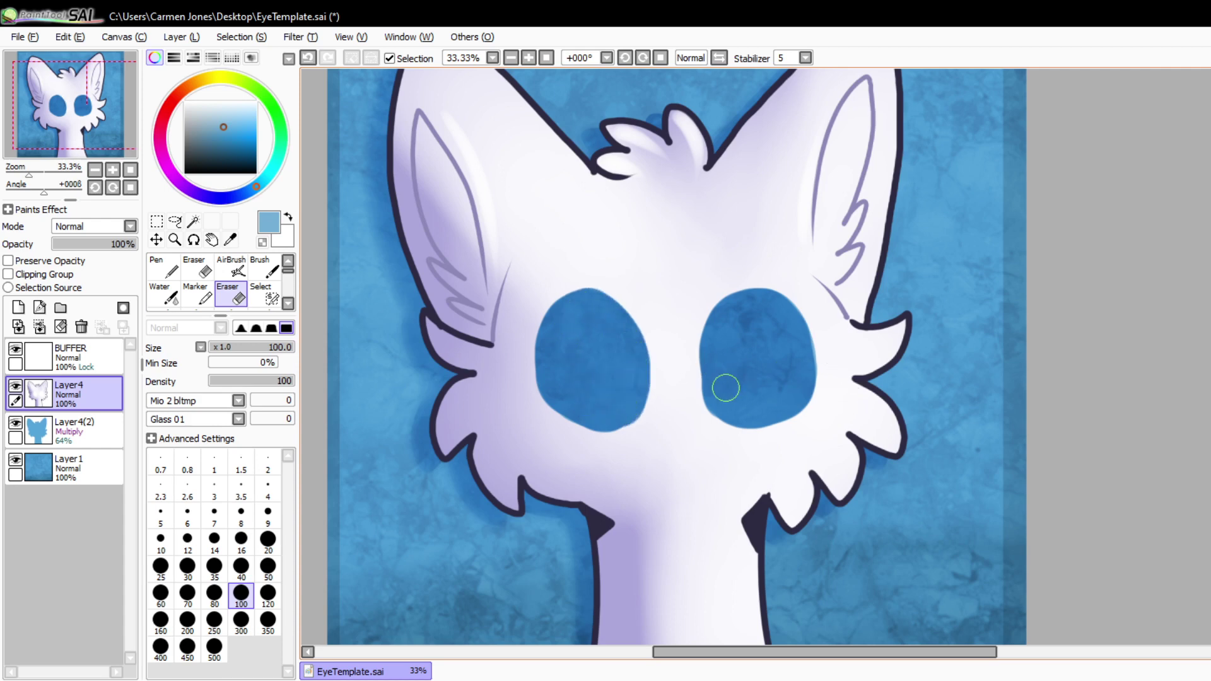
pyautogui.moveTo(725, 388)
pyautogui.mouseDown()
pyautogui.moveTo(723, 325)
pyautogui.moveTo(745, 300)
pyautogui.moveTo(775, 303)
pyautogui.moveTo(799, 351)
pyautogui.moveTo(773, 406)
pyautogui.mouseUp()
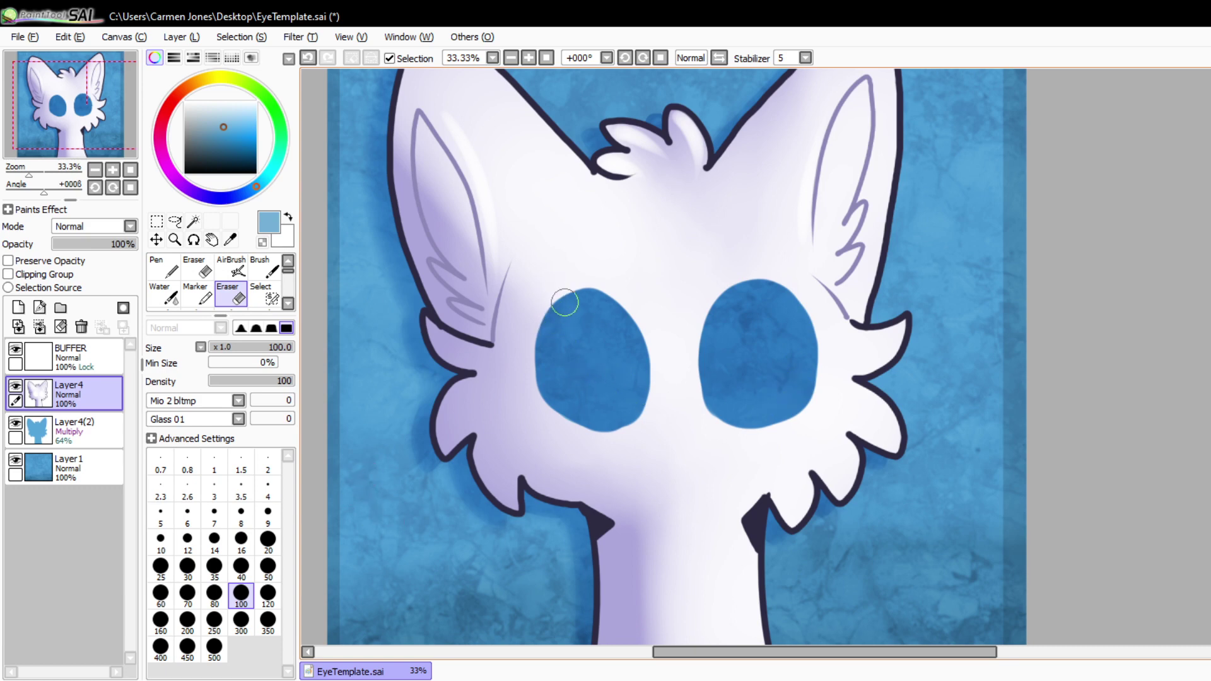
pyautogui.moveTo(445, 296)
pyautogui.mouseDown()
pyautogui.moveTo(618, 290)
pyautogui.moveTo(813, 340)
pyautogui.mouseUp()
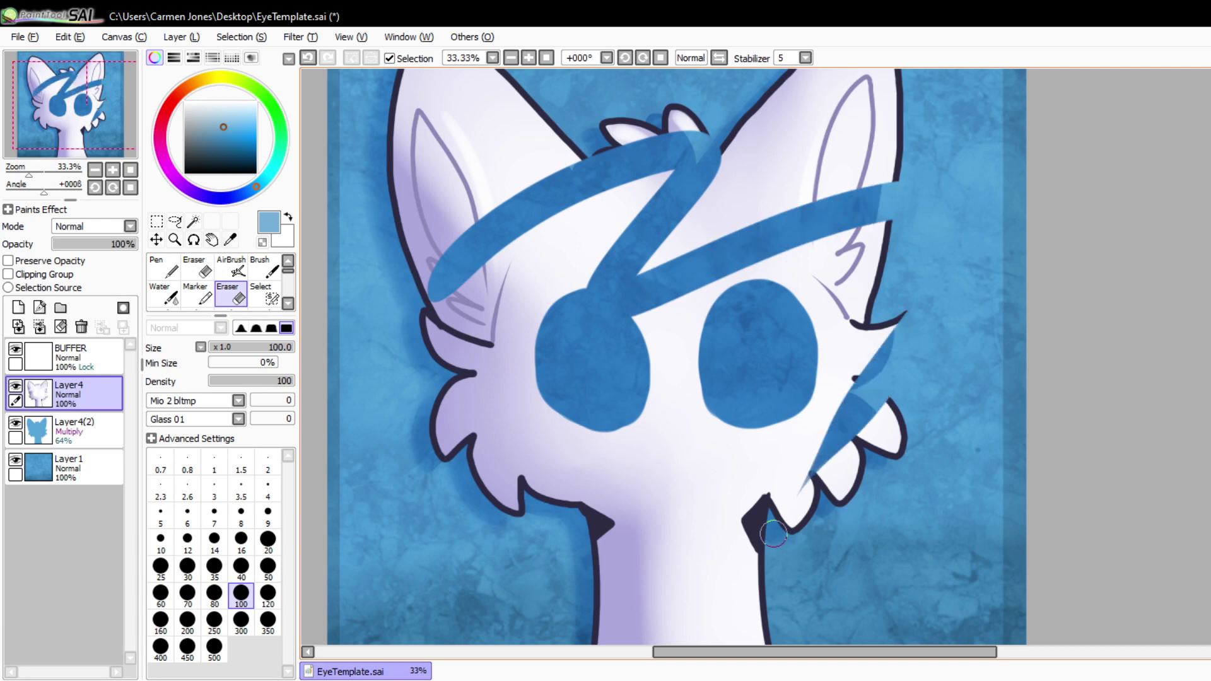
pyautogui.hotkey('ctrl', 'z')
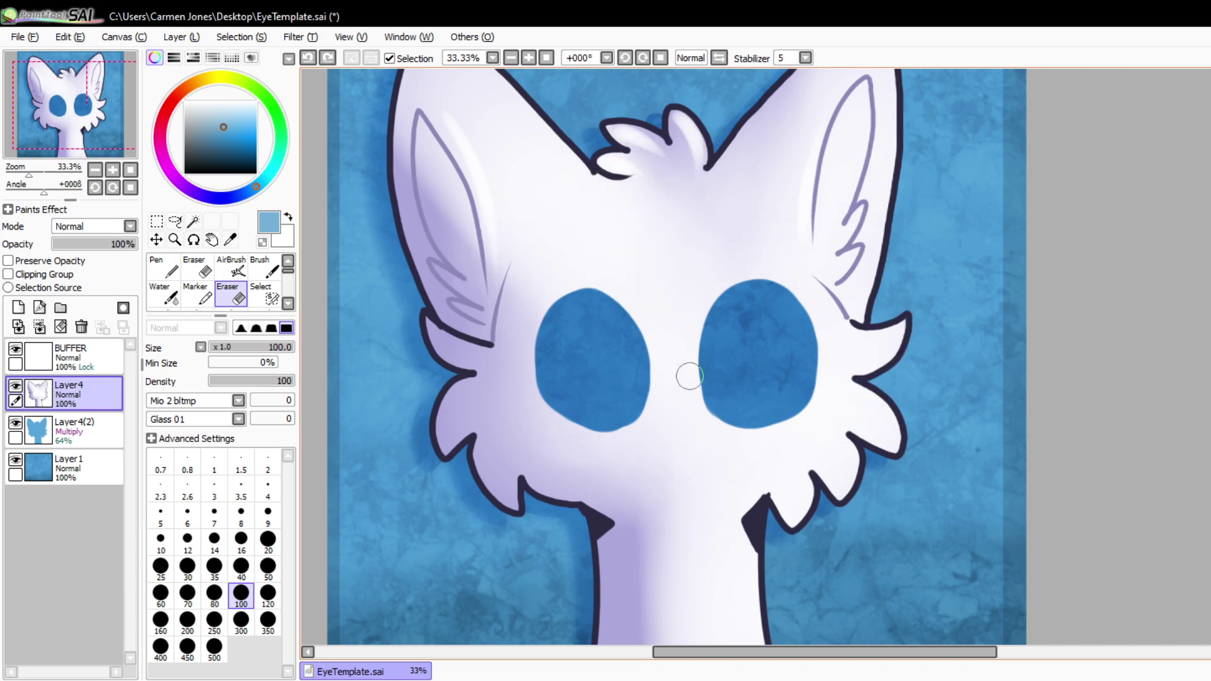
# - Add a layer beneath the face layer, brush red test strokes across the eye openings and background, and delete that layer
pyautogui.click(82, 431)
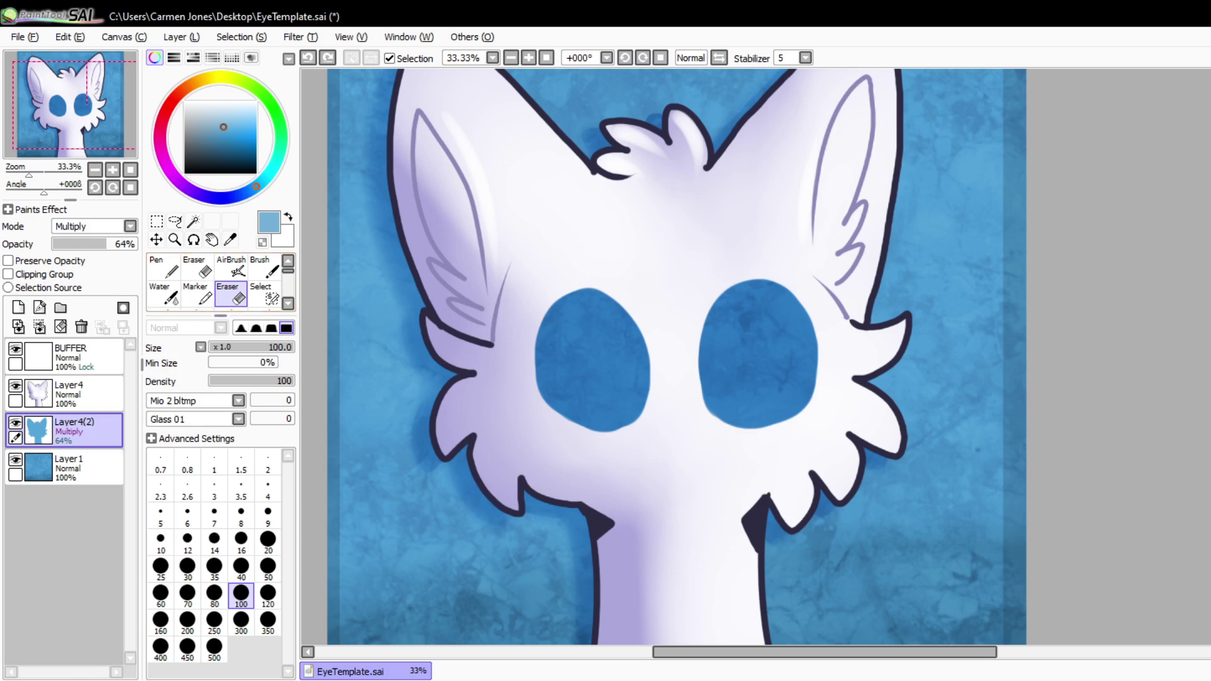
pyautogui.click(190, 53)
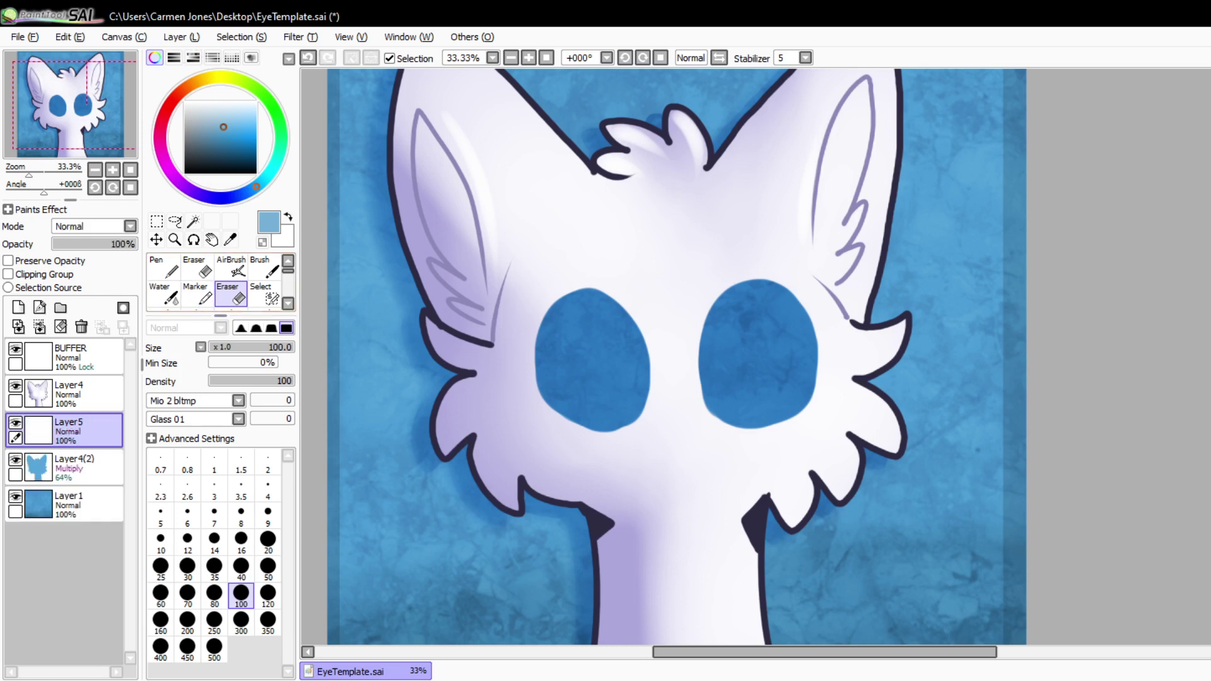
pyautogui.click(229, 149)
pyautogui.click(174, 99)
pyautogui.click(264, 270)
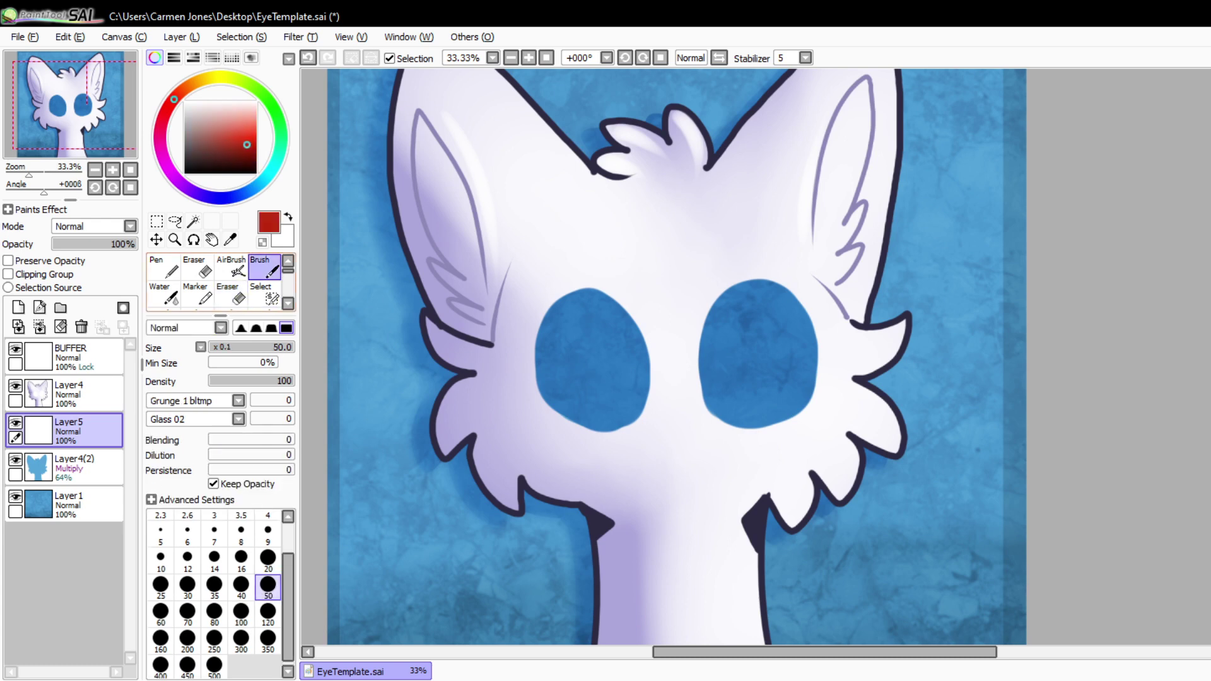
pyautogui.moveTo(378, 526)
pyautogui.mouseDown()
pyautogui.moveTo(388, 493)
pyautogui.moveTo(446, 470)
pyautogui.moveTo(523, 466)
pyautogui.moveTo(519, 328)
pyautogui.moveTo(359, 356)
pyautogui.moveTo(470, 306)
pyautogui.moveTo(467, 325)
pyautogui.moveTo(484, 345)
pyautogui.moveTo(604, 306)
pyautogui.moveTo(643, 340)
pyautogui.moveTo(613, 424)
pyautogui.moveTo(621, 399)
pyautogui.mouseUp()
pyautogui.moveTo(710, 399)
pyautogui.mouseDown()
pyautogui.moveTo(772, 285)
pyautogui.moveTo(775, 432)
pyautogui.moveTo(798, 381)
pyautogui.mouseUp()
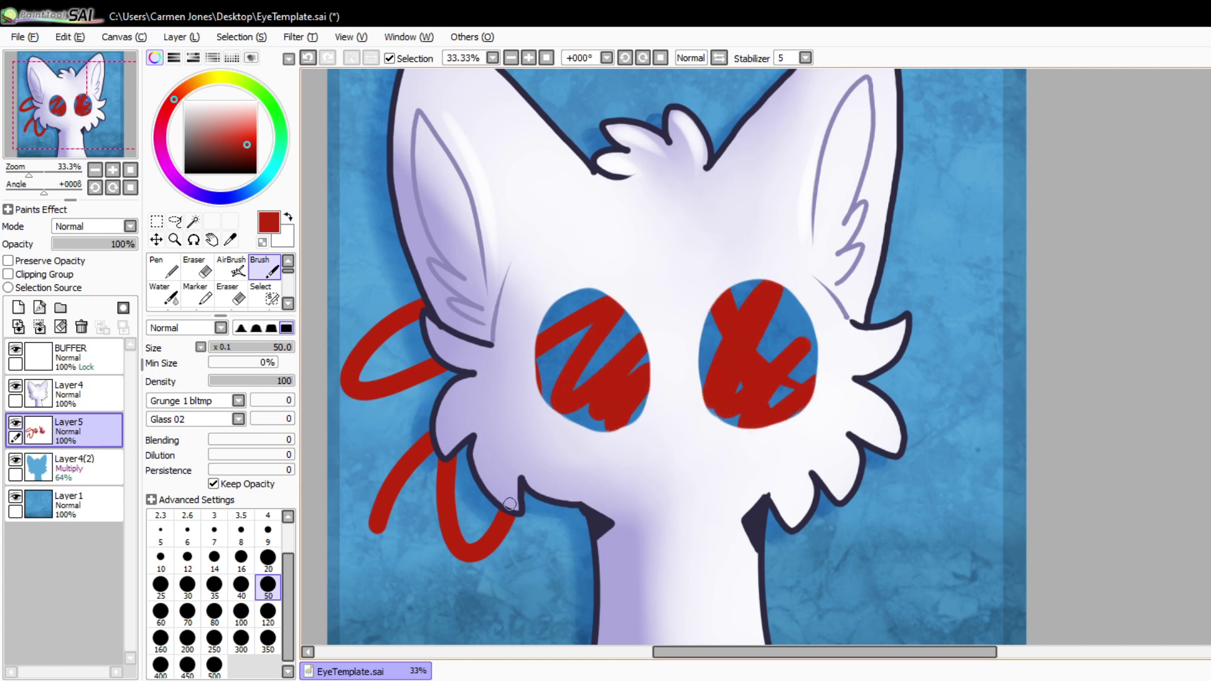
pyautogui.click(81, 326)
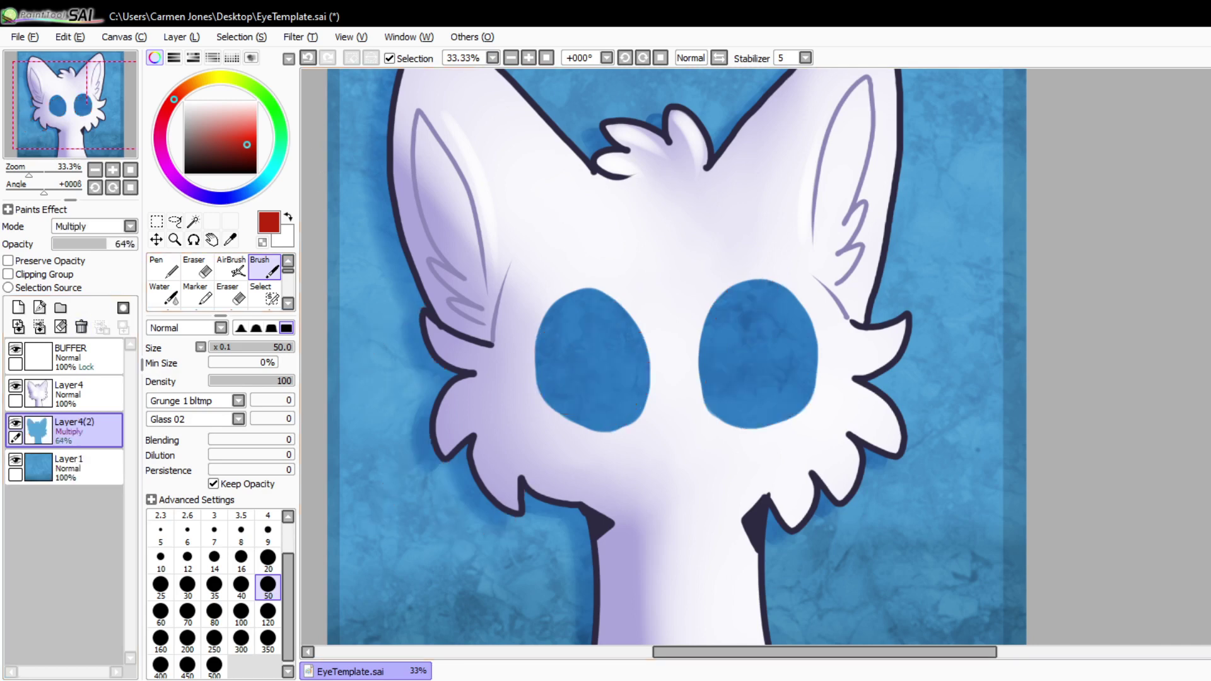
# - Add three empty layers between the Multiply shadow layer and the Layer4 face layer
pyautogui.click(181, 37)
pyautogui.click(189, 53)
pyautogui.click(181, 37)
pyautogui.click(189, 53)
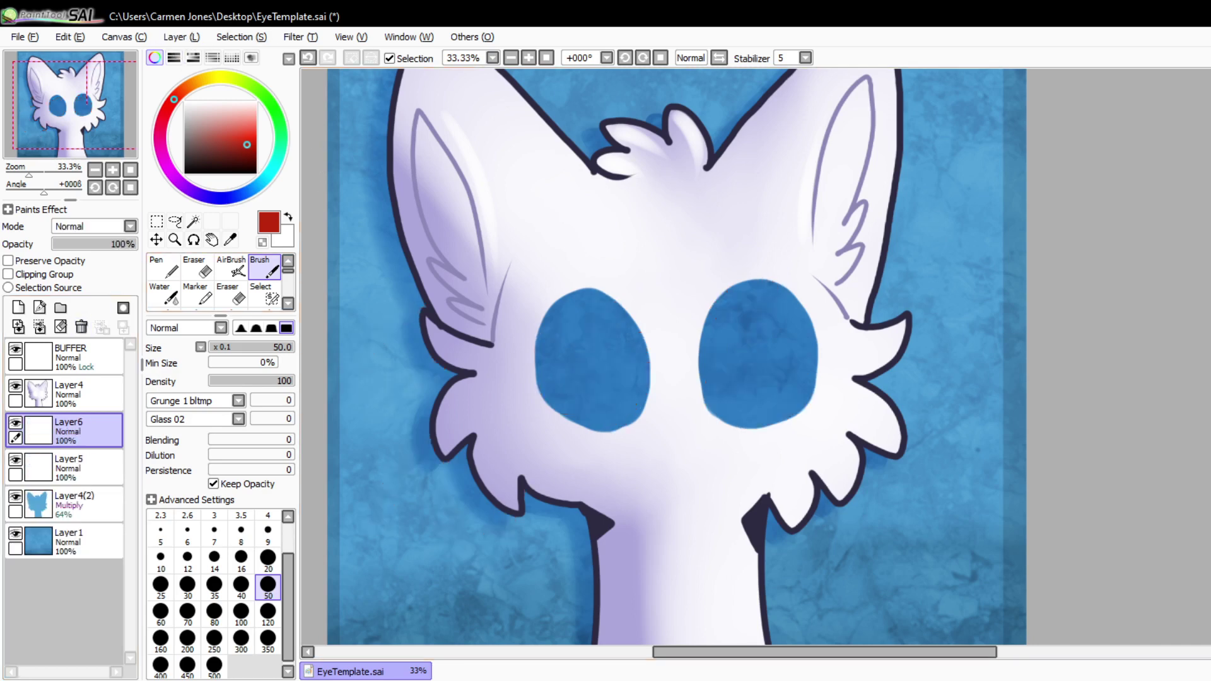
pyautogui.hotkey('ctrl', 'shift', 'n')
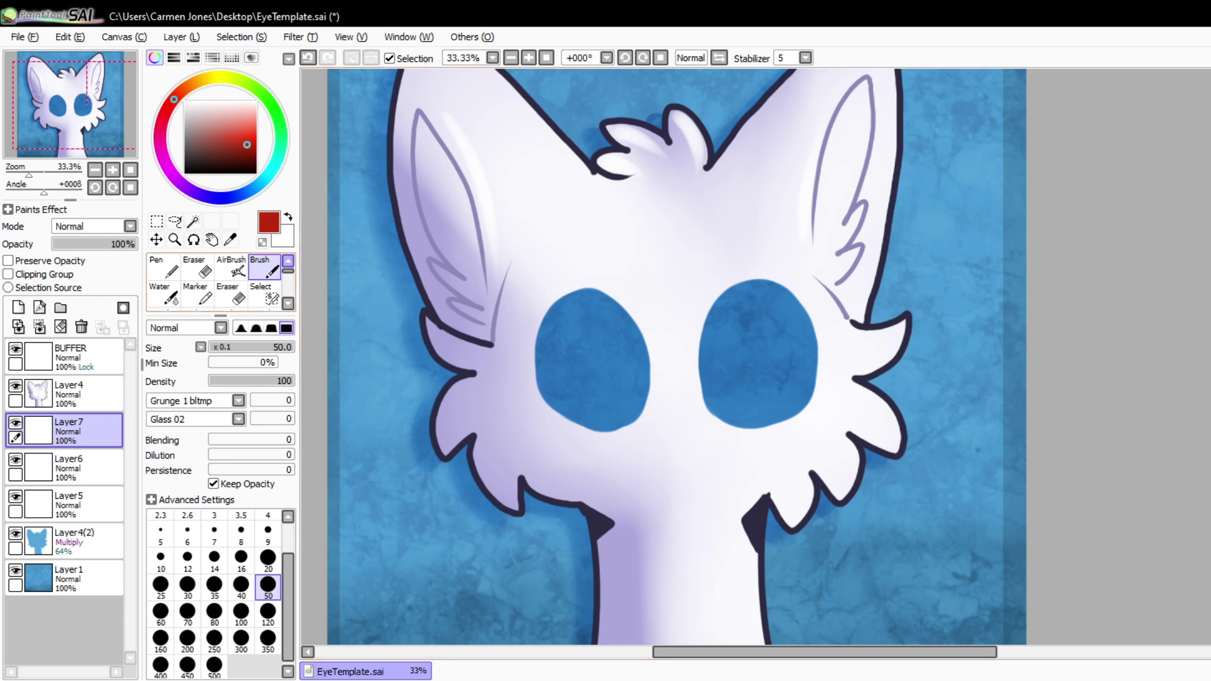
# - Paint round irises on Layer6 with a size 120 brush, cyan in the left eye and bright green in the right eye
pyautogui.click(271, 169)
pyautogui.click(244, 124)
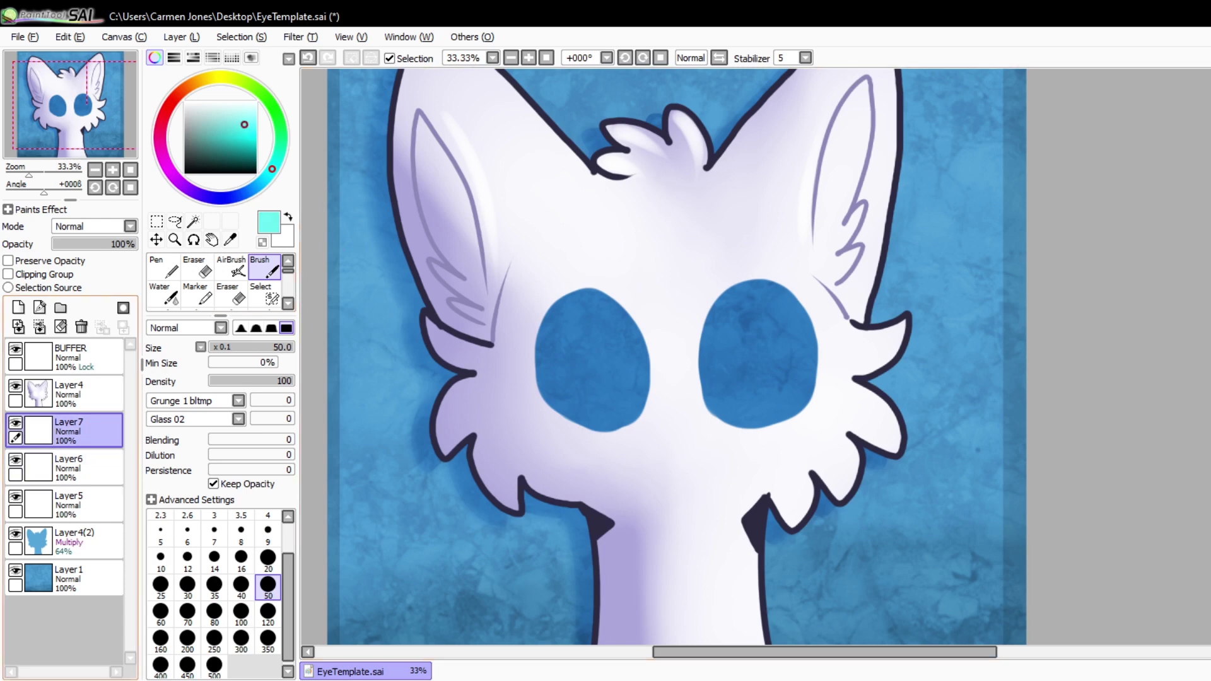
pyautogui.click(76, 467)
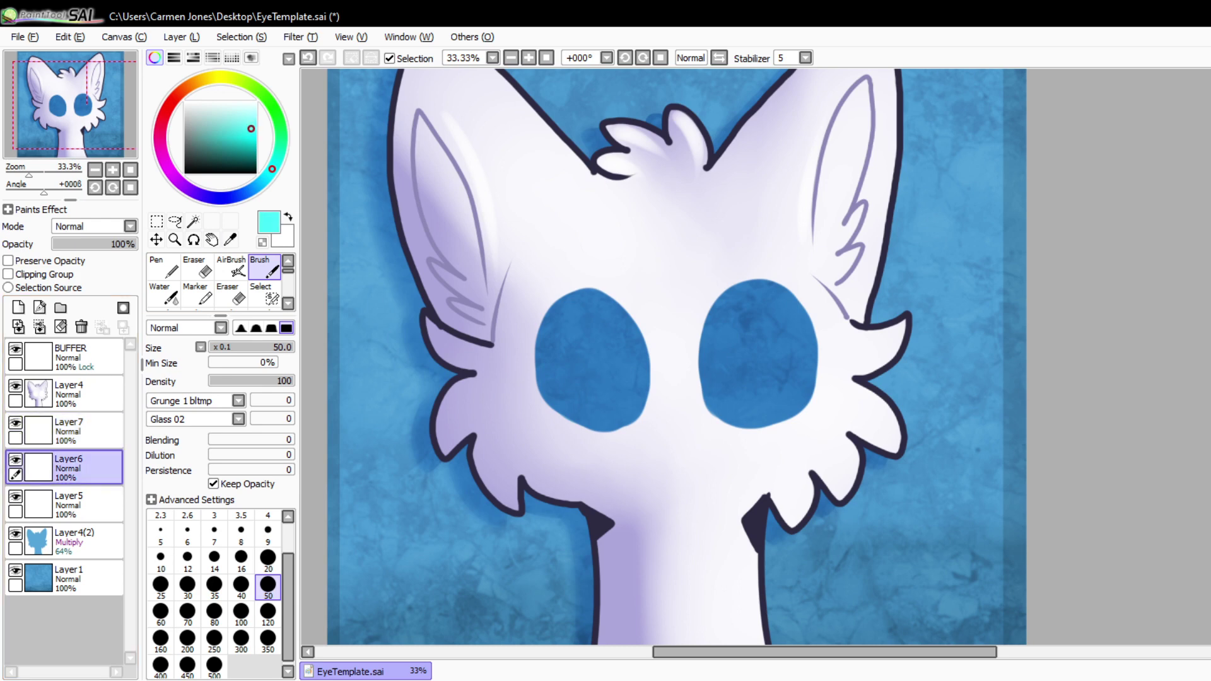
pyautogui.click(267, 611)
pyautogui.moveTo(619, 368); pyautogui.dragTo(599, 382)
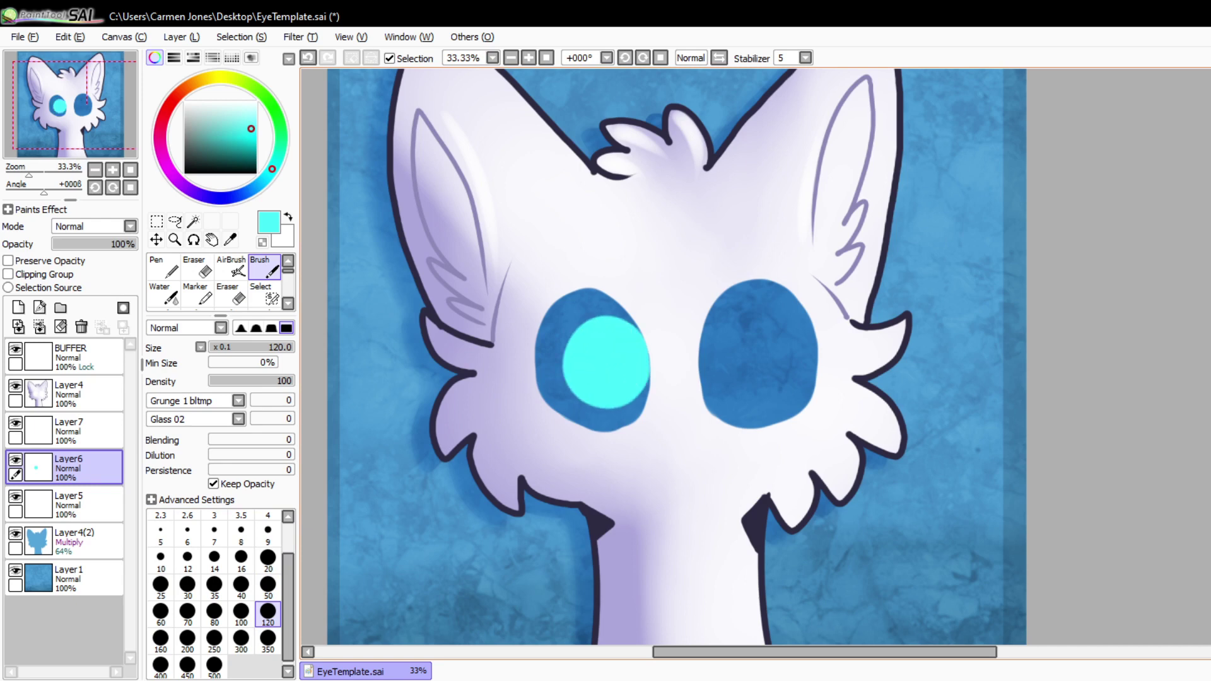
pyautogui.hotkey('ctrl', 'z')
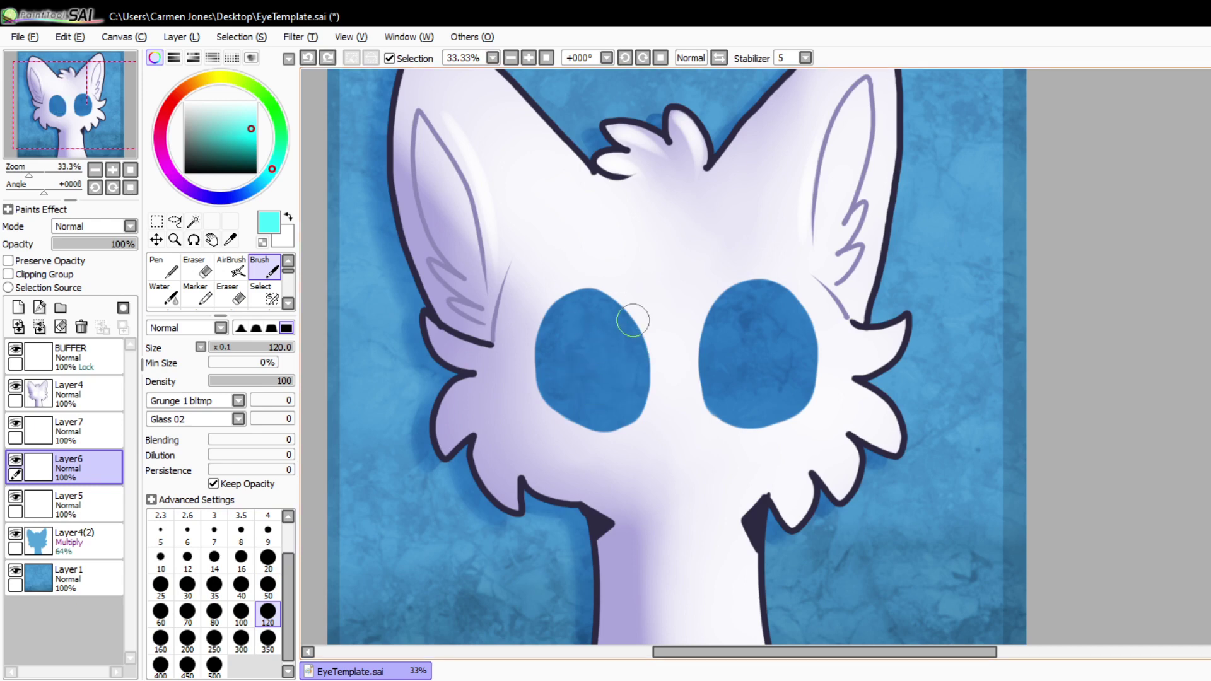
pyautogui.moveTo(630, 319)
pyautogui.mouseDown()
pyautogui.moveTo(629, 379)
pyautogui.moveTo(622, 338)
pyautogui.moveTo(635, 359)
pyautogui.moveTo(603, 352)
pyautogui.moveTo(615, 354)
pyautogui.moveTo(613, 335)
pyautogui.moveTo(584, 362)
pyautogui.moveTo(605, 378)
pyautogui.moveTo(612, 351)
pyautogui.mouseUp()
pyautogui.hotkey('ctrl', 'z')
pyautogui.hotkey('ctrl', 'z')
pyautogui.click(267, 98)
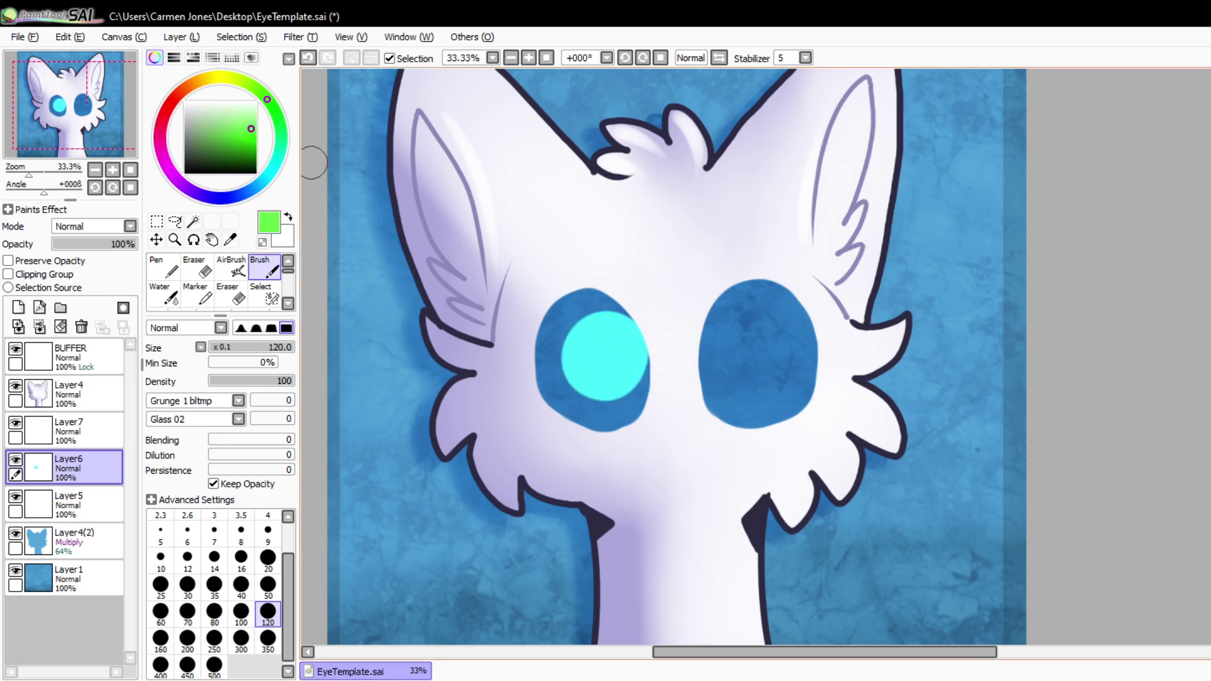
pyautogui.moveTo(732, 336)
pyautogui.mouseDown()
pyautogui.moveTo(725, 372)
pyautogui.moveTo(739, 369)
pyautogui.mouseUp()
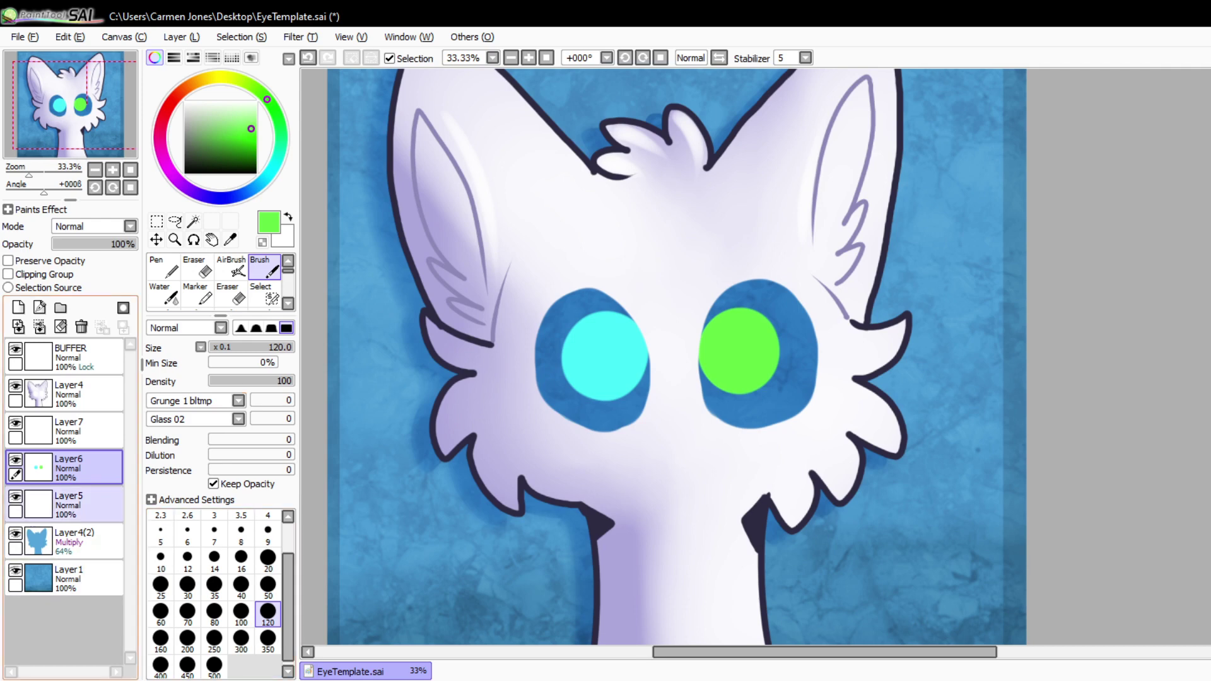
# - Paint the eye backgrounds behind the irises on Layer5, pale green in the right eye and muted pale teal in the left
pyautogui.click(69, 503)
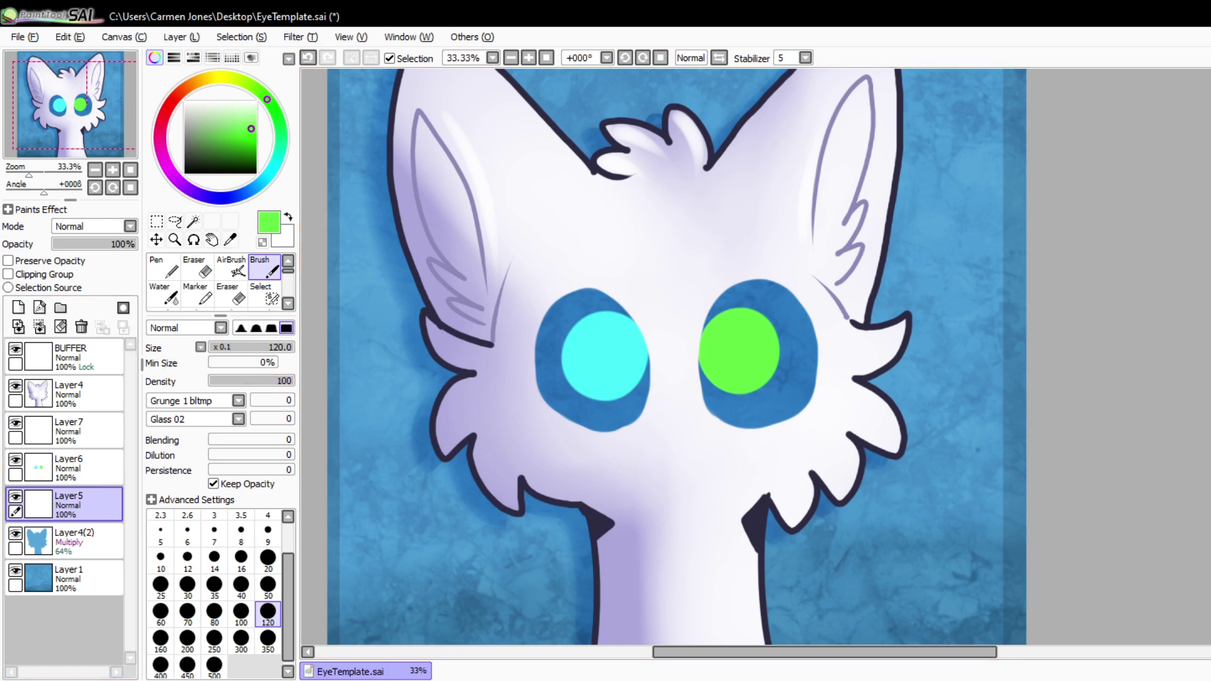
pyautogui.click(246, 113)
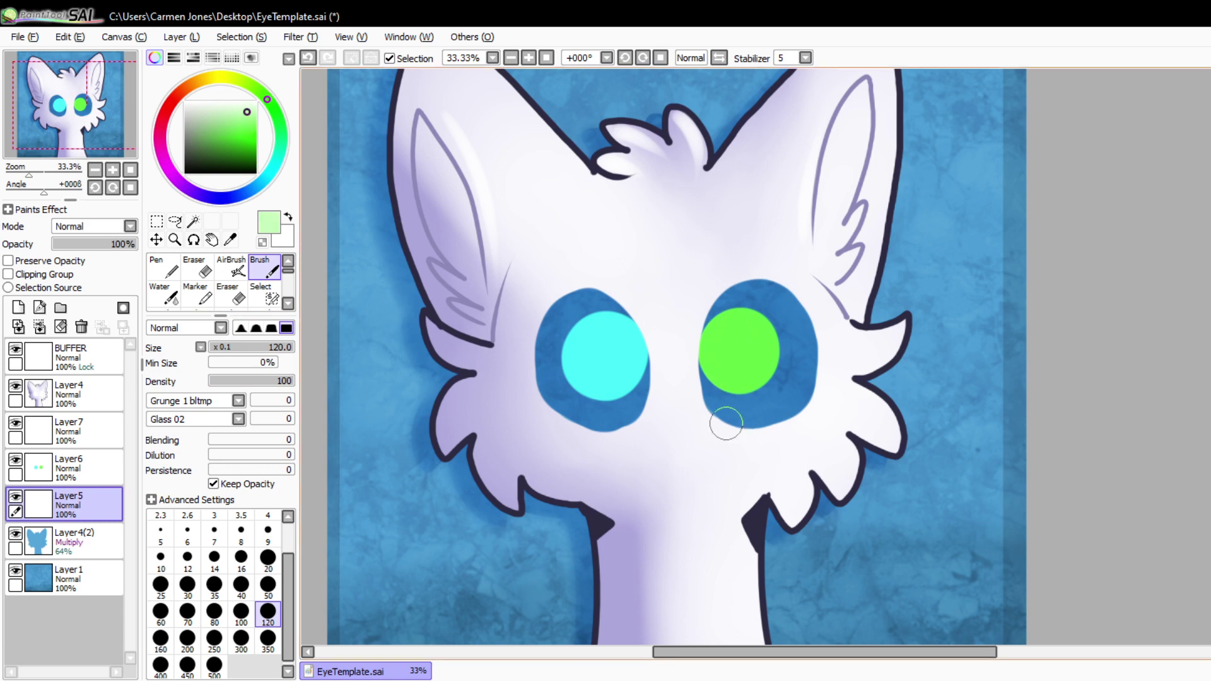
pyautogui.moveTo(723, 382)
pyautogui.mouseDown()
pyautogui.moveTo(706, 345)
pyautogui.moveTo(723, 428)
pyautogui.moveTo(763, 289)
pyautogui.moveTo(799, 360)
pyautogui.moveTo(810, 347)
pyautogui.moveTo(781, 425)
pyautogui.moveTo(811, 376)
pyautogui.moveTo(806, 403)
pyautogui.moveTo(756, 392)
pyautogui.mouseUp()
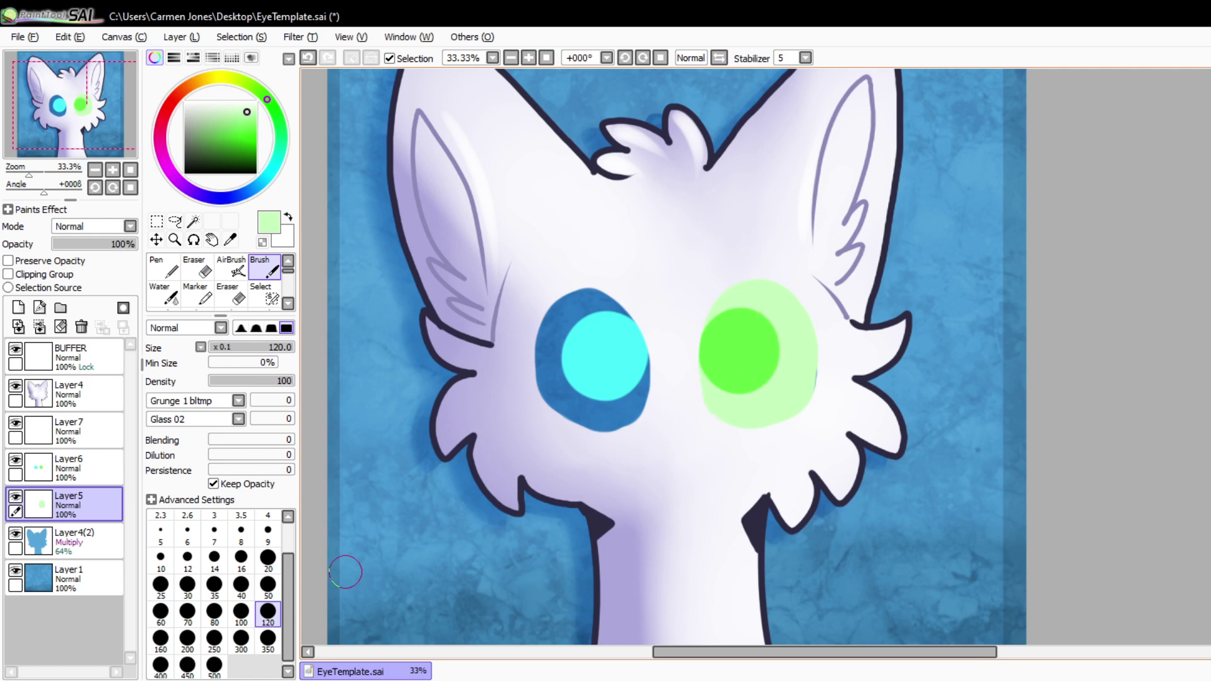
pyautogui.click(230, 239)
pyautogui.click(604, 356)
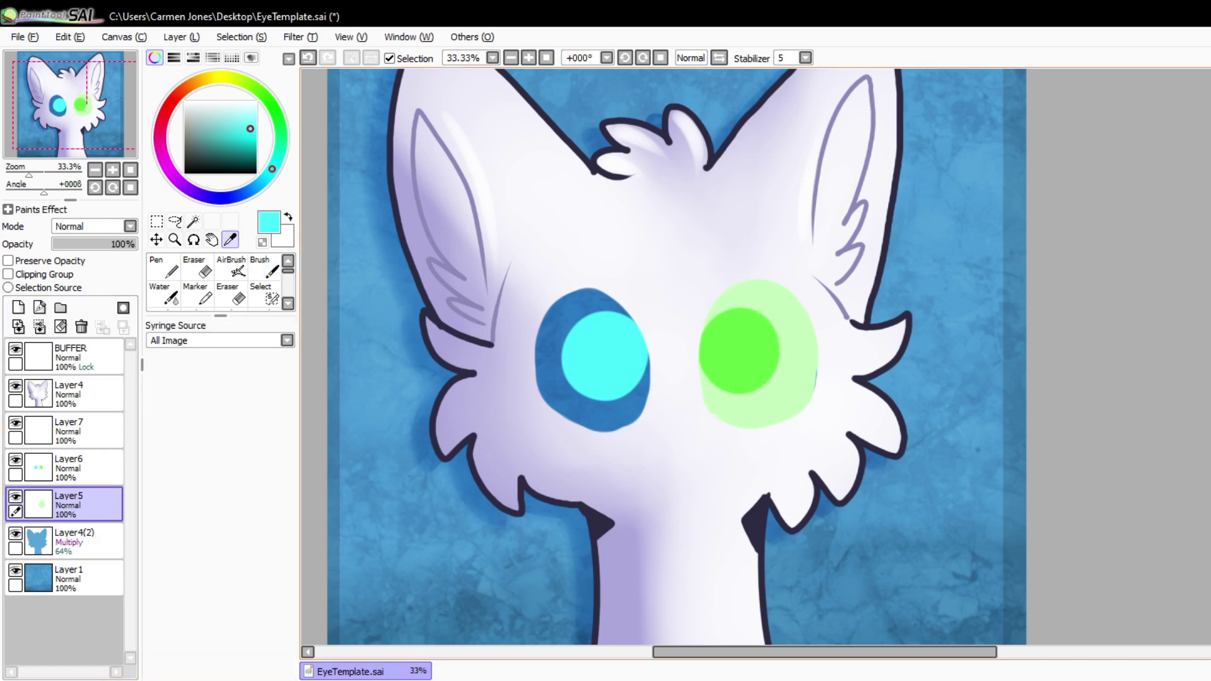
pyautogui.click(265, 268)
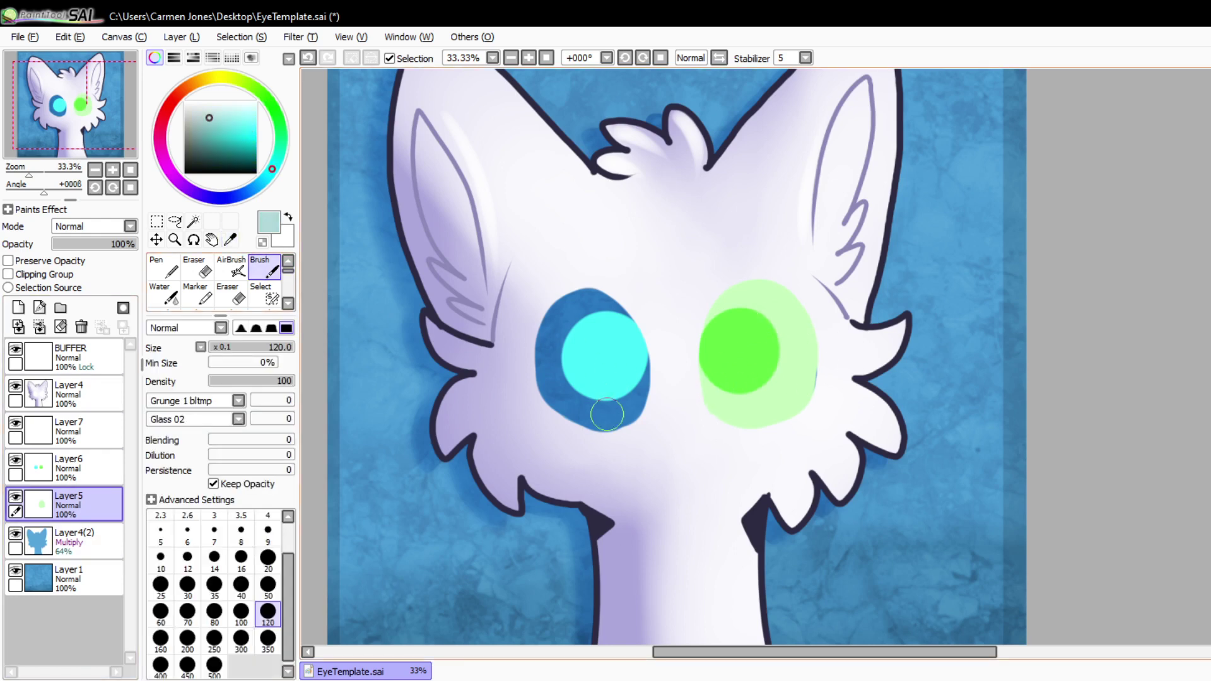
pyautogui.moveTo(558, 394)
pyautogui.mouseDown()
pyautogui.moveTo(543, 371)
pyautogui.moveTo(567, 325)
pyautogui.moveTo(585, 325)
pyautogui.moveTo(590, 290)
pyautogui.moveTo(614, 320)
pyautogui.moveTo(629, 304)
pyautogui.moveTo(643, 355)
pyautogui.moveTo(569, 388)
pyautogui.moveTo(597, 447)
pyautogui.mouseUp()
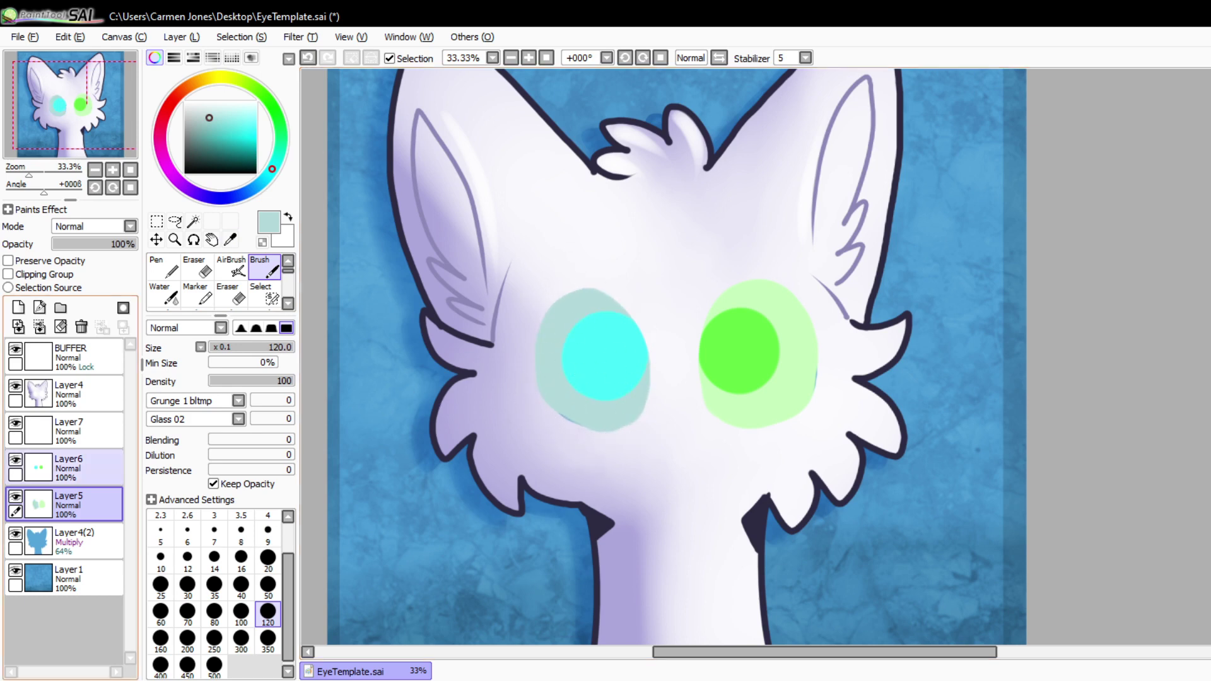
# - Rename Layer6 as iris, Layer5 as sclera and Layer7 as pupil
pyautogui.click(70, 391)
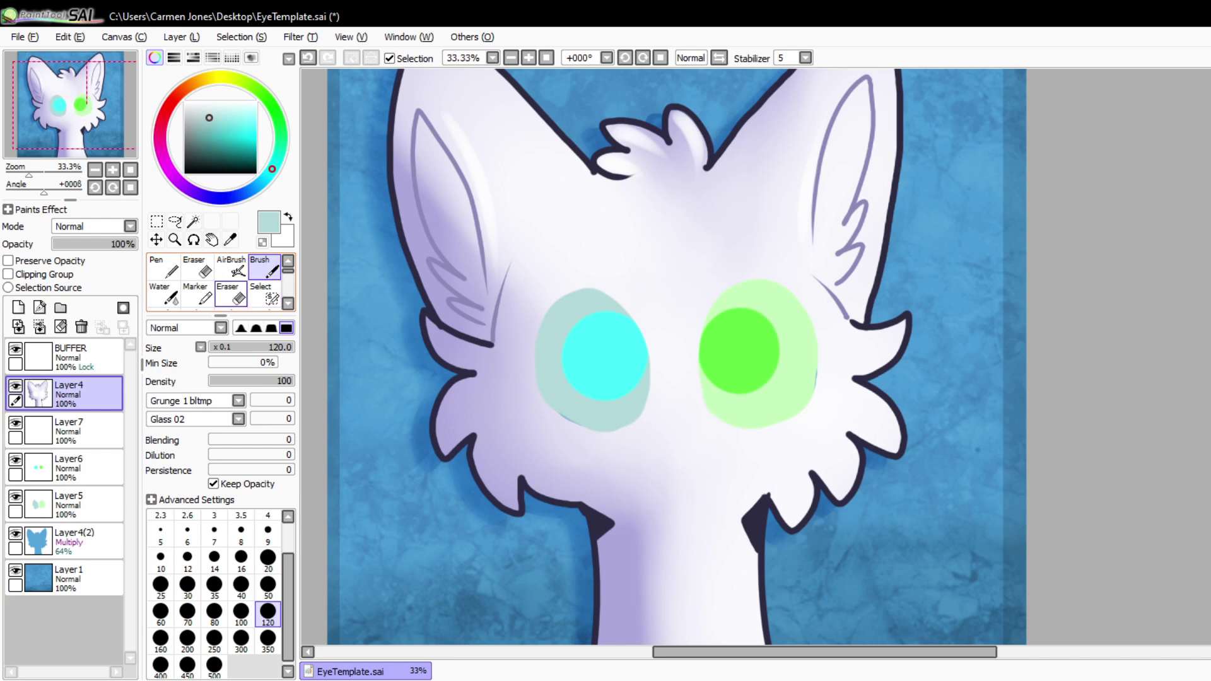
pyautogui.click(230, 294)
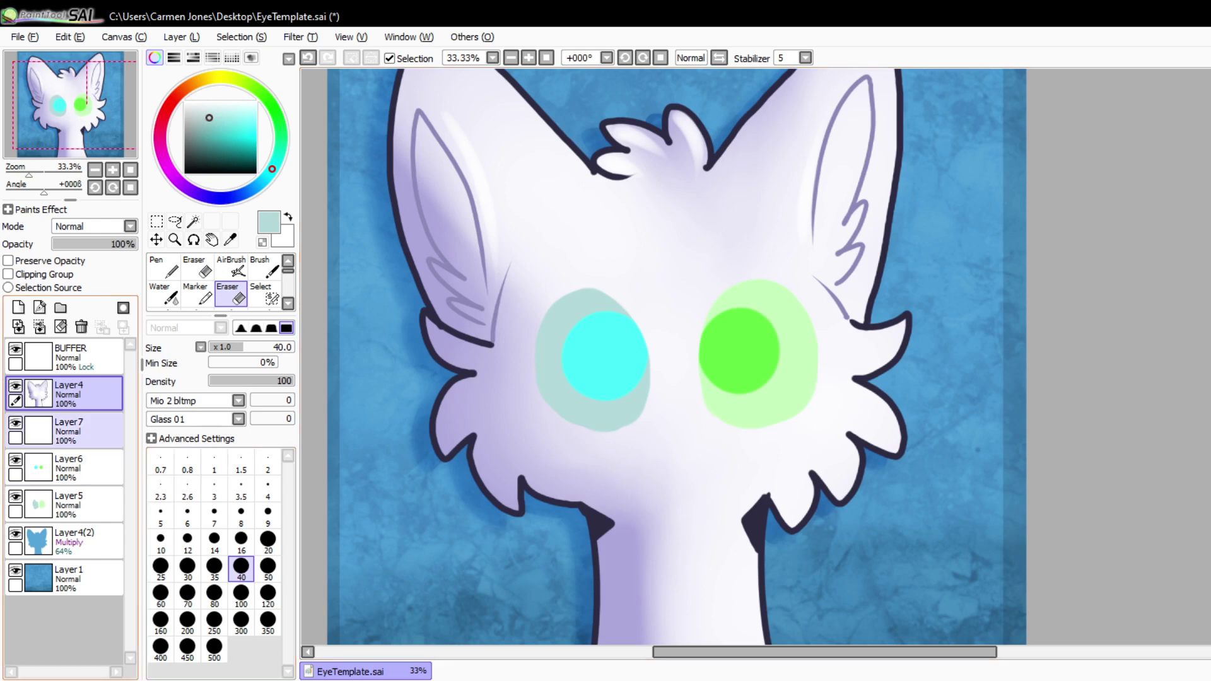
pyautogui.click(69, 466)
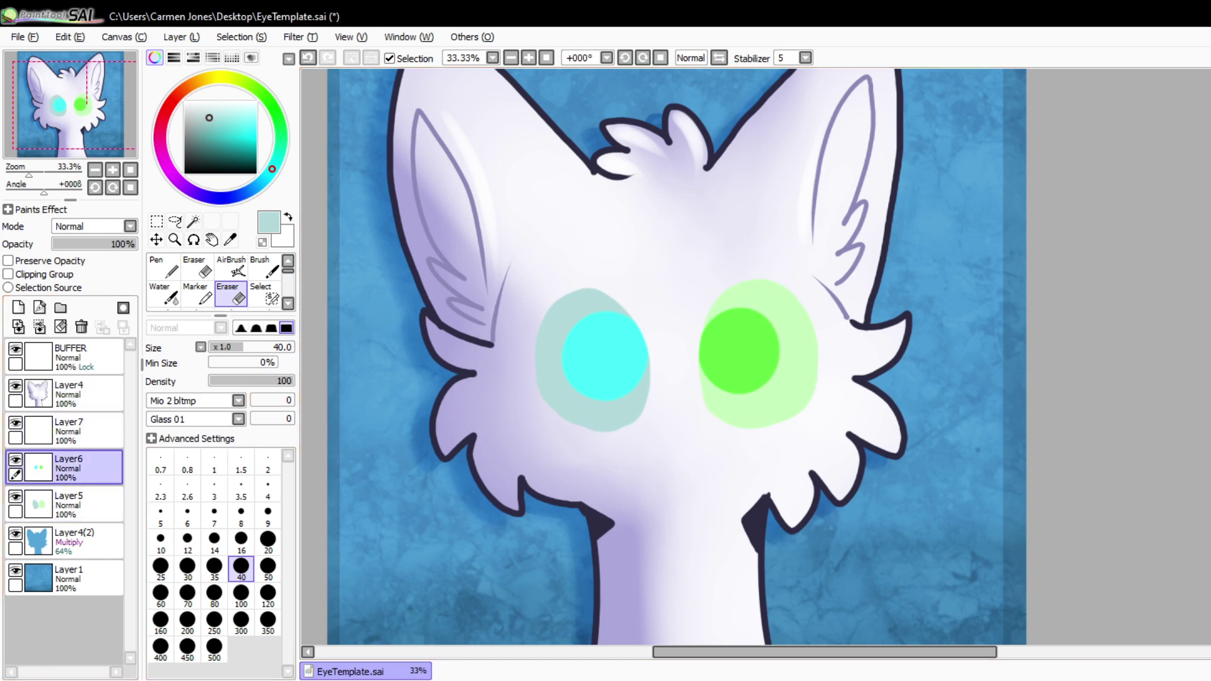
pyautogui.click(230, 239)
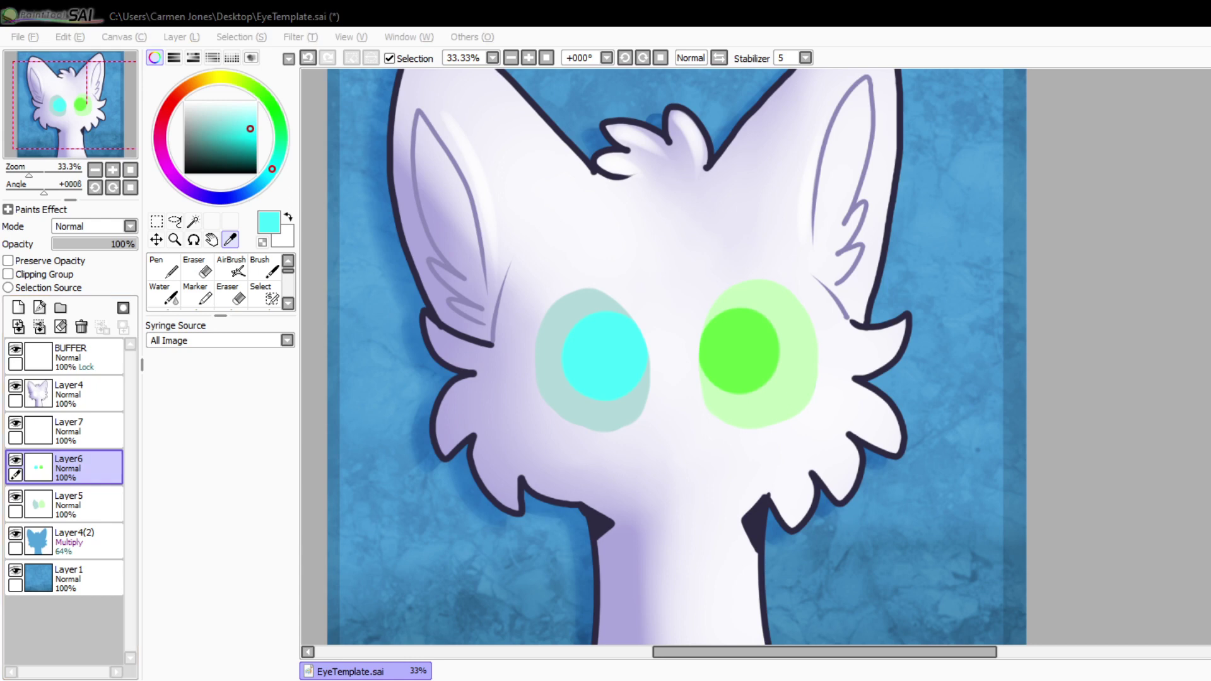
pyautogui.press('Return')
pyautogui.doubleClick(82, 505)
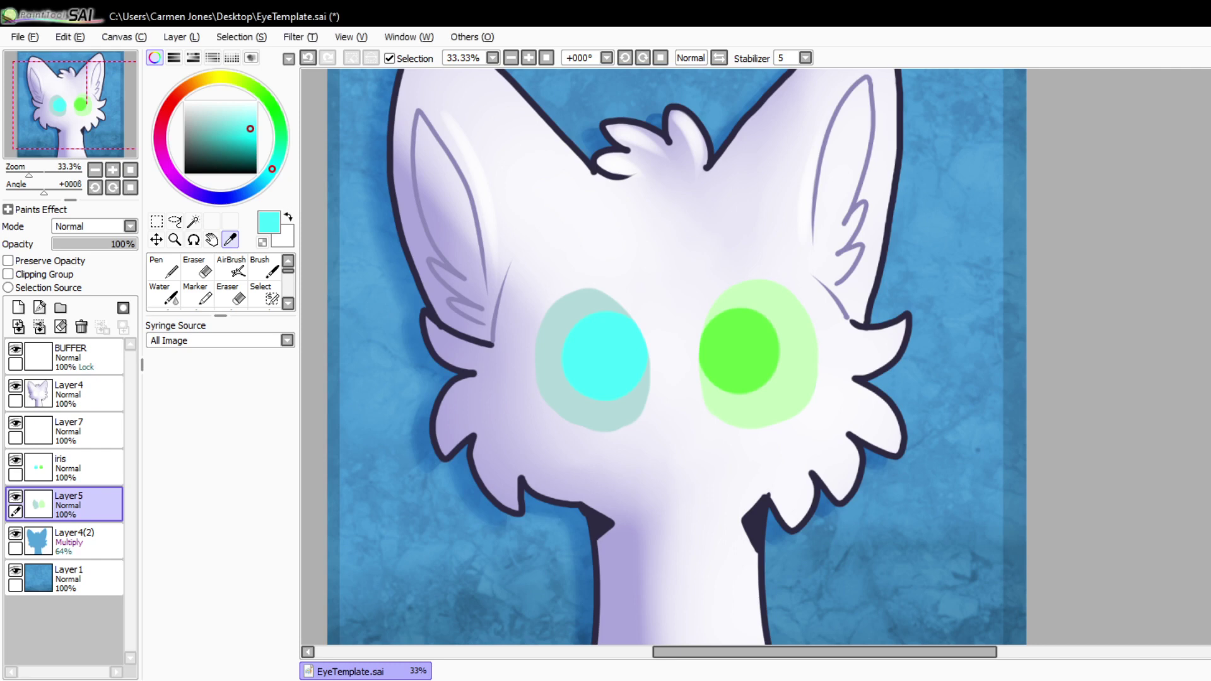
pyautogui.doubleClick(82, 431)
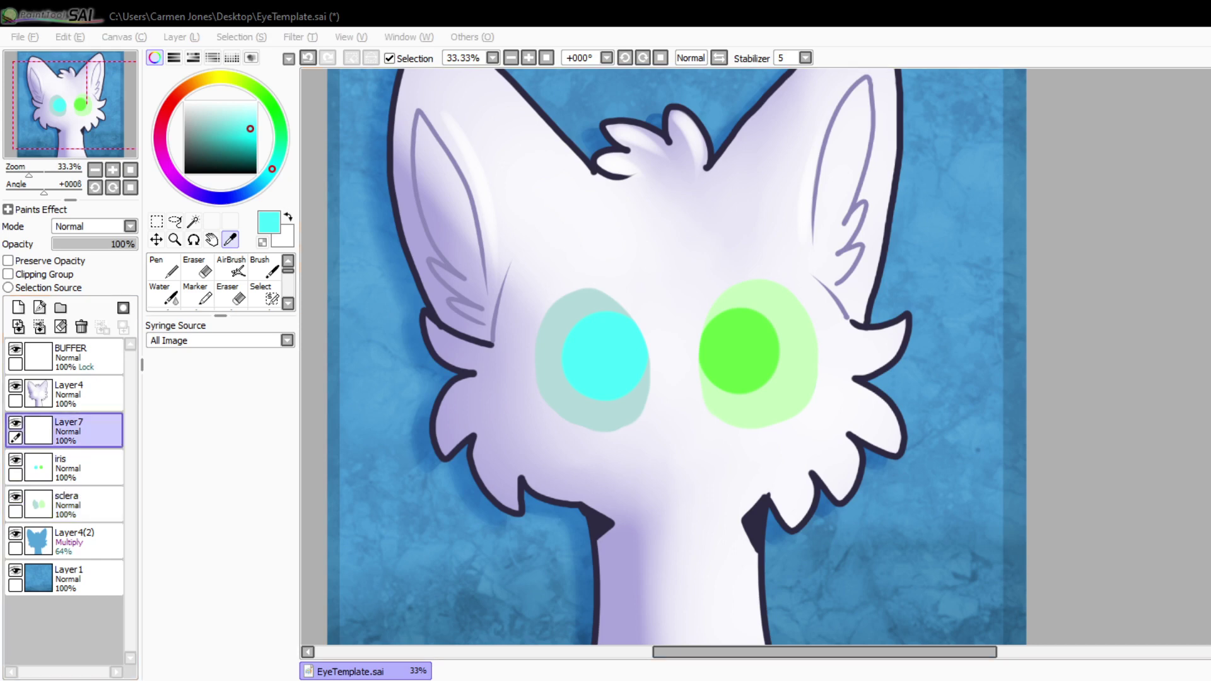
pyautogui.press('Return')
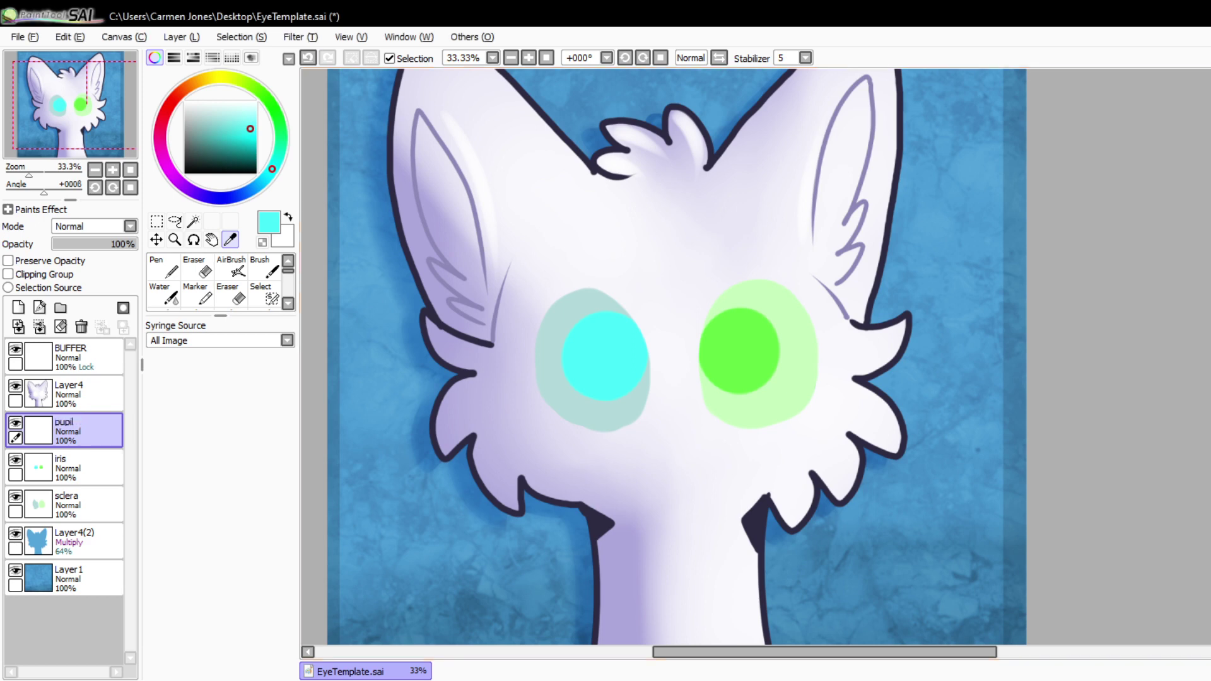
# - Paint a small round dark green pupil in the right eye's iris on the pupil layer with a size 50 brush
pyautogui.click(272, 105)
pyautogui.click(211, 152)
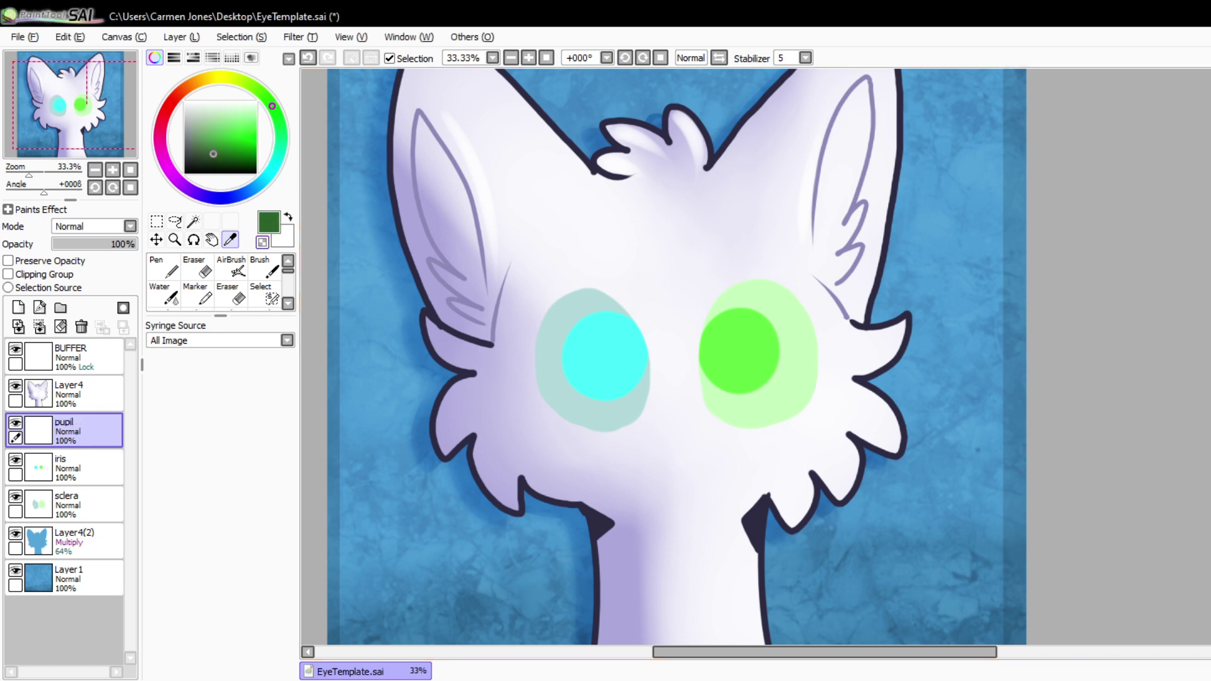
pyautogui.click(265, 268)
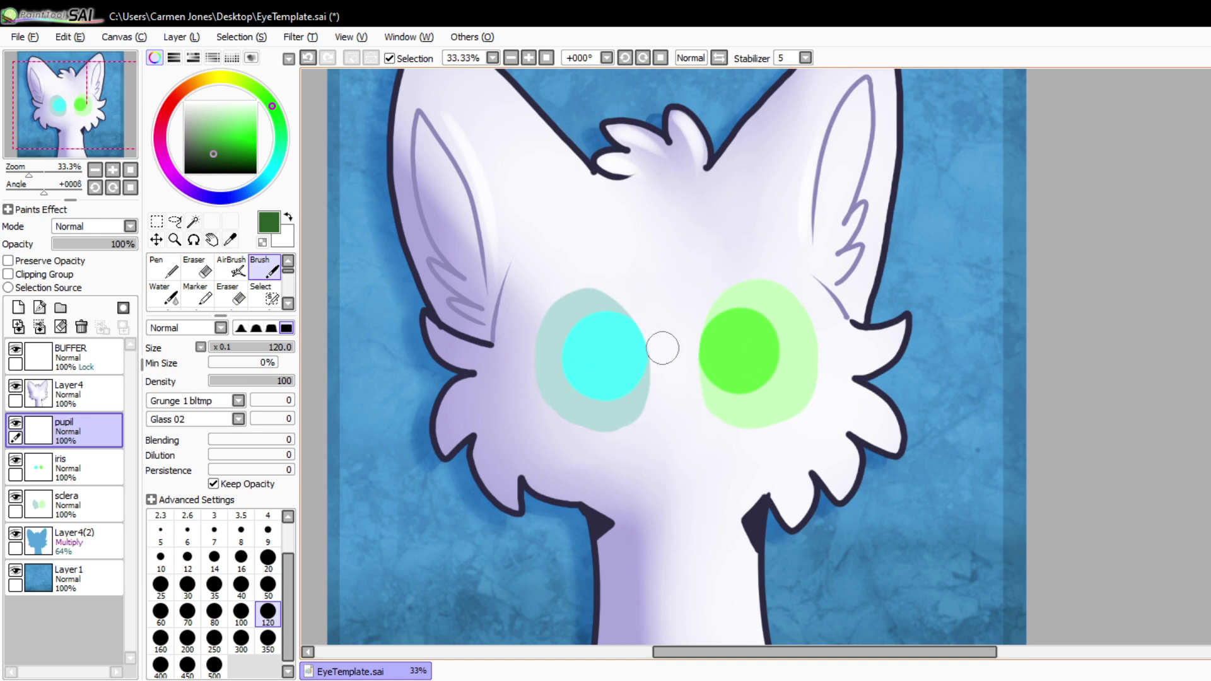
pyautogui.click(268, 585)
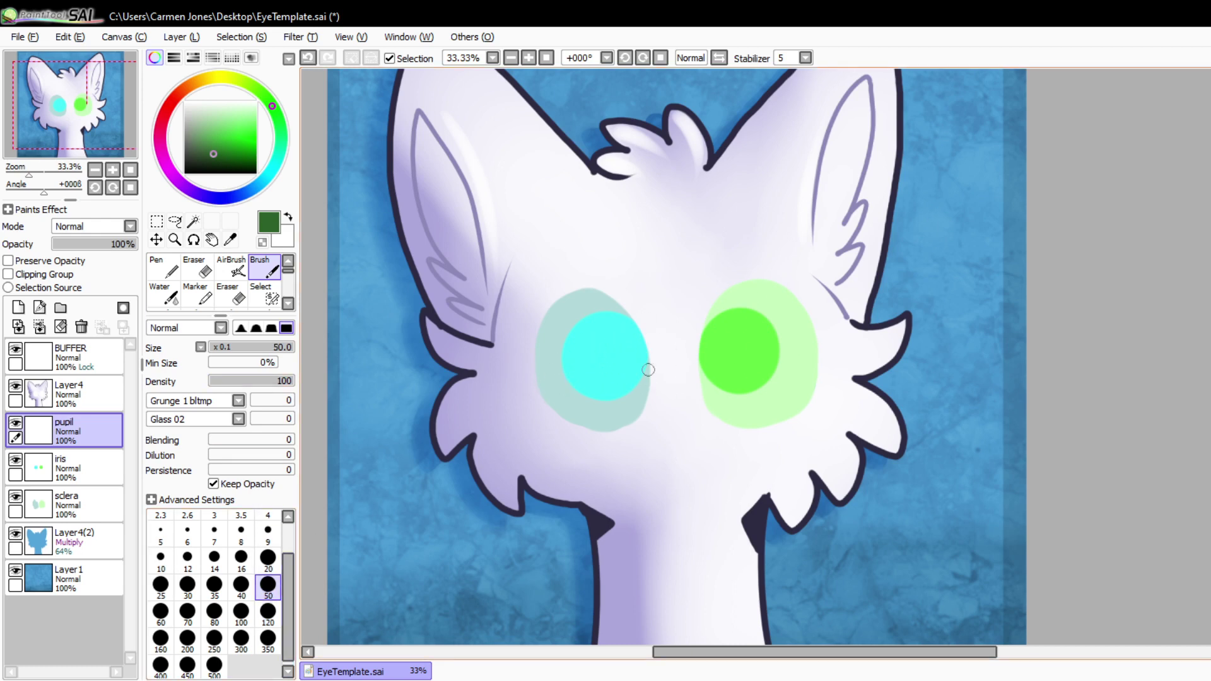
pyautogui.moveTo(726, 350); pyautogui.dragTo(733, 338)
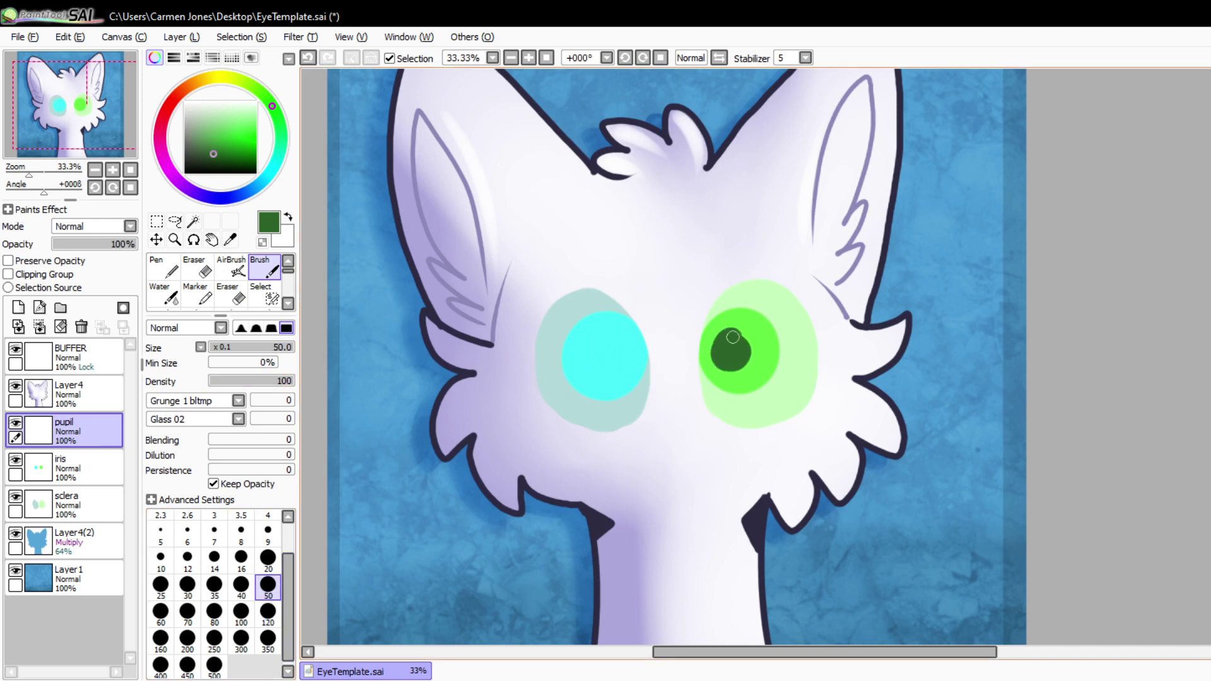
pyautogui.hotkey('ctrl', 'z')
pyautogui.hotkey('ctrl', 'y')
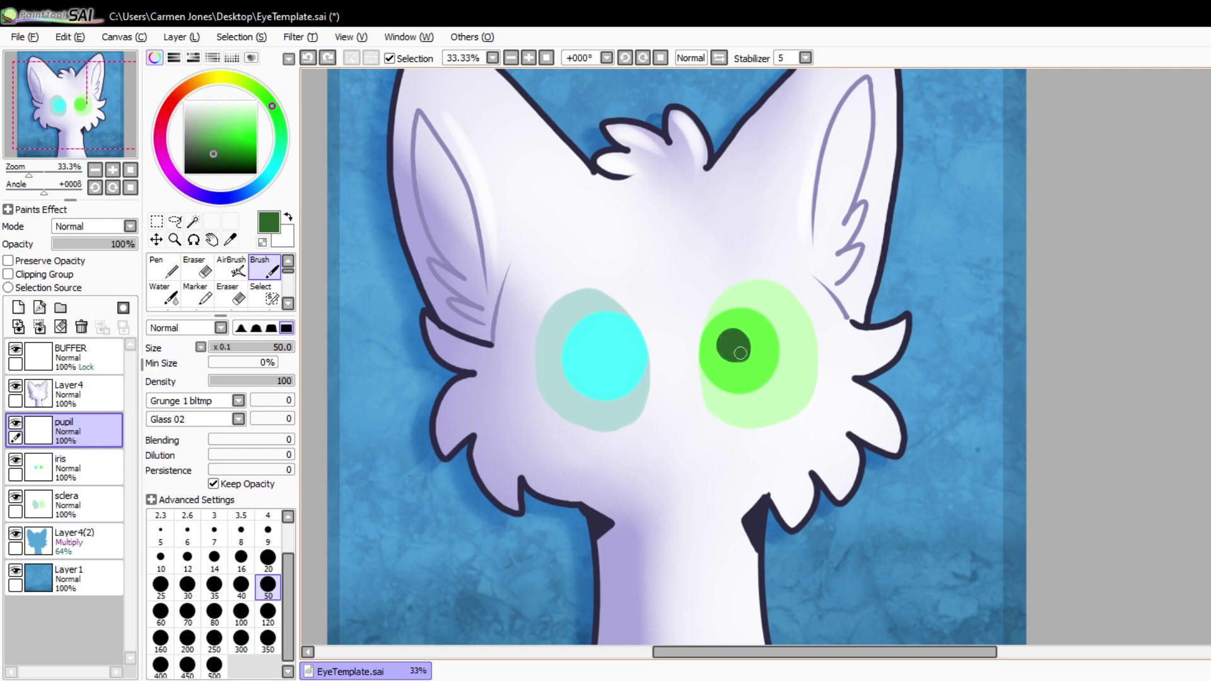
pyautogui.hotkey('ctrl', 'z')
pyautogui.moveTo(733, 356); pyautogui.dragTo(731, 352)
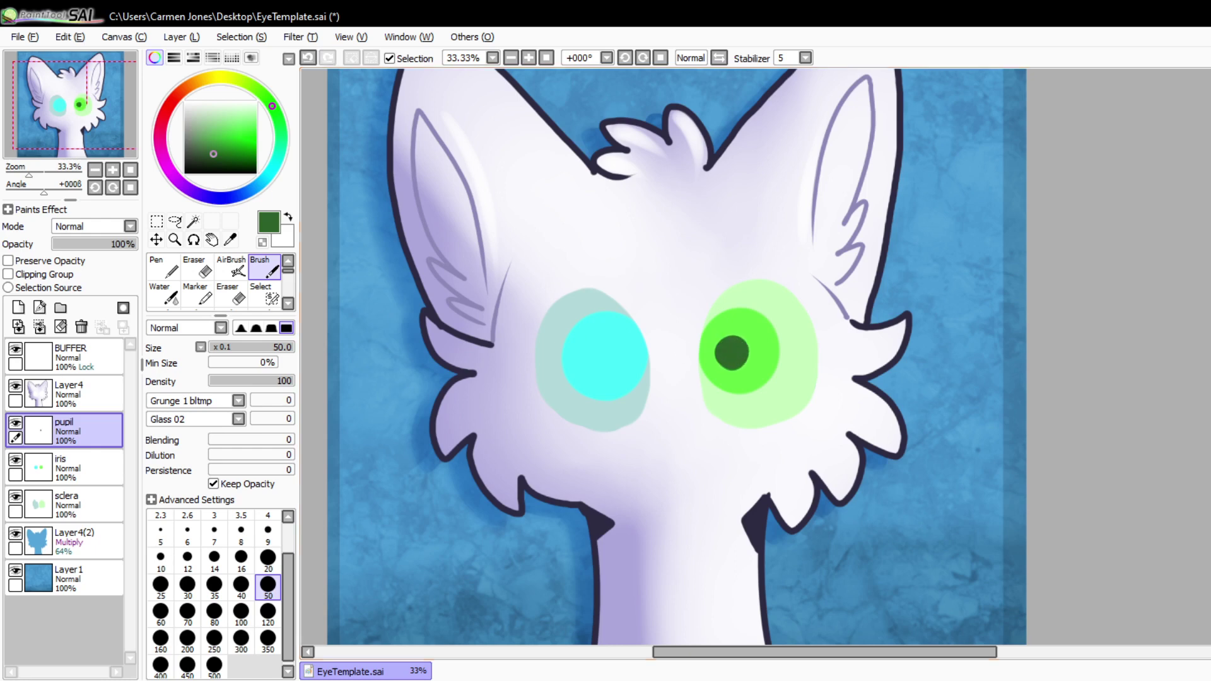
# - Paint a round dark navy blue pupil in the left eye's cyan iris on the pupil layer
pyautogui.click(221, 197)
pyautogui.moveTo(615, 350); pyautogui.dragTo(615, 357)
pyautogui.hotkey('ctrl', 'z')
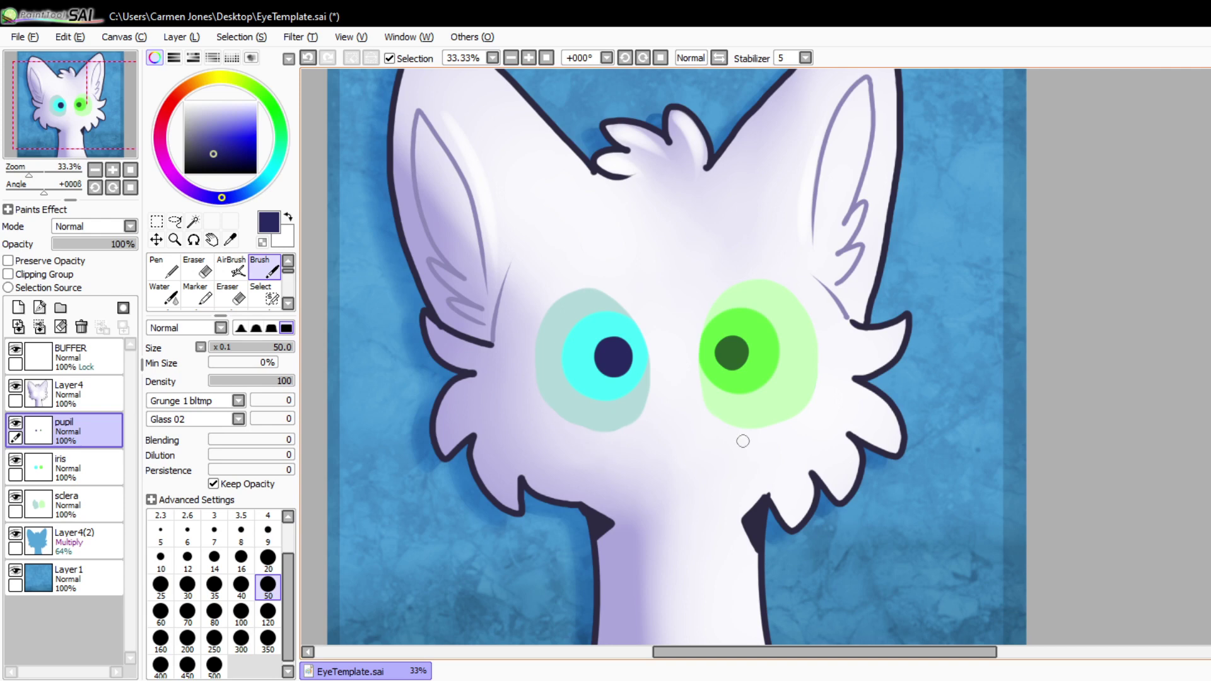
# - Add a layer above BUFFER, brush a curved test stroke across the lower face, and undo the stroke
pyautogui.click(76, 356)
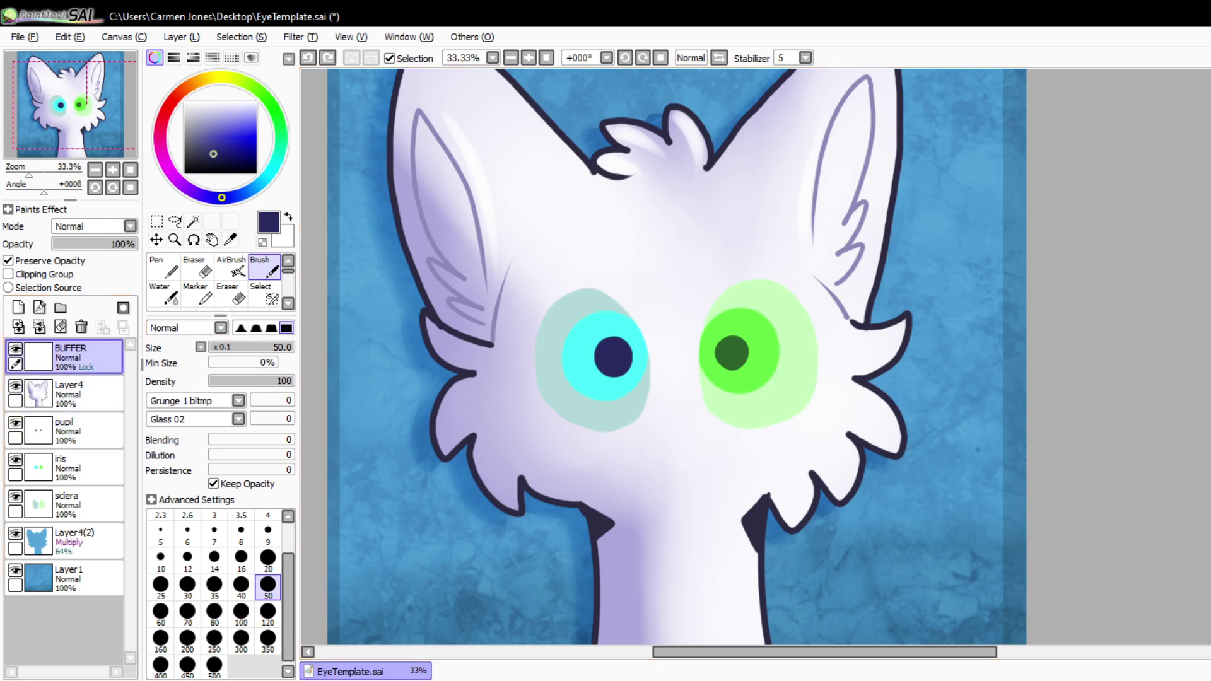
pyautogui.hotkey('ctrl', 'shift', 'n')
pyautogui.moveTo(510, 404); pyautogui.dragTo(860, 369)
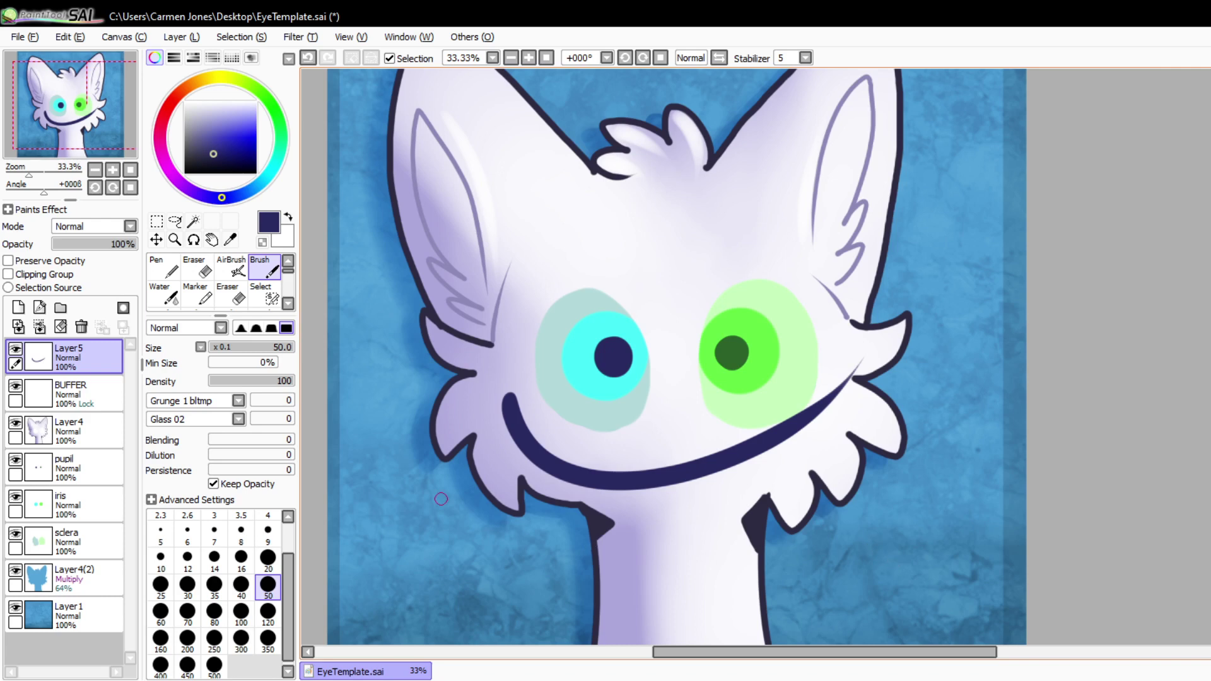
pyautogui.hotkey('ctrl', 'z')
# - Turn on Preserve Opacity for the sclera layer
pyautogui.click(76, 466)
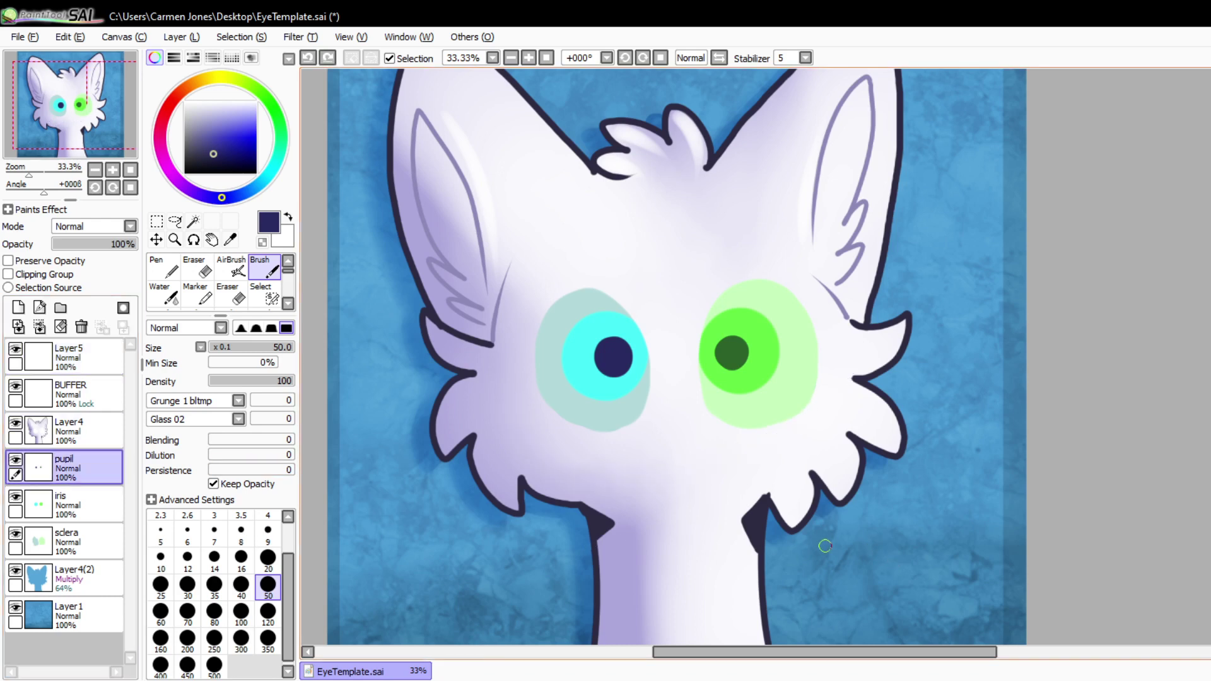
pyautogui.click(76, 539)
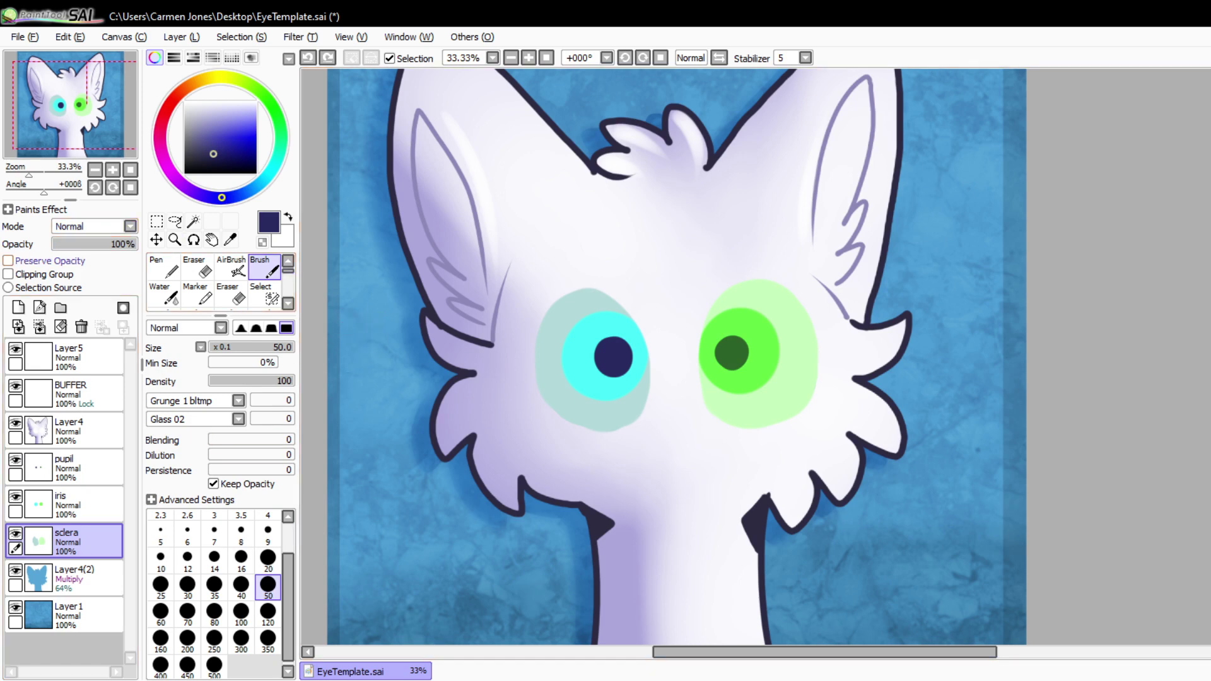
pyautogui.click(38, 260)
# - Brush three diagonal navy test strokes across both eyes on the sclera layer and undo them
pyautogui.moveTo(535, 361); pyautogui.dragTo(788, 281)
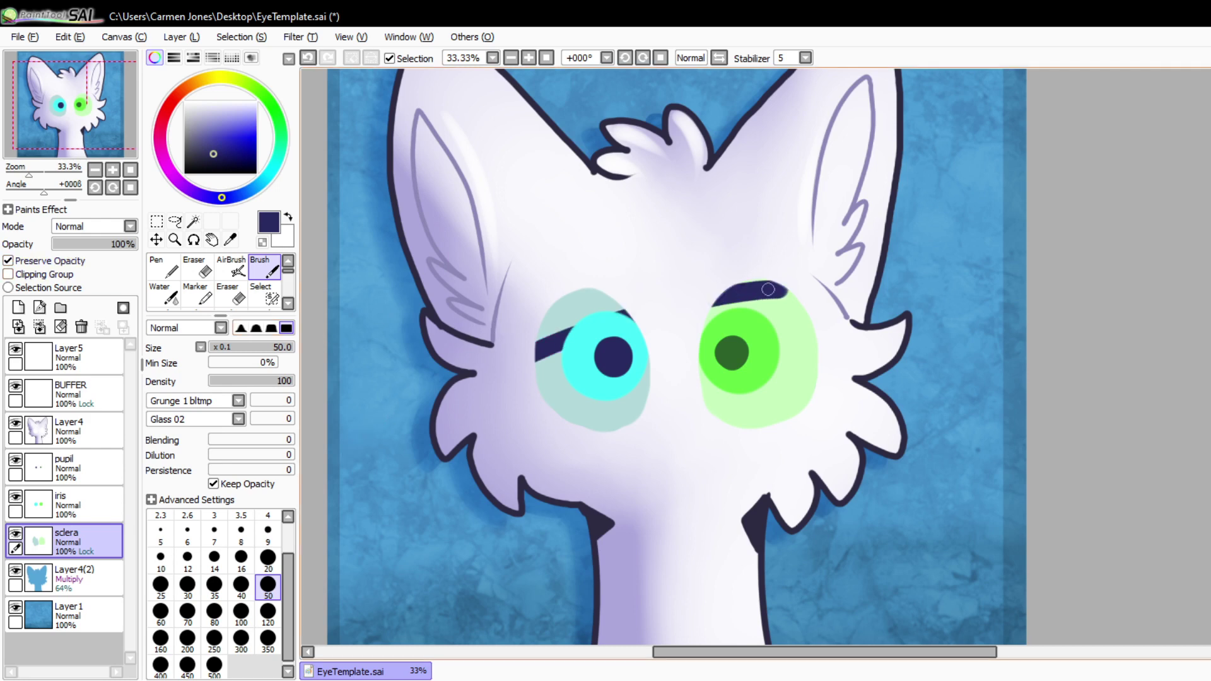
pyautogui.moveTo(543, 413); pyautogui.dragTo(798, 285)
pyautogui.moveTo(577, 431); pyautogui.dragTo(814, 322)
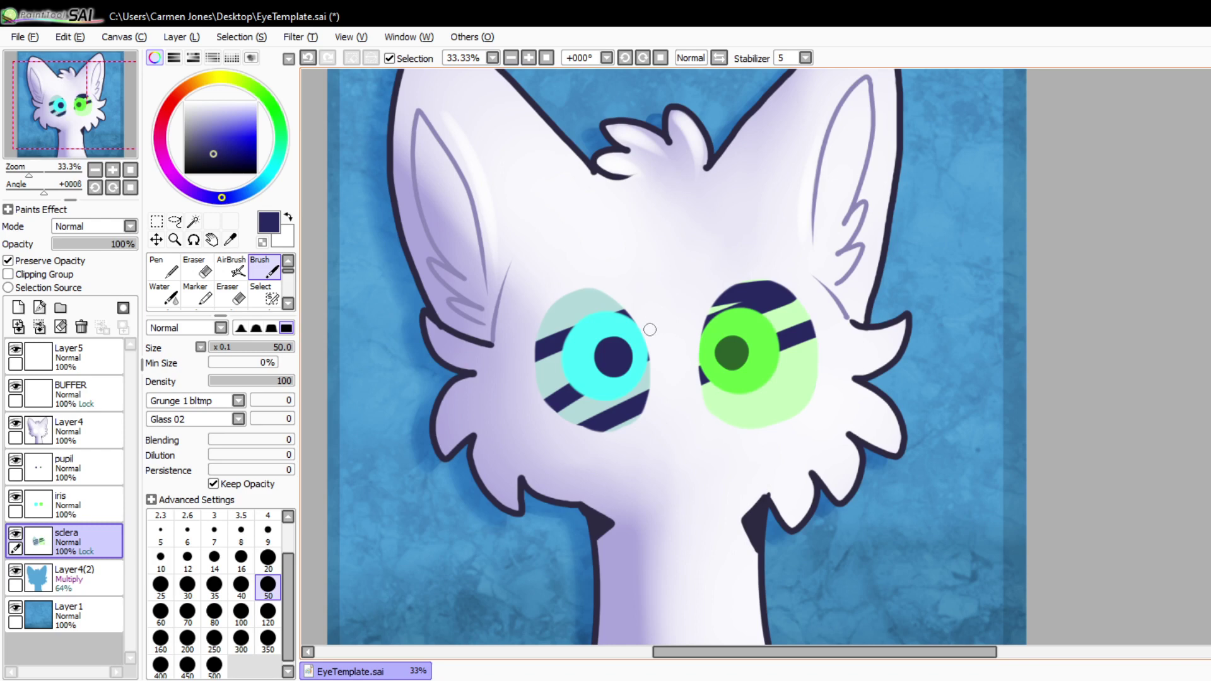
pyautogui.hotkey('ctrl', 'z')
pyautogui.hotkey('ctrl', 'z')
pyautogui.hotkey('ctrl', 'z')
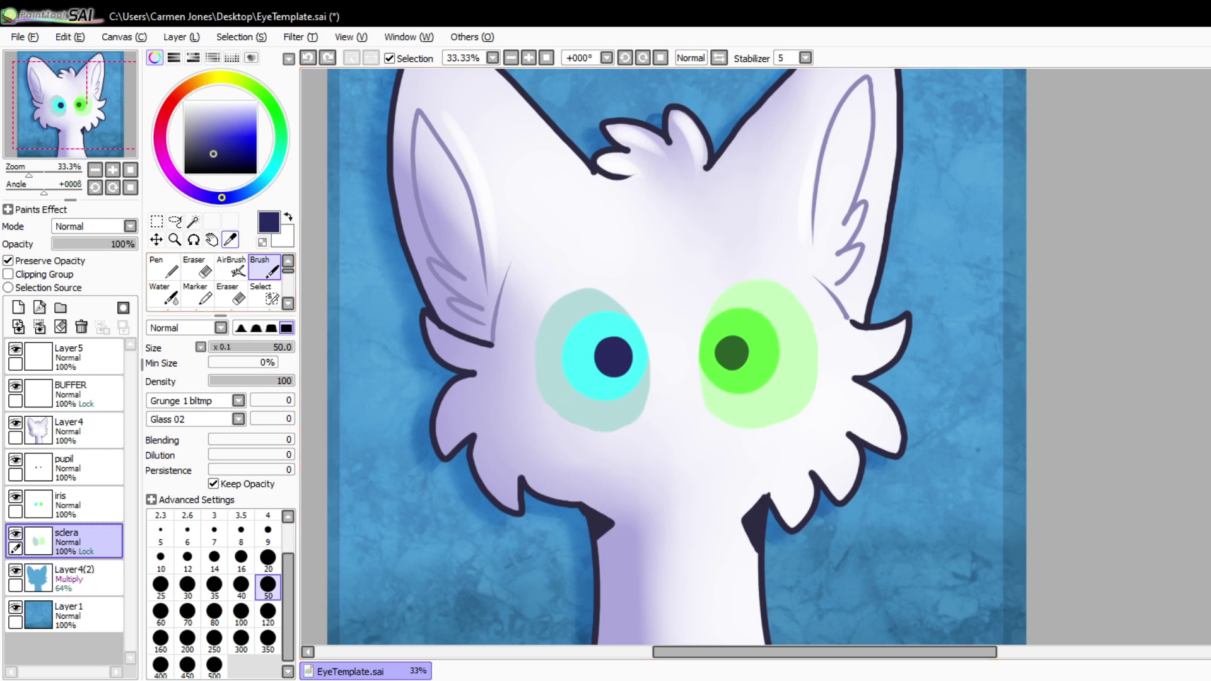
# - Shade the upper part of the left eye's sclera in dark muted teal with the AirBrush at size 120 and density 26
pyautogui.click(230, 240)
pyautogui.click(580, 409)
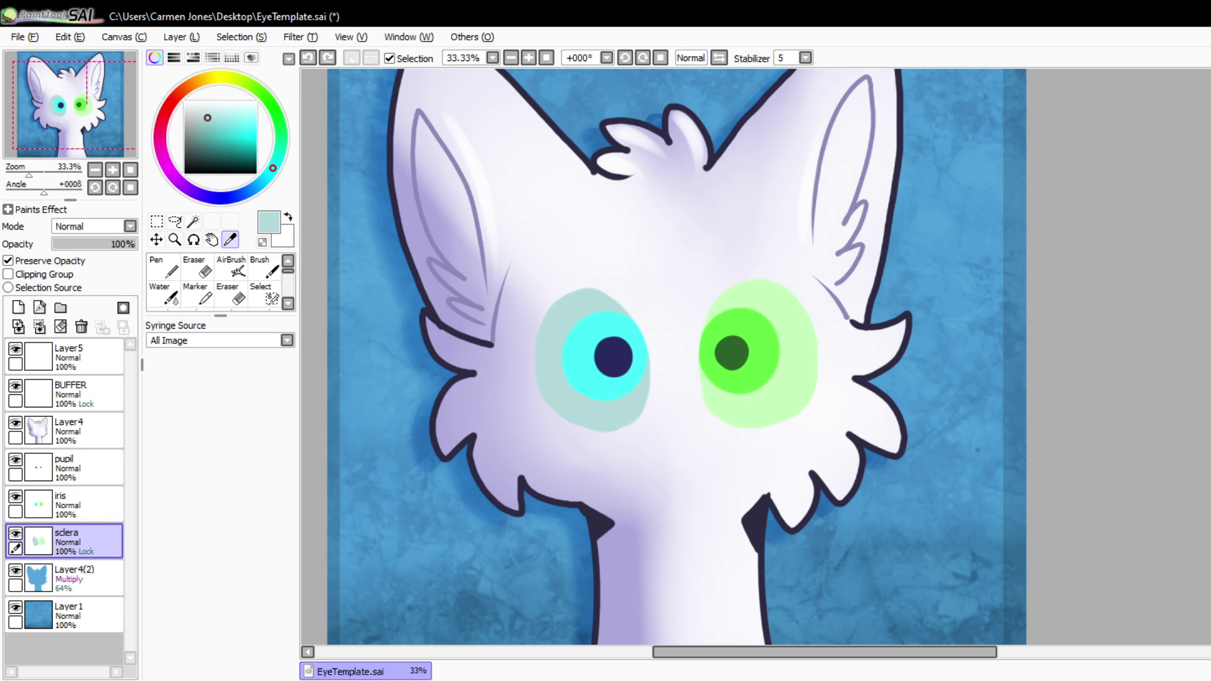
pyautogui.moveTo(204, 131); pyautogui.dragTo(203, 147)
pyautogui.click(231, 268)
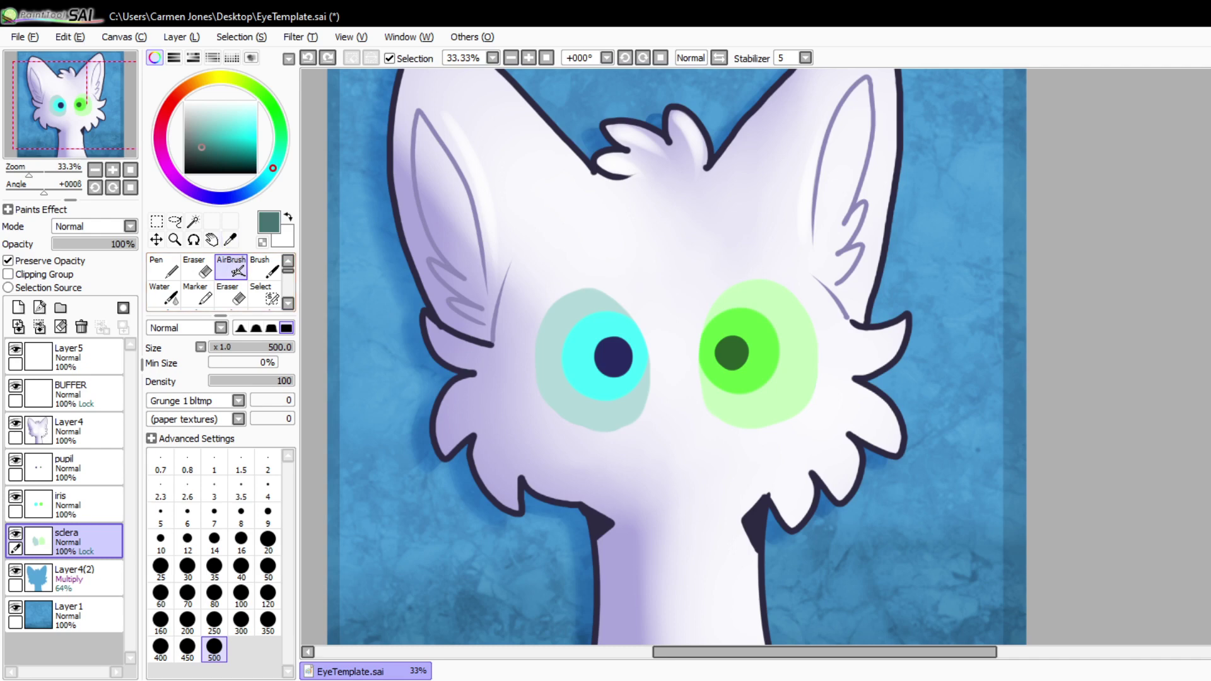
pyautogui.click(266, 347)
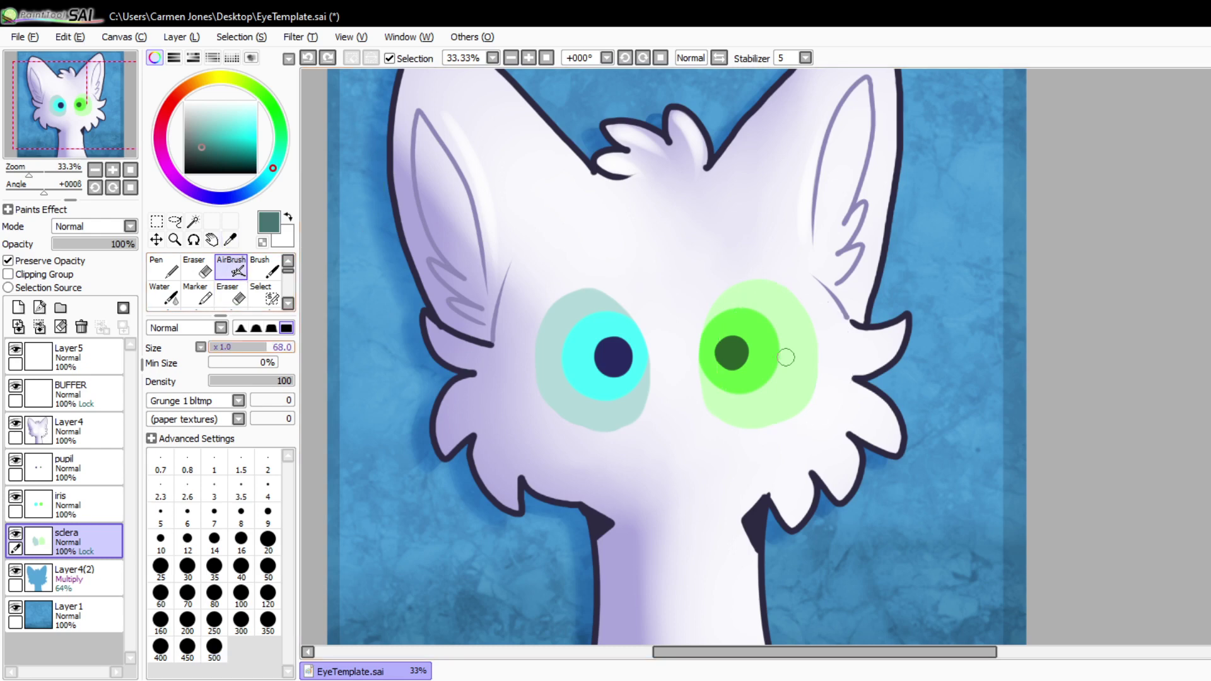
pyautogui.click(242, 381)
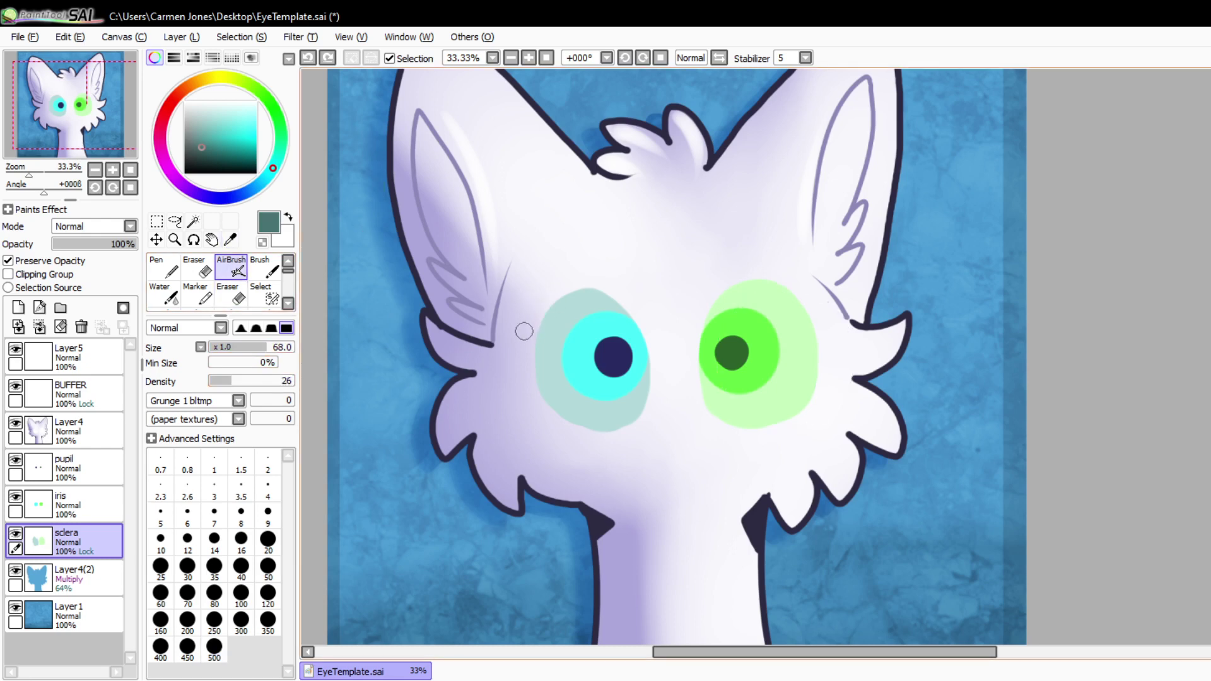
pyautogui.click(241, 592)
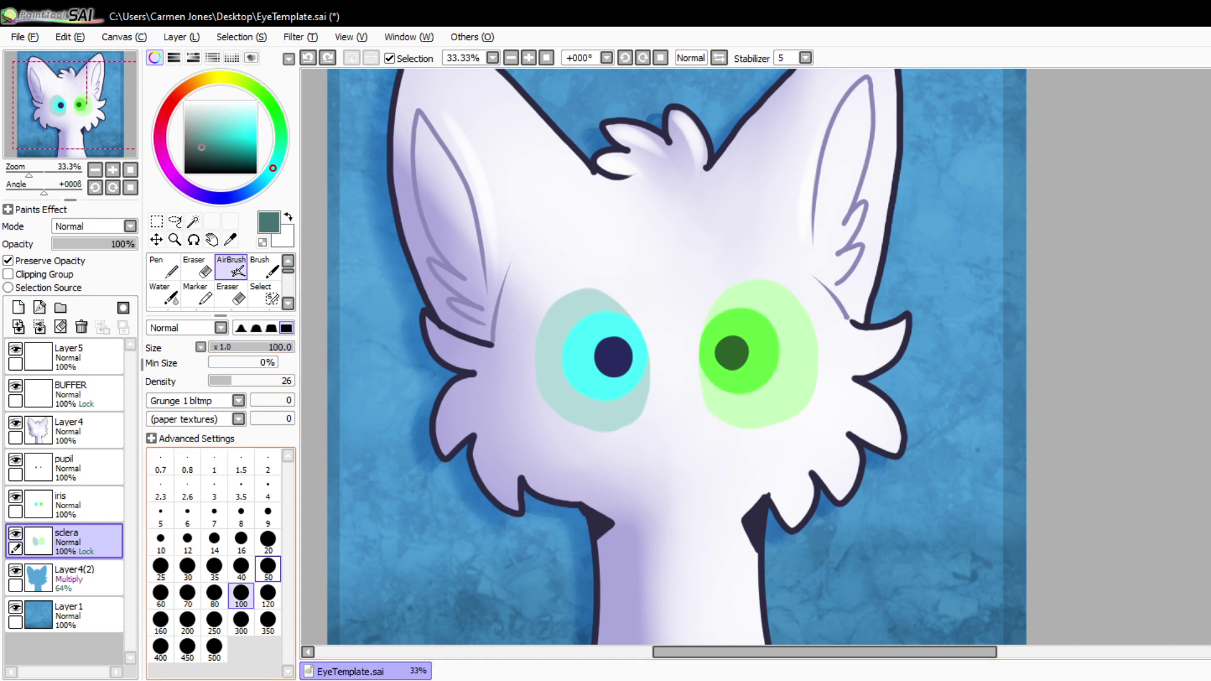
pyautogui.click(268, 592)
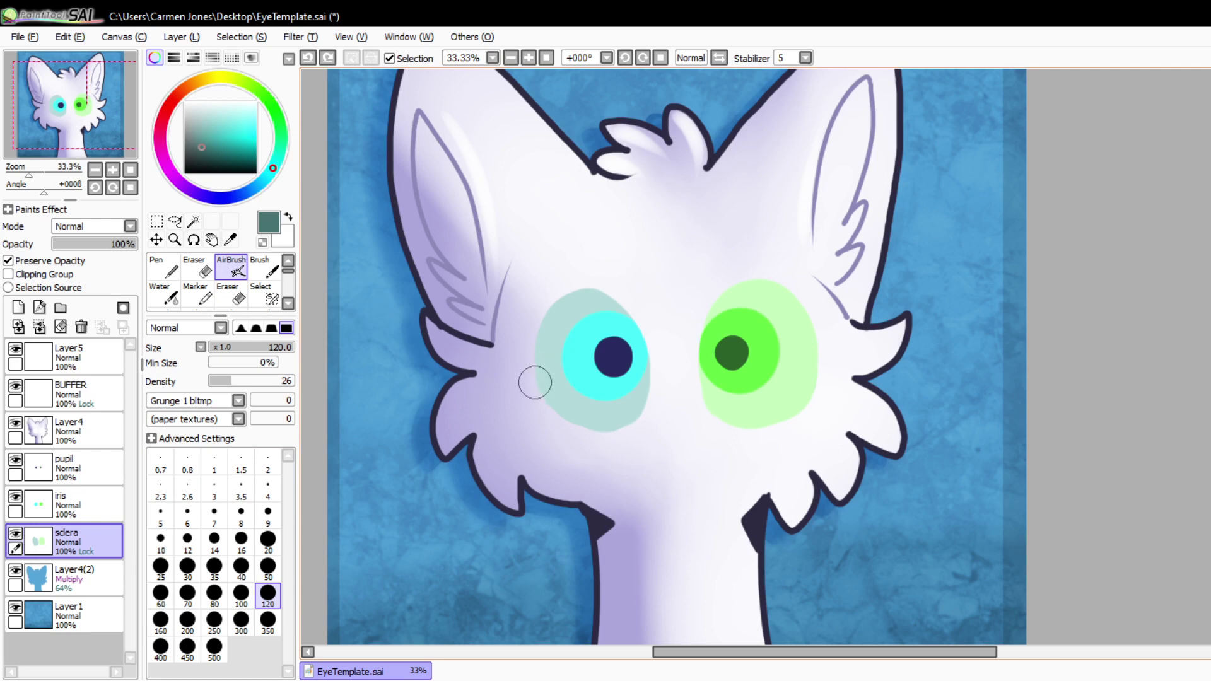
pyautogui.moveTo(530, 376)
pyautogui.mouseDown()
pyautogui.moveTo(595, 307)
pyautogui.moveTo(651, 351)
pyautogui.moveTo(640, 325)
pyautogui.moveTo(546, 304)
pyautogui.moveTo(556, 292)
pyautogui.moveTo(536, 308)
pyautogui.moveTo(644, 310)
pyautogui.moveTo(530, 310)
pyautogui.mouseUp()
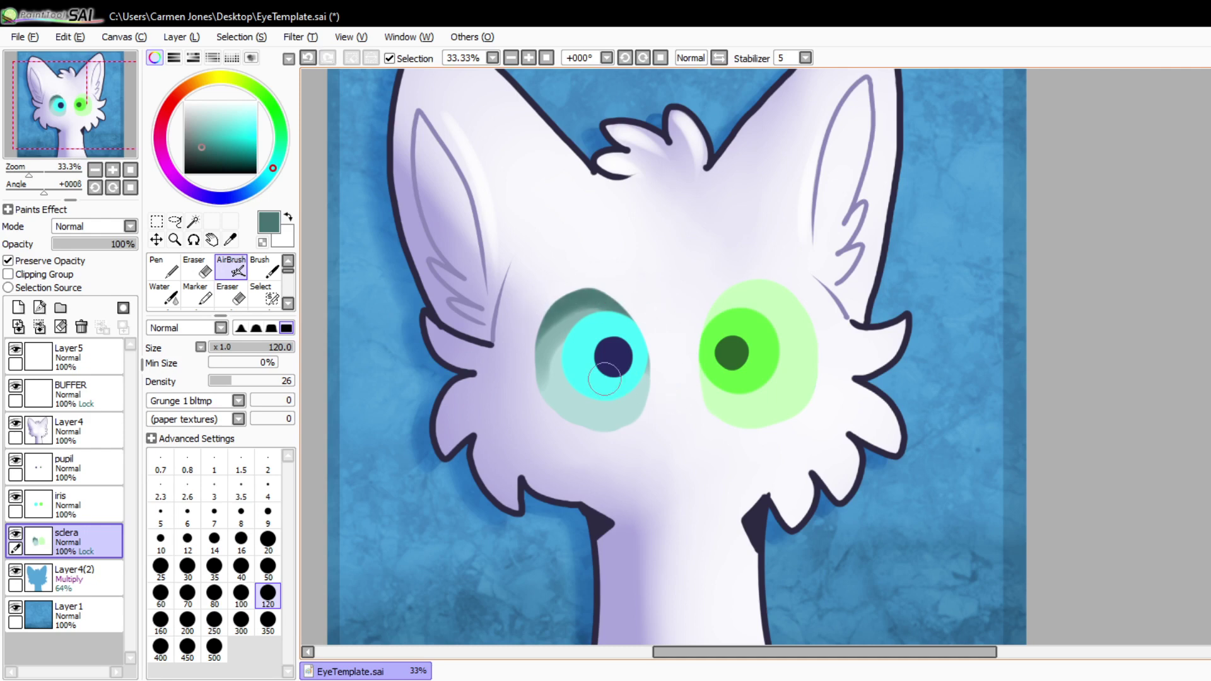
pyautogui.moveTo(521, 398); pyautogui.dragTo(640, 355)
pyautogui.moveTo(548, 341); pyautogui.dragTo(624, 326)
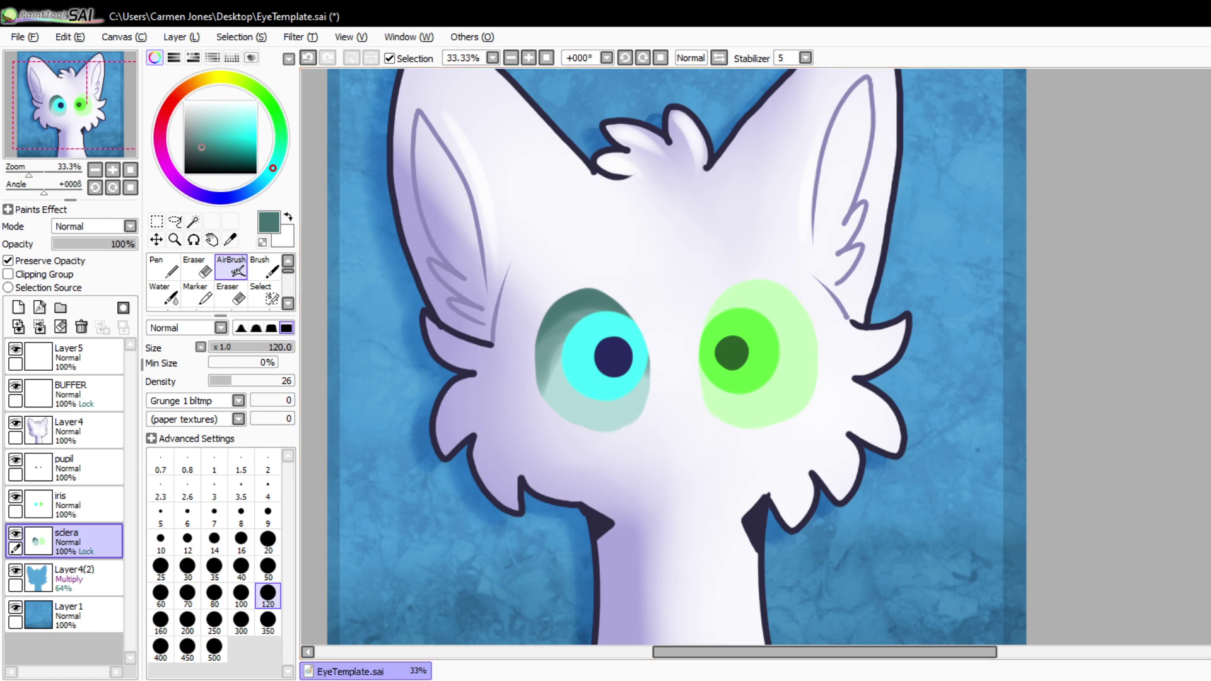
# - Airbrush a dark green shadow along the upper part of the right eye's sclera
pyautogui.click(279, 124)
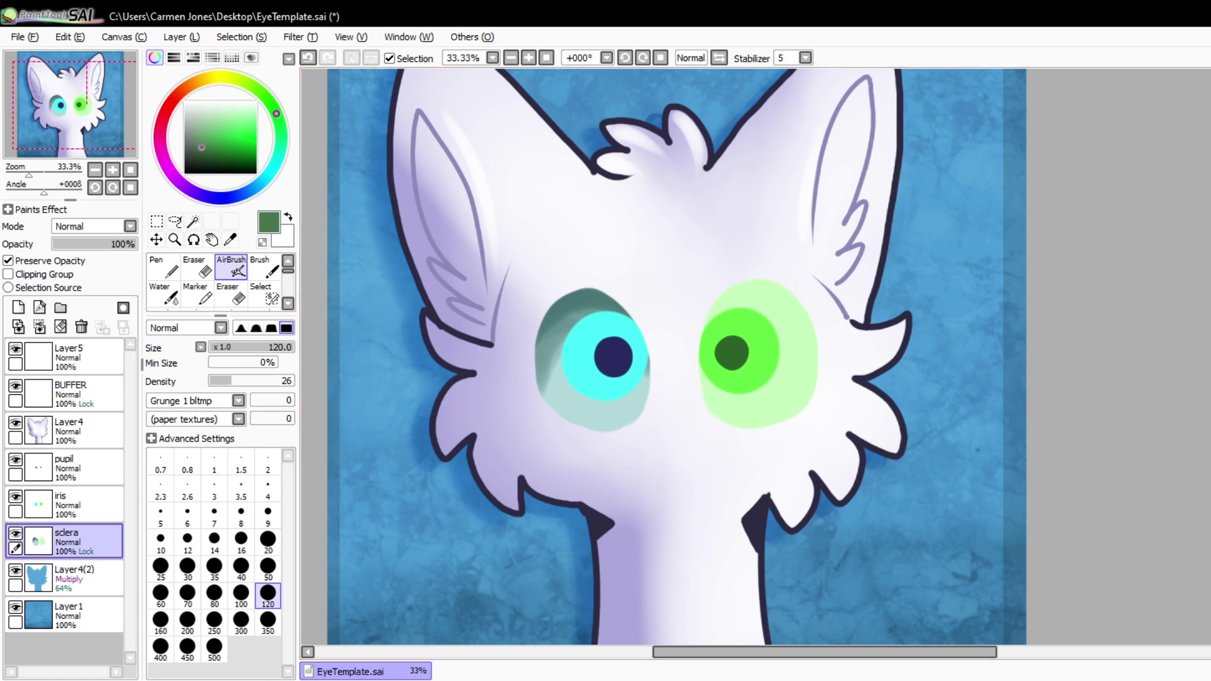
pyautogui.moveTo(703, 302)
pyautogui.mouseDown()
pyautogui.moveTo(765, 290)
pyautogui.moveTo(723, 319)
pyautogui.moveTo(727, 278)
pyautogui.mouseUp()
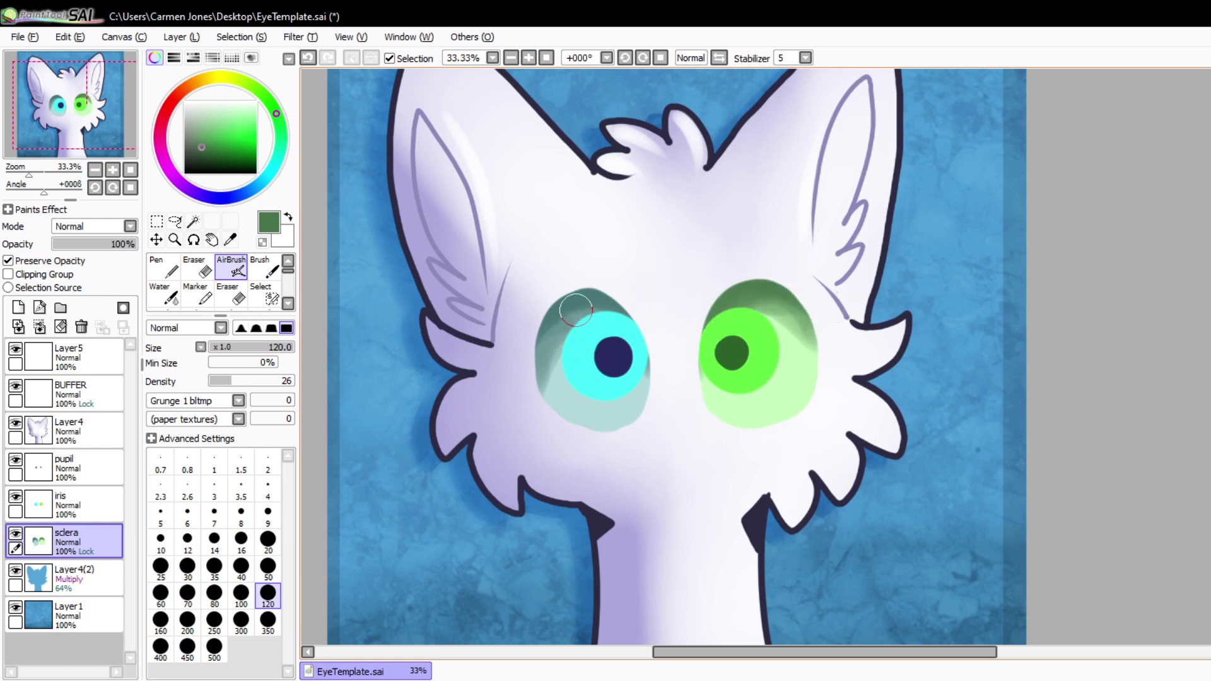
pyautogui.moveTo(754, 309)
pyautogui.mouseDown()
pyautogui.moveTo(805, 346)
pyautogui.moveTo(806, 404)
pyautogui.mouseUp()
# - Soften the left eye's sclera shadow with the Blur tool at size 100 and Grunge 1 bltmp intensity 0
pyautogui.click(287, 303)
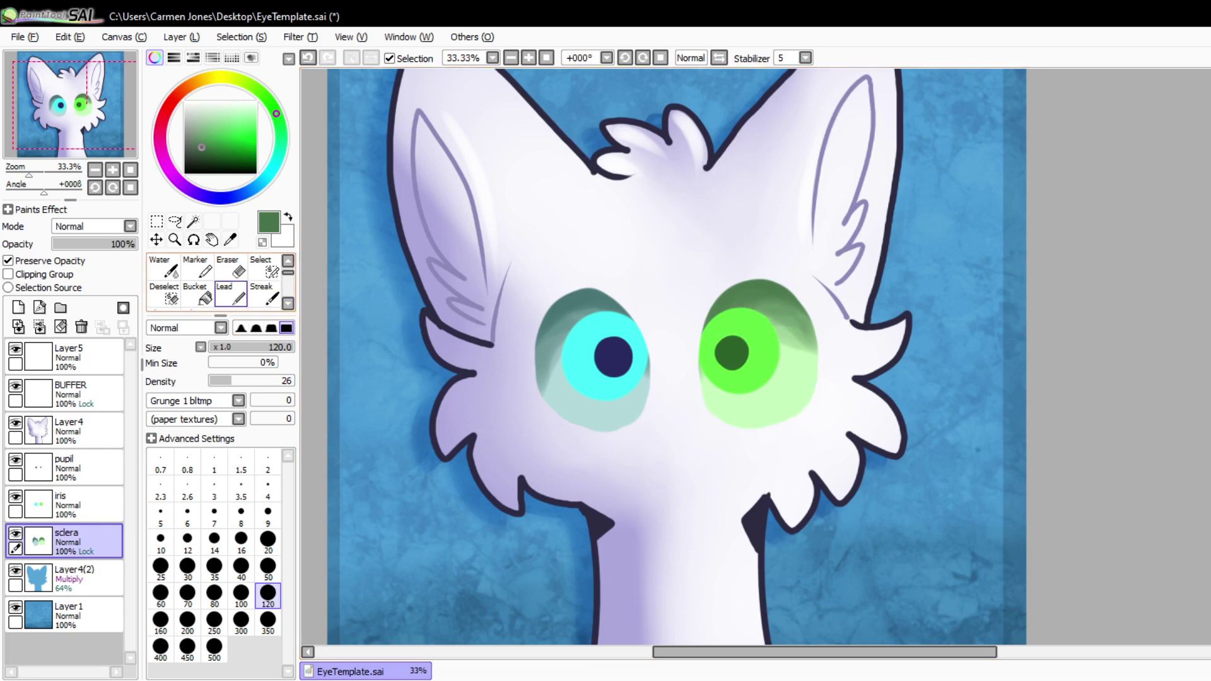
pyautogui.click(287, 304)
pyautogui.click(164, 296)
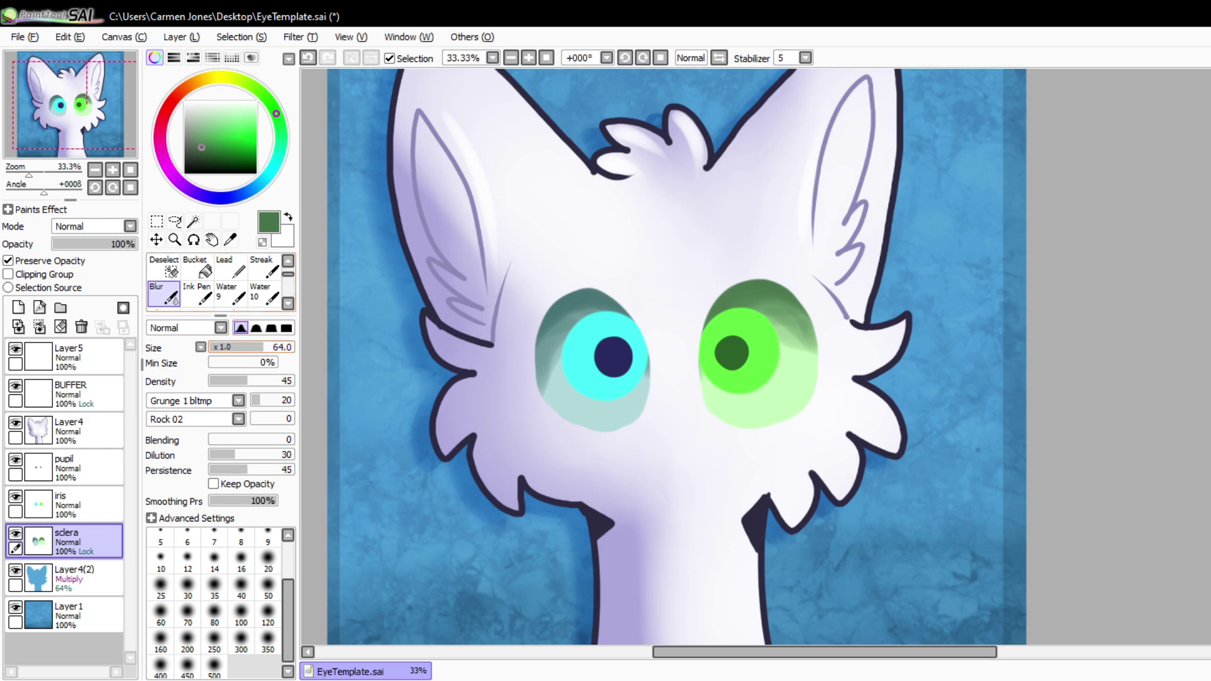
pyautogui.moveTo(263, 346); pyautogui.dragTo(295, 347)
pyautogui.moveTo(260, 401); pyautogui.dragTo(246, 401)
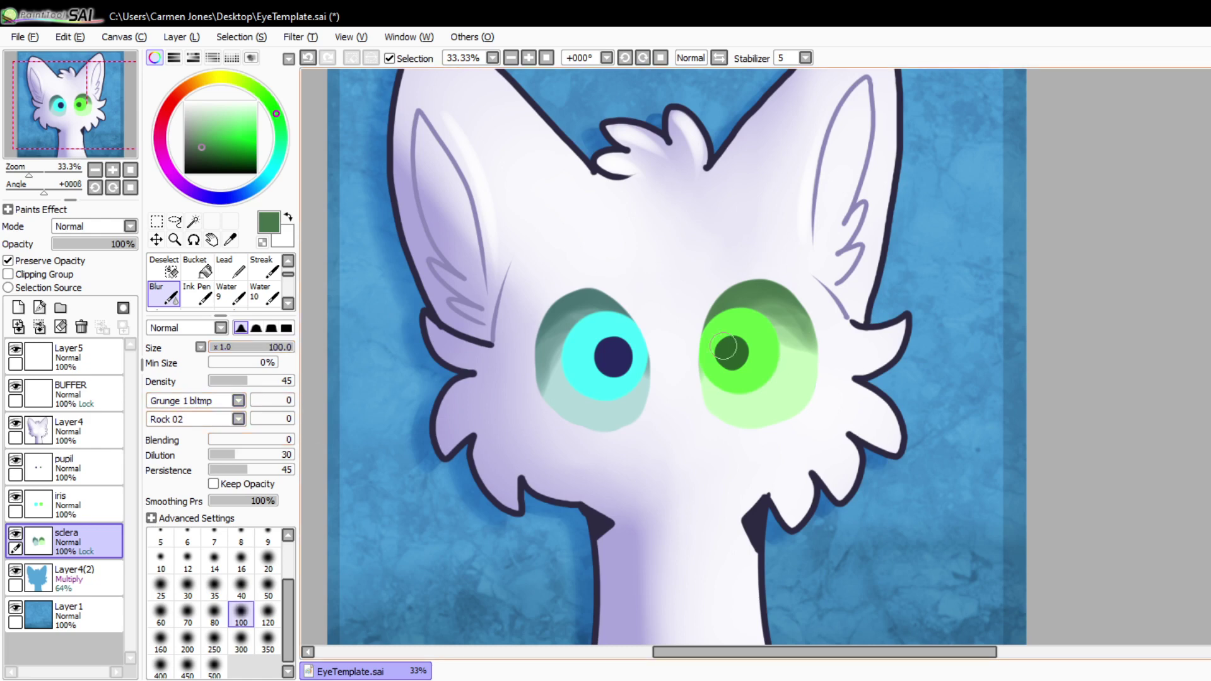
pyautogui.moveTo(572, 353)
pyautogui.mouseDown()
pyautogui.moveTo(547, 368)
pyautogui.moveTo(557, 385)
pyautogui.mouseUp()
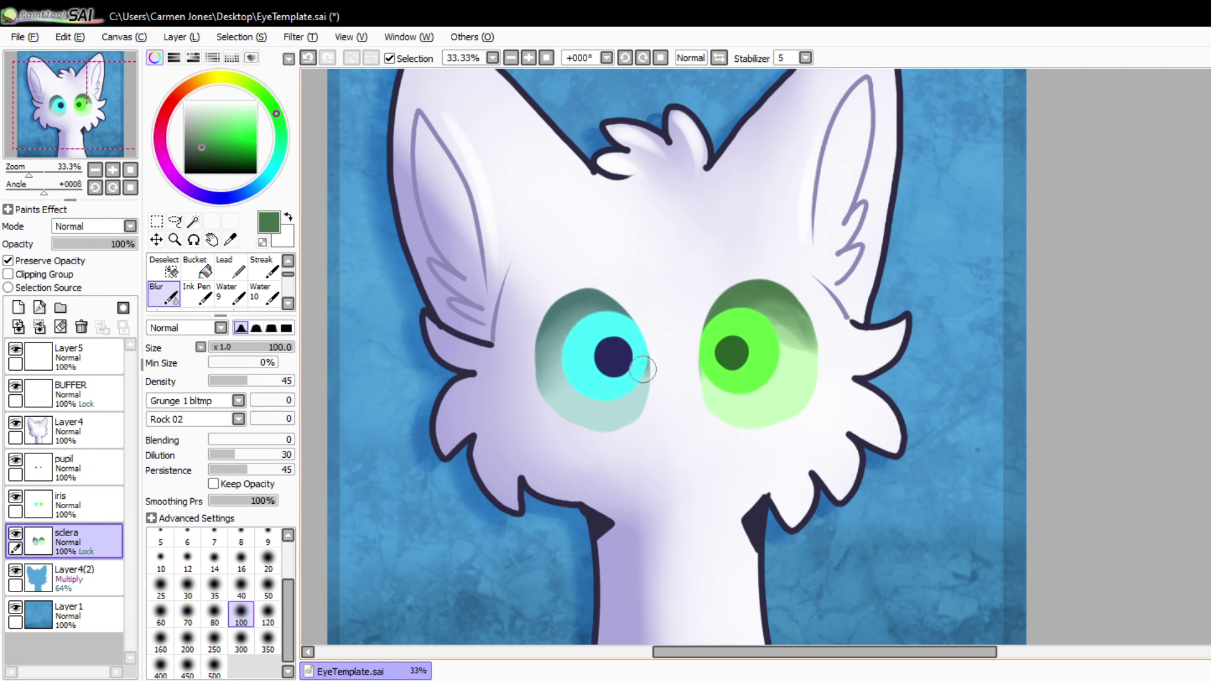
# - Soften the right eye's sclera shadow with the Blur tool at size 100
pyautogui.moveTo(770, 336)
pyautogui.mouseDown()
pyautogui.moveTo(791, 334)
pyautogui.moveTo(795, 318)
pyautogui.moveTo(777, 307)
pyautogui.mouseUp()
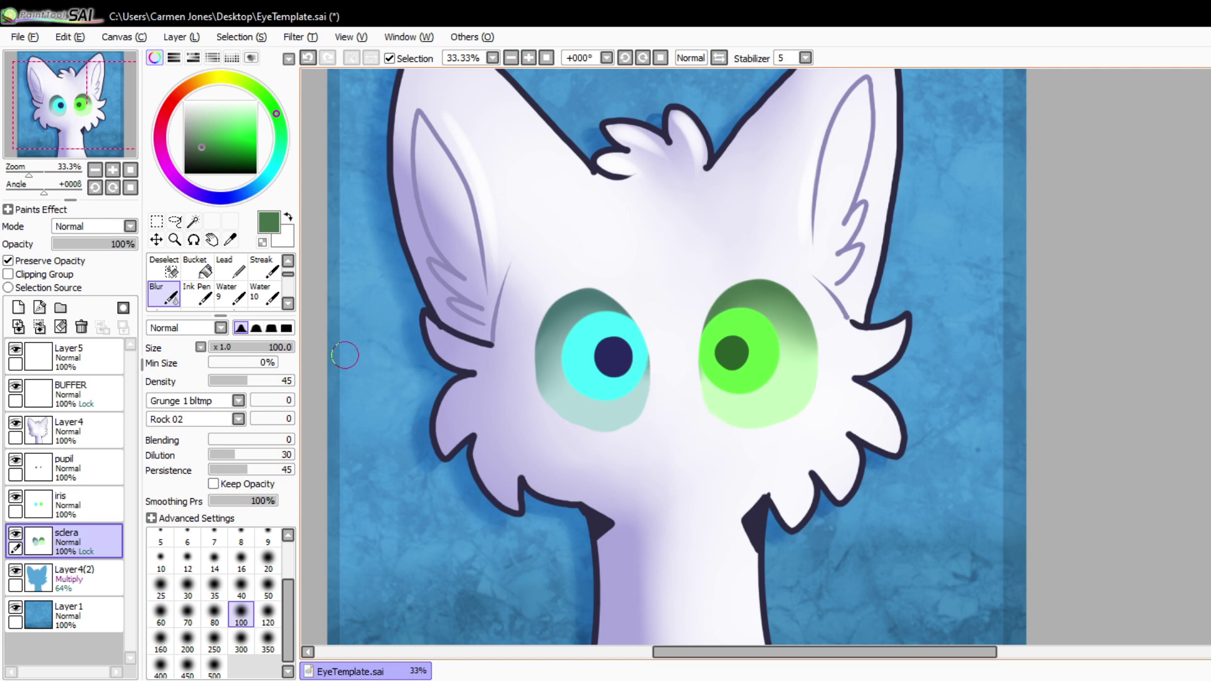
pyautogui.press('alt')
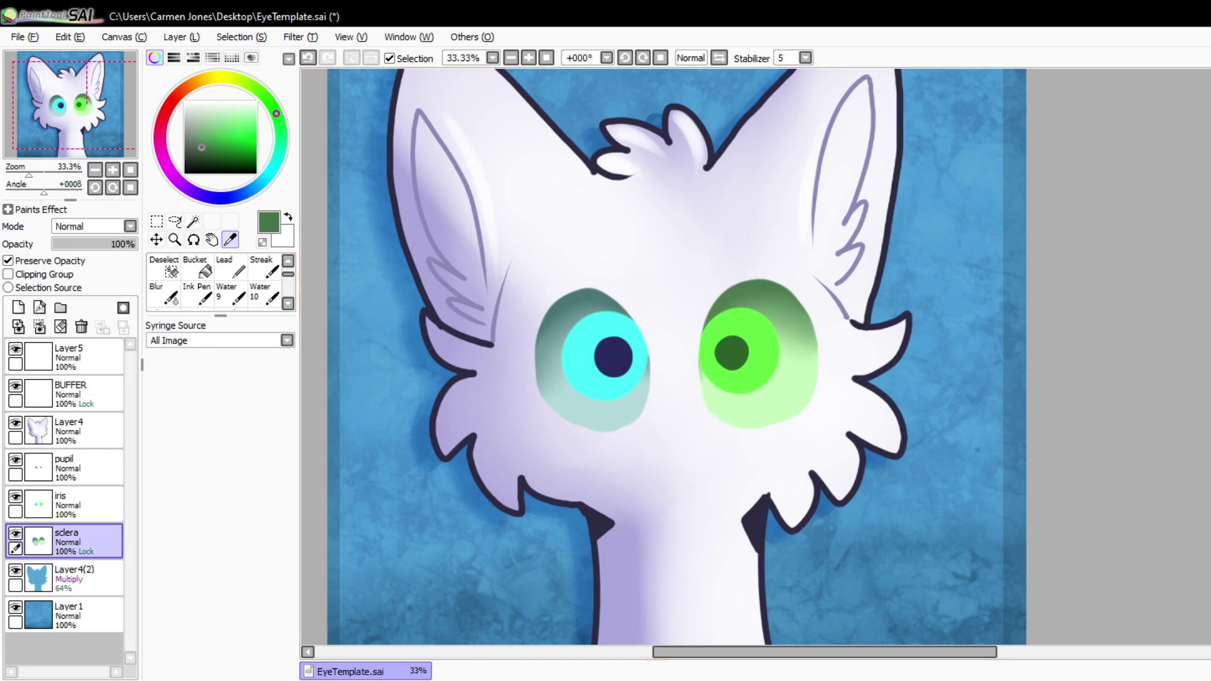
# - Set the AirBrush to Multiply at size 100 in muted slate blue, try a shadow beside the left iris, and undo it
pyautogui.moveTo(261, 181); pyautogui.dragTo(252, 188)
pyautogui.moveTo(288, 274); pyautogui.dragTo(288, 264)
pyautogui.click(231, 266)
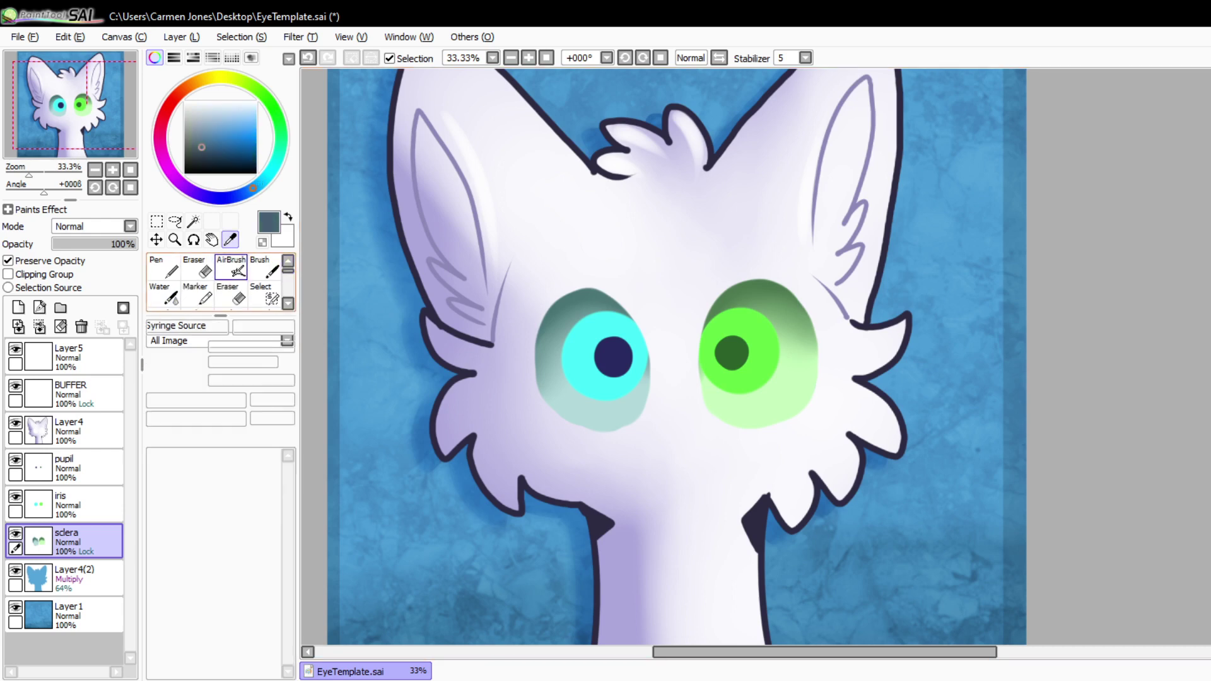
pyautogui.press('[')
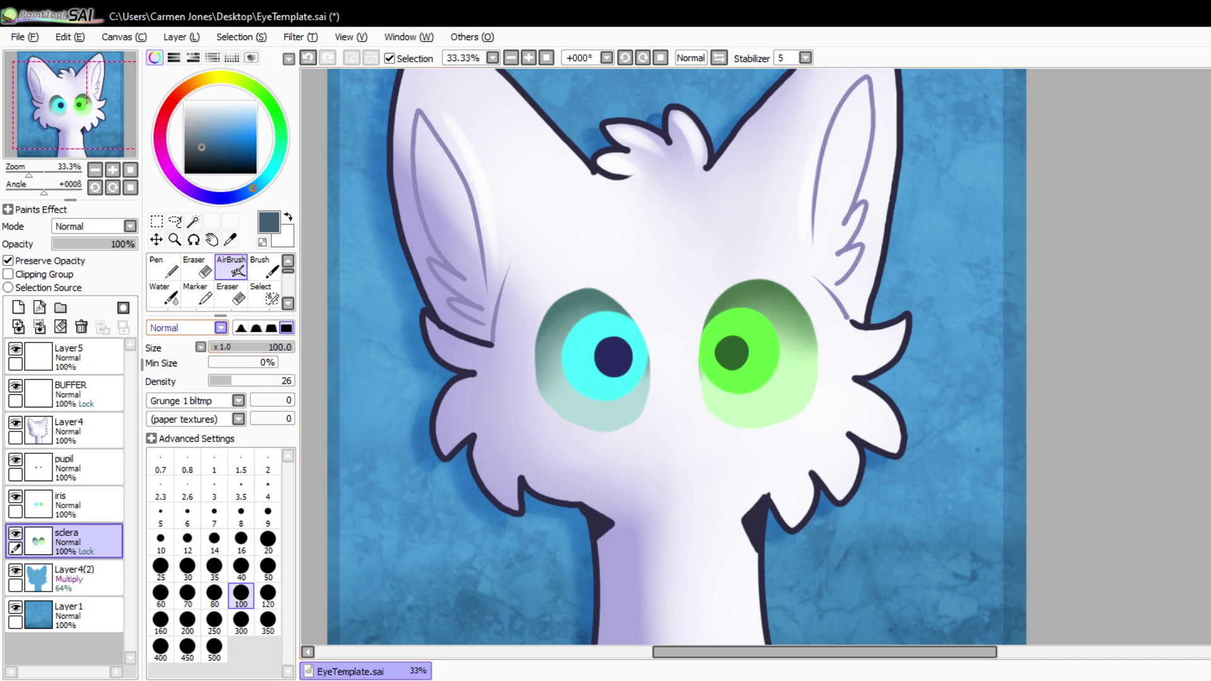
pyautogui.scroll(-1, 183, 327)
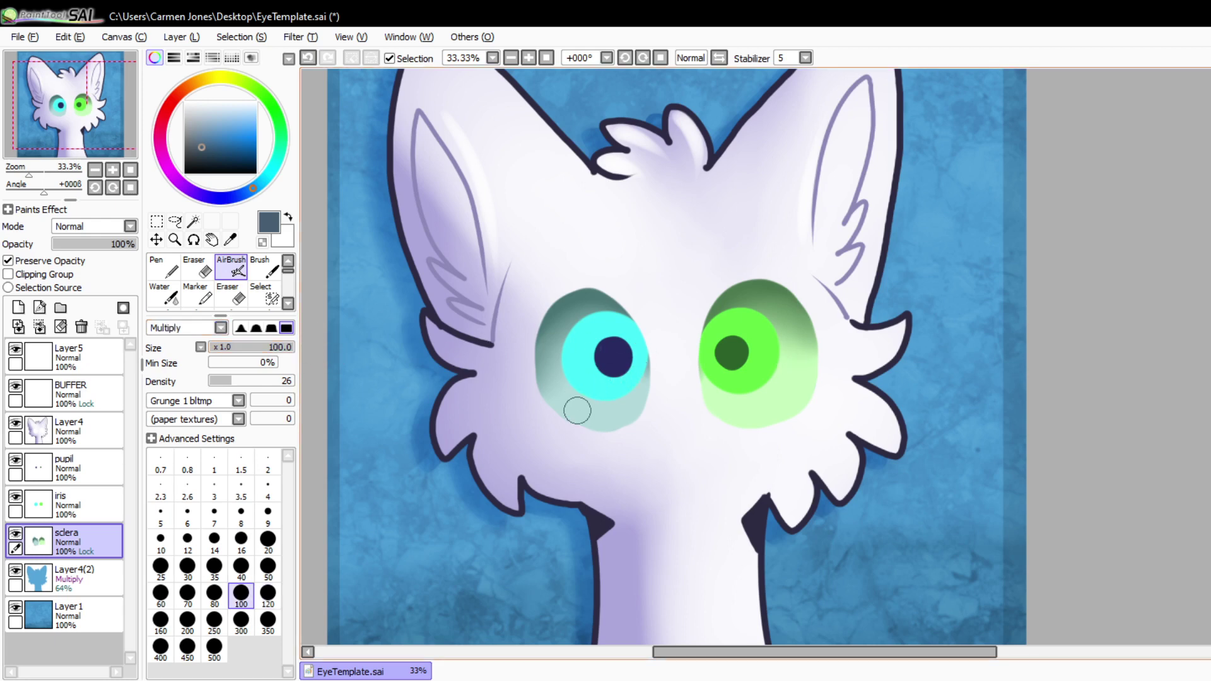
pyautogui.moveTo(220, 315); pyautogui.dragTo(220, 313)
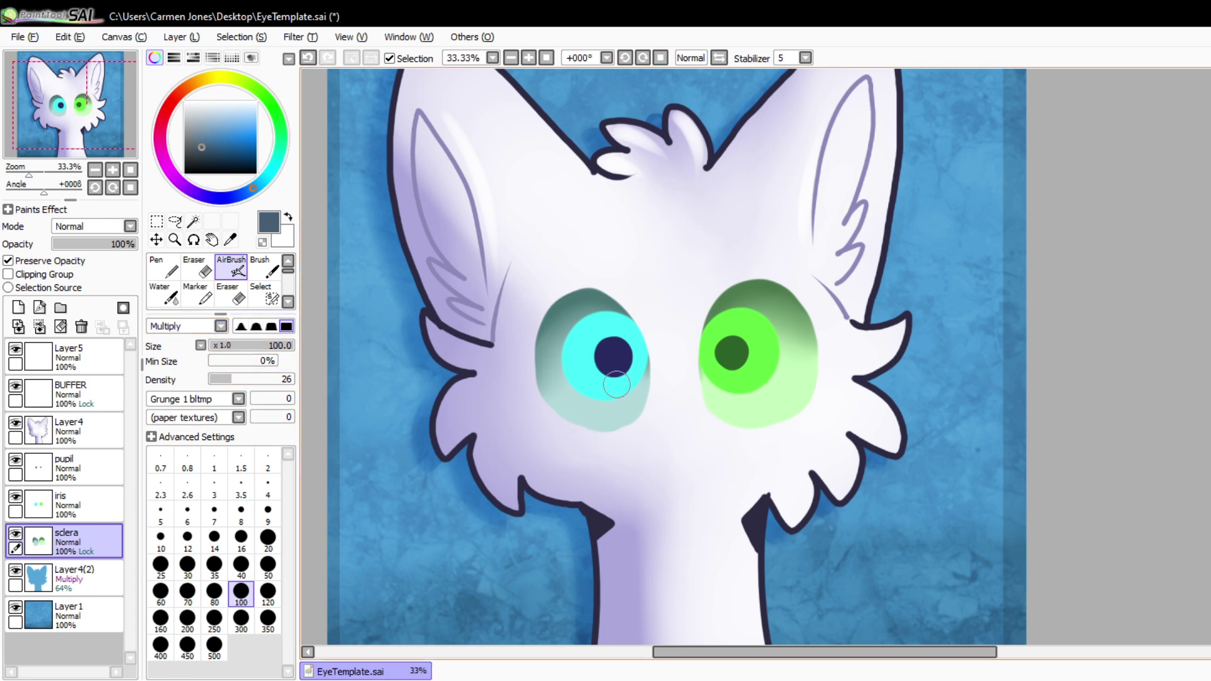
pyautogui.moveTo(593, 385); pyautogui.dragTo(575, 361)
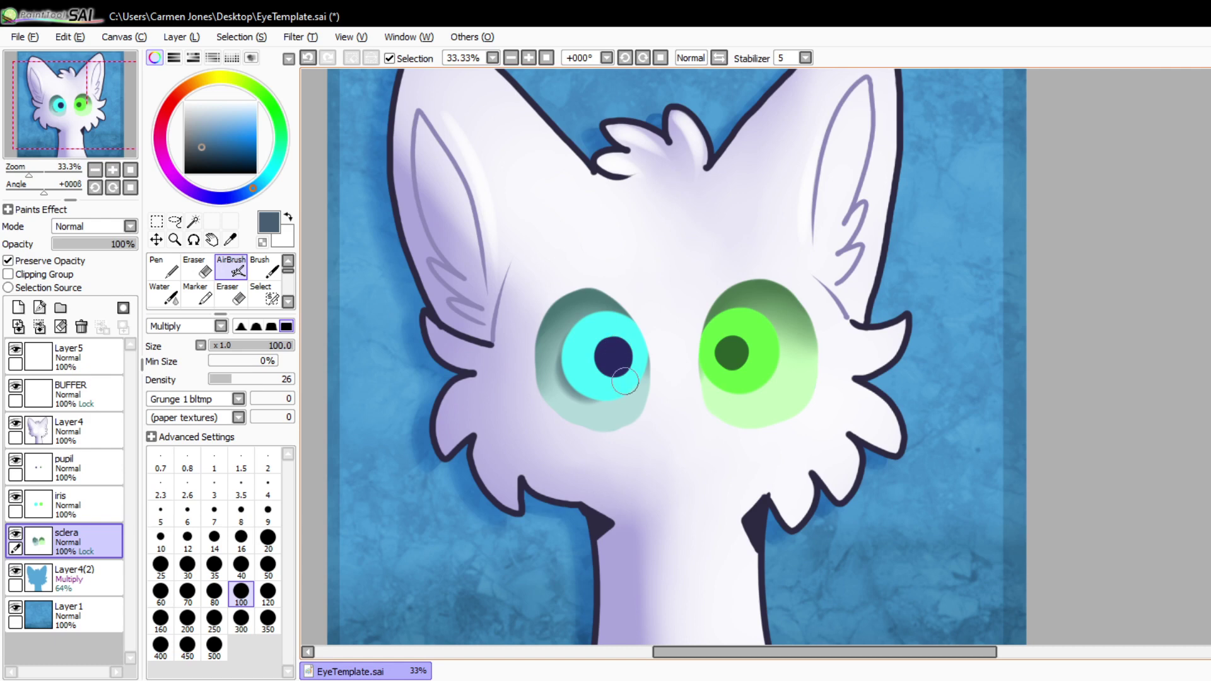
pyautogui.hotkey('ctrl', 'z')
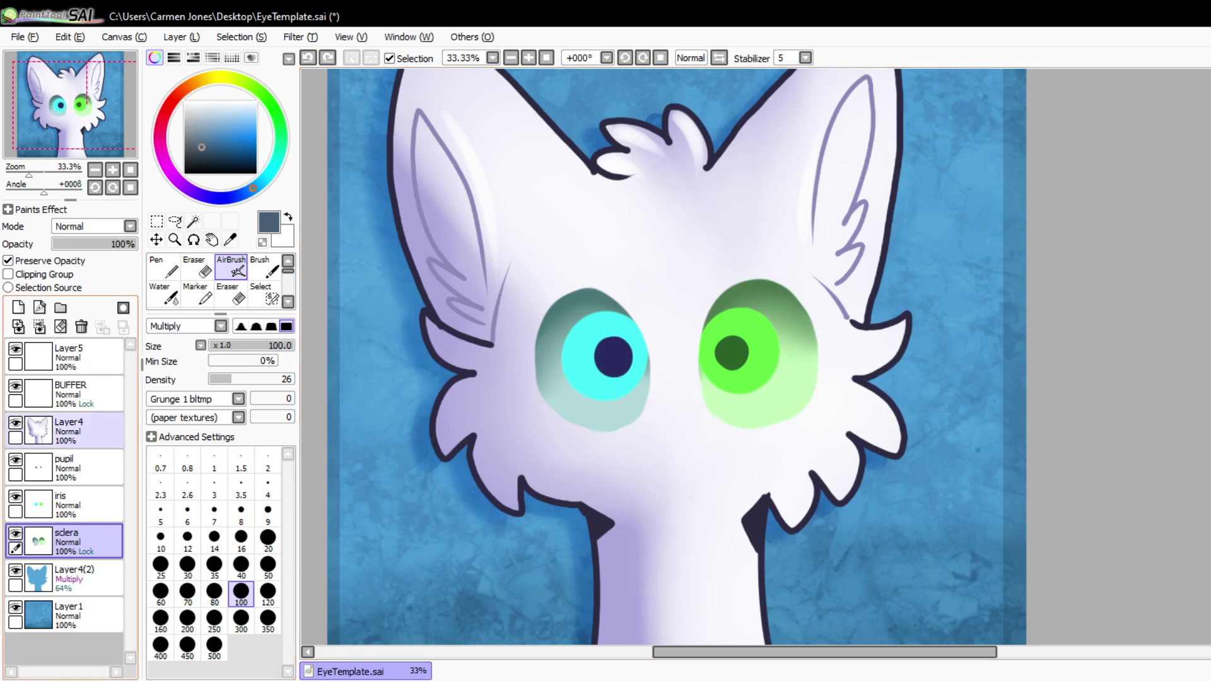
# - Airbrush a bright blue Normal-mode test stroke on Layer5, on the forehead above the left eye
pyautogui.click(85, 431)
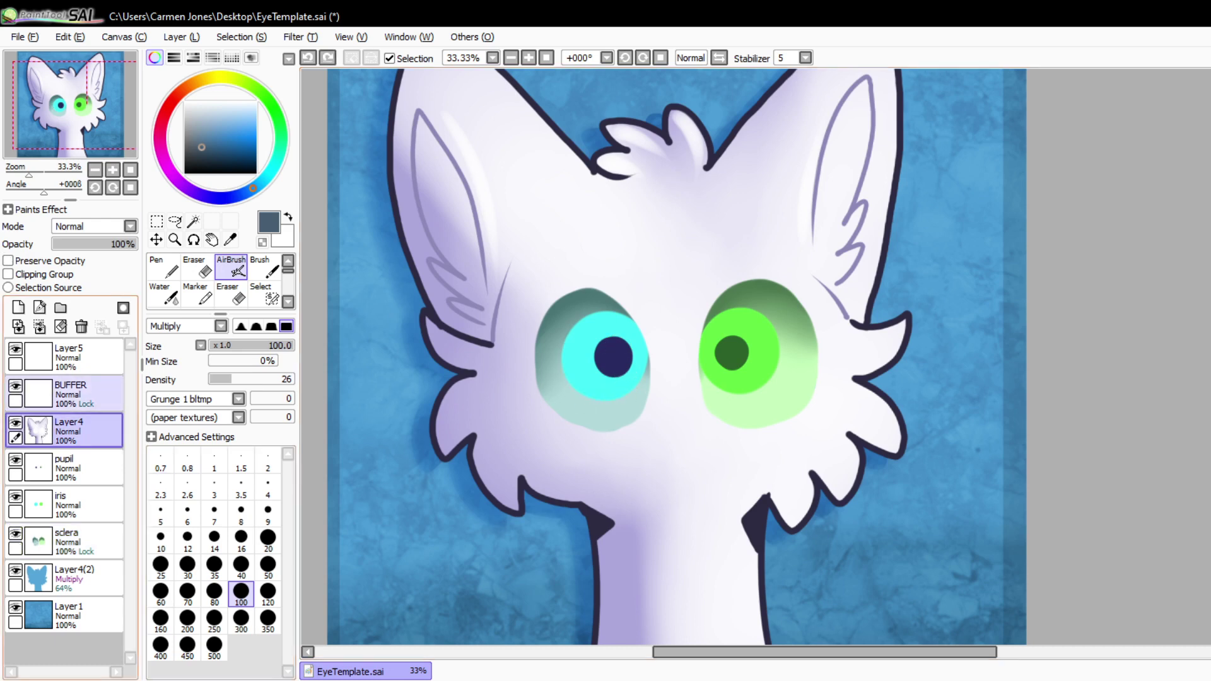
pyautogui.click(85, 394)
pyautogui.click(85, 357)
pyautogui.click(255, 136)
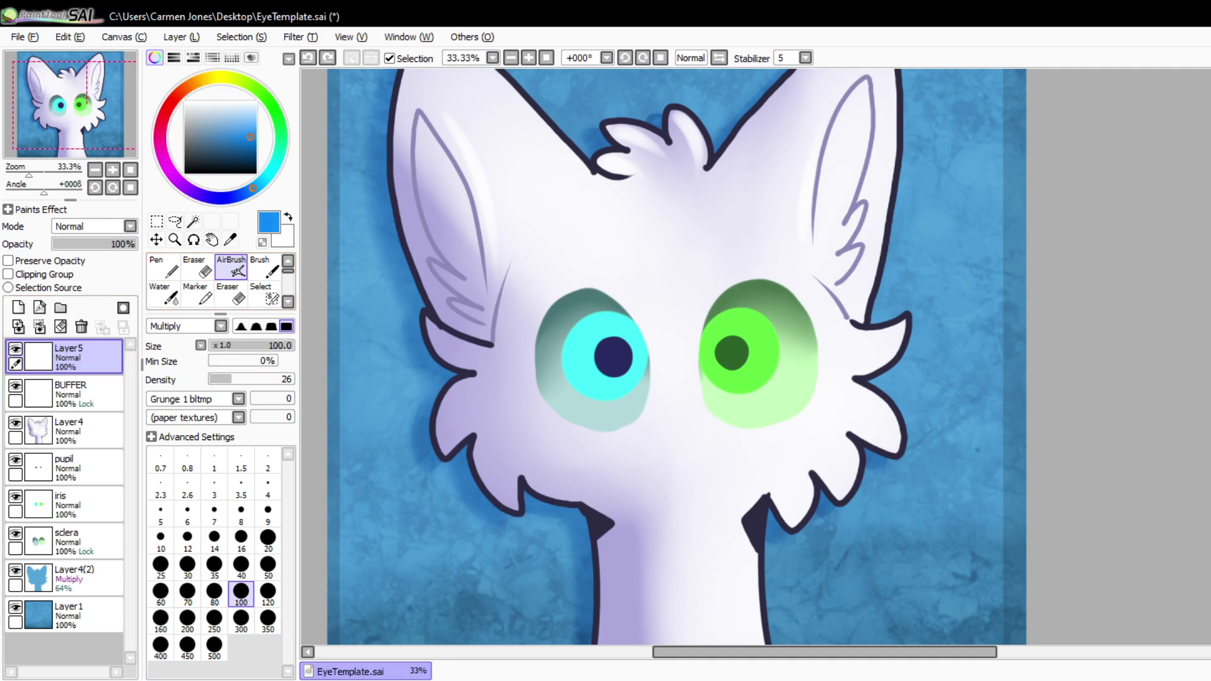
pyautogui.click(218, 326)
pyautogui.click(189, 339)
pyautogui.moveTo(594, 249)
pyautogui.mouseDown()
pyautogui.moveTo(554, 221)
pyautogui.moveTo(567, 210)
pyautogui.moveTo(587, 225)
pyautogui.moveTo(558, 221)
pyautogui.mouseUp()
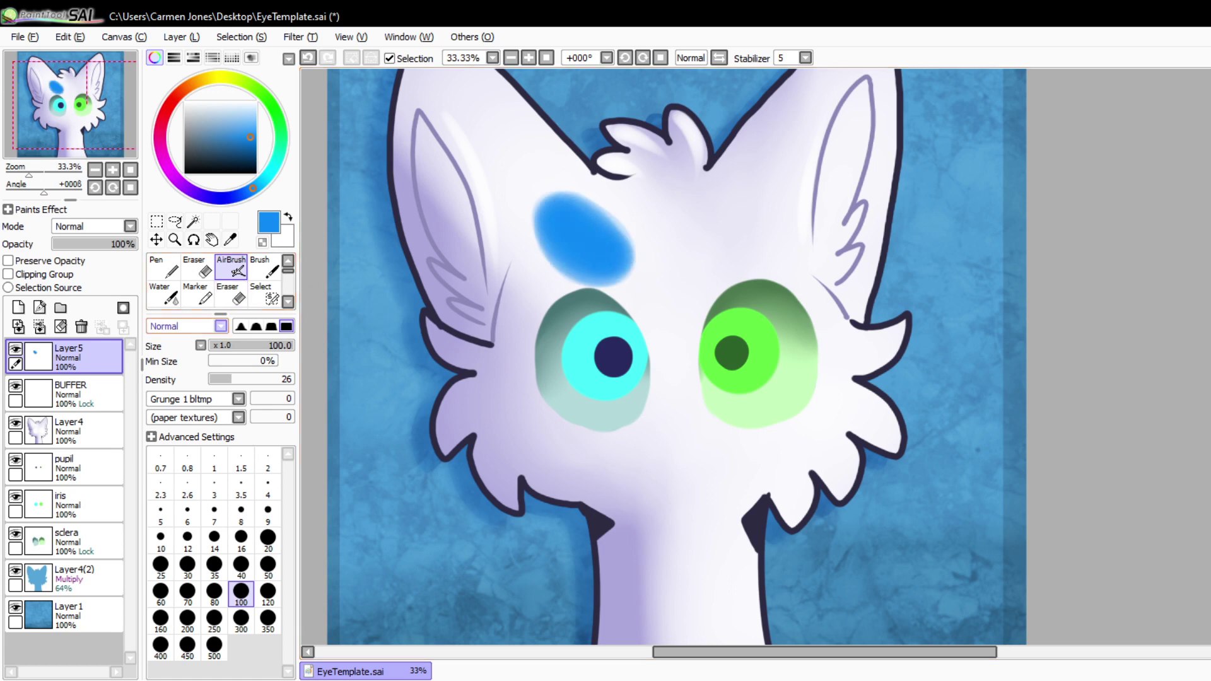
# - Airbrush a bright blue Multiply-mode test patch beside the first one, and undo all the forehead test strokes
pyautogui.scroll(-1, 217, 326)
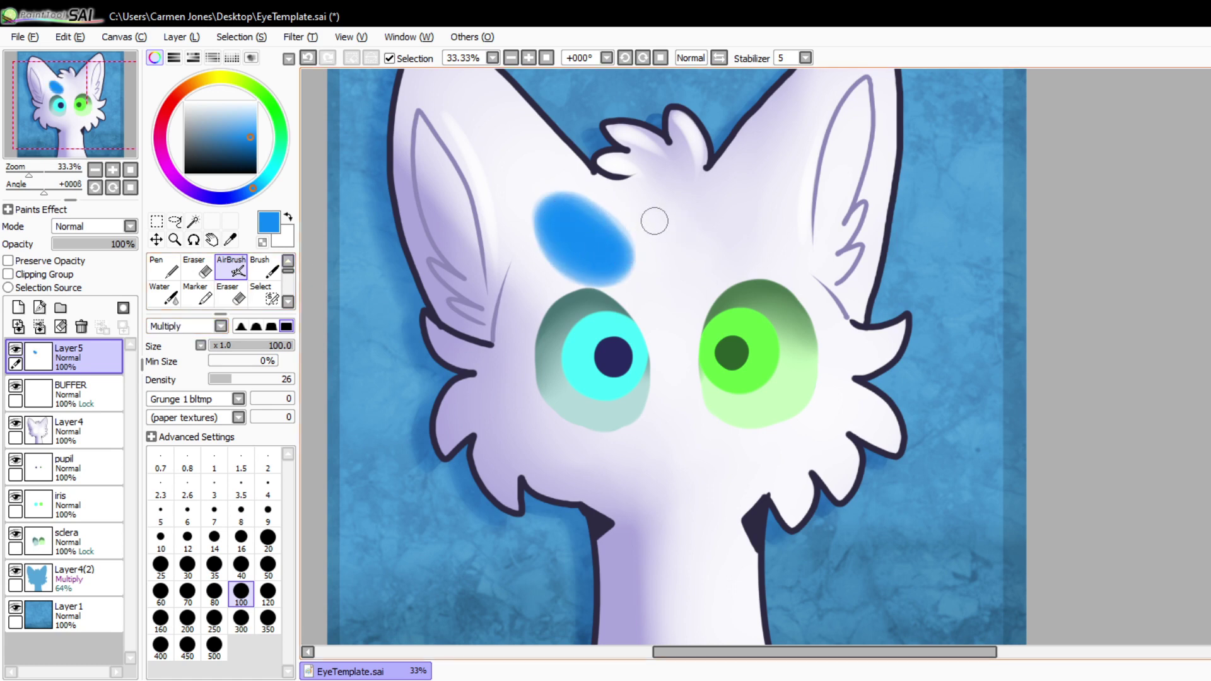
pyautogui.moveTo(664, 233)
pyautogui.mouseDown()
pyautogui.moveTo(634, 179)
pyautogui.moveTo(638, 215)
pyautogui.moveTo(667, 251)
pyautogui.moveTo(688, 249)
pyautogui.moveTo(689, 276)
pyautogui.mouseUp()
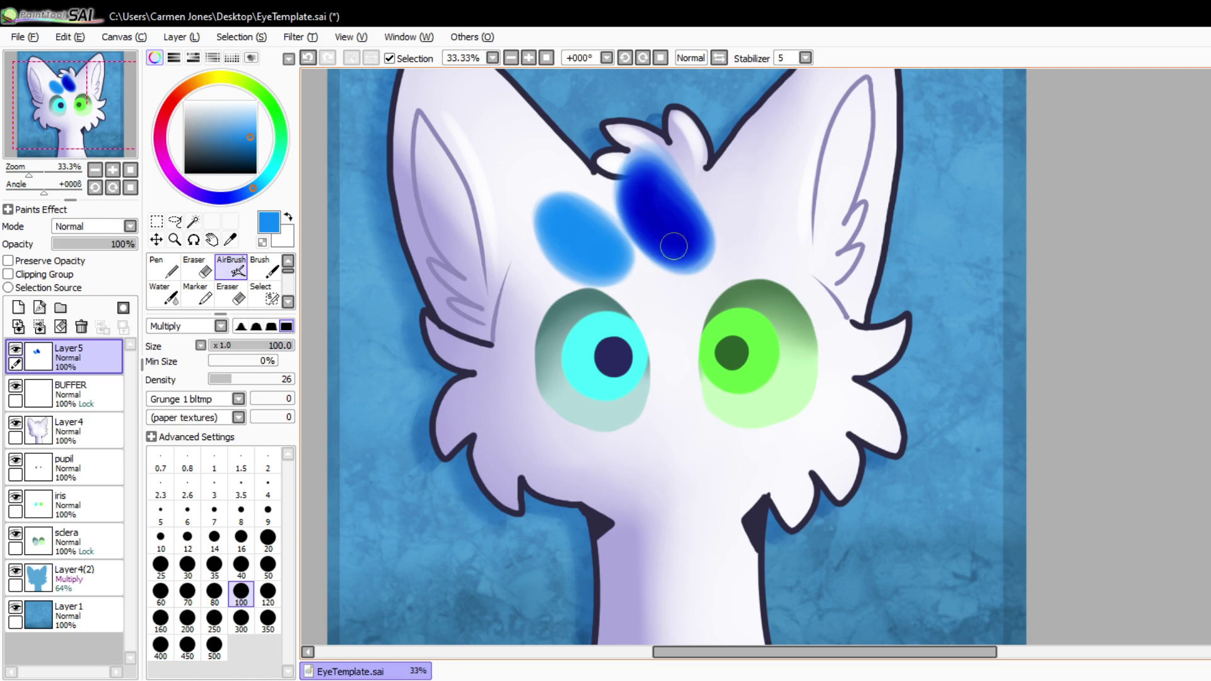
pyautogui.moveTo(653, 212)
pyautogui.mouseDown()
pyautogui.moveTo(672, 232)
pyautogui.moveTo(662, 211)
pyautogui.mouseUp()
pyautogui.hotkey('ctrl', 'z')
pyautogui.hotkey('ctrl', 'z')
pyautogui.hotkey('ctrl', 'z')
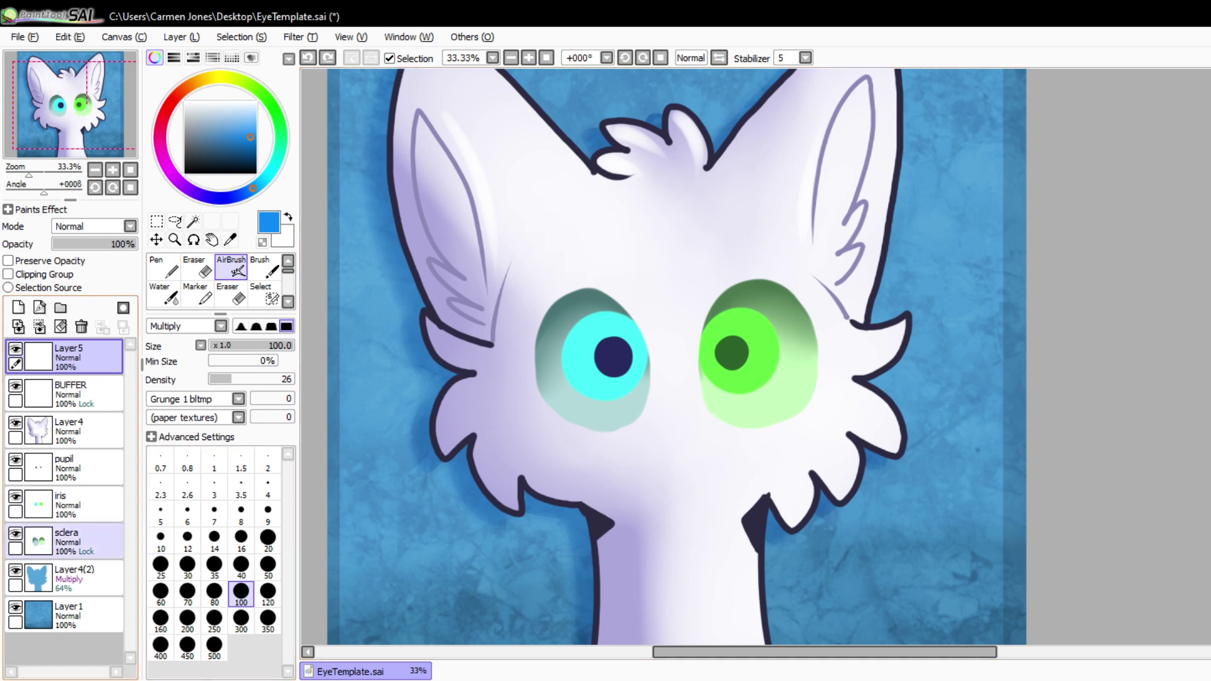
# - Airbrush a bright blue Multiply shadow around the left iris on the sclera layer, undoing a first stroke along the sclera's upper edge
pyautogui.click(82, 541)
pyautogui.moveTo(583, 287); pyautogui.dragTo(513, 343)
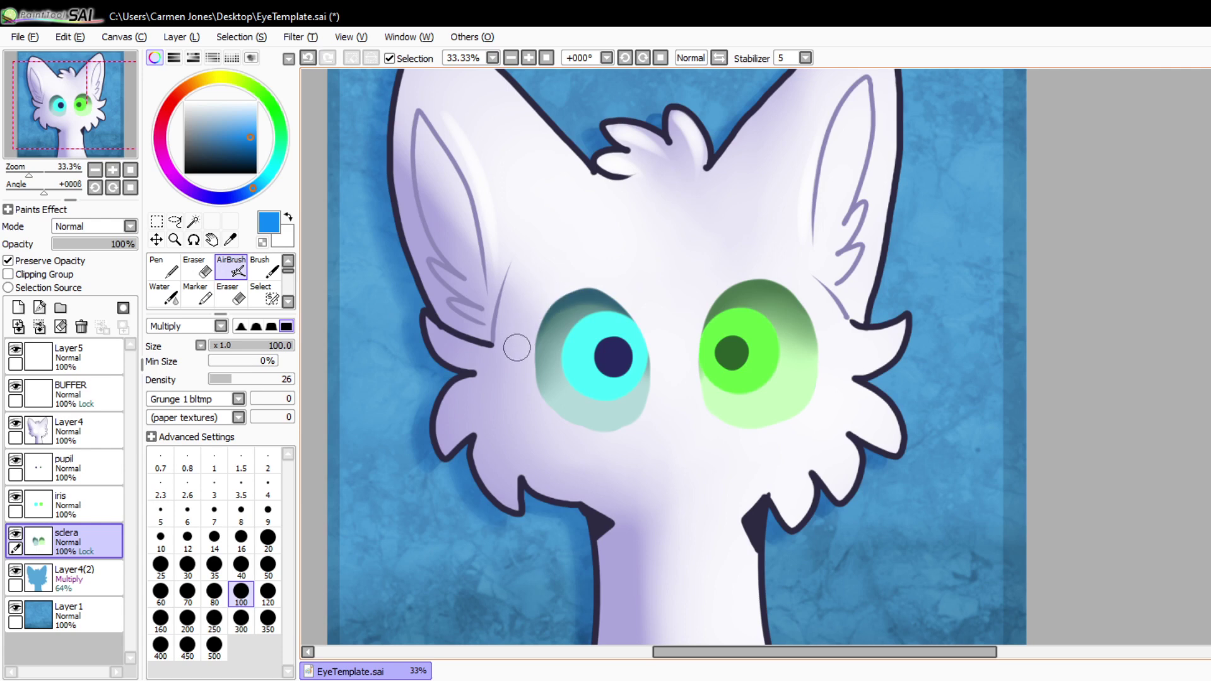
pyautogui.hotkey('ctrl', 'z')
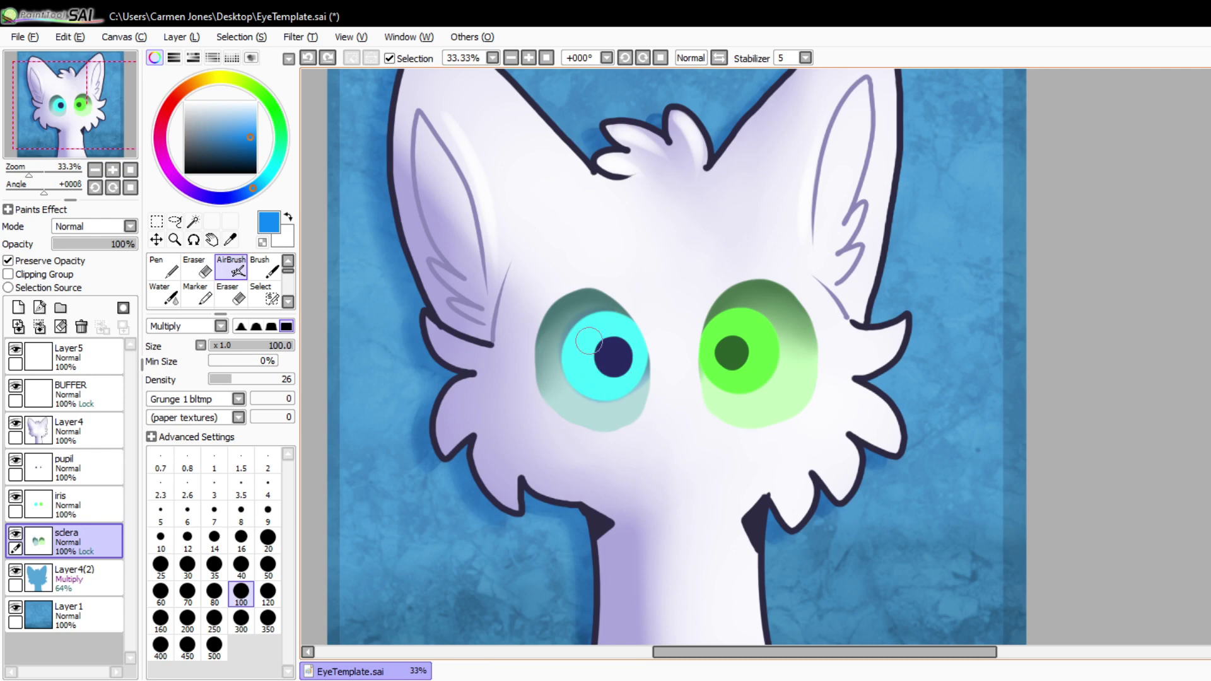
pyautogui.moveTo(599, 384)
pyautogui.mouseDown()
pyautogui.moveTo(620, 347)
pyautogui.moveTo(580, 352)
pyautogui.moveTo(610, 379)
pyautogui.moveTo(632, 353)
pyautogui.moveTo(589, 341)
pyautogui.moveTo(590, 383)
pyautogui.moveTo(624, 359)
pyautogui.moveTo(616, 340)
pyautogui.moveTo(651, 372)
pyautogui.mouseUp()
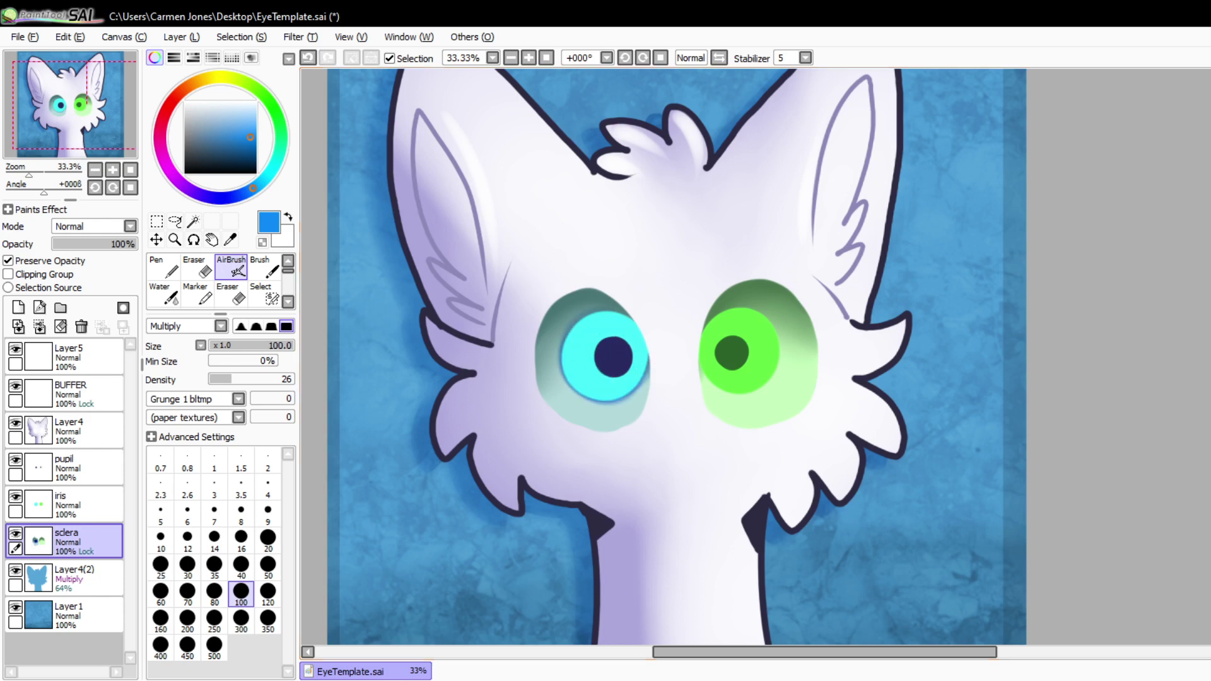
# - Airbrush a medium green Multiply shadow around the right iris on the sclera layer, redoing the first attempt
pyautogui.click(276, 114)
pyautogui.moveTo(243, 146); pyautogui.dragTo(237, 154)
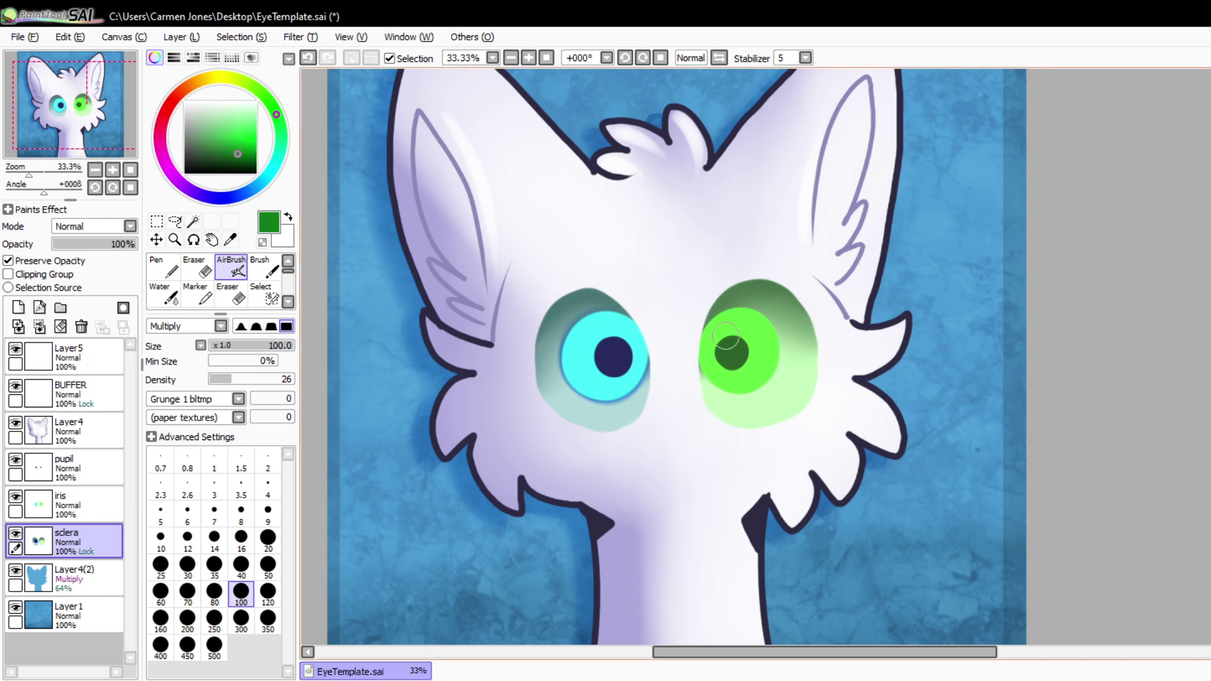
pyautogui.moveTo(726, 334)
pyautogui.mouseDown()
pyautogui.moveTo(721, 360)
pyautogui.moveTo(747, 380)
pyautogui.moveTo(751, 338)
pyautogui.moveTo(718, 336)
pyautogui.moveTo(741, 375)
pyautogui.moveTo(763, 352)
pyautogui.moveTo(730, 325)
pyautogui.moveTo(721, 345)
pyautogui.moveTo(749, 367)
pyautogui.moveTo(765, 349)
pyautogui.moveTo(723, 325)
pyautogui.moveTo(728, 360)
pyautogui.moveTo(760, 371)
pyautogui.mouseUp()
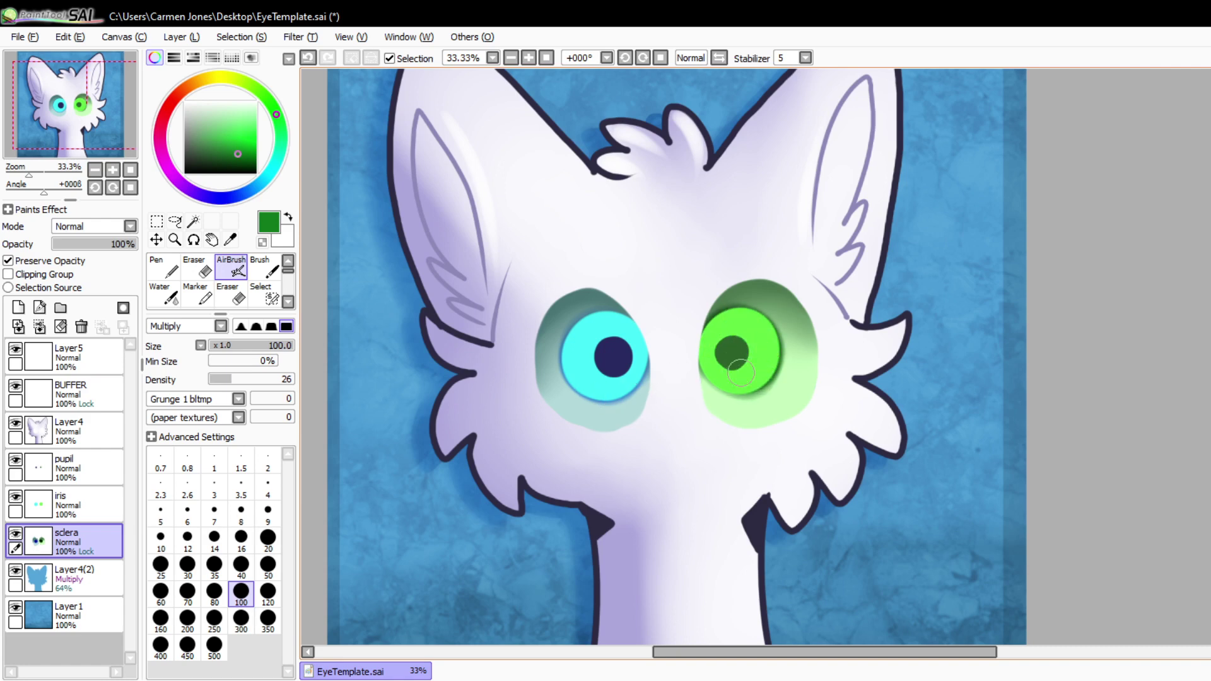
pyautogui.hotkey('ctrl', 'z')
pyautogui.moveTo(730, 375); pyautogui.dragTo(726, 348)
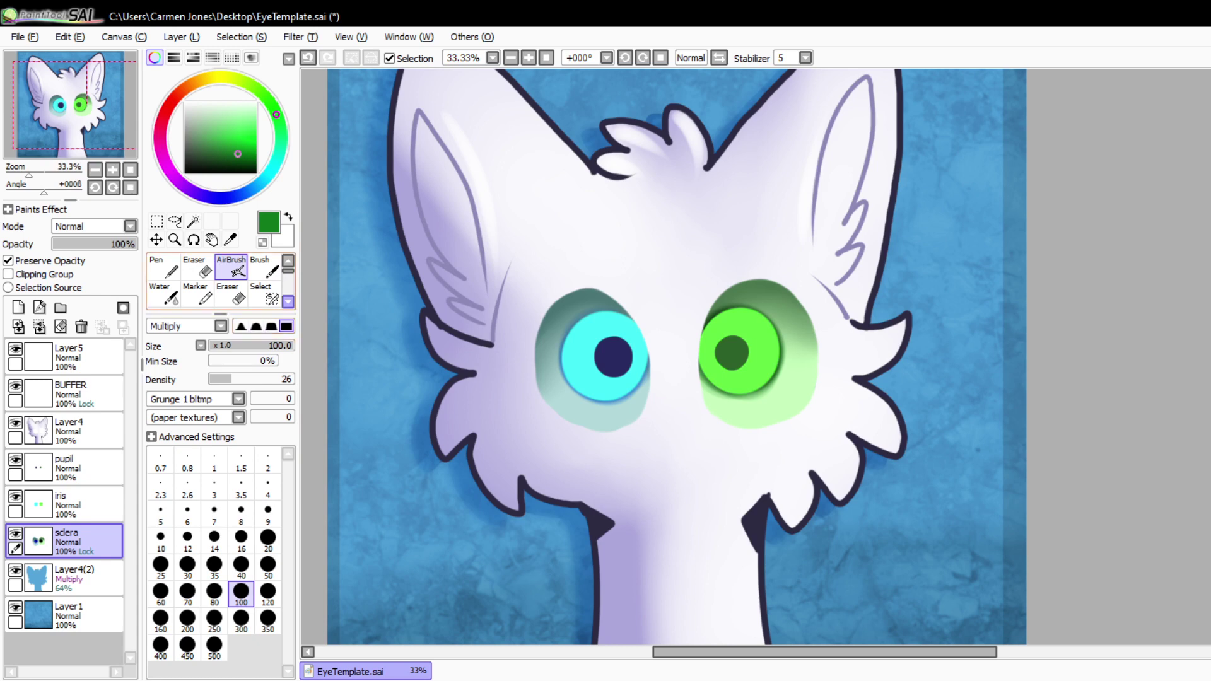
# - Soften the sclera shadows around both irises with the Blur tool at size 48
pyautogui.click(288, 301)
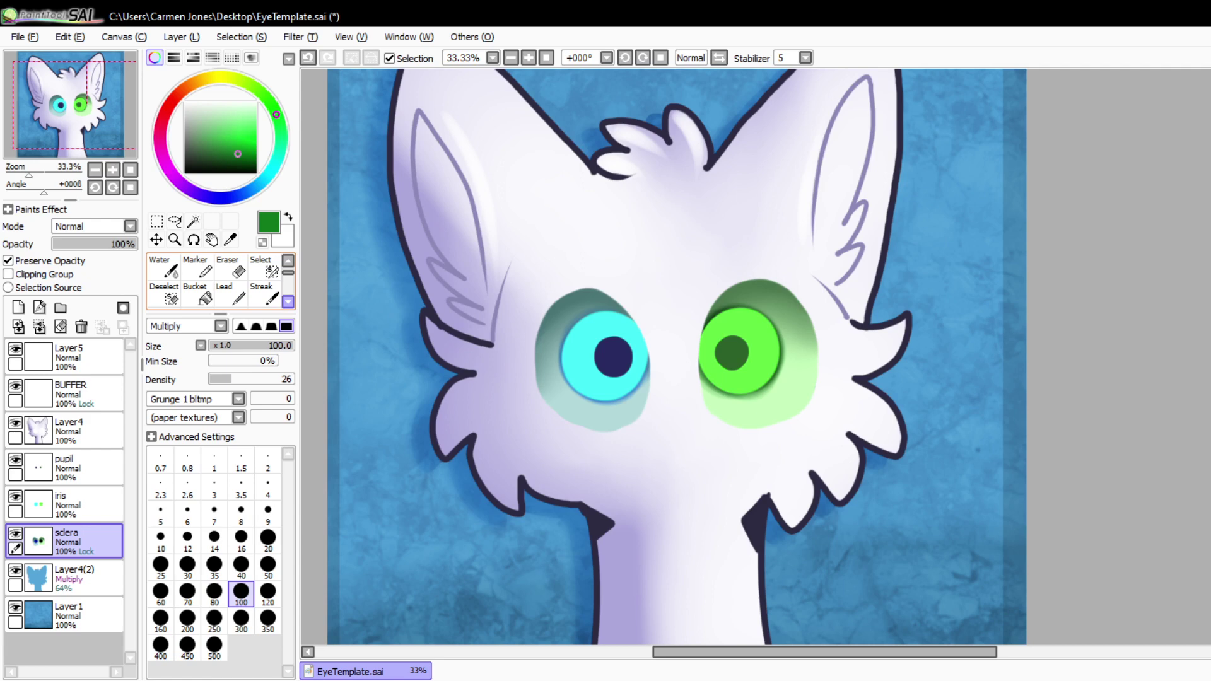
pyautogui.click(288, 301)
pyautogui.click(163, 294)
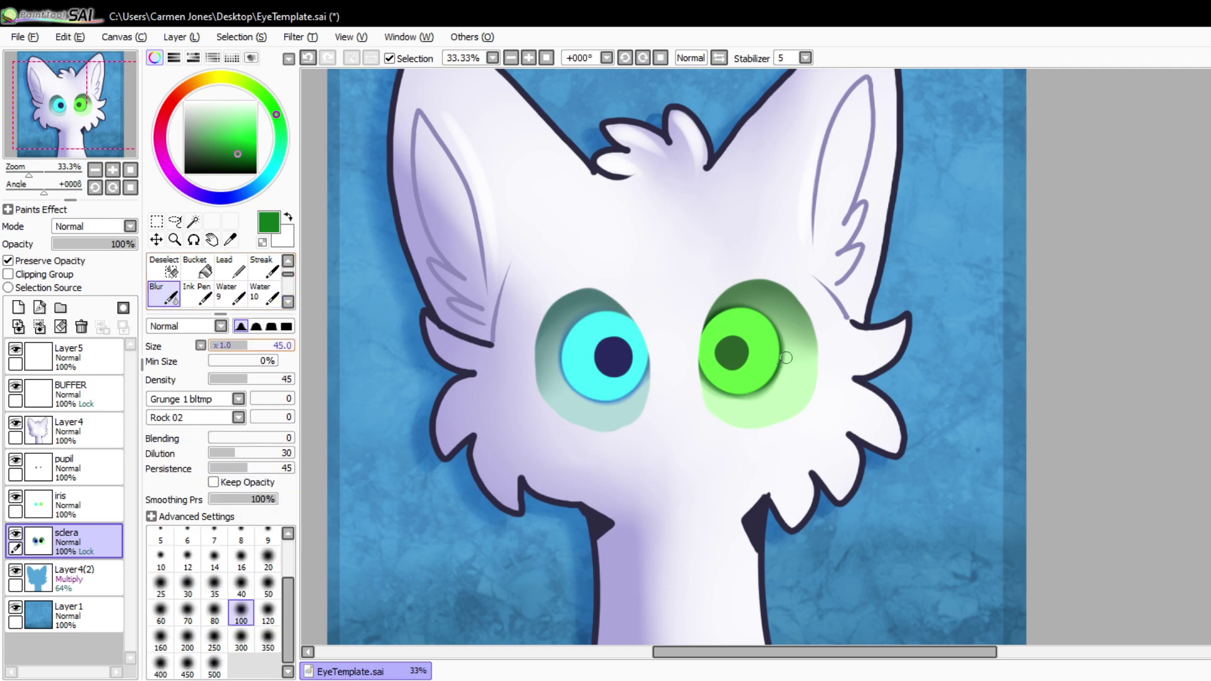
pyautogui.moveTo(247, 346); pyautogui.dragTo(250, 345)
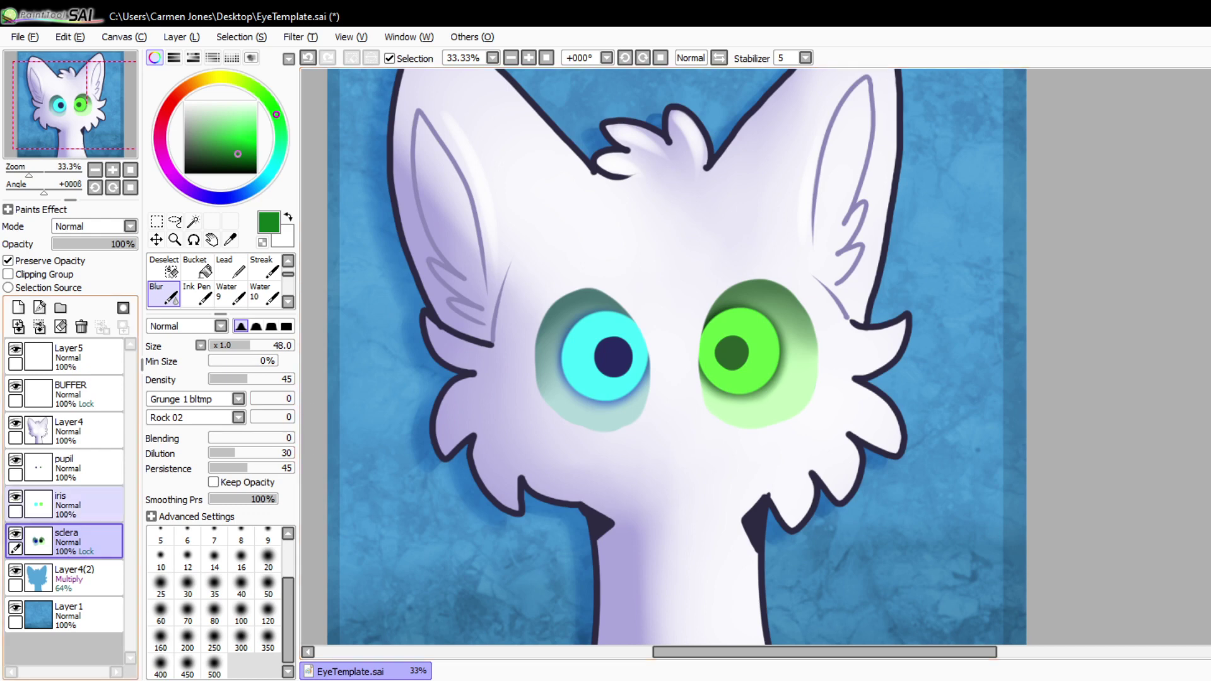
# - Preserve opacity on the iris layer and sample the left pupil's dark navy as the painting colour
pyautogui.click(89, 504)
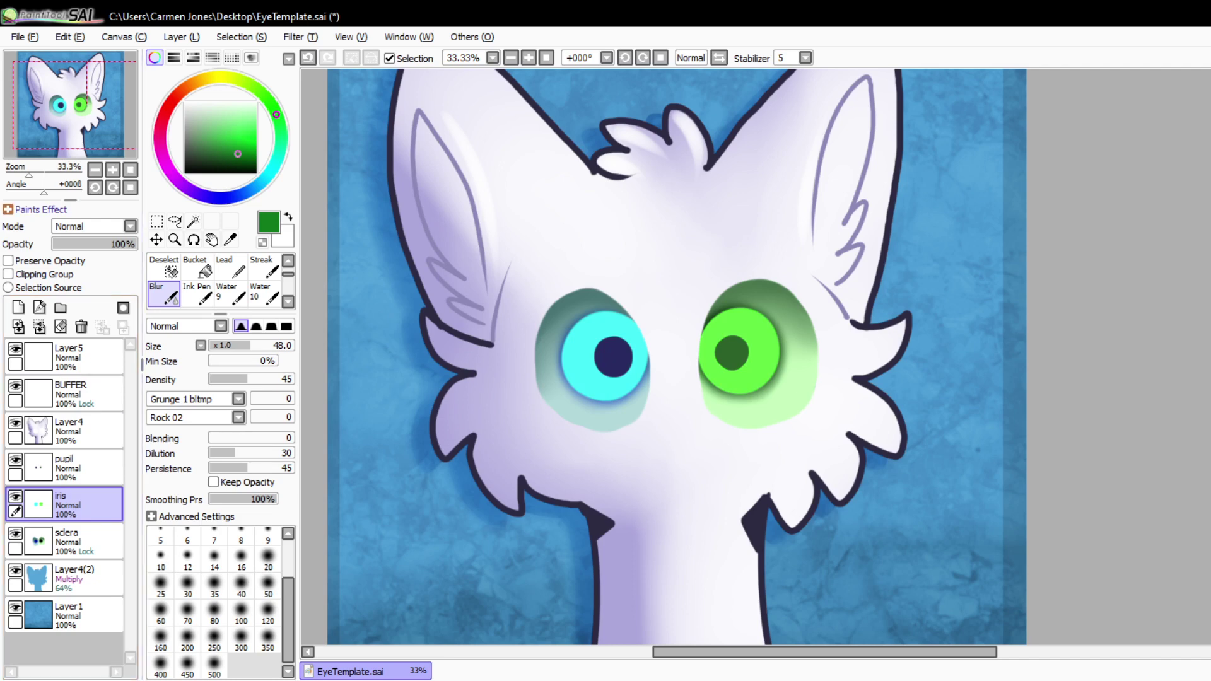
pyautogui.click(8, 261)
pyautogui.click(230, 239)
pyautogui.click(613, 357)
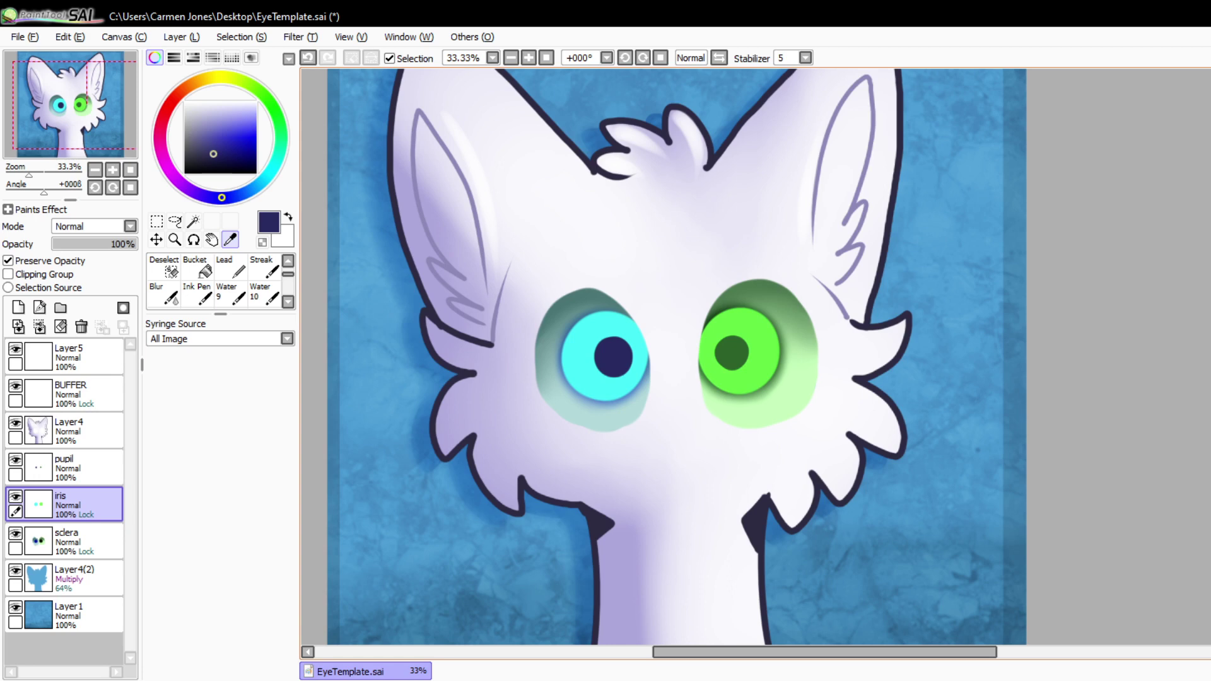
# - Paint navy streaks radiating from the left pupil and inward from the iris edge with the Brush at size 50 and density 24
pyautogui.click(287, 260)
pyautogui.click(288, 260)
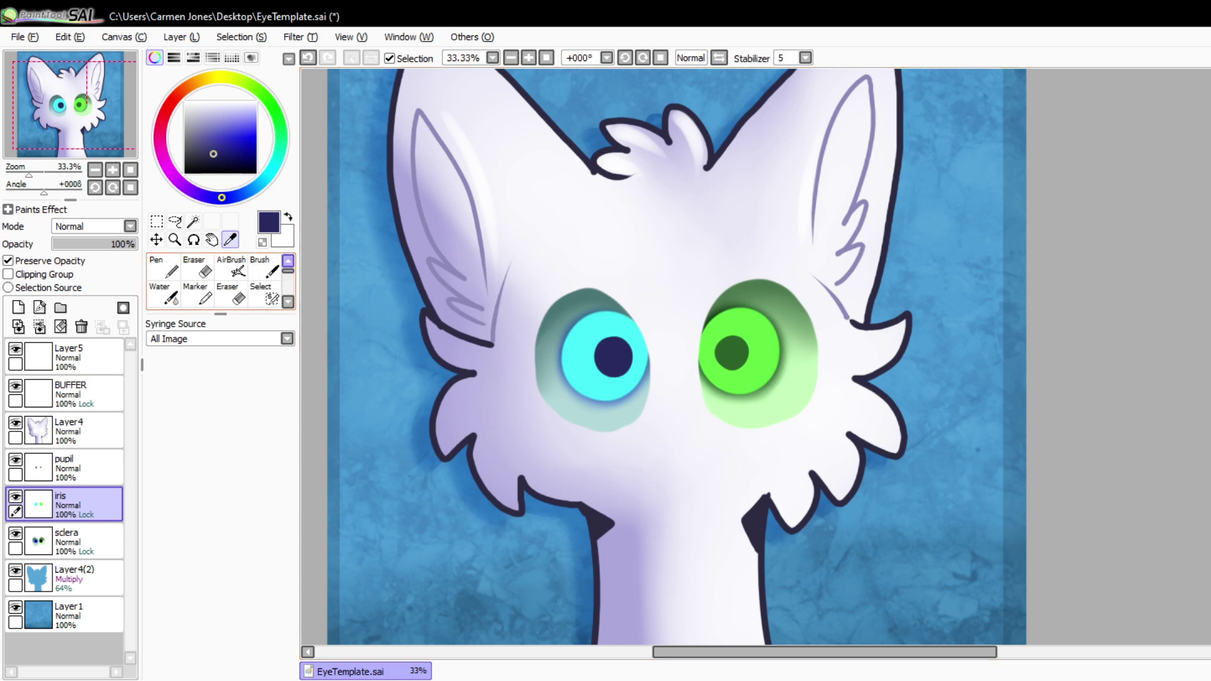
pyautogui.click(265, 268)
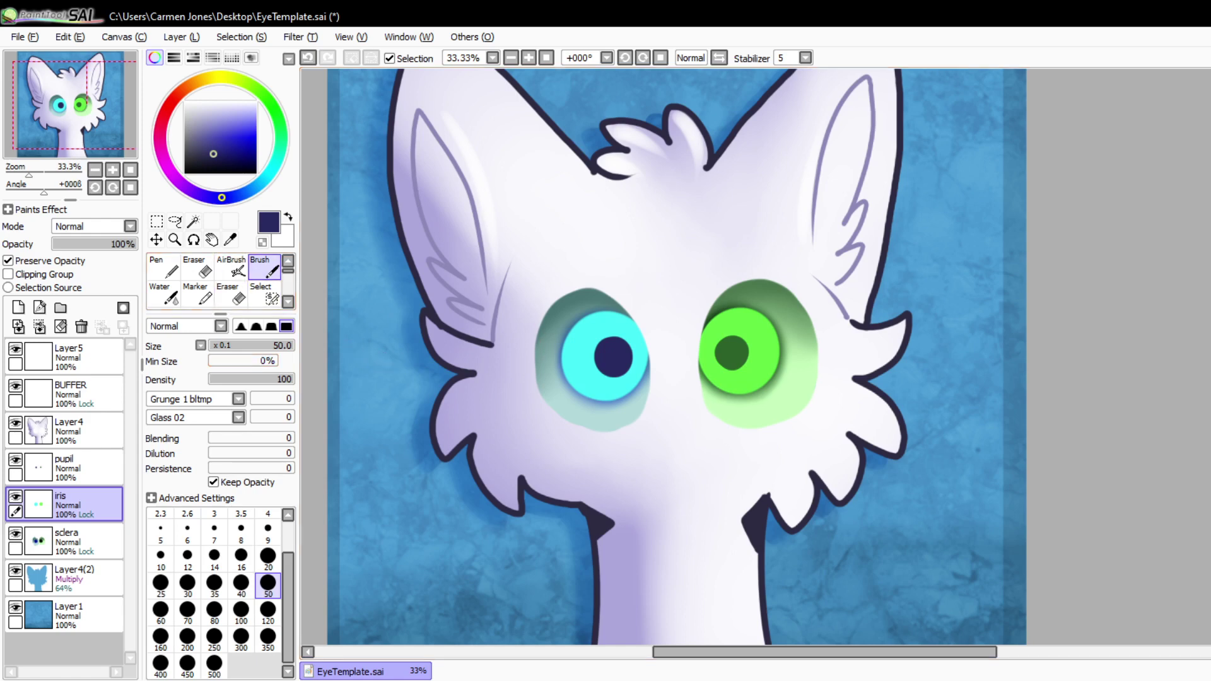
pyautogui.click(230, 379)
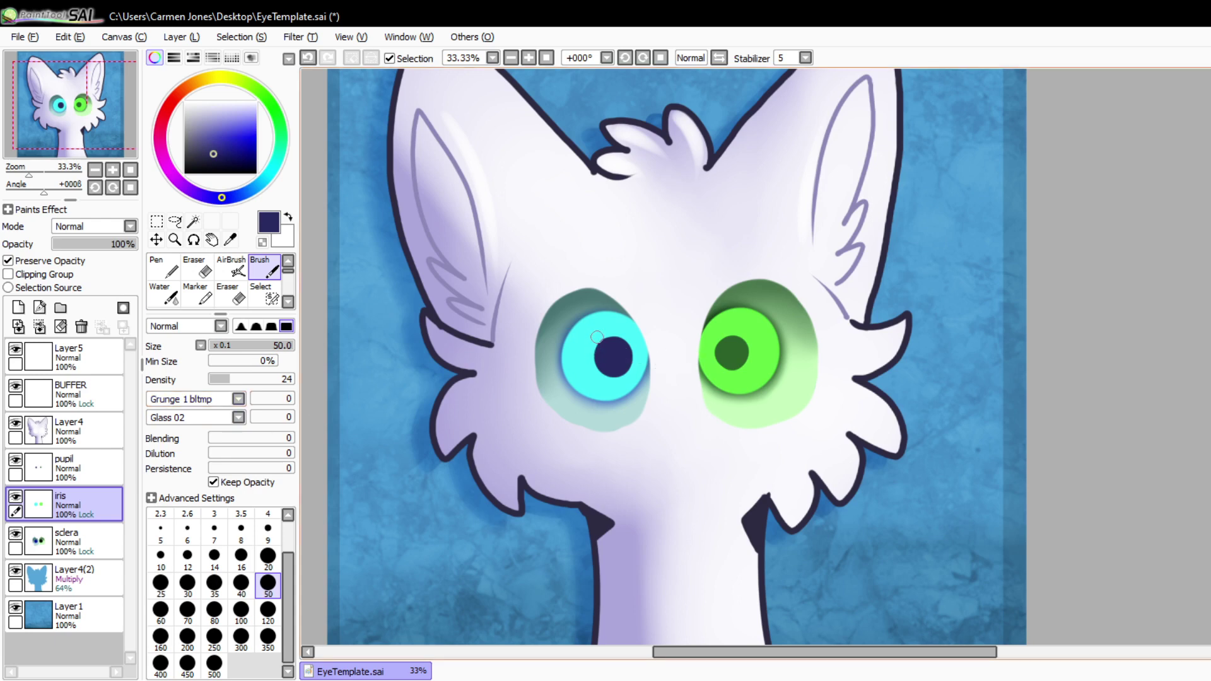
pyautogui.moveTo(606, 348)
pyautogui.mouseDown()
pyautogui.moveTo(636, 340)
pyautogui.moveTo(623, 353)
pyautogui.moveTo(641, 385)
pyautogui.mouseUp()
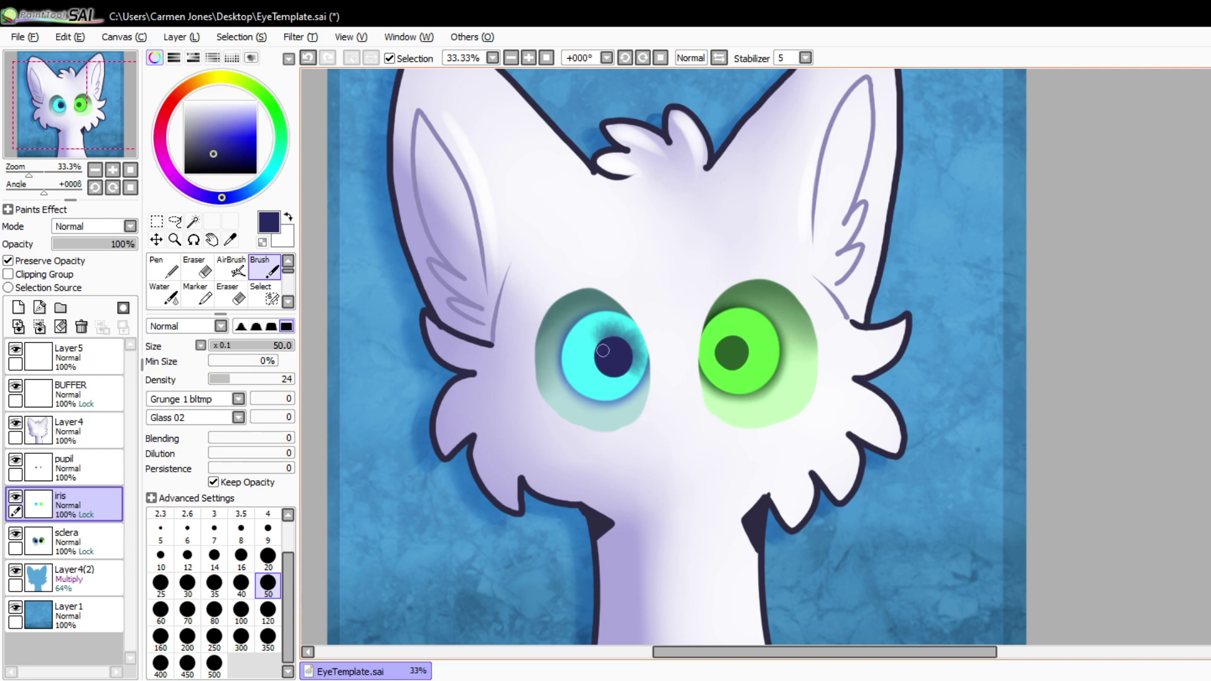
pyautogui.moveTo(603, 349)
pyautogui.mouseDown()
pyautogui.moveTo(555, 354)
pyautogui.moveTo(596, 358)
pyautogui.moveTo(562, 372)
pyautogui.moveTo(590, 372)
pyautogui.moveTo(595, 355)
pyautogui.moveTo(594, 393)
pyautogui.moveTo(635, 377)
pyautogui.mouseUp()
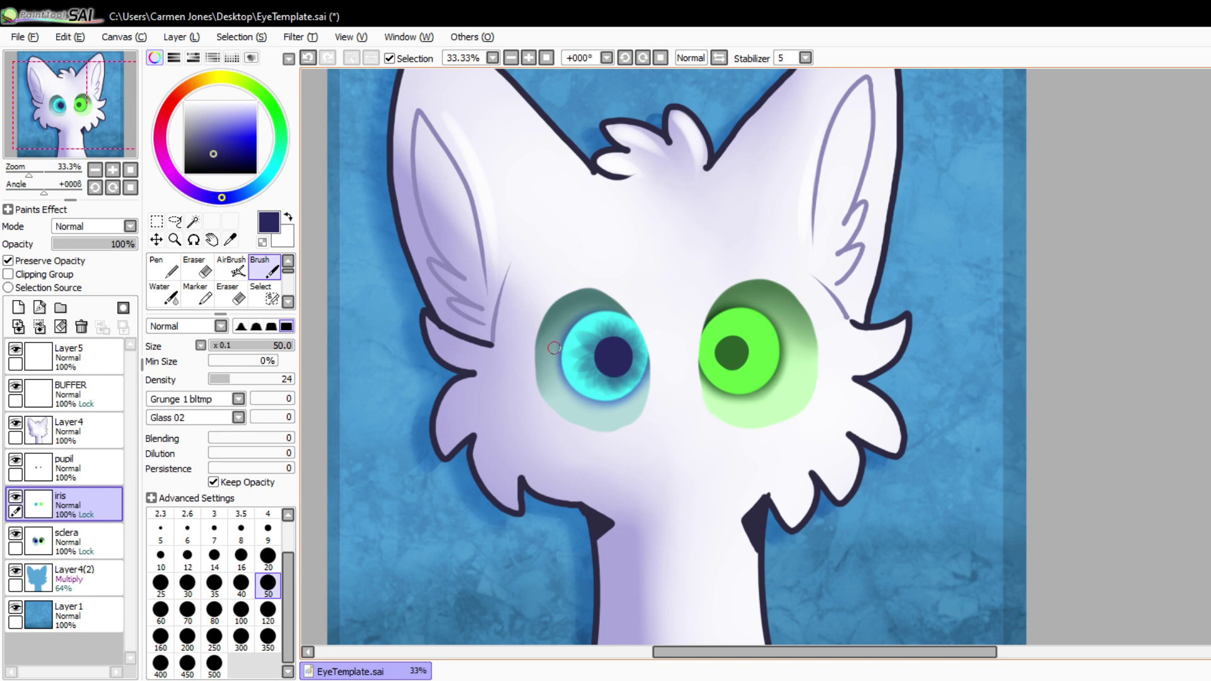
pyautogui.moveTo(553, 347)
pyautogui.mouseDown()
pyautogui.moveTo(606, 359)
pyautogui.moveTo(583, 370)
pyautogui.moveTo(603, 364)
pyautogui.moveTo(601, 318)
pyautogui.mouseUp()
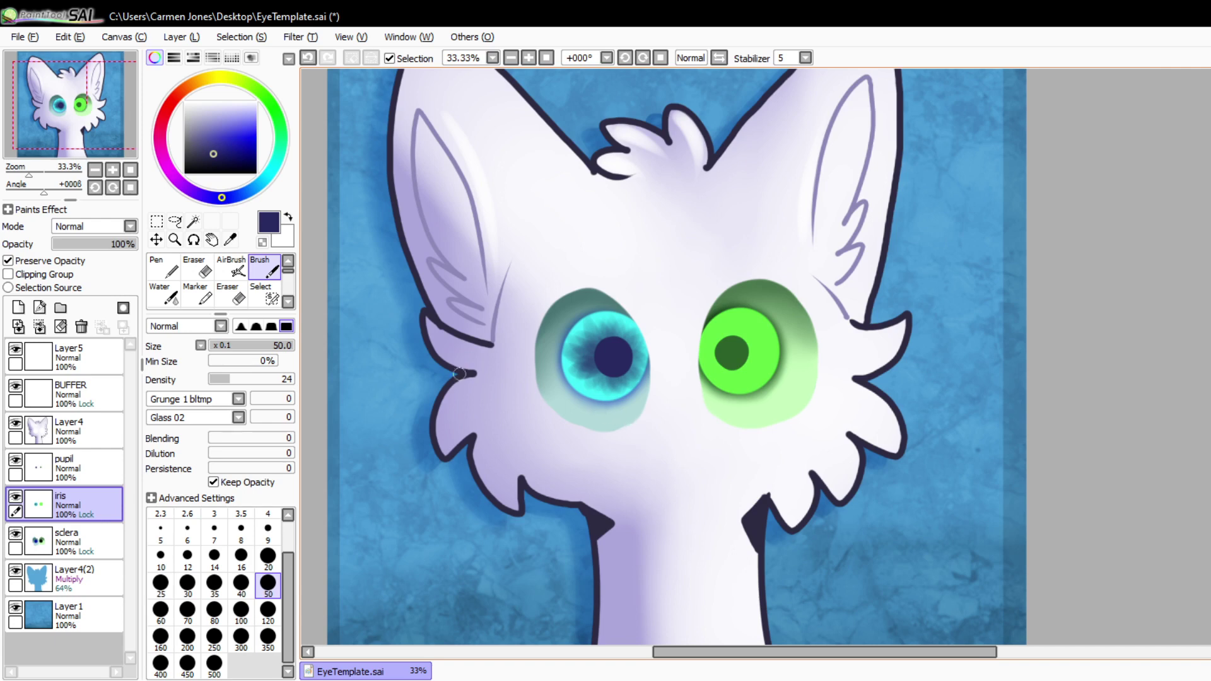
# - Paint dark green streaks radiating around the right pupil and inward from the right iris's edge with the same Brush
pyautogui.click(279, 118)
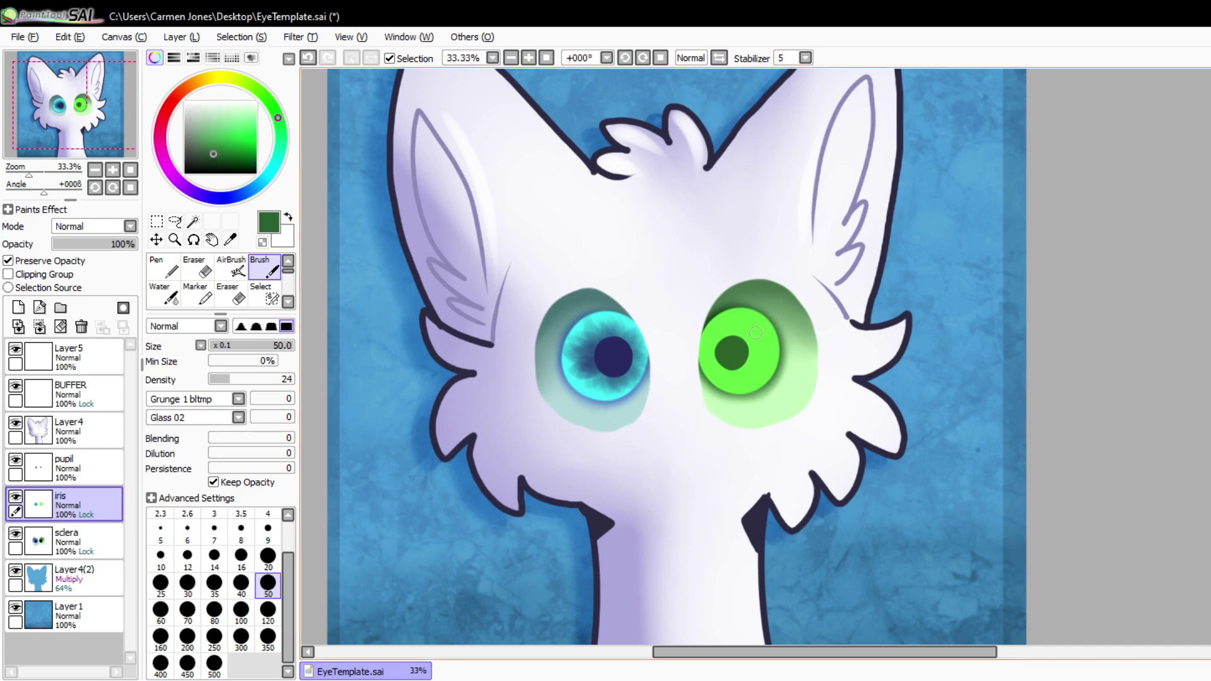
pyautogui.moveTo(730, 343)
pyautogui.mouseDown()
pyautogui.moveTo(756, 344)
pyautogui.moveTo(737, 351)
pyautogui.moveTo(774, 375)
pyautogui.moveTo(738, 354)
pyautogui.moveTo(751, 391)
pyautogui.mouseUp()
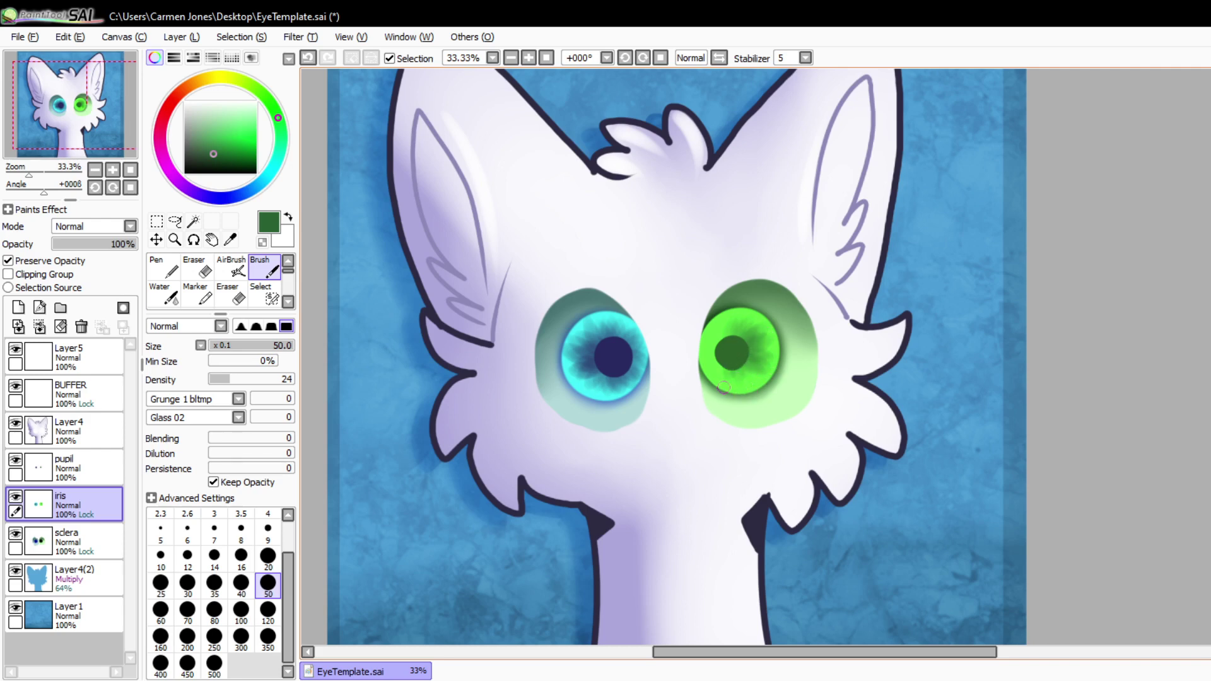
pyautogui.moveTo(703, 352)
pyautogui.mouseDown()
pyautogui.moveTo(737, 322)
pyautogui.moveTo(755, 324)
pyautogui.mouseUp()
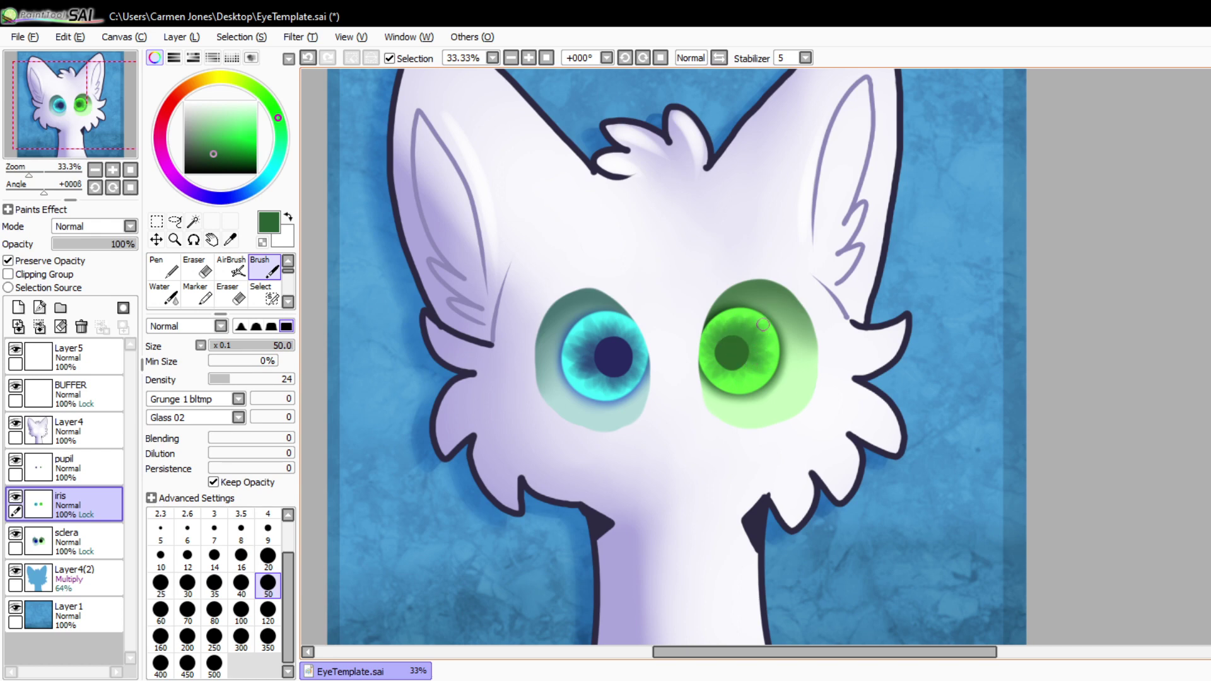
pyautogui.moveTo(730, 364); pyautogui.dragTo(744, 359)
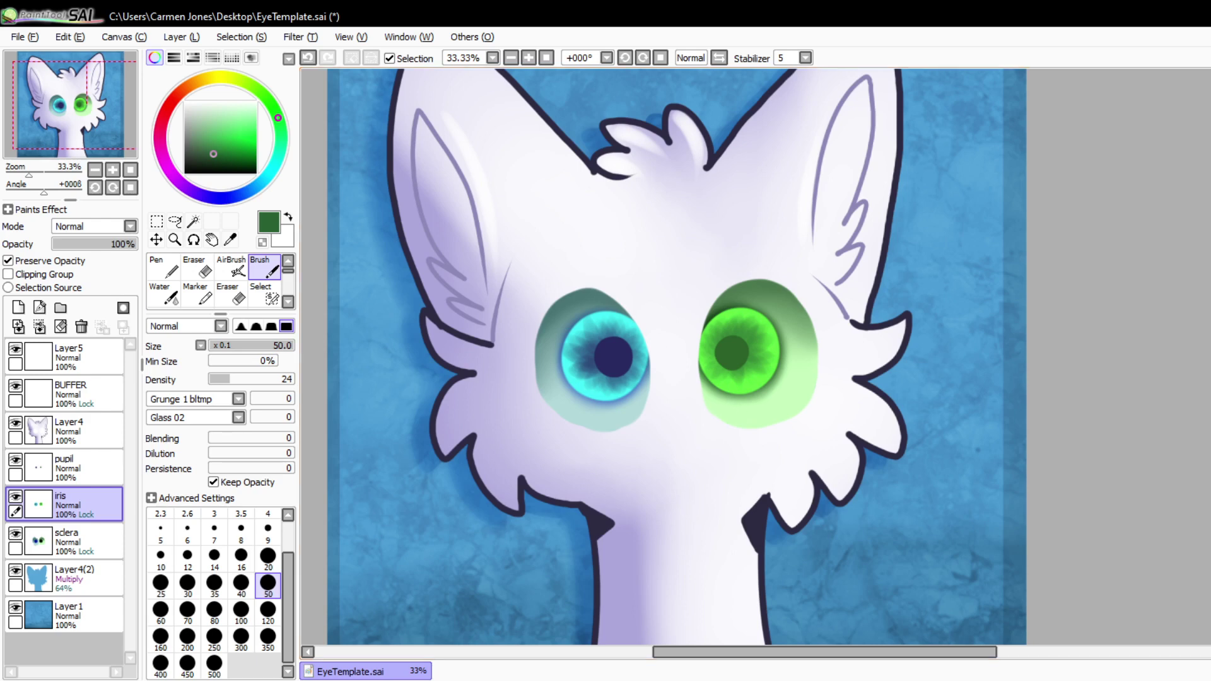
# - Darken the green painting colour and set the AirBrush to size 56 in Multiply mode on the iris layer
pyautogui.moveTo(215, 155); pyautogui.dragTo(216, 159)
pyautogui.click(231, 269)
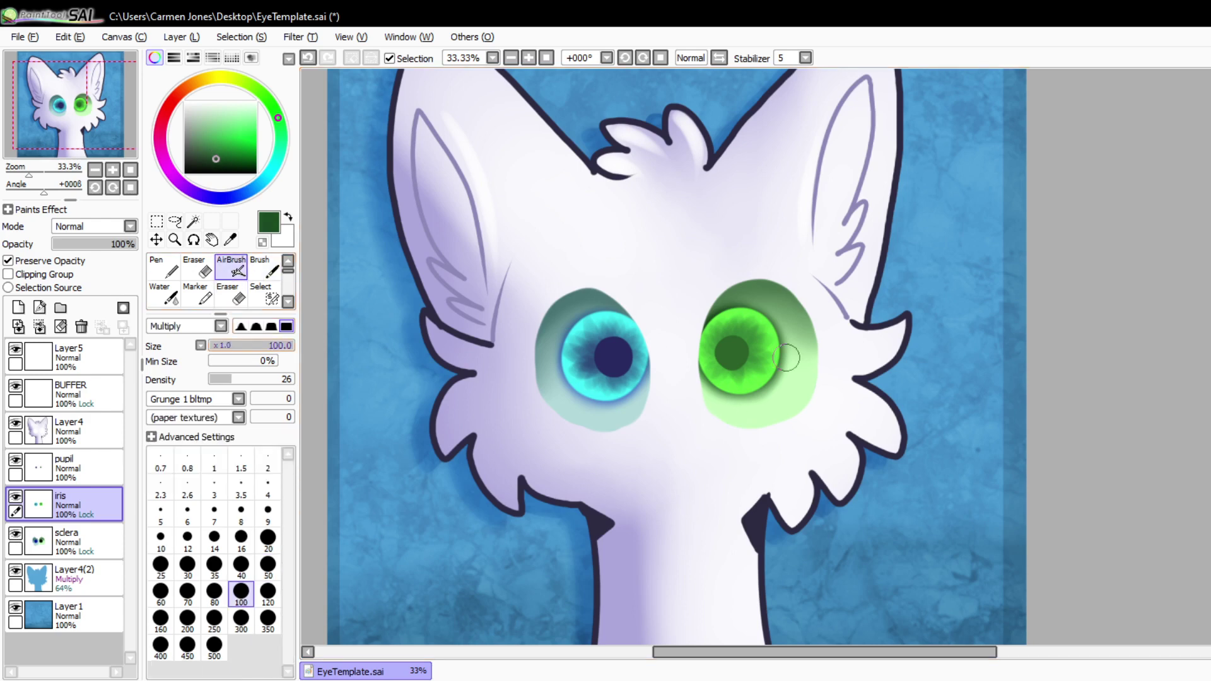
pyautogui.click(240, 345)
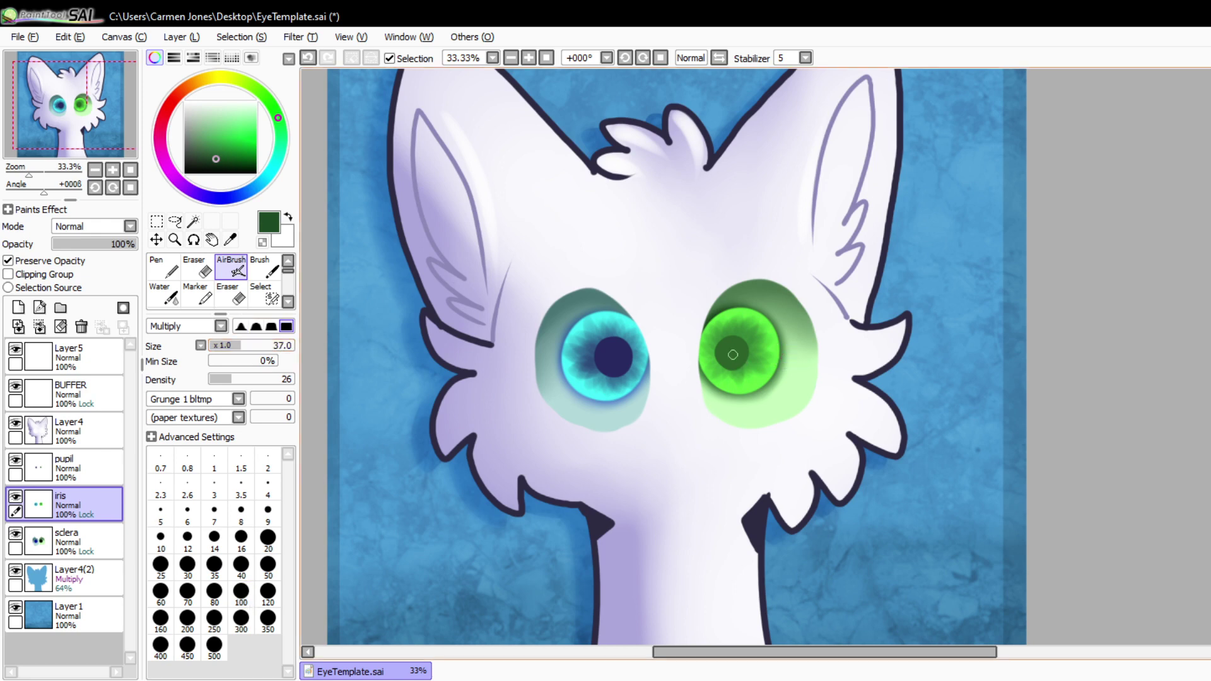
pyautogui.click(256, 346)
pyautogui.moveTo(719, 357)
pyautogui.mouseDown()
pyautogui.moveTo(738, 360)
pyautogui.moveTo(749, 344)
pyautogui.mouseUp()
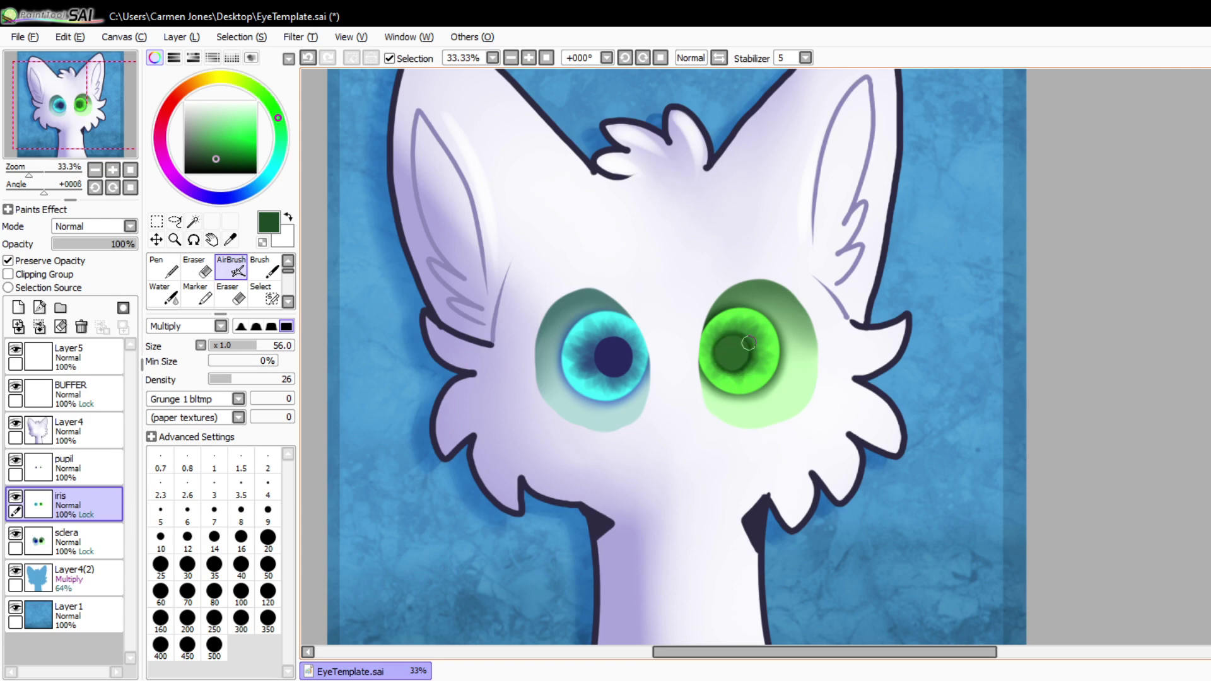
pyautogui.hotkey('ctrl', 'z')
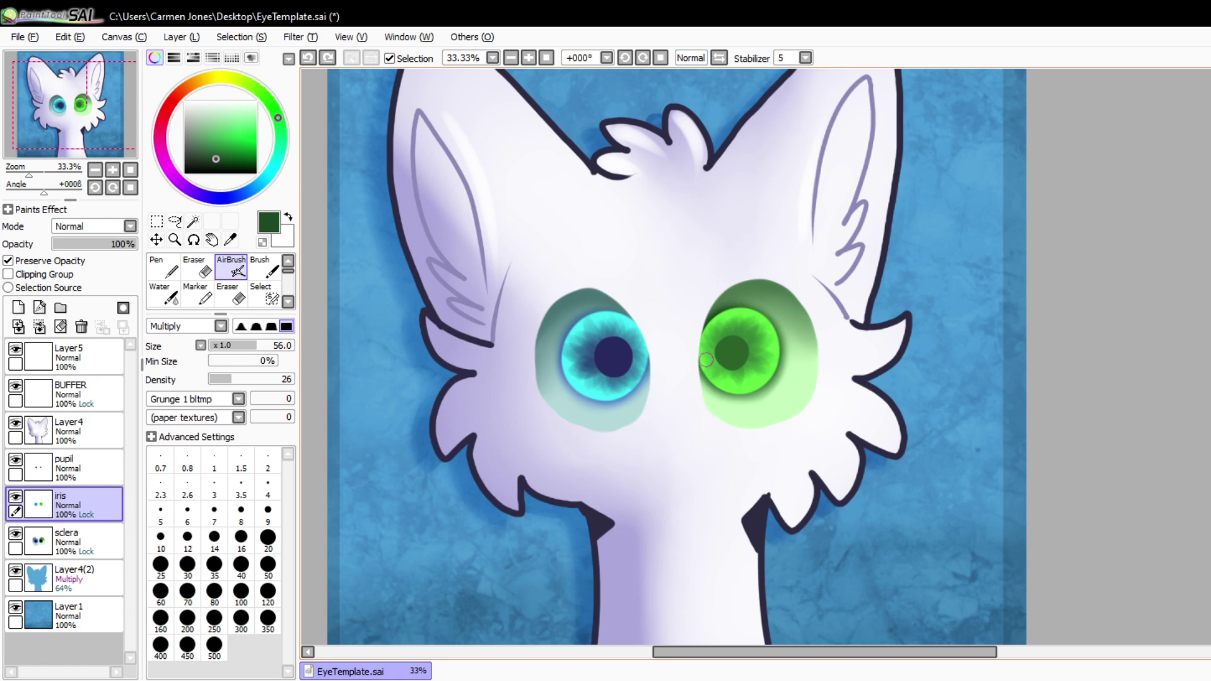
pyautogui.moveTo(733, 356); pyautogui.dragTo(725, 364)
pyautogui.hotkey('ctrl', 'z')
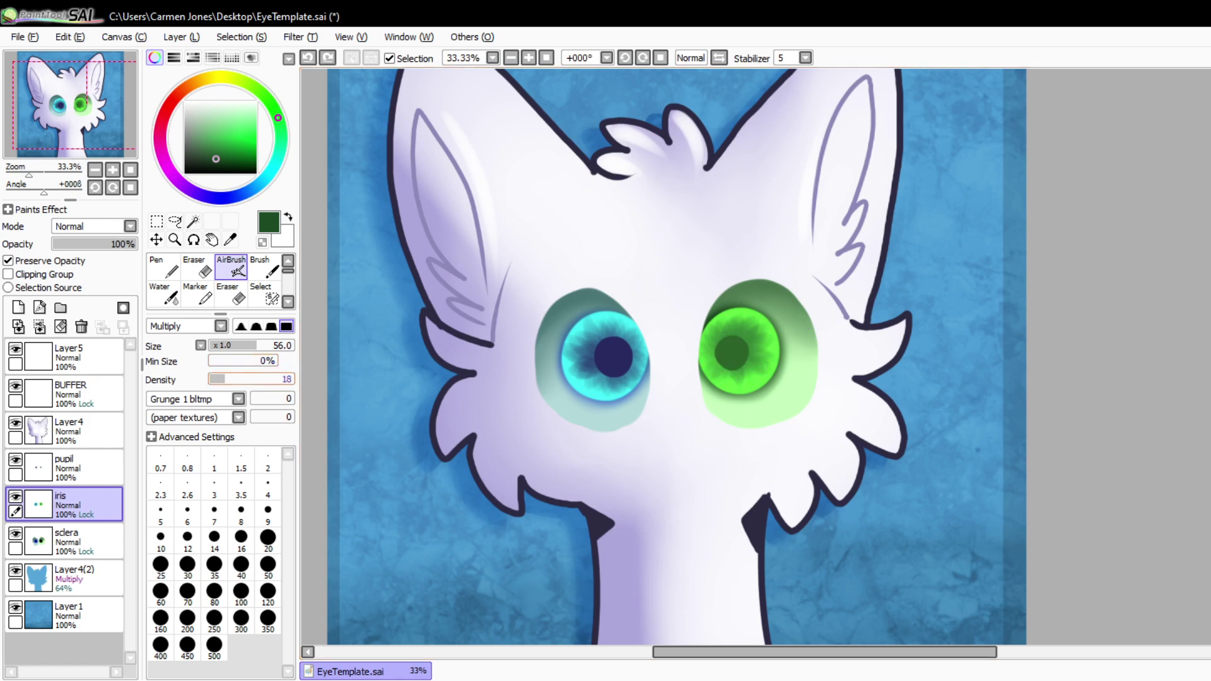
pyautogui.moveTo(725, 358)
pyautogui.mouseDown()
pyautogui.moveTo(744, 345)
pyautogui.moveTo(728, 343)
pyautogui.moveTo(735, 359)
pyautogui.moveTo(731, 346)
pyautogui.mouseUp()
pyautogui.hotkey('ctrl', 'z')
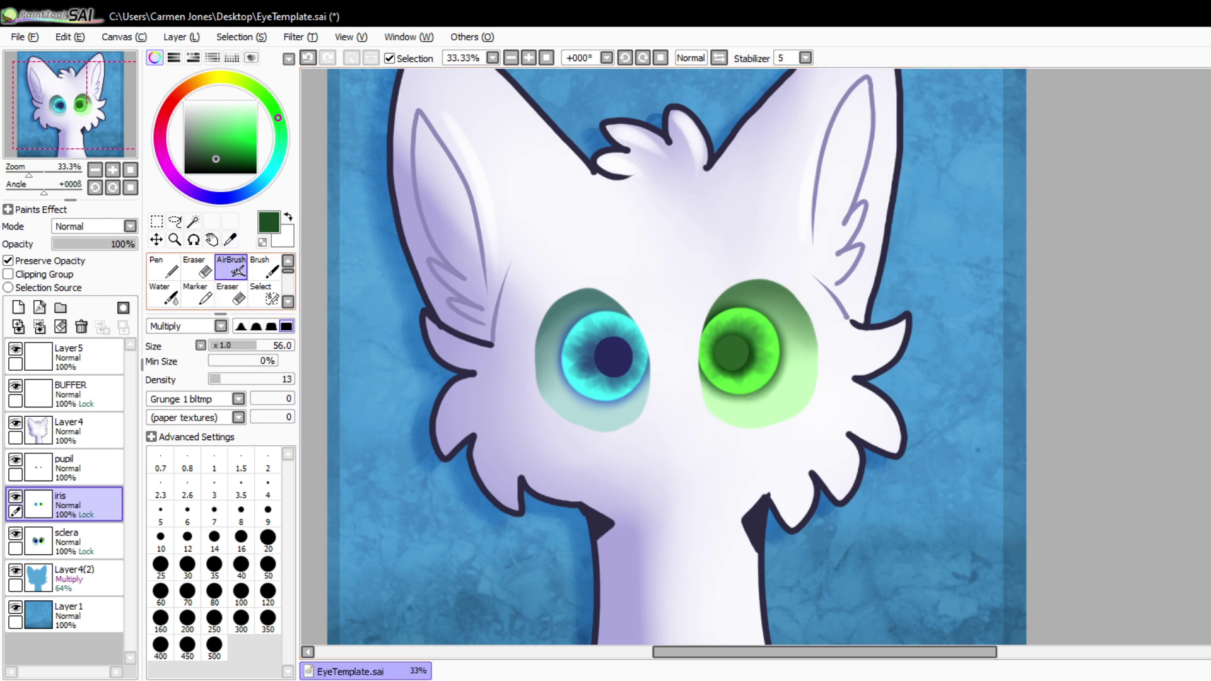
pyautogui.hotkey('ctrl', 'z')
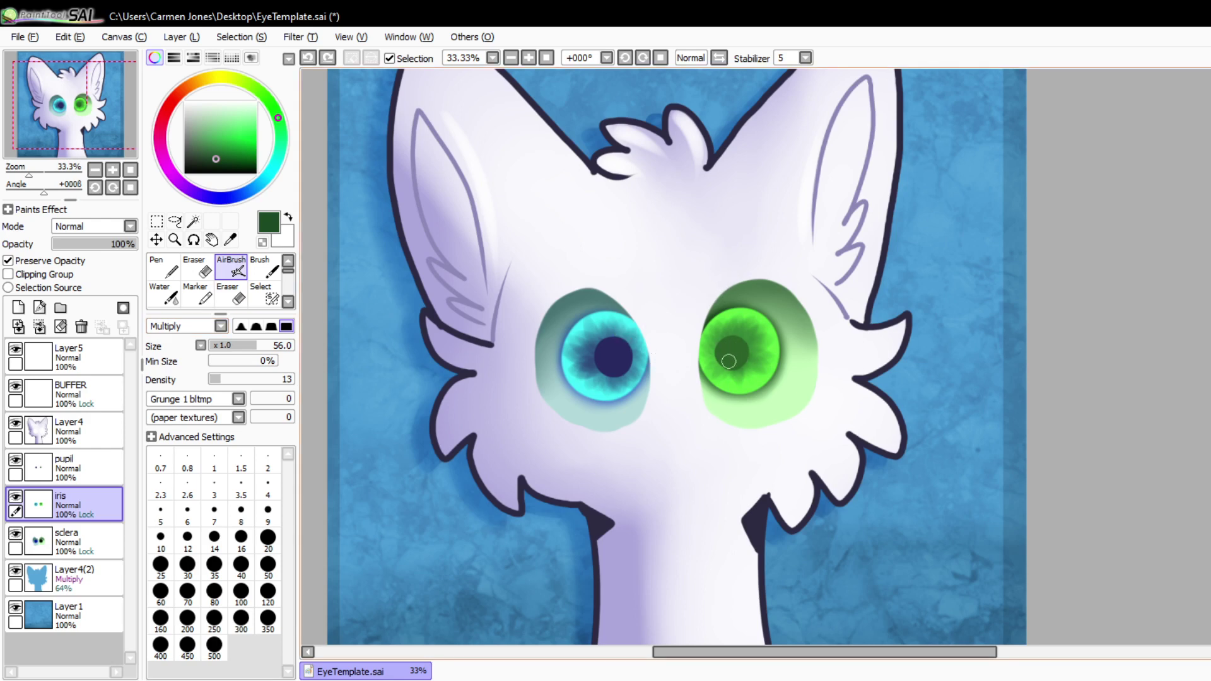
# - Airbrush dark green shading around the right pupil and along the right iris's outer rim at density 13
pyautogui.moveTo(737, 353)
pyautogui.mouseDown()
pyautogui.moveTo(744, 344)
pyautogui.moveTo(739, 366)
pyautogui.moveTo(722, 356)
pyautogui.moveTo(764, 358)
pyautogui.mouseUp()
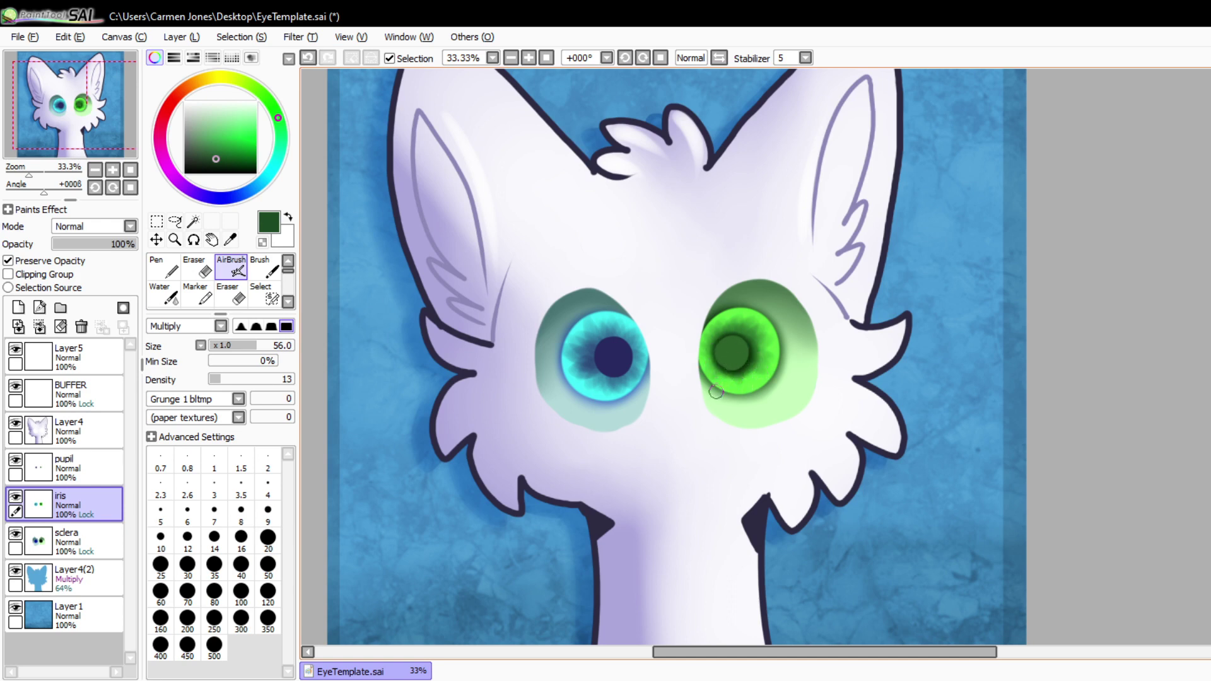
pyautogui.moveTo(696, 366)
pyautogui.mouseDown()
pyautogui.moveTo(734, 397)
pyautogui.moveTo(698, 377)
pyautogui.mouseUp()
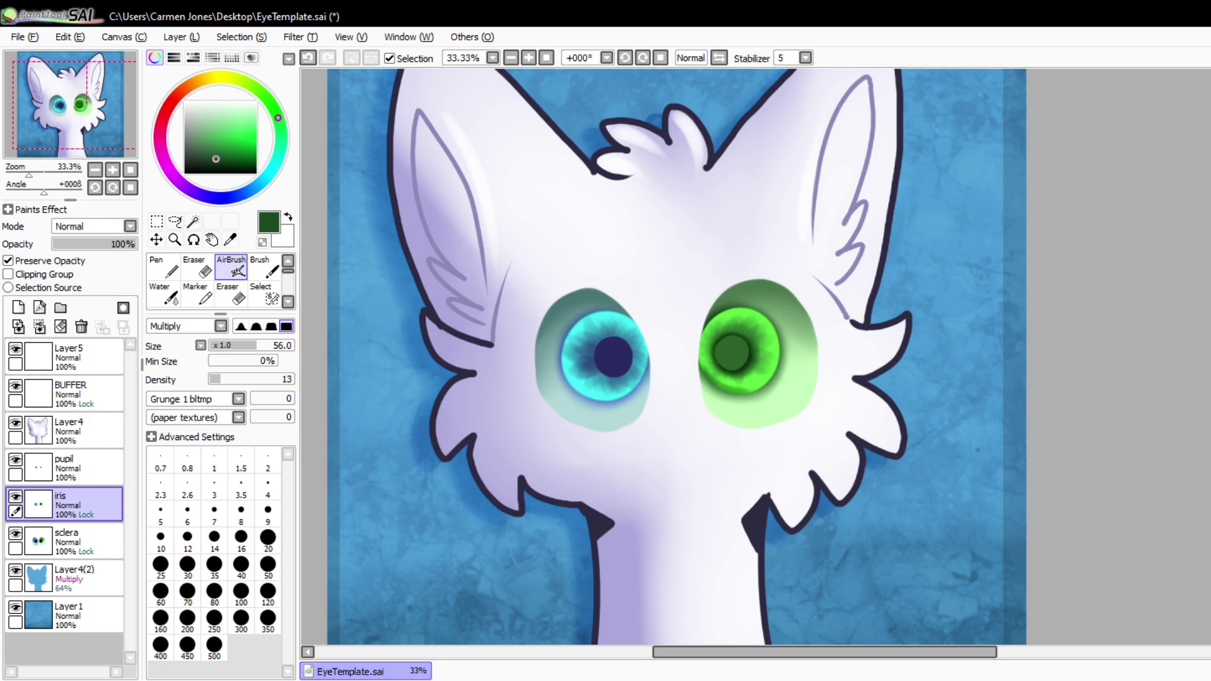
pyautogui.click(529, 57)
pyautogui.click(528, 58)
pyautogui.hotkey('ctrl', 'z')
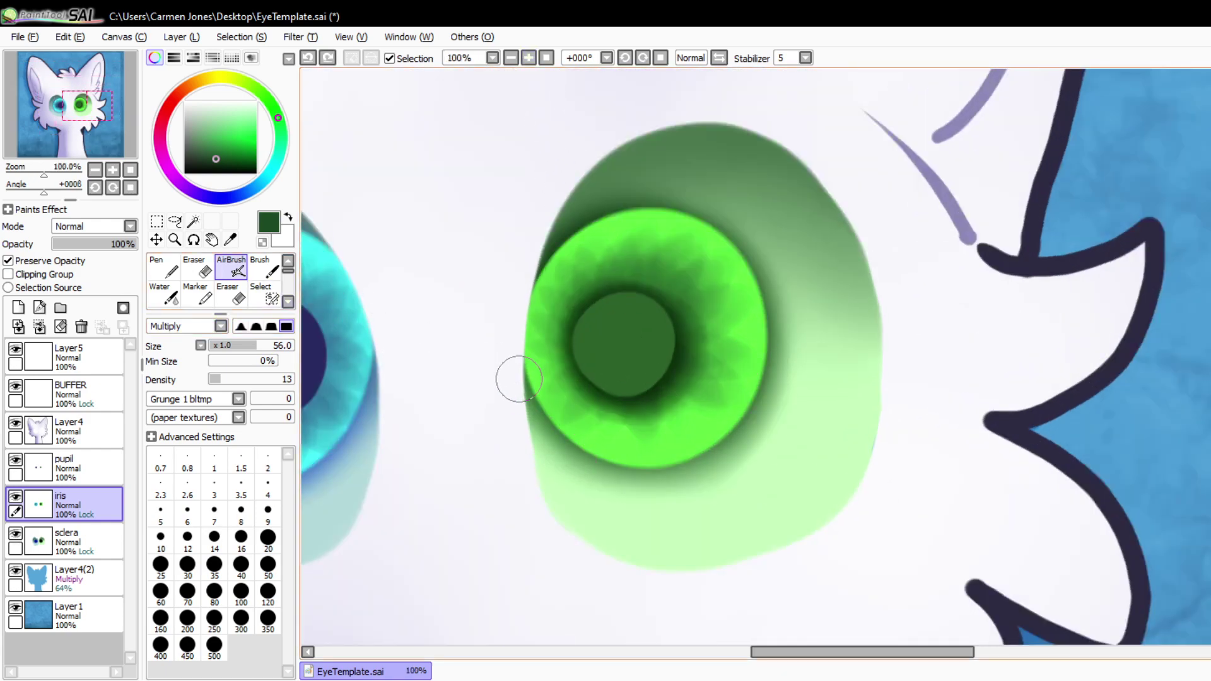
pyautogui.moveTo(517, 373)
pyautogui.mouseDown()
pyautogui.moveTo(549, 421)
pyautogui.moveTo(603, 461)
pyautogui.moveTo(644, 476)
pyautogui.moveTo(706, 460)
pyautogui.moveTo(741, 415)
pyautogui.moveTo(767, 337)
pyautogui.moveTo(737, 244)
pyautogui.moveTo(659, 214)
pyautogui.moveTo(561, 239)
pyautogui.moveTo(526, 279)
pyautogui.moveTo(520, 339)
pyautogui.moveTo(534, 384)
pyautogui.mouseUp()
pyautogui.moveTo(513, 277)
pyautogui.mouseDown()
pyautogui.moveTo(598, 198)
pyautogui.moveTo(510, 268)
pyautogui.moveTo(530, 242)
pyautogui.moveTo(655, 186)
pyautogui.moveTo(583, 206)
pyautogui.moveTo(499, 269)
pyautogui.moveTo(660, 184)
pyautogui.moveTo(562, 206)
pyautogui.moveTo(755, 247)
pyautogui.moveTo(647, 188)
pyautogui.moveTo(736, 219)
pyautogui.moveTo(815, 339)
pyautogui.moveTo(730, 218)
pyautogui.moveTo(775, 330)
pyautogui.moveTo(772, 403)
pyautogui.moveTo(748, 257)
pyautogui.moveTo(767, 406)
pyautogui.moveTo(767, 331)
pyautogui.moveTo(733, 229)
pyautogui.moveTo(708, 494)
pyautogui.moveTo(771, 378)
pyautogui.moveTo(632, 507)
pyautogui.moveTo(733, 442)
pyautogui.moveTo(582, 471)
pyautogui.moveTo(705, 448)
pyautogui.moveTo(694, 467)
pyautogui.moveTo(778, 350)
pyautogui.moveTo(755, 415)
pyautogui.moveTo(565, 476)
pyautogui.moveTo(664, 471)
pyautogui.moveTo(527, 399)
pyautogui.moveTo(546, 435)
pyautogui.moveTo(612, 483)
pyautogui.mouseUp()
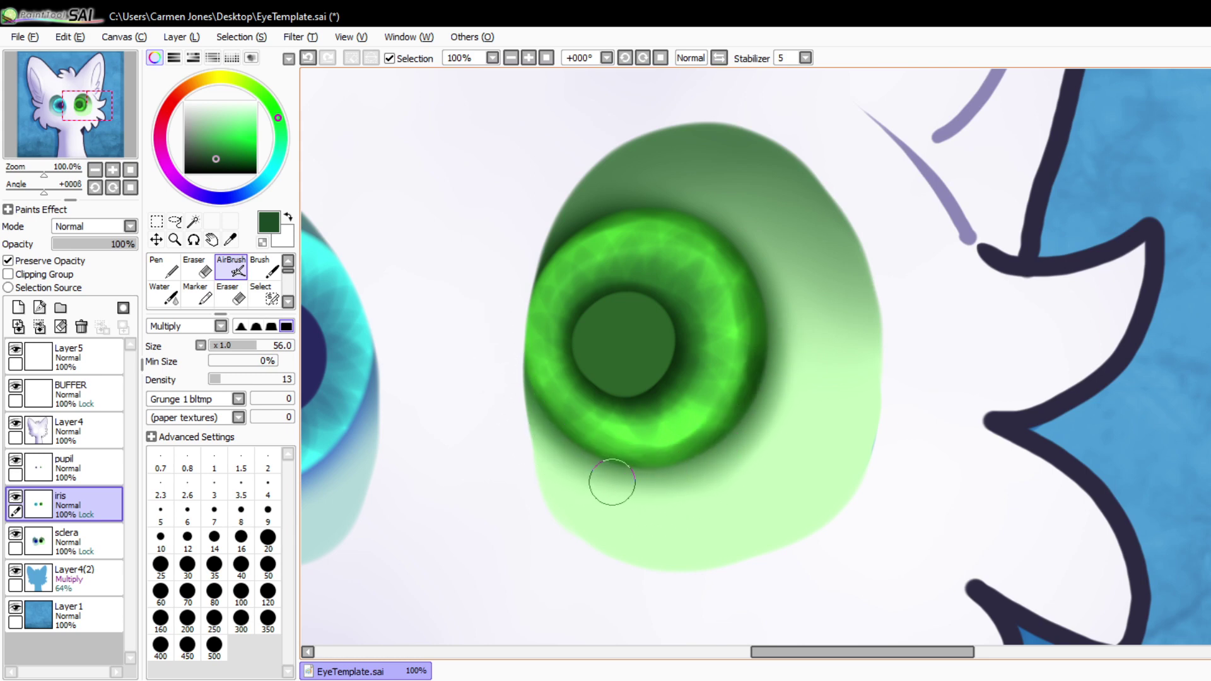
# - Change the painting colour to dark blue and airbrush a shaded rim around the left iris
pyautogui.click(511, 58)
pyautogui.click(511, 58)
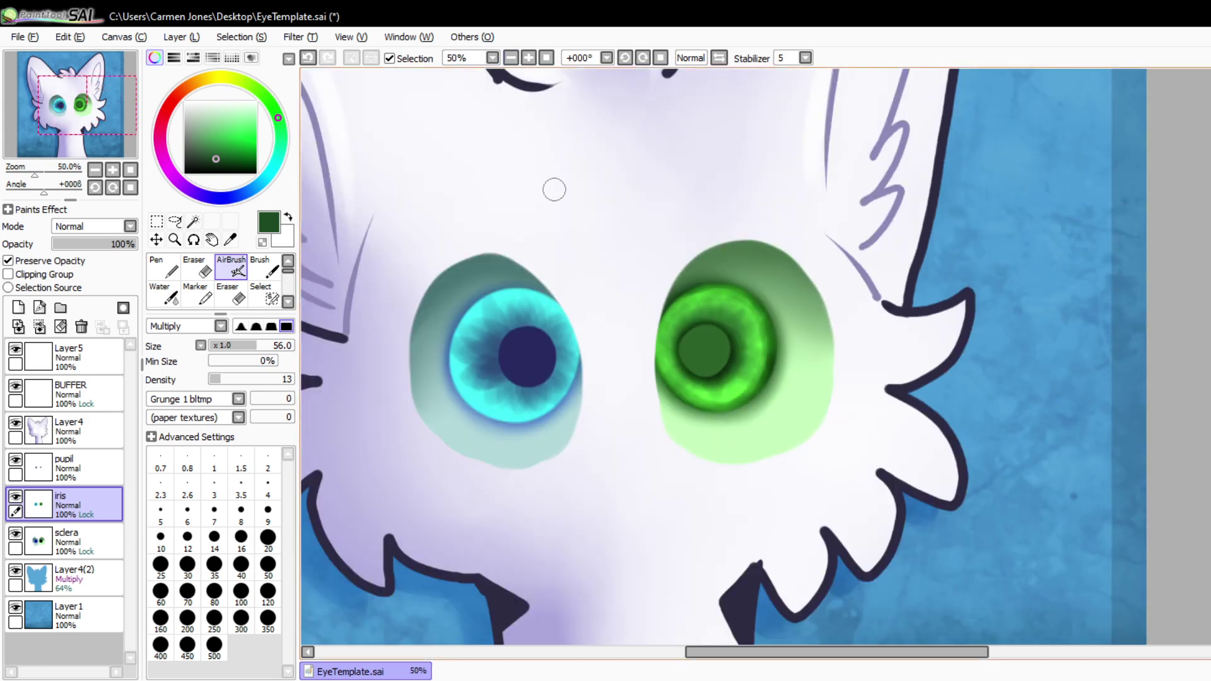
pyautogui.moveTo(870, 652); pyautogui.dragTo(841, 652)
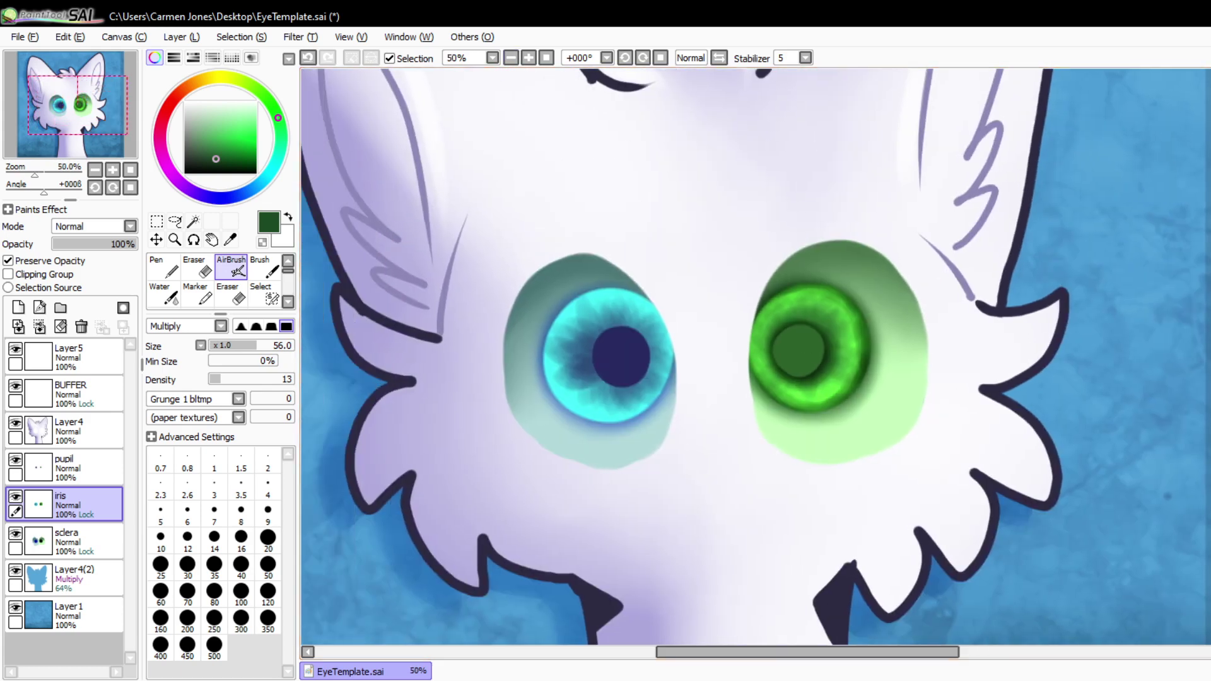
pyautogui.click(265, 178)
pyautogui.click(250, 190)
pyautogui.click(529, 58)
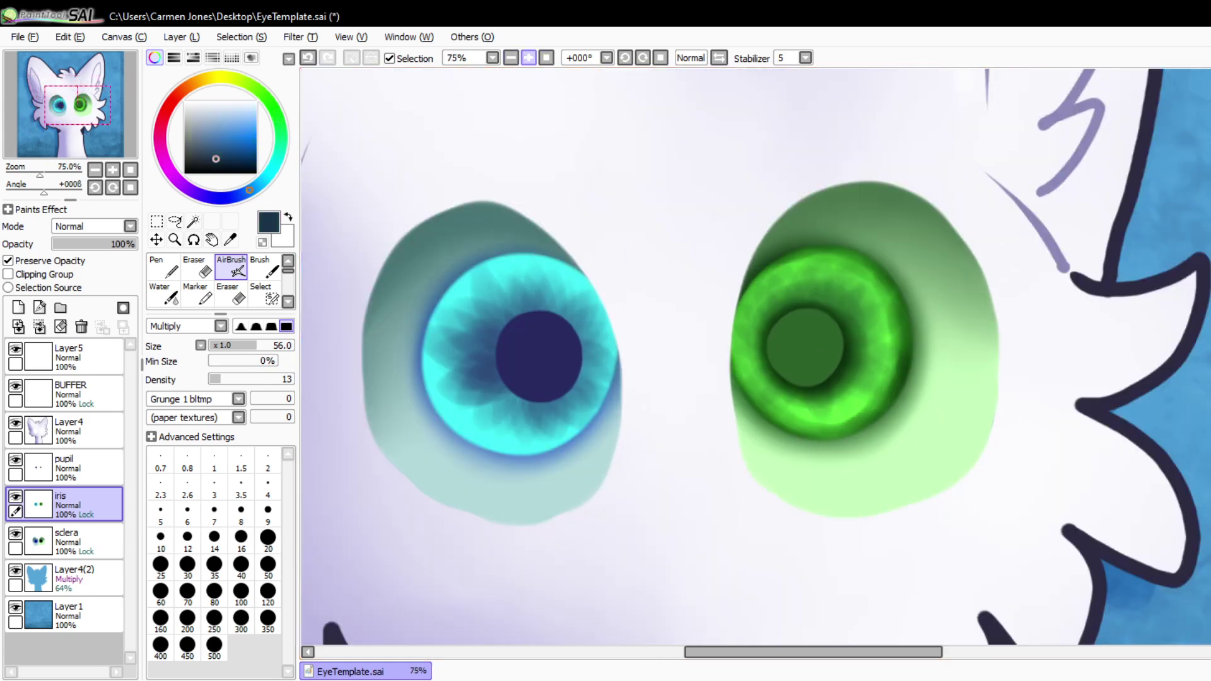
pyautogui.moveTo(411, 402)
pyautogui.mouseDown()
pyautogui.moveTo(515, 471)
pyautogui.moveTo(418, 417)
pyautogui.moveTo(547, 465)
pyautogui.moveTo(480, 459)
pyautogui.moveTo(605, 429)
pyautogui.moveTo(547, 463)
pyautogui.moveTo(628, 380)
pyautogui.moveTo(561, 457)
pyautogui.moveTo(630, 336)
pyautogui.moveTo(600, 312)
pyautogui.moveTo(458, 459)
pyautogui.moveTo(408, 340)
pyautogui.moveTo(429, 424)
pyautogui.moveTo(409, 343)
pyautogui.moveTo(455, 259)
pyautogui.moveTo(487, 242)
pyautogui.moveTo(446, 267)
pyautogui.moveTo(564, 242)
pyautogui.moveTo(448, 265)
pyautogui.moveTo(605, 252)
pyautogui.moveTo(487, 244)
pyautogui.moveTo(619, 288)
pyautogui.moveTo(477, 239)
pyautogui.moveTo(633, 341)
pyautogui.moveTo(583, 244)
pyautogui.moveTo(617, 417)
pyautogui.moveTo(554, 268)
pyautogui.moveTo(599, 280)
pyautogui.moveTo(536, 252)
pyautogui.moveTo(435, 314)
pyautogui.mouseUp()
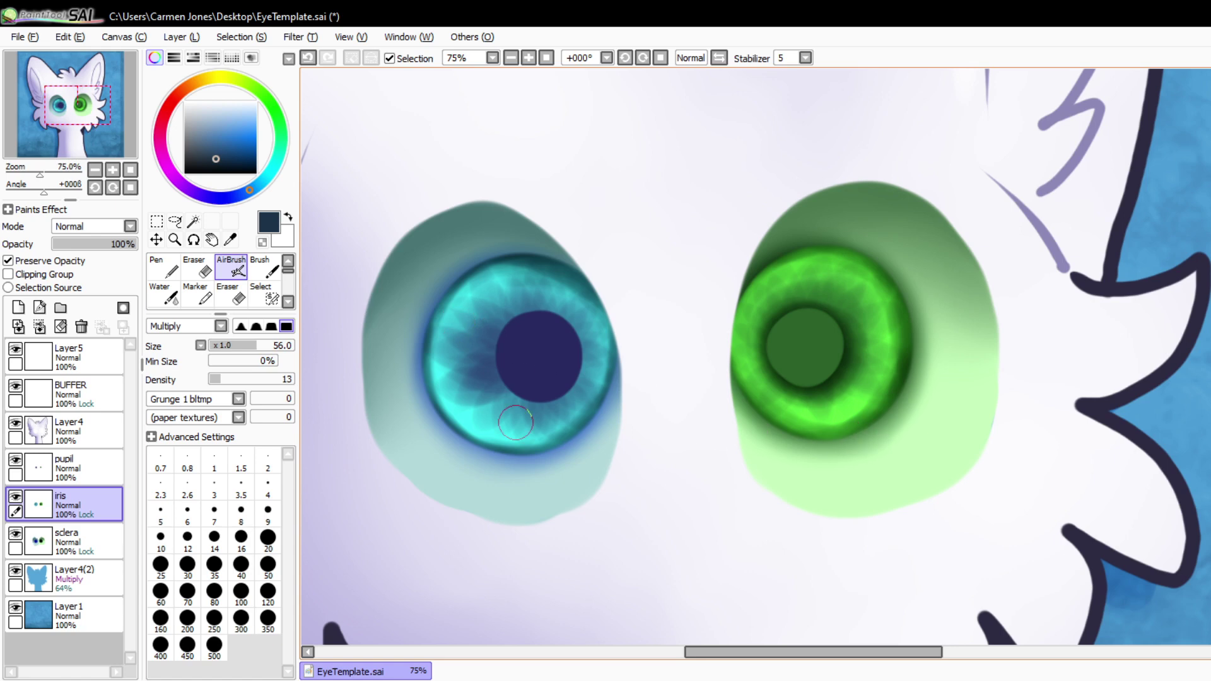
# - Sample the left iris's bright cyan, lighten it slightly, and set the Brush to size 16
pyautogui.click(288, 301)
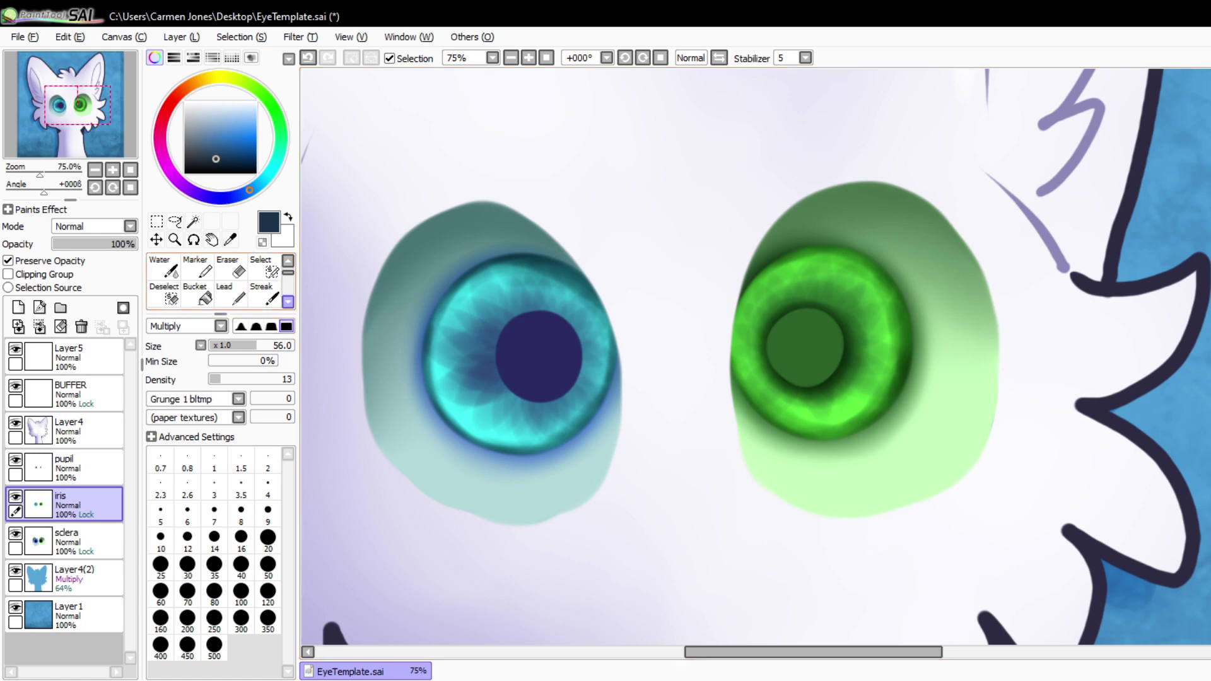
pyautogui.moveTo(288, 272); pyautogui.dragTo(287, 270)
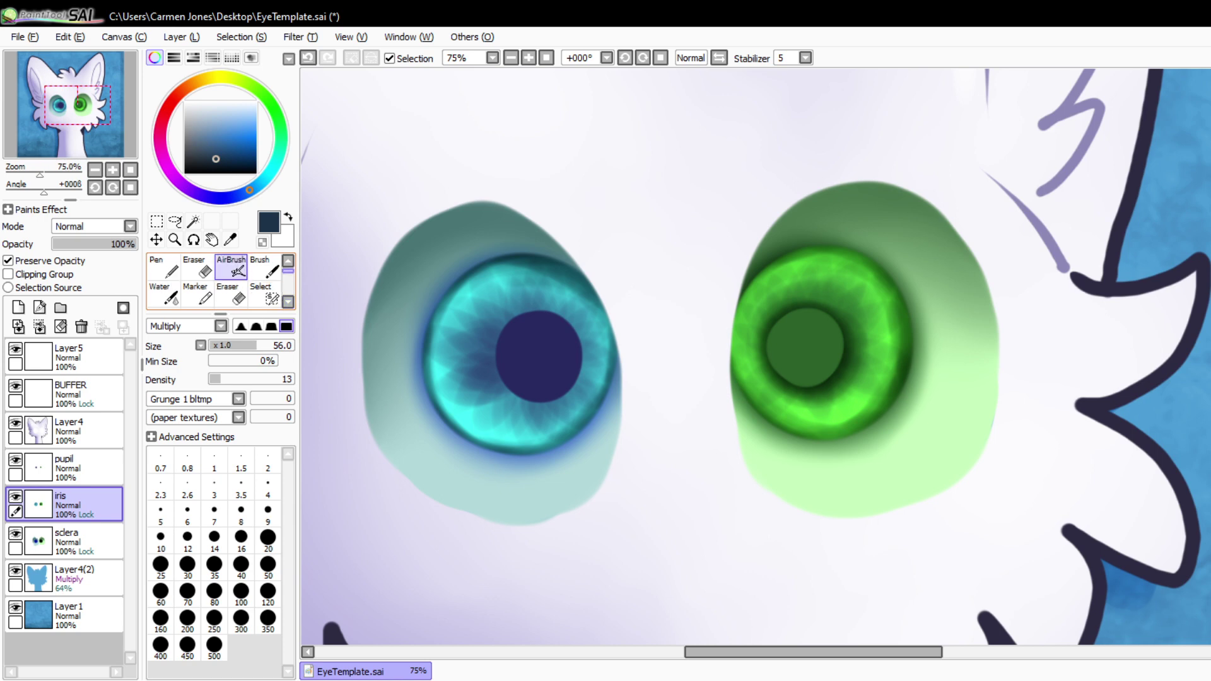
pyautogui.click(230, 239)
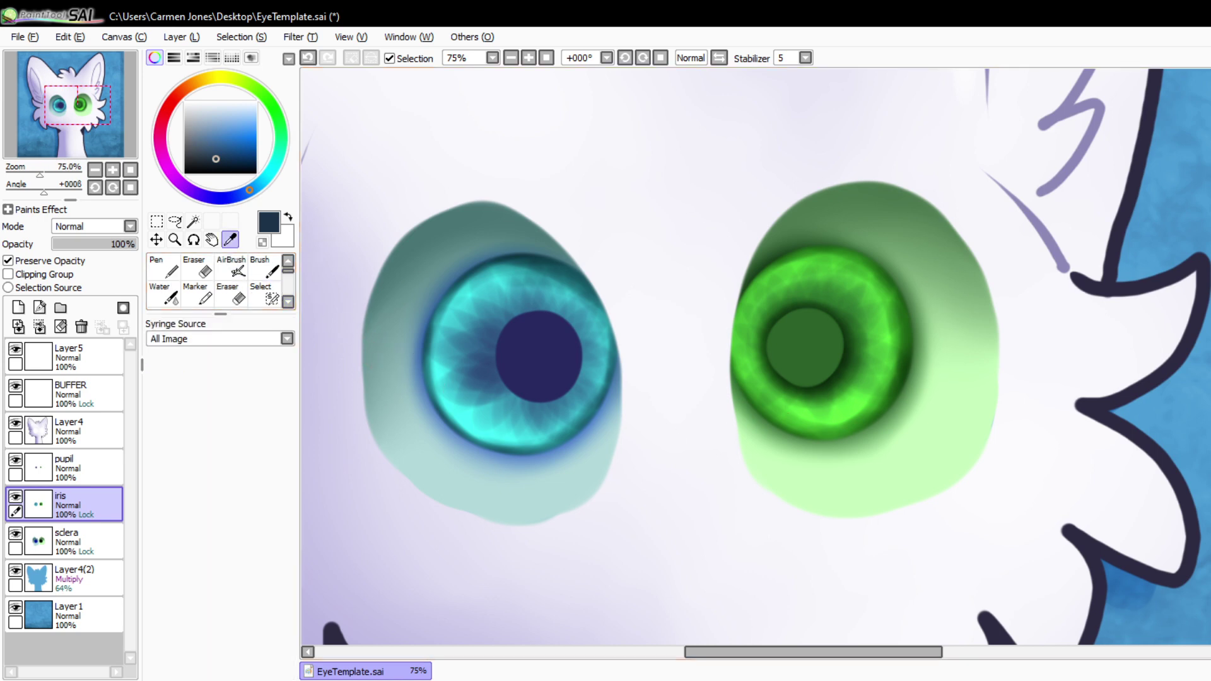
pyautogui.click(474, 421)
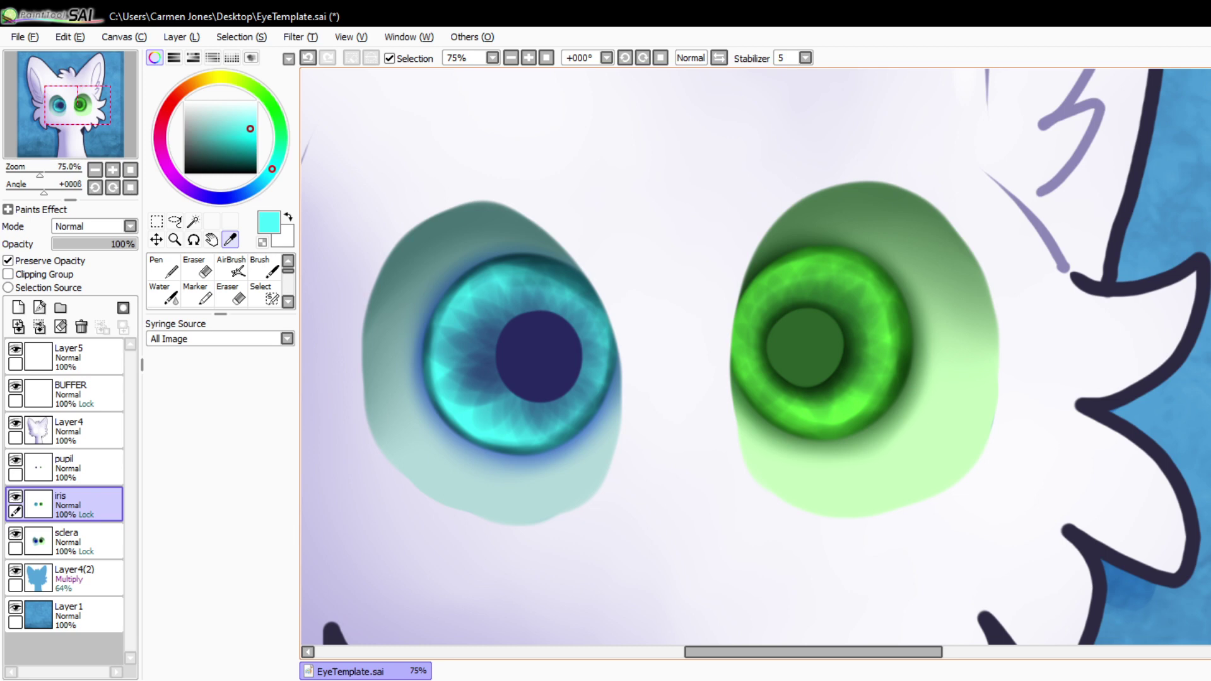
pyautogui.click(264, 268)
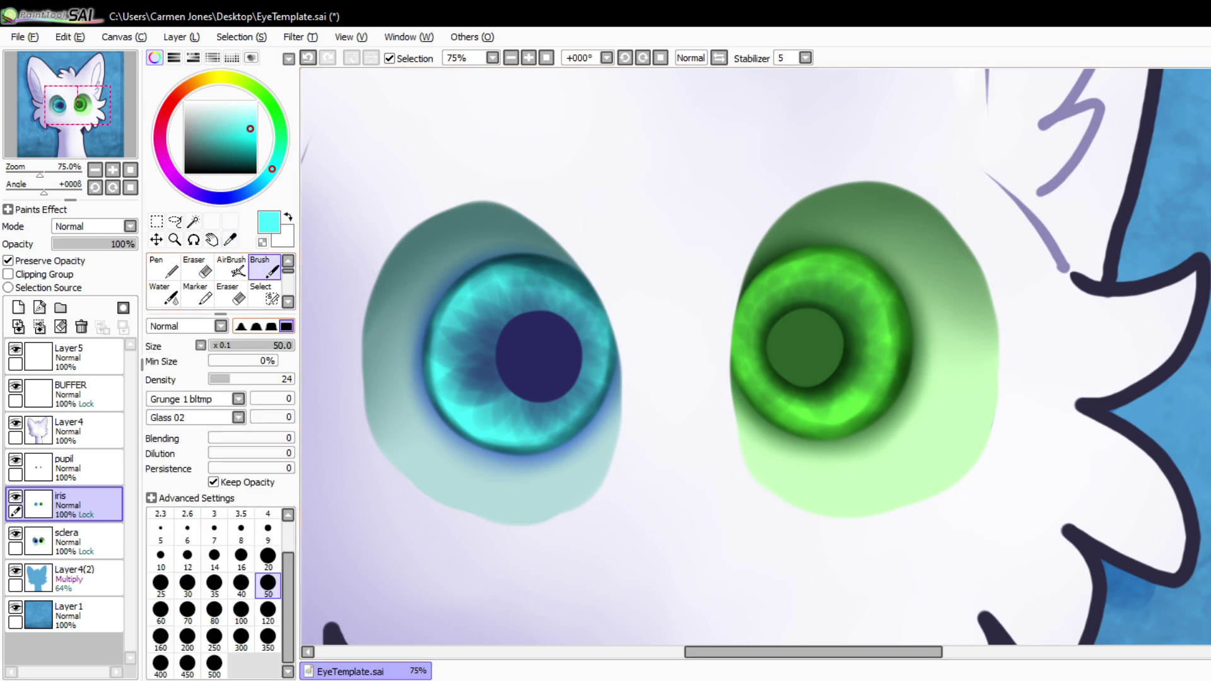
pyautogui.click(161, 558)
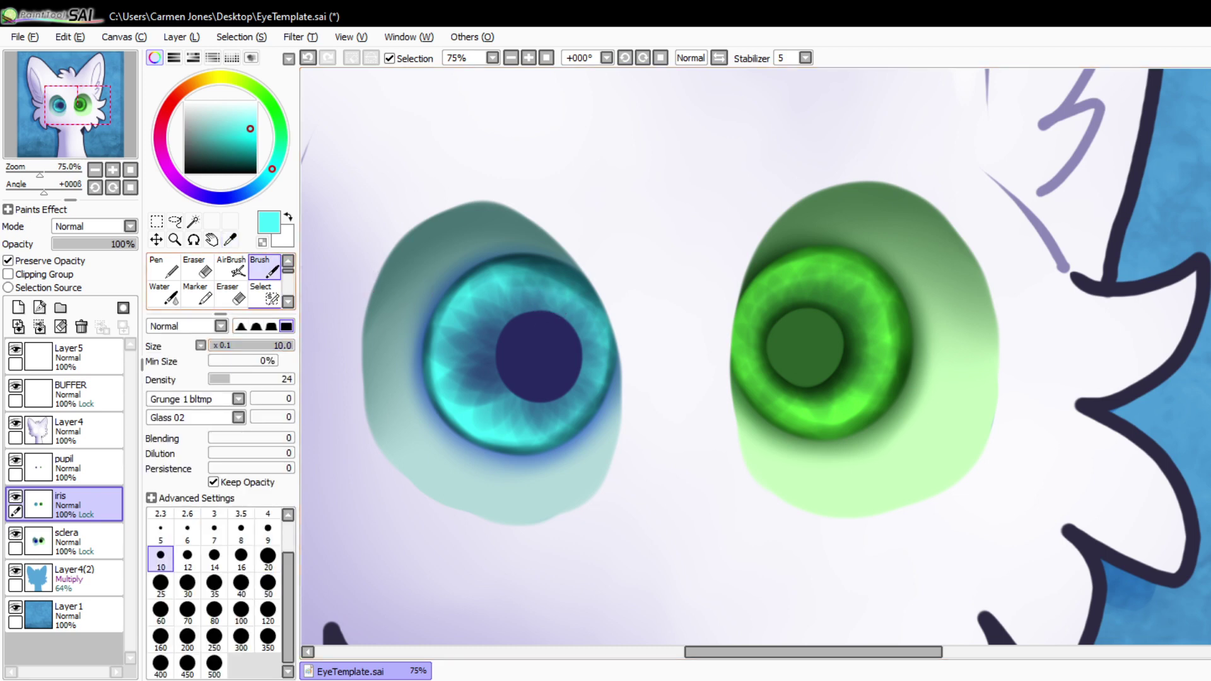
pyautogui.click(241, 558)
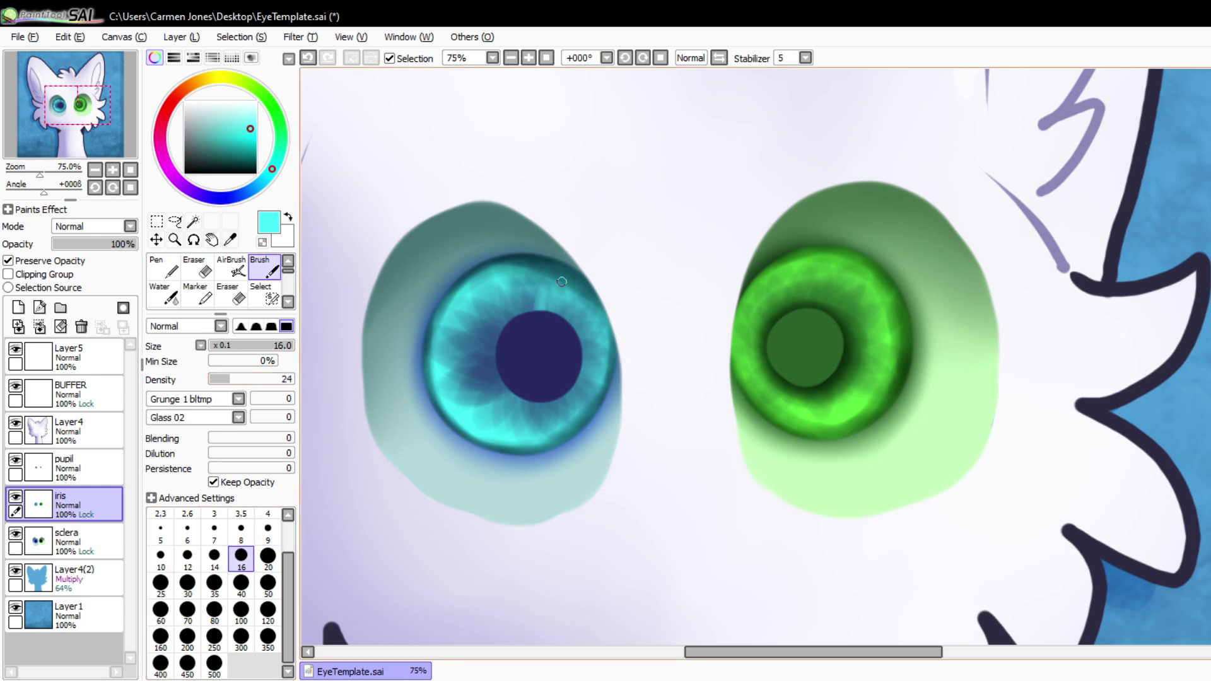
pyautogui.moveTo(251, 129); pyautogui.dragTo(253, 124)
# - Paint fine light cyan streaks radiating between the left pupil and the left iris's rim
pyautogui.moveTo(482, 350)
pyautogui.mouseDown()
pyautogui.moveTo(437, 340)
pyautogui.moveTo(480, 333)
pyautogui.moveTo(462, 321)
pyautogui.moveTo(490, 320)
pyautogui.moveTo(487, 284)
pyautogui.moveTo(530, 294)
pyautogui.mouseUp()
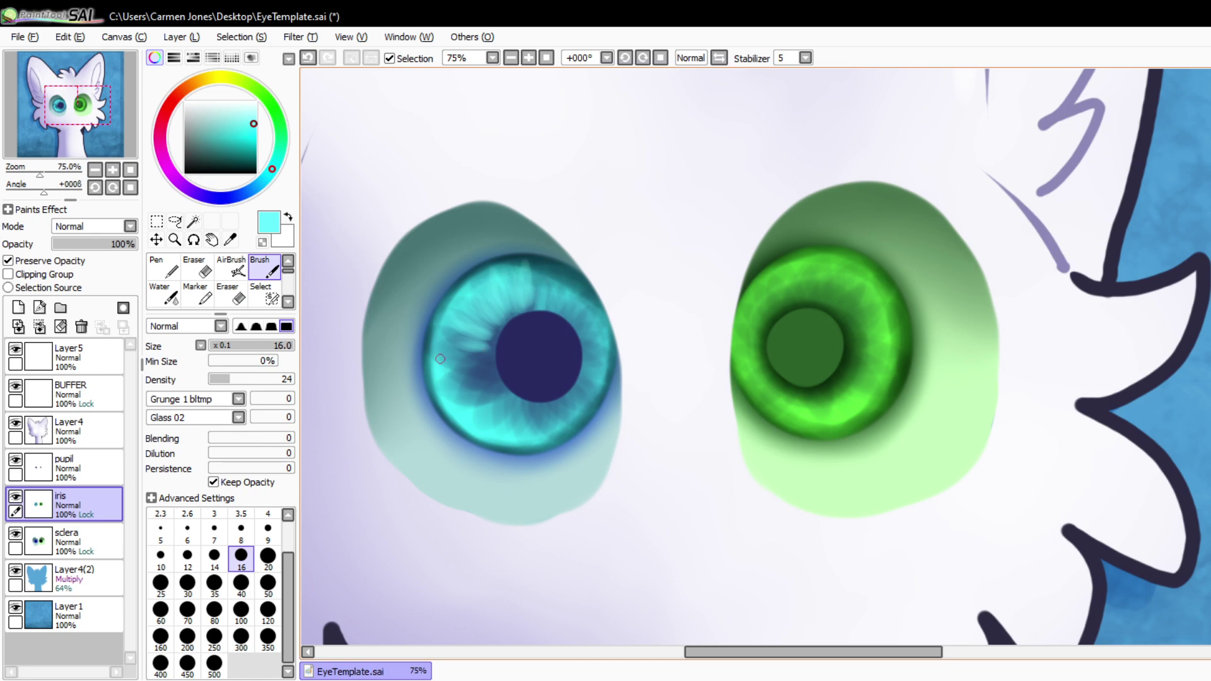
pyautogui.moveTo(484, 357)
pyautogui.mouseDown()
pyautogui.moveTo(466, 367)
pyautogui.moveTo(474, 396)
pyautogui.moveTo(462, 410)
pyautogui.moveTo(482, 386)
pyautogui.moveTo(500, 440)
pyautogui.moveTo(539, 438)
pyautogui.moveTo(560, 400)
pyautogui.moveTo(602, 381)
pyautogui.moveTo(616, 337)
pyautogui.mouseUp()
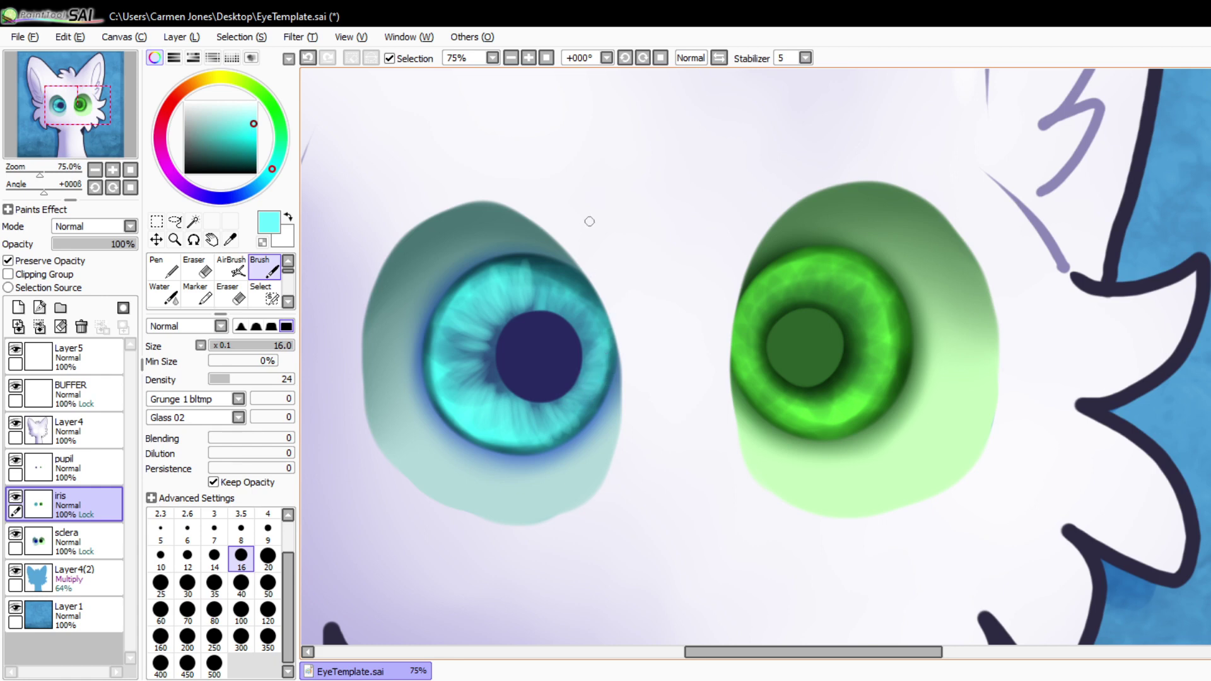
pyautogui.moveTo(543, 305)
pyautogui.mouseDown()
pyautogui.moveTo(538, 265)
pyautogui.moveTo(560, 314)
pyautogui.moveTo(592, 280)
pyautogui.moveTo(604, 303)
pyautogui.moveTo(542, 283)
pyautogui.mouseUp()
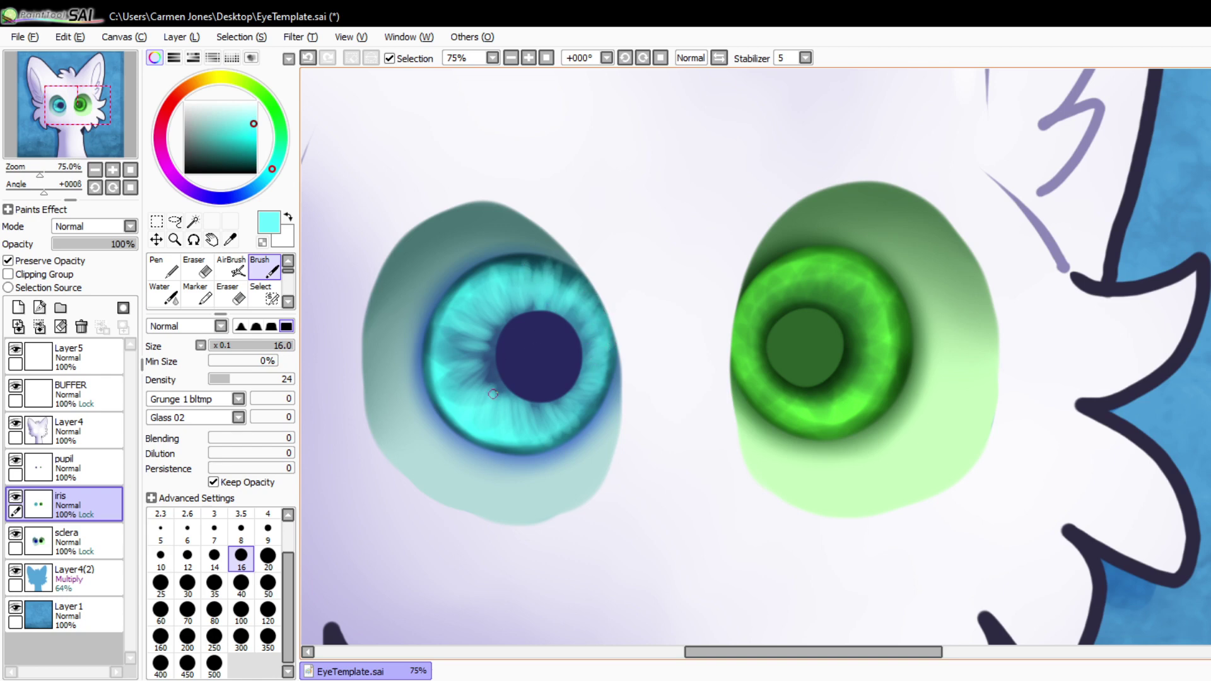
pyautogui.moveTo(461, 387)
pyautogui.mouseDown()
pyautogui.moveTo(489, 380)
pyautogui.moveTo(446, 373)
pyautogui.moveTo(431, 353)
pyautogui.moveTo(478, 343)
pyautogui.mouseUp()
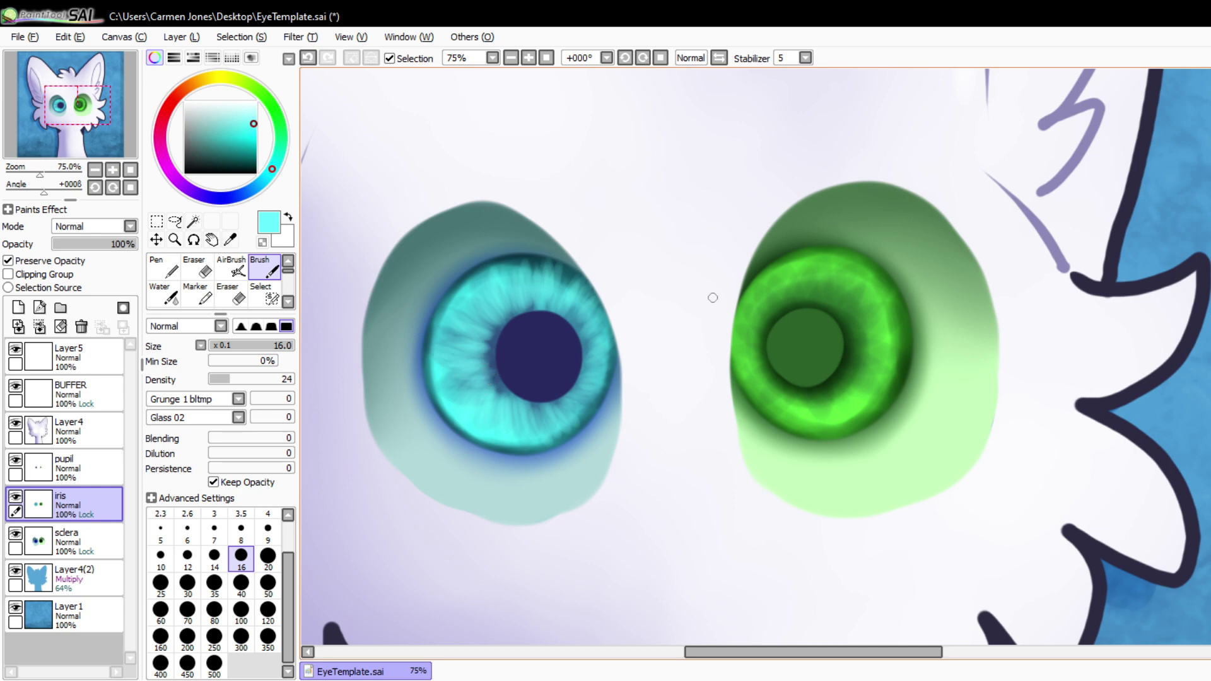
# - Select the left pupil on the pupil layer, shift it slightly, enlarge it with Transform, and clear the selection
pyautogui.click(63, 467)
pyautogui.click(157, 220)
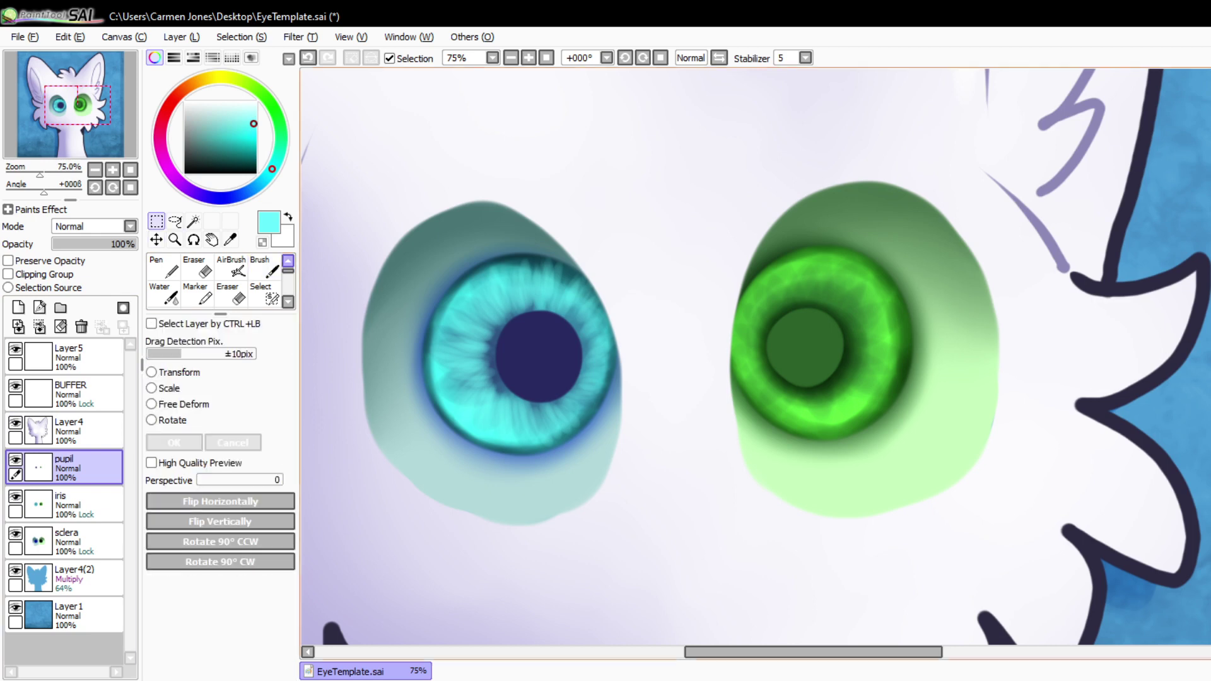
pyautogui.moveTo(499, 278); pyautogui.dragTo(638, 432)
pyautogui.moveTo(540, 356); pyautogui.dragTo(533, 357)
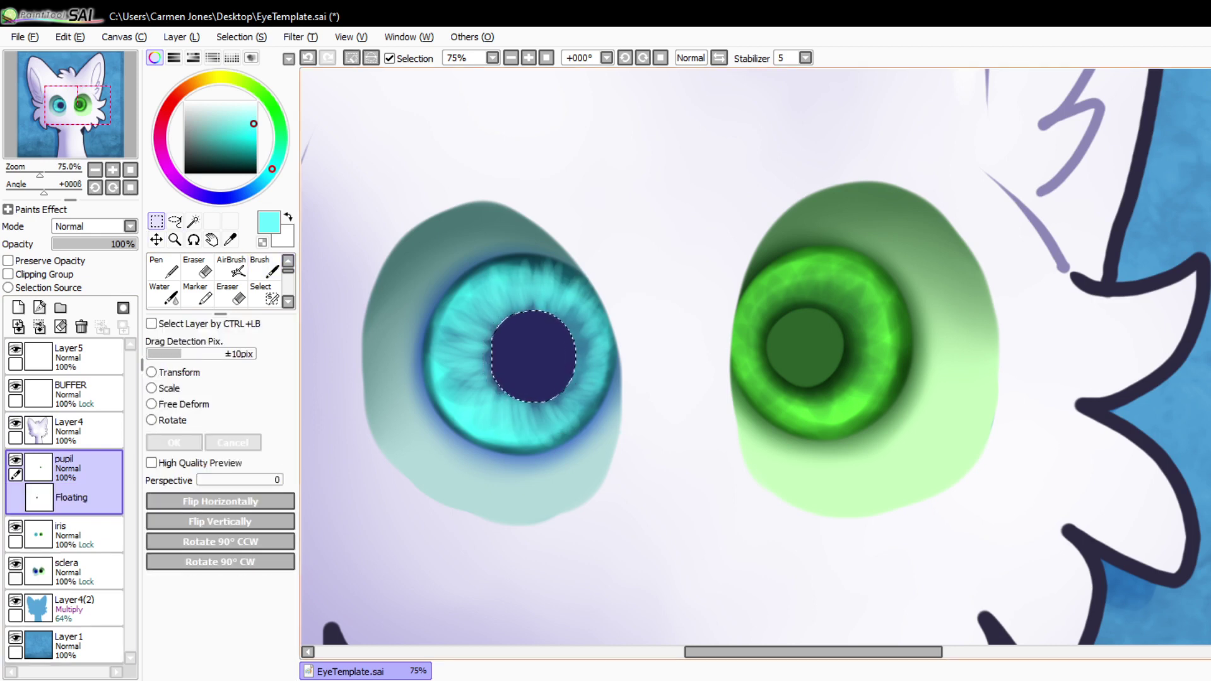
pyautogui.hotkey('ctrl', 't')
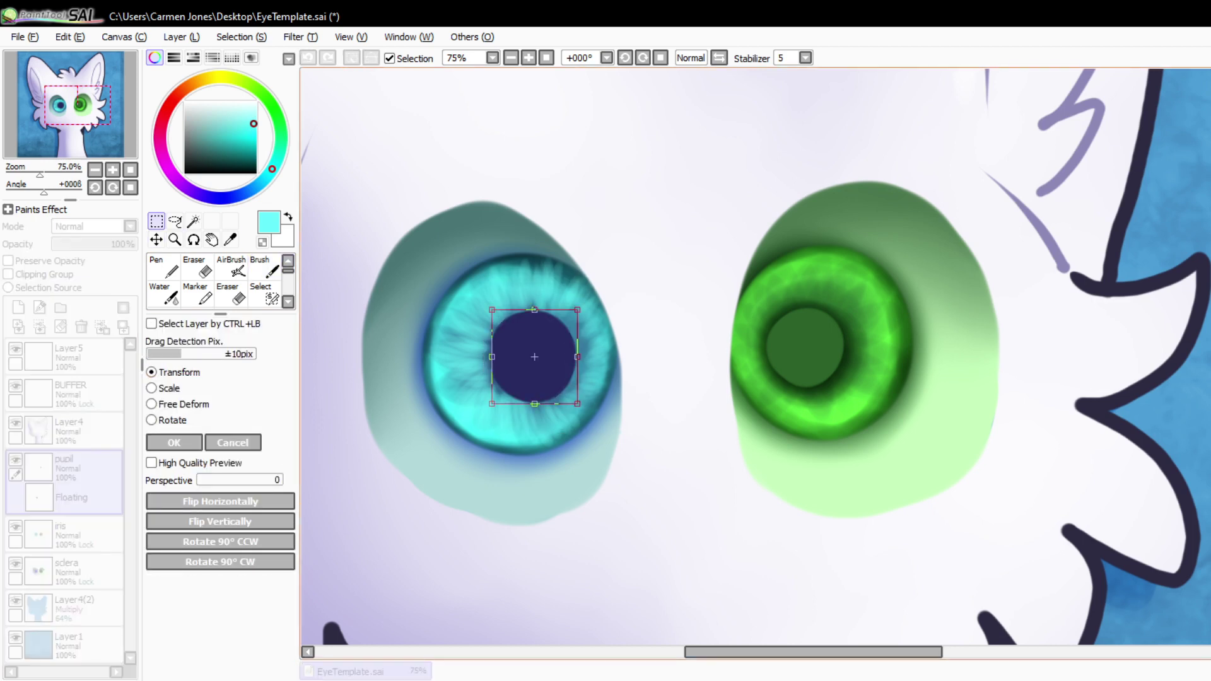
pyautogui.moveTo(576, 309); pyautogui.dragTo(591, 302)
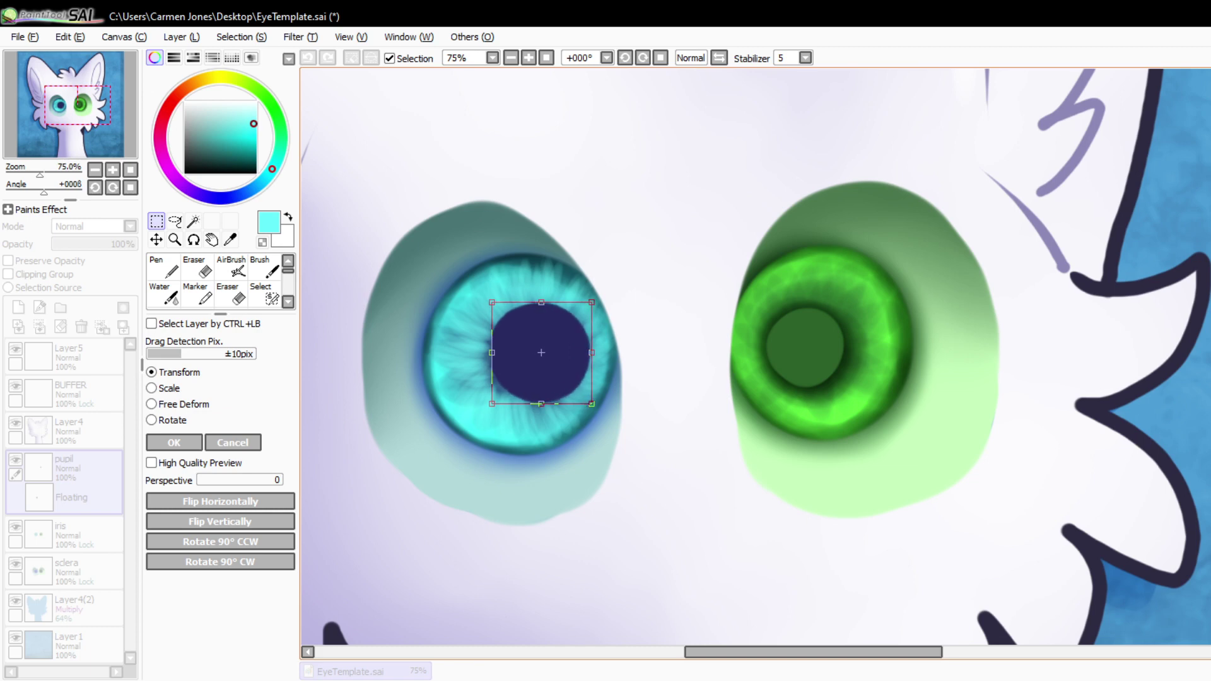
pyautogui.press('Return')
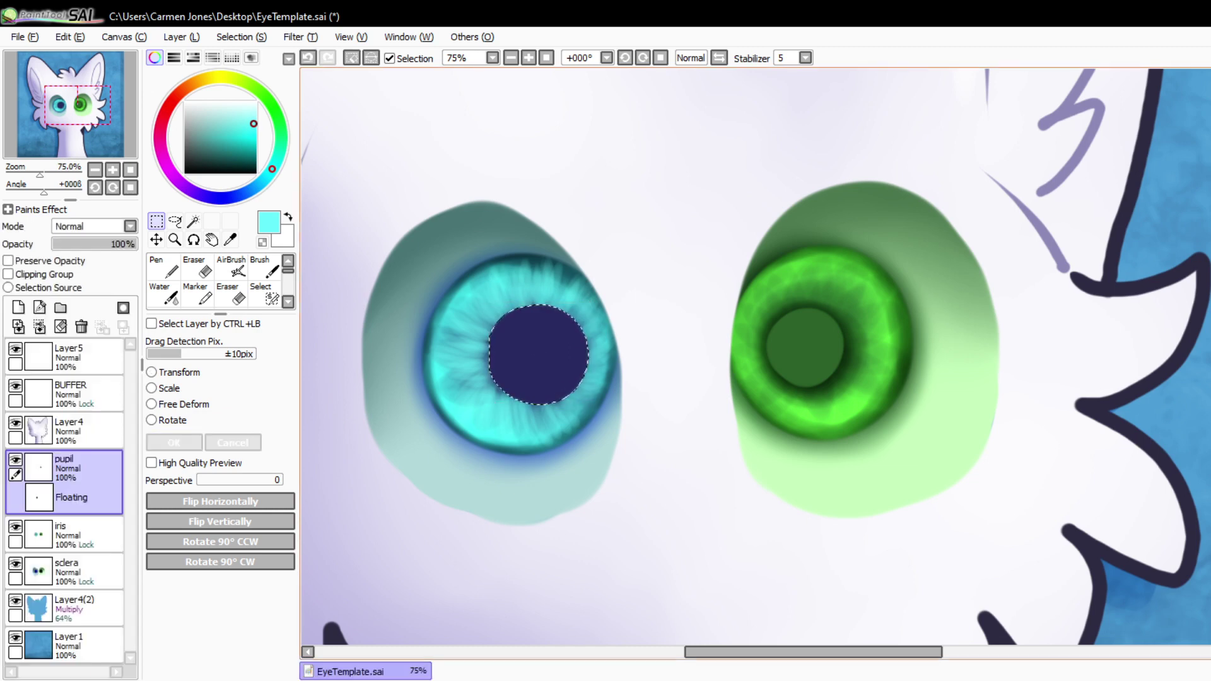
pyautogui.hotkey('ctrl', 'd')
# - Return to the iris layer and set the Brush to size 8.1 with a slightly darker, bluer cyan
pyautogui.click(83, 505)
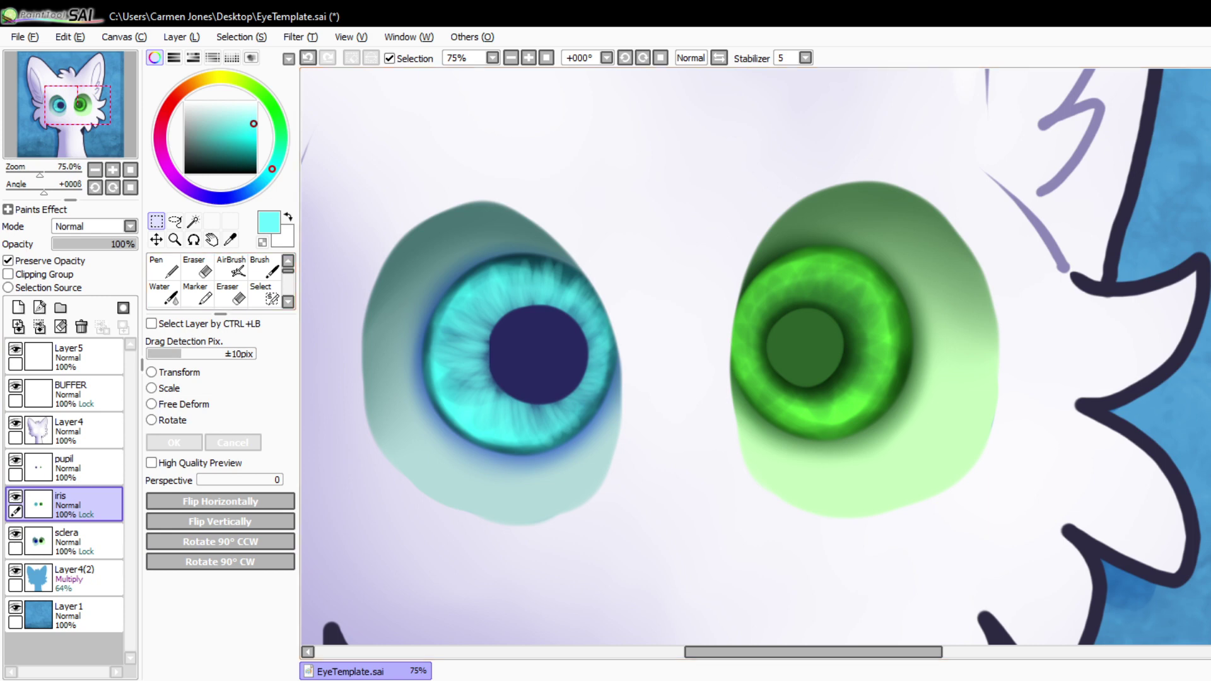
pyautogui.click(270, 268)
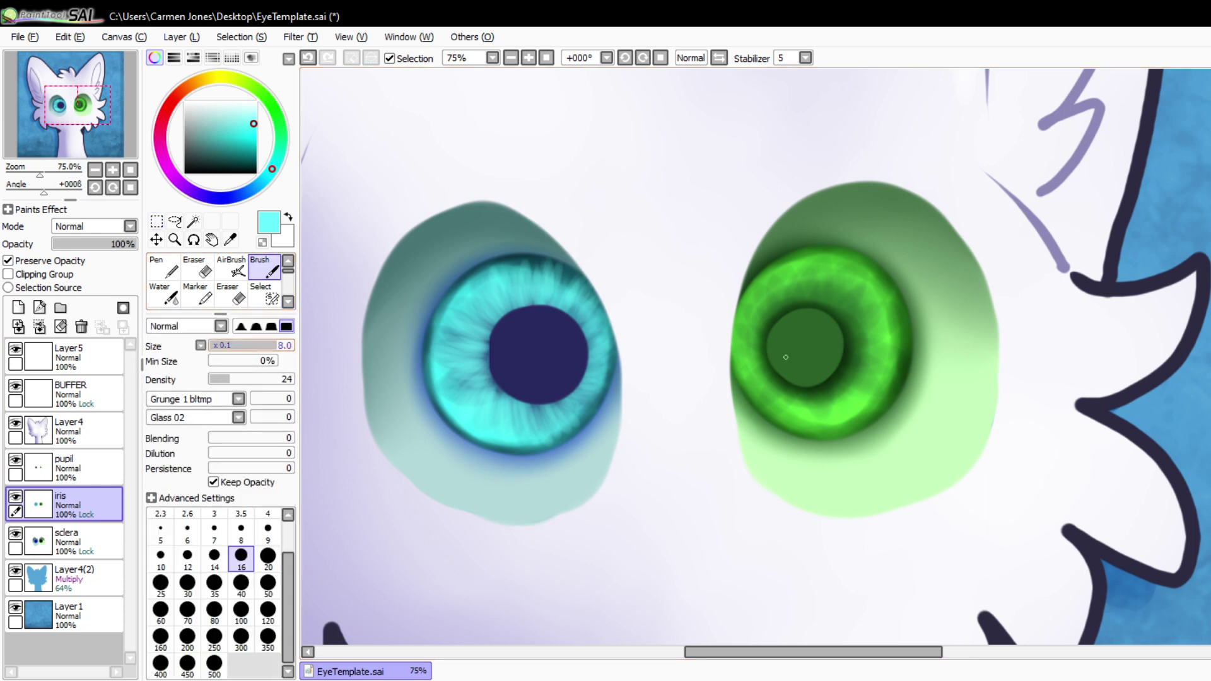
pyautogui.click(278, 346)
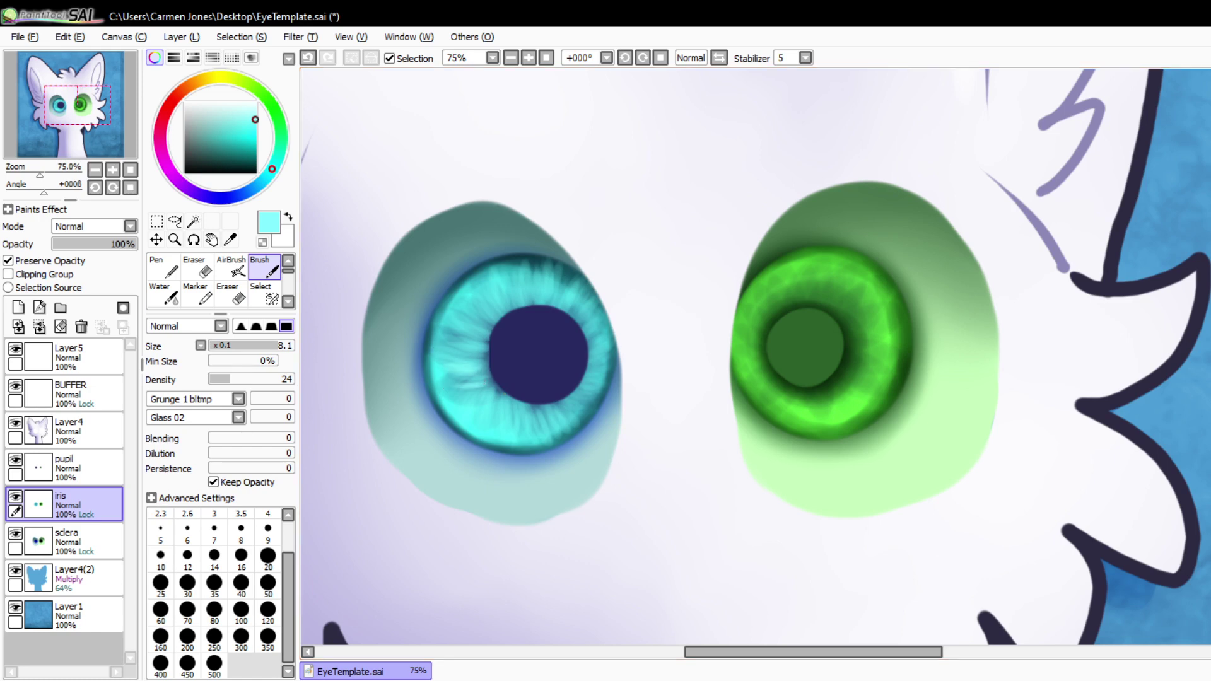
pyautogui.moveTo(255, 119)
pyautogui.mouseDown()
pyautogui.moveTo(201, 149)
pyautogui.moveTo(224, 164)
pyautogui.moveTo(247, 135)
pyautogui.moveTo(253, 187)
pyautogui.moveTo(235, 195)
pyautogui.moveTo(269, 172)
pyautogui.mouseUp()
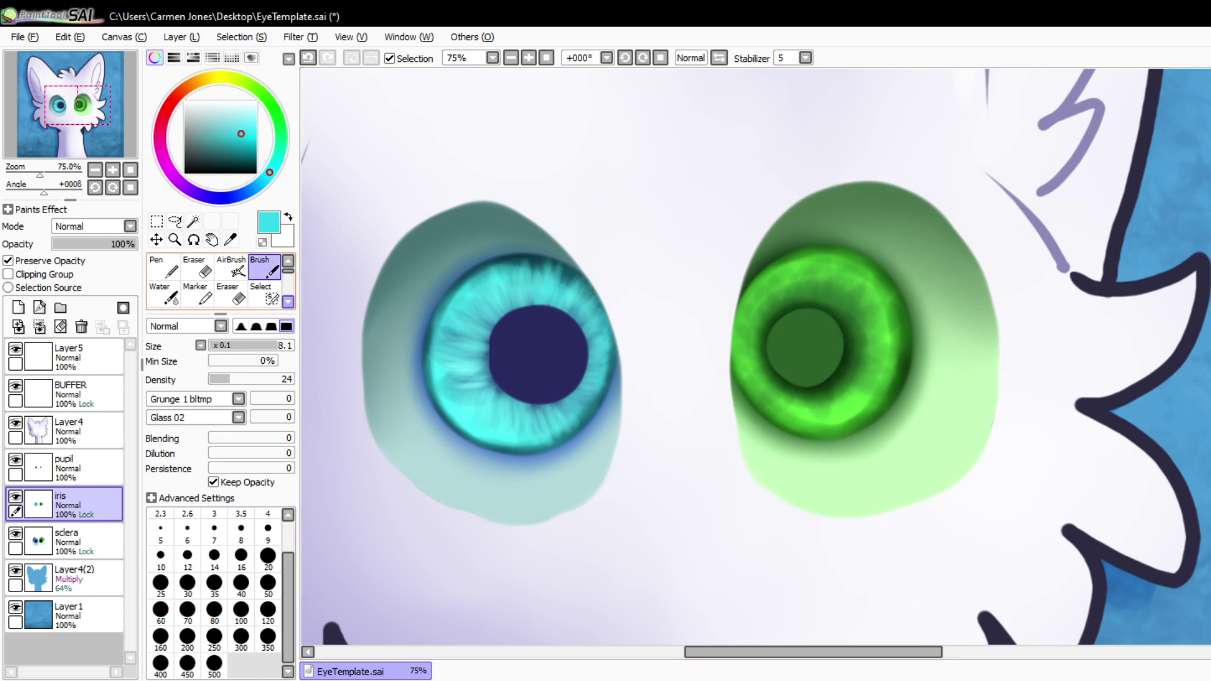
# - Shade the left iris around the pupil and along its rim in dark teal with the AirBrush in Multiply mode
pyautogui.click(228, 157)
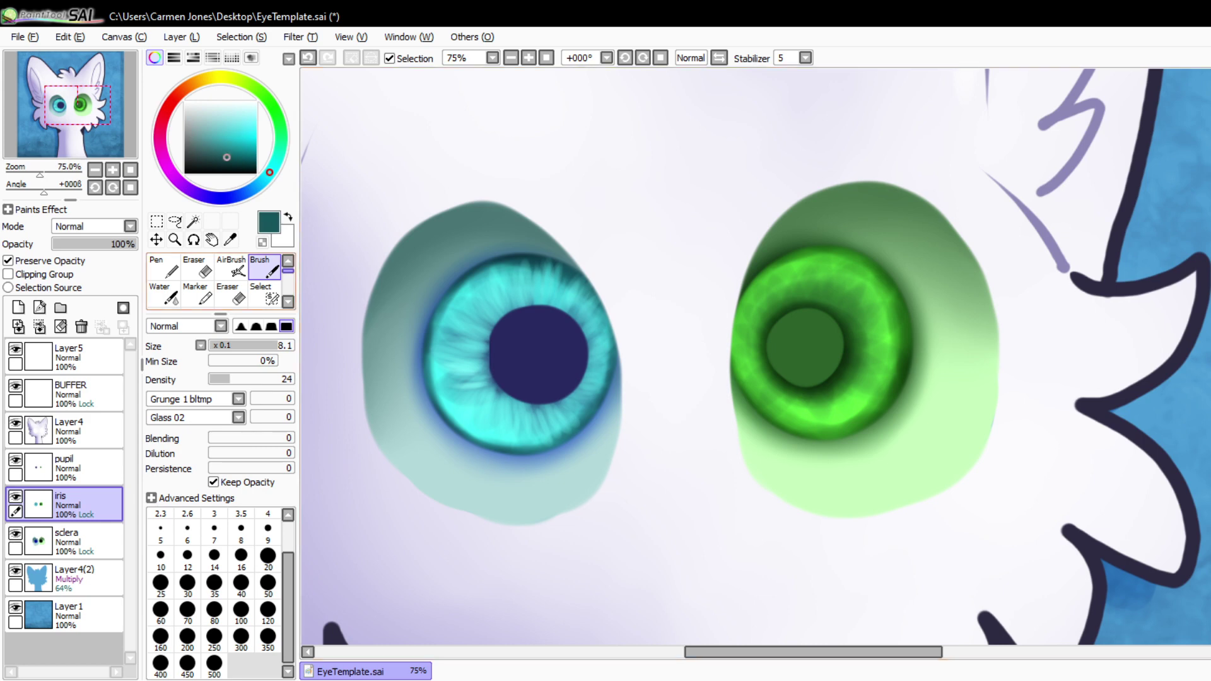
pyautogui.click(230, 268)
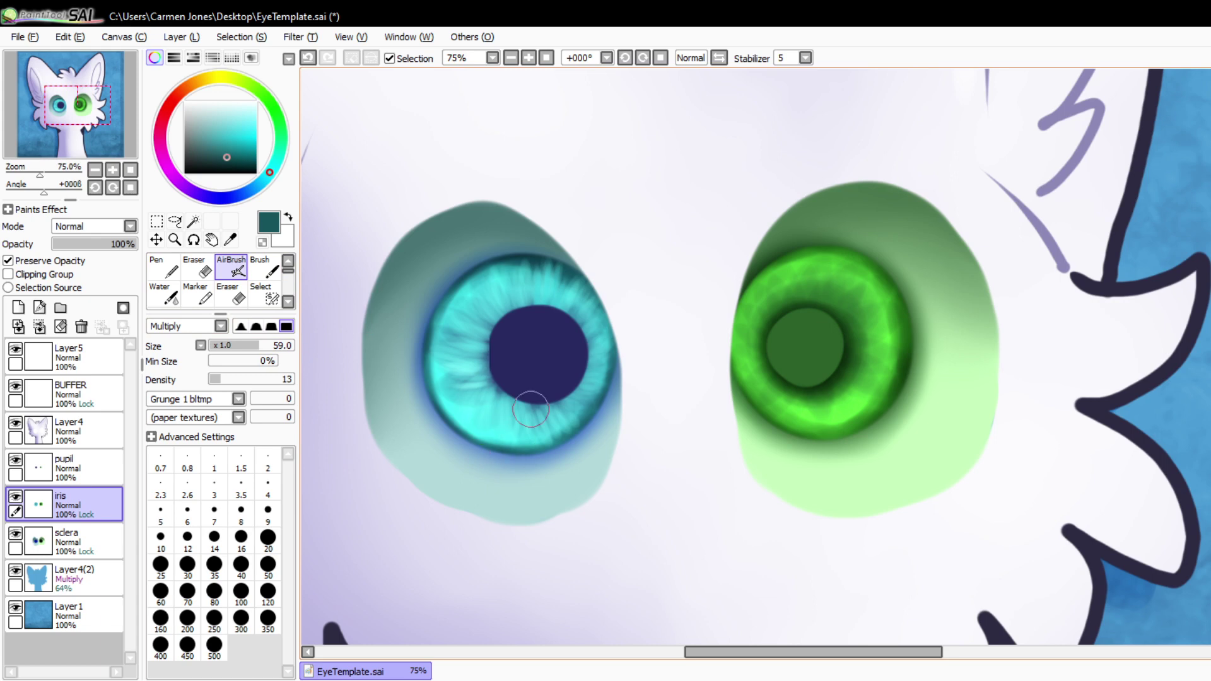
pyautogui.moveTo(541, 325)
pyautogui.mouseDown()
pyautogui.moveTo(504, 356)
pyautogui.moveTo(518, 388)
pyautogui.moveTo(562, 373)
pyautogui.moveTo(578, 345)
pyautogui.moveTo(529, 317)
pyautogui.moveTo(493, 332)
pyautogui.moveTo(516, 386)
pyautogui.moveTo(552, 396)
pyautogui.moveTo(571, 451)
pyautogui.moveTo(435, 400)
pyautogui.moveTo(442, 295)
pyautogui.moveTo(550, 246)
pyautogui.moveTo(629, 318)
pyautogui.moveTo(567, 453)
pyautogui.moveTo(461, 445)
pyautogui.moveTo(477, 459)
pyautogui.moveTo(594, 418)
pyautogui.moveTo(595, 280)
pyautogui.moveTo(465, 285)
pyautogui.moveTo(471, 455)
pyautogui.mouseUp()
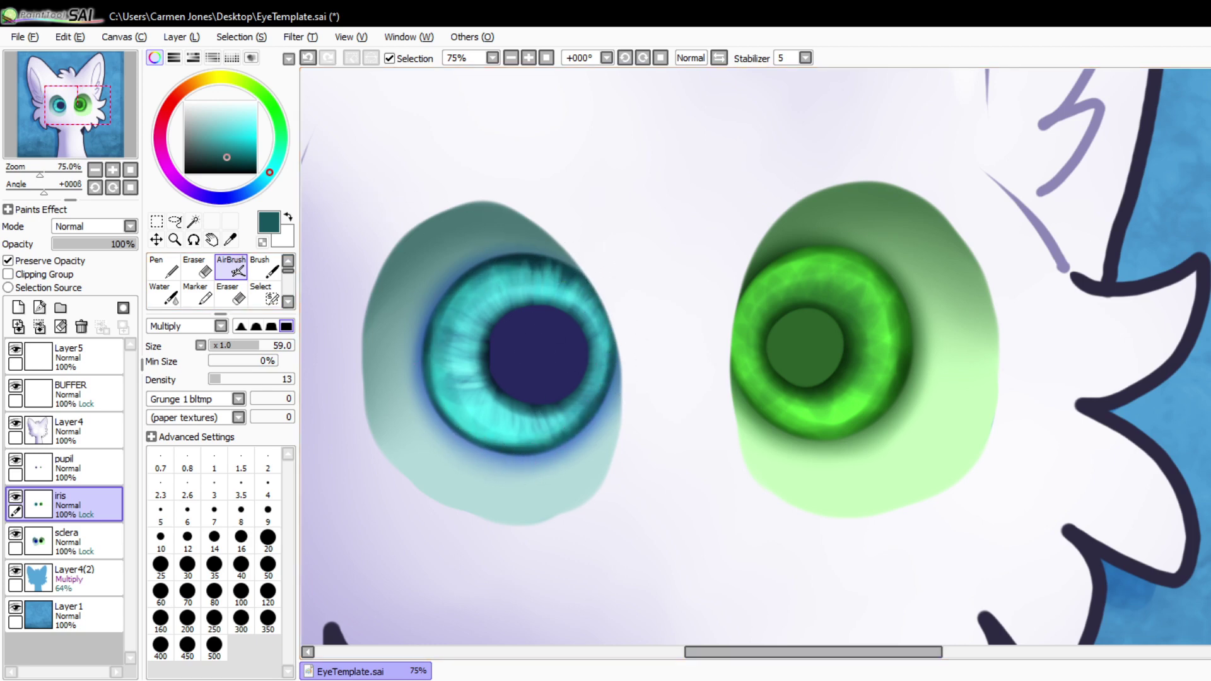
# - Paint fine light green streaks radiating around the right pupil toward the iris's rim with the Brush at size 8.1
pyautogui.moveTo(725, 652); pyautogui.dragTo(748, 652)
pyautogui.click(268, 101)
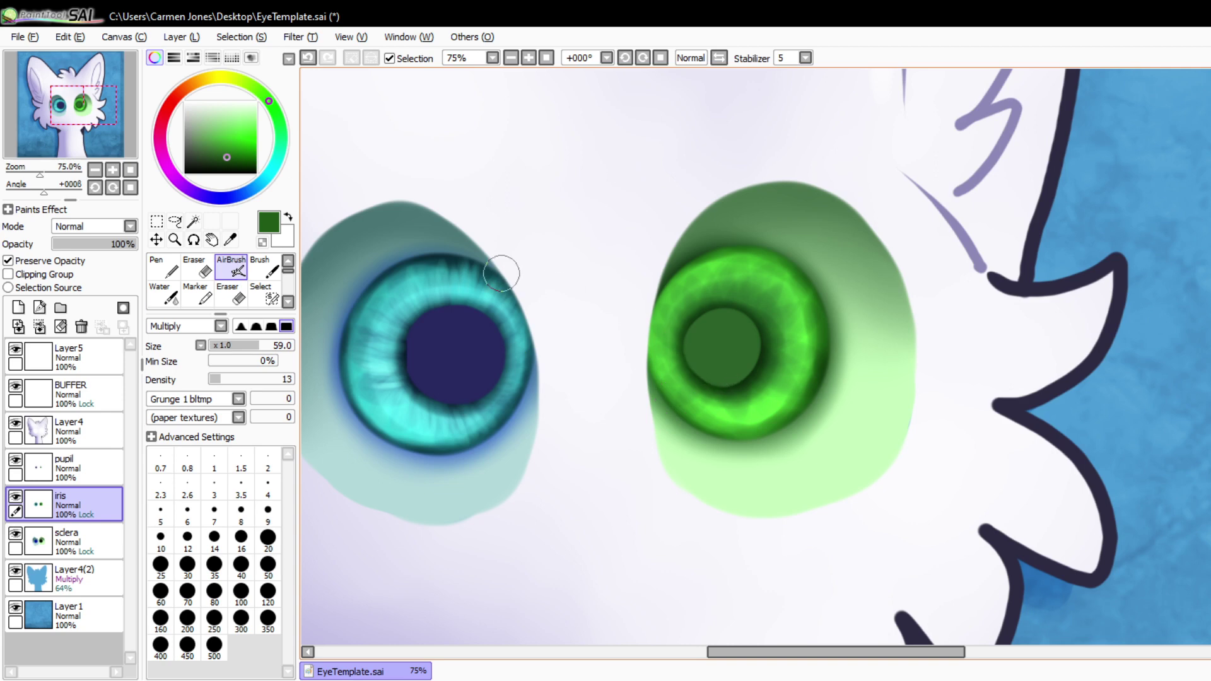
pyautogui.moveTo(247, 130); pyautogui.dragTo(253, 130)
pyautogui.click(264, 267)
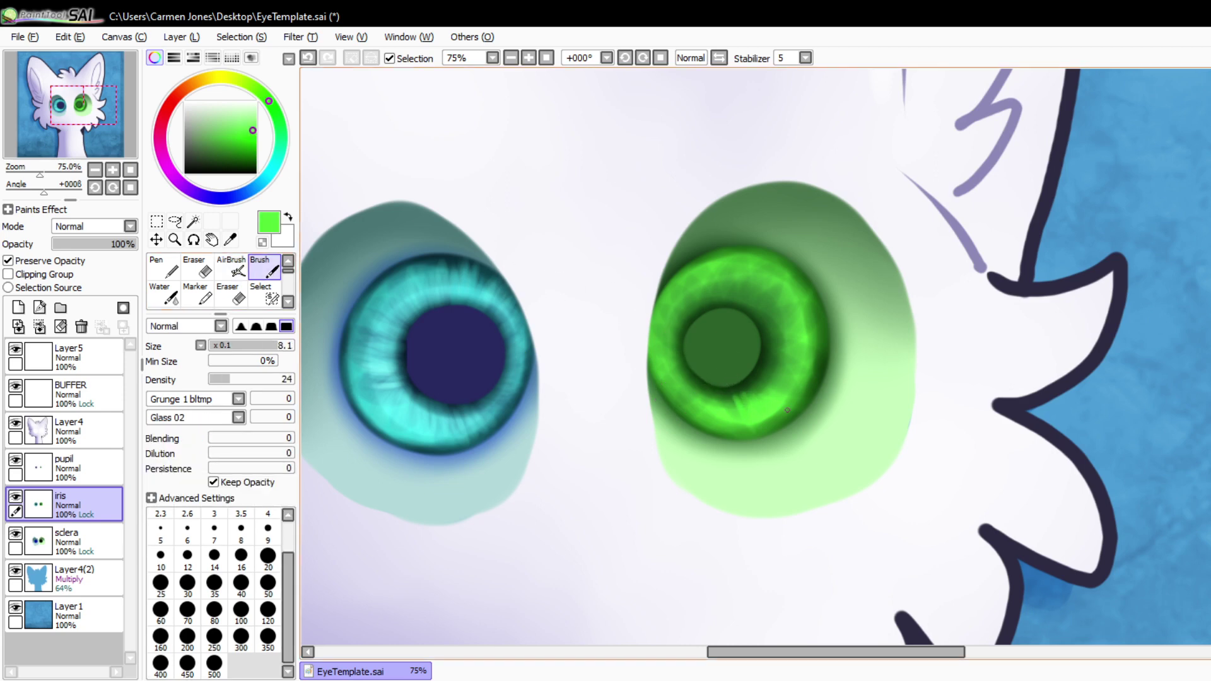
pyautogui.click(253, 125)
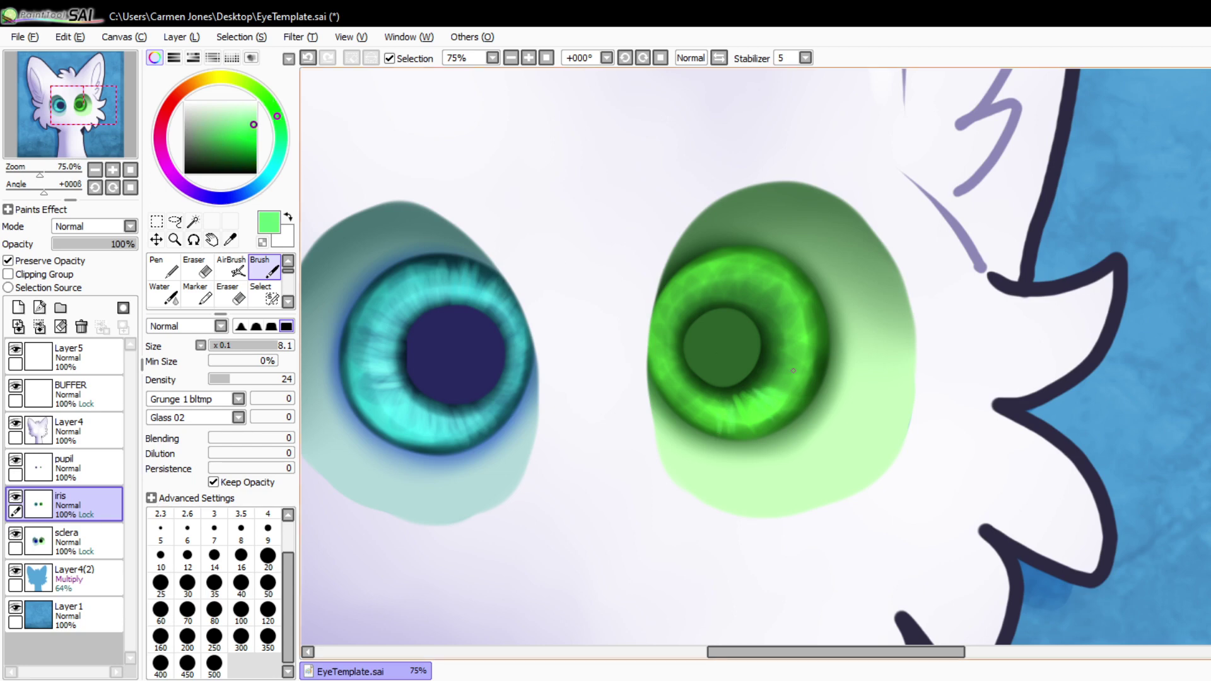
pyautogui.moveTo(766, 377)
pyautogui.mouseDown()
pyautogui.moveTo(791, 389)
pyautogui.moveTo(818, 353)
pyautogui.mouseUp()
pyautogui.moveTo(770, 362)
pyautogui.mouseDown()
pyautogui.moveTo(824, 344)
pyautogui.moveTo(804, 292)
pyautogui.mouseUp()
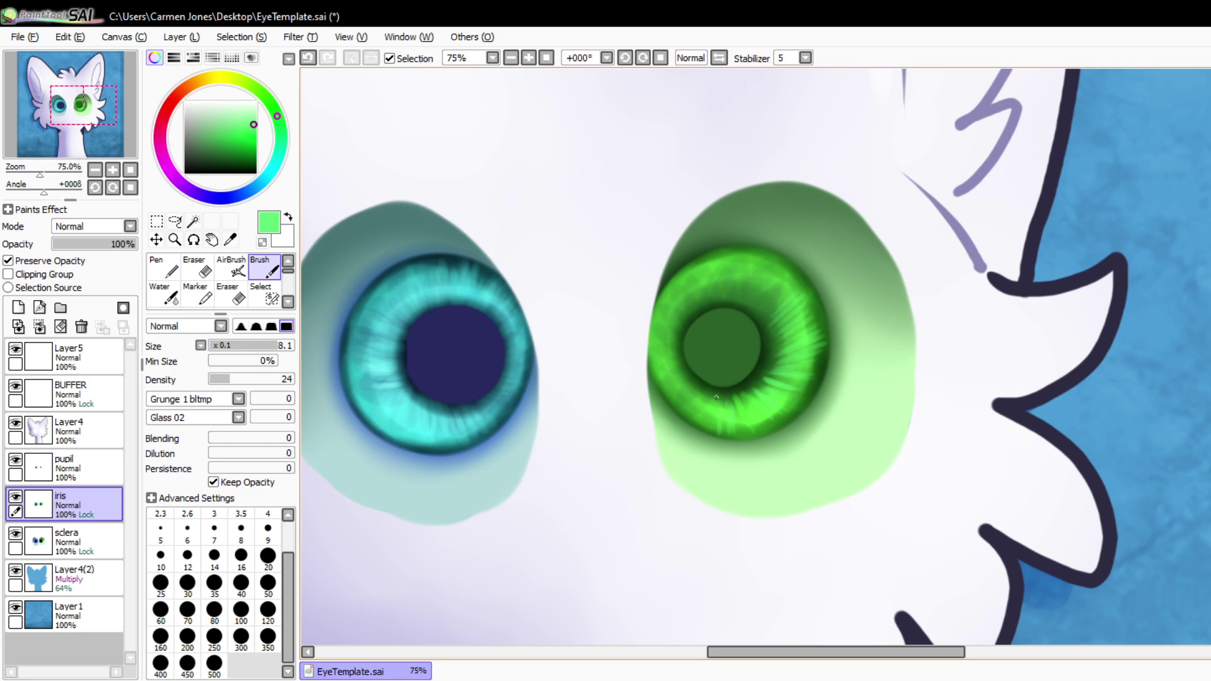
pyautogui.moveTo(701, 399)
pyautogui.mouseDown()
pyautogui.moveTo(679, 413)
pyautogui.moveTo(694, 381)
pyautogui.moveTo(656, 335)
pyautogui.mouseUp()
pyautogui.moveTo(677, 338)
pyautogui.mouseDown()
pyautogui.moveTo(649, 322)
pyautogui.moveTo(650, 310)
pyautogui.moveTo(685, 316)
pyautogui.moveTo(679, 285)
pyautogui.mouseUp()
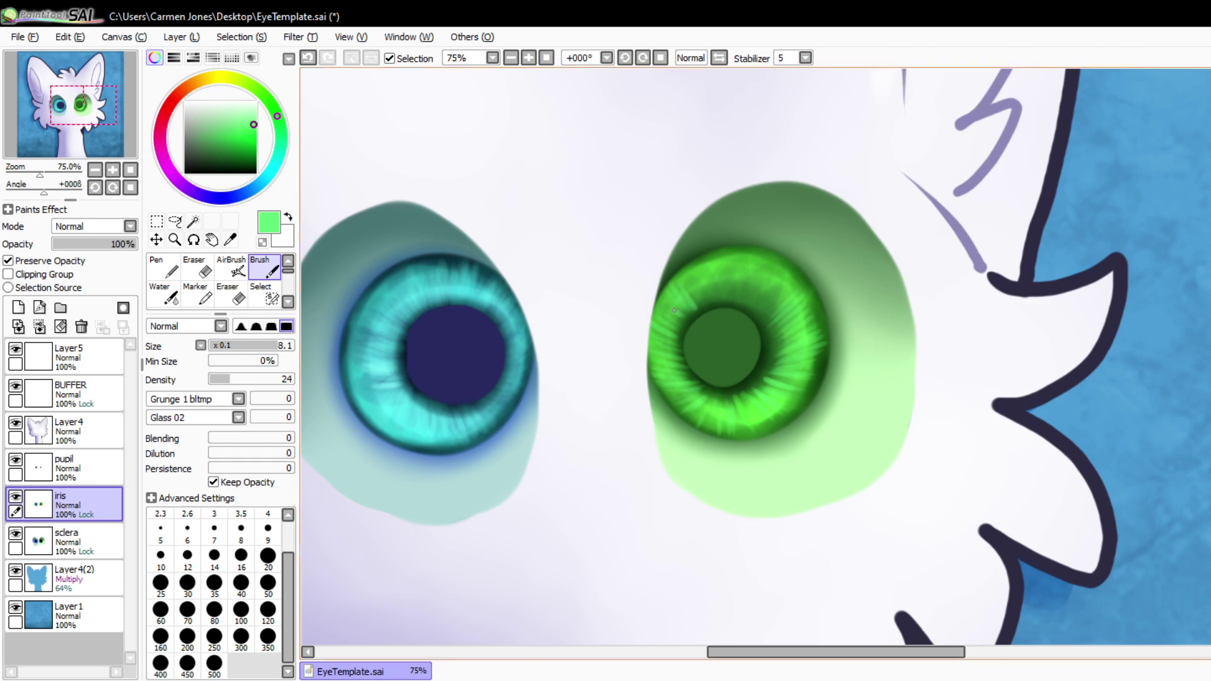
pyautogui.moveTo(699, 304)
pyautogui.mouseDown()
pyautogui.moveTo(695, 270)
pyautogui.moveTo(707, 301)
pyautogui.moveTo(741, 269)
pyautogui.mouseUp()
pyautogui.moveTo(751, 299)
pyautogui.mouseDown()
pyautogui.moveTo(756, 263)
pyautogui.moveTo(771, 266)
pyautogui.mouseUp()
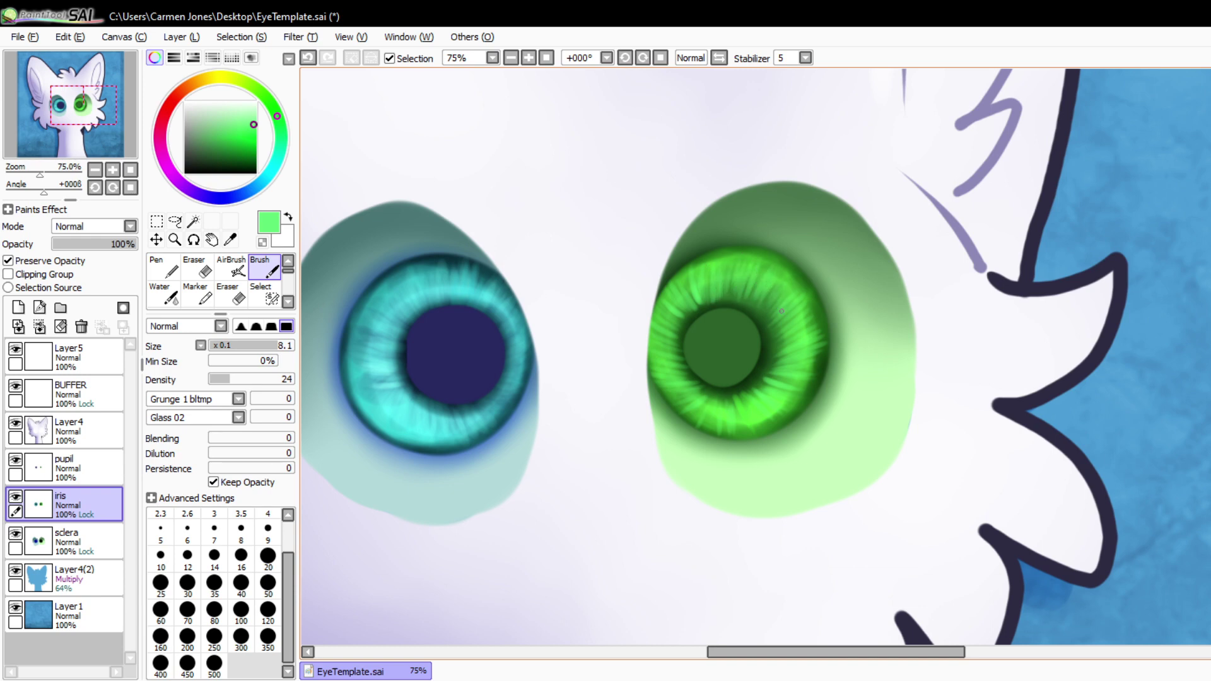
# - Switch to the Blur tool at size 48 and soften the streaks at the right iris's upper left
pyautogui.click(287, 301)
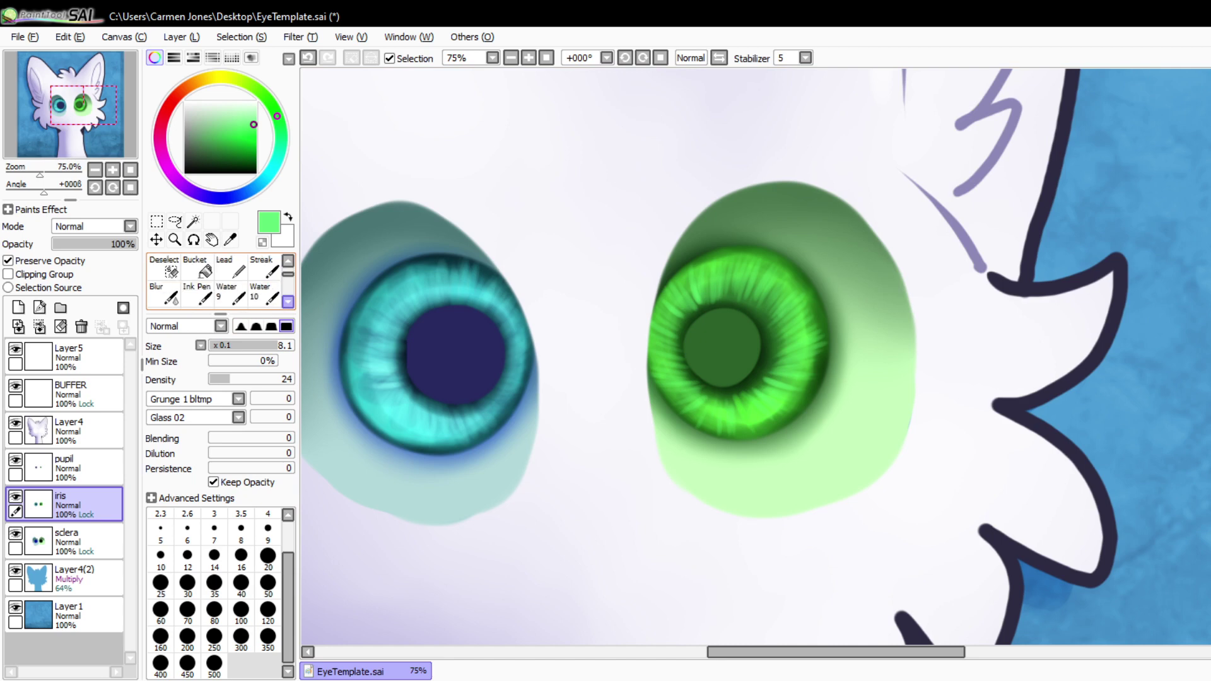
pyautogui.click(288, 261)
pyautogui.click(287, 260)
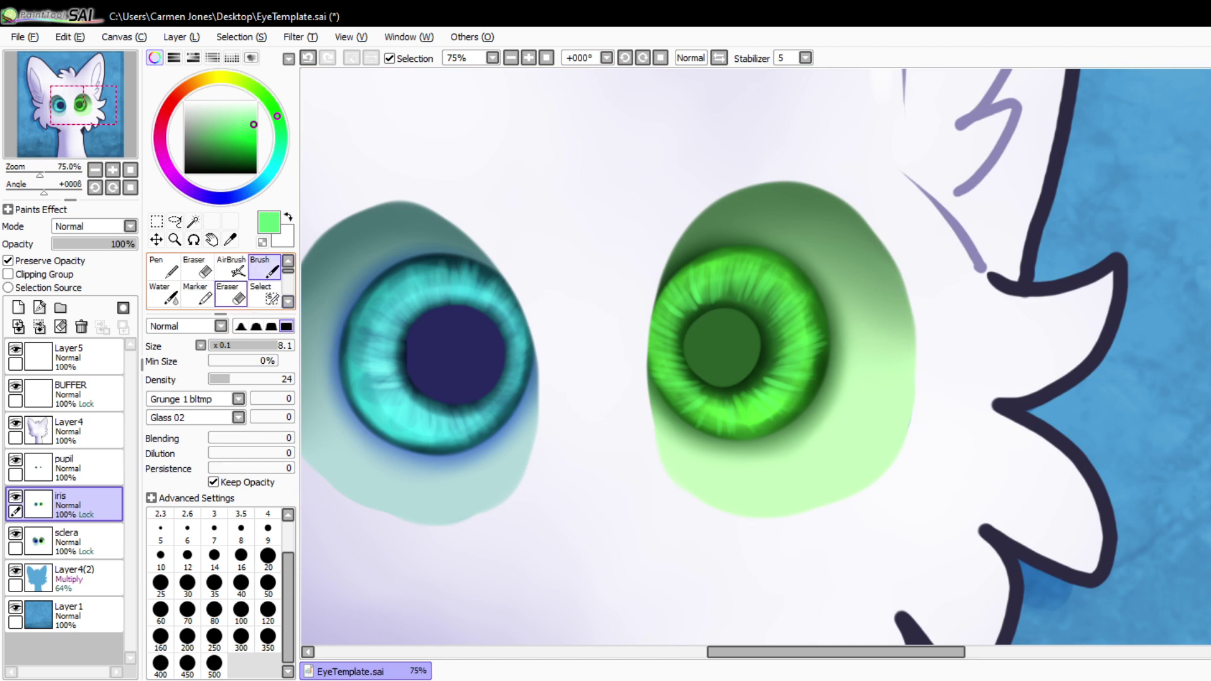
pyautogui.click(288, 302)
pyautogui.scroll(-1, 288, 301)
pyautogui.click(163, 295)
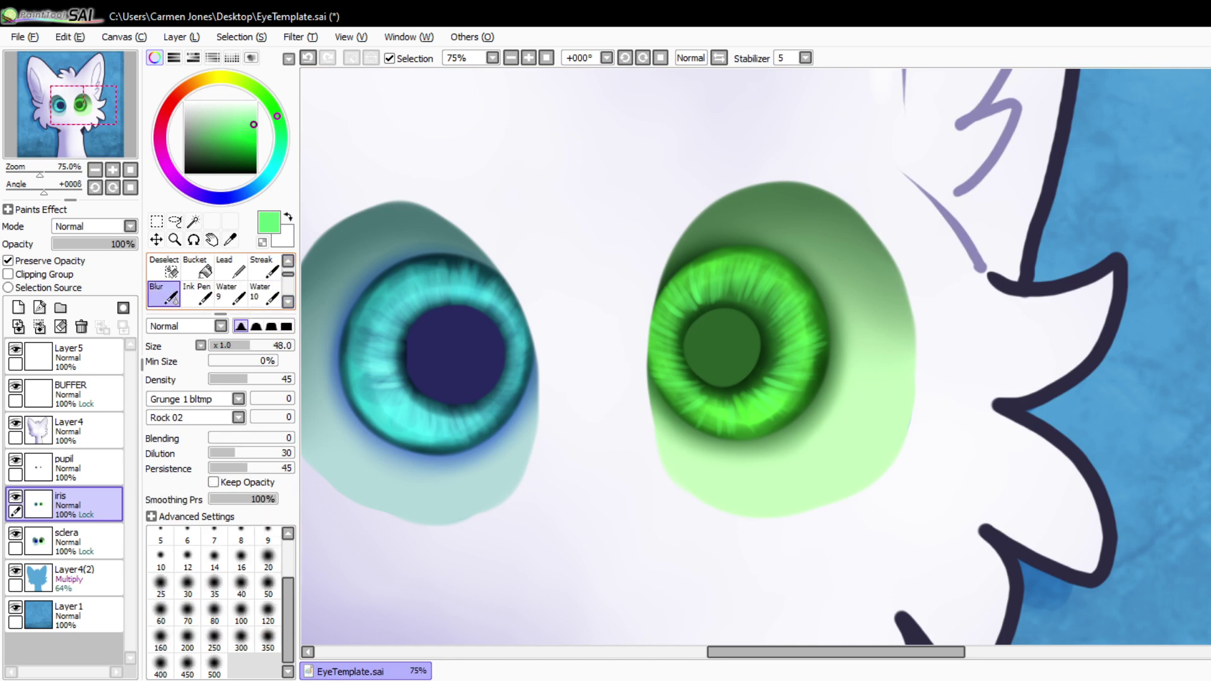
pyautogui.moveTo(662, 309); pyautogui.dragTo(717, 275)
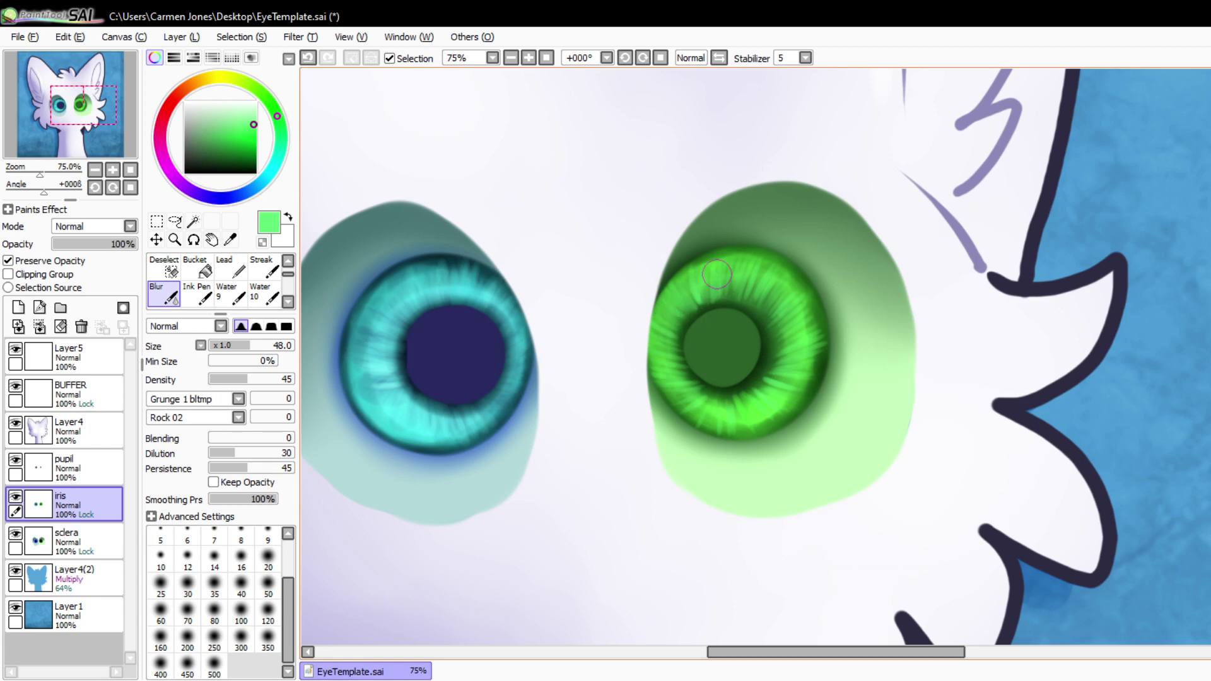
# - Blur the streaks all around the green iris so they blend smoothly into its base colour
pyautogui.click(510, 58)
pyautogui.click(528, 57)
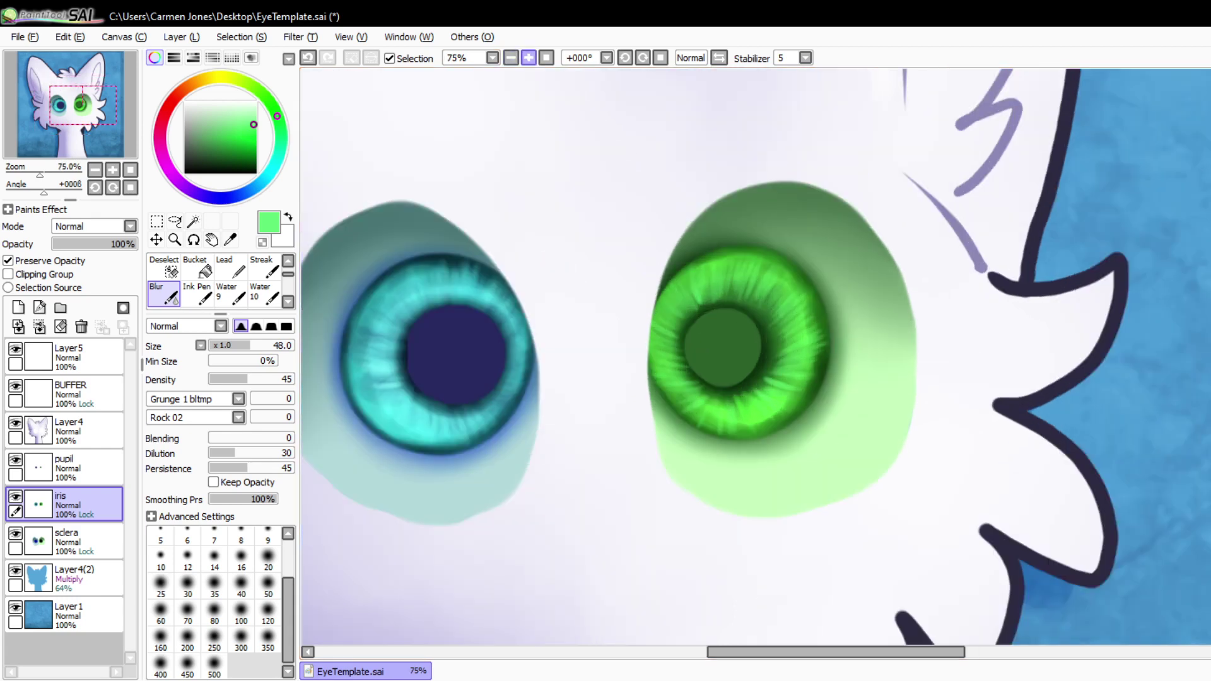
pyautogui.click(528, 58)
pyautogui.click(528, 58)
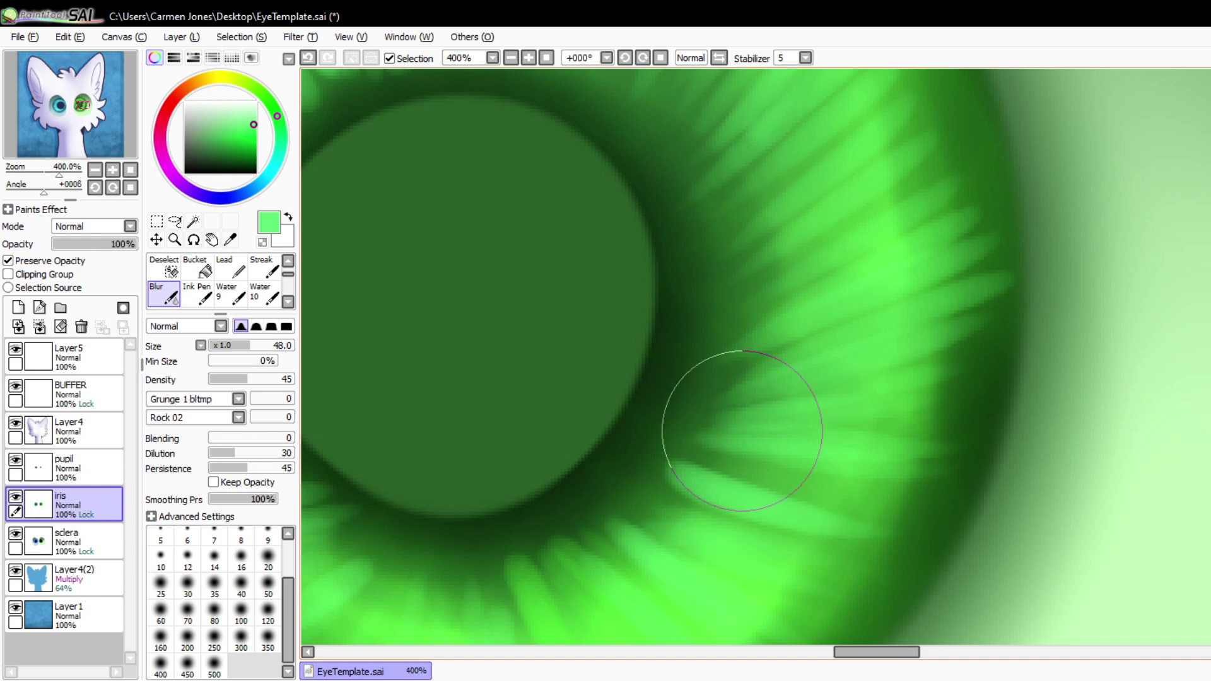
pyautogui.click(511, 57)
pyautogui.click(511, 57)
pyautogui.click(510, 58)
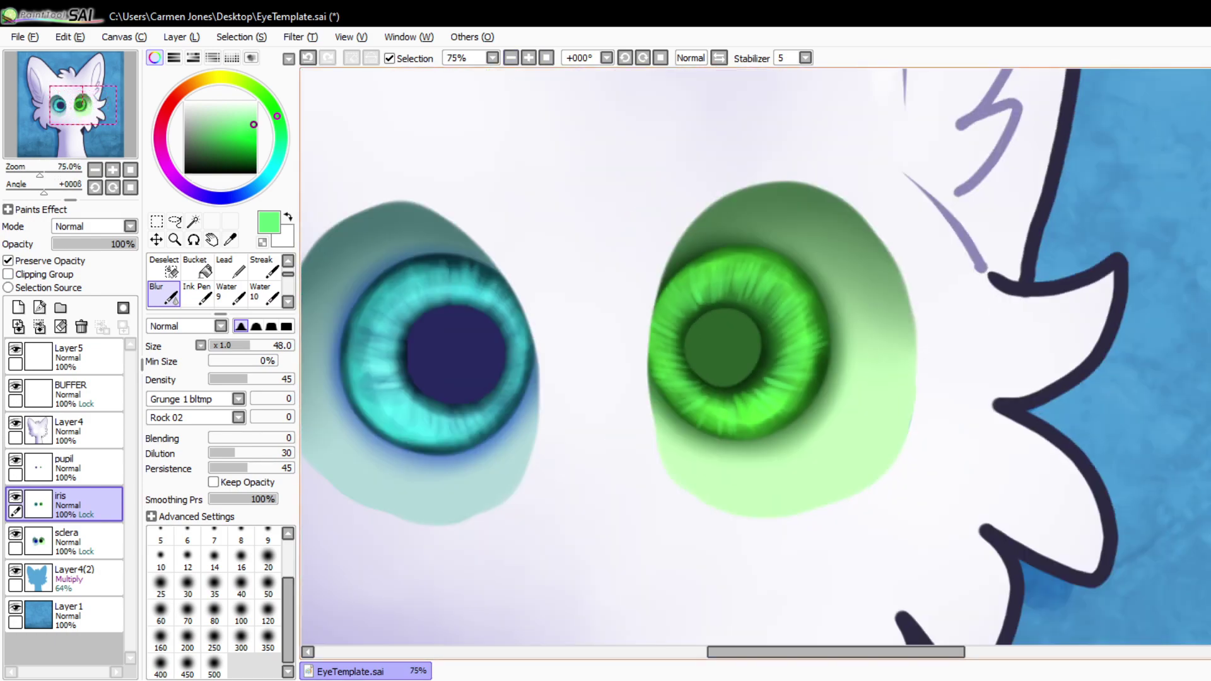
pyautogui.click(511, 58)
pyautogui.click(510, 57)
pyautogui.click(511, 58)
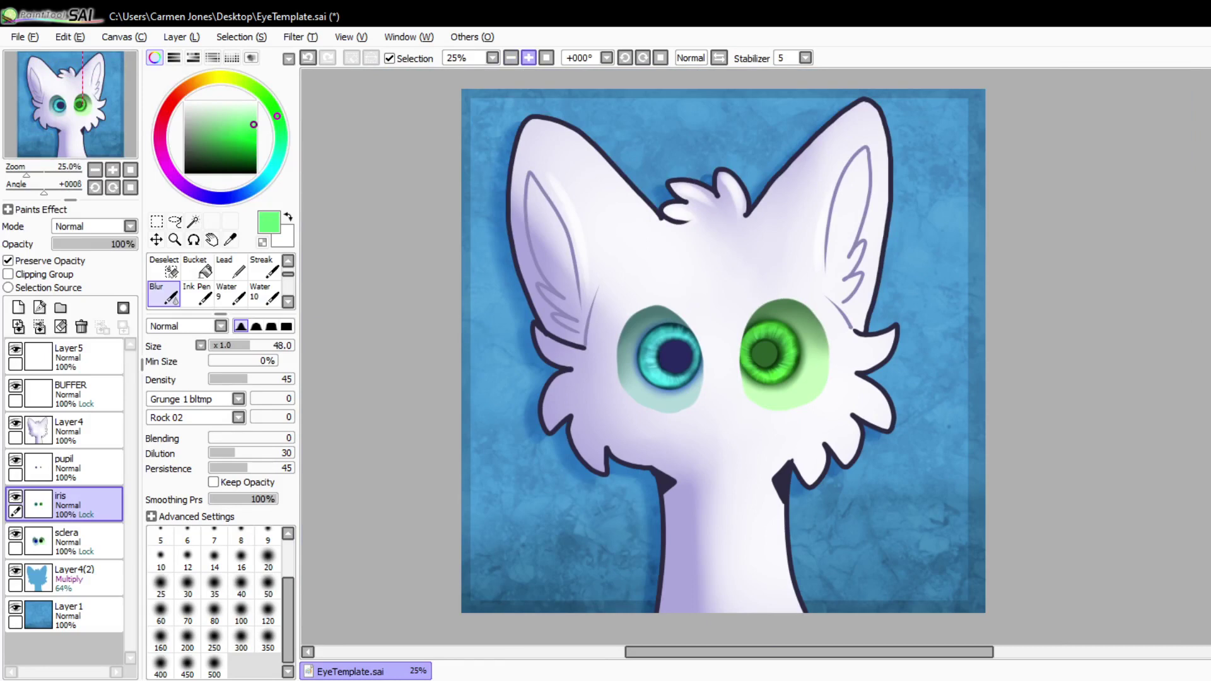
pyautogui.click(529, 57)
pyautogui.click(528, 57)
pyautogui.click(529, 57)
pyautogui.click(529, 57)
pyautogui.click(529, 57)
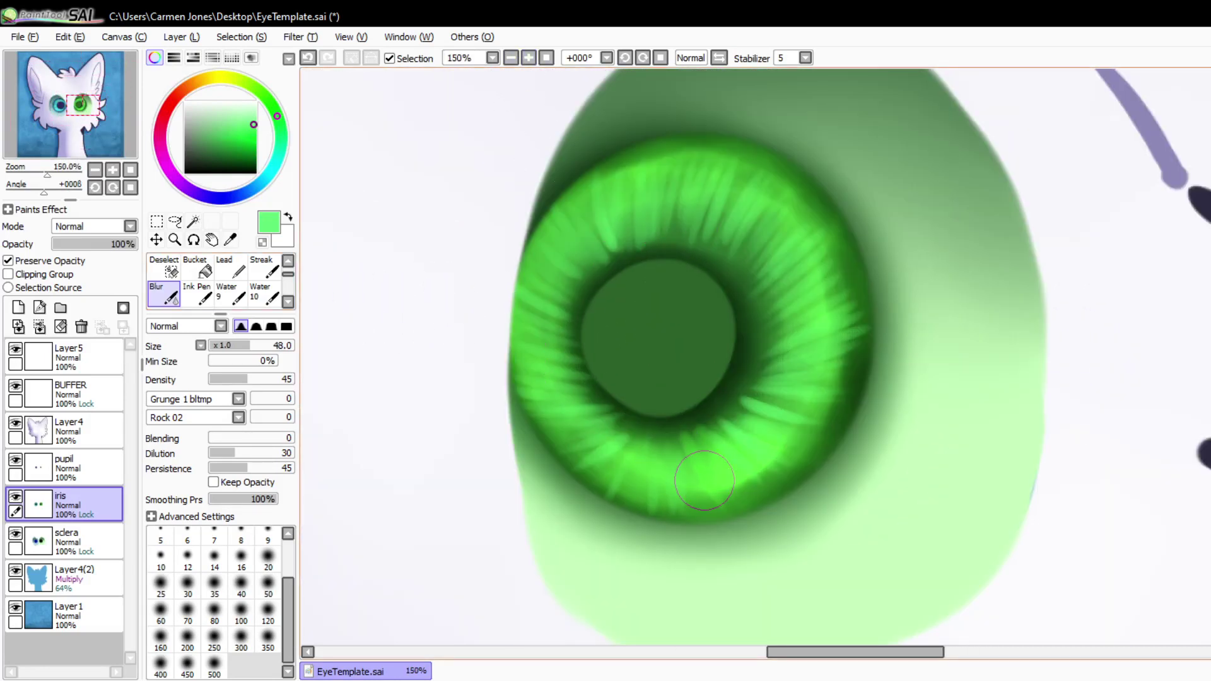
pyautogui.moveTo(704, 480)
pyautogui.mouseDown()
pyautogui.moveTo(809, 411)
pyautogui.moveTo(820, 339)
pyautogui.moveTo(793, 257)
pyautogui.mouseUp()
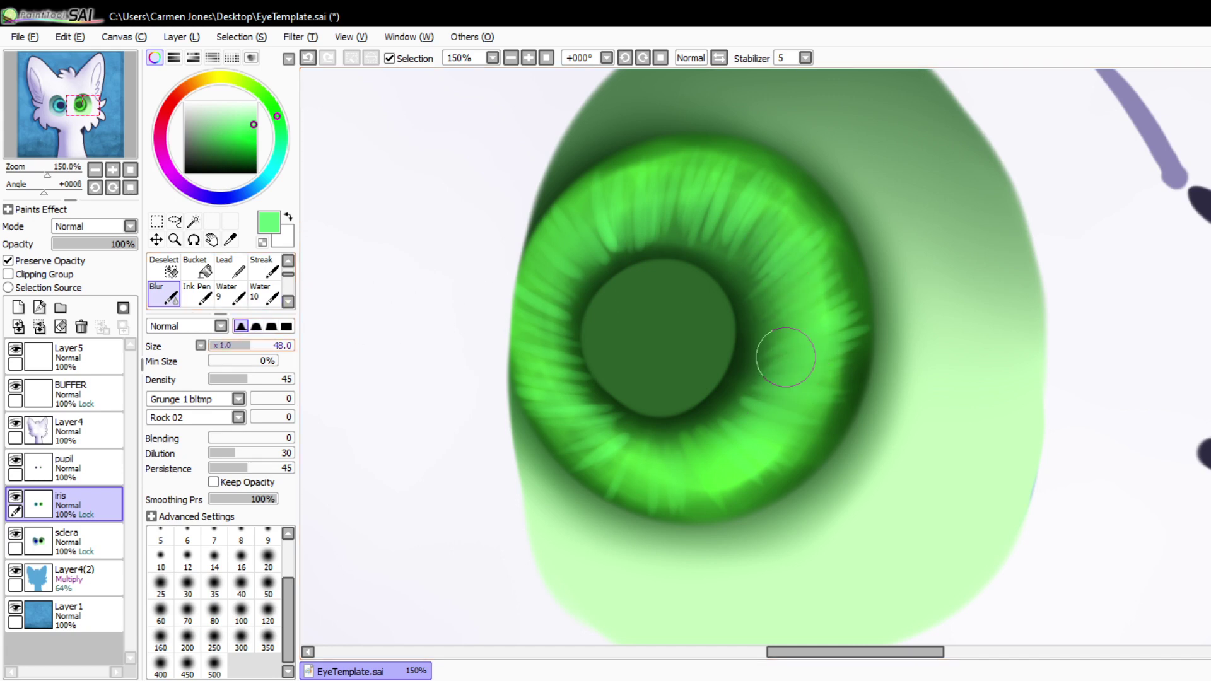
pyautogui.moveTo(555, 426)
pyautogui.mouseDown()
pyautogui.moveTo(633, 463)
pyautogui.moveTo(659, 446)
pyautogui.moveTo(661, 456)
pyautogui.moveTo(615, 429)
pyautogui.moveTo(562, 433)
pyautogui.moveTo(560, 393)
pyautogui.moveTo(520, 369)
pyautogui.moveTo(519, 310)
pyautogui.moveTo(559, 224)
pyautogui.moveTo(680, 214)
pyautogui.moveTo(779, 291)
pyautogui.mouseUp()
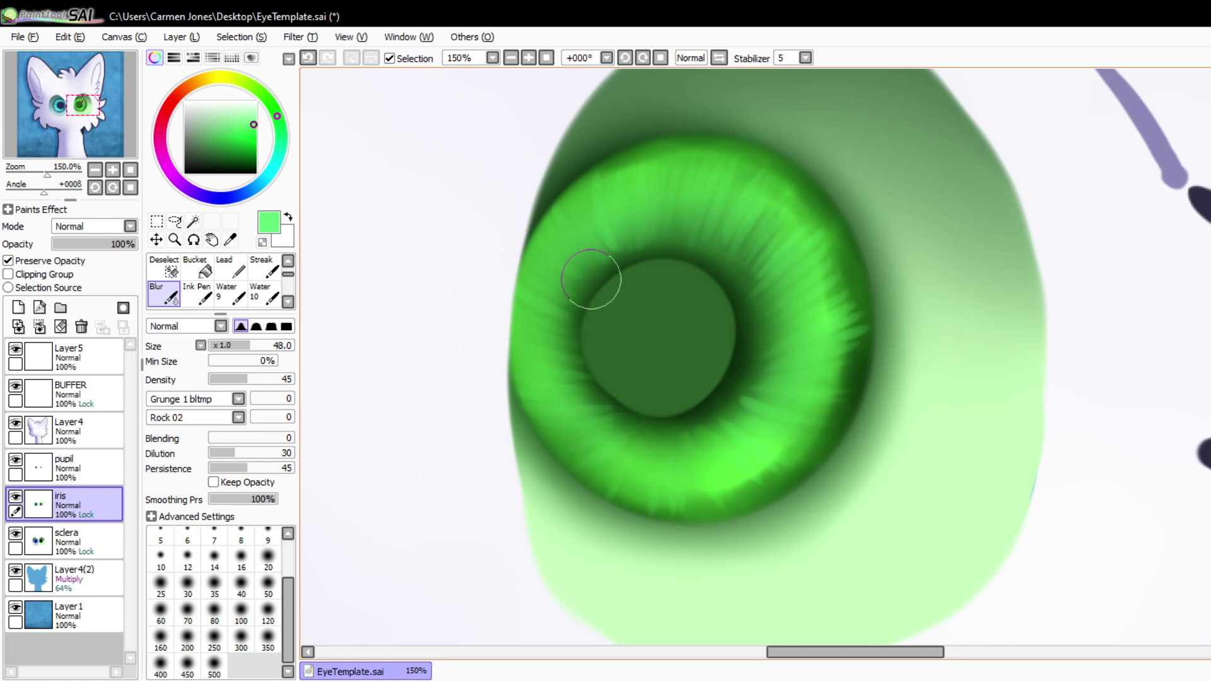
# - Soften the streaks along the upper part of the left cyan iris with the Blur tool
pyautogui.moveTo(855, 651); pyautogui.dragTo(785, 651)
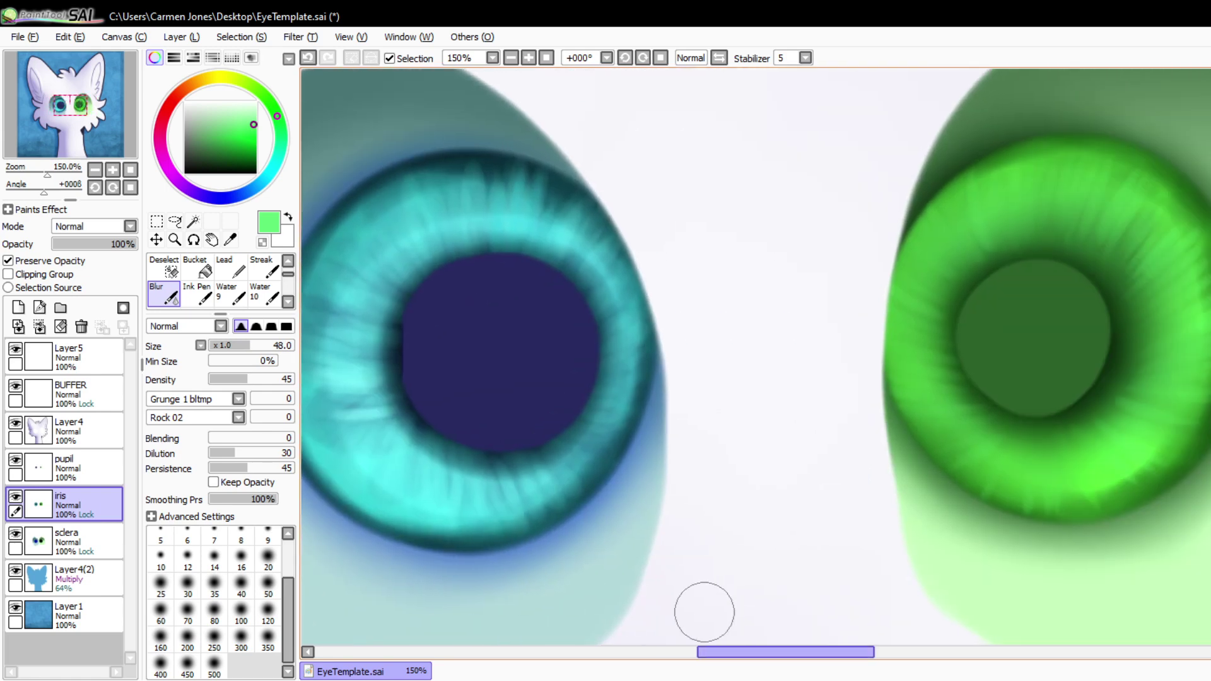
pyautogui.moveTo(424, 224)
pyautogui.mouseDown()
pyautogui.moveTo(496, 175)
pyautogui.moveTo(567, 215)
pyautogui.moveTo(625, 330)
pyautogui.moveTo(619, 433)
pyautogui.moveTo(557, 483)
pyautogui.moveTo(475, 507)
pyautogui.moveTo(365, 488)
pyautogui.moveTo(312, 376)
pyautogui.moveTo(372, 224)
pyautogui.moveTo(459, 183)
pyautogui.moveTo(592, 171)
pyautogui.mouseUp()
pyautogui.click(510, 57)
pyautogui.click(511, 58)
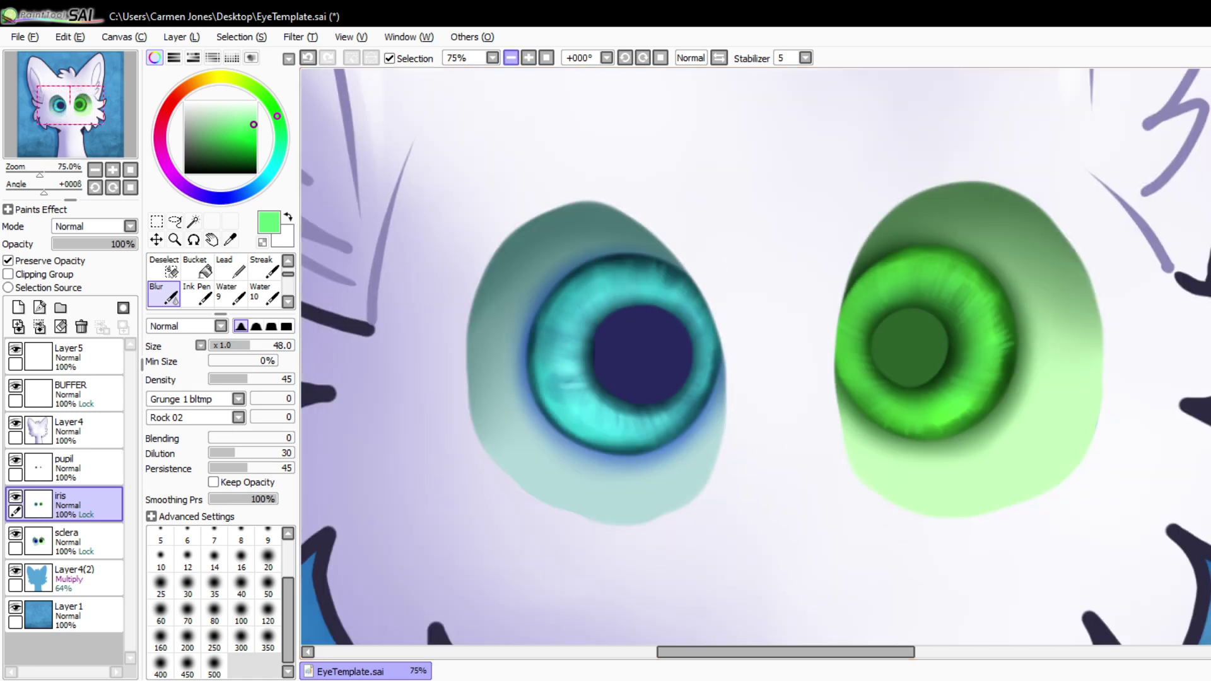
pyautogui.click(510, 57)
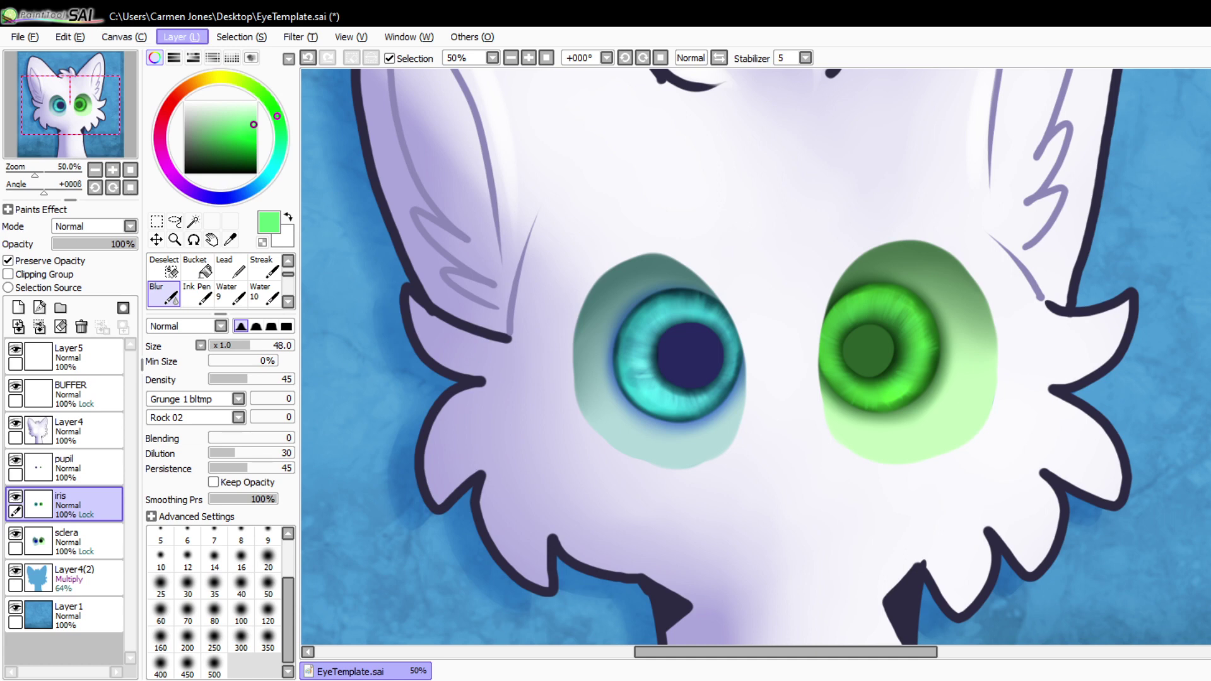
# - Duplicate the iris layer and darken both irises on the copy with a colour adjustment filter
pyautogui.click(205, 99)
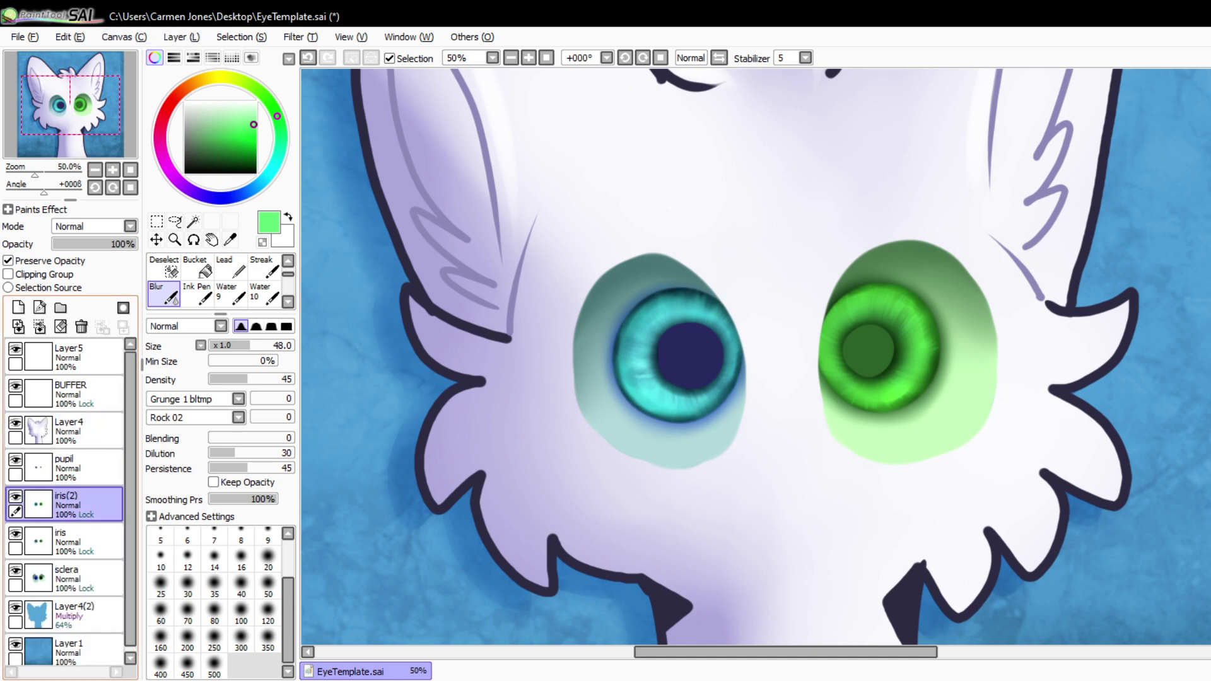
pyautogui.click(301, 37)
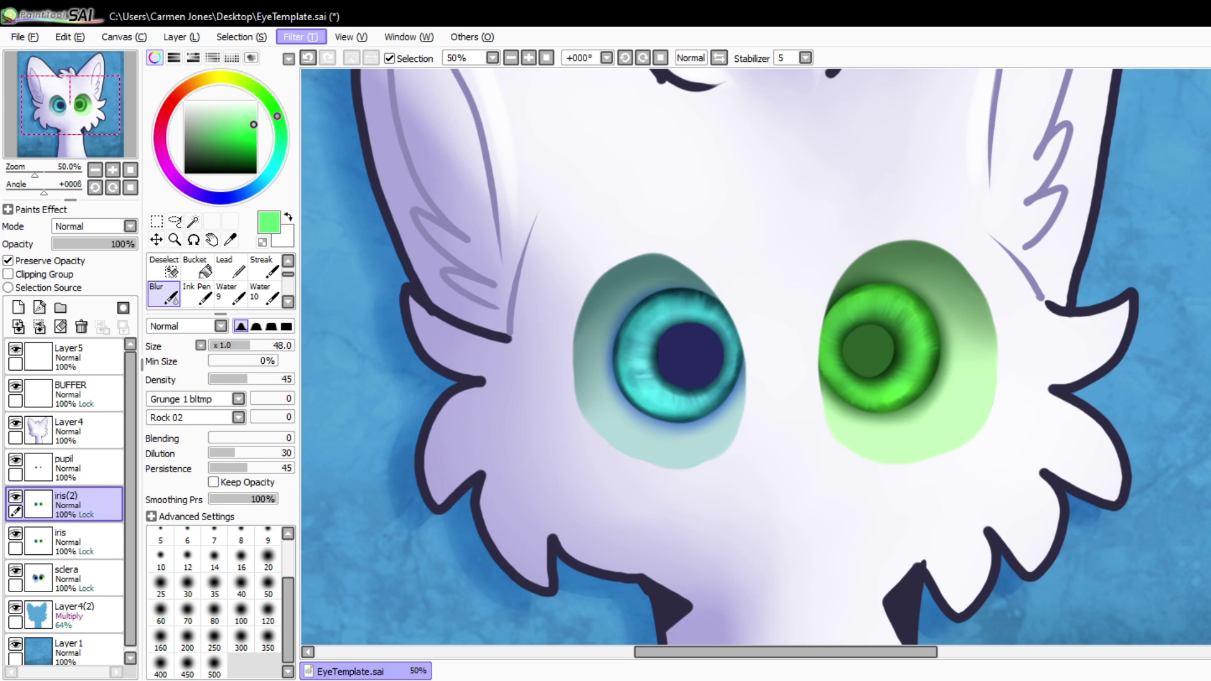
pyautogui.click(329, 54)
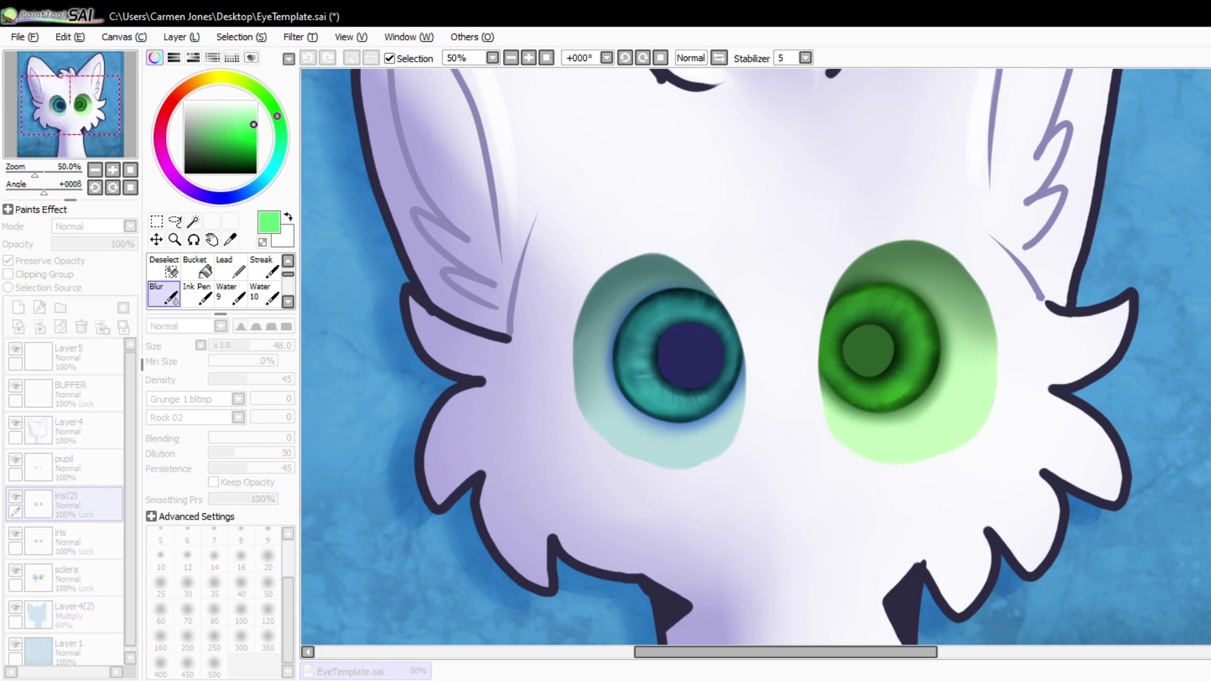
# - Turn off Preserve Opacity on the iris(2) layer and switch to the Eraser at size 100
pyautogui.click(264, 268)
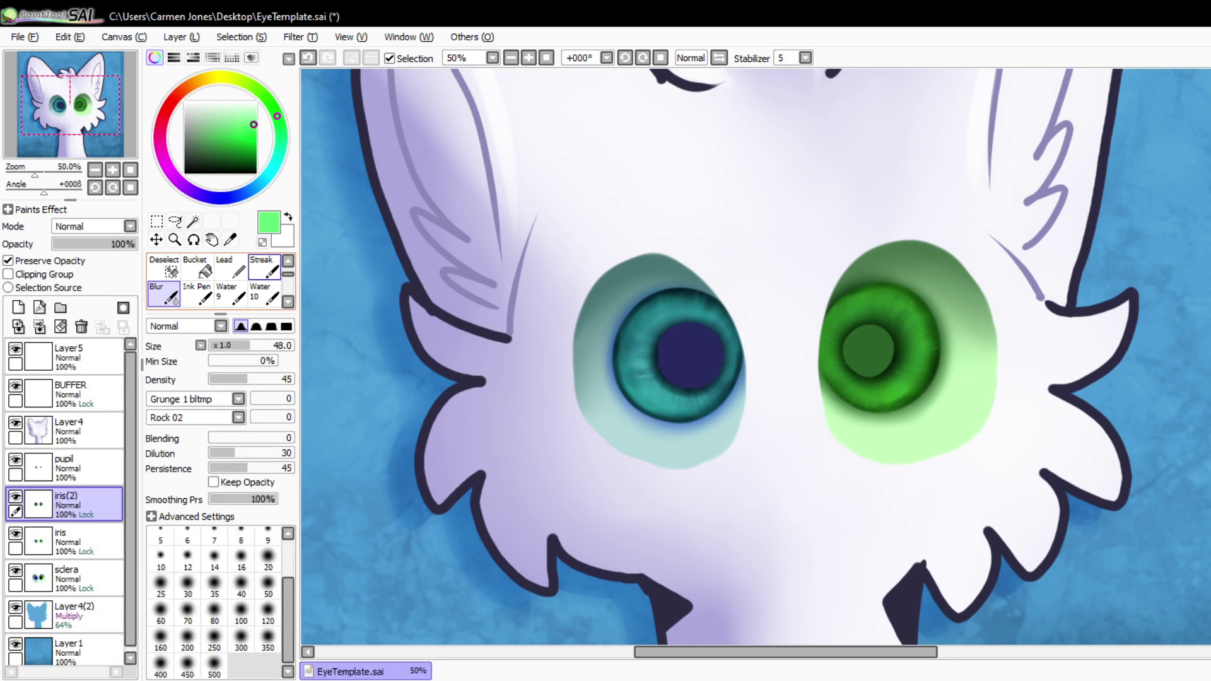
pyautogui.moveTo(288, 274); pyautogui.dragTo(288, 270)
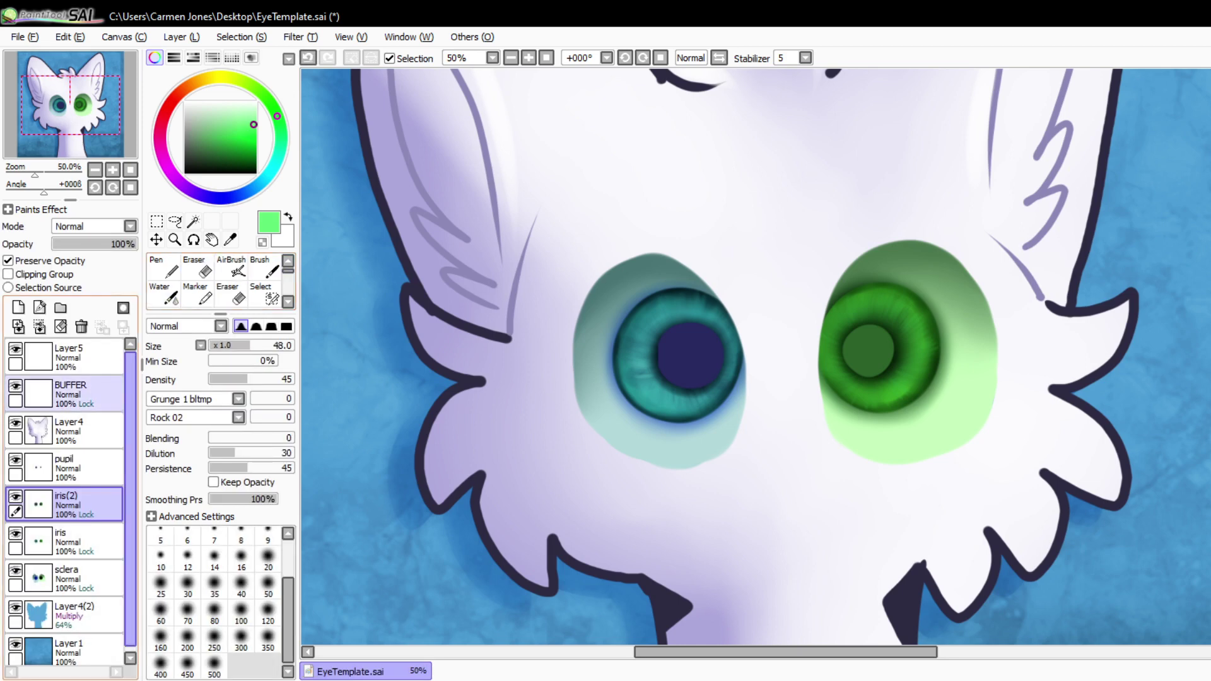
pyautogui.click(8, 261)
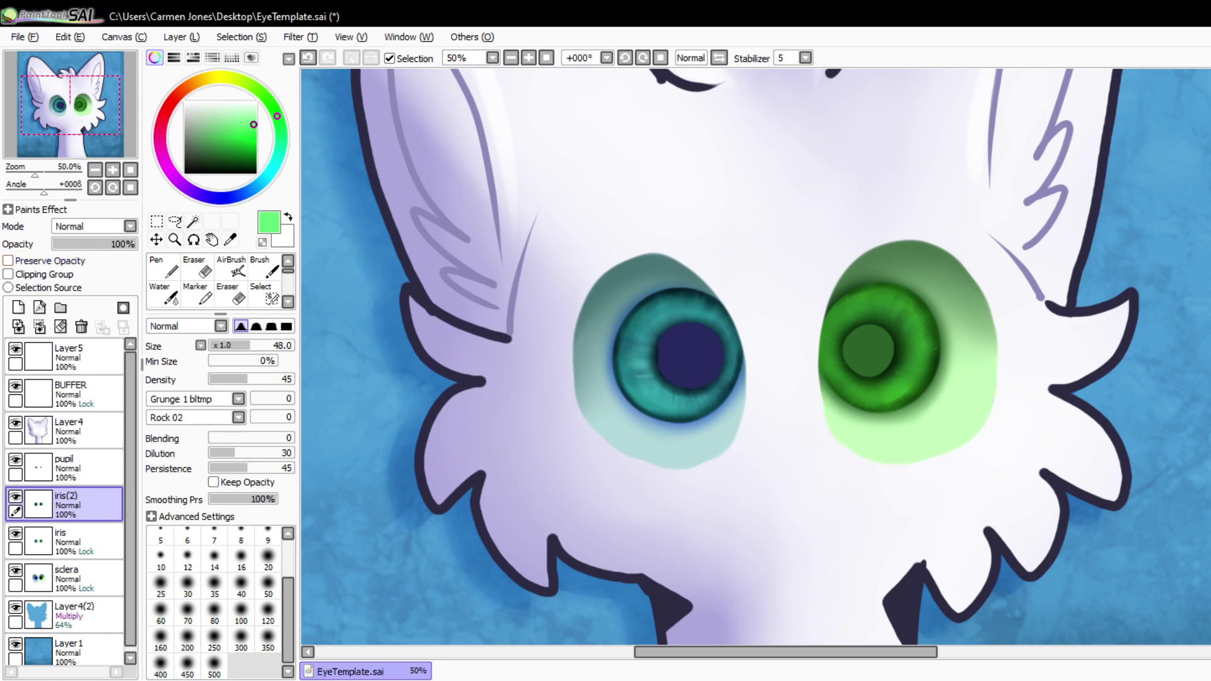
pyautogui.click(231, 267)
pyautogui.press('e')
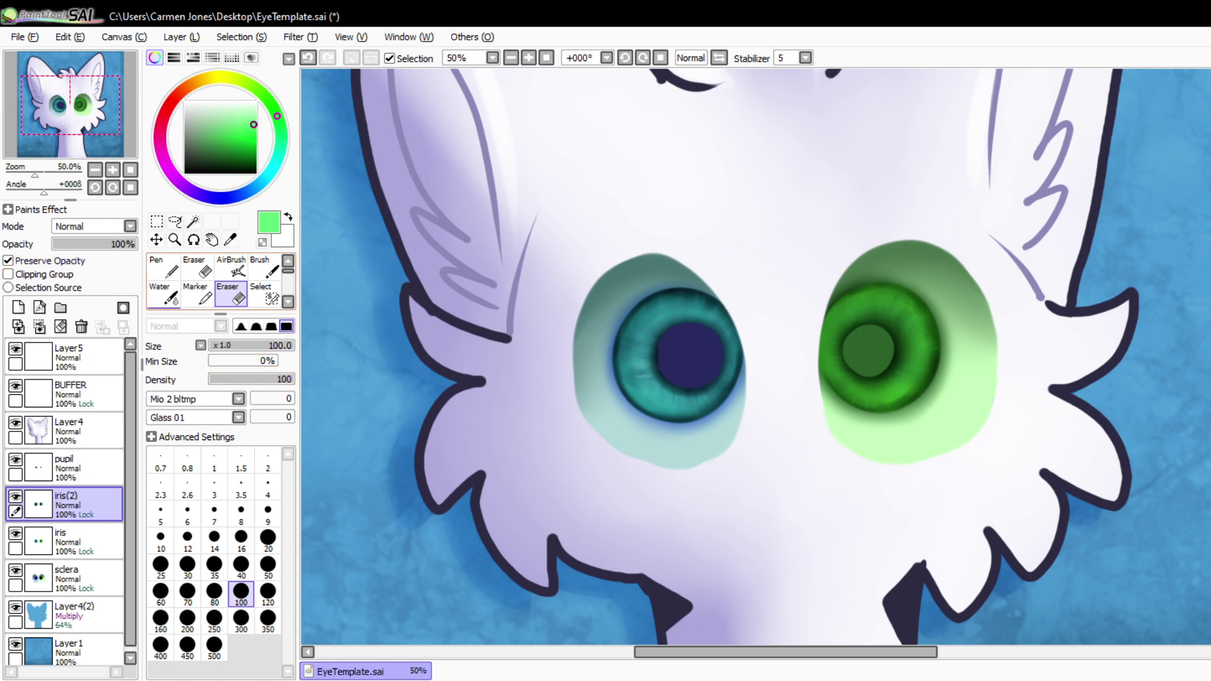
# - Try erasing the lower parts of both irises on the iris(2) layer with Preserve Opacity on, and undo the strokes
pyautogui.moveTo(777, 391)
pyautogui.mouseDown()
pyautogui.moveTo(829, 364)
pyautogui.moveTo(568, 447)
pyautogui.mouseUp()
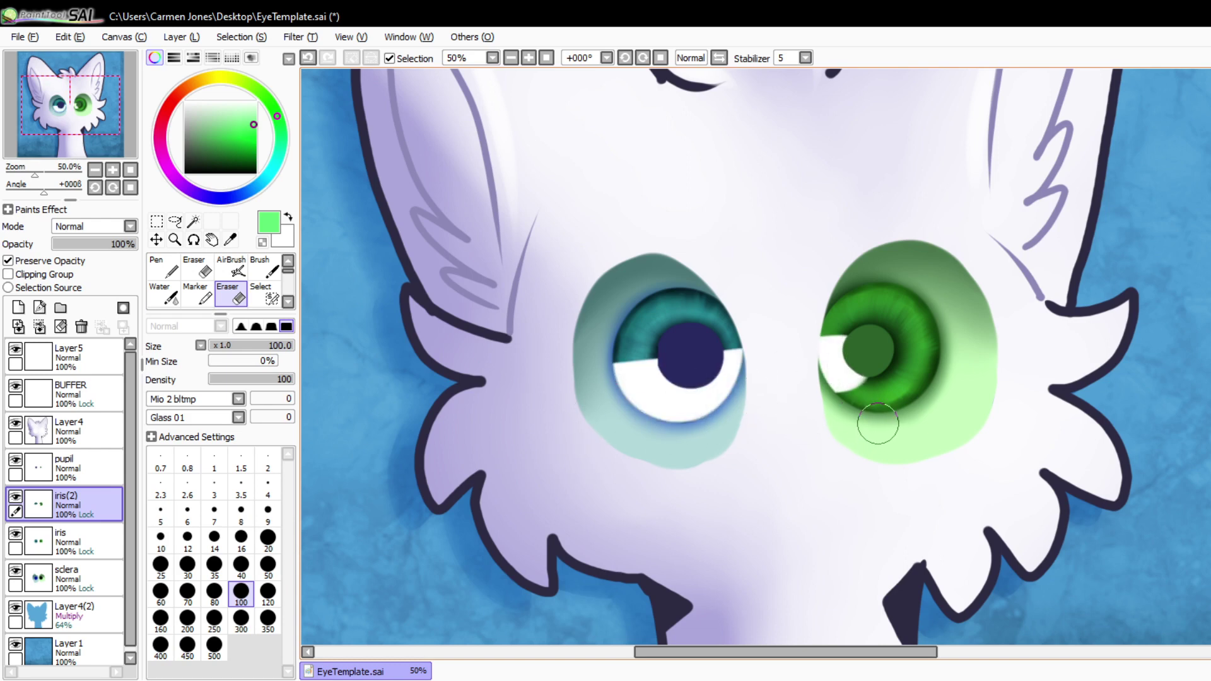
pyautogui.hotkey('ctrl', 'z')
pyautogui.hotkey('ctrl', 'z')
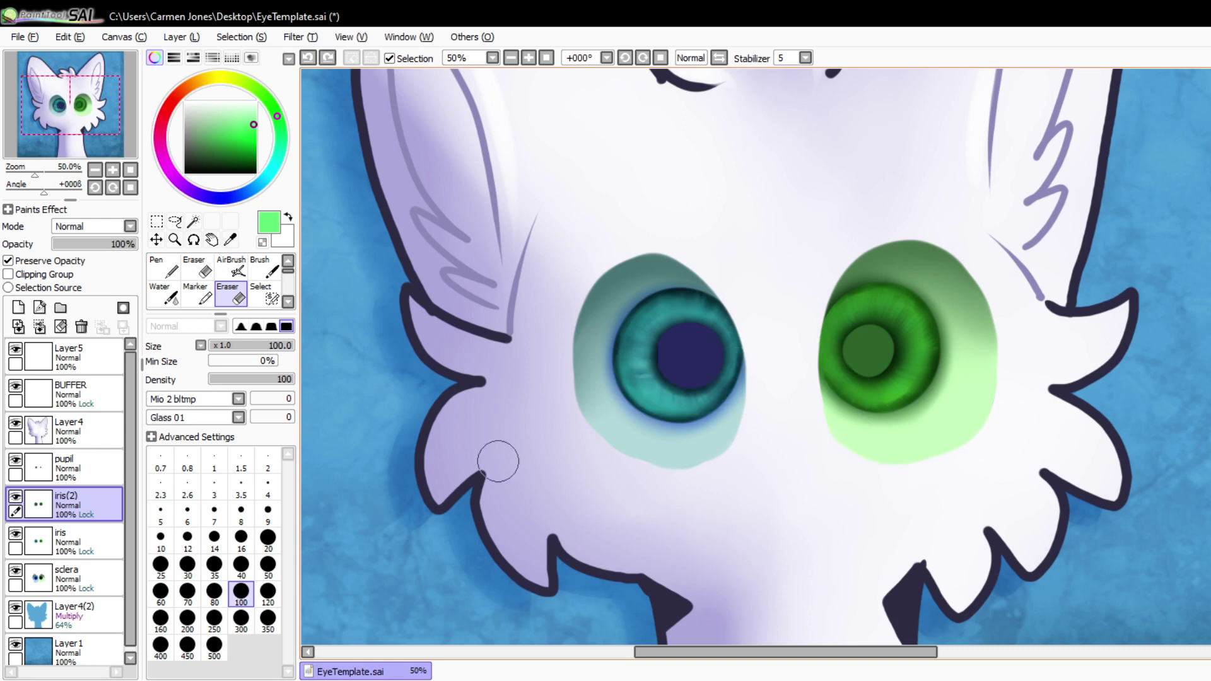
# - Turn off Preserve Opacity for the darkened iris copy and set the Eraser's density to 23, undoing the trial stroke
pyautogui.click(37, 260)
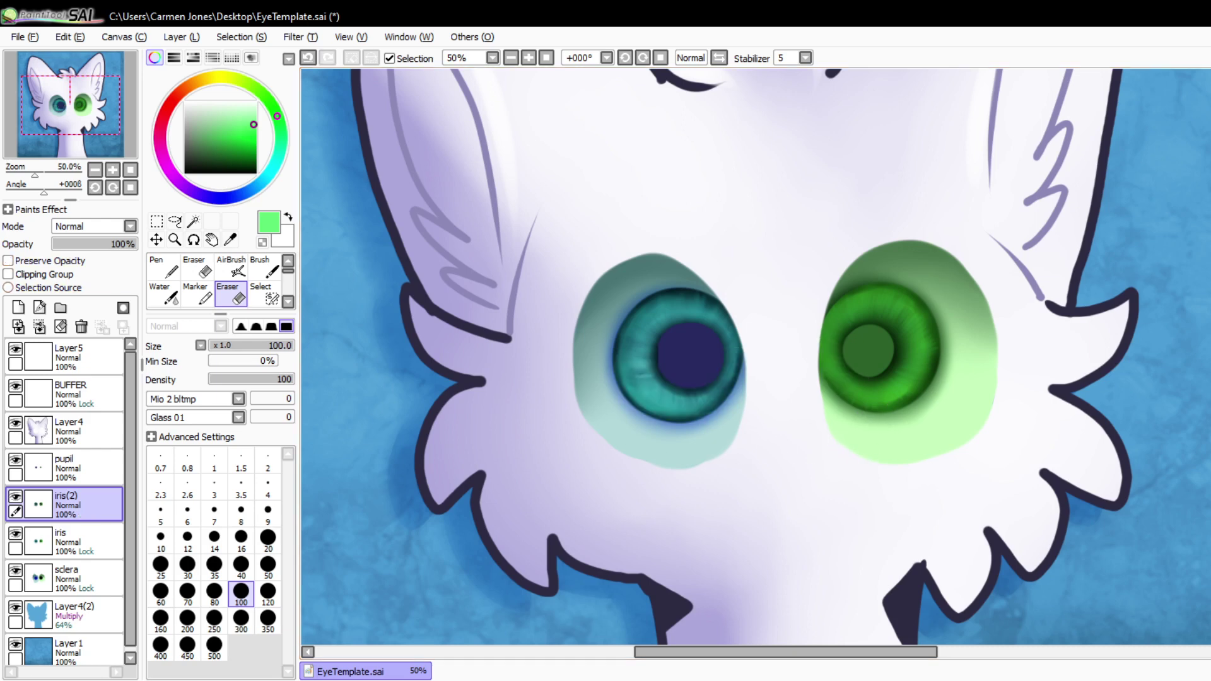
pyautogui.click(232, 379)
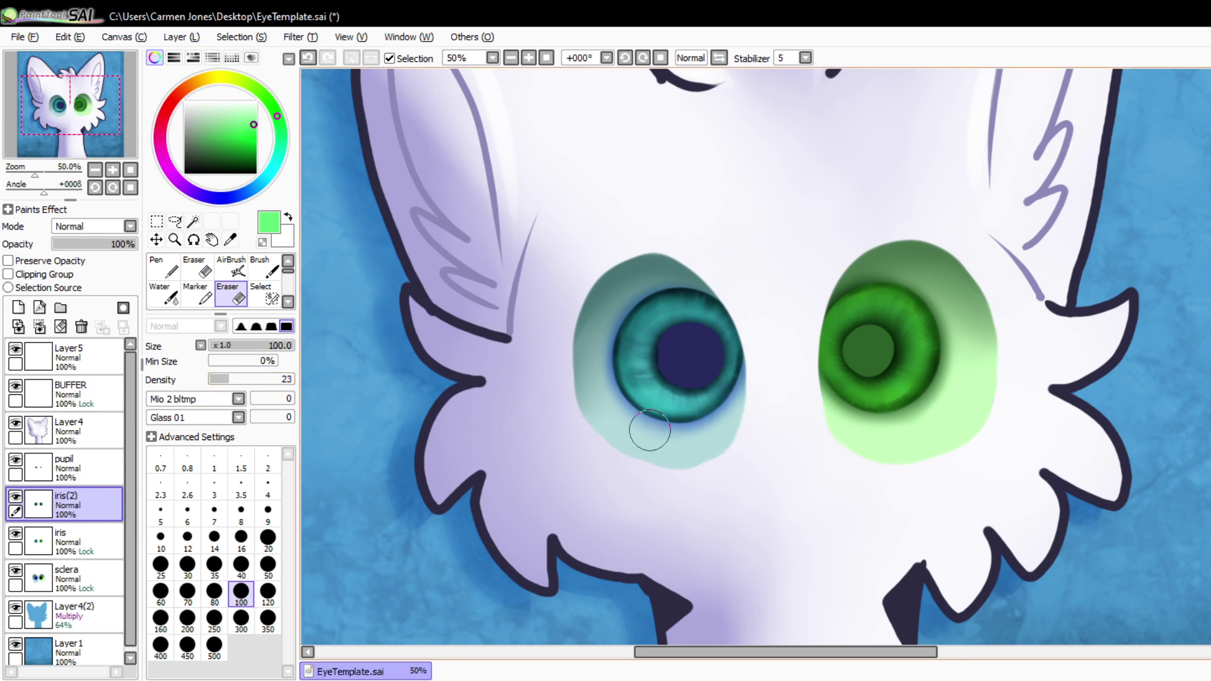
pyautogui.hotkey('ctrl', 'z')
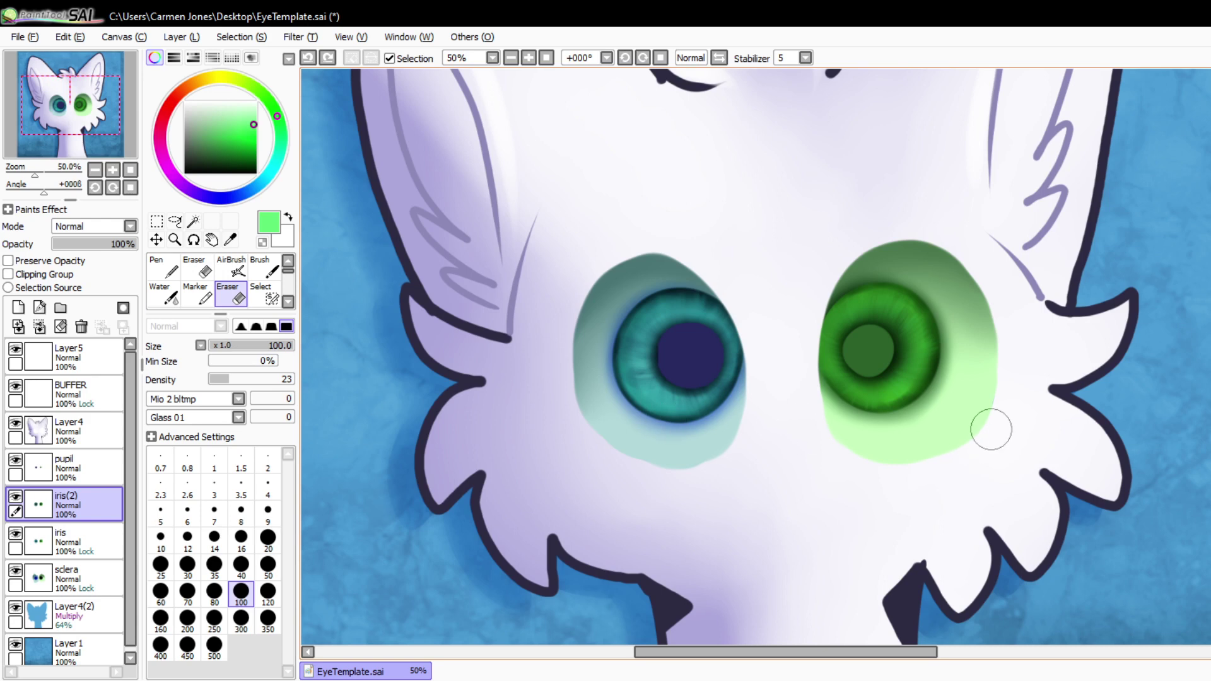
# - Erase the lower parts of both darkened irises on the iris(2) layer, and lighten their upper areas with the Eraser at size 26
pyautogui.moveTo(805, 437)
pyautogui.mouseDown()
pyautogui.moveTo(726, 418)
pyautogui.moveTo(771, 411)
pyautogui.moveTo(641, 427)
pyautogui.moveTo(633, 416)
pyautogui.moveTo(770, 387)
pyautogui.moveTo(635, 392)
pyautogui.moveTo(755, 375)
pyautogui.moveTo(607, 414)
pyautogui.moveTo(629, 399)
pyautogui.mouseUp()
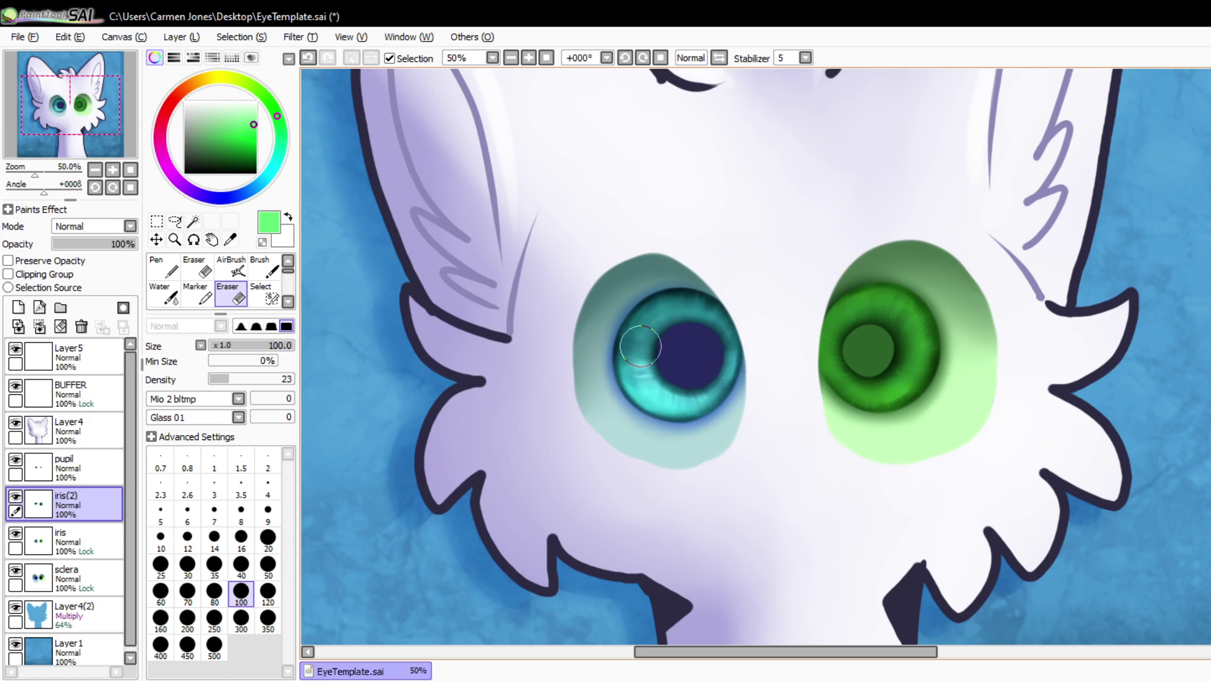
pyautogui.moveTo(833, 384)
pyautogui.mouseDown()
pyautogui.moveTo(953, 360)
pyautogui.moveTo(886, 403)
pyautogui.mouseUp()
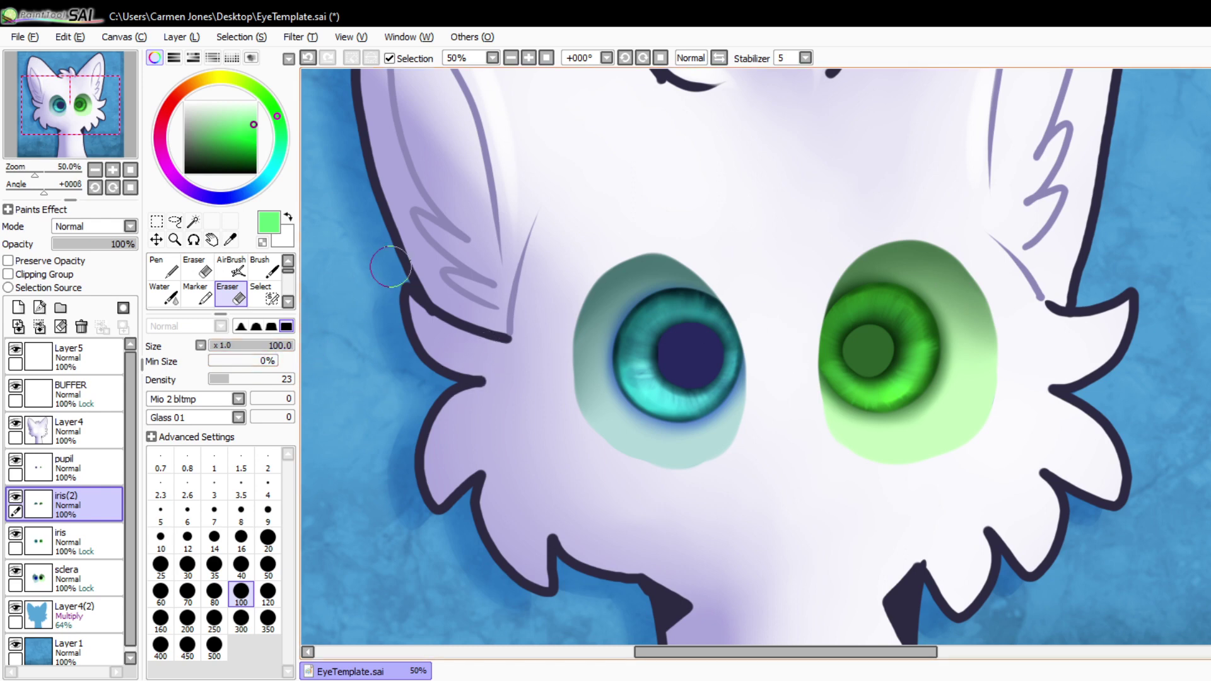
pyautogui.click(293, 346)
pyautogui.moveTo(284, 345); pyautogui.dragTo(231, 346)
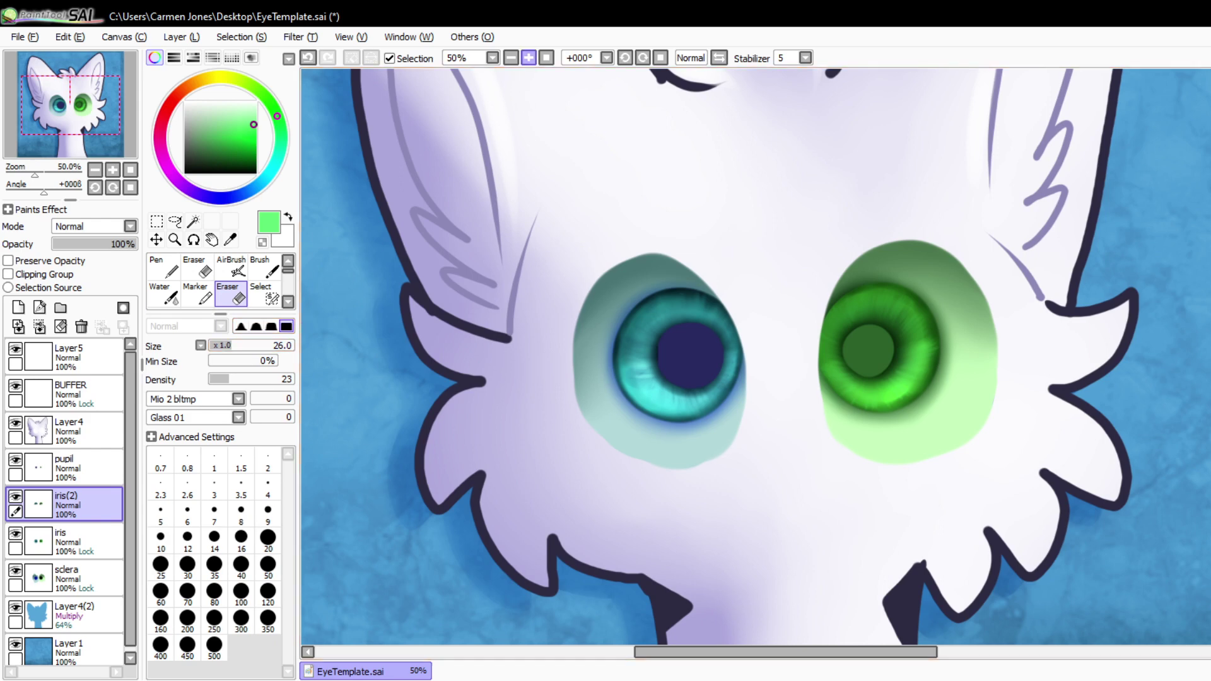
pyautogui.click(528, 58)
pyautogui.click(528, 58)
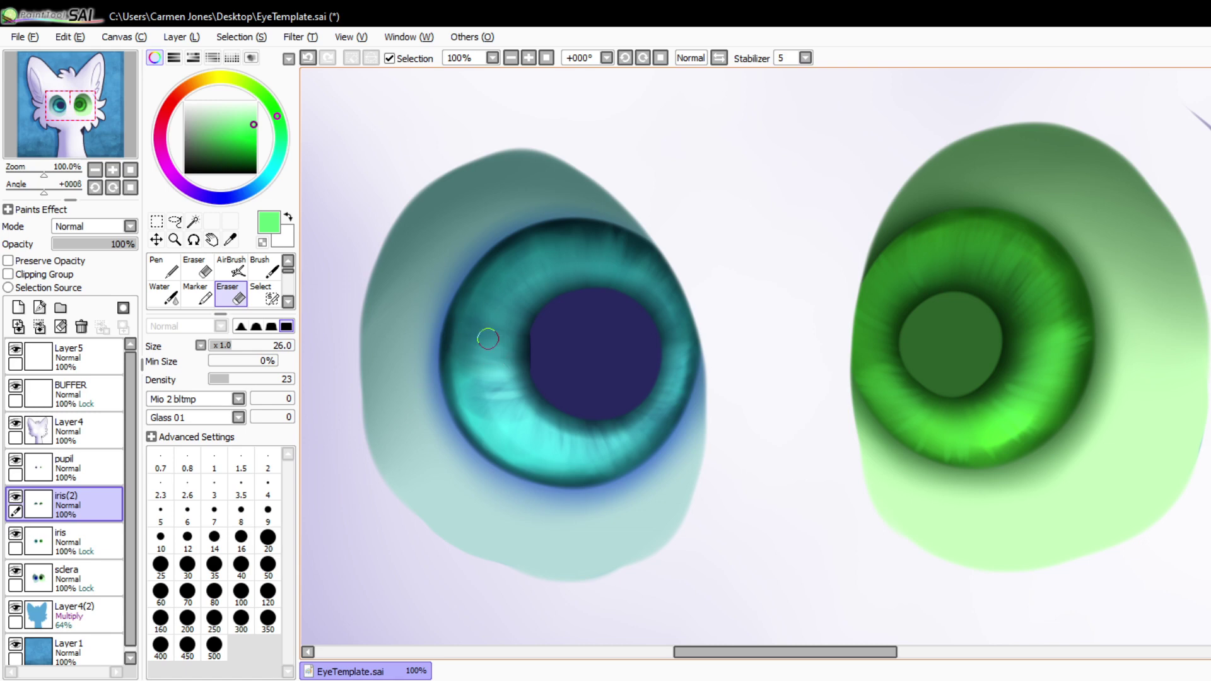
pyautogui.moveTo(488, 338)
pyautogui.mouseDown()
pyautogui.moveTo(491, 313)
pyautogui.moveTo(535, 294)
pyautogui.moveTo(544, 257)
pyautogui.moveTo(569, 239)
pyautogui.moveTo(664, 289)
pyautogui.moveTo(672, 334)
pyautogui.mouseUp()
pyautogui.moveTo(870, 352)
pyautogui.mouseDown()
pyautogui.moveTo(848, 314)
pyautogui.moveTo(900, 292)
pyautogui.moveTo(970, 230)
pyautogui.moveTo(989, 273)
pyautogui.moveTo(1055, 309)
pyautogui.moveTo(1045, 314)
pyautogui.moveTo(1043, 279)
pyautogui.moveTo(1019, 276)
pyautogui.moveTo(1025, 267)
pyautogui.mouseUp()
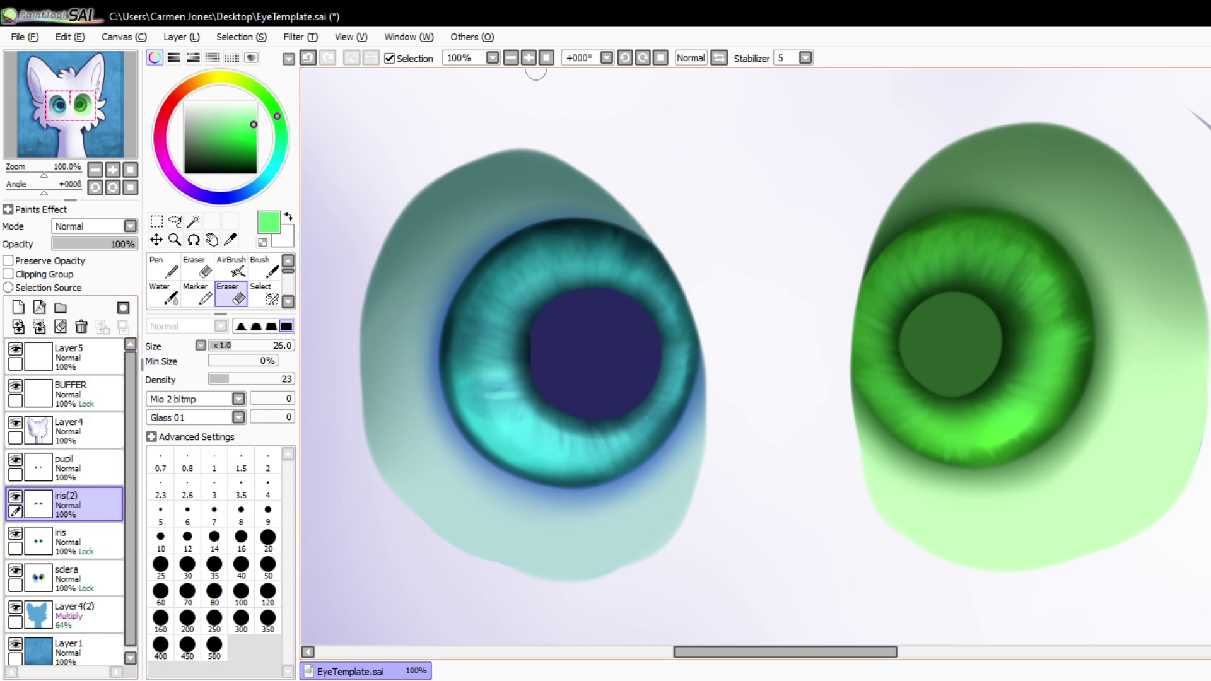
# - Merge the iris(2) layer down into the iris layer
pyautogui.click(511, 57)
pyautogui.click(511, 57)
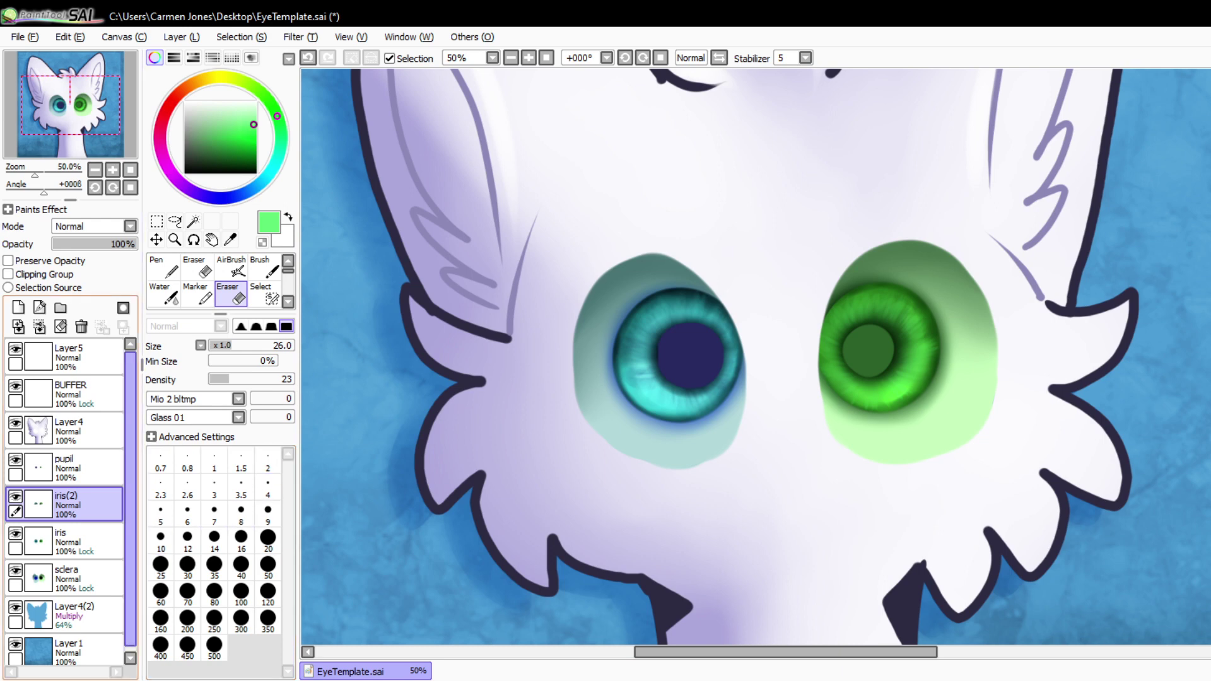
pyautogui.hotkey('ctrl', 'e')
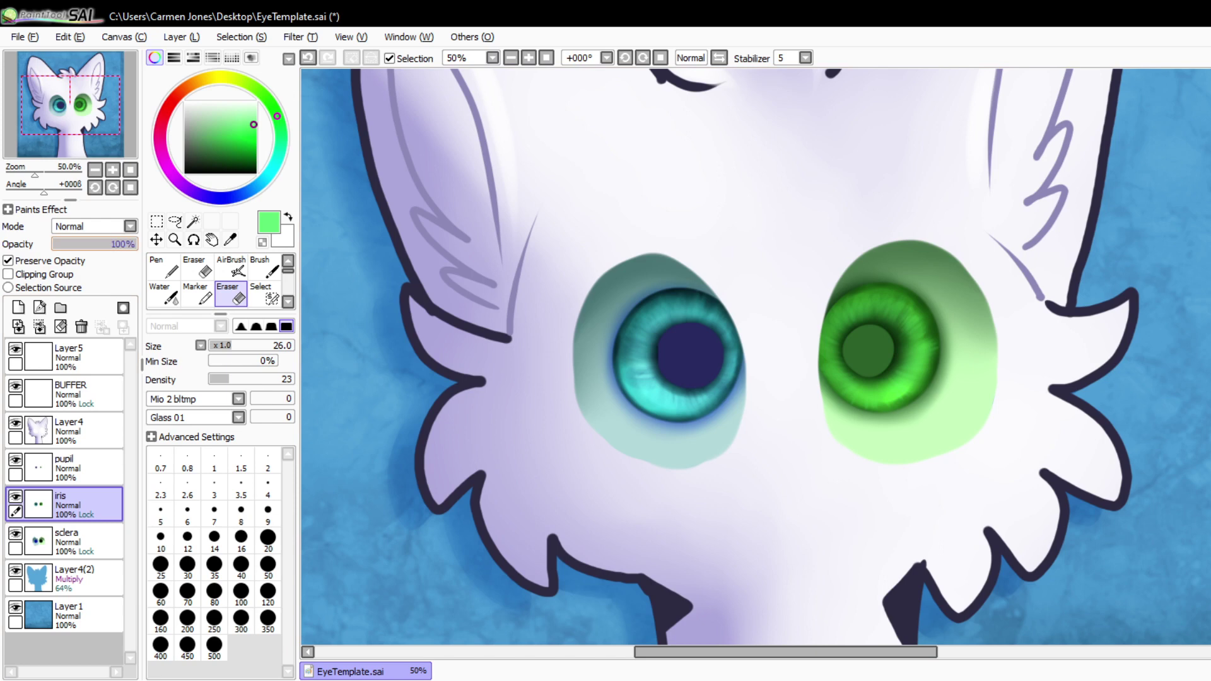
pyautogui.moveTo(135, 244)
pyautogui.mouseDown()
pyautogui.moveTo(52, 244)
pyautogui.moveTo(136, 244)
pyautogui.mouseUp()
# - Select the pupil layer, sample the blue eye's pupil colour, darken it to near-black navy, and set the Brush to size 20
pyautogui.click(89, 468)
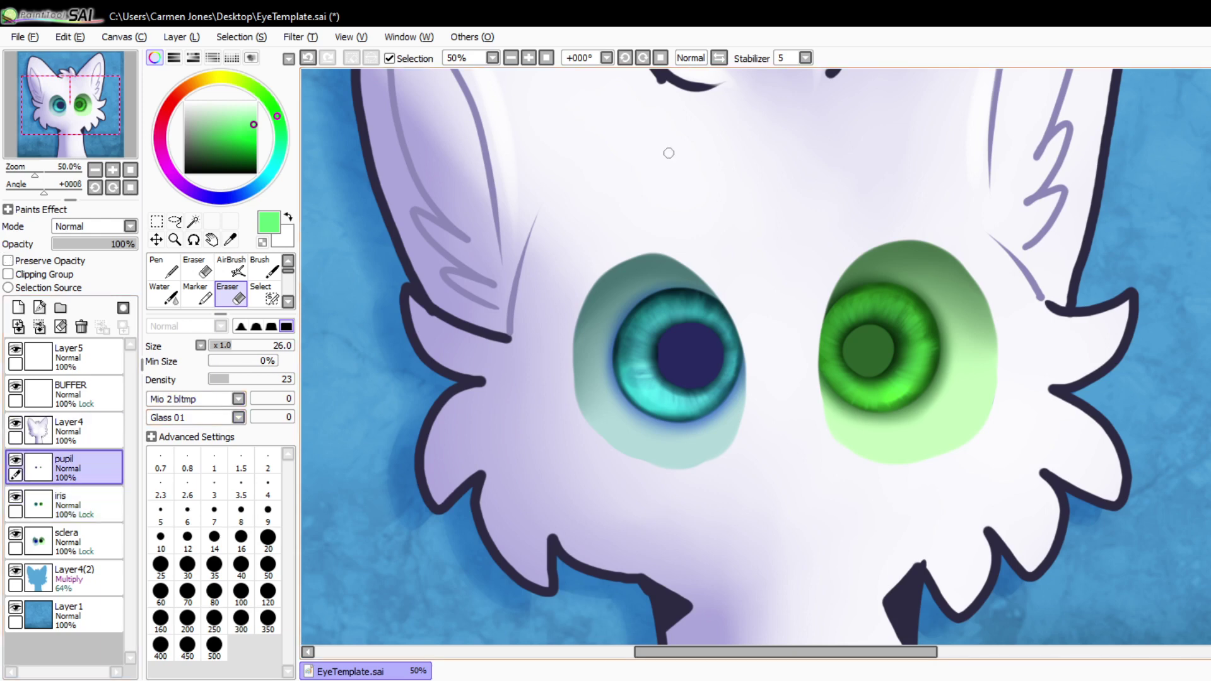
pyautogui.click(529, 58)
pyautogui.click(528, 57)
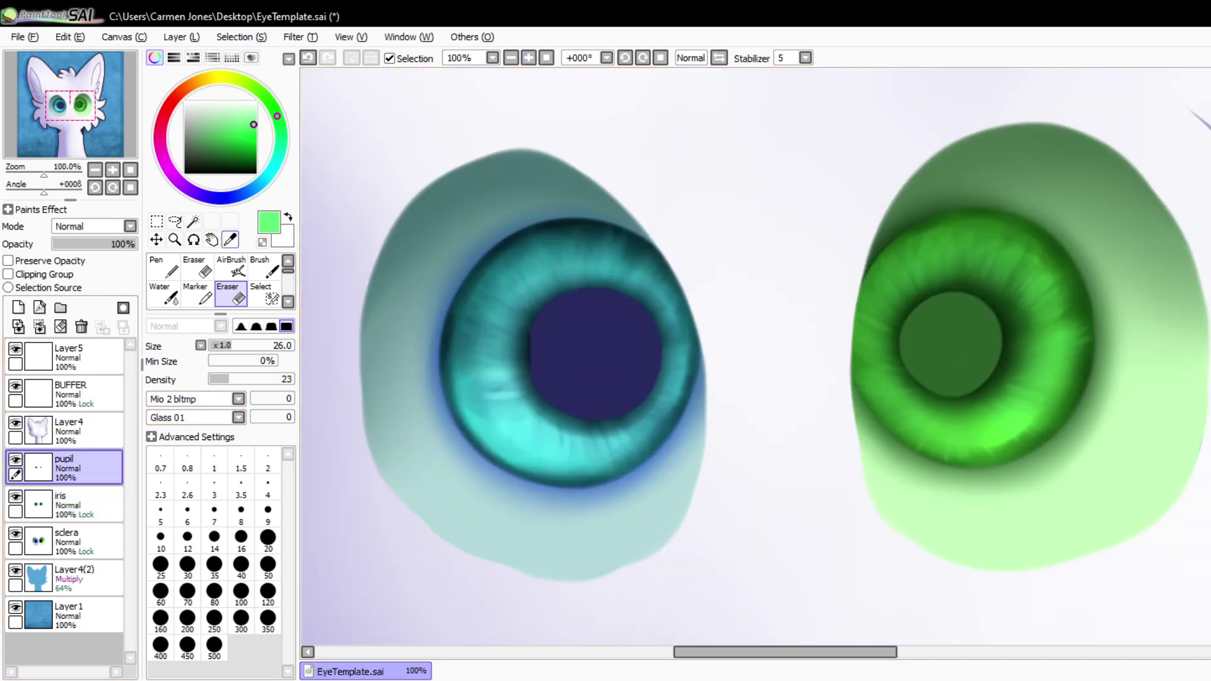
pyautogui.click(230, 240)
pyautogui.click(586, 356)
pyautogui.click(221, 162)
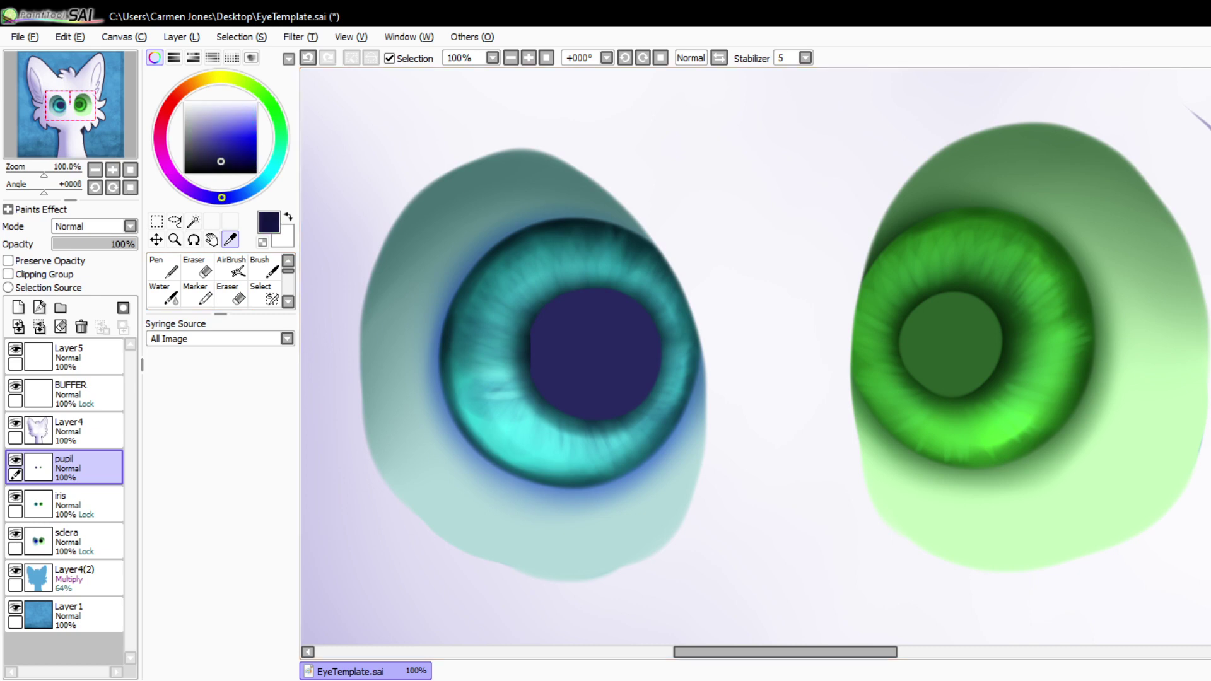
pyautogui.click(265, 268)
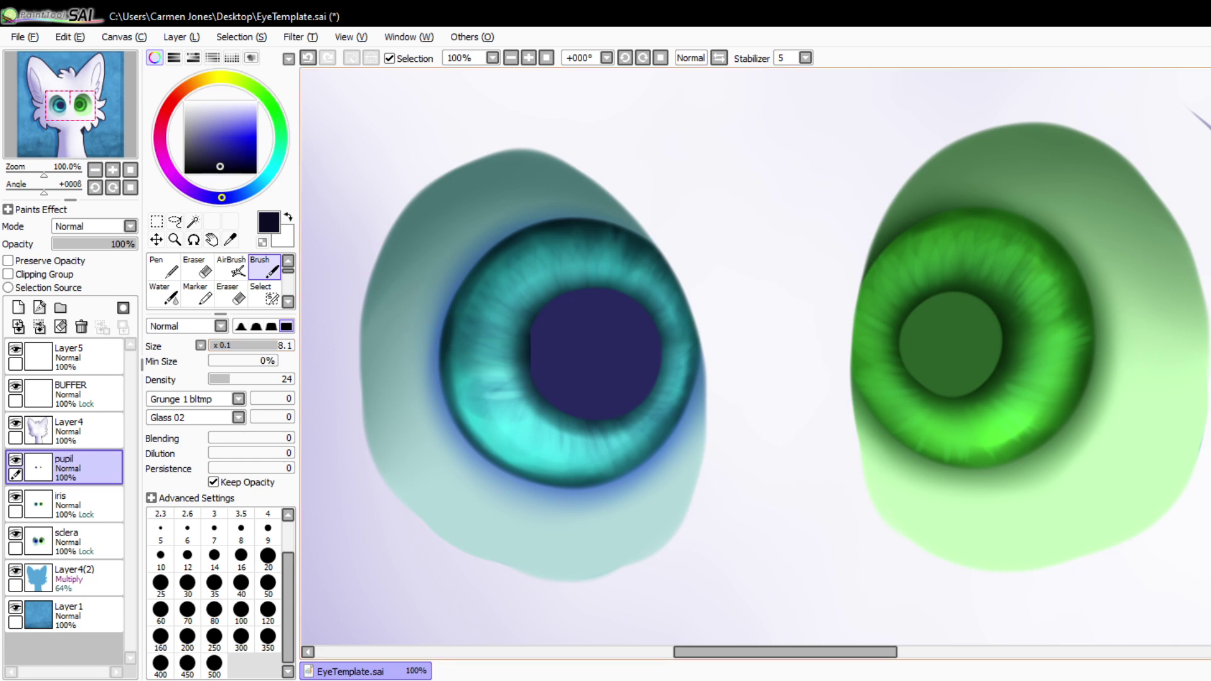
pyautogui.click(268, 558)
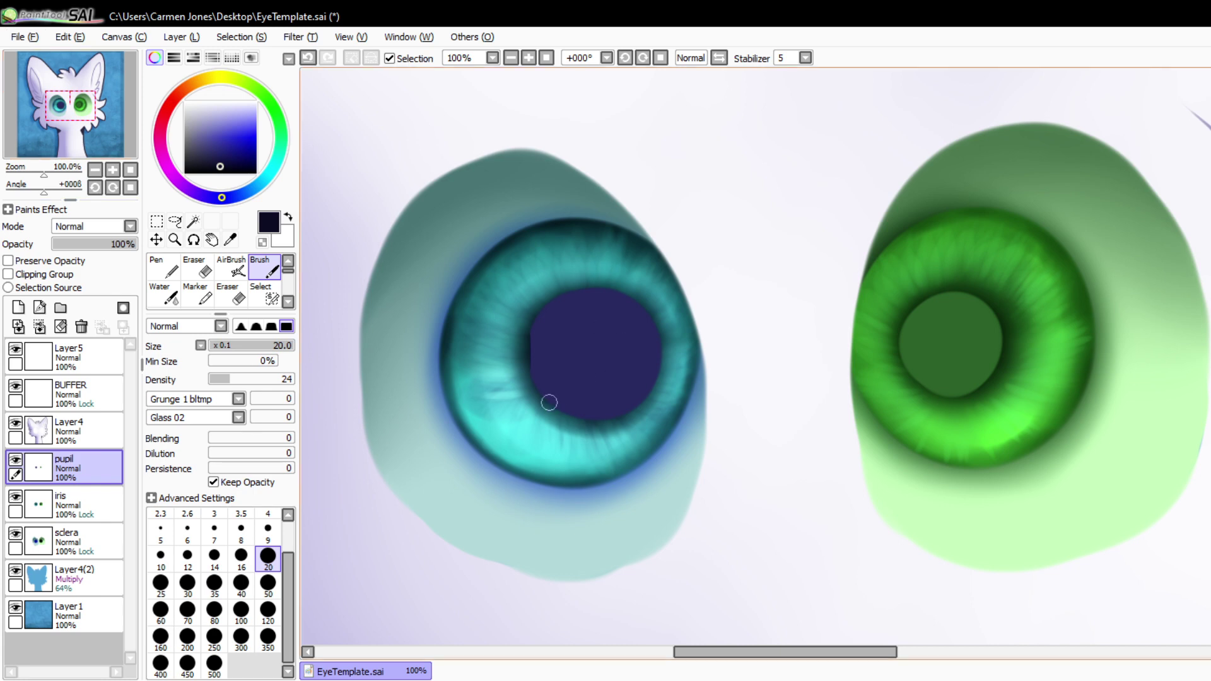
# - Paint the blue eye's pupil dark navy from its edge inward, leaving a lighter centre and undoing stray strokes
pyautogui.moveTo(541, 312)
pyautogui.mouseDown()
pyautogui.moveTo(567, 413)
pyautogui.moveTo(537, 317)
pyautogui.moveTo(588, 412)
pyautogui.moveTo(554, 318)
pyautogui.moveTo(539, 386)
pyautogui.moveTo(634, 355)
pyautogui.moveTo(541, 309)
pyautogui.mouseUp()
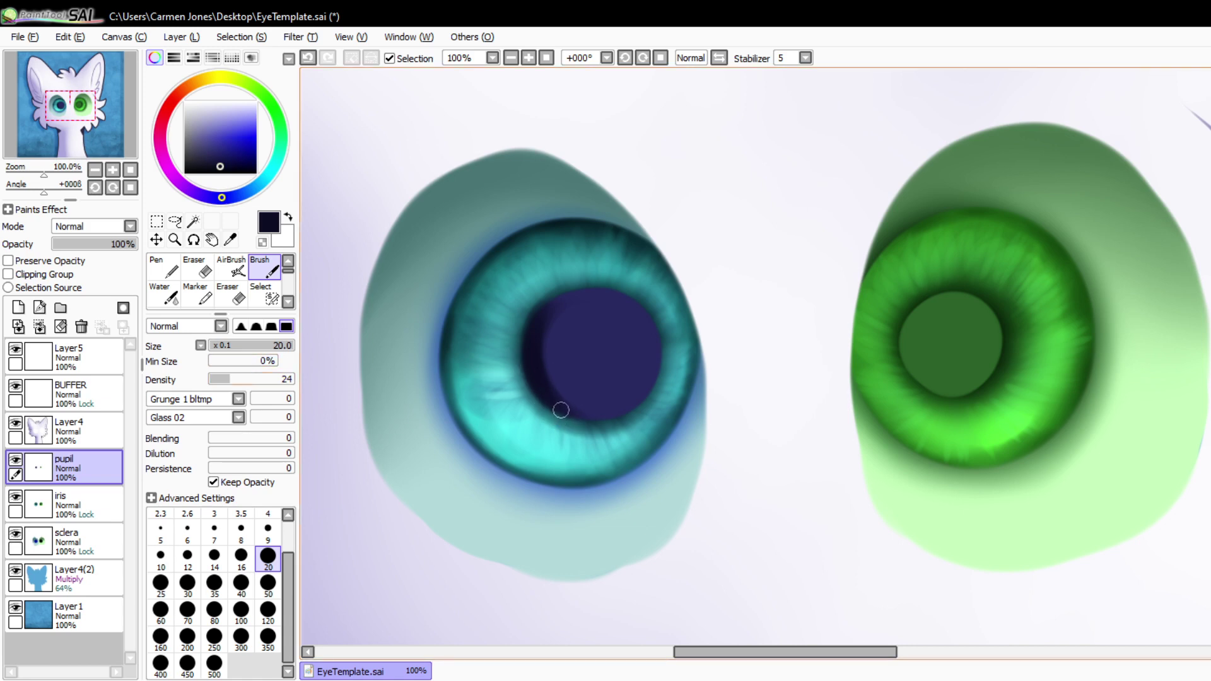
pyautogui.moveTo(561, 409); pyautogui.dragTo(621, 313)
pyautogui.moveTo(624, 360)
pyautogui.mouseDown()
pyautogui.moveTo(583, 428)
pyautogui.moveTo(593, 449)
pyautogui.mouseUp()
pyautogui.hotkey('ctrl', 'z')
pyautogui.hotkey('ctrl', 'z')
pyautogui.moveTo(540, 328)
pyautogui.mouseDown()
pyautogui.moveTo(558, 302)
pyautogui.moveTo(534, 378)
pyautogui.moveTo(528, 360)
pyautogui.moveTo(573, 303)
pyautogui.moveTo(561, 295)
pyautogui.moveTo(542, 331)
pyautogui.moveTo(606, 317)
pyautogui.moveTo(597, 293)
pyautogui.moveTo(553, 304)
pyautogui.moveTo(651, 316)
pyautogui.moveTo(591, 293)
pyautogui.moveTo(646, 331)
pyautogui.moveTo(611, 293)
pyautogui.moveTo(639, 310)
pyautogui.moveTo(594, 288)
pyautogui.mouseUp()
pyautogui.moveTo(557, 406)
pyautogui.mouseDown()
pyautogui.moveTo(587, 417)
pyautogui.moveTo(573, 408)
pyautogui.moveTo(624, 407)
pyautogui.moveTo(654, 366)
pyautogui.moveTo(645, 380)
pyautogui.moveTo(650, 320)
pyautogui.moveTo(633, 396)
pyautogui.mouseUp()
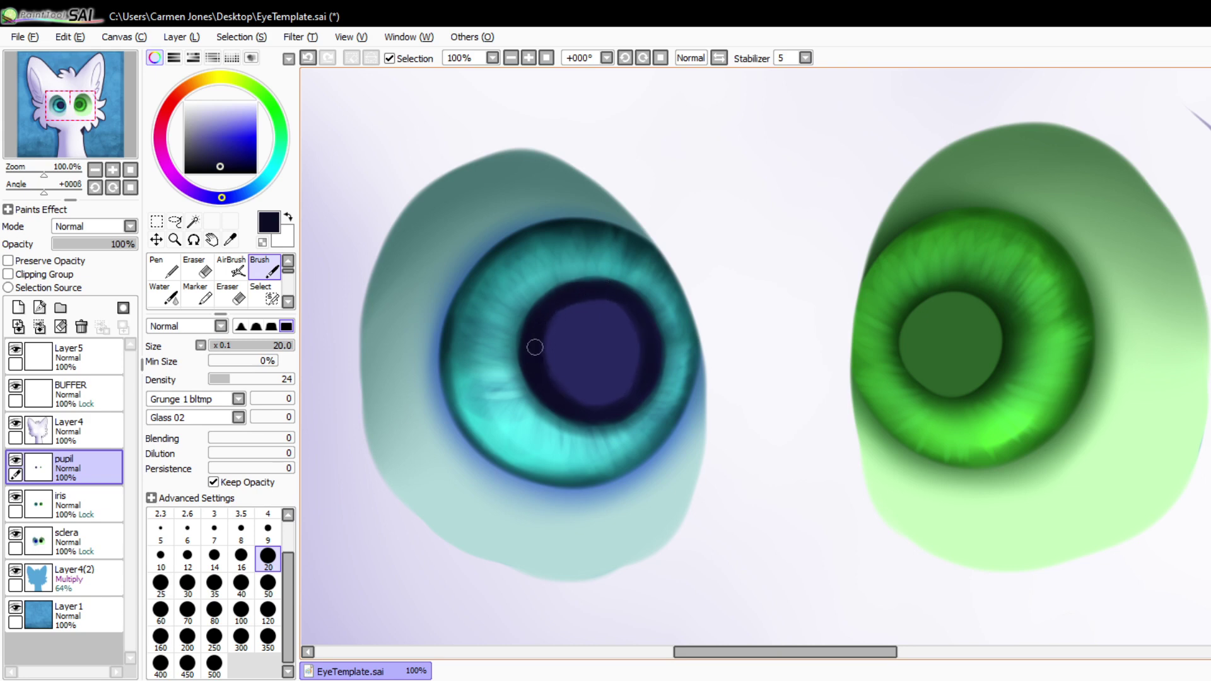
pyautogui.moveTo(603, 354)
pyautogui.mouseDown()
pyautogui.moveTo(569, 396)
pyautogui.moveTo(628, 371)
pyautogui.moveTo(620, 319)
pyautogui.moveTo(603, 319)
pyautogui.moveTo(611, 347)
pyautogui.mouseUp()
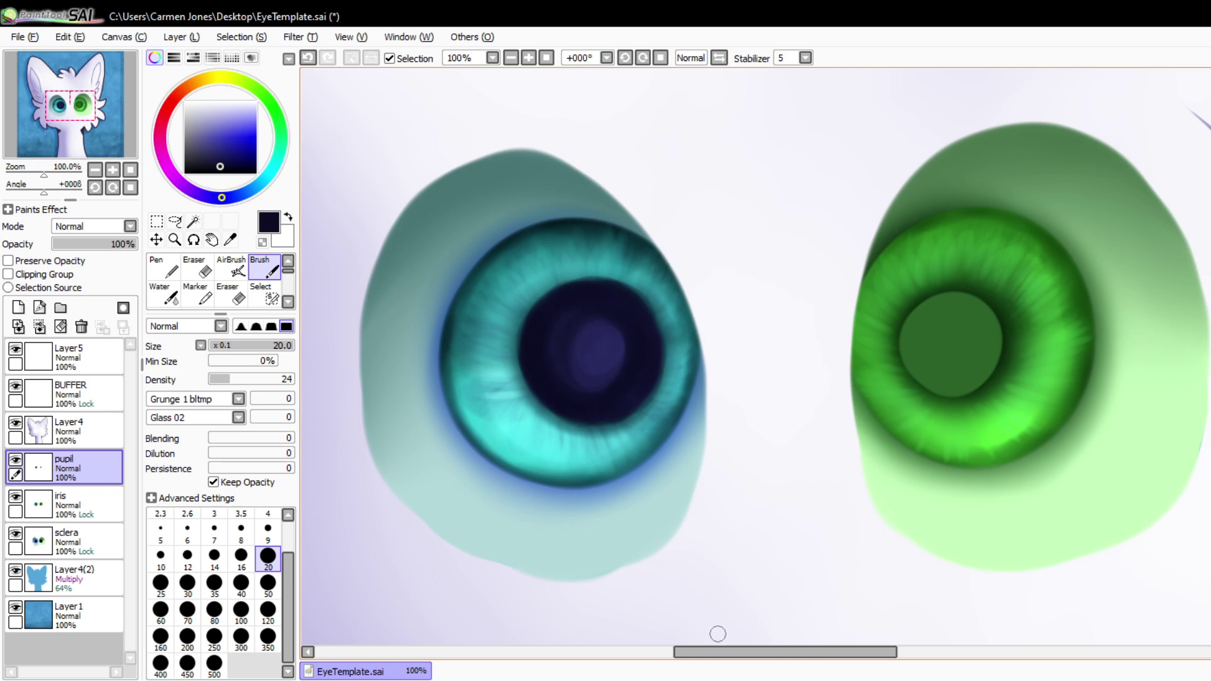
# - Shift the colour to very dark green and paint the green eye's pupil from its edge inward
pyautogui.click(273, 106)
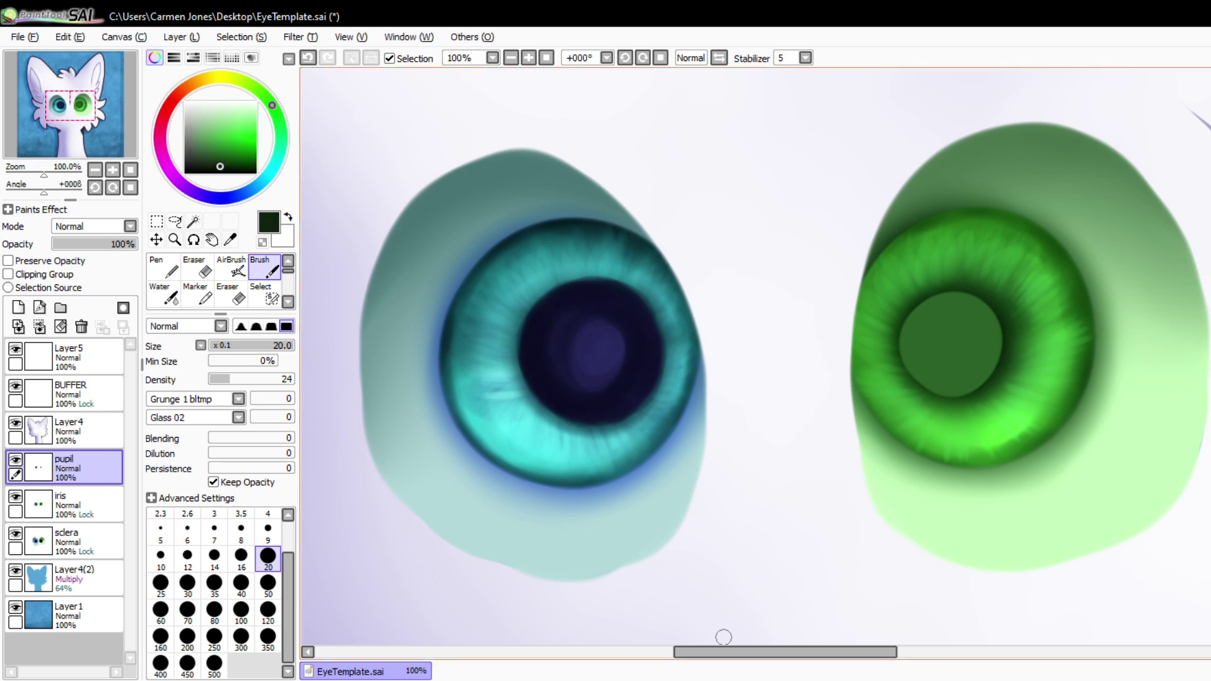
pyautogui.moveTo(720, 652); pyautogui.dragTo(727, 652)
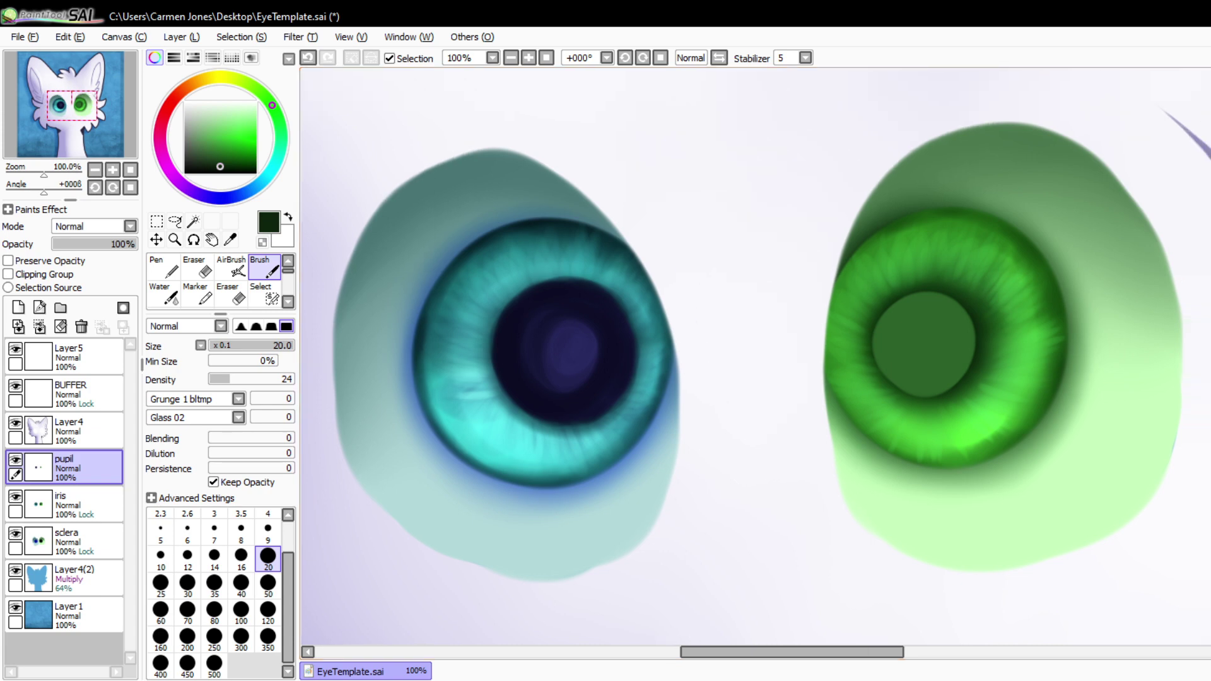
pyautogui.moveTo(935, 314)
pyautogui.mouseDown()
pyautogui.moveTo(940, 400)
pyautogui.moveTo(972, 324)
pyautogui.moveTo(932, 291)
pyautogui.moveTo(887, 367)
pyautogui.moveTo(941, 390)
pyautogui.moveTo(980, 332)
pyautogui.moveTo(947, 303)
pyautogui.moveTo(874, 343)
pyautogui.moveTo(891, 387)
pyautogui.moveTo(952, 373)
pyautogui.moveTo(966, 335)
pyautogui.moveTo(918, 289)
pyautogui.moveTo(883, 315)
pyautogui.moveTo(891, 377)
pyautogui.moveTo(944, 377)
pyautogui.moveTo(972, 325)
pyautogui.moveTo(950, 289)
pyautogui.mouseUp()
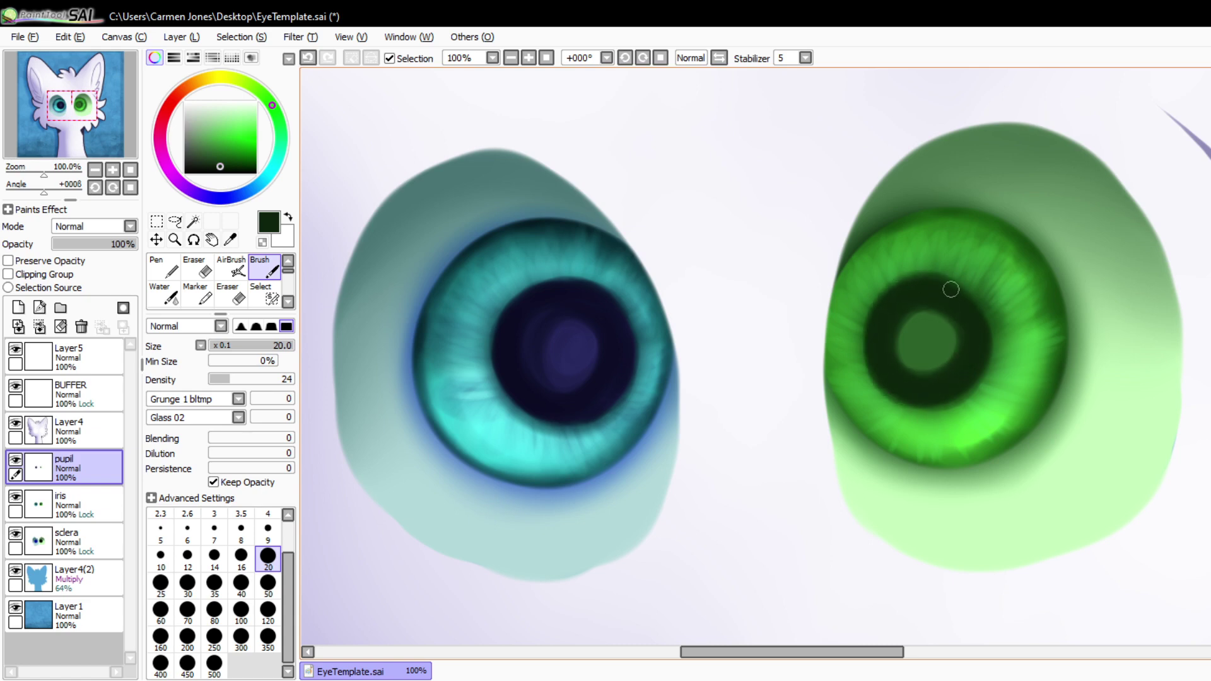
pyautogui.moveTo(889, 360)
pyautogui.mouseDown()
pyautogui.moveTo(927, 379)
pyautogui.moveTo(920, 328)
pyautogui.moveTo(936, 347)
pyautogui.mouseUp()
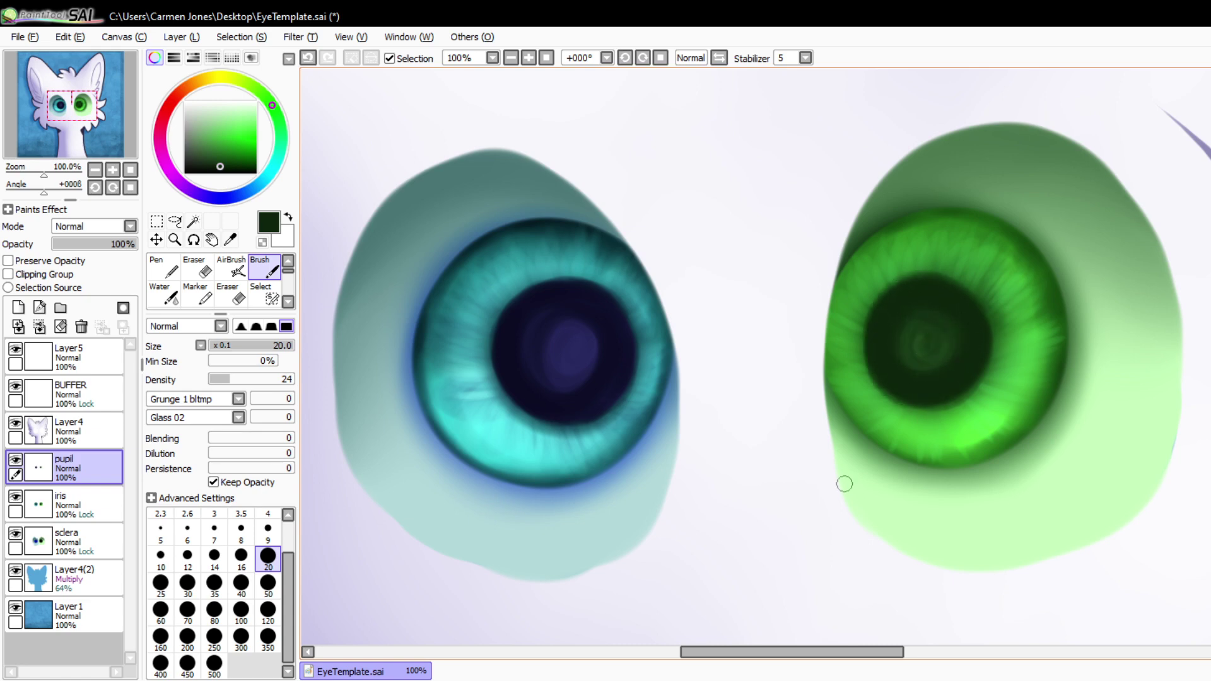
# - Smooth the shading inside both pupils with the Blur brush
pyautogui.click(288, 300)
pyautogui.click(287, 301)
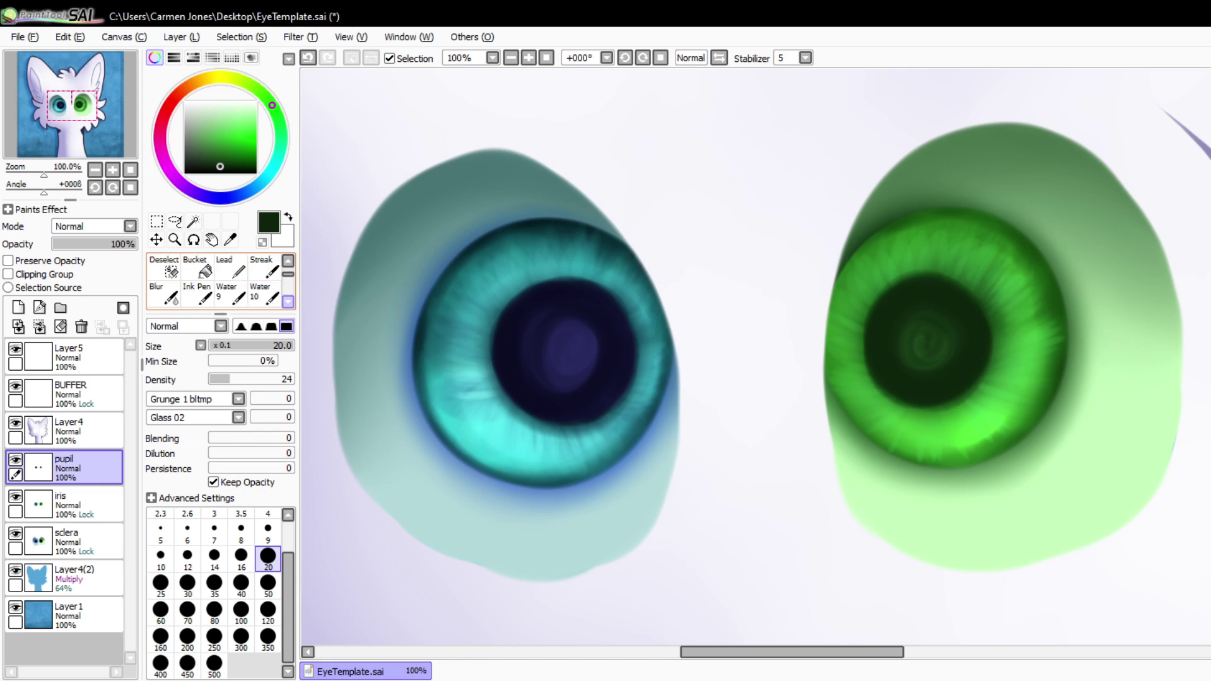
pyautogui.click(164, 294)
pyautogui.moveTo(603, 361)
pyautogui.mouseDown()
pyautogui.moveTo(562, 374)
pyautogui.moveTo(596, 354)
pyautogui.moveTo(598, 334)
pyautogui.moveTo(551, 314)
pyautogui.moveTo(533, 368)
pyautogui.moveTo(560, 400)
pyautogui.moveTo(612, 372)
pyautogui.moveTo(564, 316)
pyautogui.moveTo(511, 345)
pyautogui.mouseUp()
pyautogui.moveTo(901, 353)
pyautogui.mouseDown()
pyautogui.moveTo(924, 351)
pyautogui.moveTo(908, 348)
pyautogui.moveTo(895, 367)
pyautogui.mouseUp()
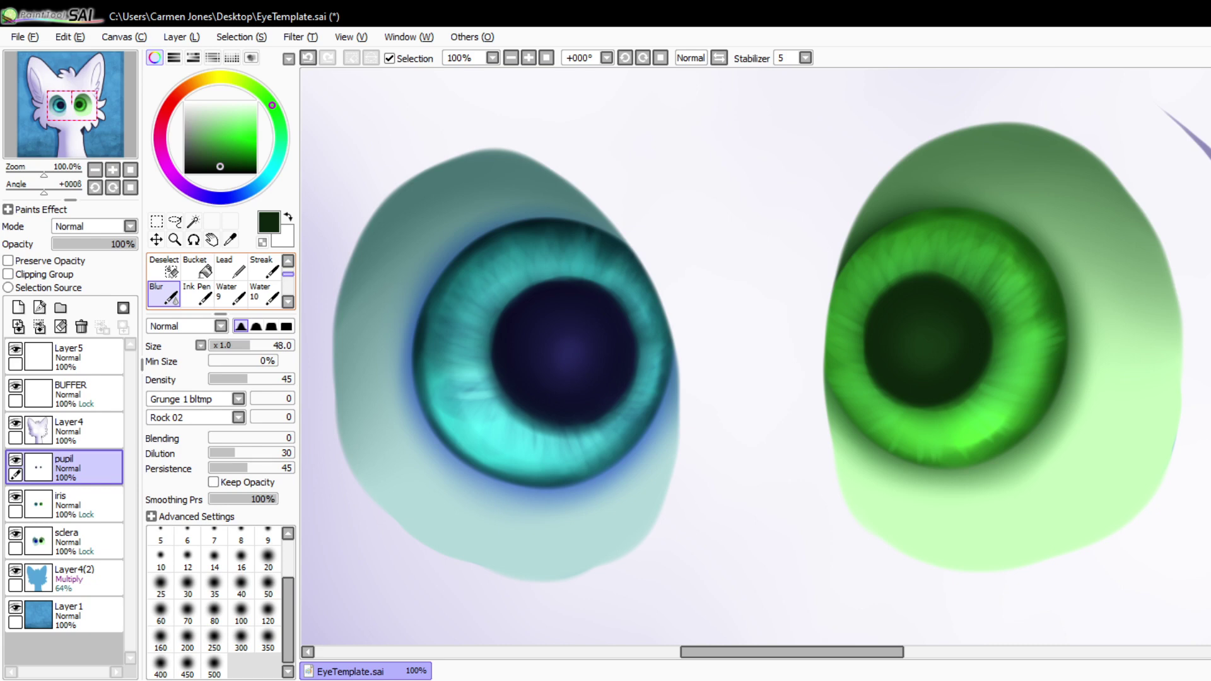
# - Switch to the Eraser with a softer edge shape and density 12 to soften the pupils' edges
pyautogui.scroll(2, 220, 281)
pyautogui.click(230, 294)
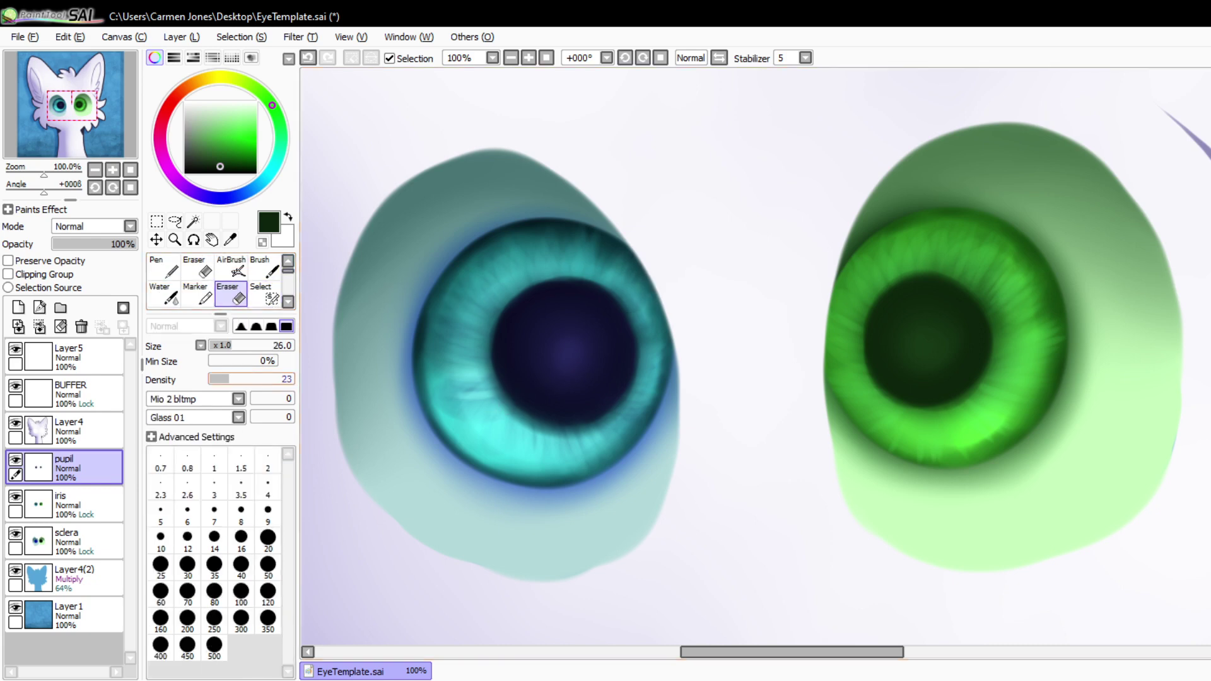
pyautogui.click(255, 326)
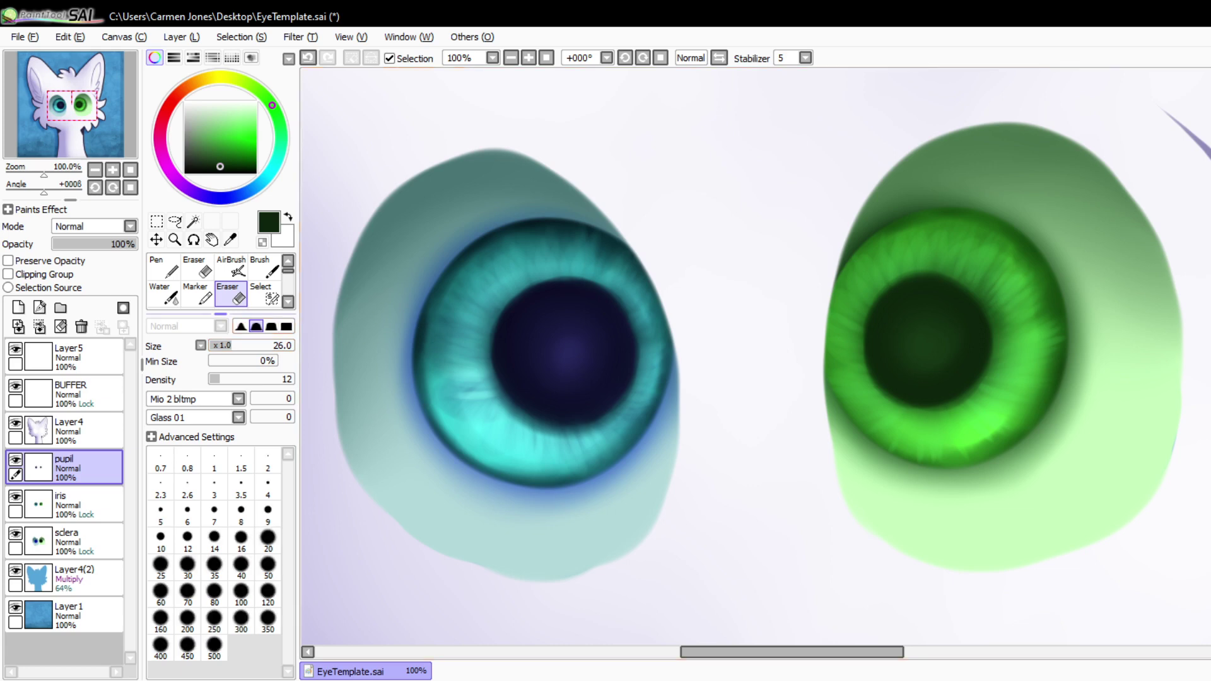
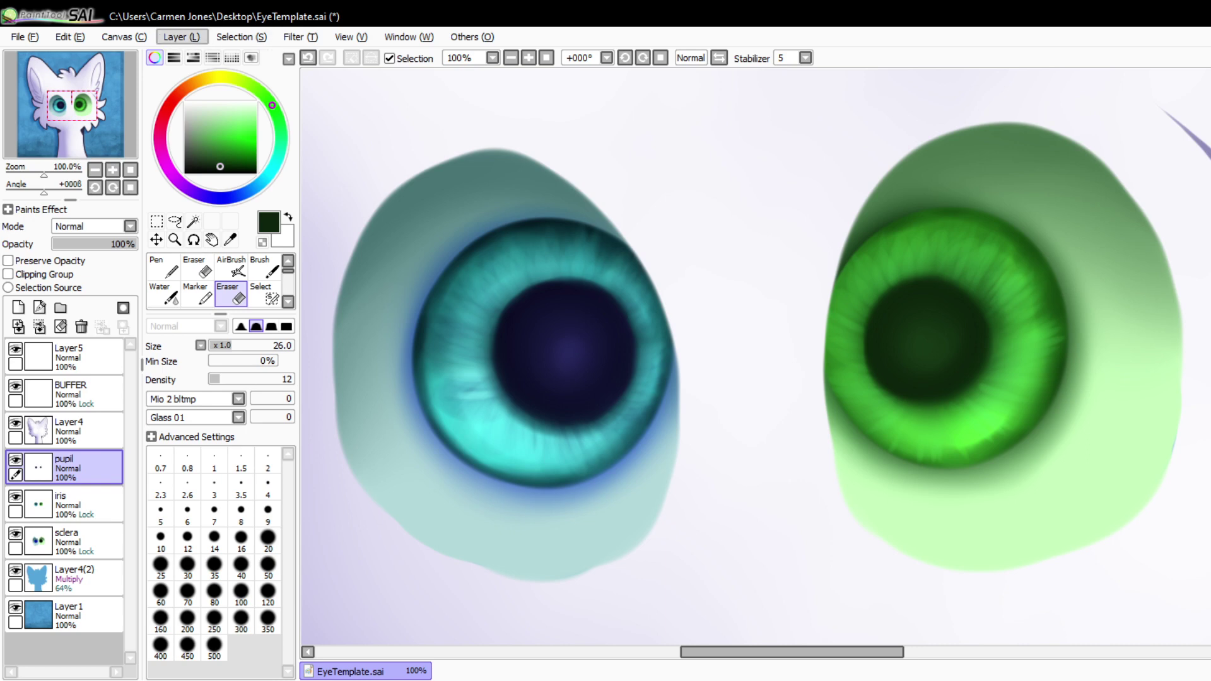
# - Duplicate the pupil layer and darken the copy with a colour adjustment filter
pyautogui.click(197, 101)
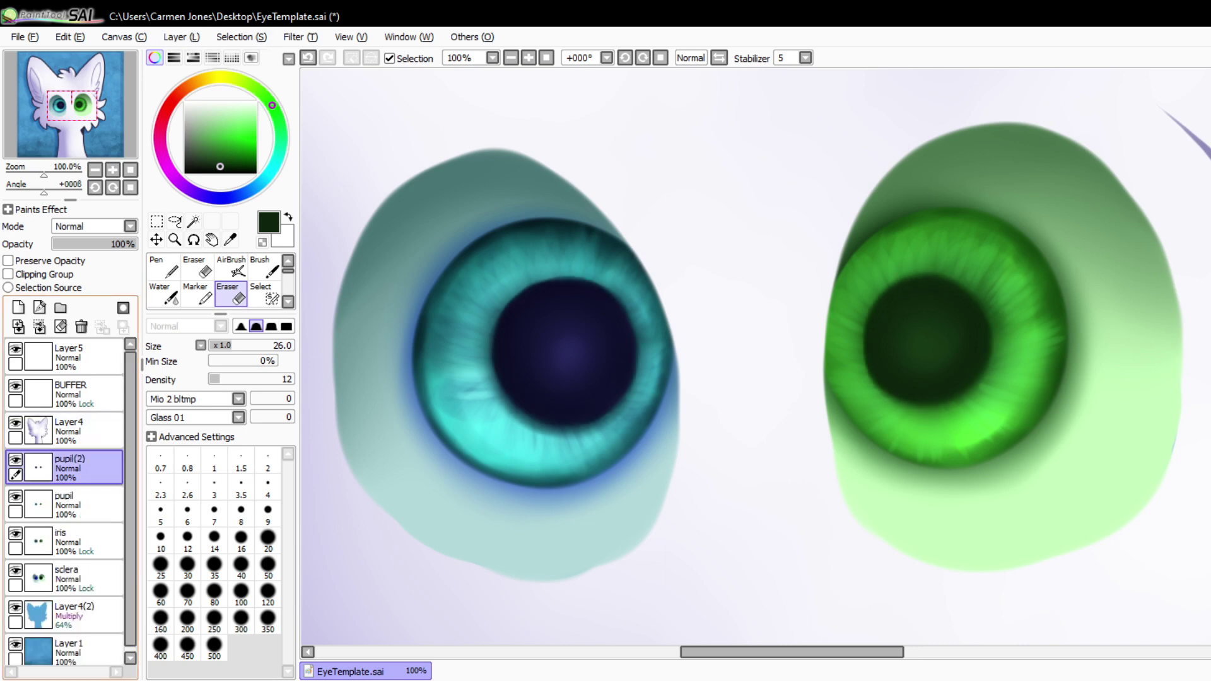
pyautogui.click(301, 37)
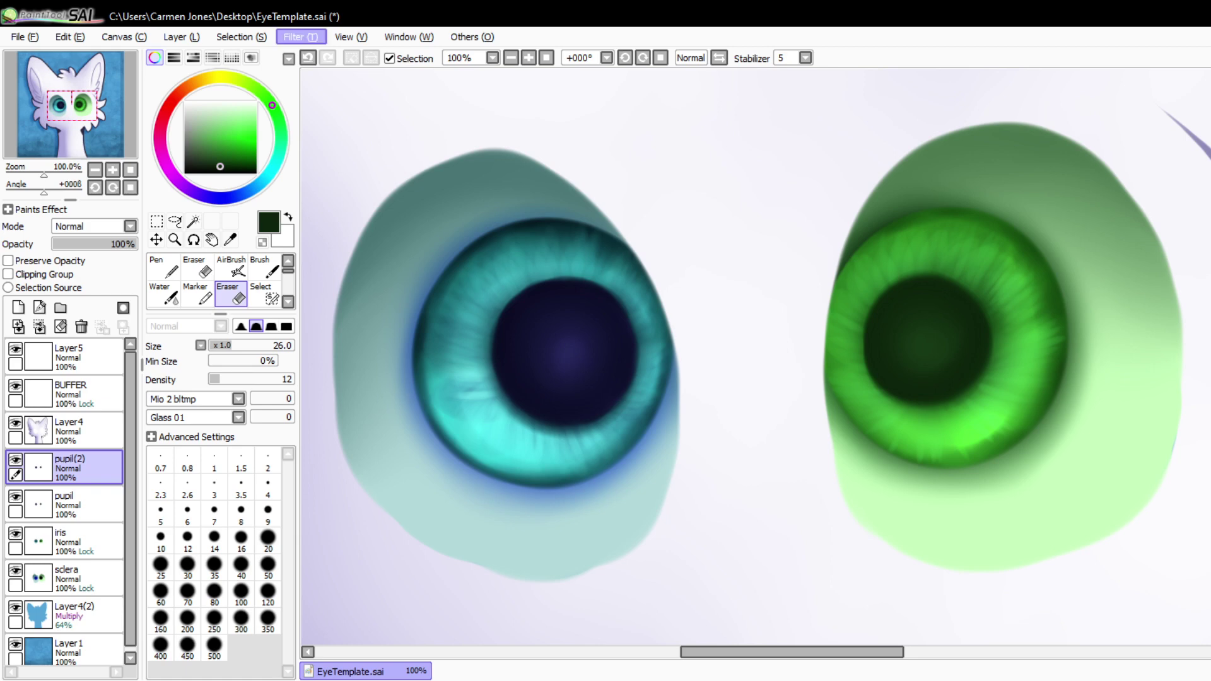
pyautogui.click(328, 55)
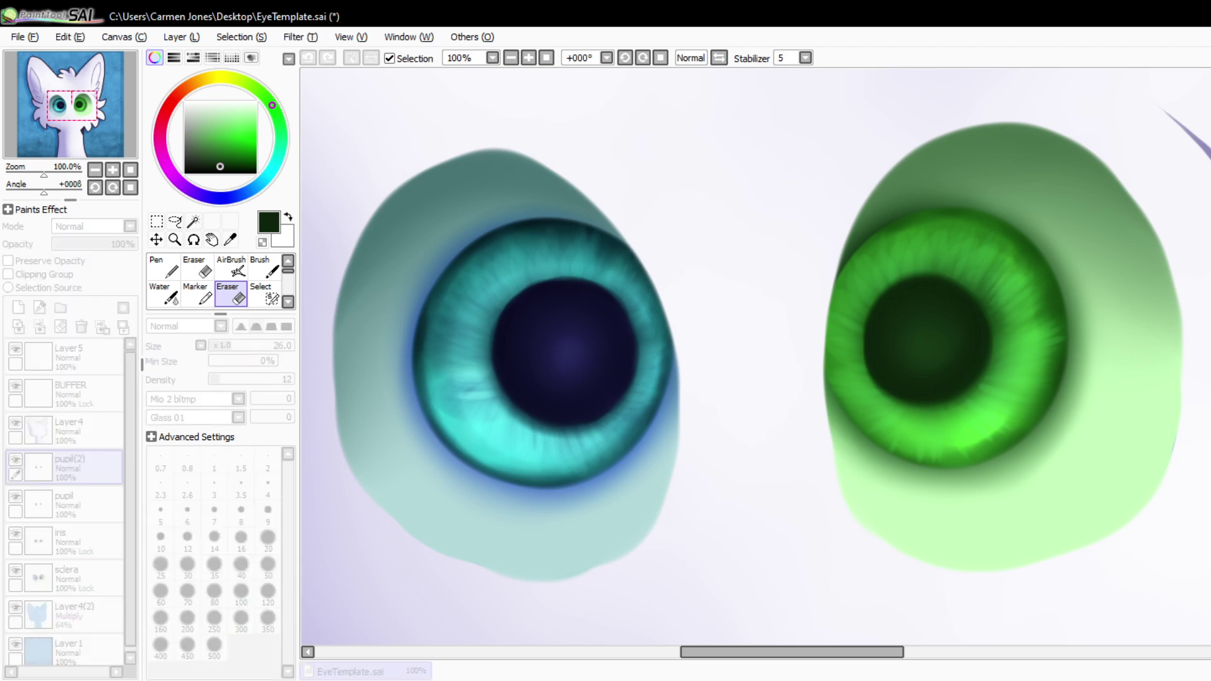
pyautogui.moveTo(605, 353); pyautogui.dragTo(572, 354)
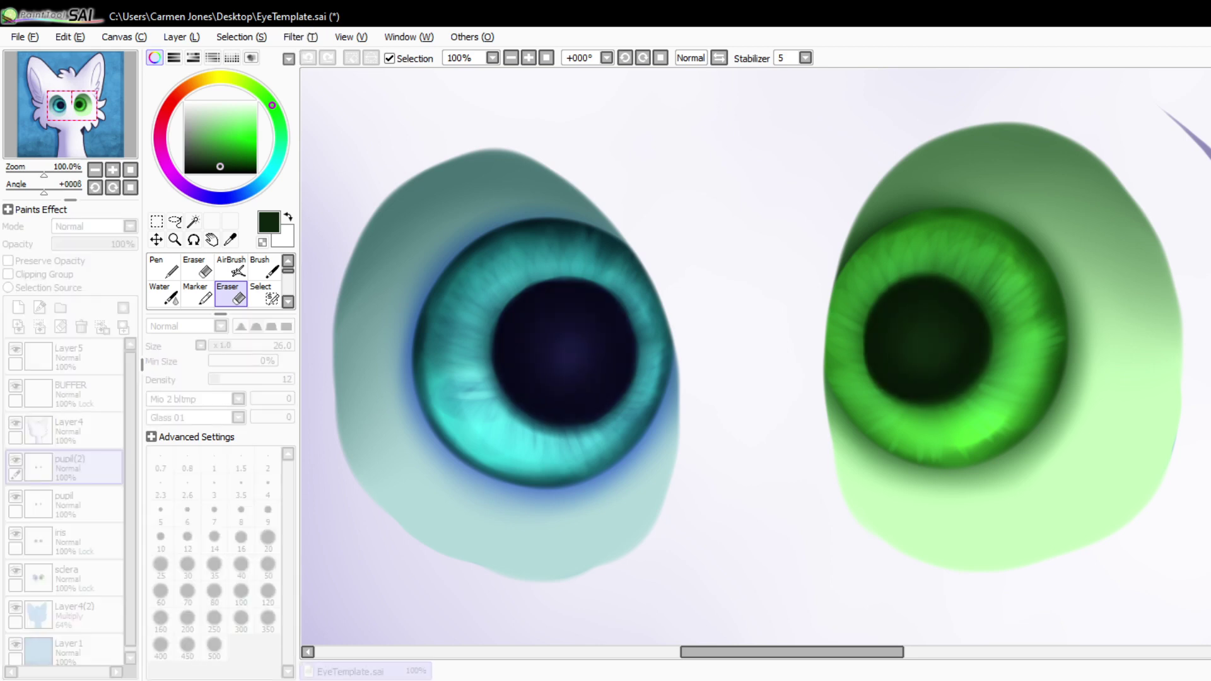
pyautogui.press('Return')
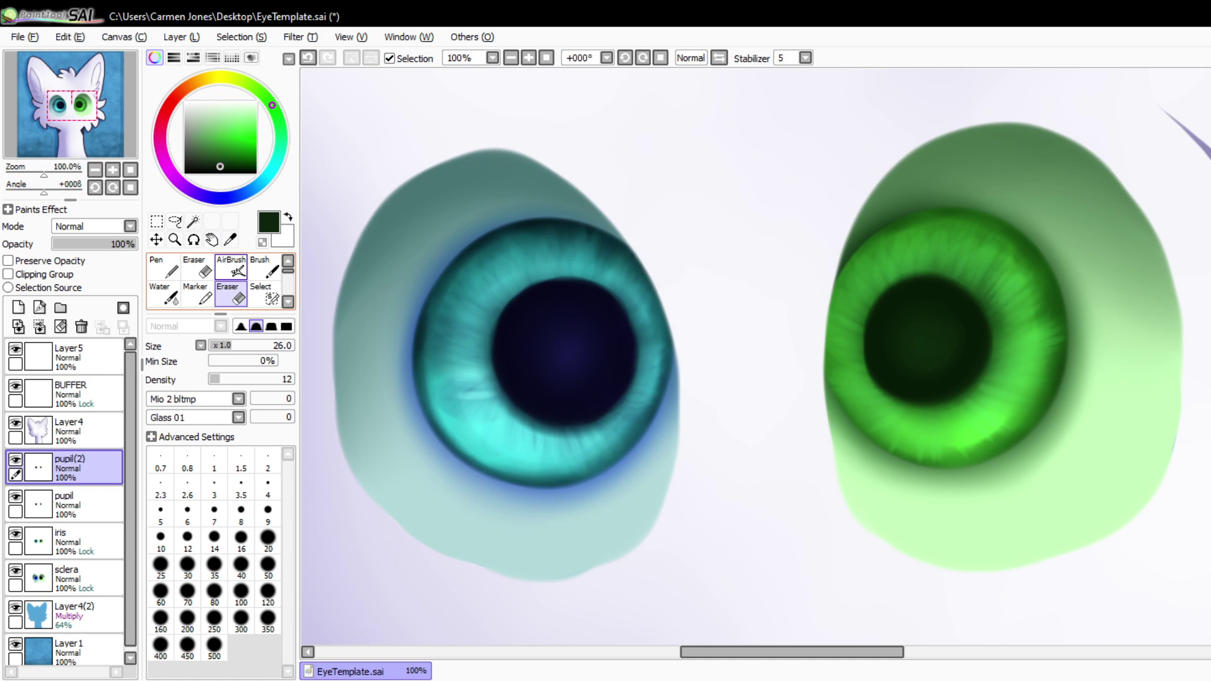
# - Set the Eraser to size 70 and density 44 with a harder edge shape
pyautogui.click(270, 345)
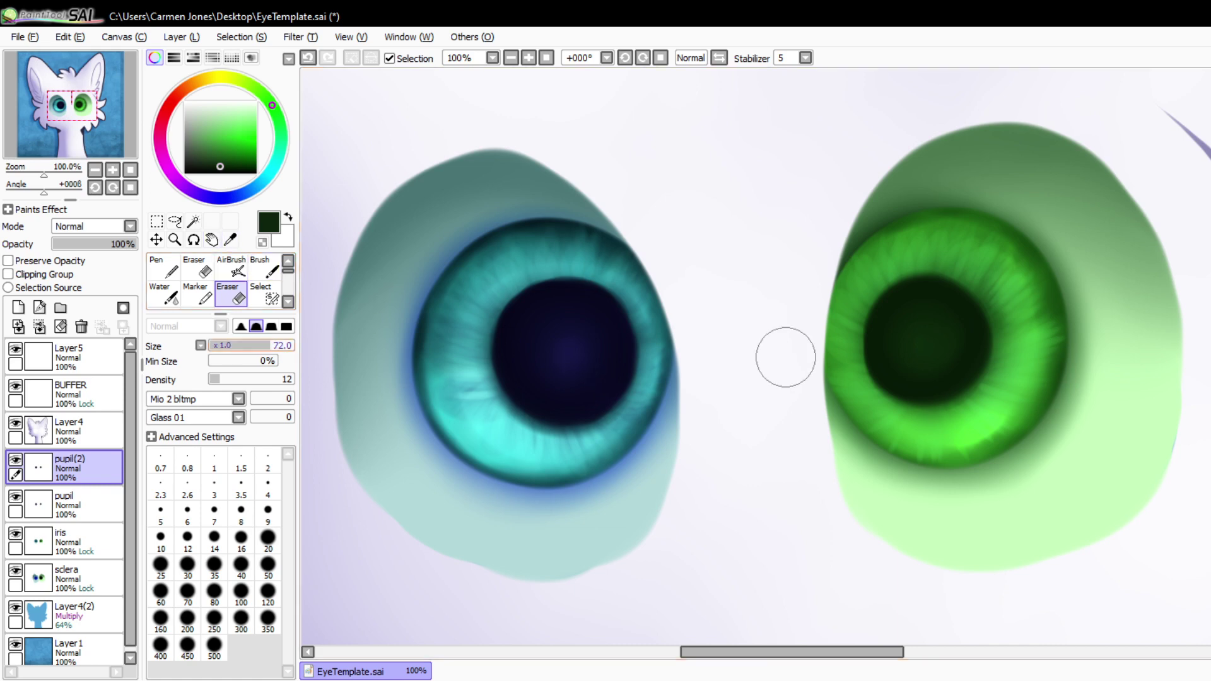
pyautogui.moveTo(270, 346); pyautogui.dragTo(283, 346)
pyautogui.click(244, 379)
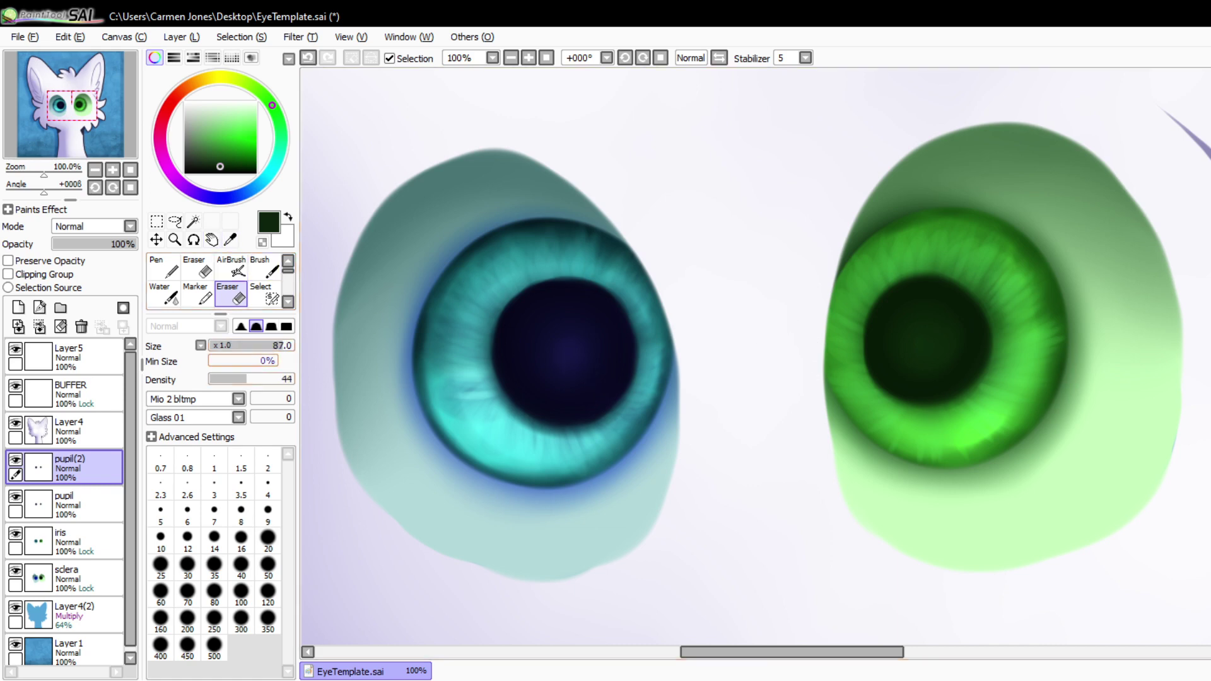
pyautogui.click(187, 593)
pyautogui.click(271, 326)
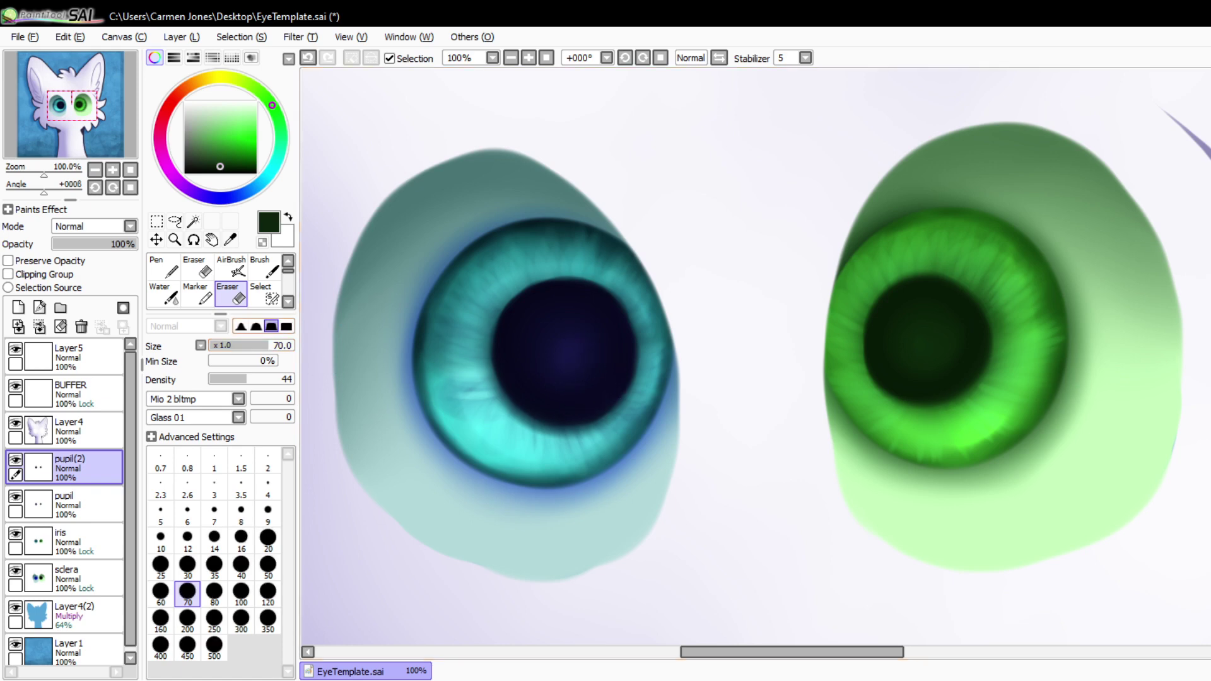
# - Erase the centre of the darkened pupil copy in both eyes and merge the copy down into the pupil layer
pyautogui.moveTo(606, 378)
pyautogui.mouseDown()
pyautogui.moveTo(577, 366)
pyautogui.moveTo(626, 373)
pyautogui.moveTo(541, 393)
pyautogui.moveTo(610, 397)
pyautogui.moveTo(598, 365)
pyautogui.mouseUp()
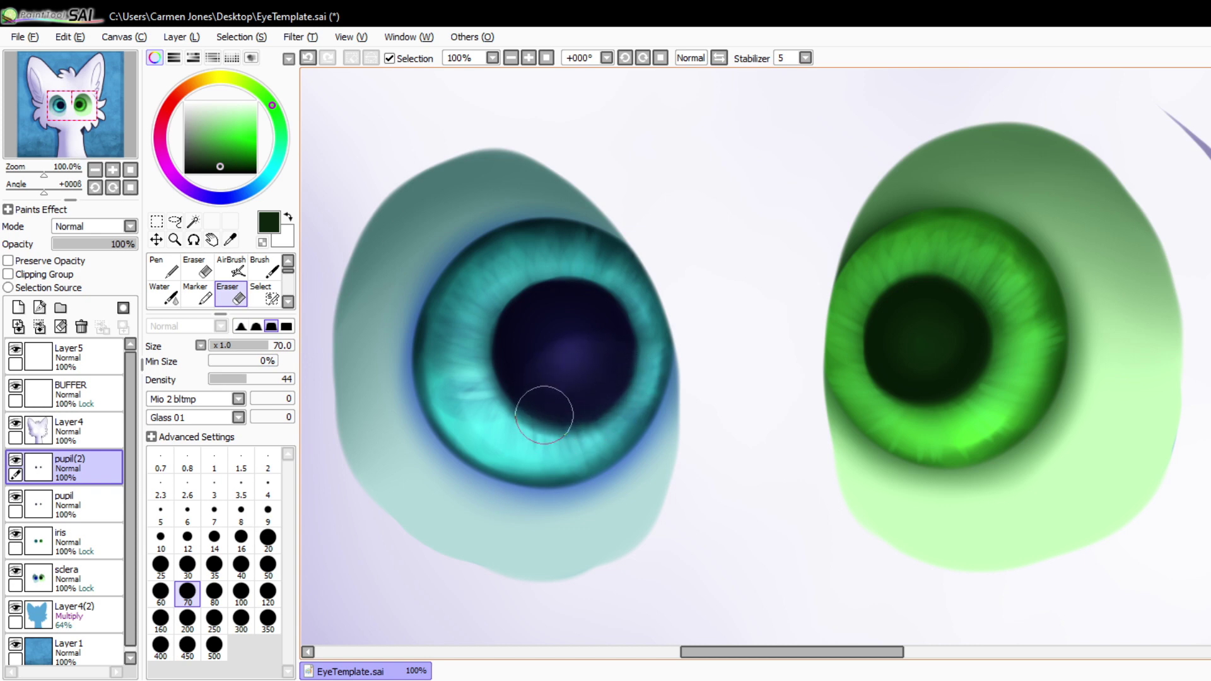
pyautogui.moveTo(918, 384)
pyautogui.mouseDown()
pyautogui.moveTo(911, 346)
pyautogui.moveTo(901, 363)
pyautogui.mouseUp()
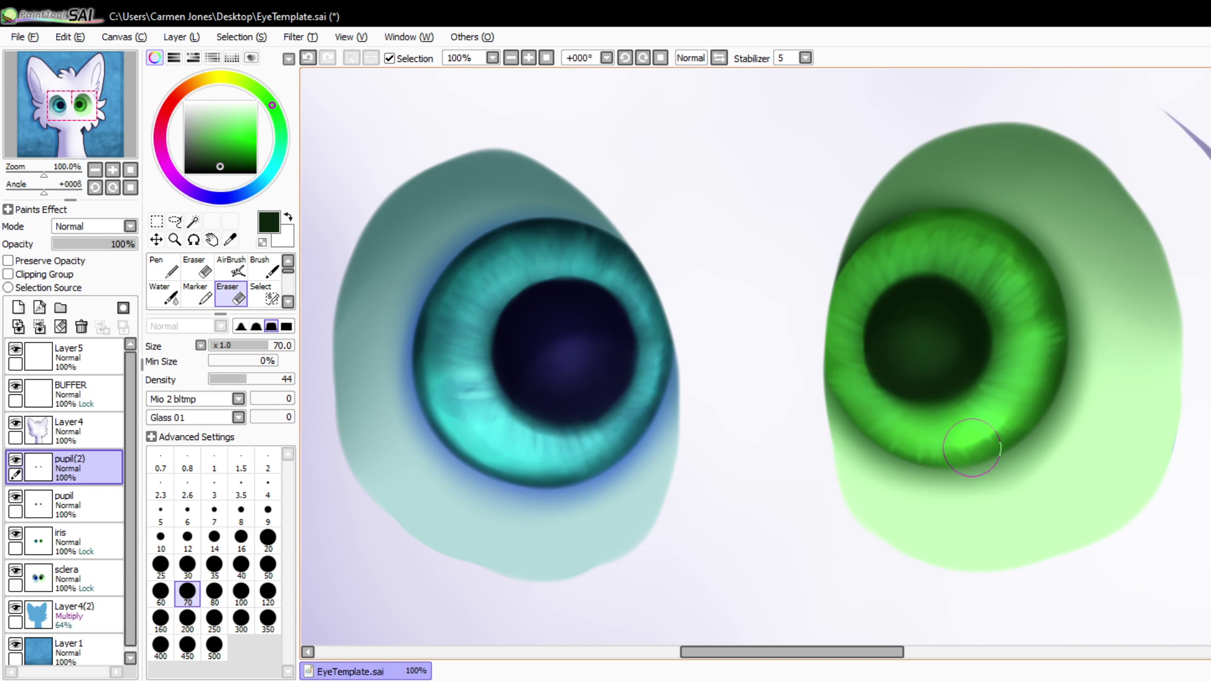
pyautogui.hotkey('ctrl', 'z')
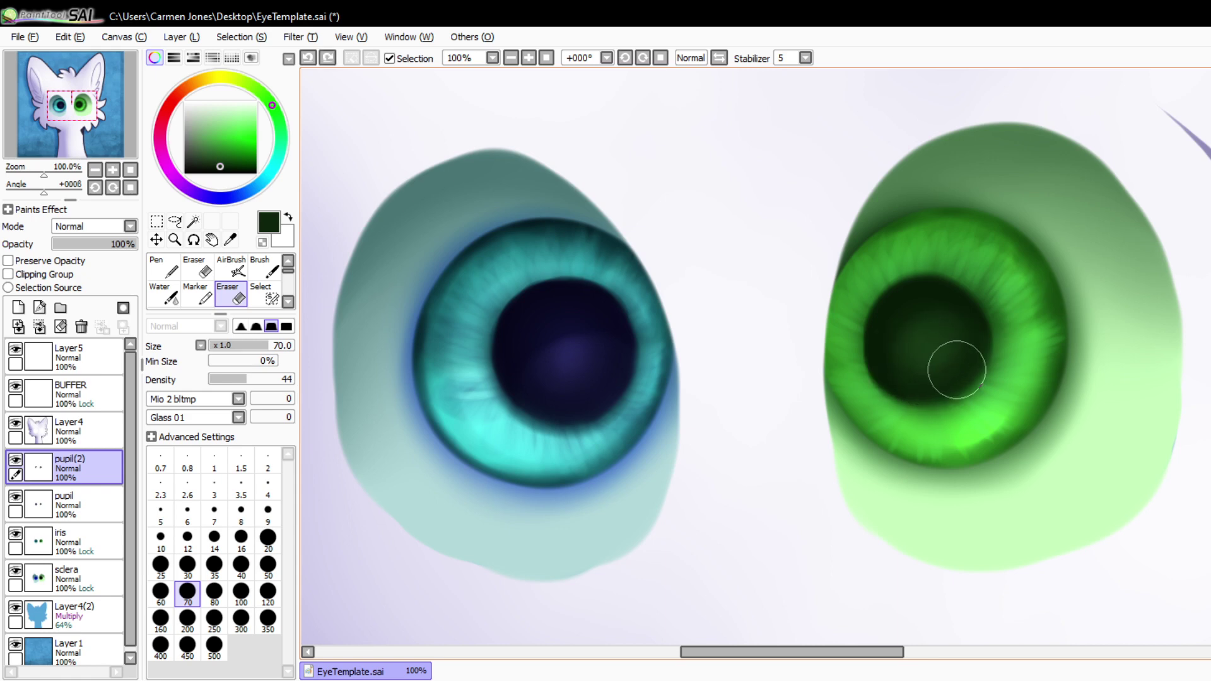
pyautogui.hotkey('ctrl', 'z')
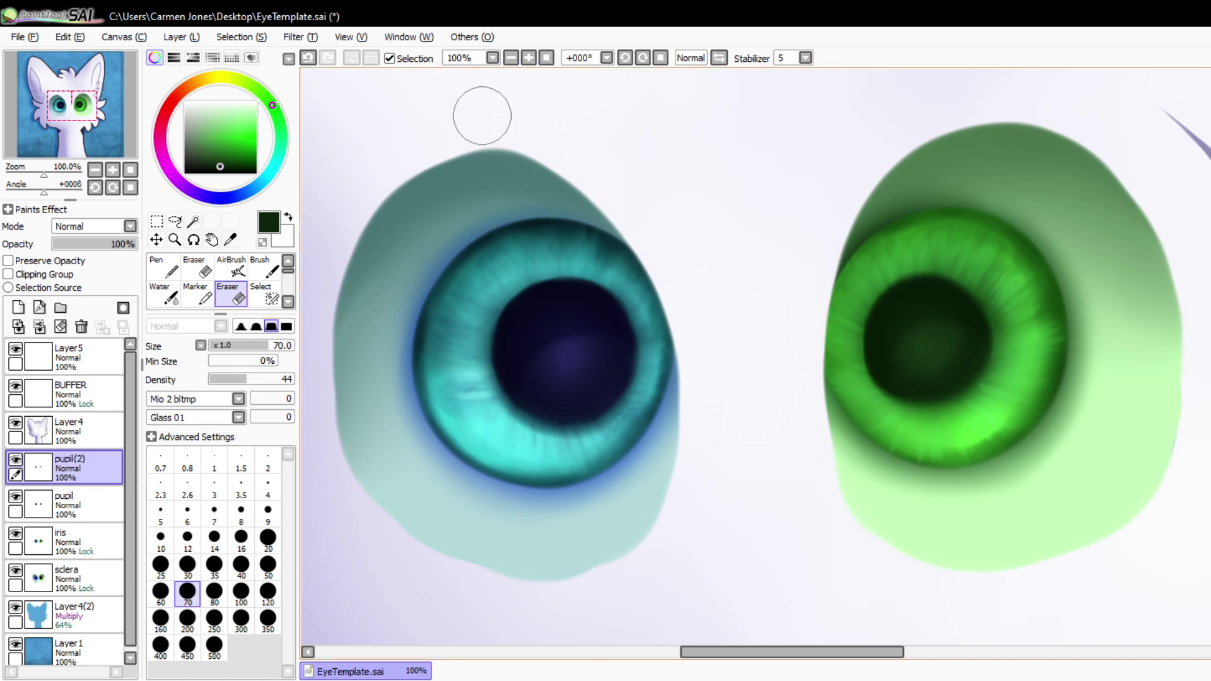
pyautogui.hotkey('ctrl', 'e')
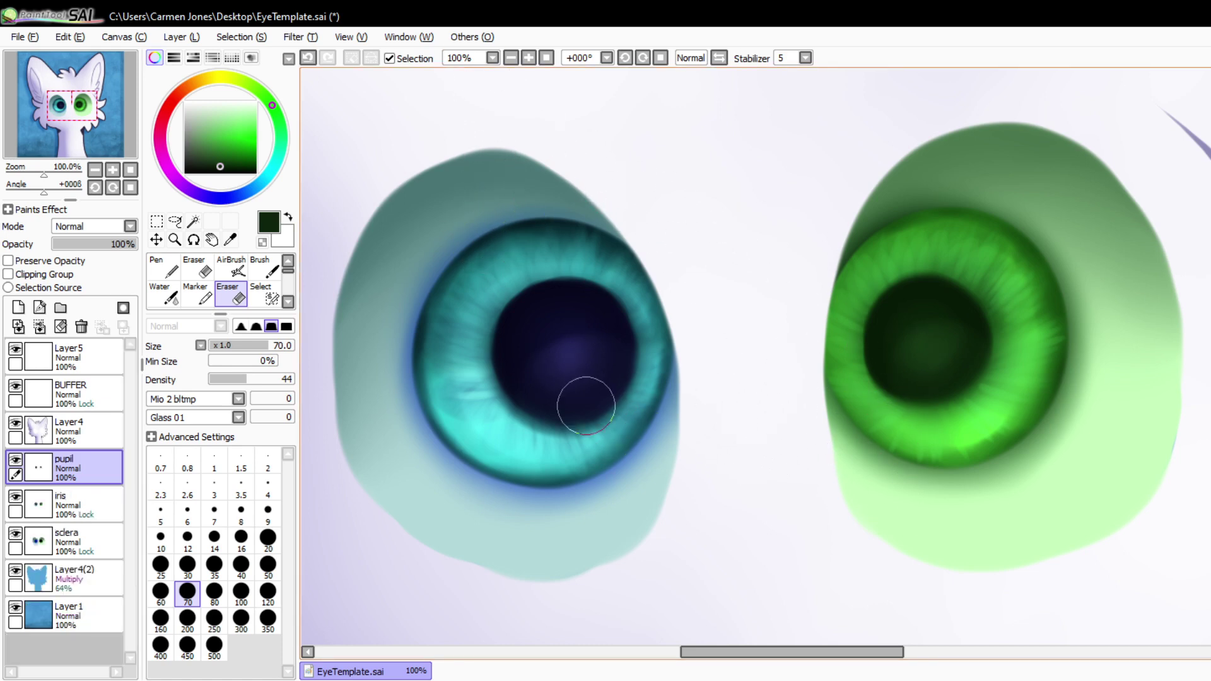
# - Try yellow arcs across both pupils with the size 20 Brush and undo them
pyautogui.click(264, 267)
pyautogui.click(236, 101)
pyautogui.click(219, 77)
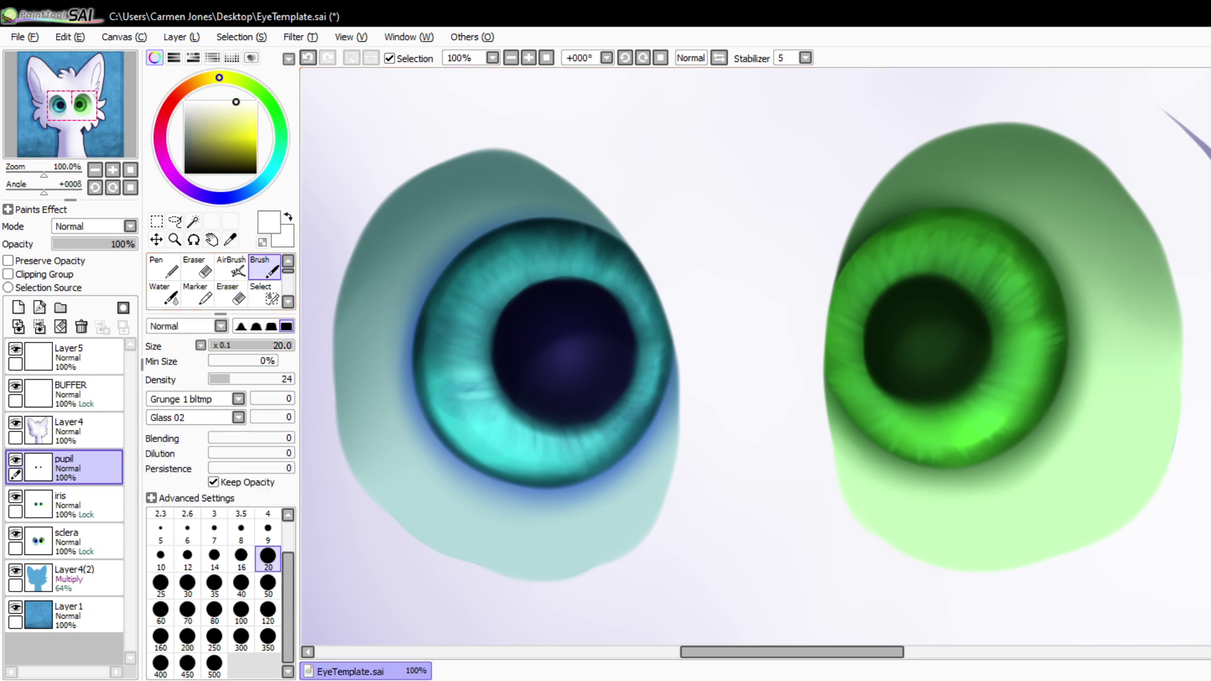
pyautogui.click(252, 131)
pyautogui.moveTo(523, 407); pyautogui.dragTo(623, 352)
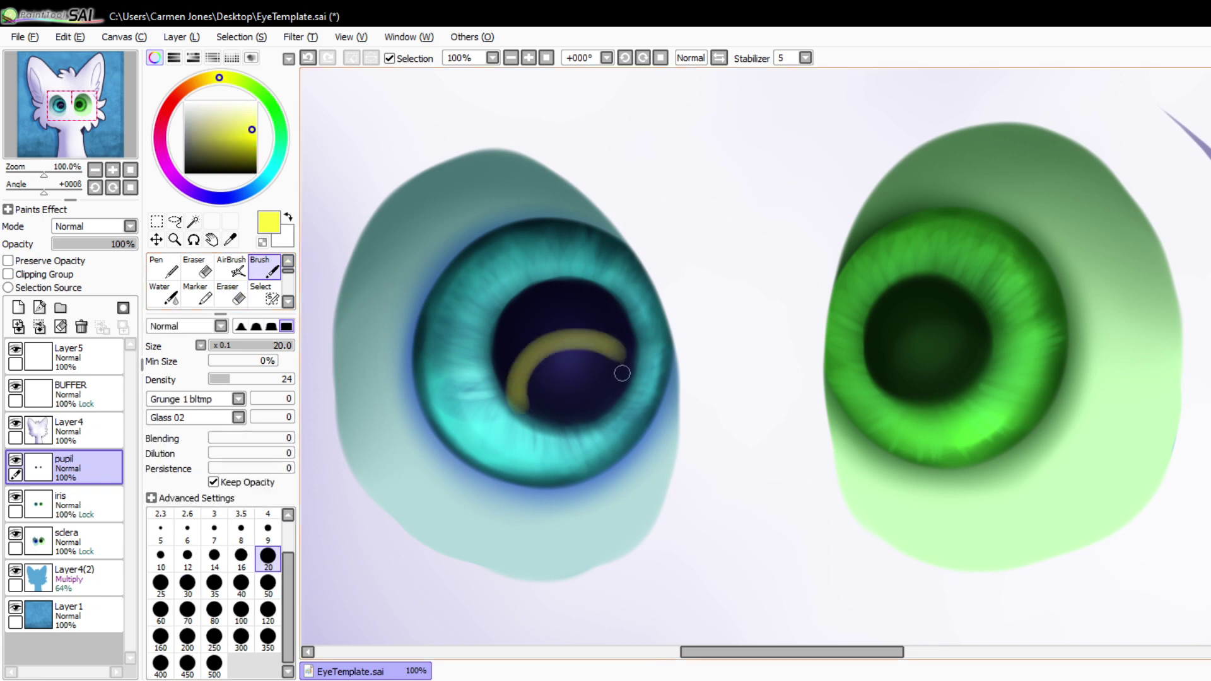
pyautogui.moveTo(892, 386)
pyautogui.mouseDown()
pyautogui.moveTo(885, 344)
pyautogui.moveTo(983, 346)
pyautogui.mouseUp()
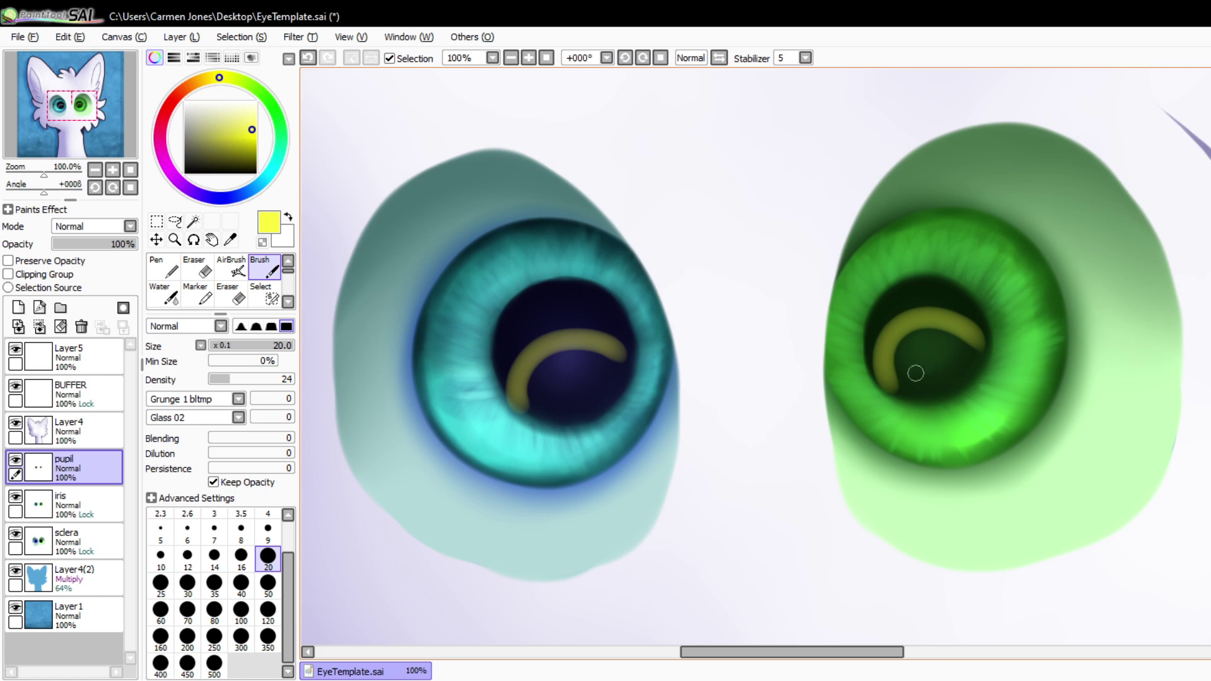
pyautogui.hotkey('ctrl', 'z')
pyautogui.hotkey('ctrl', 'z')
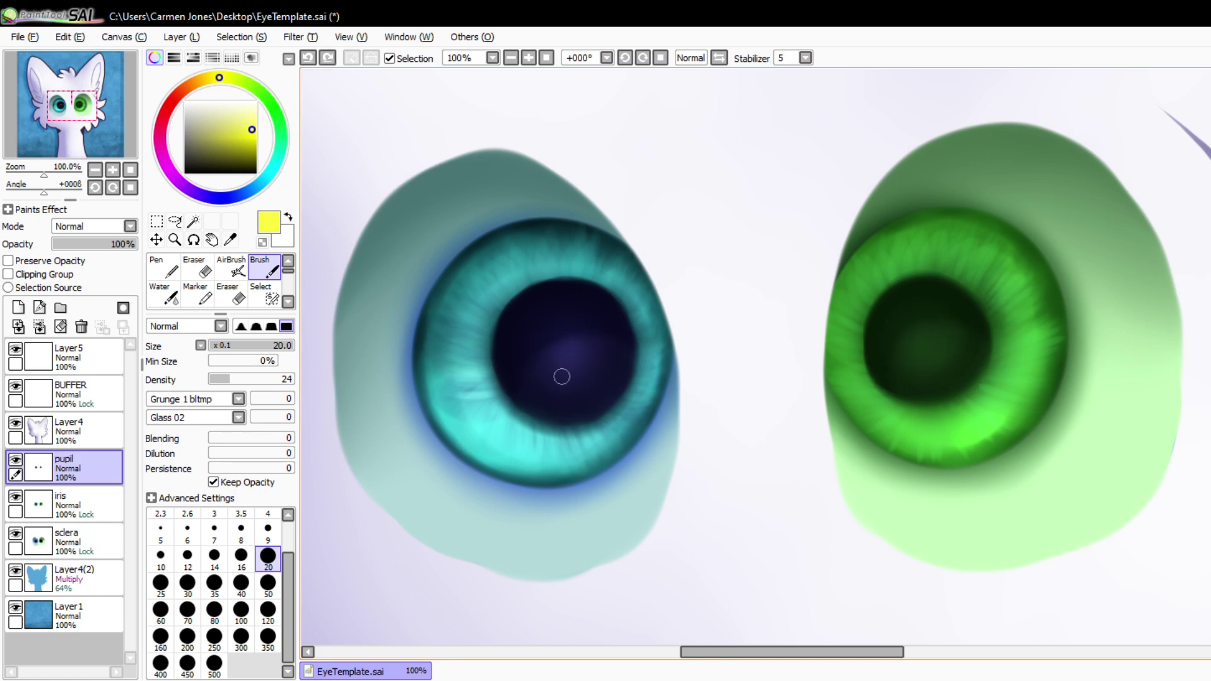
pyautogui.moveTo(555, 420); pyautogui.dragTo(640, 314)
pyautogui.moveTo(902, 294); pyautogui.dragTo(965, 429)
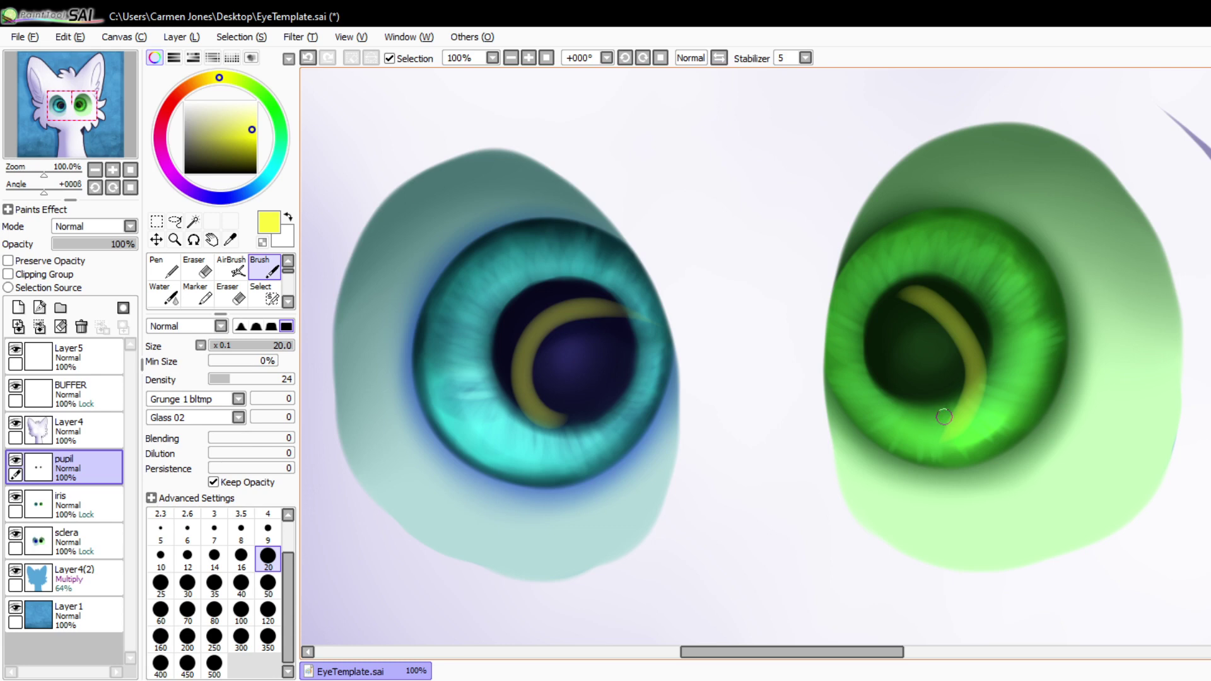
pyautogui.hotkey('ctrl', 'z')
pyautogui.hotkey('ctrl', 'z')
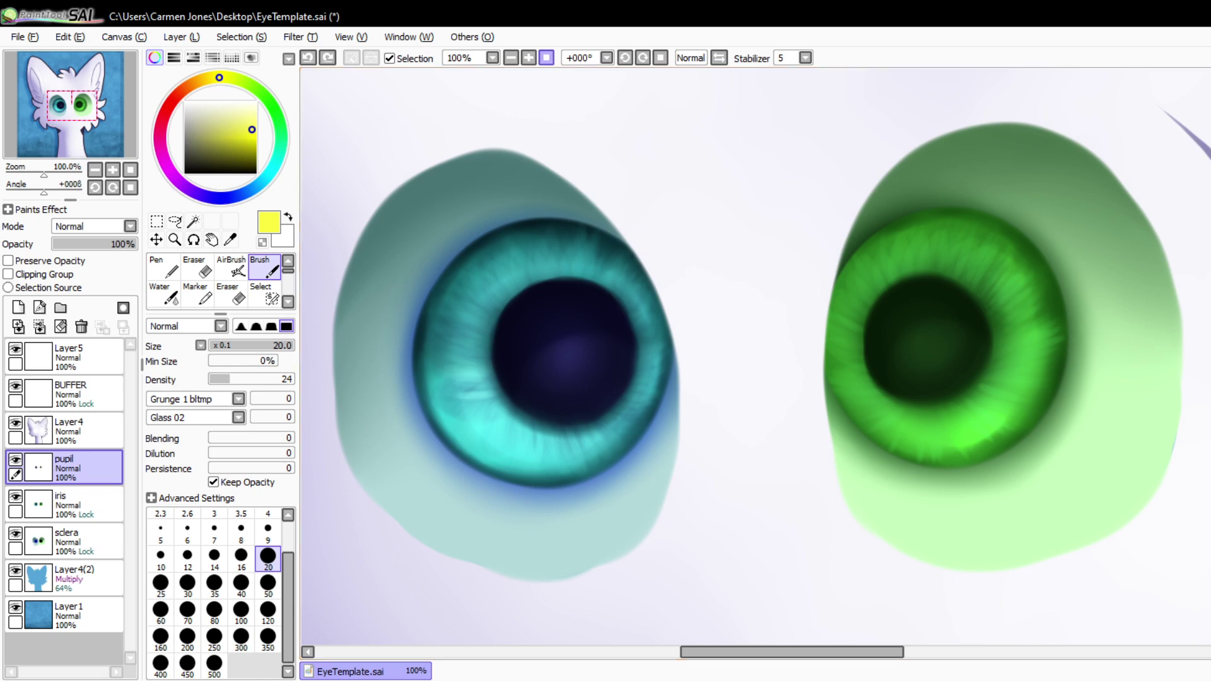
# - Examine both eyes against the whole character at 25% zoom
pyautogui.click(511, 57)
pyautogui.click(511, 57)
pyautogui.click(511, 57)
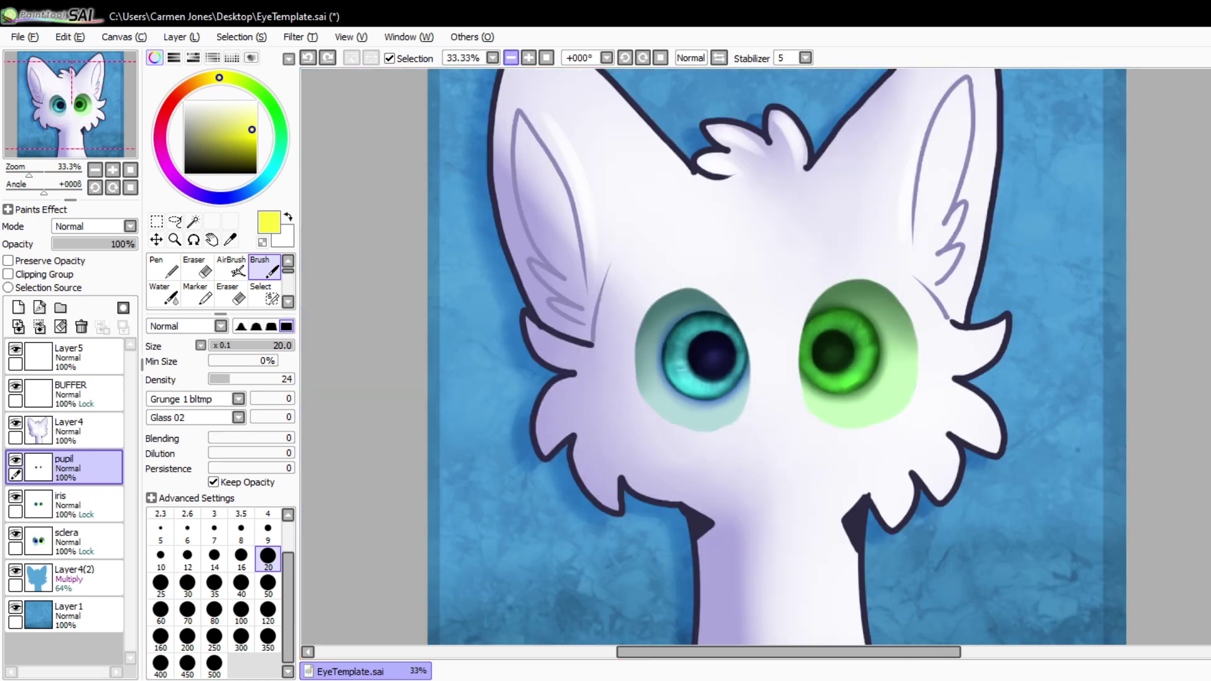
pyautogui.click(511, 57)
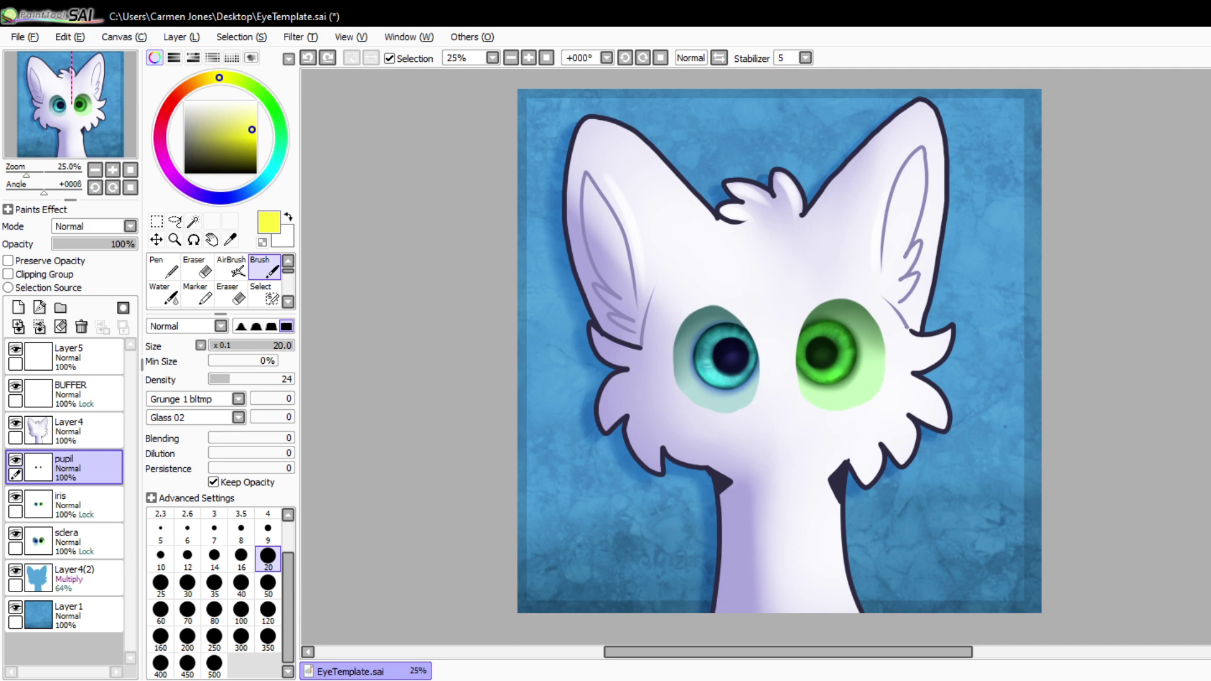
pyautogui.click(529, 58)
pyautogui.click(528, 58)
pyautogui.click(528, 58)
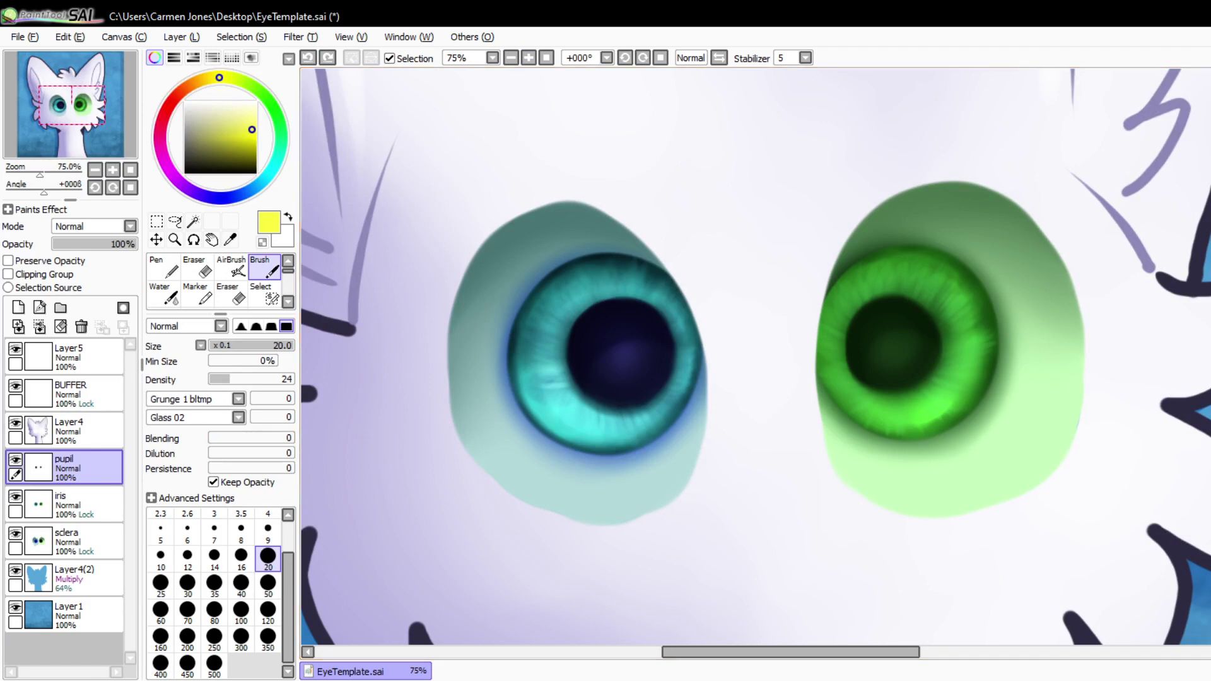
# - Sample the blue eye's dark navy pupil colour and set the Brush to size 10
pyautogui.moveTo(124, 244); pyautogui.dragTo(95, 244)
pyautogui.moveTo(95, 244); pyautogui.dragTo(137, 244)
pyautogui.click(230, 239)
pyautogui.click(599, 328)
pyautogui.click(264, 267)
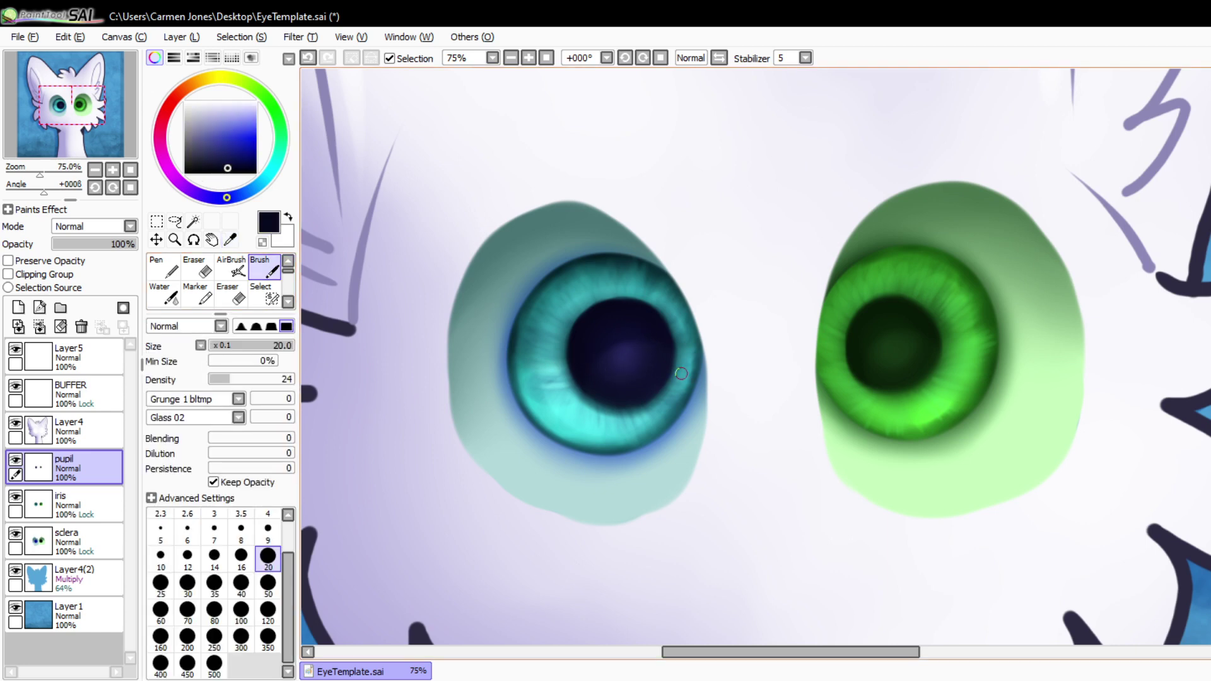
pyautogui.click(290, 346)
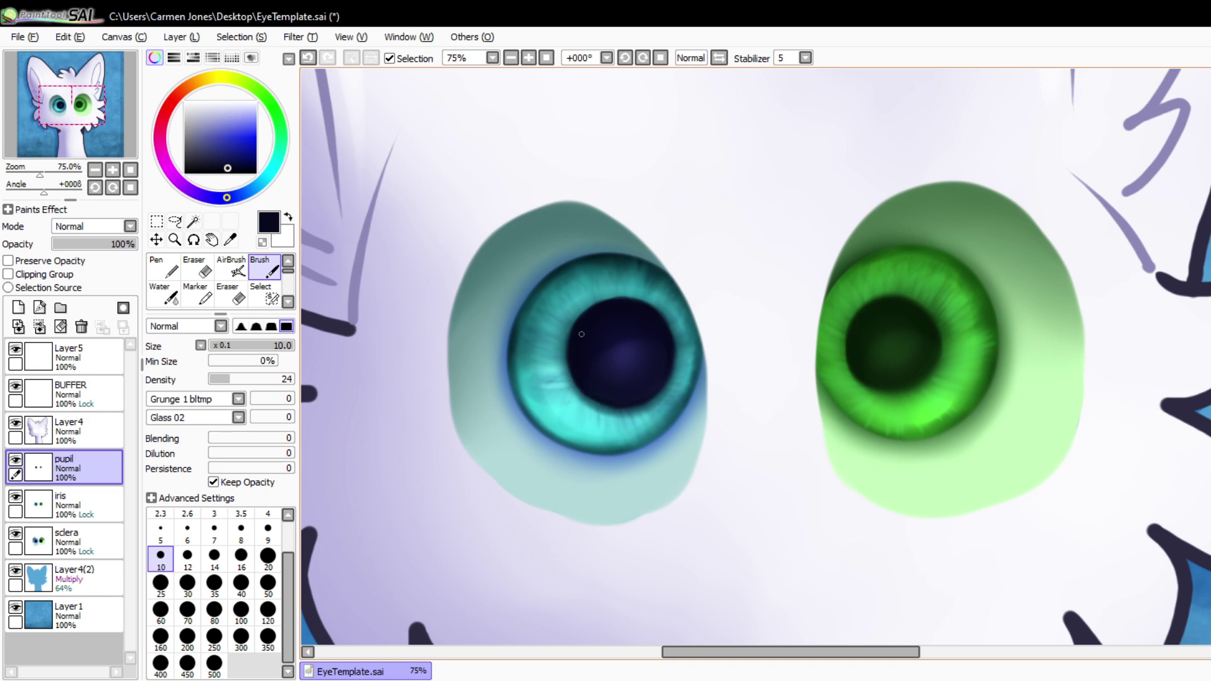
# - Sample the green eye's dark pupil colour and paint along the pupil's left and lower edges to even out its outline
pyautogui.moveTo(742, 652); pyautogui.dragTo(763, 652)
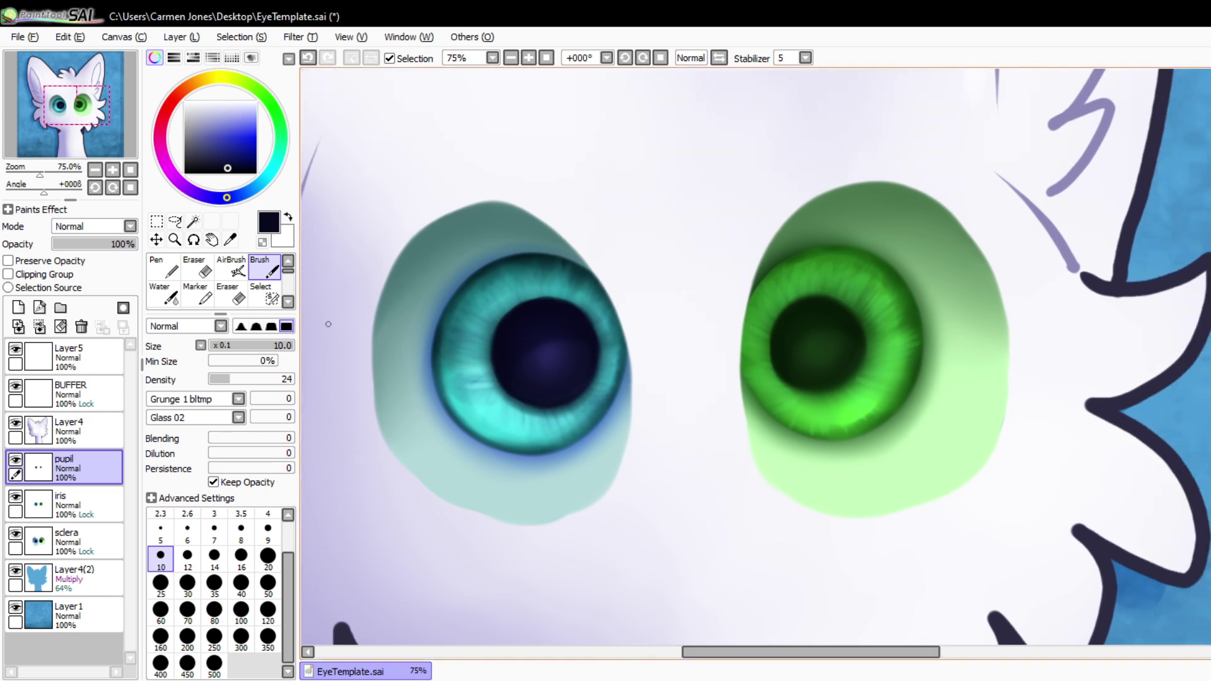
pyautogui.click(230, 240)
pyautogui.click(818, 315)
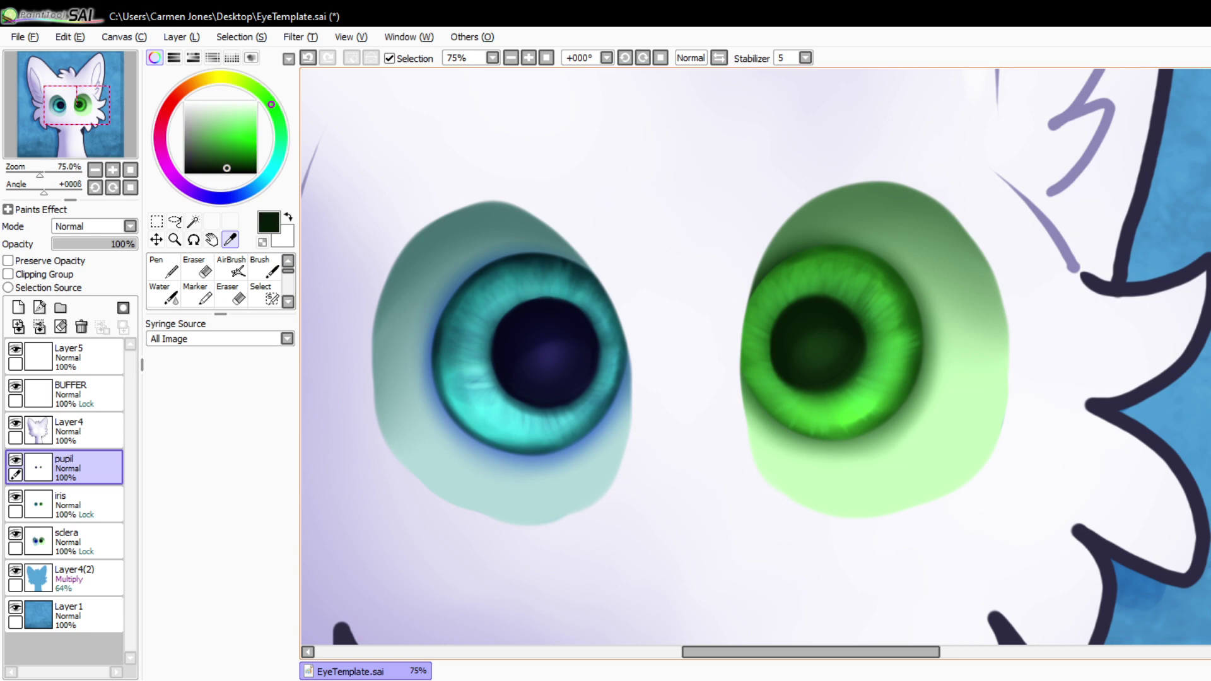
pyautogui.click(264, 267)
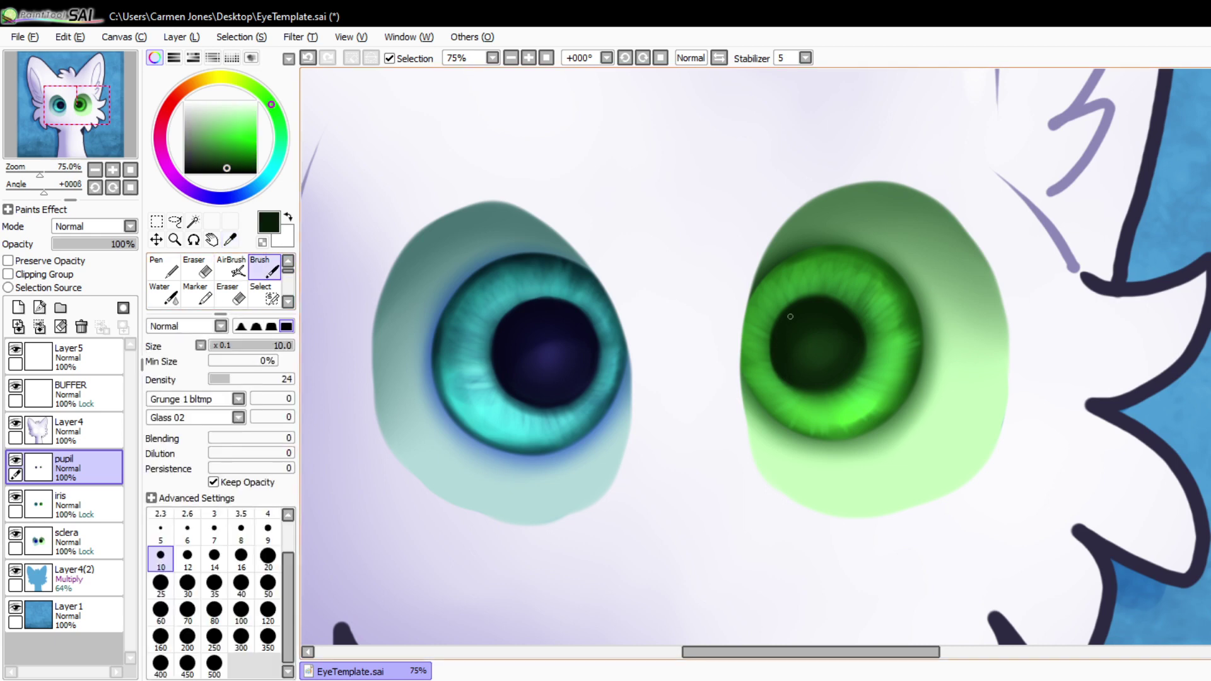
pyautogui.moveTo(783, 318)
pyautogui.mouseDown()
pyautogui.moveTo(819, 306)
pyautogui.moveTo(805, 298)
pyautogui.moveTo(850, 310)
pyautogui.mouseUp()
pyautogui.moveTo(780, 341)
pyautogui.mouseDown()
pyautogui.moveTo(779, 352)
pyautogui.moveTo(790, 306)
pyautogui.mouseUp()
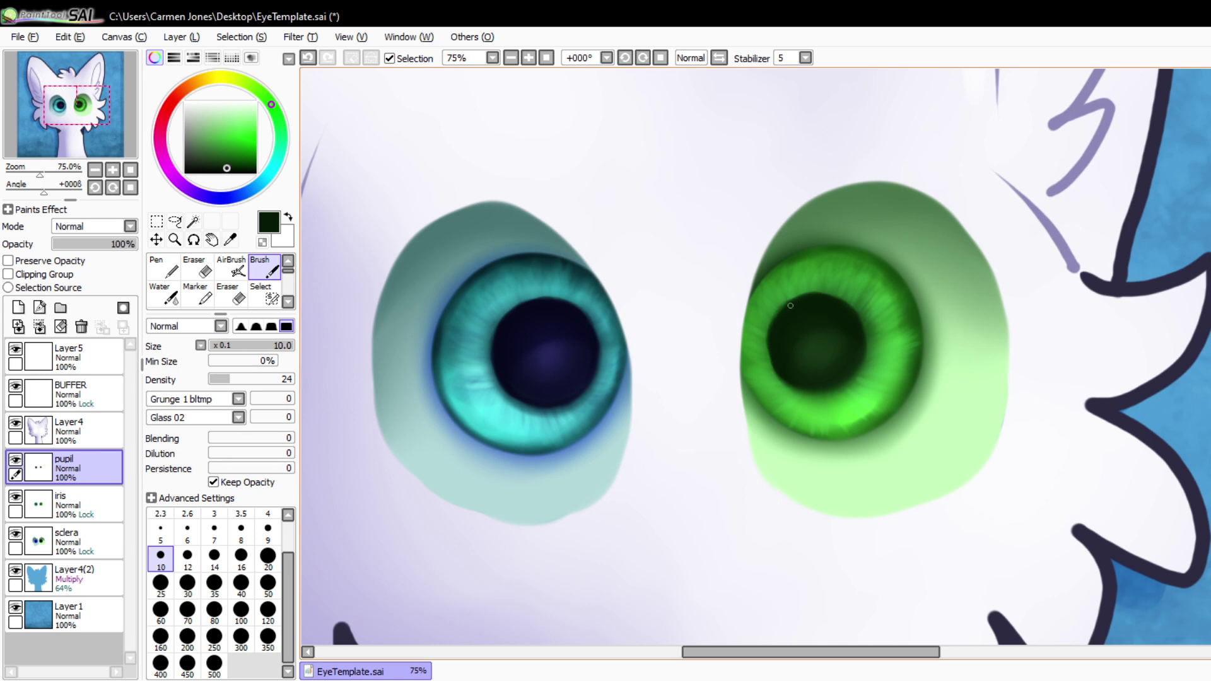
pyautogui.hotkey('ctrl', 'z')
pyautogui.hotkey('ctrl', 'z')
pyautogui.moveTo(783, 371); pyautogui.dragTo(781, 316)
pyautogui.moveTo(791, 380); pyautogui.dragTo(846, 377)
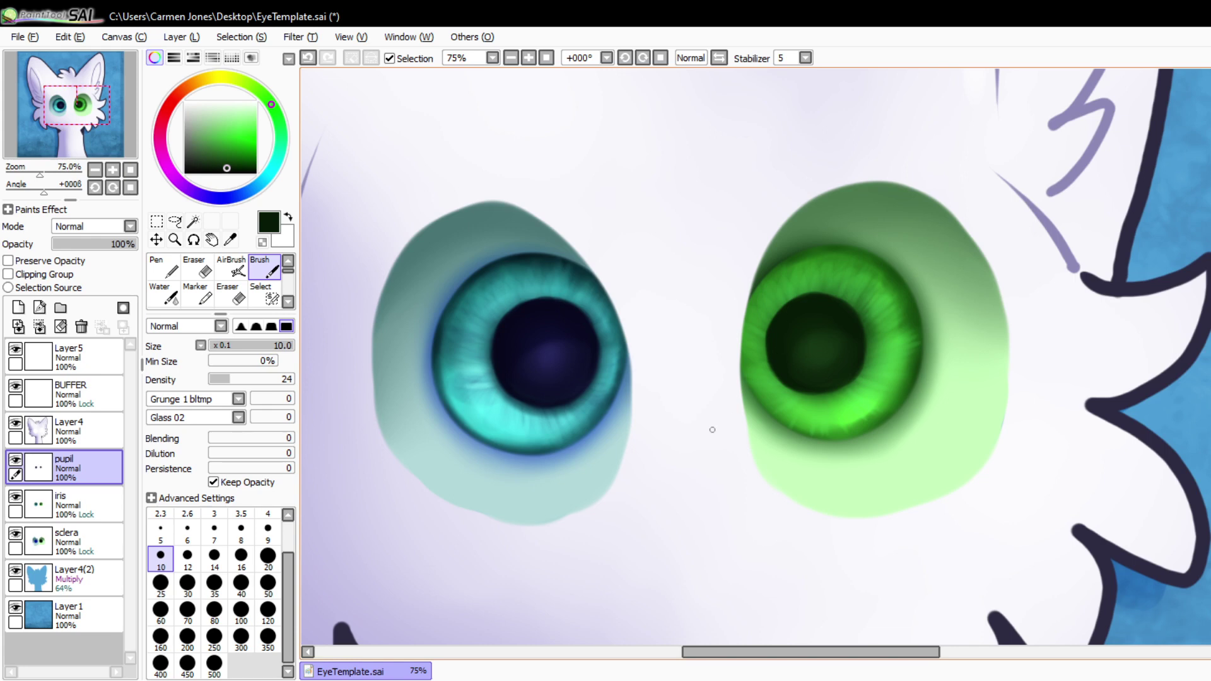
# - Merge the pupil layer down into the iris layer and sample the blue eye's teal iris colour for the Brush
pyautogui.click(288, 301)
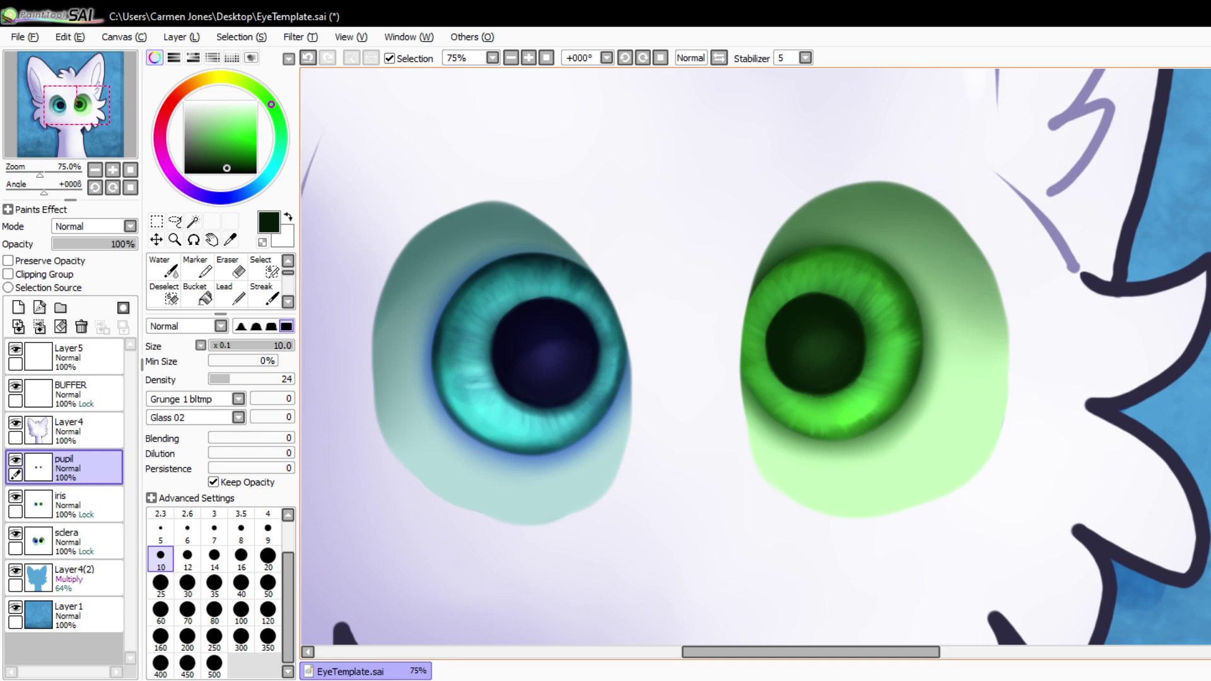
pyautogui.hotkey('ctrl', 'e')
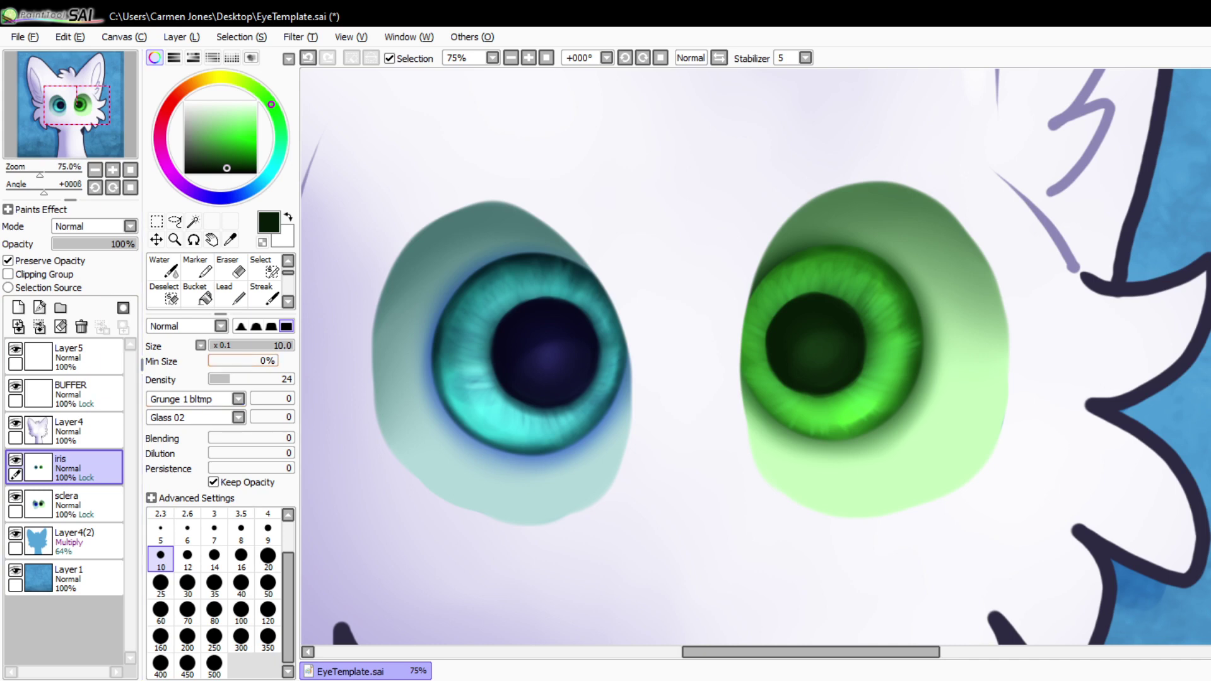
pyautogui.press('alt')
pyautogui.click(472, 381)
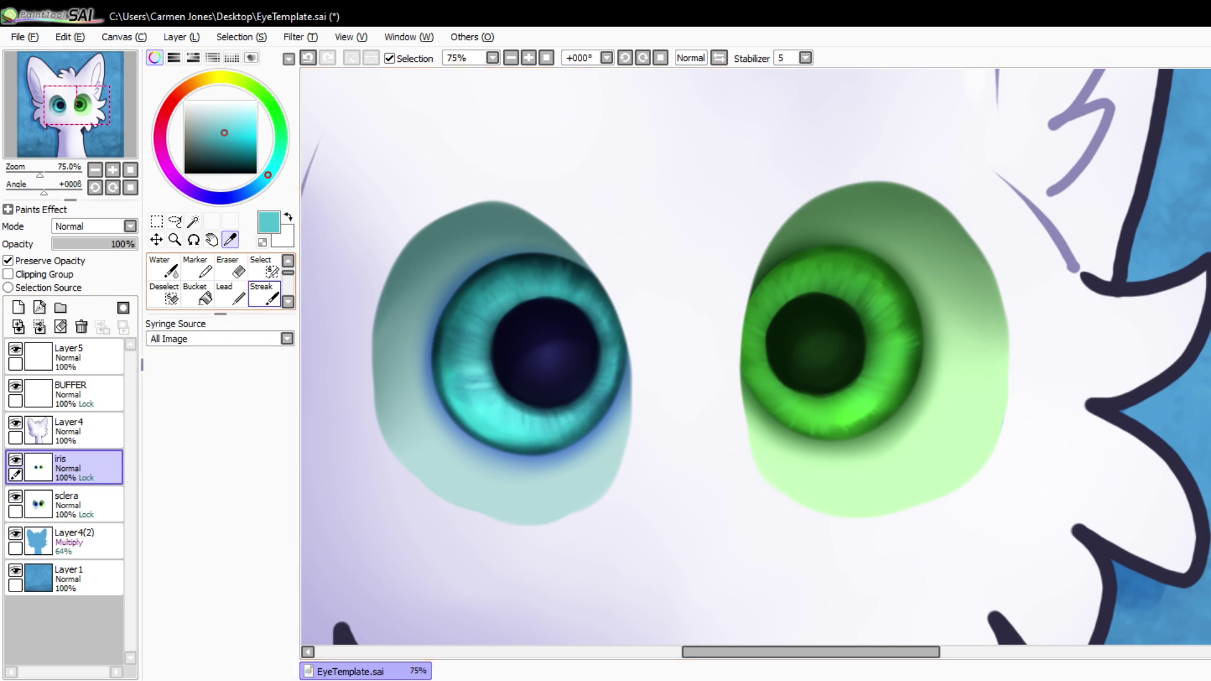
pyautogui.moveTo(289, 273); pyautogui.dragTo(288, 270)
pyautogui.click(264, 268)
# - Lighten the teal and paint short radial streaks on the lower right part of the blue eye's iris
pyautogui.moveTo(526, 410); pyautogui.dragTo(548, 298)
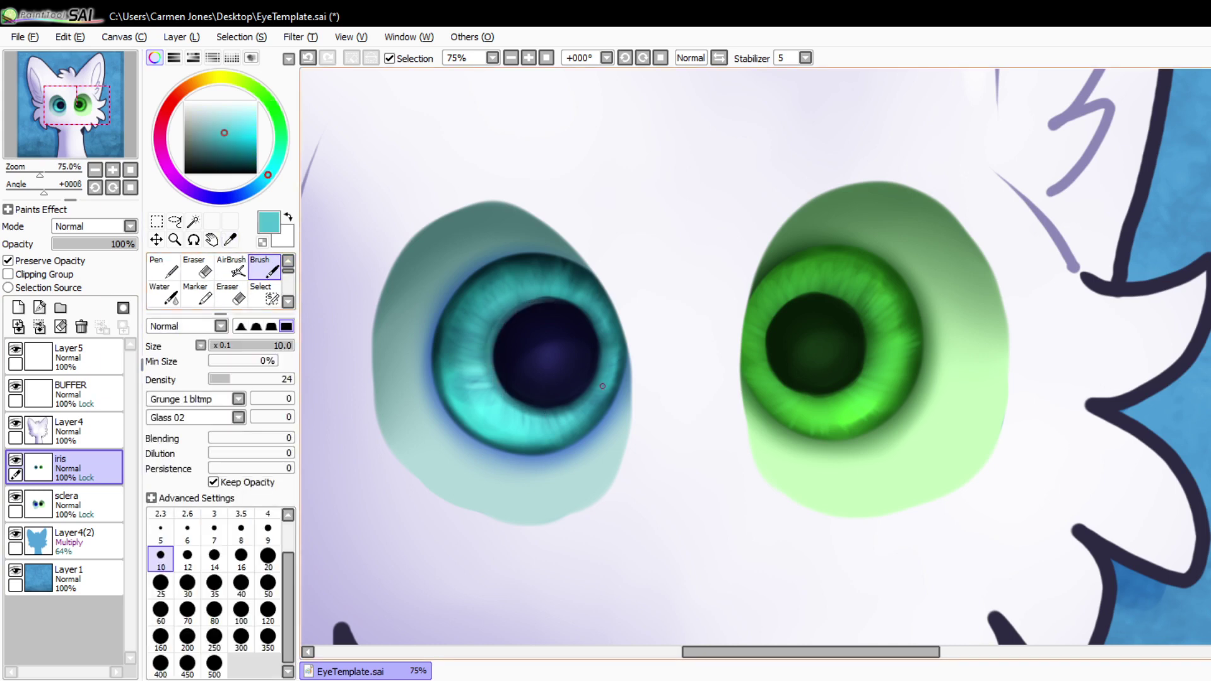
pyautogui.hotkey('ctrl', 'z')
pyautogui.moveTo(563, 435); pyautogui.dragTo(572, 437)
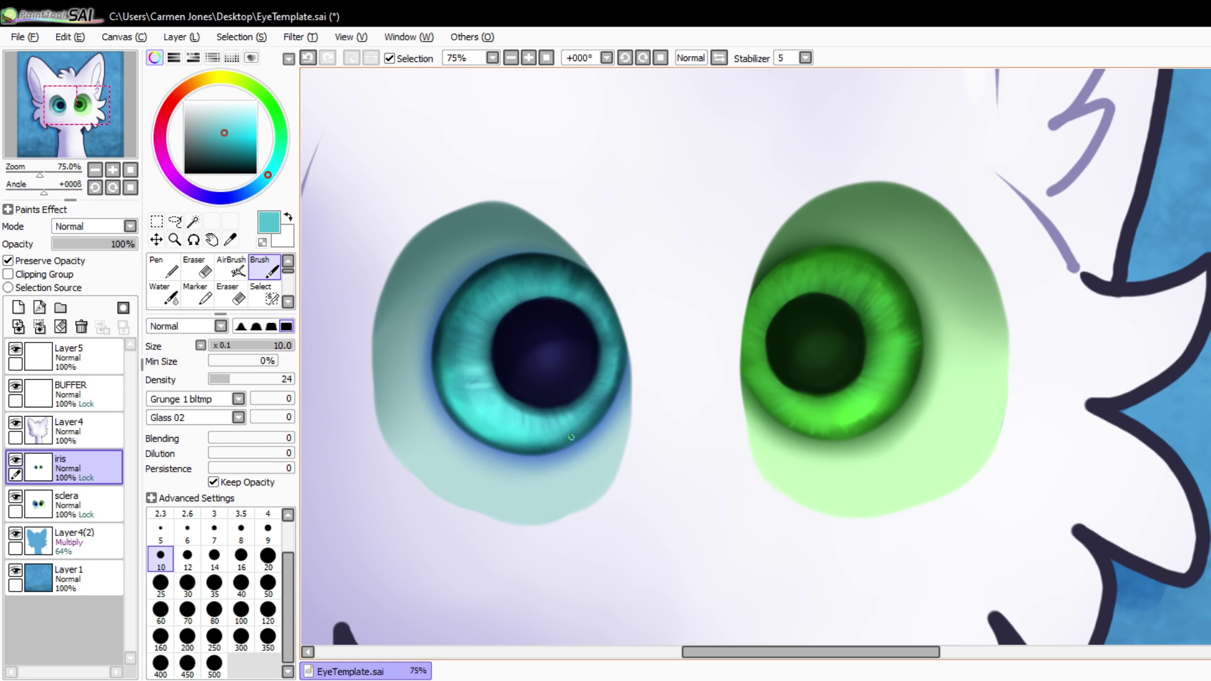
pyautogui.click(238, 119)
pyautogui.moveTo(563, 422); pyautogui.dragTo(604, 390)
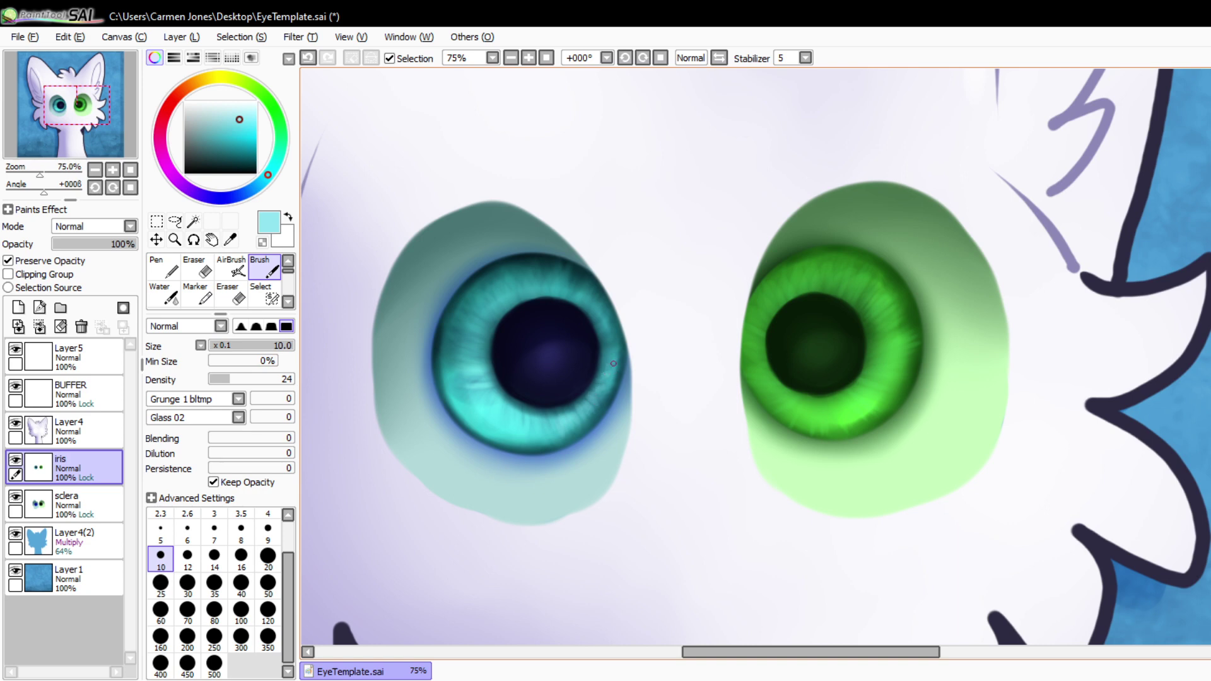
pyautogui.scroll(2, 613, 364)
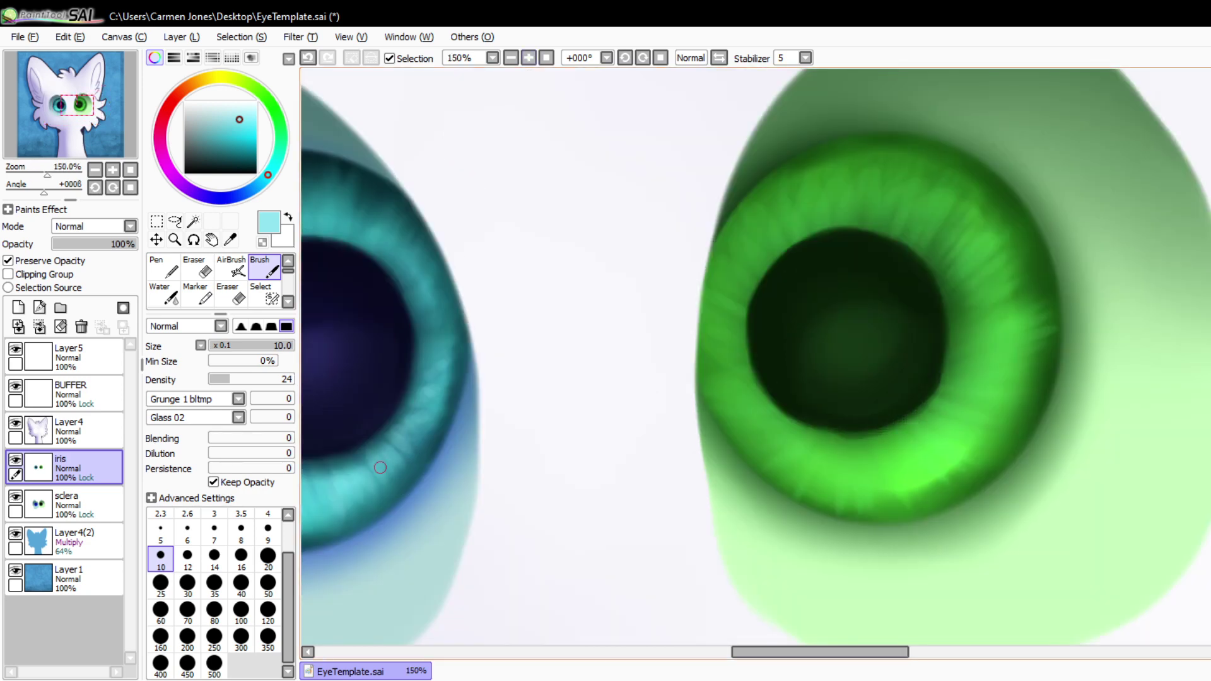
pyautogui.moveTo(380, 467)
pyautogui.mouseDown()
pyautogui.moveTo(402, 464)
pyautogui.moveTo(432, 385)
pyautogui.mouseUp()
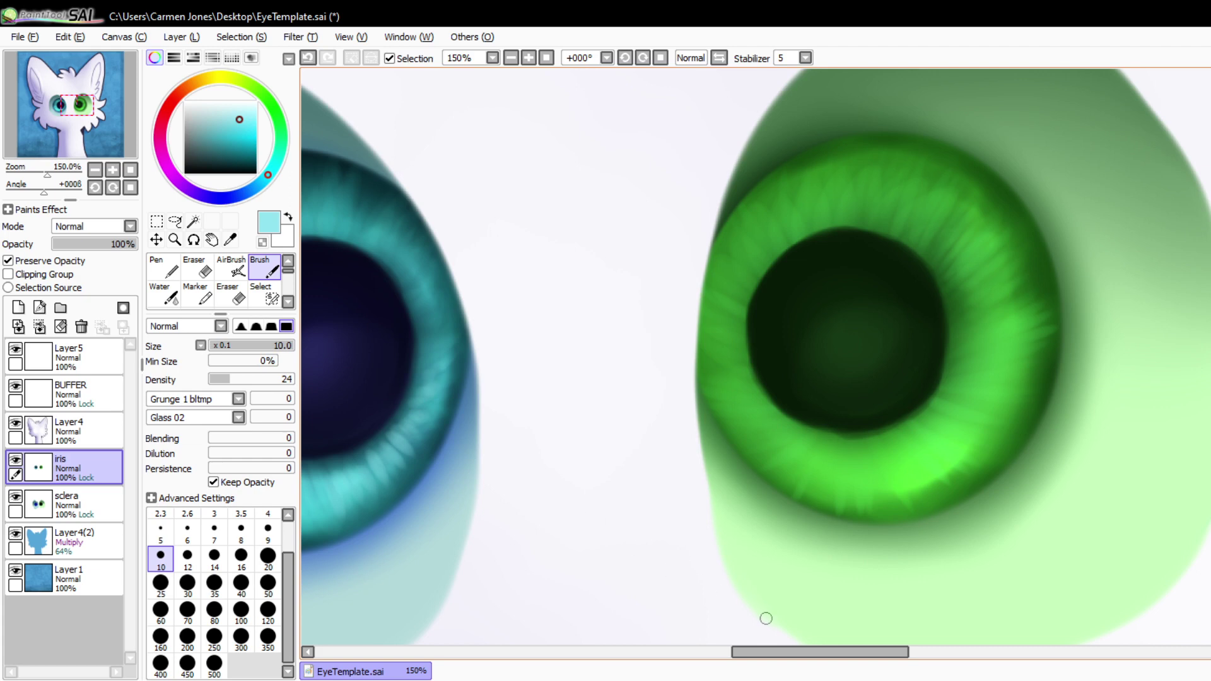
# - Paint matching light teal streaks on the upper left and upper right parts of the blue eye's iris
pyautogui.moveTo(754, 651); pyautogui.dragTo(725, 652)
pyautogui.moveTo(372, 273)
pyautogui.mouseDown()
pyautogui.moveTo(341, 255)
pyautogui.moveTo(367, 252)
pyautogui.moveTo(368, 208)
pyautogui.moveTo(413, 212)
pyautogui.mouseUp()
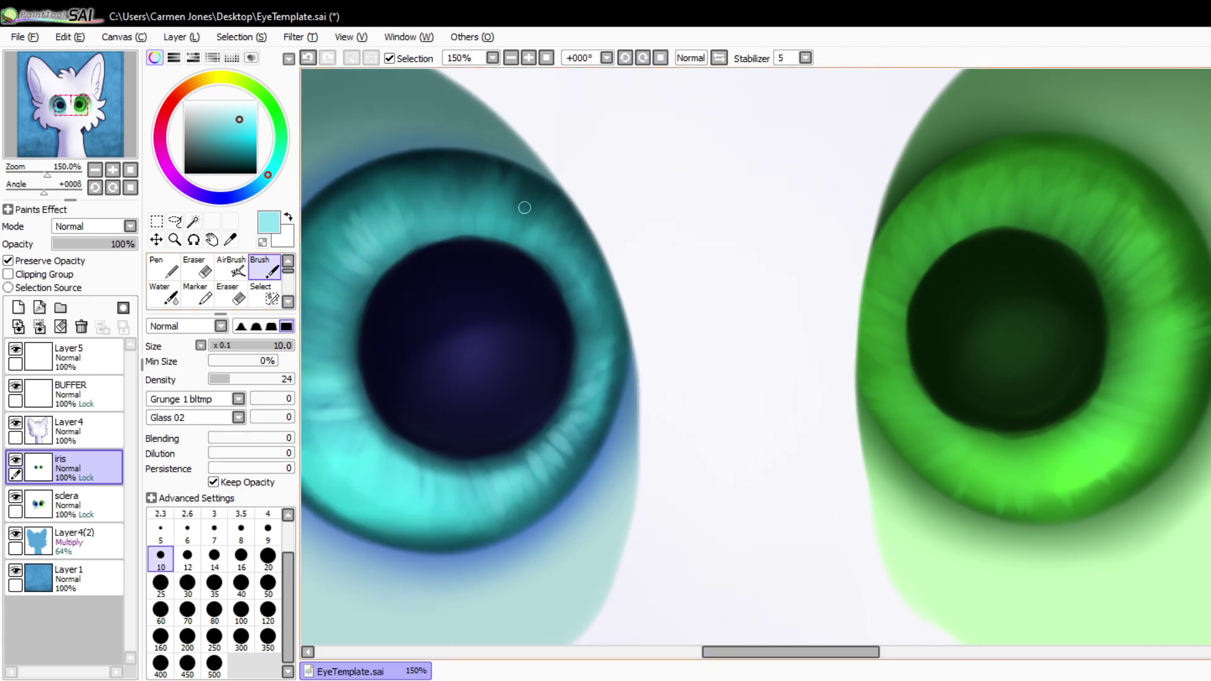
pyautogui.moveTo(524, 208)
pyautogui.mouseDown()
pyautogui.moveTo(539, 249)
pyautogui.moveTo(571, 233)
pyautogui.moveTo(583, 246)
pyautogui.moveTo(586, 294)
pyautogui.mouseUp()
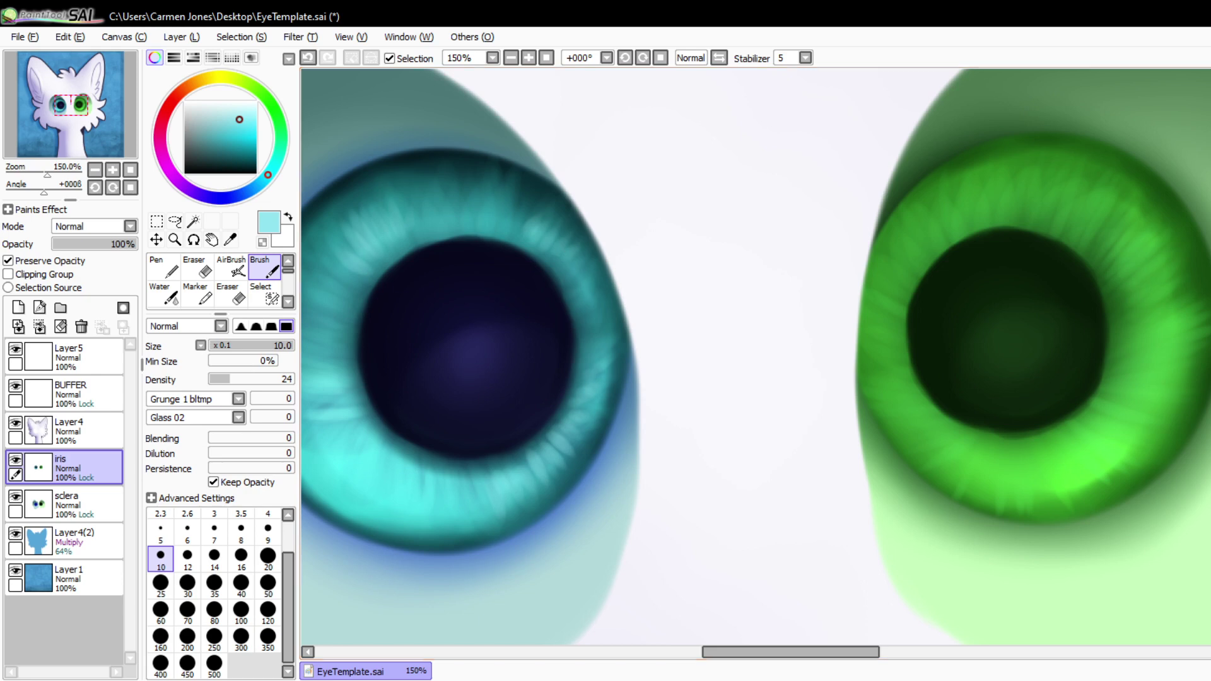
# - Sample the green eye's iris colour, lighten it, and paint a light streak with the Brush on the iris below the pupil
pyautogui.click(230, 240)
pyautogui.click(1011, 468)
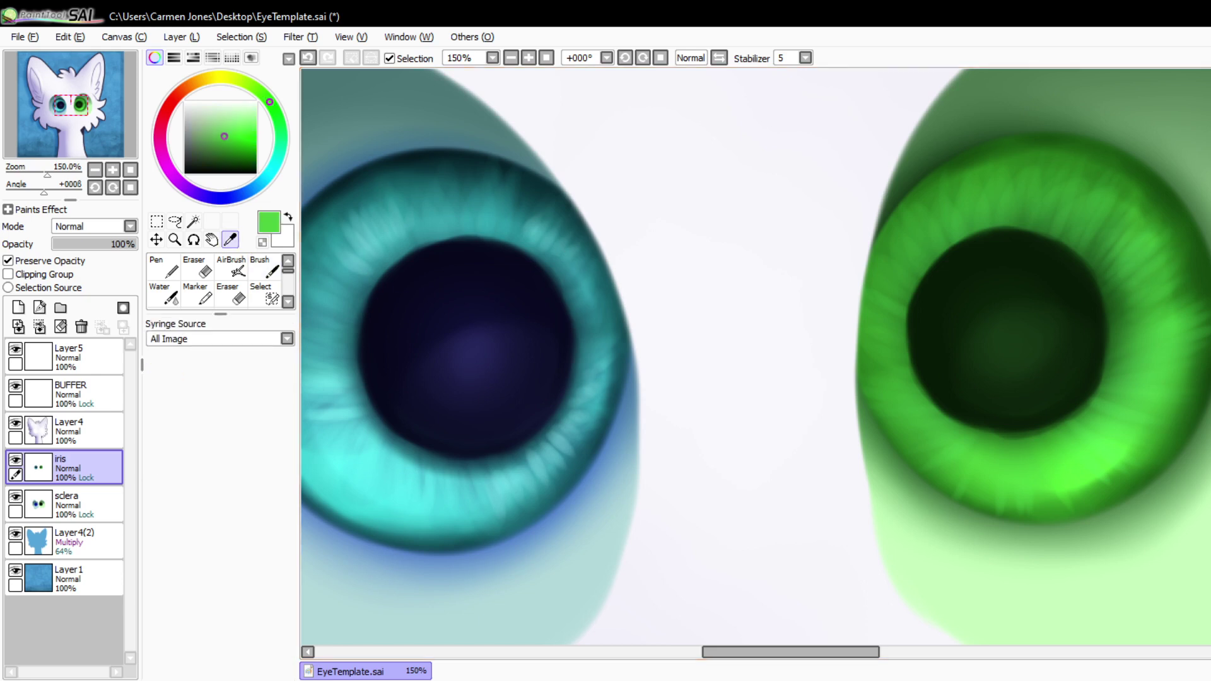
pyautogui.click(240, 124)
pyautogui.moveTo(782, 652); pyautogui.dragTo(836, 652)
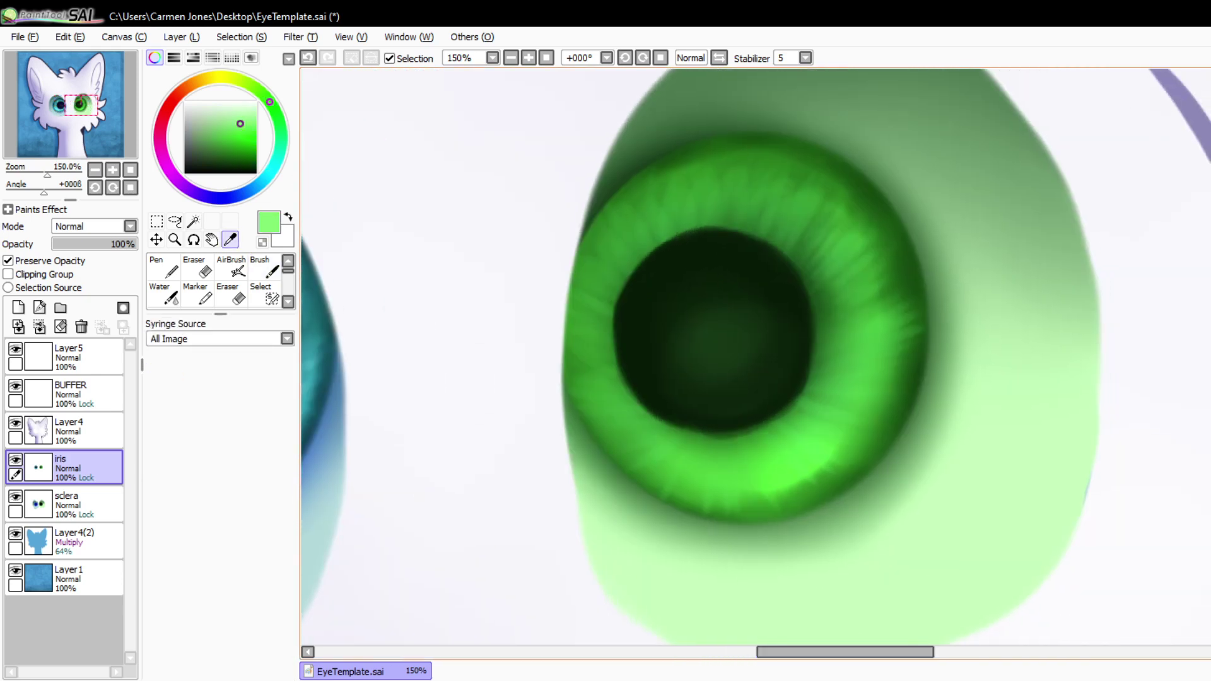
pyautogui.click(264, 268)
pyautogui.moveTo(713, 444)
pyautogui.mouseDown()
pyautogui.moveTo(711, 510)
pyautogui.moveTo(716, 443)
pyautogui.moveTo(715, 510)
pyautogui.moveTo(724, 488)
pyautogui.moveTo(750, 506)
pyautogui.mouseUp()
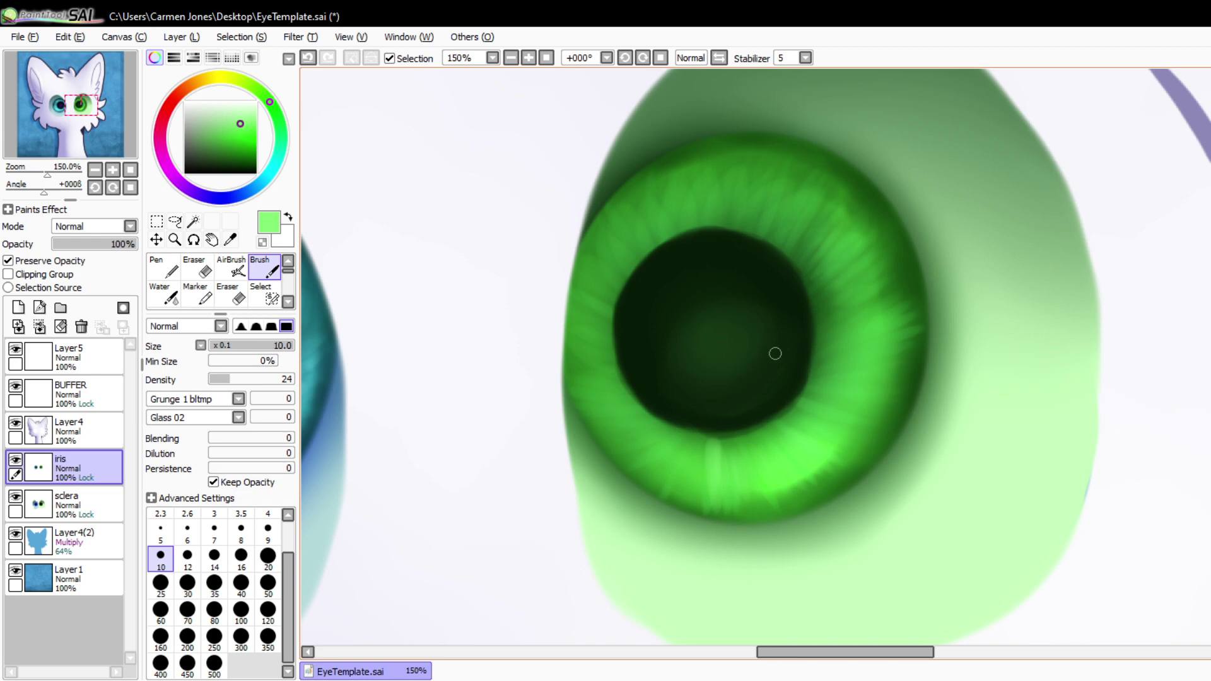
# - Paint light green radial streaks on the upper right part of the green iris and undo the last stroke right of the pupil
pyautogui.moveTo(759, 224)
pyautogui.mouseDown()
pyautogui.moveTo(772, 182)
pyautogui.moveTo(796, 176)
pyautogui.mouseUp()
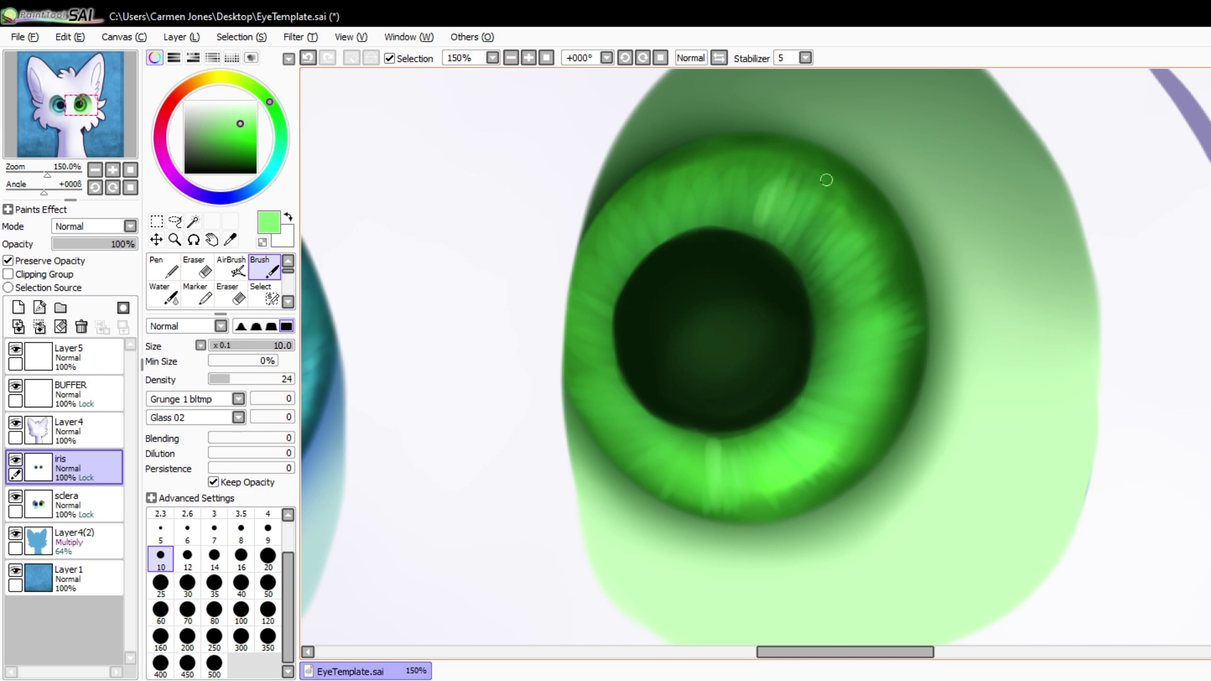
pyautogui.moveTo(820, 246)
pyautogui.mouseDown()
pyautogui.moveTo(851, 205)
pyautogui.moveTo(856, 216)
pyautogui.mouseUp()
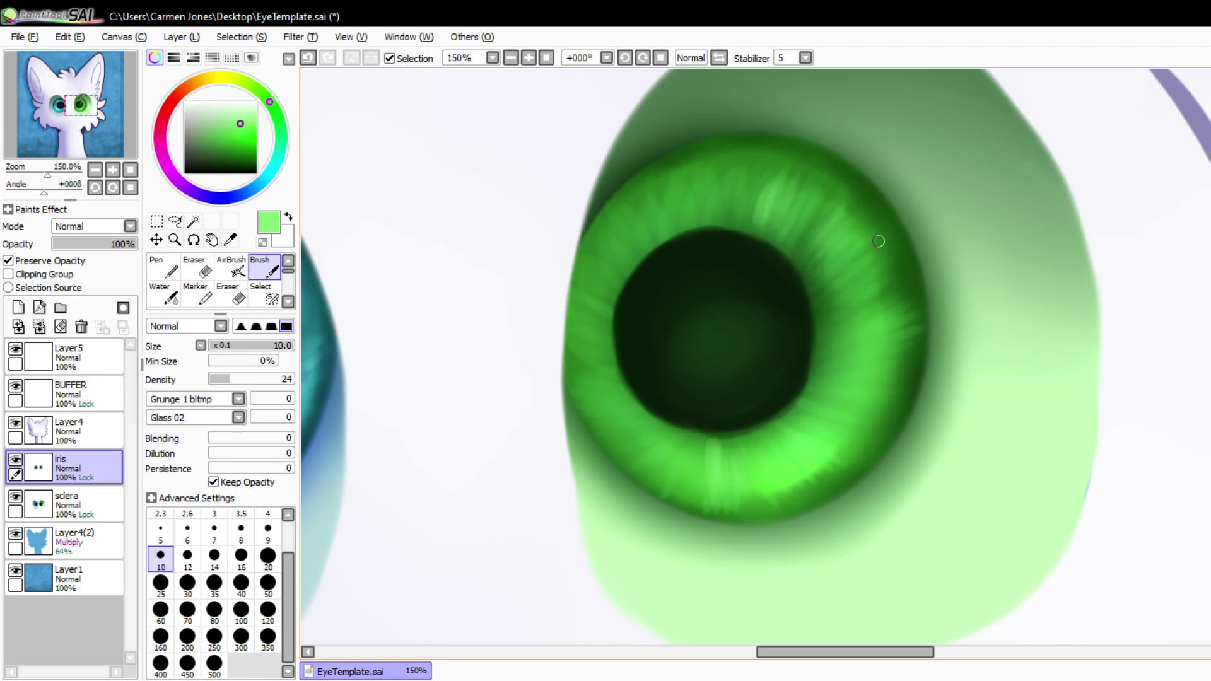
pyautogui.moveTo(849, 284); pyautogui.dragTo(887, 258)
pyautogui.moveTo(836, 314)
pyautogui.mouseDown()
pyautogui.moveTo(872, 291)
pyautogui.moveTo(879, 300)
pyautogui.mouseUp()
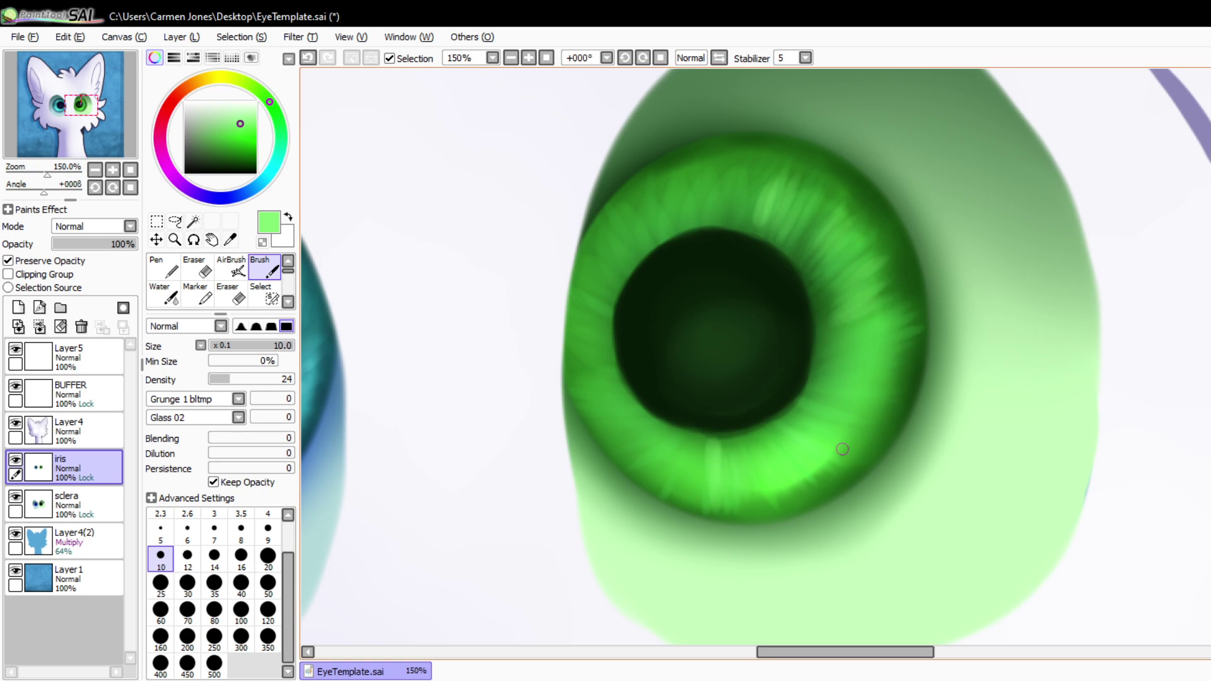
pyautogui.moveTo(845, 362)
pyautogui.mouseDown()
pyautogui.moveTo(855, 328)
pyautogui.moveTo(864, 394)
pyautogui.mouseUp()
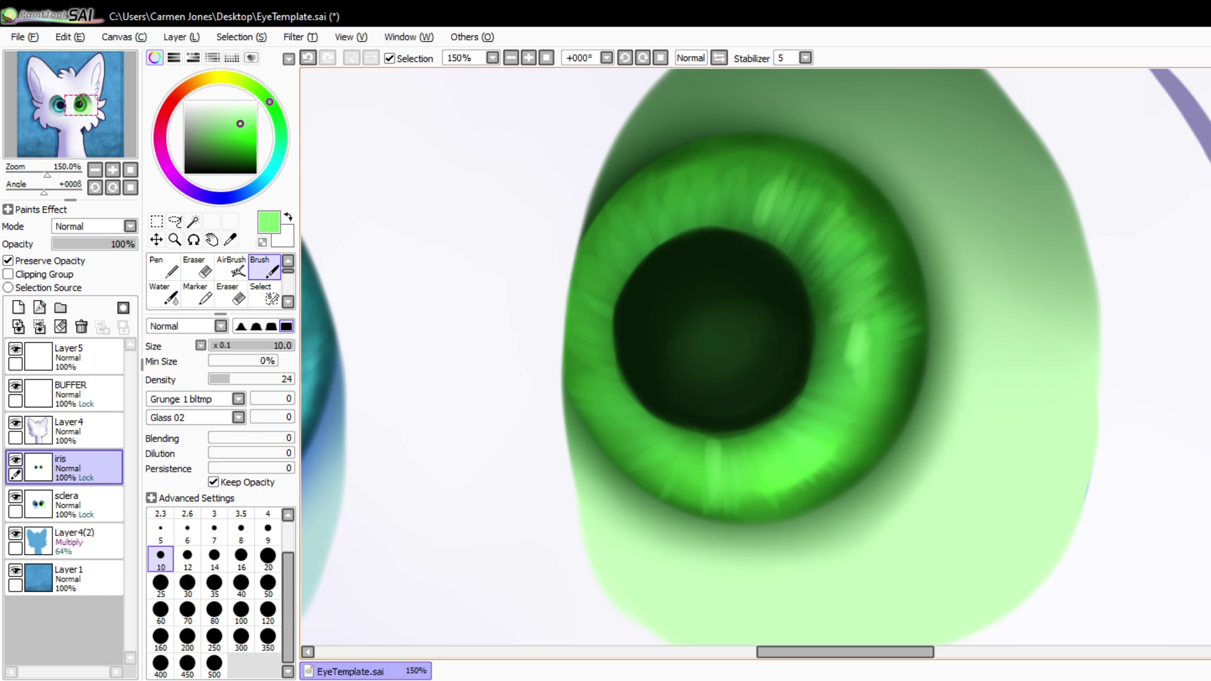
pyautogui.hotkey('ctrl', 'z')
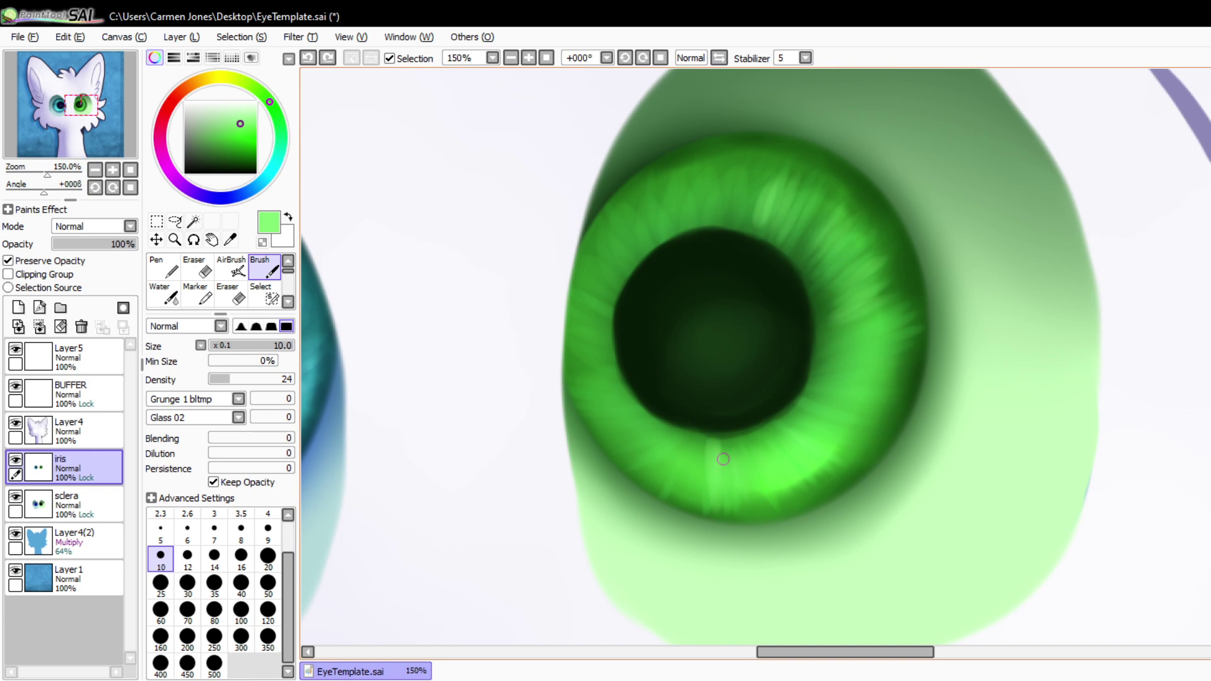
# - Paint light green radial streaks on the upper left part of the green eye's iris
pyautogui.moveTo(724, 459)
pyautogui.mouseDown()
pyautogui.moveTo(726, 504)
pyautogui.moveTo(698, 485)
pyautogui.mouseUp()
pyautogui.moveTo(583, 278)
pyautogui.mouseDown()
pyautogui.moveTo(608, 282)
pyautogui.moveTo(574, 246)
pyautogui.moveTo(655, 236)
pyautogui.moveTo(686, 183)
pyautogui.mouseUp()
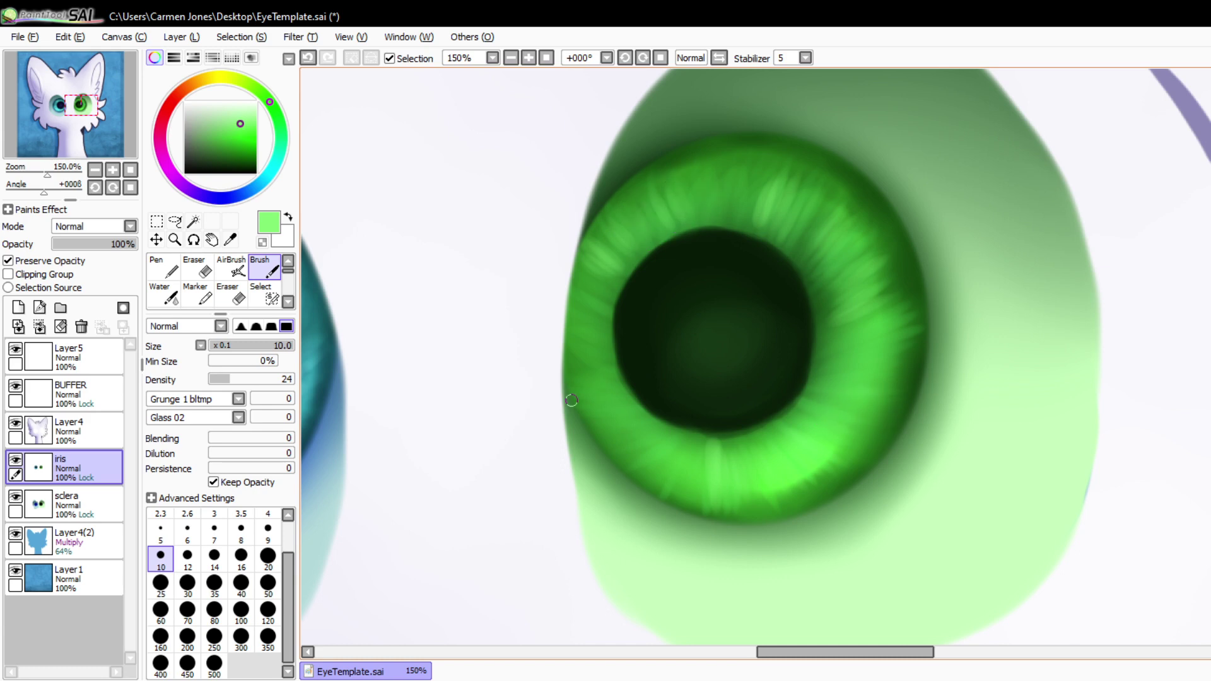
pyautogui.moveTo(590, 288)
pyautogui.mouseDown()
pyautogui.moveTo(605, 281)
pyautogui.moveTo(573, 317)
pyautogui.mouseUp()
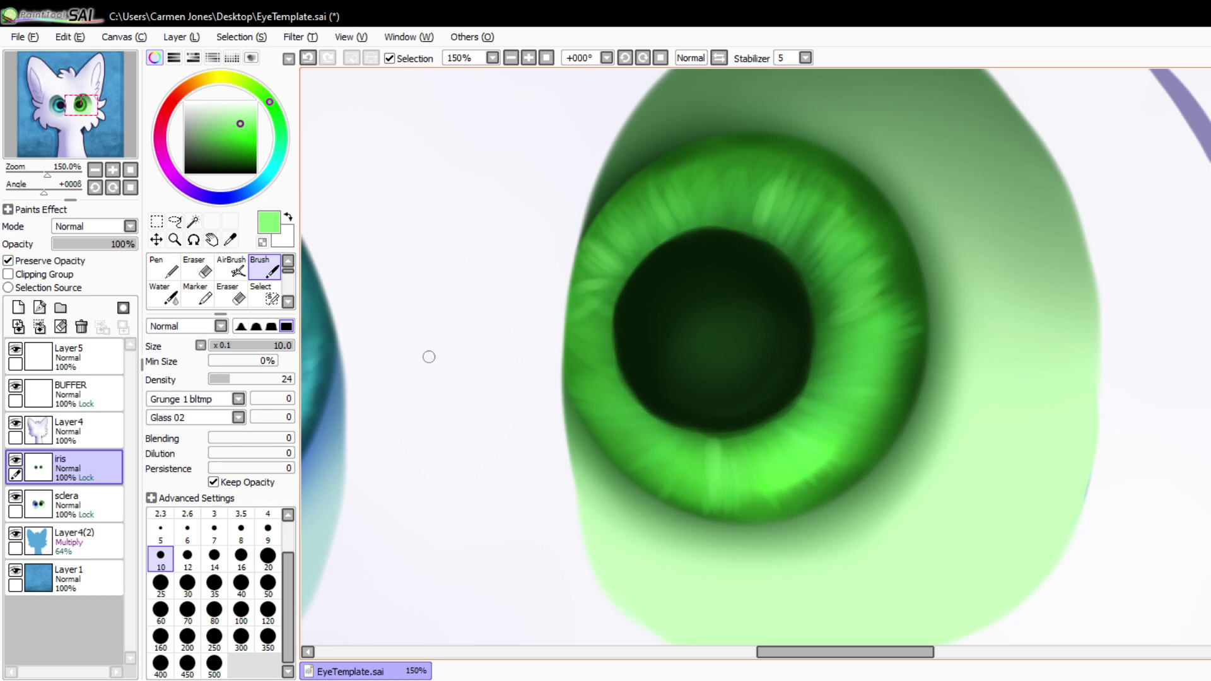
# - Set the Brush density to 5 and paint faint light streaks along the green iris's left edge
pyautogui.click(213, 379)
pyautogui.moveTo(212, 379); pyautogui.dragTo(213, 379)
pyautogui.moveTo(578, 342)
pyautogui.mouseDown()
pyautogui.moveTo(562, 372)
pyautogui.moveTo(581, 397)
pyautogui.mouseUp()
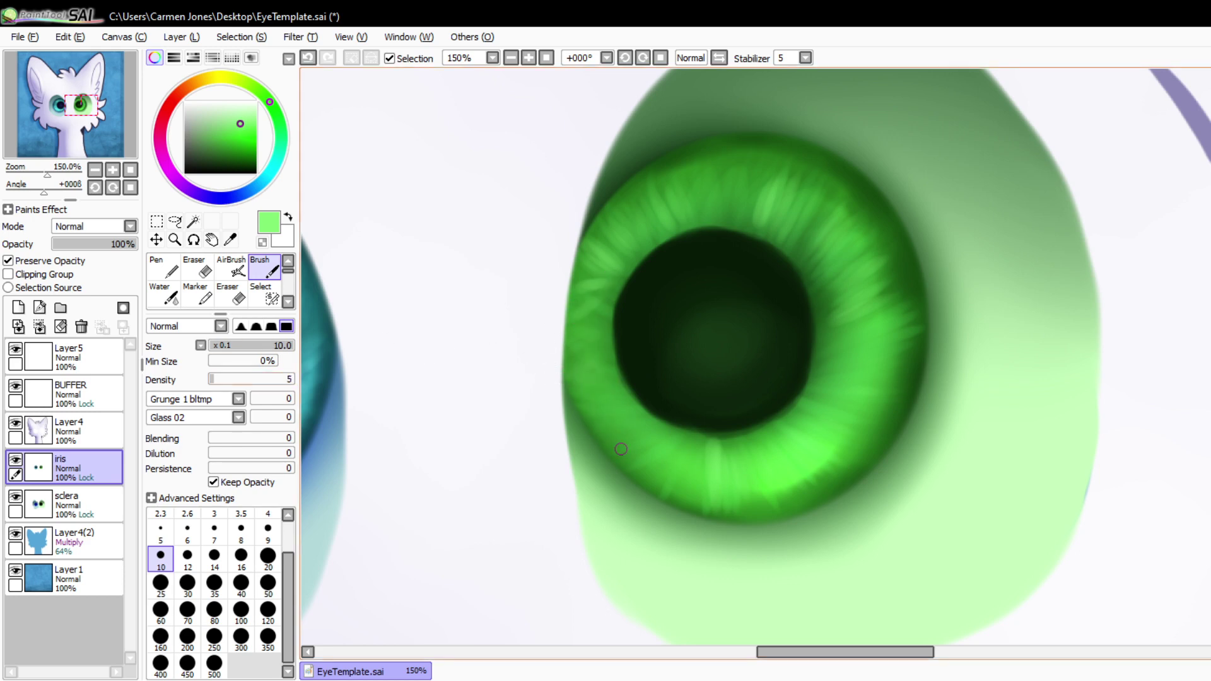
# - Switch to the Blur tool and set its size to 27
pyautogui.scroll(-1, 221, 281)
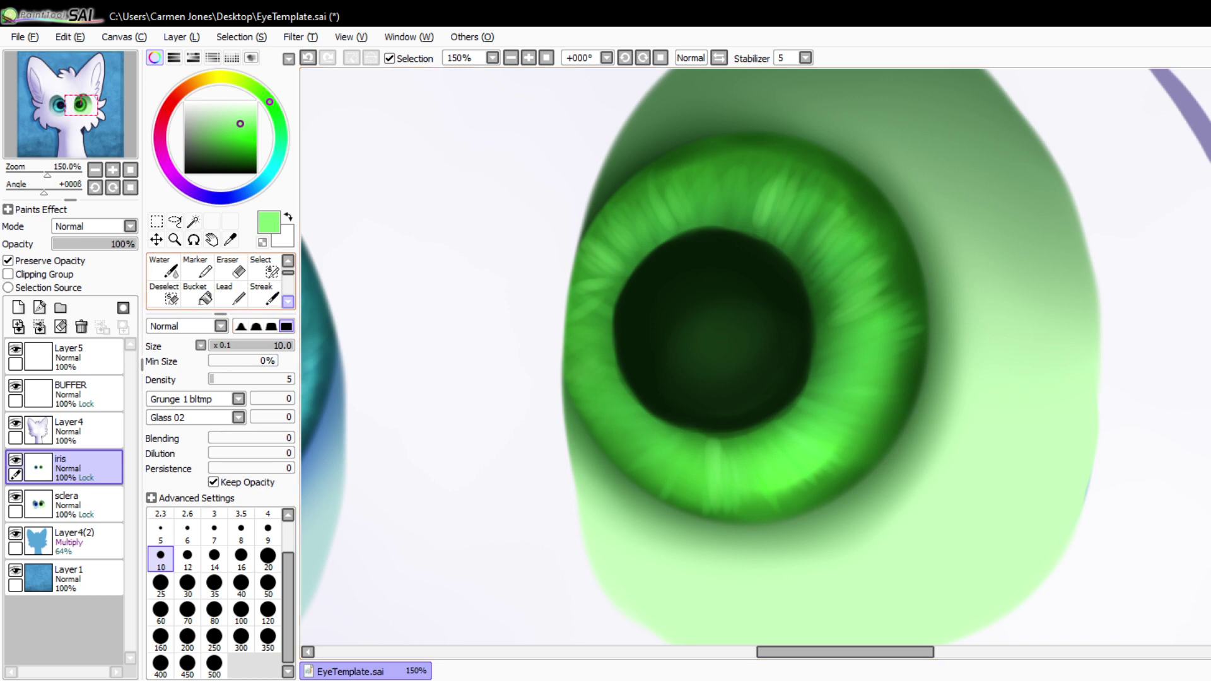
pyautogui.scroll(-1, 221, 281)
pyautogui.click(164, 294)
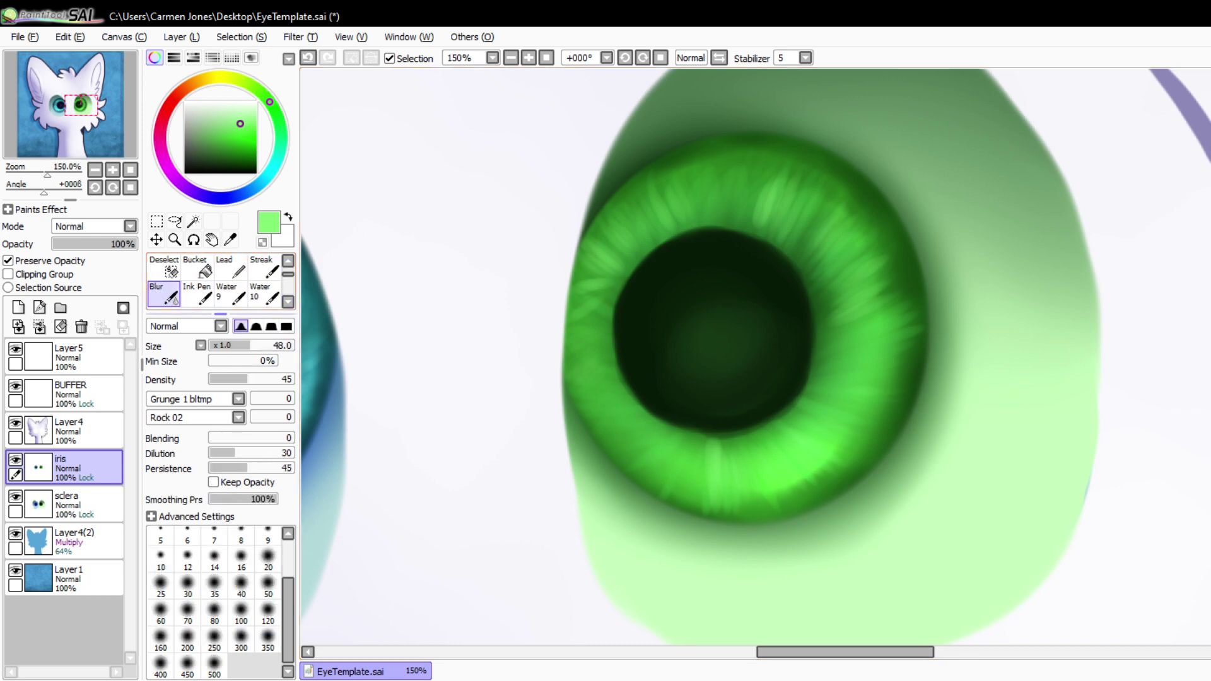
pyautogui.click(232, 345)
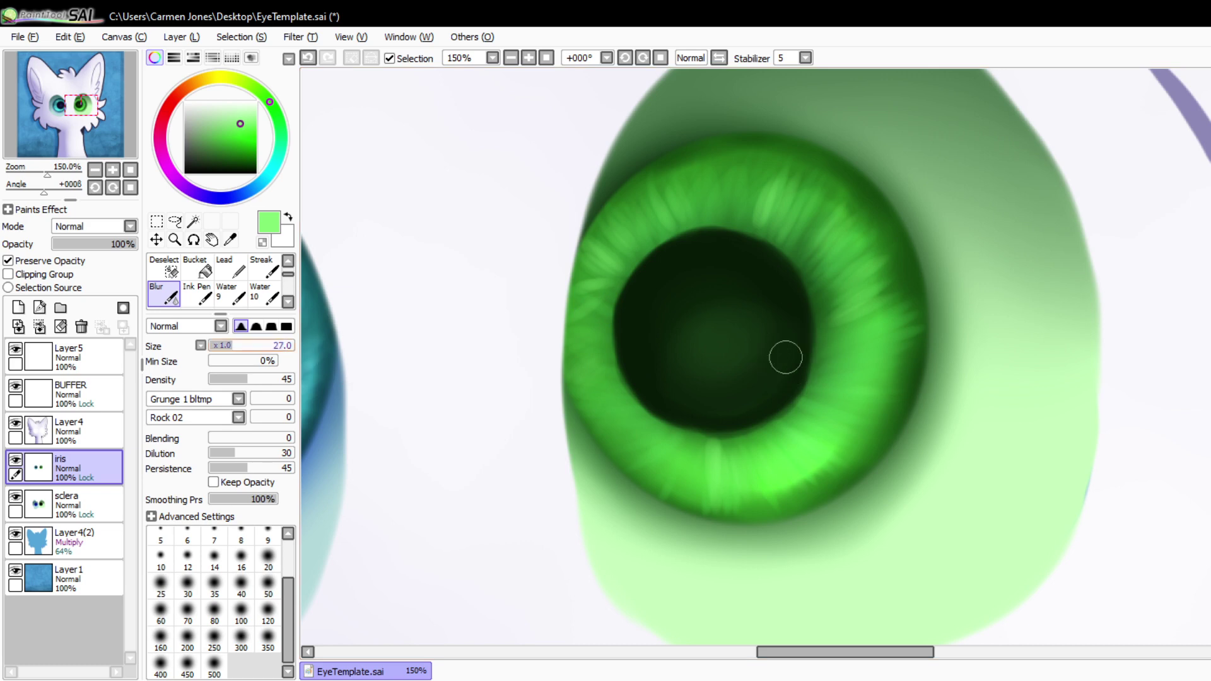
# - Soften the rim of the green eye's pupil with the Blur tool and switch to a black Brush
pyautogui.moveTo(570, 326)
pyautogui.mouseDown()
pyautogui.moveTo(609, 267)
pyautogui.moveTo(600, 238)
pyautogui.moveTo(801, 185)
pyautogui.moveTo(832, 222)
pyautogui.moveTo(848, 278)
pyautogui.moveTo(839, 413)
pyautogui.moveTo(812, 453)
pyautogui.moveTo(780, 461)
pyautogui.moveTo(715, 467)
pyautogui.moveTo(725, 435)
pyautogui.mouseUp()
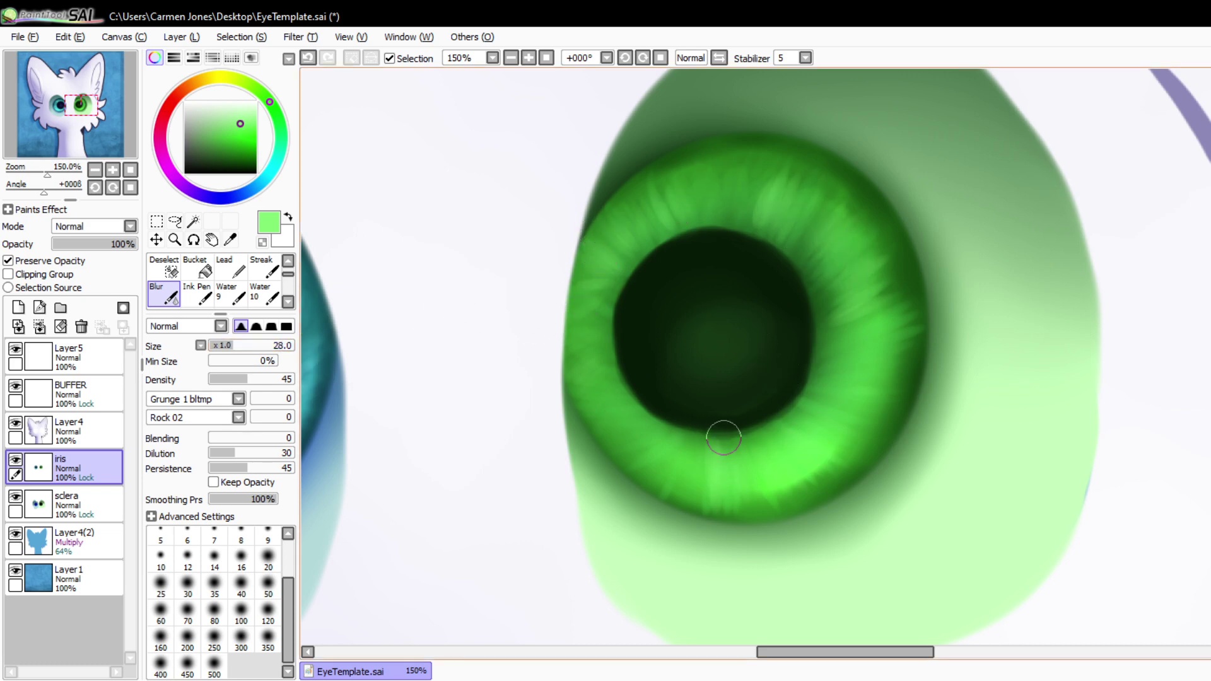
pyautogui.moveTo(225, 162); pyautogui.dragTo(231, 173)
pyautogui.press('b')
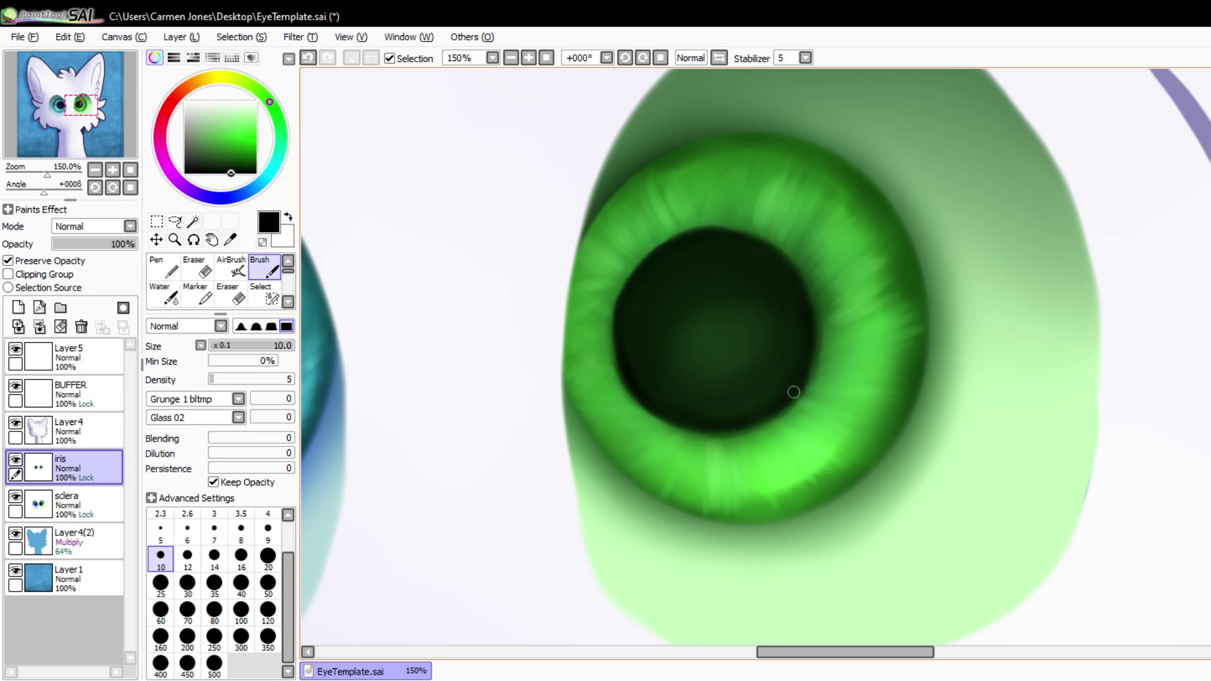
# - Bring both eyes into view and choose a pale yellow as the Brush colour
pyautogui.moveTo(820, 652); pyautogui.dragTo(739, 652)
pyautogui.click(233, 197)
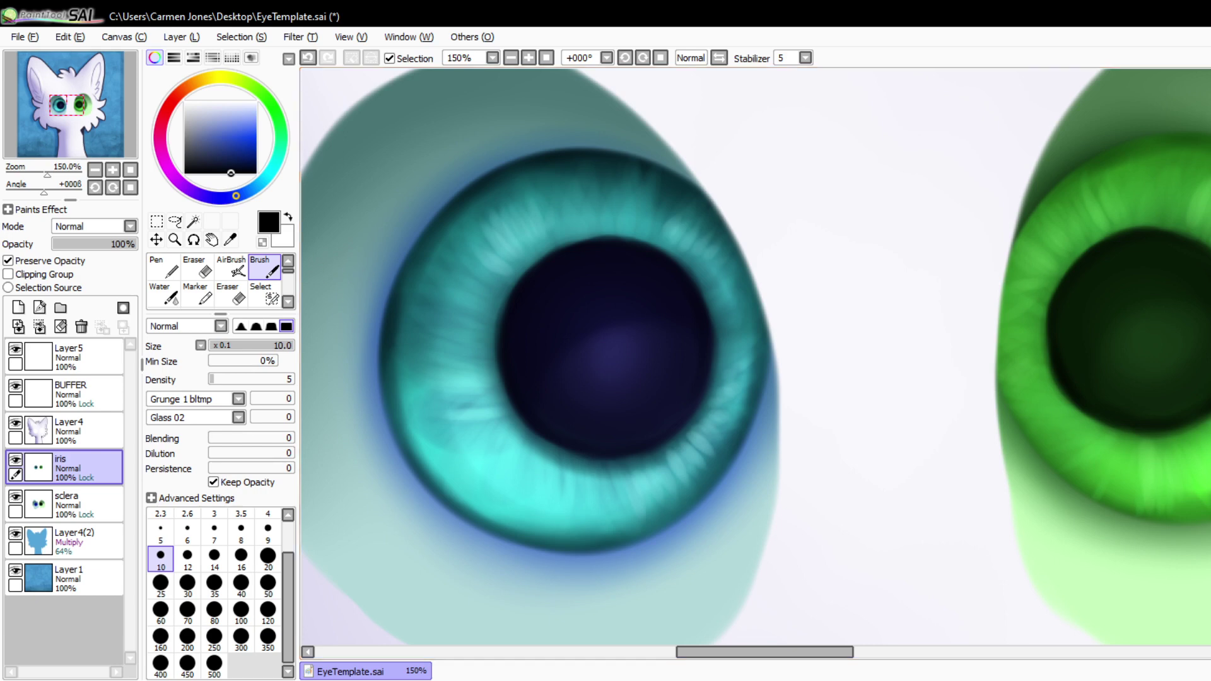
pyautogui.moveTo(724, 652); pyautogui.dragTo(741, 652)
pyautogui.click(222, 78)
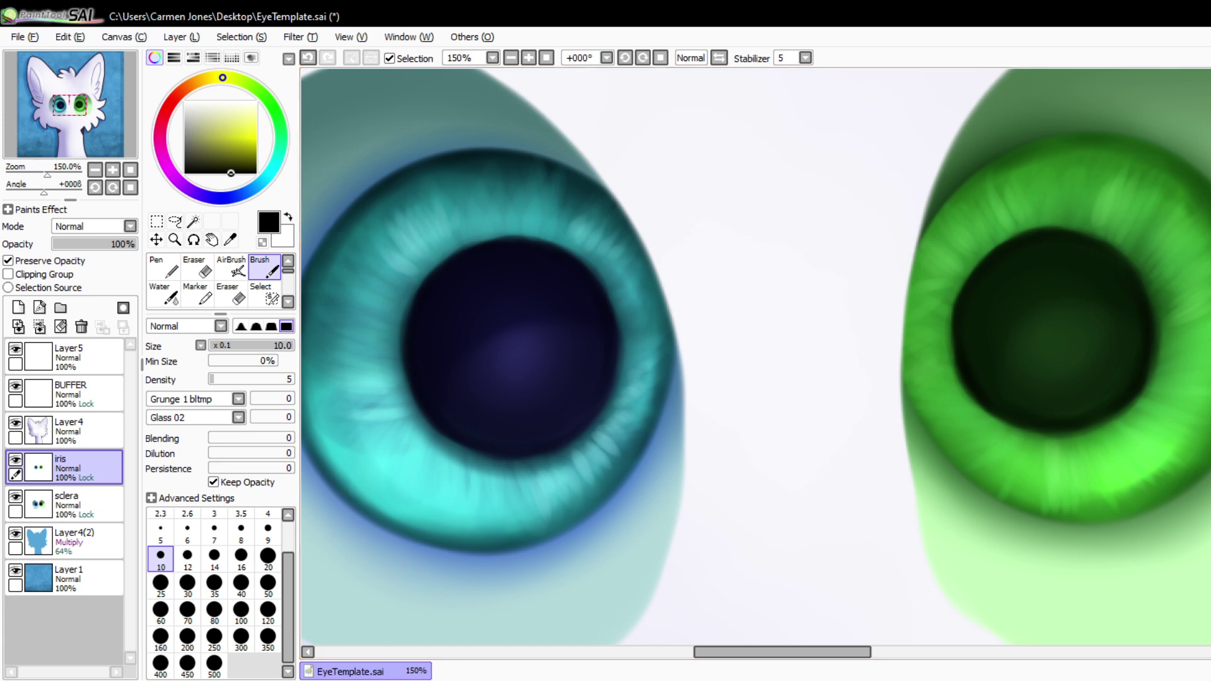
pyautogui.click(244, 117)
pyautogui.moveTo(263, 179)
pyautogui.mouseDown()
pyautogui.moveTo(273, 167)
pyautogui.moveTo(265, 177)
pyautogui.moveTo(175, 98)
pyautogui.moveTo(171, 173)
pyautogui.mouseUp()
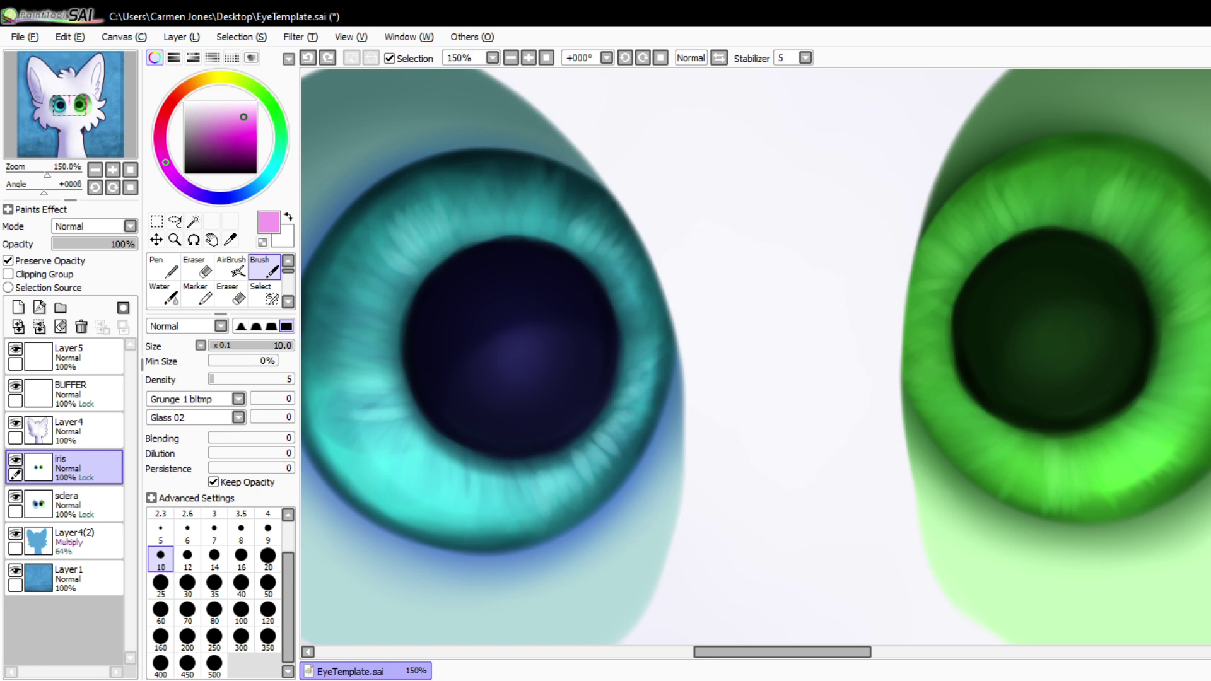
pyautogui.moveTo(165, 162)
pyautogui.mouseDown()
pyautogui.moveTo(280, 135)
pyautogui.moveTo(264, 95)
pyautogui.moveTo(272, 106)
pyautogui.mouseUp()
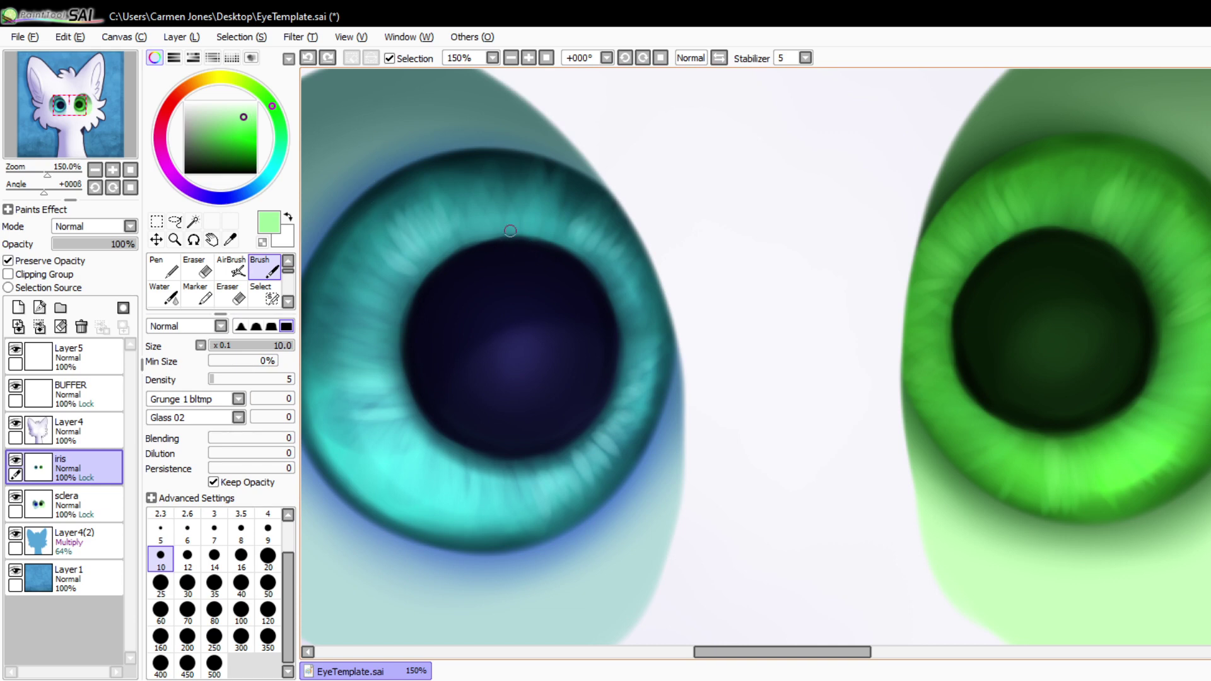
pyautogui.click(221, 77)
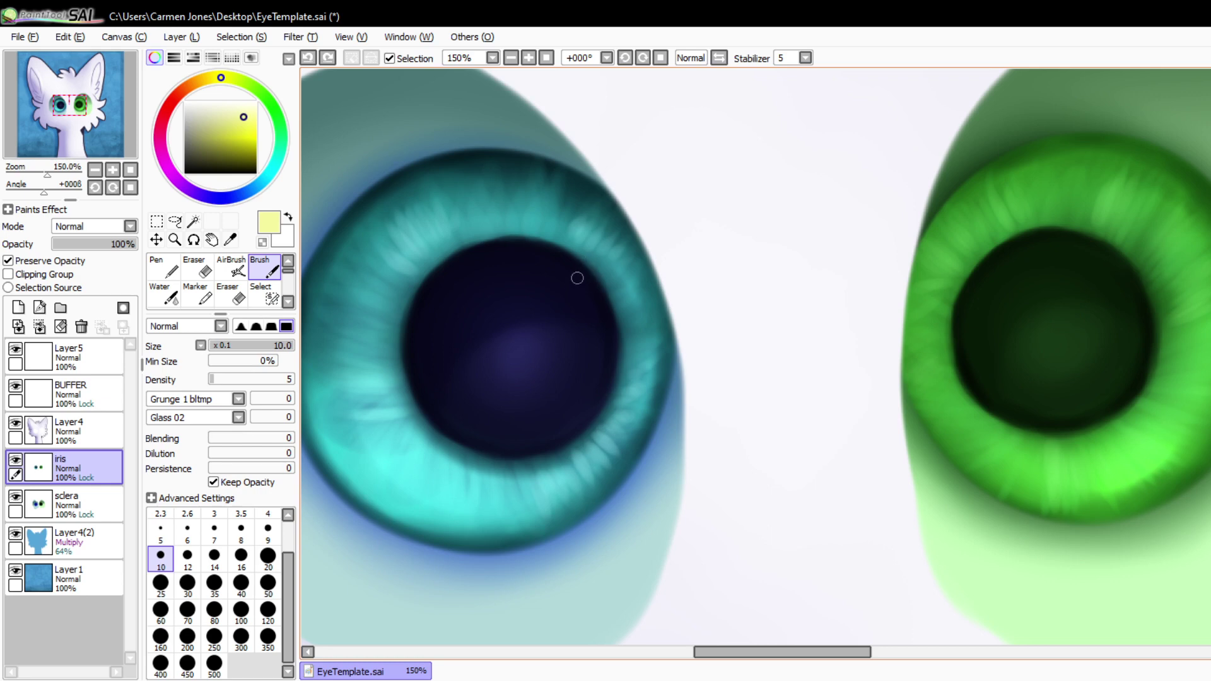
# - Paint a faint pale yellow curved reflection along the upper-right inner edge of the teal eye's pupil
pyautogui.moveTo(588, 290); pyautogui.dragTo(603, 341)
pyautogui.hotkey('ctrl', 'z')
pyautogui.moveTo(543, 276)
pyautogui.mouseDown()
pyautogui.moveTo(595, 304)
pyautogui.moveTo(598, 387)
pyautogui.mouseUp()
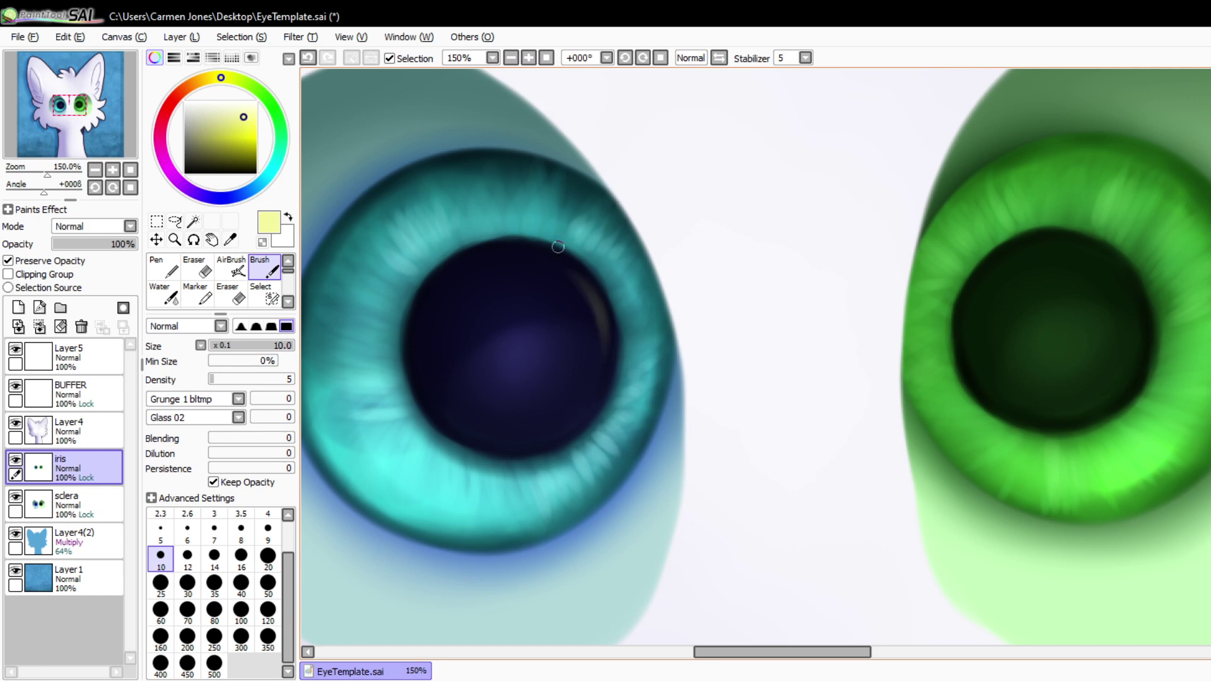
pyautogui.moveTo(558, 246)
pyautogui.mouseDown()
pyautogui.moveTo(599, 387)
pyautogui.moveTo(606, 361)
pyautogui.moveTo(519, 264)
pyautogui.moveTo(535, 252)
pyautogui.moveTo(567, 271)
pyautogui.mouseUp()
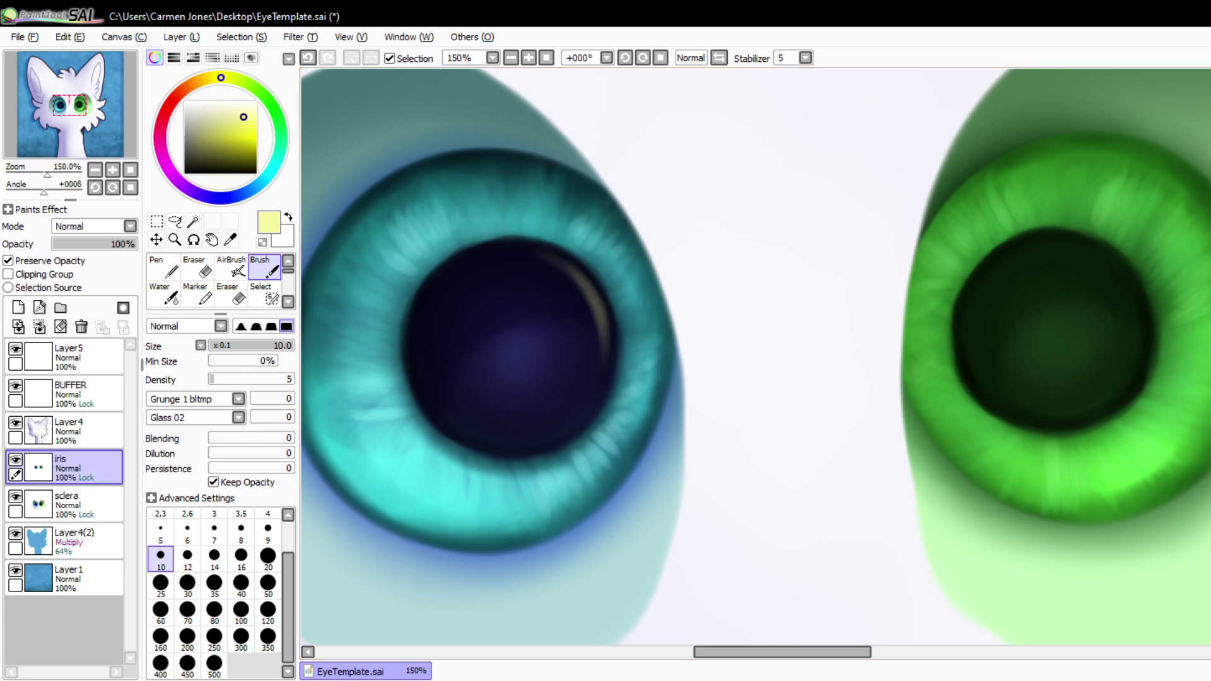
# - Paint a faint pink curved reflection along the upper-right inner edge of the green eye's pupil
pyautogui.click(161, 128)
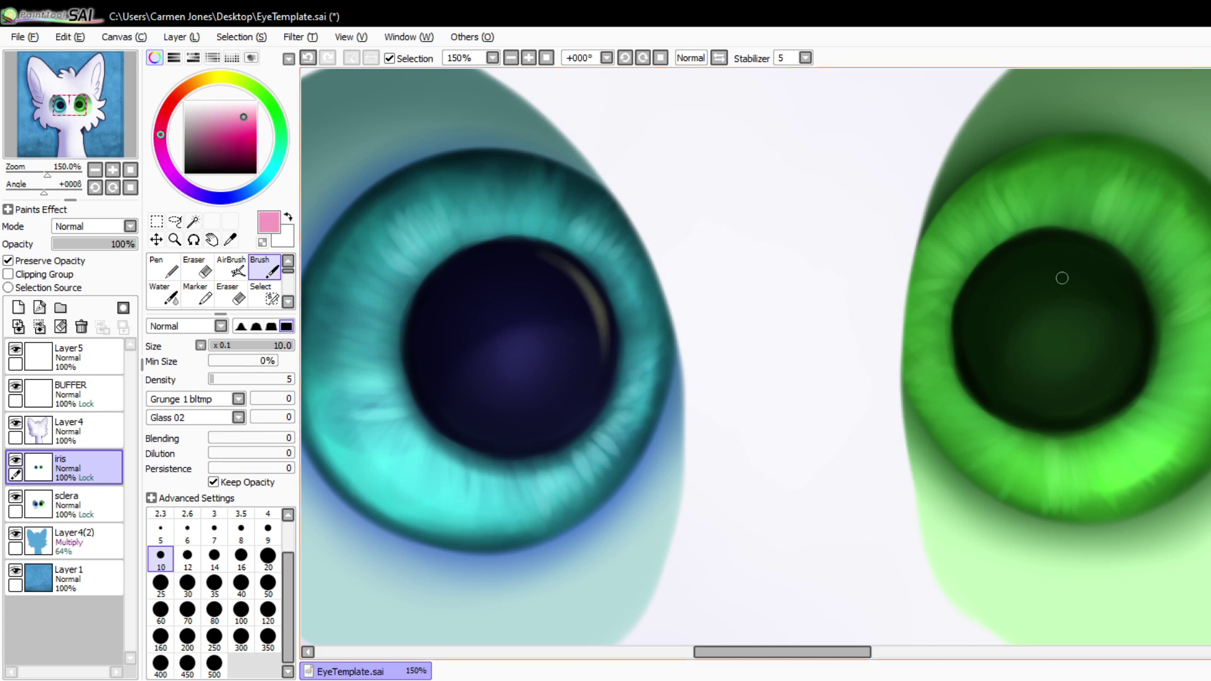
pyautogui.moveTo(1121, 278)
pyautogui.mouseDown()
pyautogui.moveTo(1086, 254)
pyautogui.moveTo(1089, 279)
pyautogui.moveTo(1125, 284)
pyautogui.moveTo(1082, 263)
pyautogui.moveTo(1135, 320)
pyautogui.moveTo(1097, 258)
pyautogui.moveTo(1130, 331)
pyautogui.moveTo(1104, 259)
pyautogui.moveTo(1125, 288)
pyautogui.moveTo(1113, 273)
pyautogui.moveTo(1123, 348)
pyautogui.moveTo(1121, 284)
pyautogui.moveTo(1134, 346)
pyautogui.moveTo(1116, 292)
pyautogui.mouseUp()
pyautogui.hotkey('ctrl', 'z')
pyautogui.hotkey('ctrl', 'z')
pyautogui.hotkey('ctrl', 'z')
pyautogui.hotkey('ctrl', 'z')
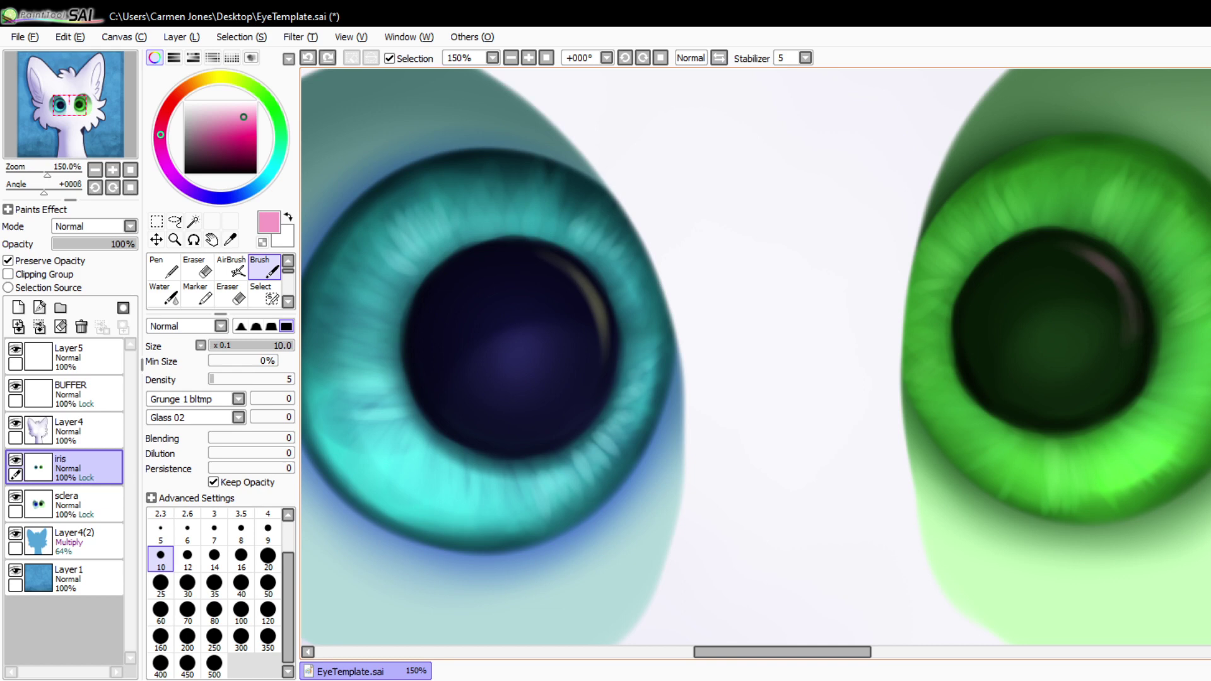
pyautogui.moveTo(1085, 252)
pyautogui.mouseDown()
pyautogui.moveTo(1131, 327)
pyautogui.moveTo(1108, 271)
pyautogui.moveTo(1139, 326)
pyautogui.mouseUp()
# - Soften the edges of both pupils with the Blur tool at size 16
pyautogui.scroll(-1, 197, 295)
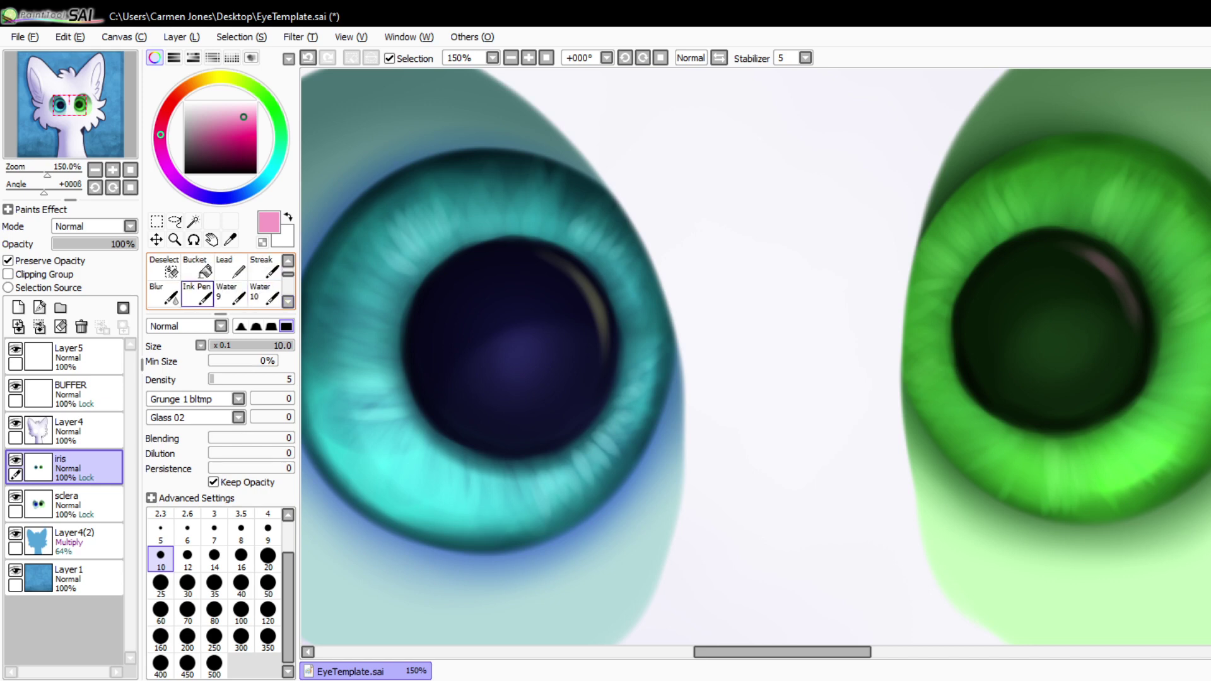
pyautogui.click(164, 295)
pyautogui.click(240, 557)
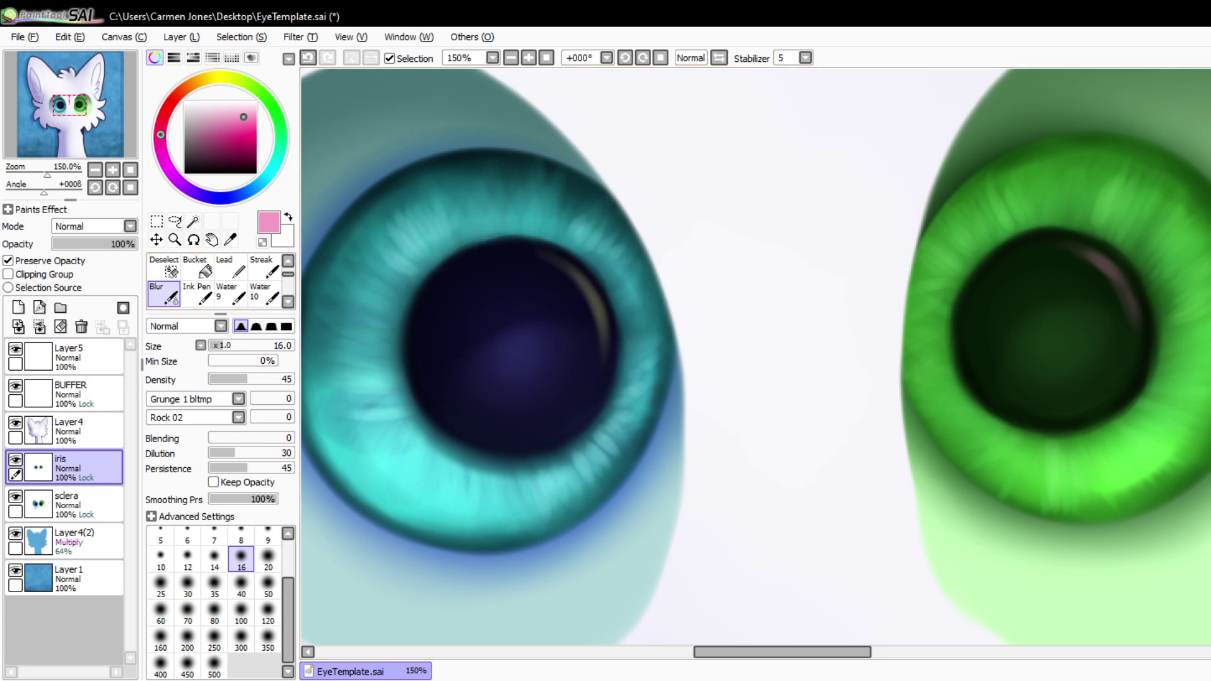
# - Brush a pink reflection along the lower-left edge of the green pupil and small pink spots near its top
pyautogui.click(287, 260)
pyautogui.click(268, 267)
pyautogui.click(288, 260)
pyautogui.click(267, 267)
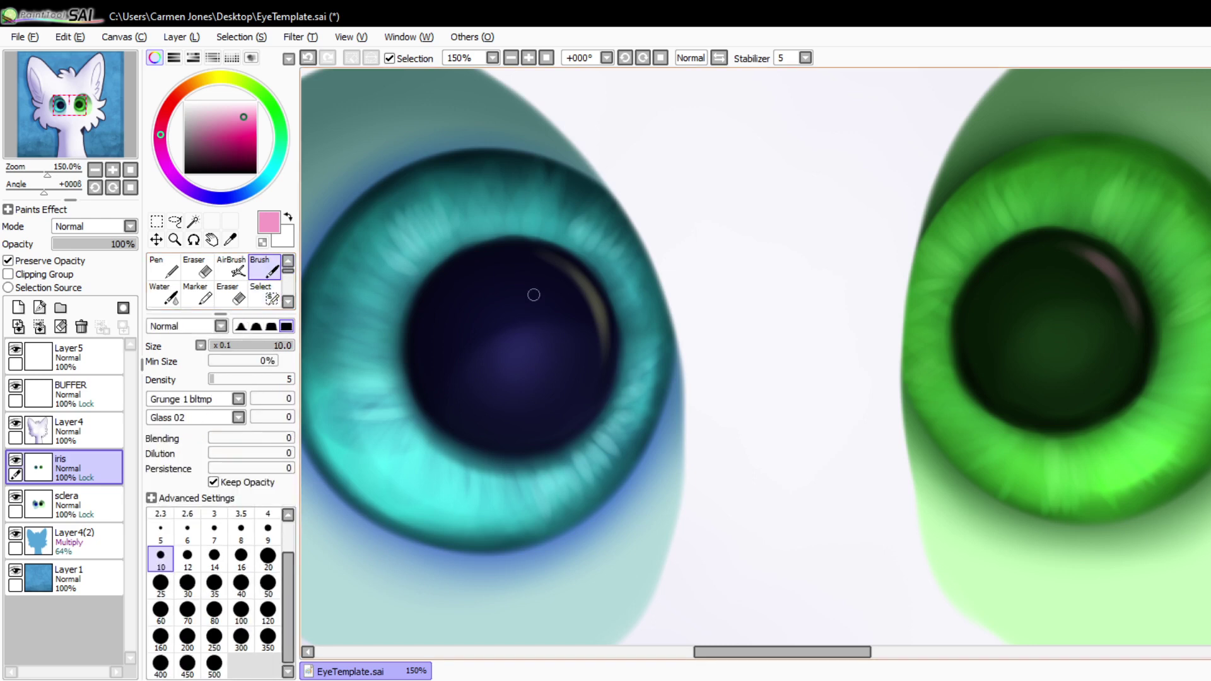
pyautogui.moveTo(986, 371)
pyautogui.mouseDown()
pyautogui.moveTo(1032, 418)
pyautogui.moveTo(973, 361)
pyautogui.moveTo(996, 401)
pyautogui.moveTo(981, 385)
pyautogui.moveTo(1033, 405)
pyautogui.mouseUp()
pyautogui.moveTo(1065, 278); pyautogui.dragTo(1070, 276)
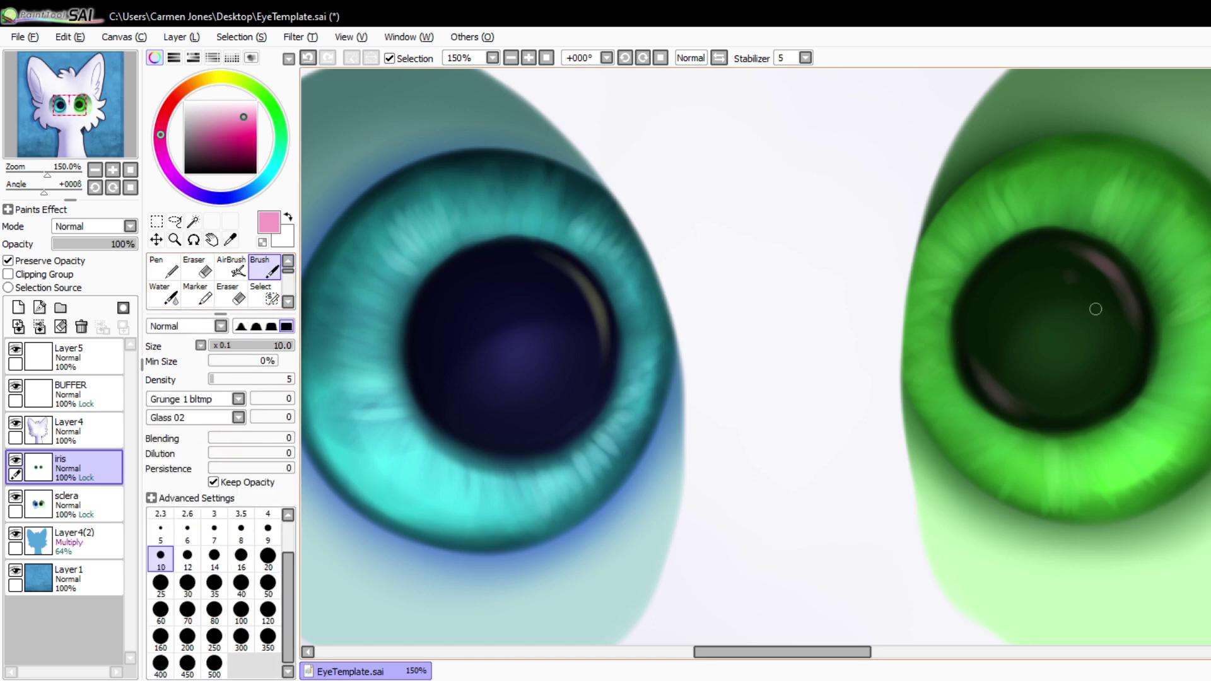
pyautogui.click(1057, 254)
# - Add pale yellow spots near the top of the teal pupil and a faint arc along its lower-left edge
pyautogui.click(222, 76)
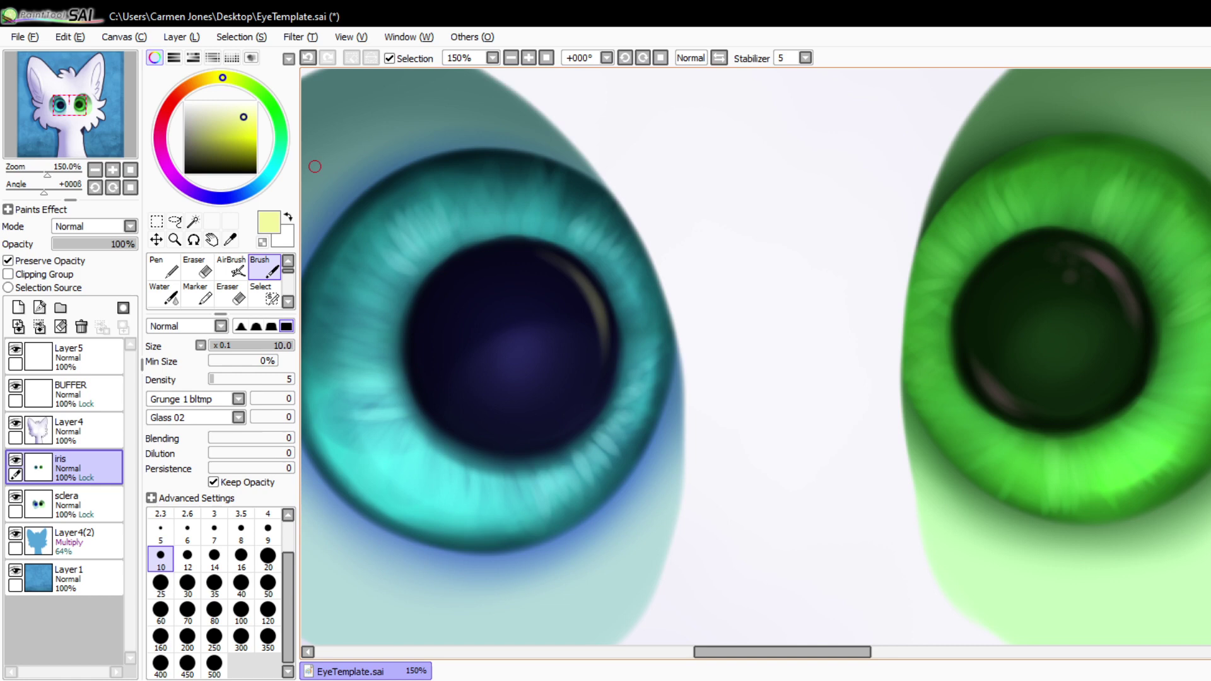
pyautogui.click(523, 253)
pyautogui.click(526, 261)
pyautogui.click(541, 262)
pyautogui.moveTo(420, 369)
pyautogui.mouseDown()
pyautogui.moveTo(513, 441)
pyautogui.moveTo(419, 365)
pyautogui.moveTo(487, 440)
pyautogui.moveTo(443, 409)
pyautogui.moveTo(470, 434)
pyautogui.mouseUp()
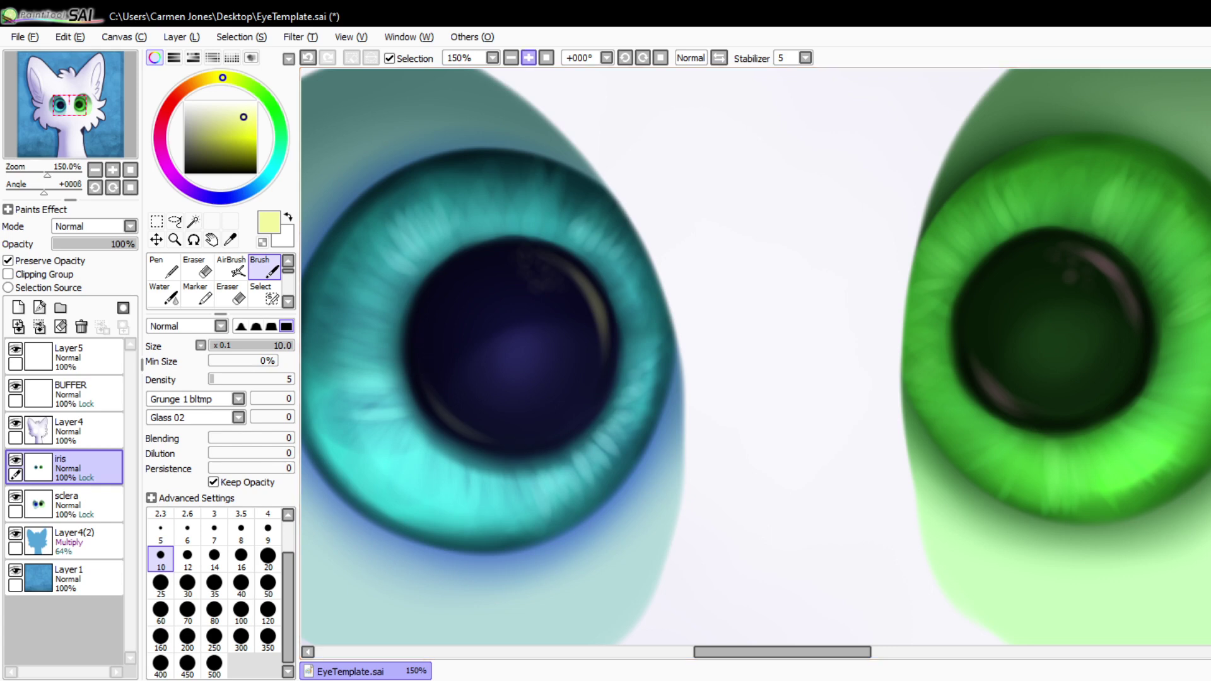
# - Examine the pupil reflections against the whole head and up close again
pyautogui.click(511, 58)
pyautogui.click(511, 57)
pyautogui.click(511, 57)
pyautogui.click(510, 58)
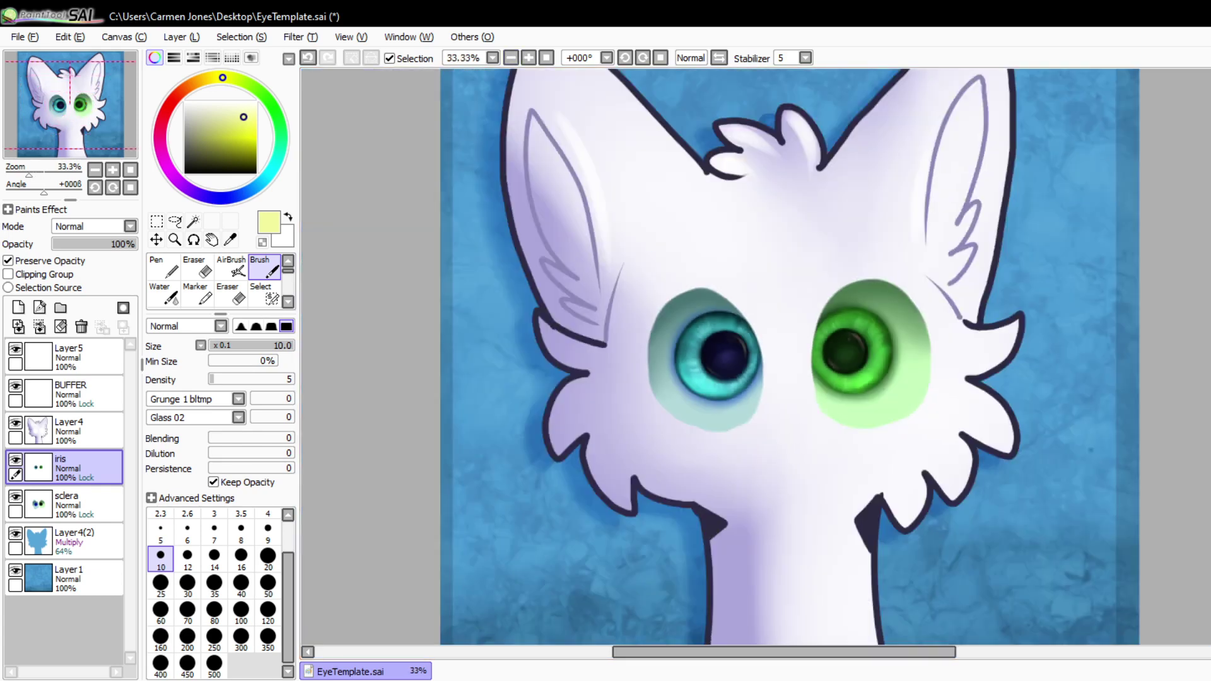
pyautogui.click(528, 57)
pyautogui.click(528, 57)
pyautogui.click(528, 57)
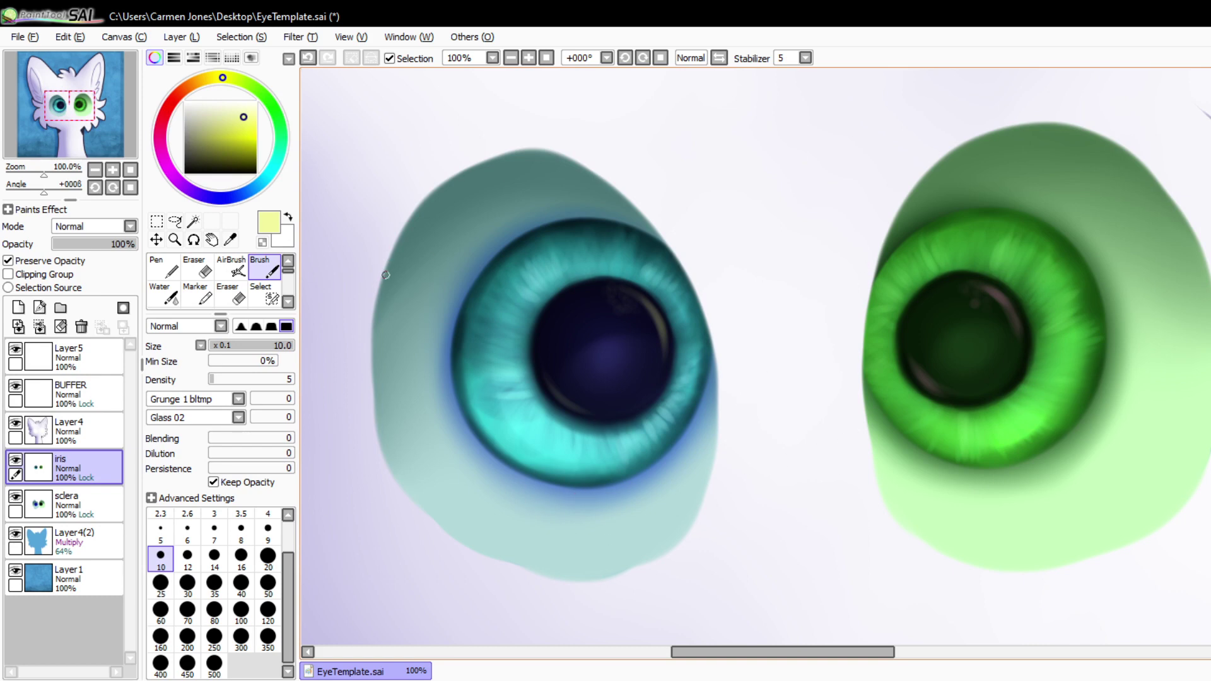
# - Mark streaks across both irises with a soft-edged selection brush at size 33 and density 9
pyautogui.click(270, 296)
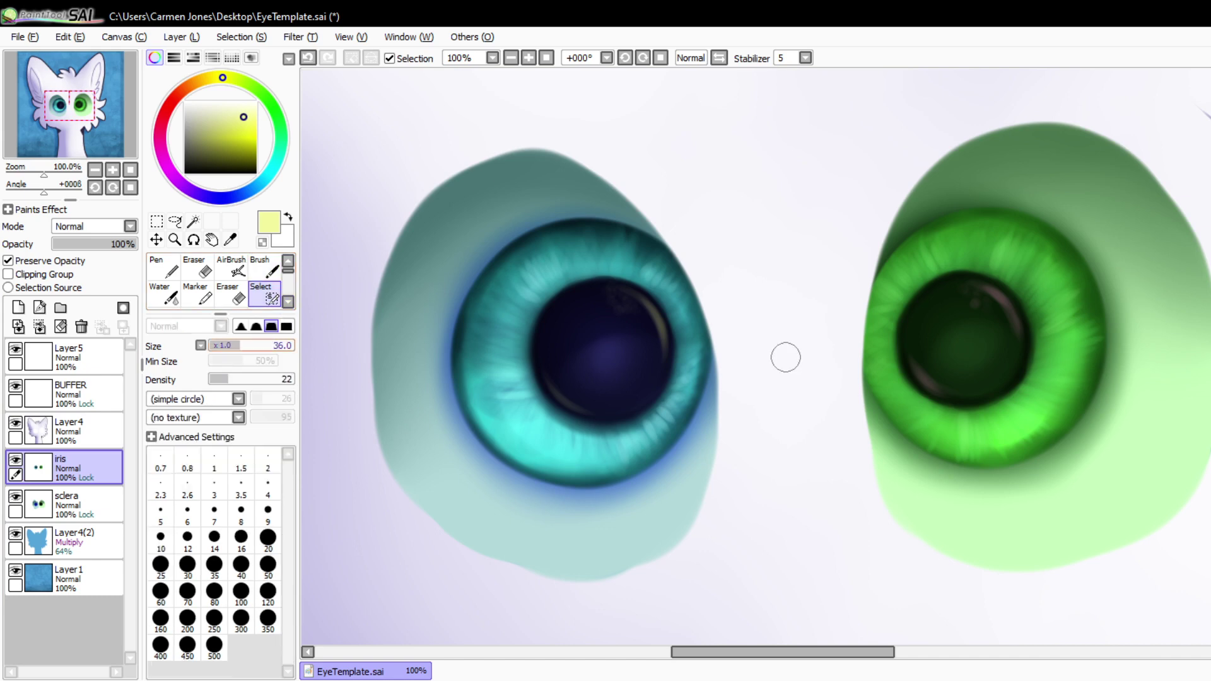
pyautogui.moveTo(228, 379); pyautogui.dragTo(218, 379)
pyautogui.press('[')
pyautogui.press('[')
pyautogui.press('[')
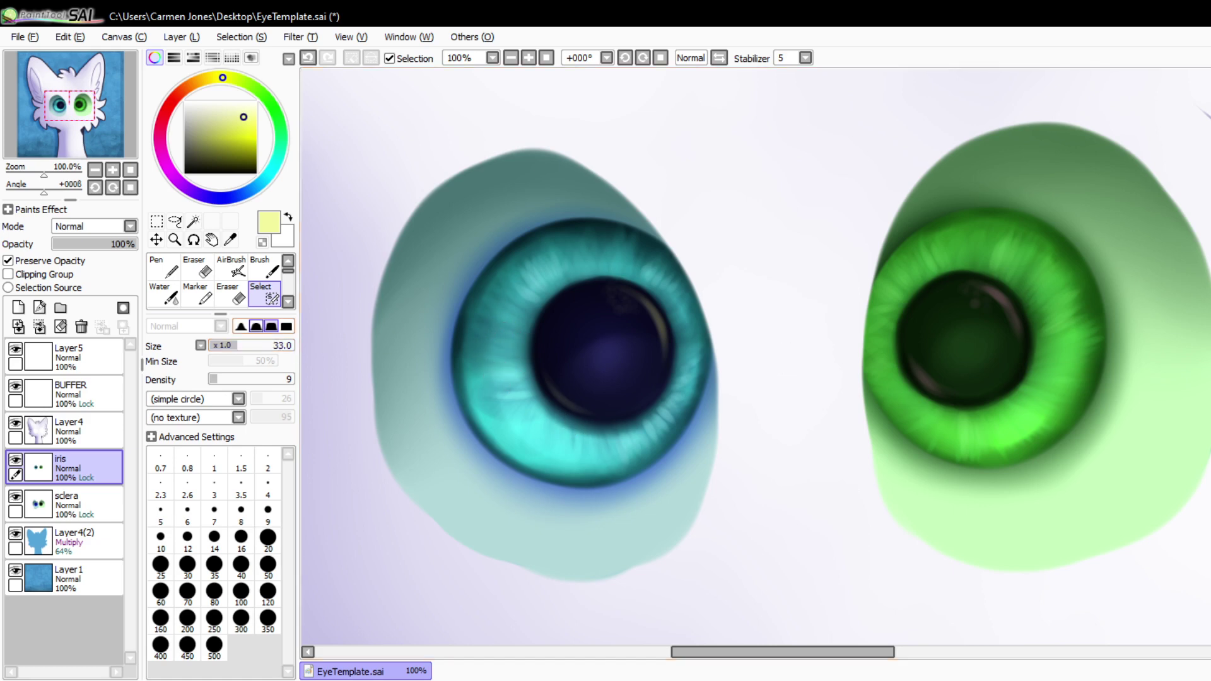
pyautogui.click(240, 326)
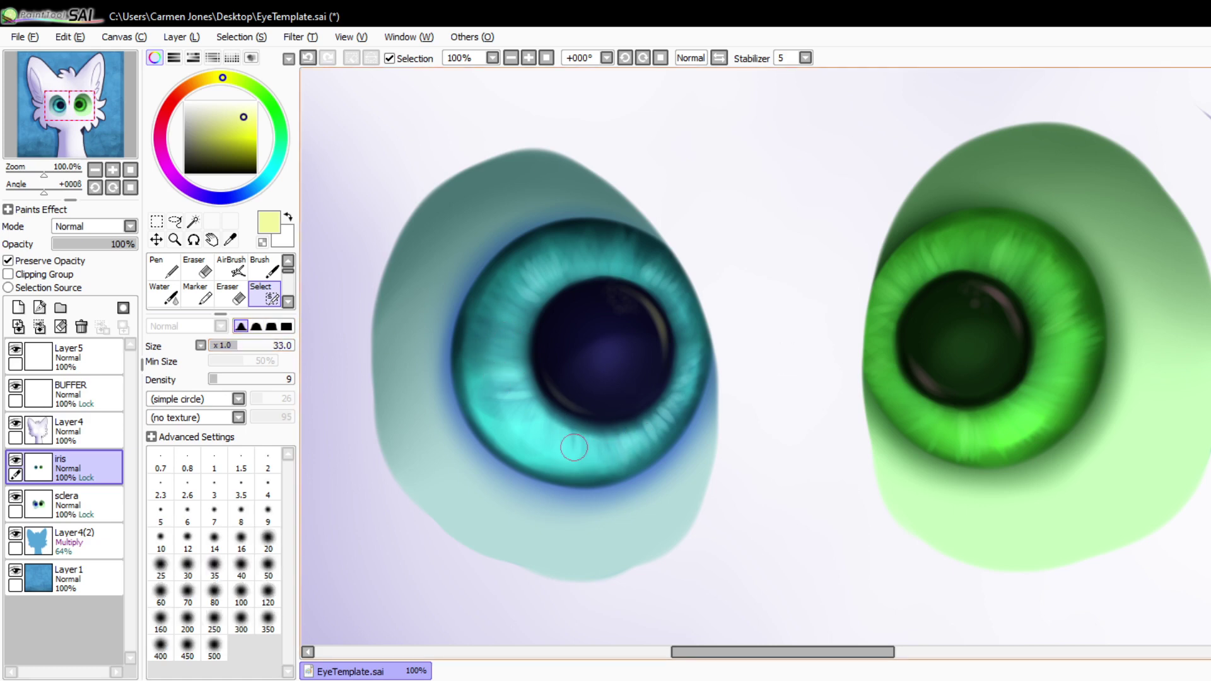
pyautogui.moveTo(572, 436)
pyautogui.mouseDown()
pyautogui.moveTo(556, 472)
pyautogui.moveTo(587, 428)
pyautogui.moveTo(569, 438)
pyautogui.moveTo(585, 449)
pyautogui.moveTo(593, 437)
pyautogui.moveTo(606, 459)
pyautogui.moveTo(625, 444)
pyautogui.moveTo(574, 464)
pyautogui.moveTo(571, 440)
pyautogui.moveTo(544, 448)
pyautogui.moveTo(495, 431)
pyautogui.moveTo(507, 403)
pyautogui.mouseUp()
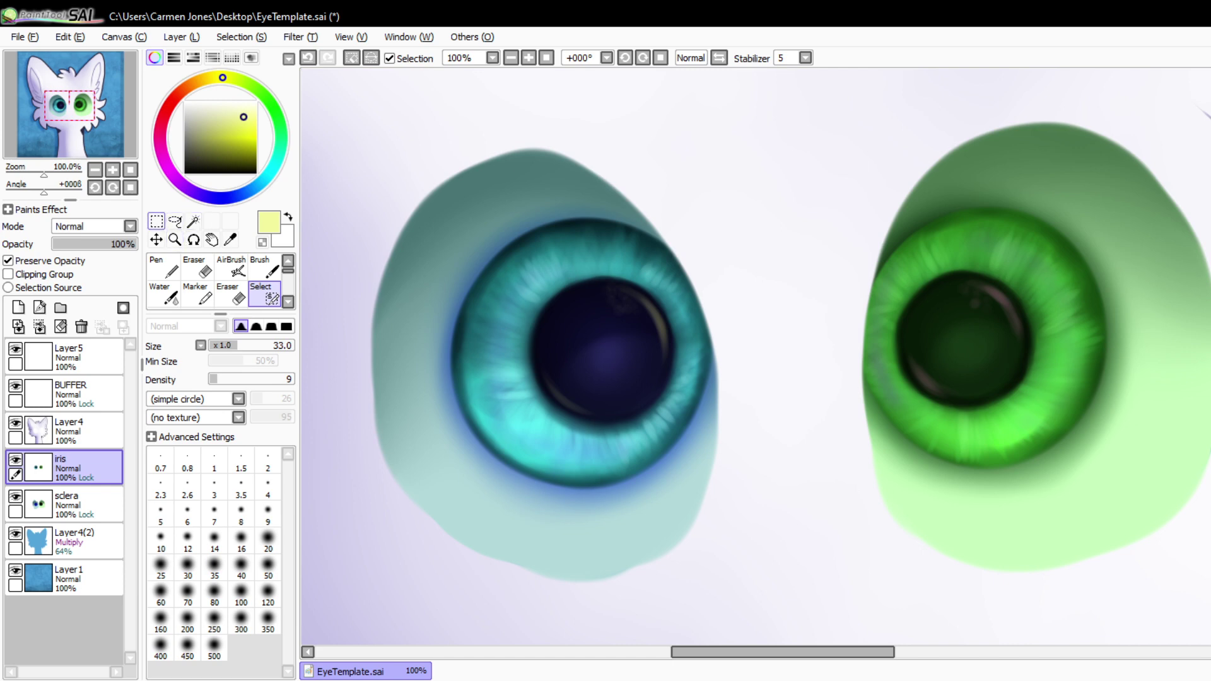
# - Apply a filter adjustment that lightens the selected streaks in both irises
pyautogui.click(156, 221)
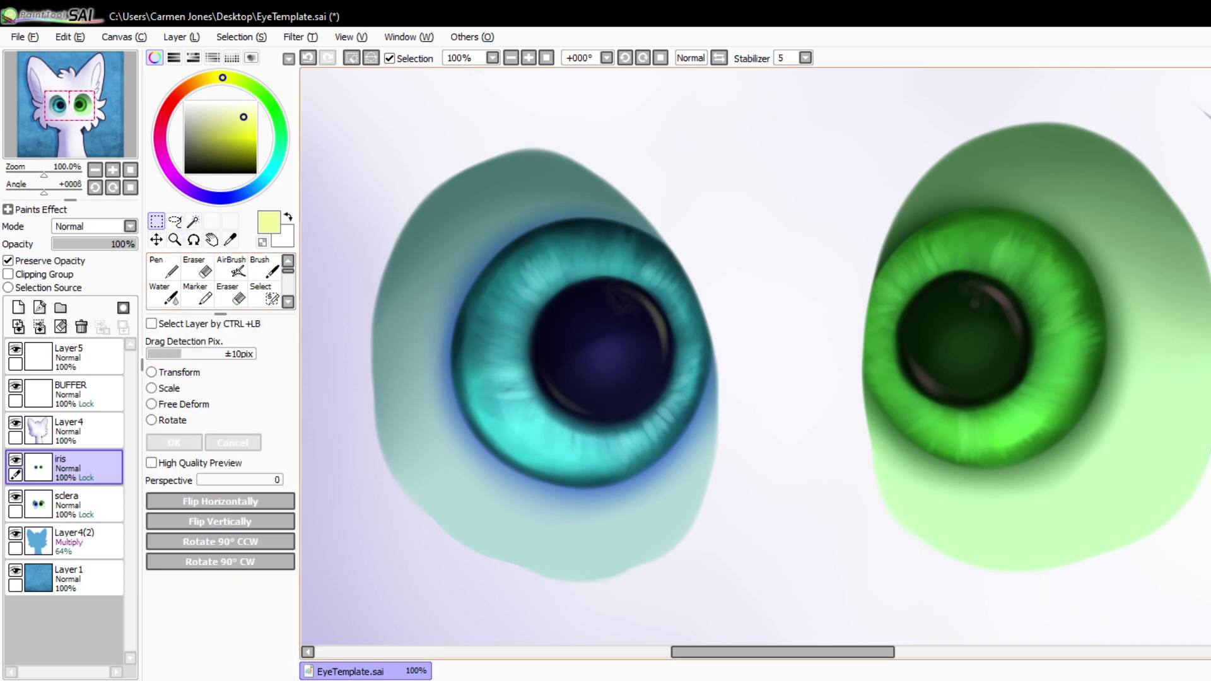
pyautogui.click(265, 294)
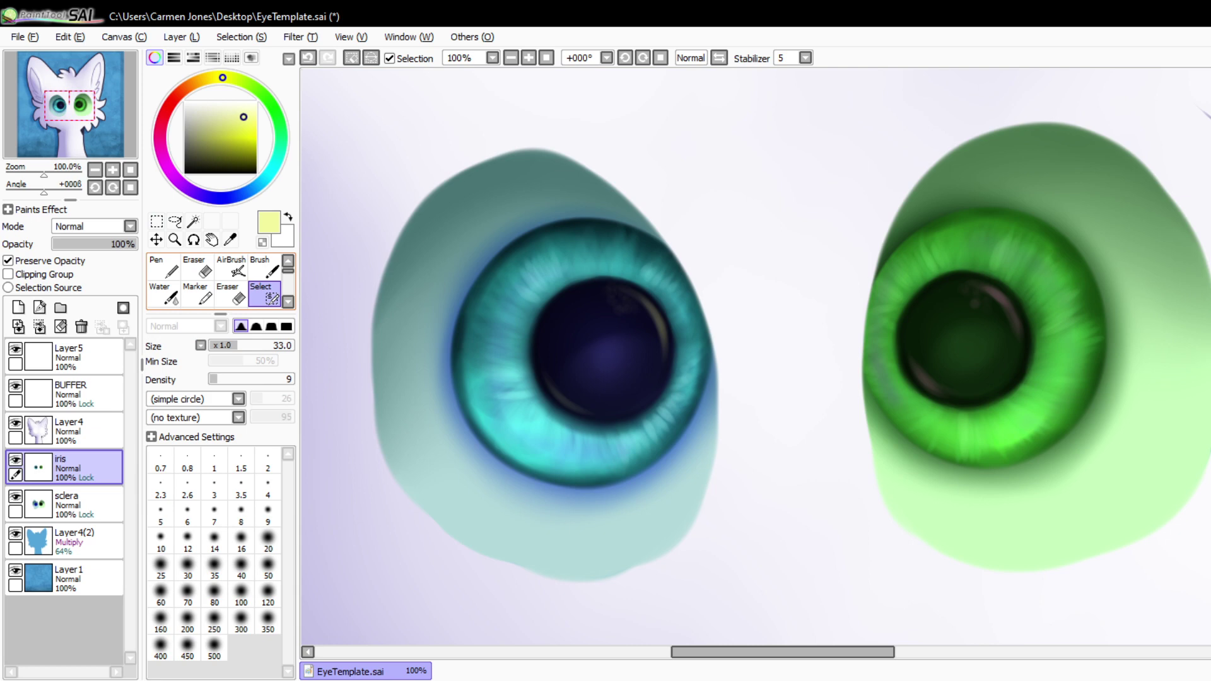
pyautogui.click(156, 221)
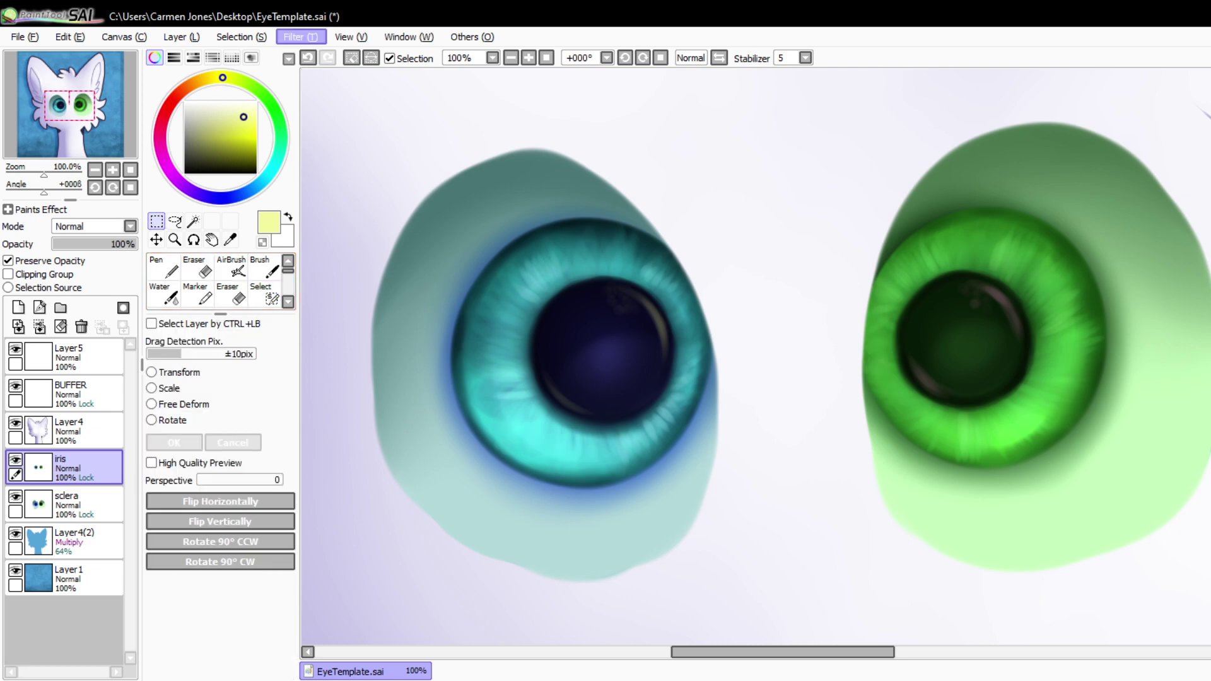
pyautogui.click(327, 55)
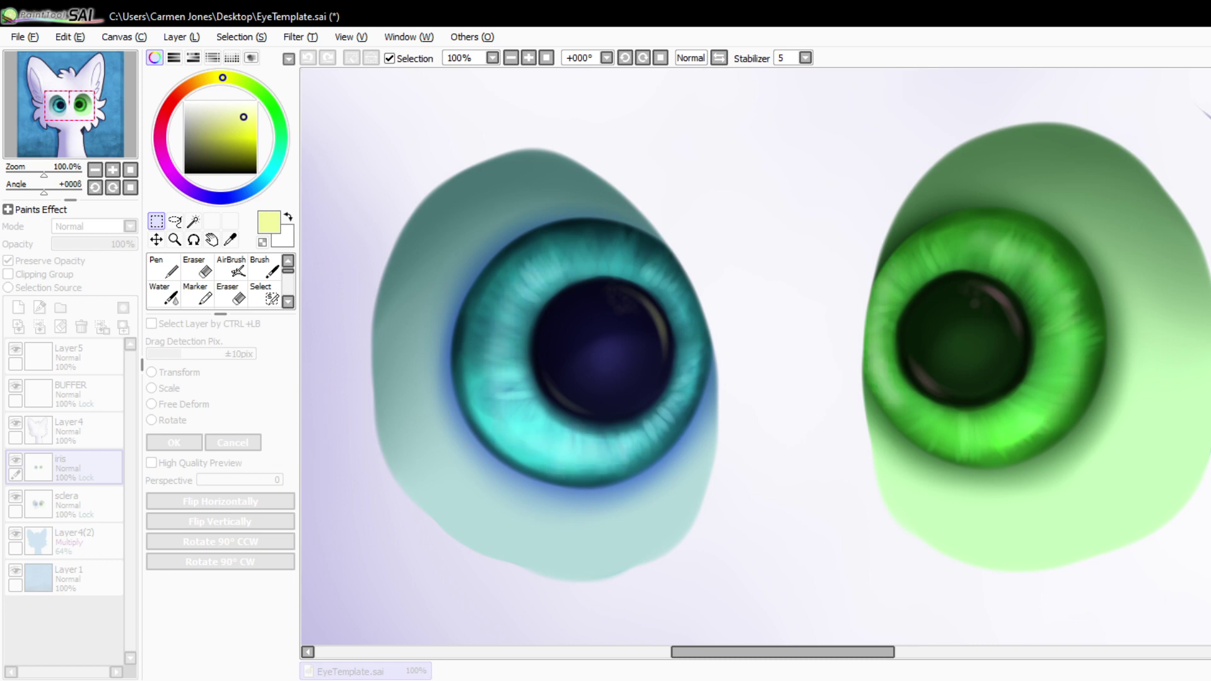
pyautogui.press('Return')
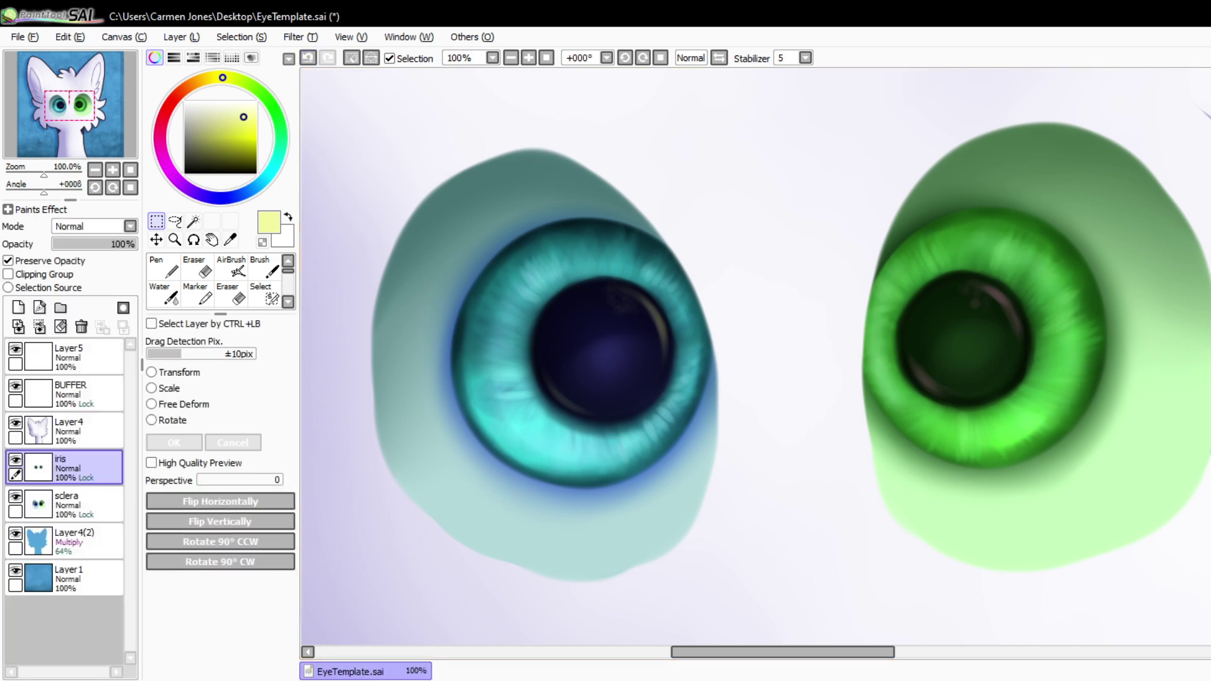
# - Turn off Preserve Opacity for the iris layer and set the Brush density to 100
pyautogui.scroll(-3, 784, 357)
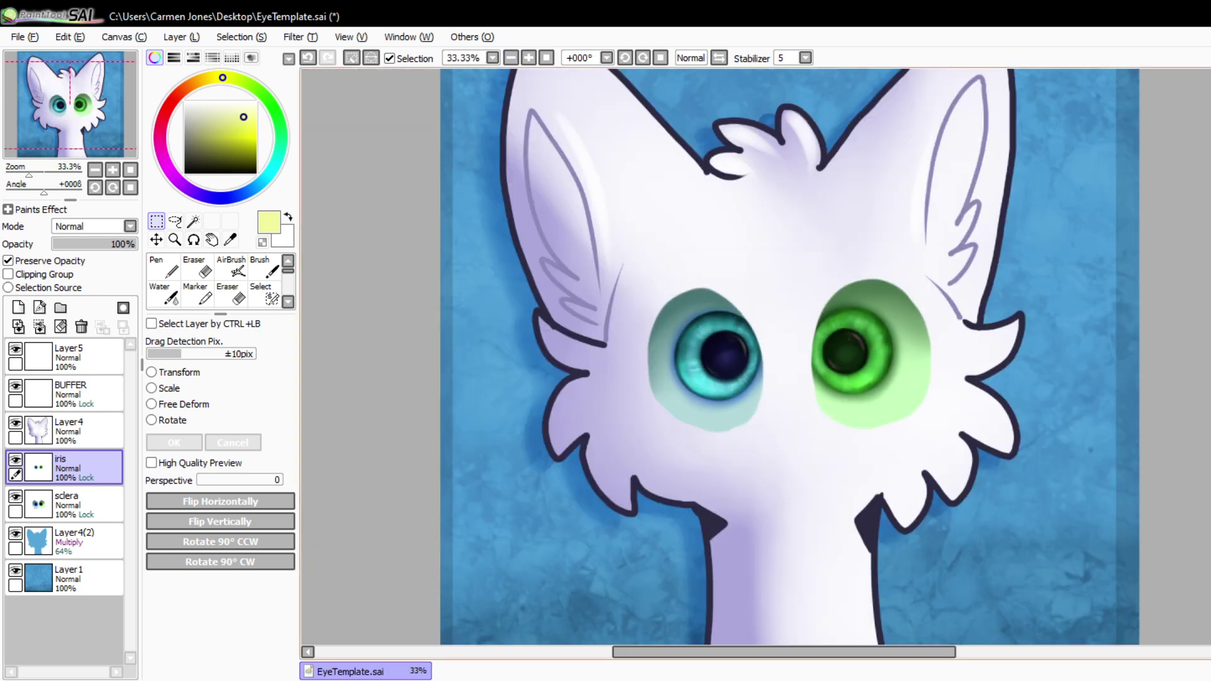
pyautogui.press('+')
pyautogui.press('+')
pyautogui.press('+')
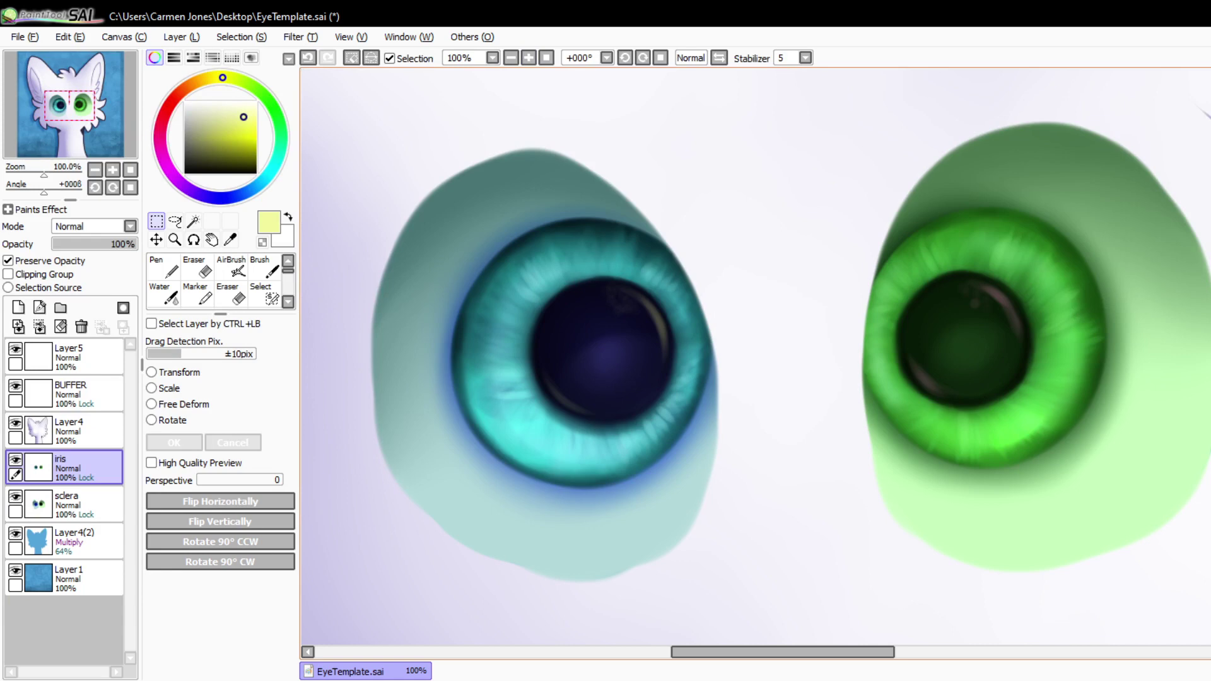
pyautogui.click(43, 260)
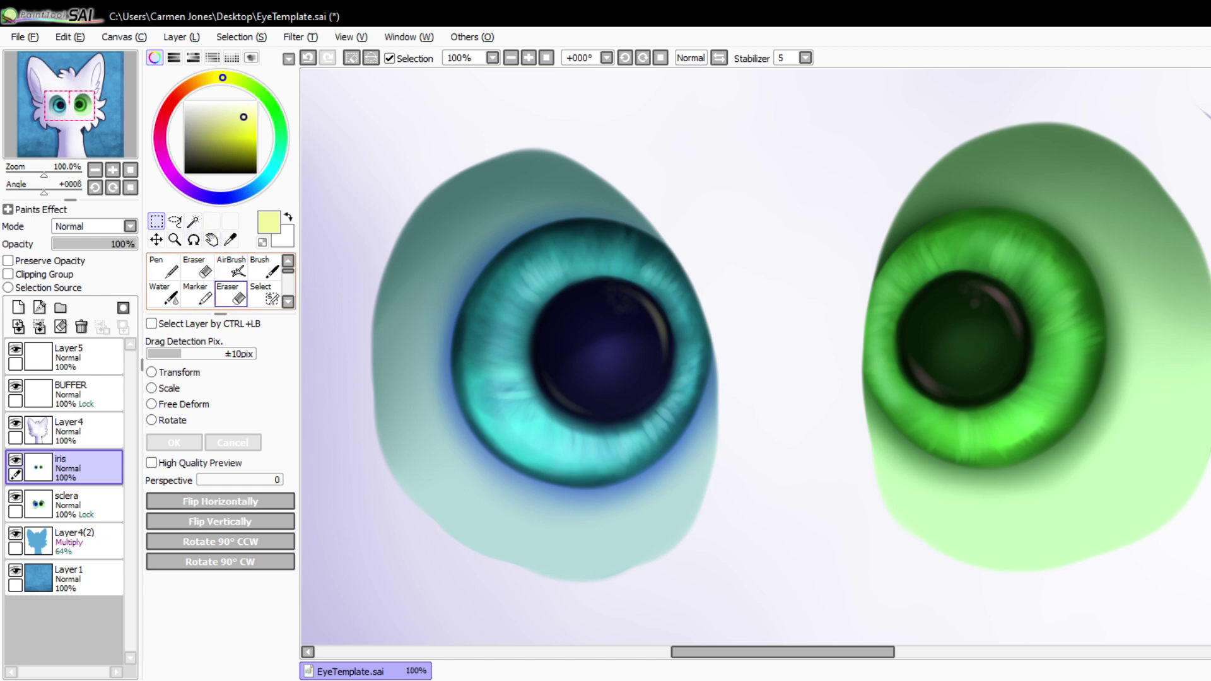
pyautogui.click(265, 269)
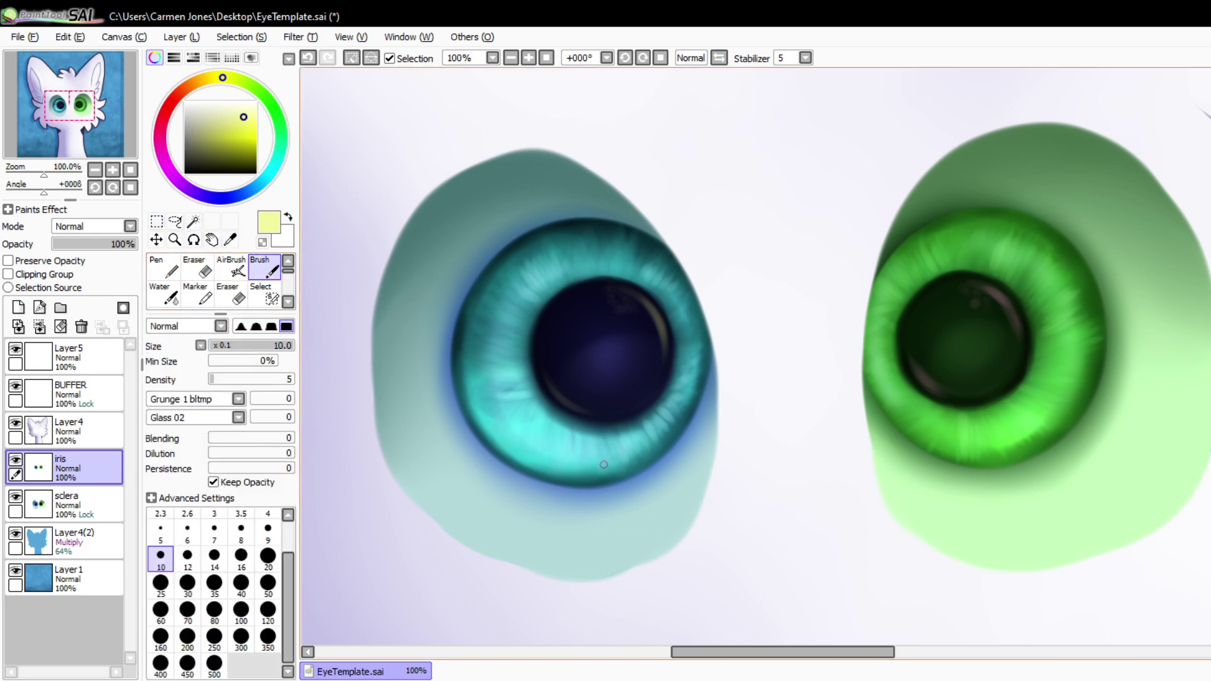
pyautogui.click(293, 379)
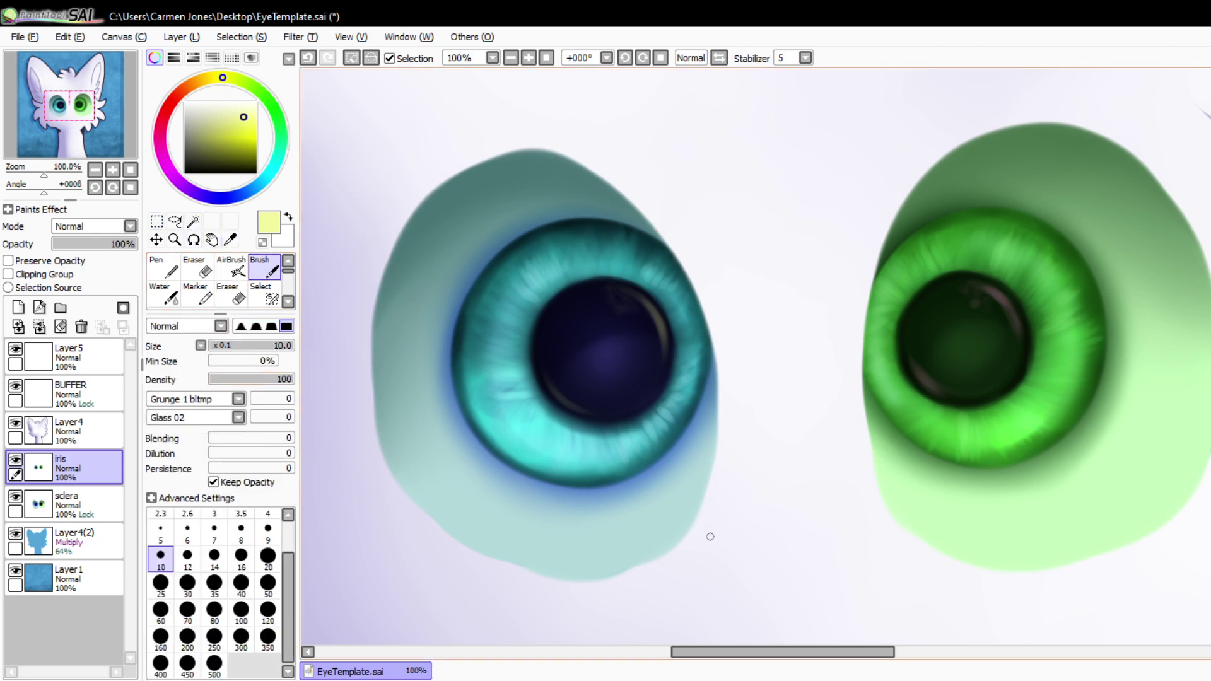
# - Try painting full-density pale yellow streaks across the lower part of the teal iris
pyautogui.hotkey('ctrl', 'z')
pyautogui.moveTo(547, 478); pyautogui.dragTo(603, 468)
pyautogui.moveTo(496, 435)
pyautogui.mouseDown()
pyautogui.moveTo(518, 443)
pyautogui.moveTo(505, 386)
pyautogui.mouseUp()
pyautogui.moveTo(524, 428); pyautogui.dragTo(515, 449)
pyautogui.moveTo(571, 417)
pyautogui.mouseDown()
pyautogui.moveTo(560, 455)
pyautogui.moveTo(625, 463)
pyautogui.moveTo(578, 435)
pyautogui.mouseUp()
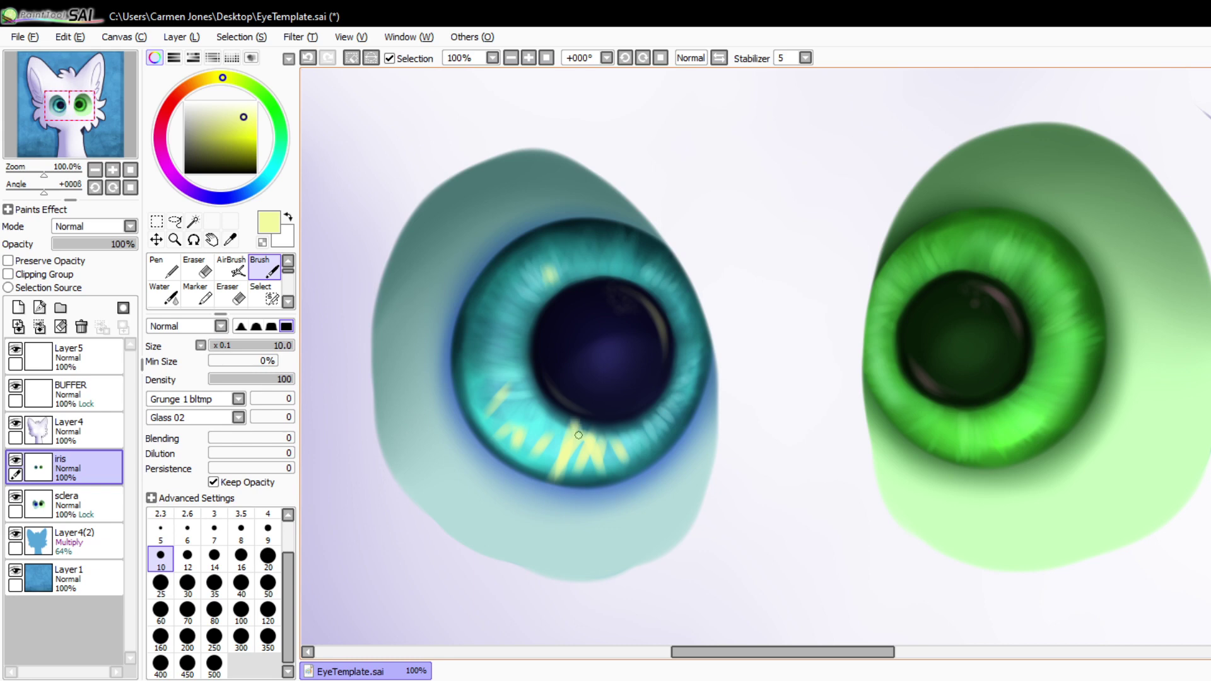
# - Undo the pale yellow streaks on the teal iris
pyautogui.hotkey('ctrl', 'z')
pyautogui.hotkey('ctrl', 'z')
pyautogui.hotkey('ctrl', 'z')
pyautogui.hotkey('ctrl', 'z')
pyautogui.hotkey('ctrl', 'z')
pyautogui.hotkey('ctrl', 'z')
pyautogui.hotkey('ctrl', 'z')
pyautogui.hotkey('ctrl', 'z')
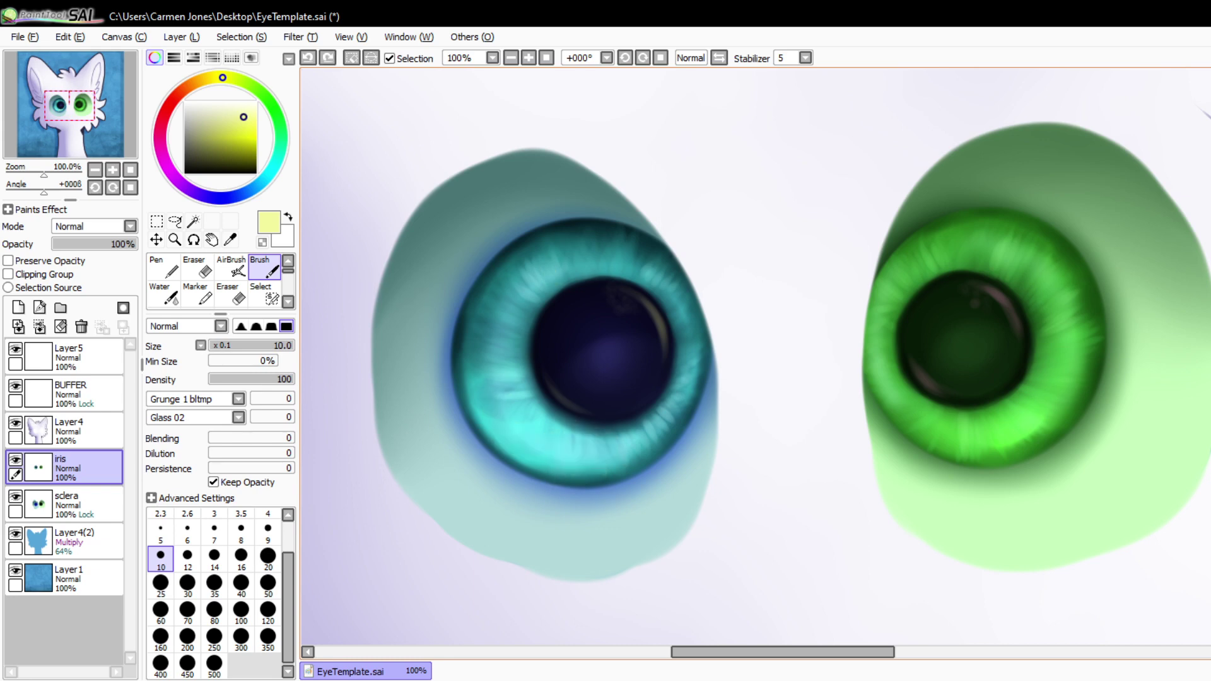
# - Turn off Preserve Opacity for the iris layer, trying and undoing a pale yellow Brush stroke on the eyes
pyautogui.hotkey('ctrl', 't')
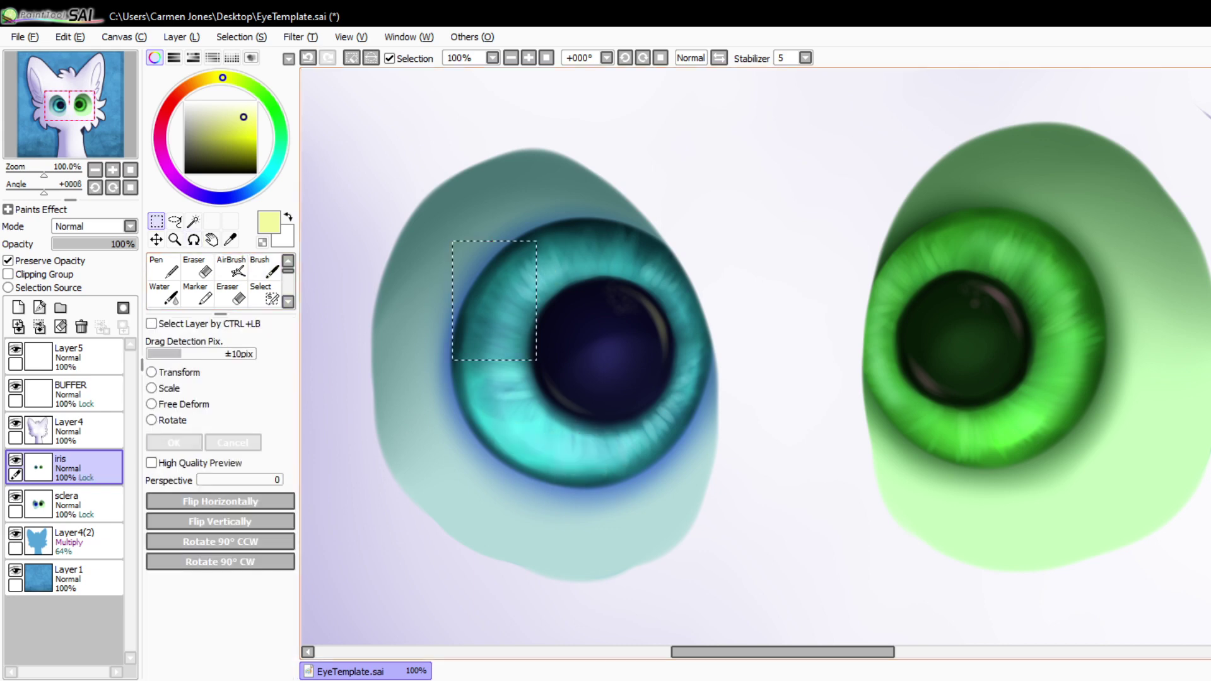
pyautogui.click(8, 260)
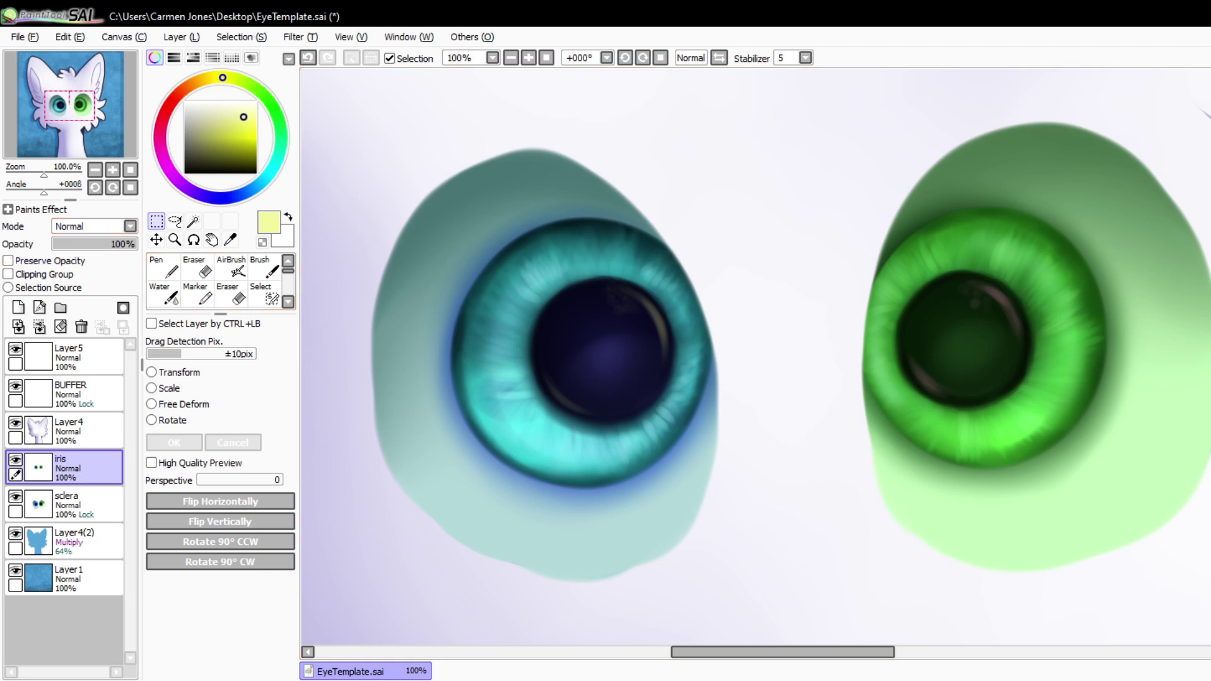
pyautogui.click(265, 268)
pyautogui.moveTo(449, 439)
pyautogui.mouseDown()
pyautogui.moveTo(513, 369)
pyautogui.moveTo(593, 482)
pyautogui.moveTo(700, 318)
pyautogui.moveTo(324, 389)
pyautogui.moveTo(359, 328)
pyautogui.moveTo(1035, 342)
pyautogui.moveTo(883, 284)
pyautogui.moveTo(1009, 403)
pyautogui.mouseUp()
pyautogui.hotkey('ctrl', 'z')
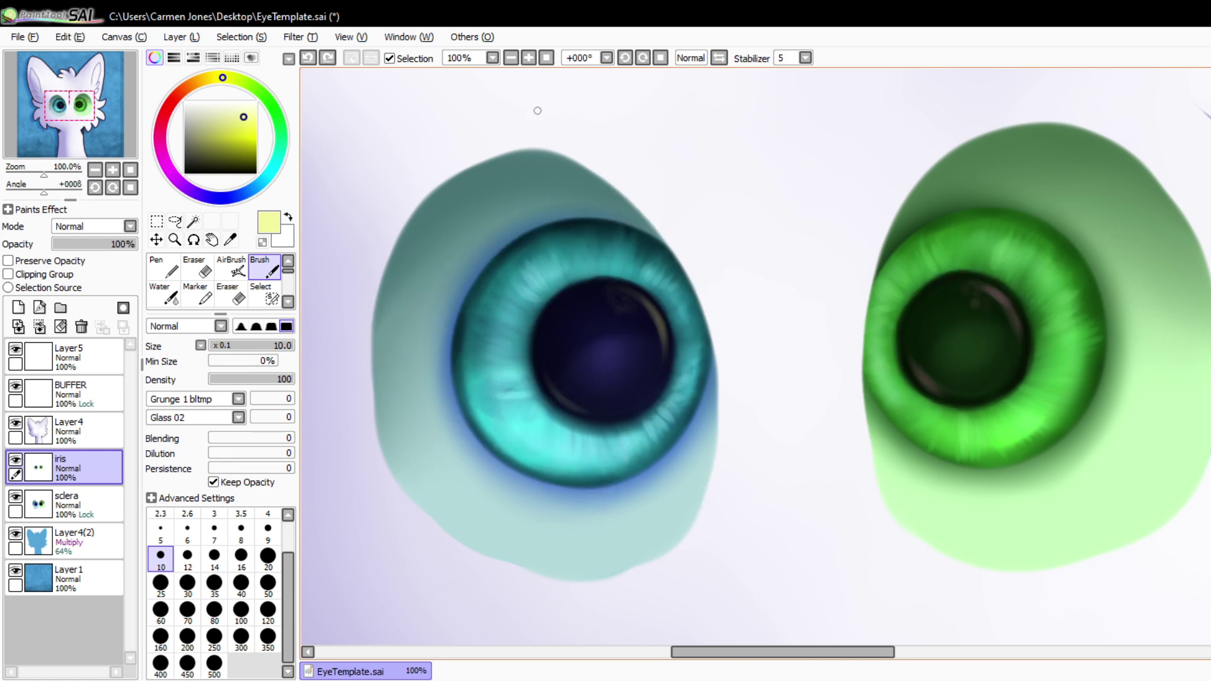
# - Soften the lower outer edge of the teal iris with the Blur tool at size 16 and density 45
pyautogui.click(287, 301)
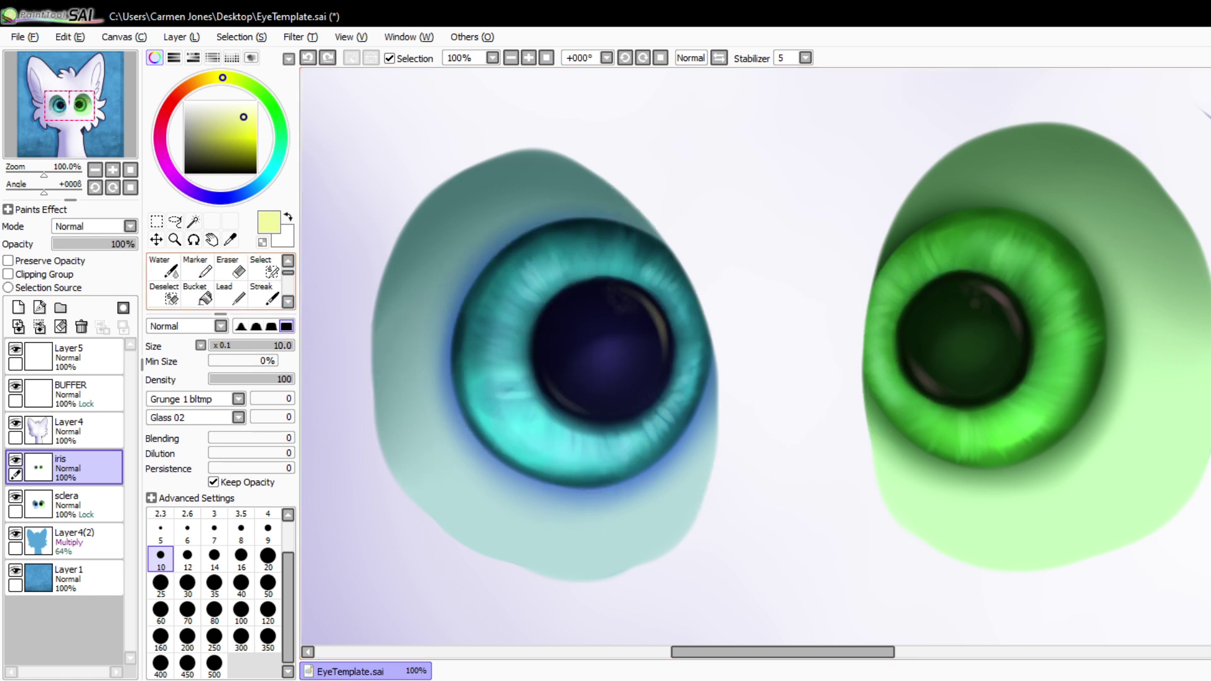
pyautogui.click(287, 300)
pyautogui.click(164, 295)
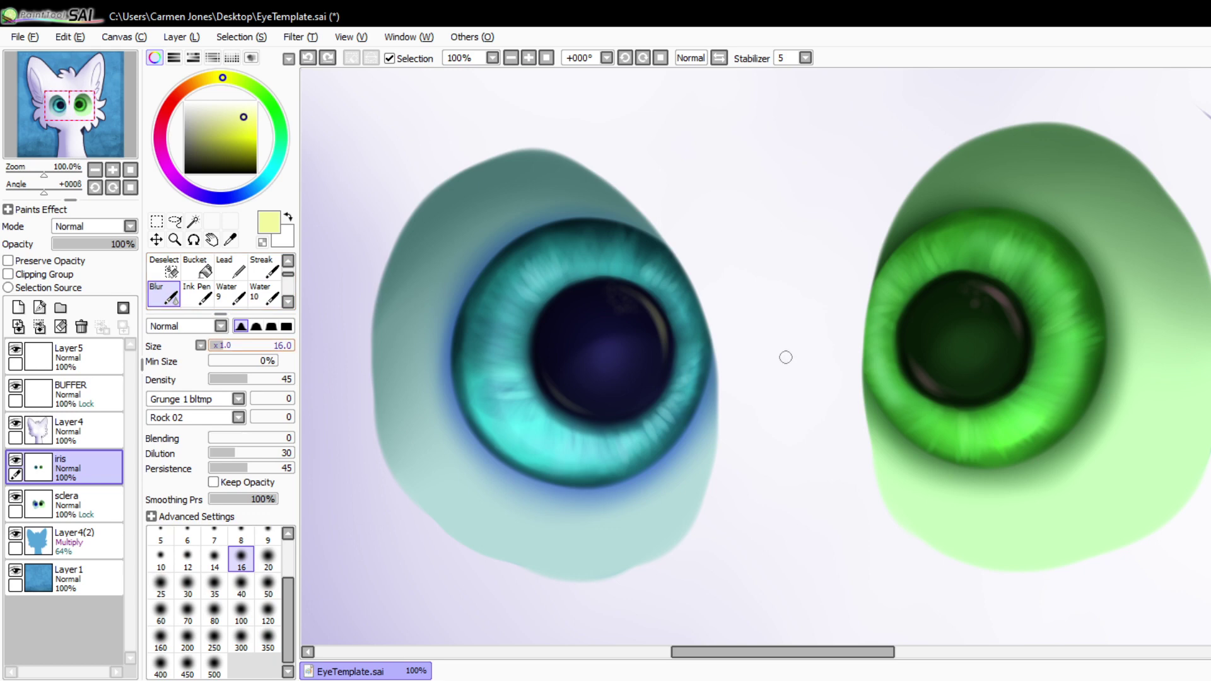
pyautogui.moveTo(498, 466)
pyautogui.mouseDown()
pyautogui.moveTo(588, 494)
pyautogui.moveTo(575, 493)
pyautogui.moveTo(632, 482)
pyautogui.moveTo(594, 490)
pyautogui.moveTo(631, 479)
pyautogui.moveTo(696, 421)
pyautogui.moveTo(661, 465)
pyautogui.moveTo(707, 346)
pyautogui.mouseUp()
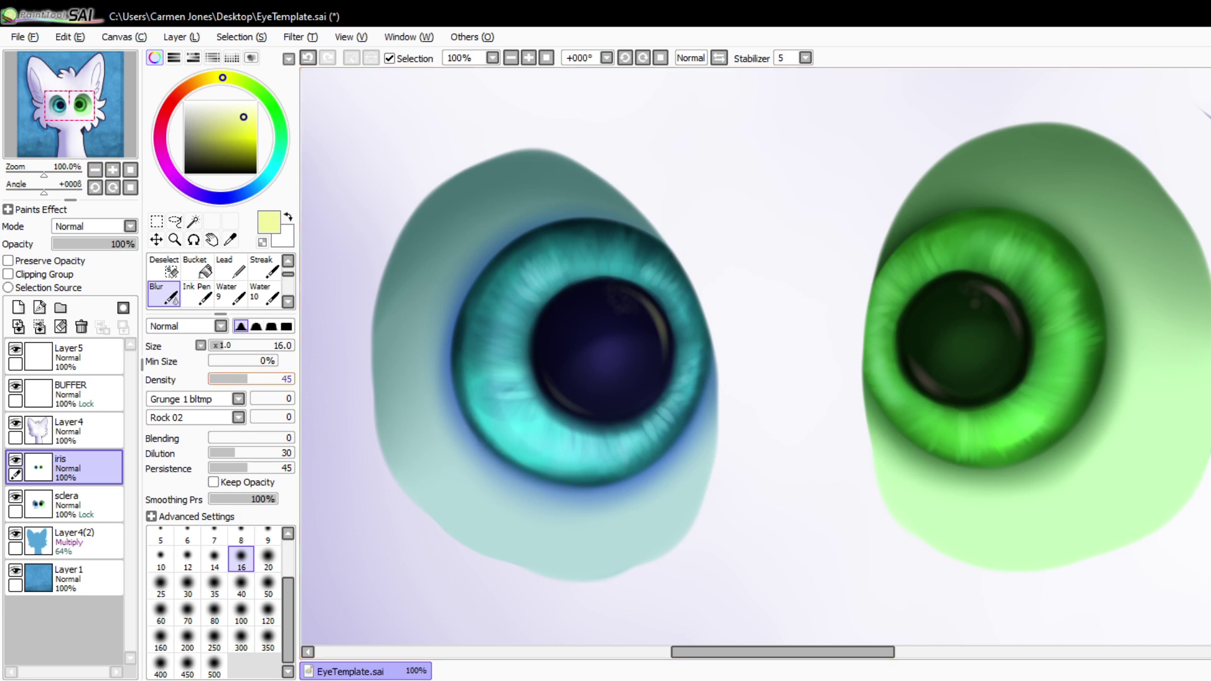
# - Try blurring the outer edge of the teal iris at density 100
pyautogui.click(291, 379)
pyautogui.moveTo(454, 332); pyautogui.dragTo(479, 445)
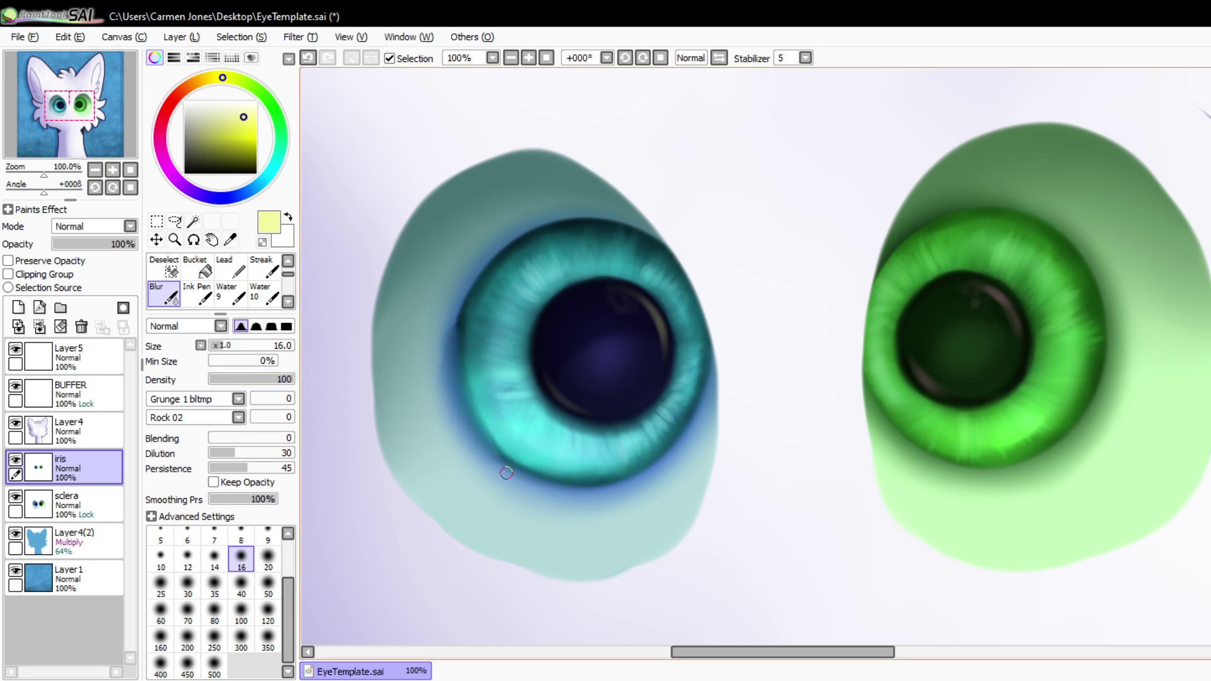
pyautogui.hotkey('ctrl', 'z')
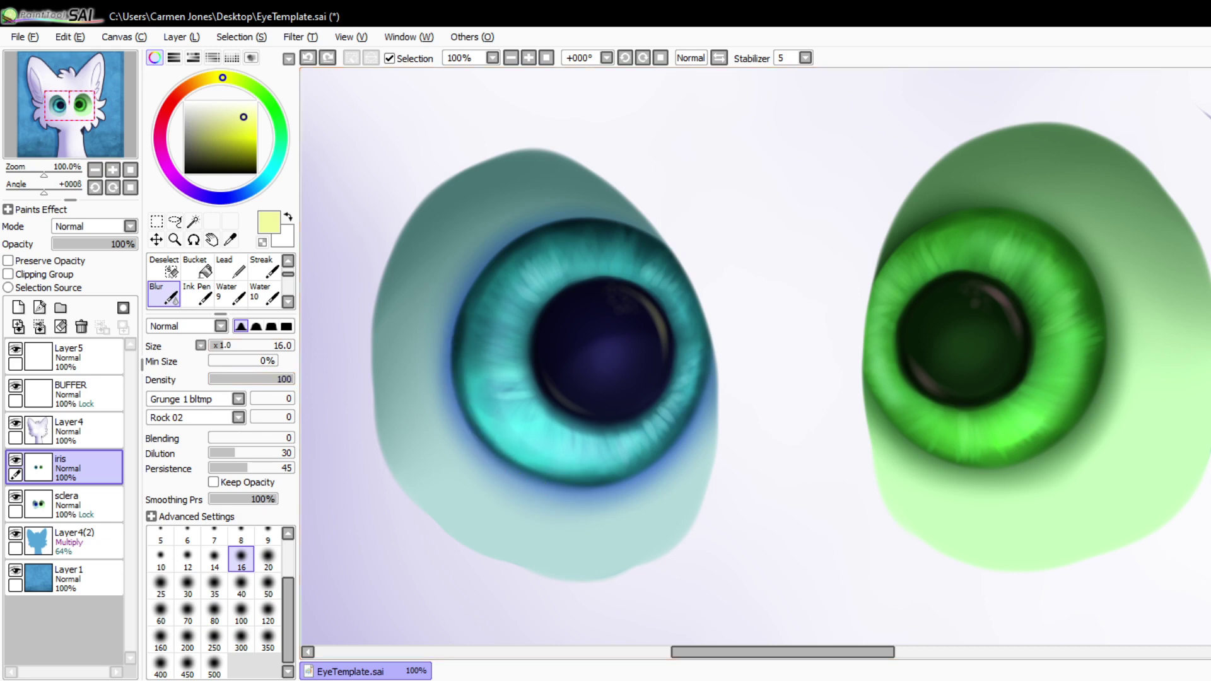
# - Soften the remaining outer edges of the irises with the Blur tool at density 33
pyautogui.click(237, 379)
pyautogui.moveTo(458, 369); pyautogui.dragTo(452, 409)
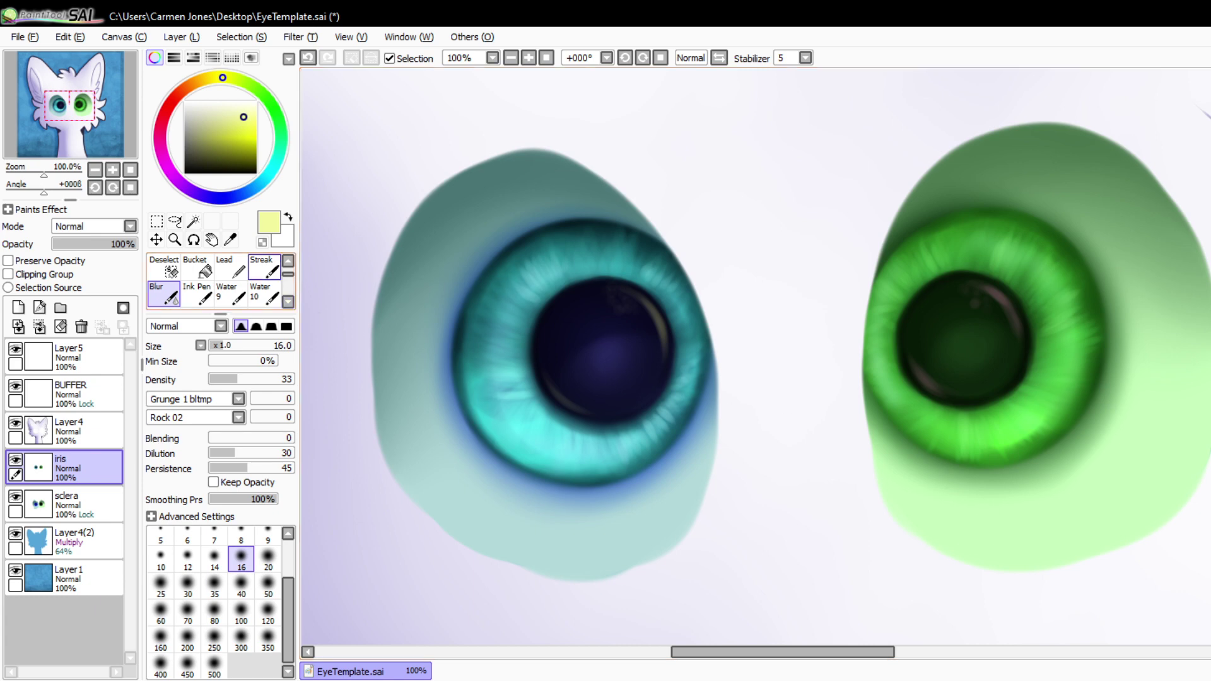
# - Try pale yellow Streak strokes at density 13 across the lower part of the teal iris
pyautogui.click(264, 268)
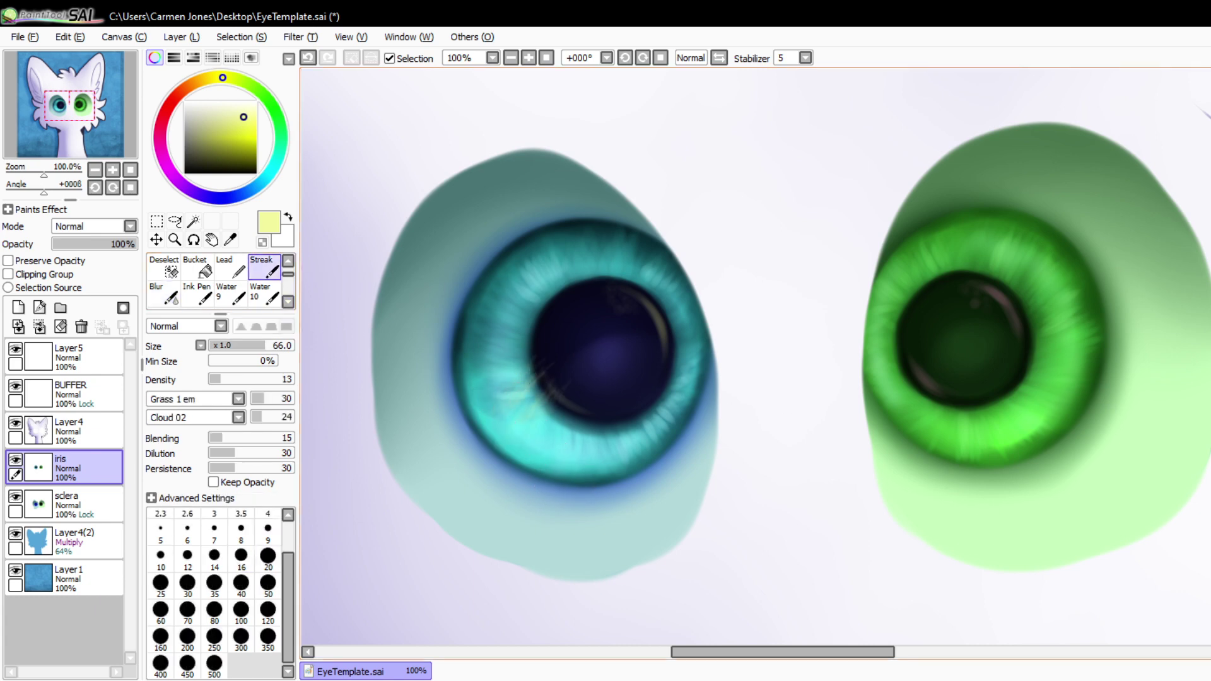
pyautogui.hotkey('ctrl', 'z')
pyautogui.scroll(2, 221, 281)
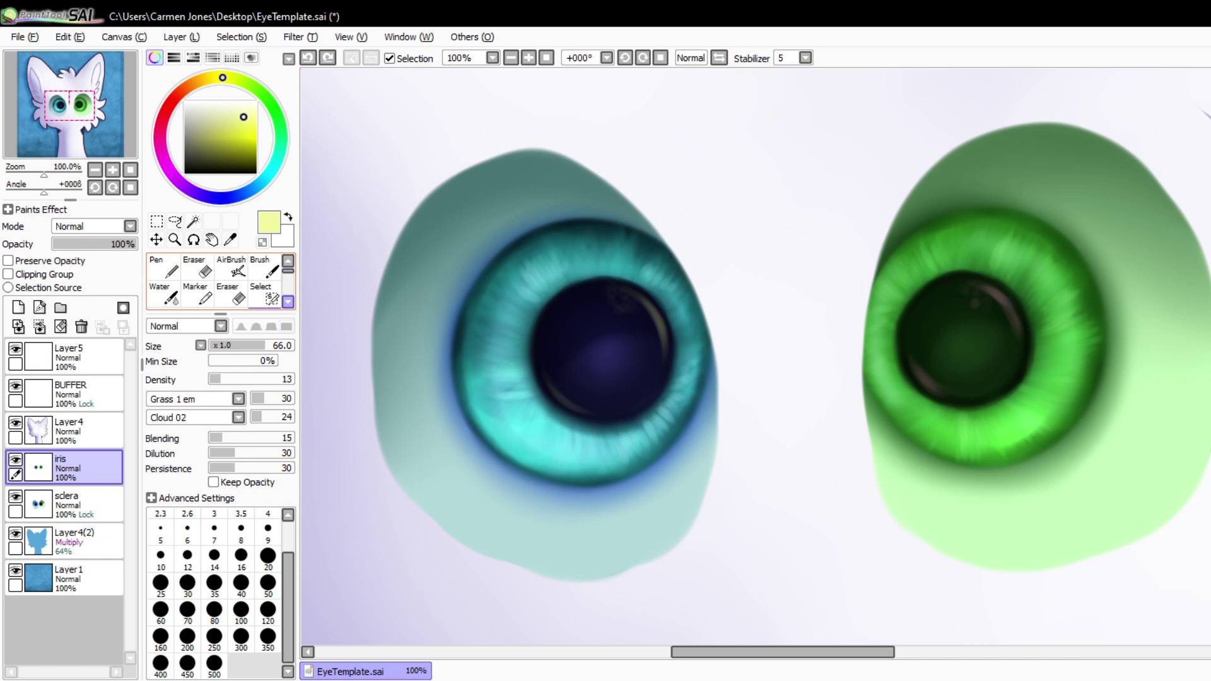
# - Try the Streak tool at density 71 around the pupil and lower part of the teal iris
pyautogui.scroll(-2, 221, 281)
pyautogui.moveTo(221, 378); pyautogui.dragTo(269, 378)
pyautogui.moveTo(546, 354)
pyautogui.mouseDown()
pyautogui.moveTo(494, 393)
pyautogui.moveTo(495, 349)
pyautogui.moveTo(520, 292)
pyautogui.moveTo(590, 310)
pyautogui.mouseUp()
pyautogui.hotkey('ctrl', 'z')
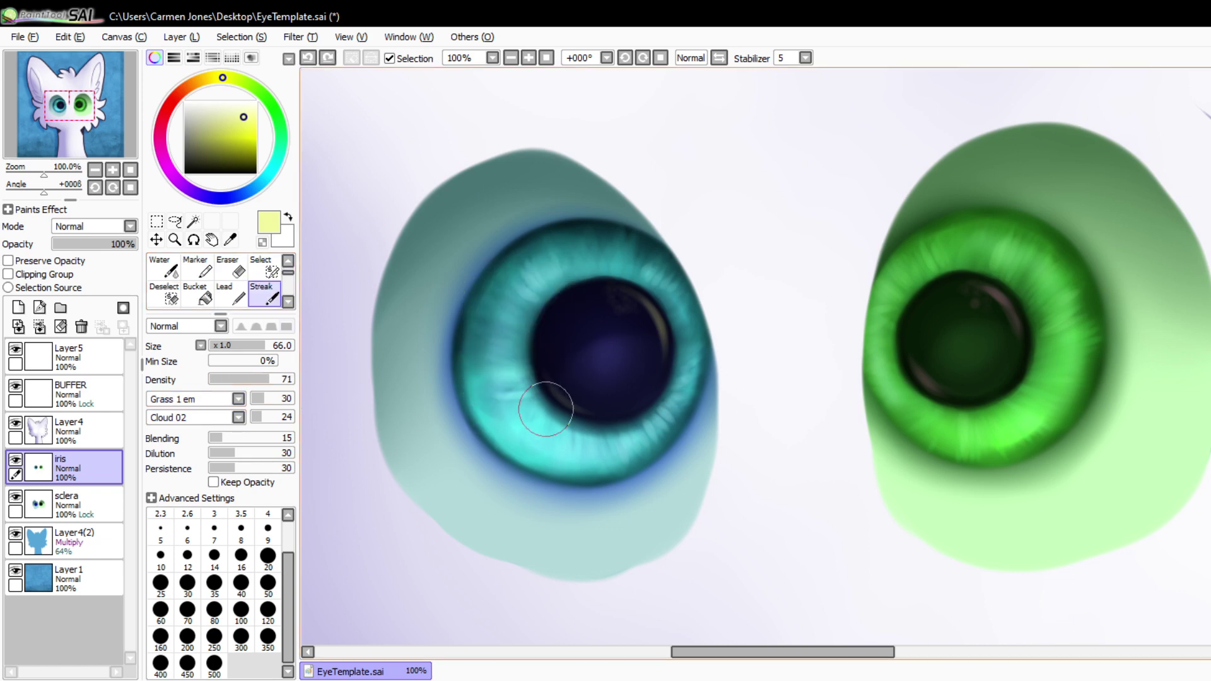
pyautogui.moveTo(546, 409)
pyautogui.mouseDown()
pyautogui.moveTo(535, 450)
pyautogui.moveTo(578, 458)
pyautogui.mouseUp()
pyautogui.hotkey('ctrl', 'z')
# - Switch to the Brush with its density at 26 and choose black as the painting colour
pyautogui.scroll(1, 220, 280)
pyautogui.click(265, 269)
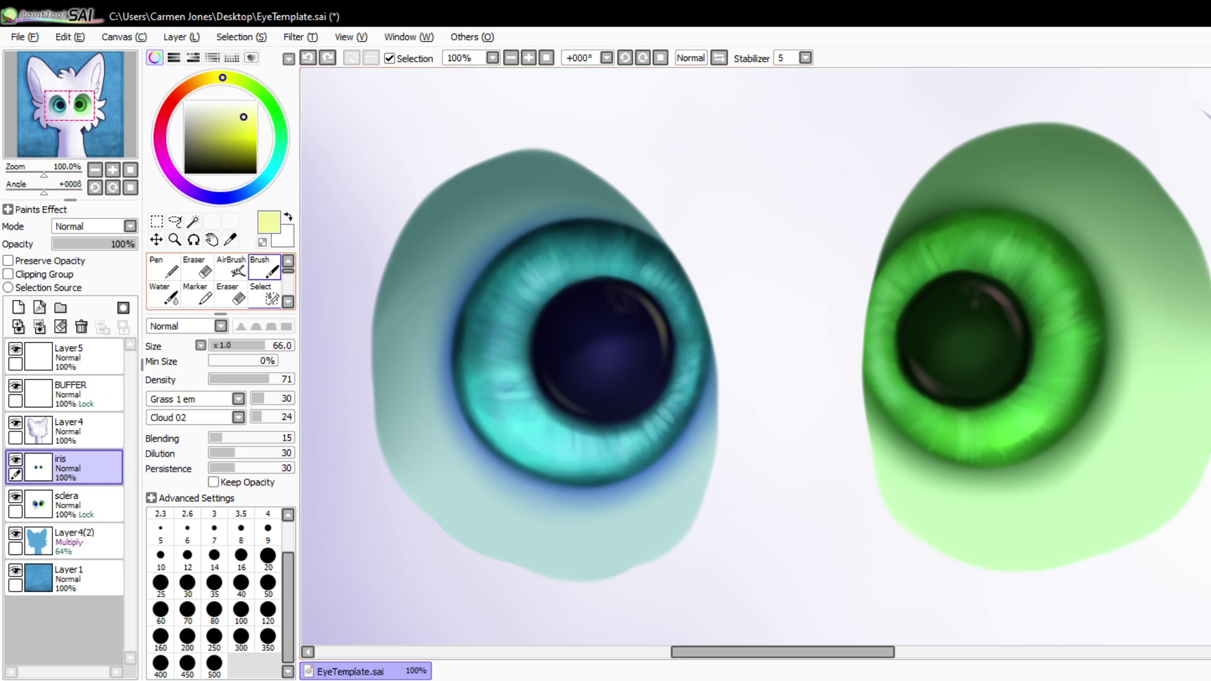
pyautogui.moveTo(782, 652); pyautogui.dragTo(808, 652)
pyautogui.click(232, 379)
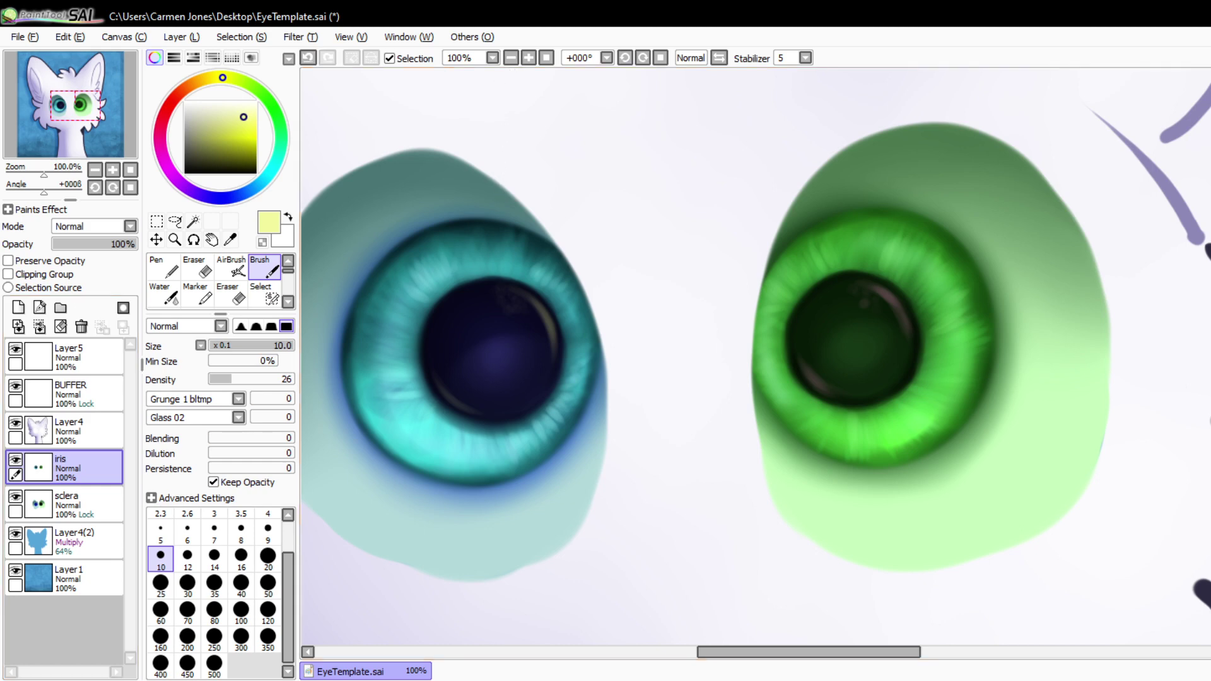
pyautogui.click(510, 58)
pyautogui.click(511, 58)
pyautogui.click(511, 58)
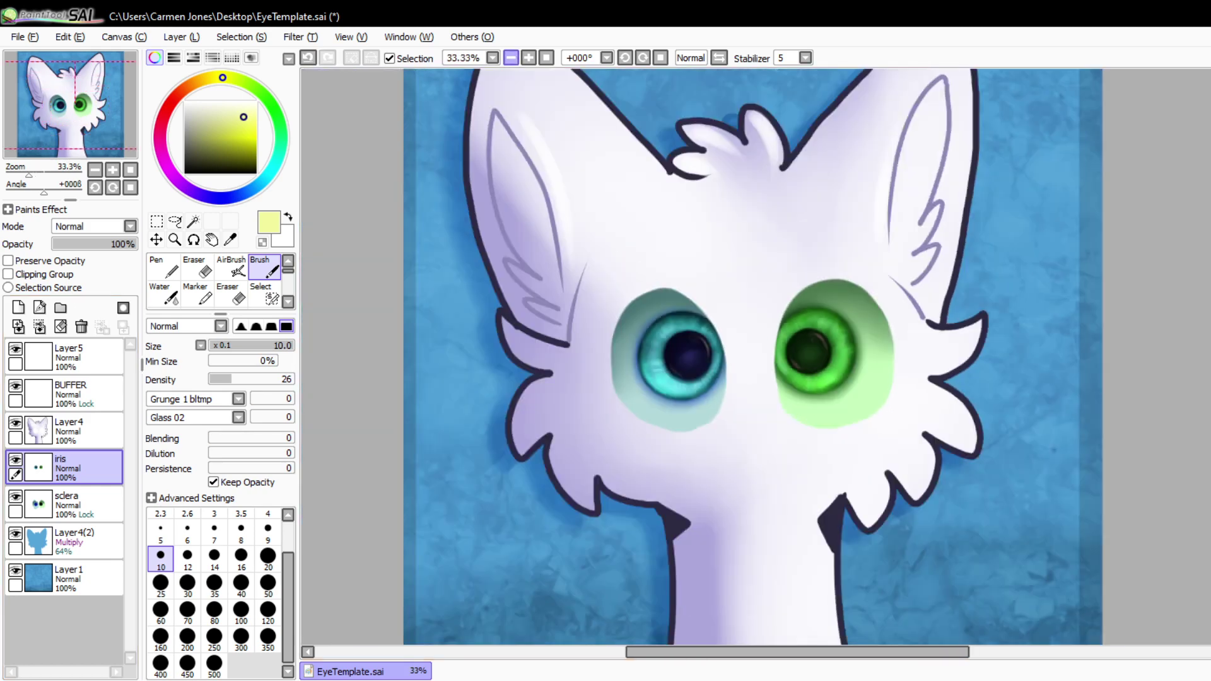
pyautogui.click(528, 58)
pyautogui.click(528, 57)
pyautogui.click(529, 57)
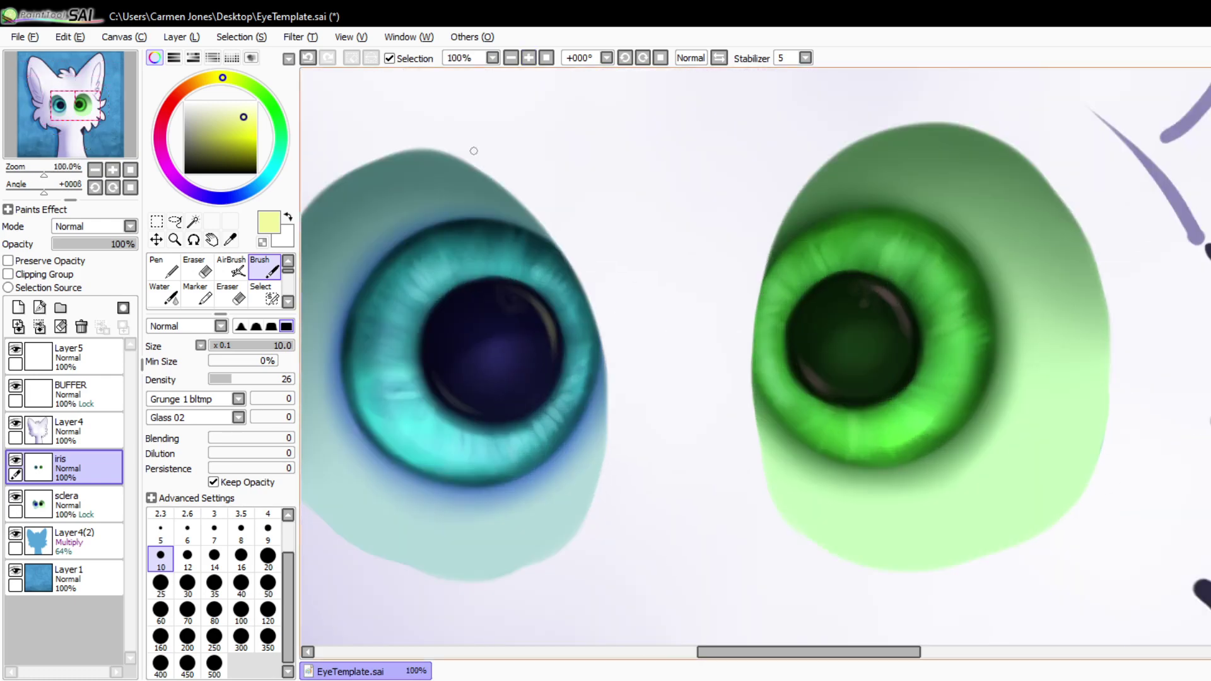
pyautogui.click(232, 172)
# - Duplicate the sclera layer
pyautogui.click(511, 58)
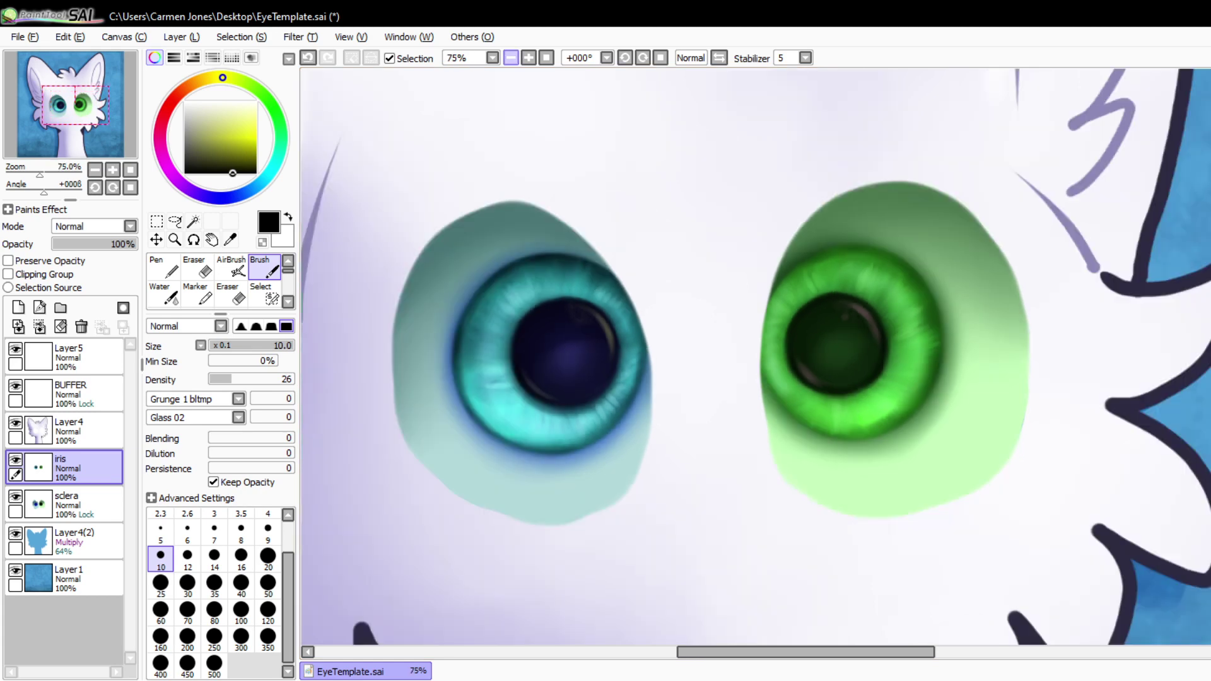
pyautogui.click(511, 58)
pyautogui.click(82, 505)
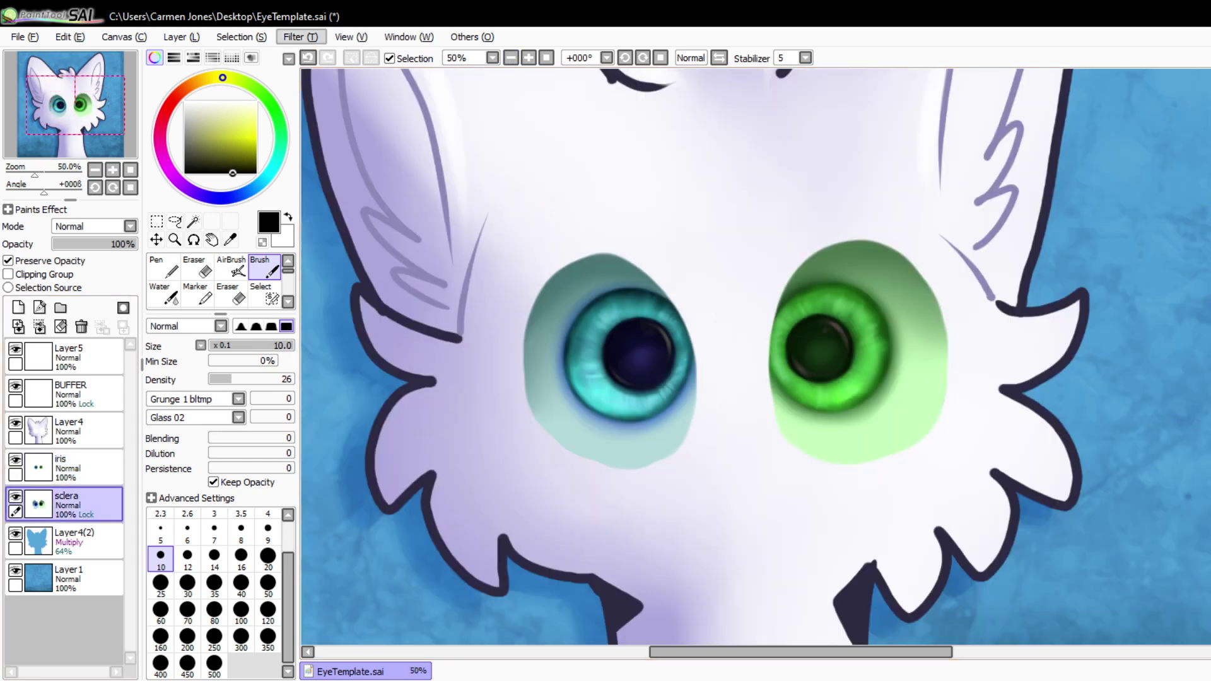
pyautogui.click(300, 38)
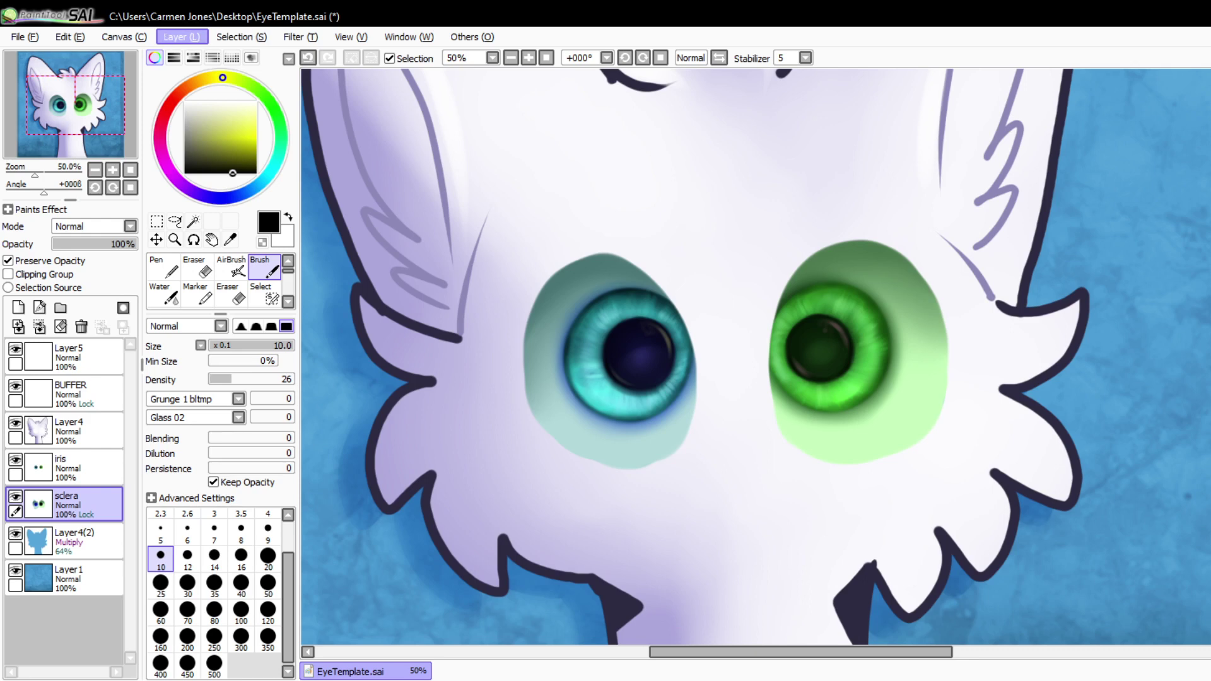
pyautogui.press('d')
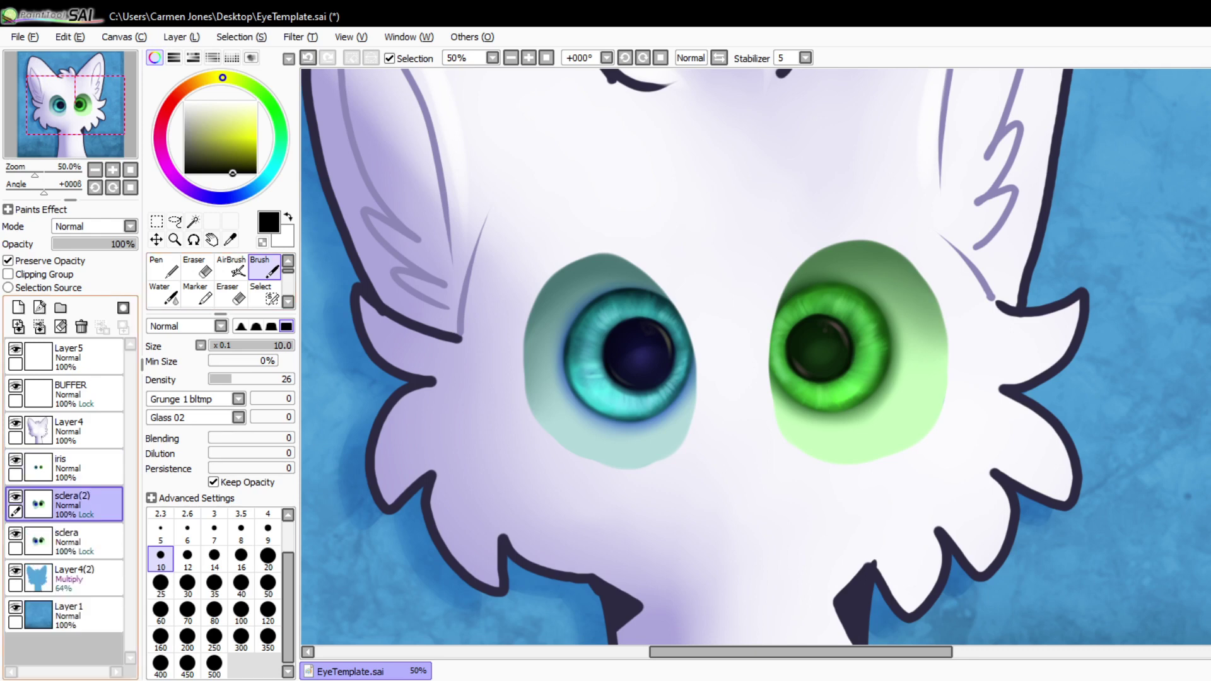
# - Darken the duplicated sclera layer strongly with a hue and saturation adjustment
pyautogui.hotkey('alt', 't')
pyautogui.press('h')
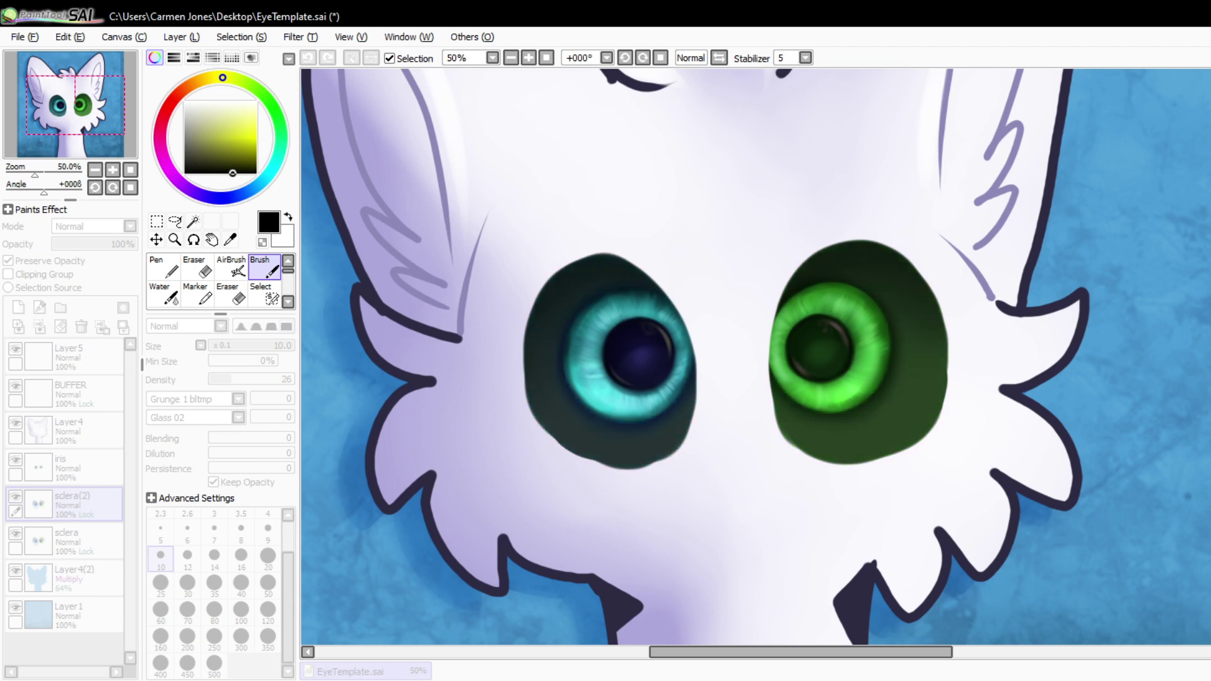
pyautogui.press('Return')
# - Try erasing the dark sclera beside the teal iris with the Eraser at size 100 and density 37
pyautogui.press('e')
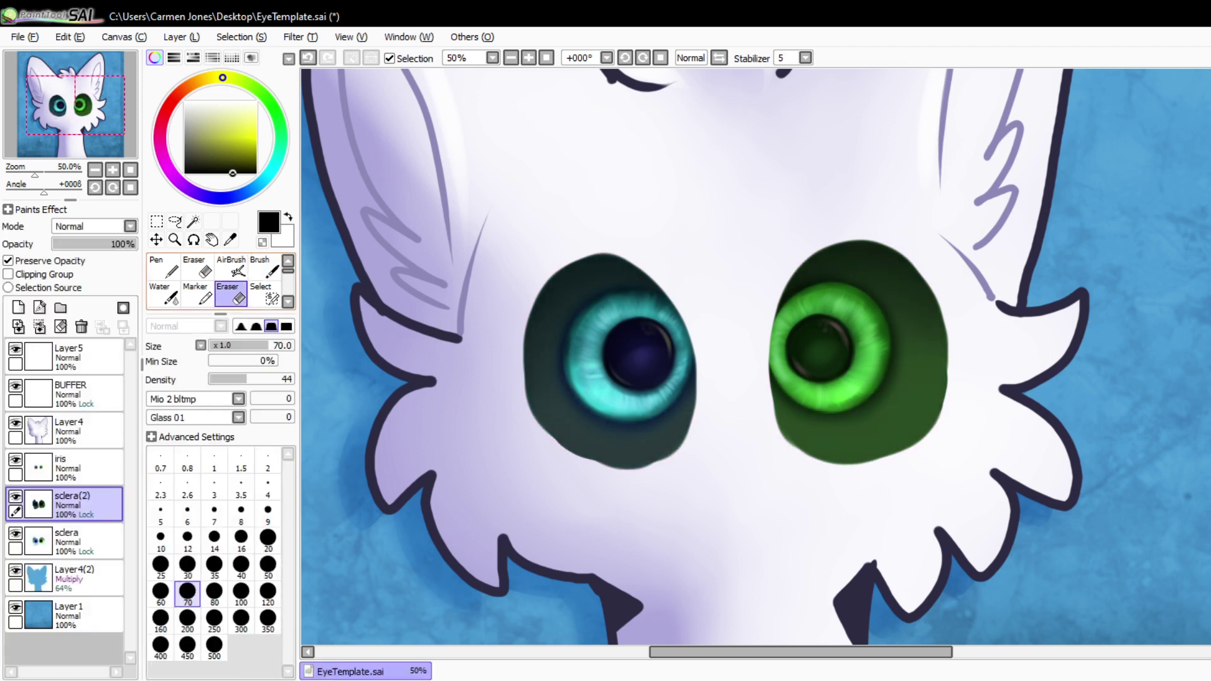
pyautogui.press(']')
pyautogui.press(']')
pyautogui.press(']')
pyautogui.press(']')
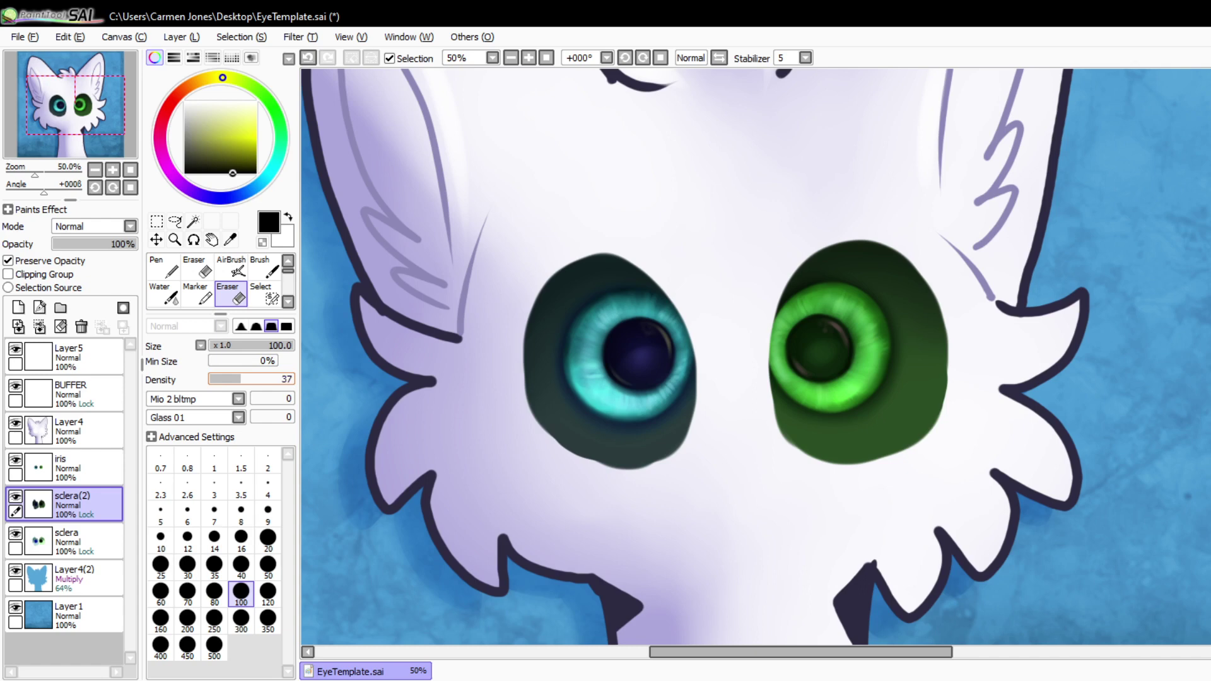
pyautogui.moveTo(551, 389); pyautogui.dragTo(551, 324)
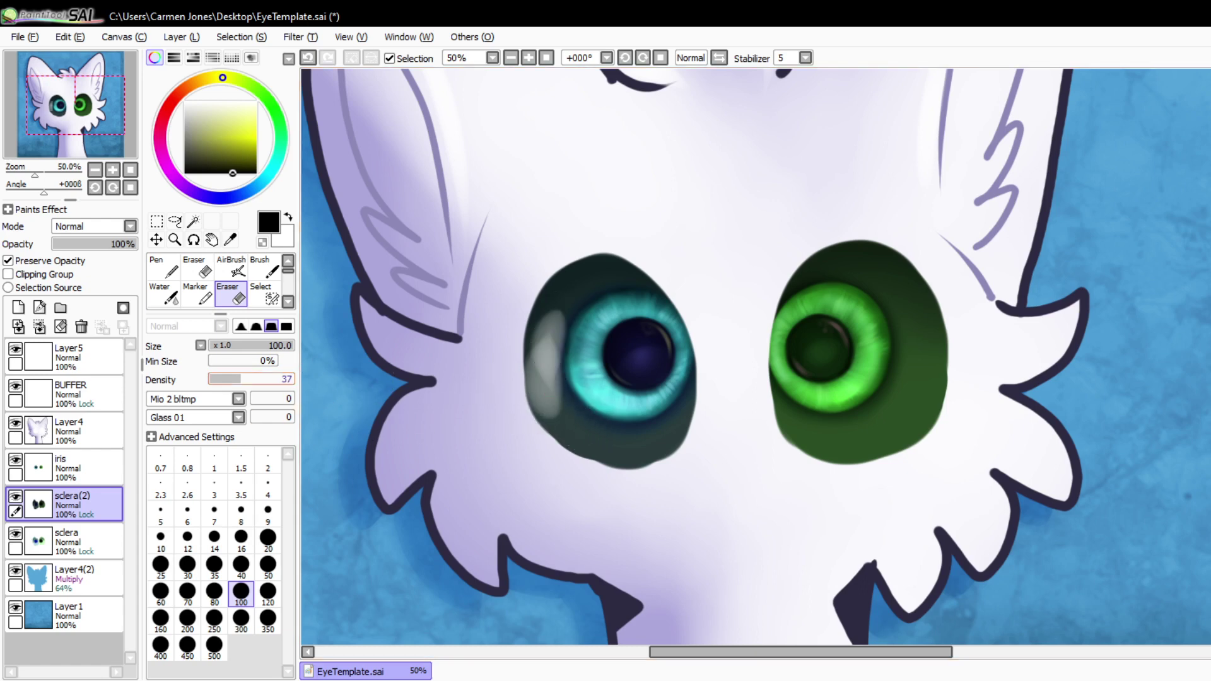
pyautogui.hotkey('ctrl', 'z')
pyautogui.hotkey('ctrl', 'z')
# - Turn off Preserve Opacity for the duplicated sclera layer and set the Eraser density to 17, undoing the test erasing on the teal eye
pyautogui.click(9, 261)
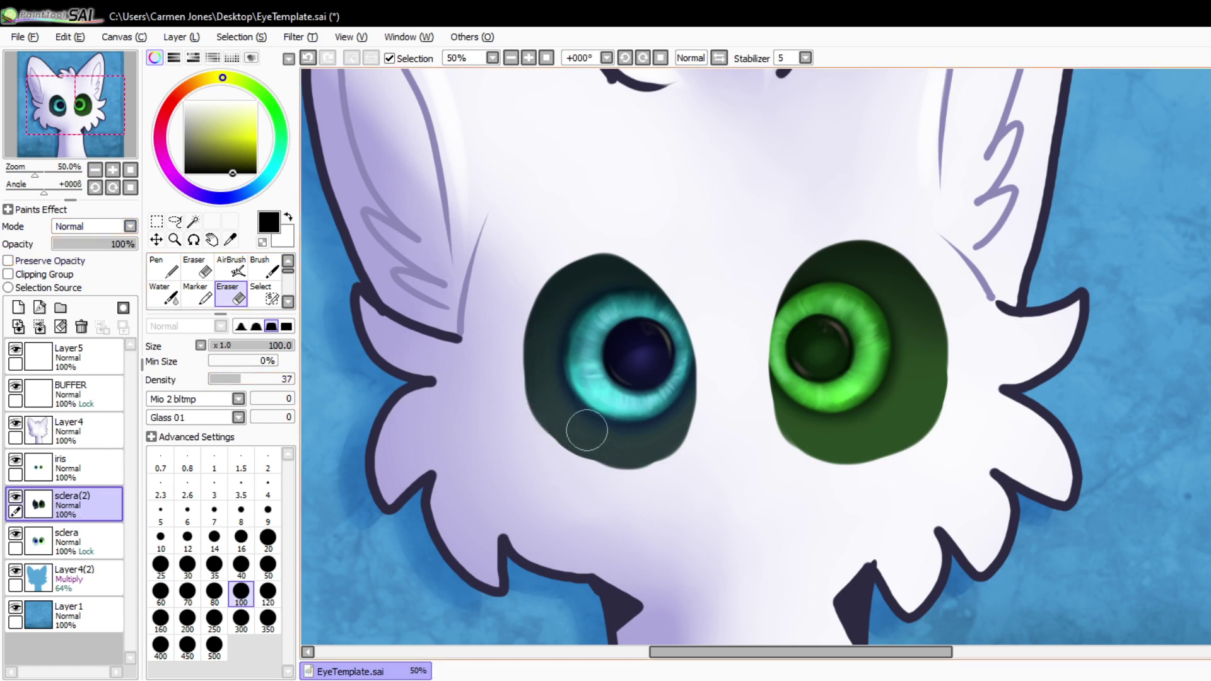
pyautogui.moveTo(587, 430)
pyautogui.mouseDown()
pyautogui.moveTo(545, 331)
pyautogui.moveTo(574, 433)
pyautogui.moveTo(545, 330)
pyautogui.moveTo(586, 430)
pyautogui.moveTo(558, 326)
pyautogui.moveTo(577, 411)
pyautogui.moveTo(552, 338)
pyautogui.mouseUp()
pyautogui.click(227, 378)
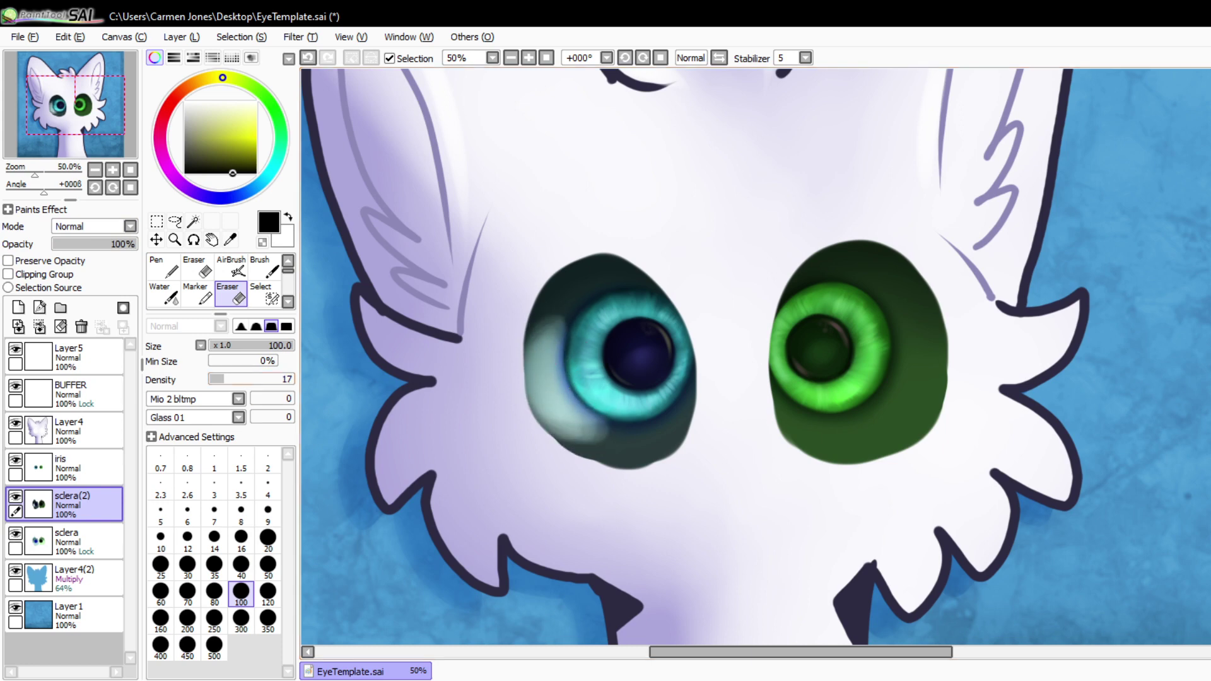
pyautogui.click(287, 326)
pyautogui.hotkey('ctrl', 'z')
pyautogui.hotkey('ctrl', 'z')
pyautogui.hotkey('ctrl', 'z')
pyautogui.hotkey('ctrl', 'z')
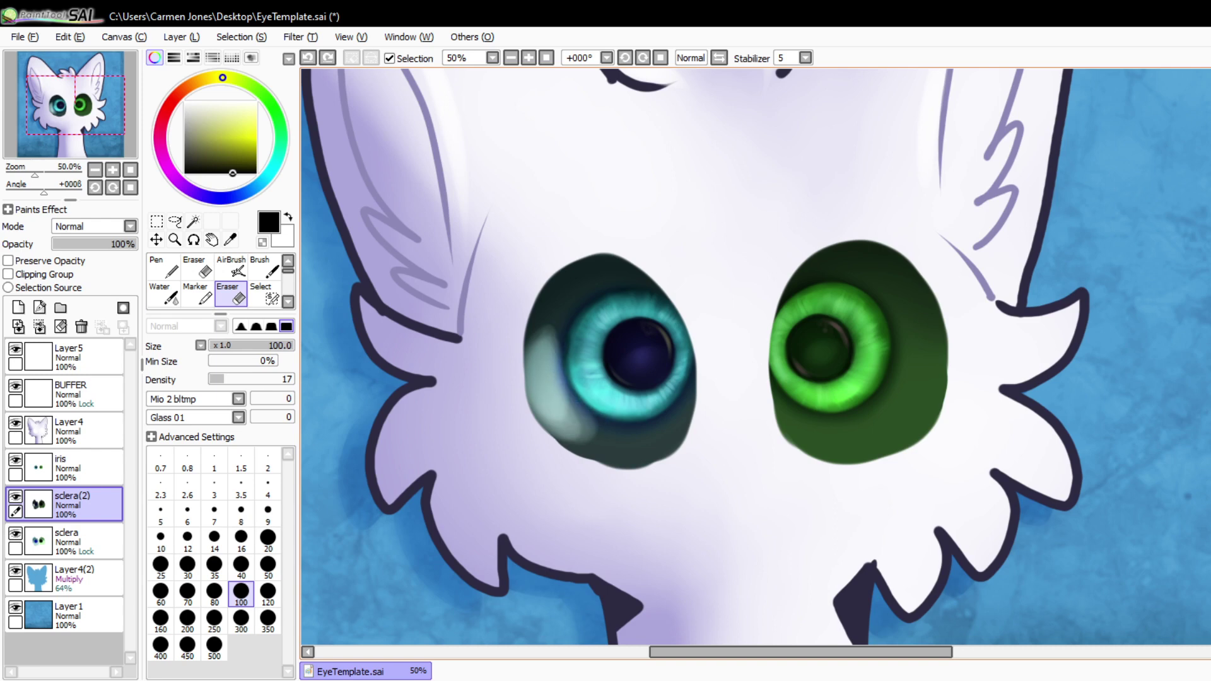
pyautogui.hotkey('ctrl', 'z')
pyautogui.hotkey('ctrl', 'z')
pyautogui.hotkey('ctrl', 'z')
pyautogui.hotkey('ctrl', 'z')
pyautogui.hotkey('ctrl', 'z')
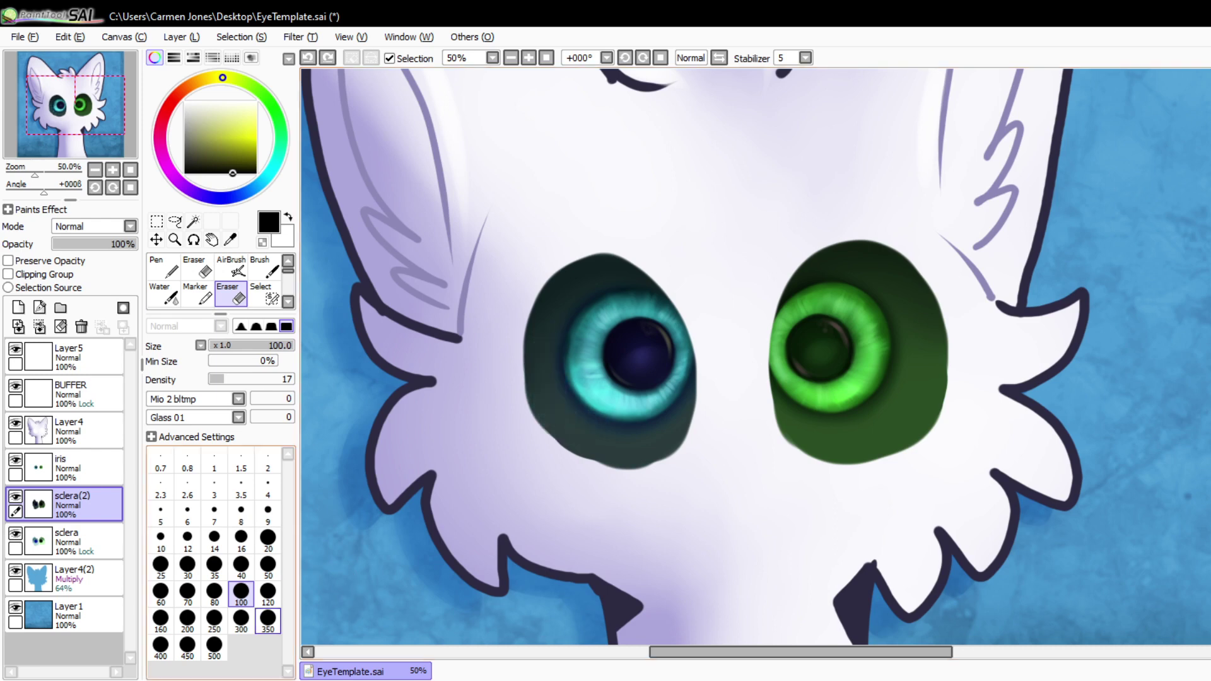
# - Erase the middle and lower dark sclera on both eyes with a size 300 Eraser, leaving soft shading along the upper edges
pyautogui.click(268, 618)
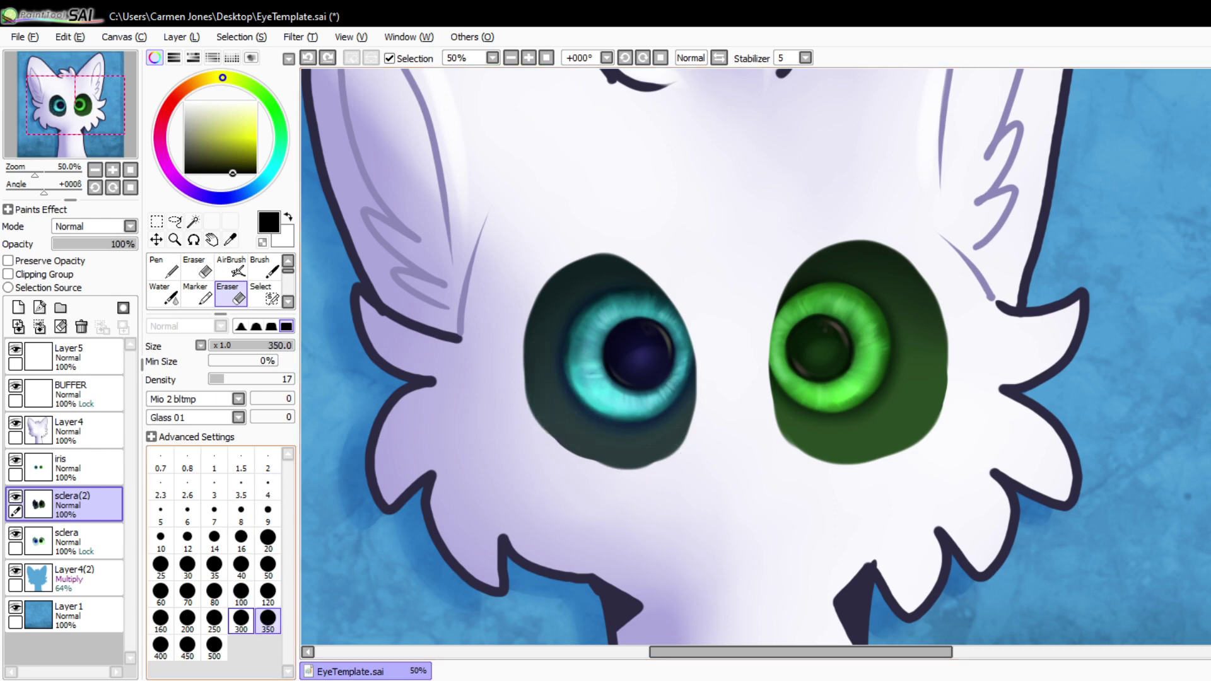
pyautogui.click(241, 617)
pyautogui.moveTo(459, 465)
pyautogui.mouseDown()
pyautogui.moveTo(620, 423)
pyautogui.moveTo(578, 402)
pyautogui.moveTo(573, 389)
pyautogui.moveTo(600, 390)
pyautogui.moveTo(597, 377)
pyautogui.moveTo(594, 400)
pyautogui.moveTo(614, 428)
pyautogui.moveTo(658, 383)
pyautogui.mouseUp()
pyautogui.moveTo(609, 370)
pyautogui.mouseDown()
pyautogui.moveTo(633, 402)
pyautogui.moveTo(572, 366)
pyautogui.moveTo(659, 309)
pyautogui.moveTo(617, 415)
pyautogui.moveTo(630, 407)
pyautogui.moveTo(597, 436)
pyautogui.moveTo(626, 419)
pyautogui.moveTo(633, 443)
pyautogui.mouseUp()
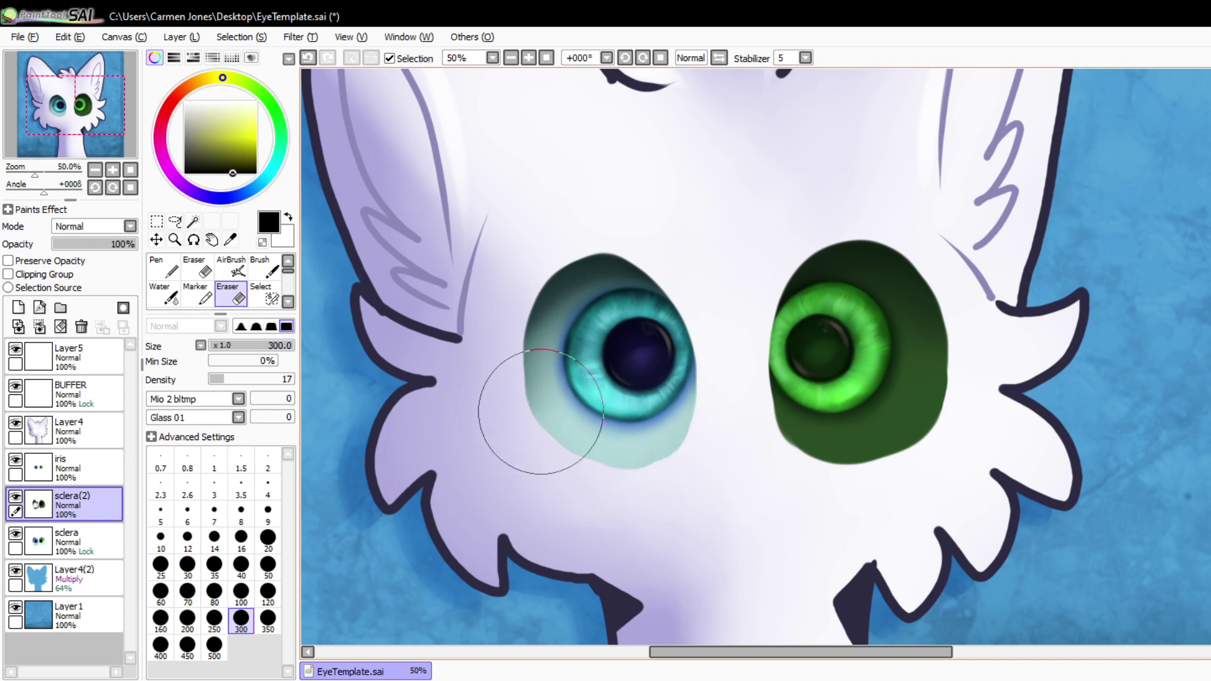
pyautogui.moveTo(773, 431)
pyautogui.mouseDown()
pyautogui.moveTo(830, 425)
pyautogui.moveTo(872, 411)
pyautogui.moveTo(873, 345)
pyautogui.moveTo(839, 323)
pyautogui.moveTo(818, 403)
pyautogui.moveTo(854, 319)
pyautogui.moveTo(849, 349)
pyautogui.moveTo(817, 349)
pyautogui.moveTo(854, 345)
pyautogui.moveTo(868, 362)
pyautogui.moveTo(899, 446)
pyautogui.moveTo(883, 393)
pyautogui.mouseUp()
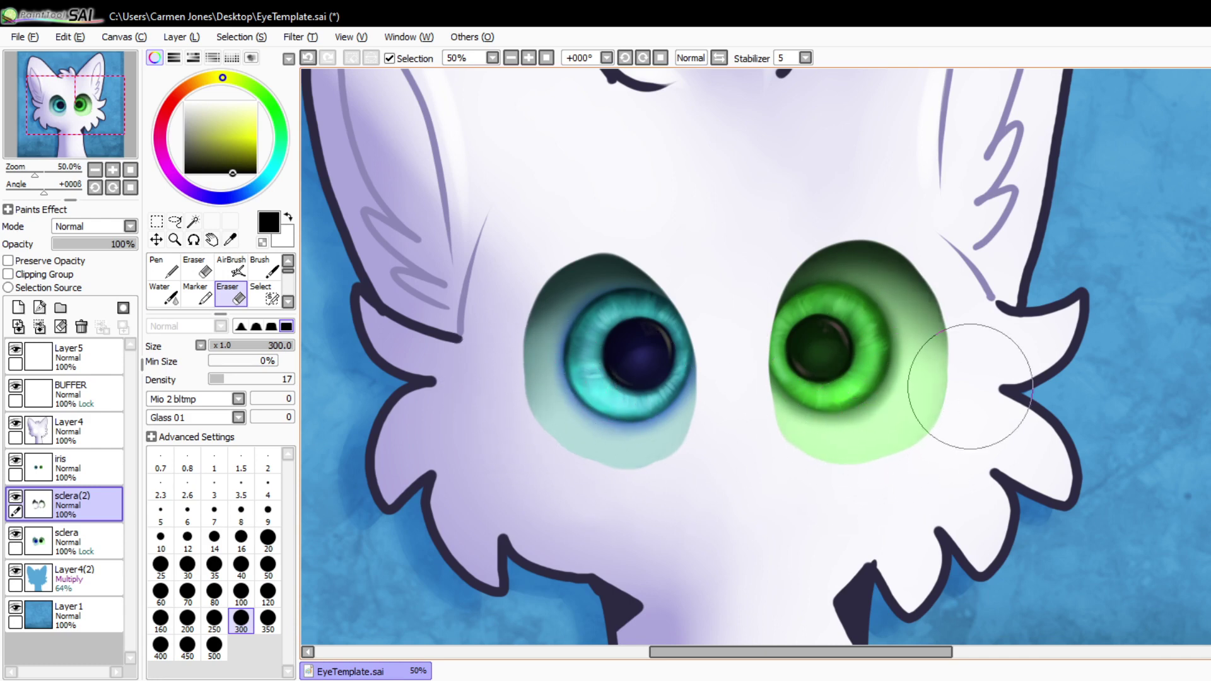
# - Airbrush dark teal shading in Multiply mode along the lower sclera edge of the teal eye with a soft-edged size 72 brush
pyautogui.click(267, 176)
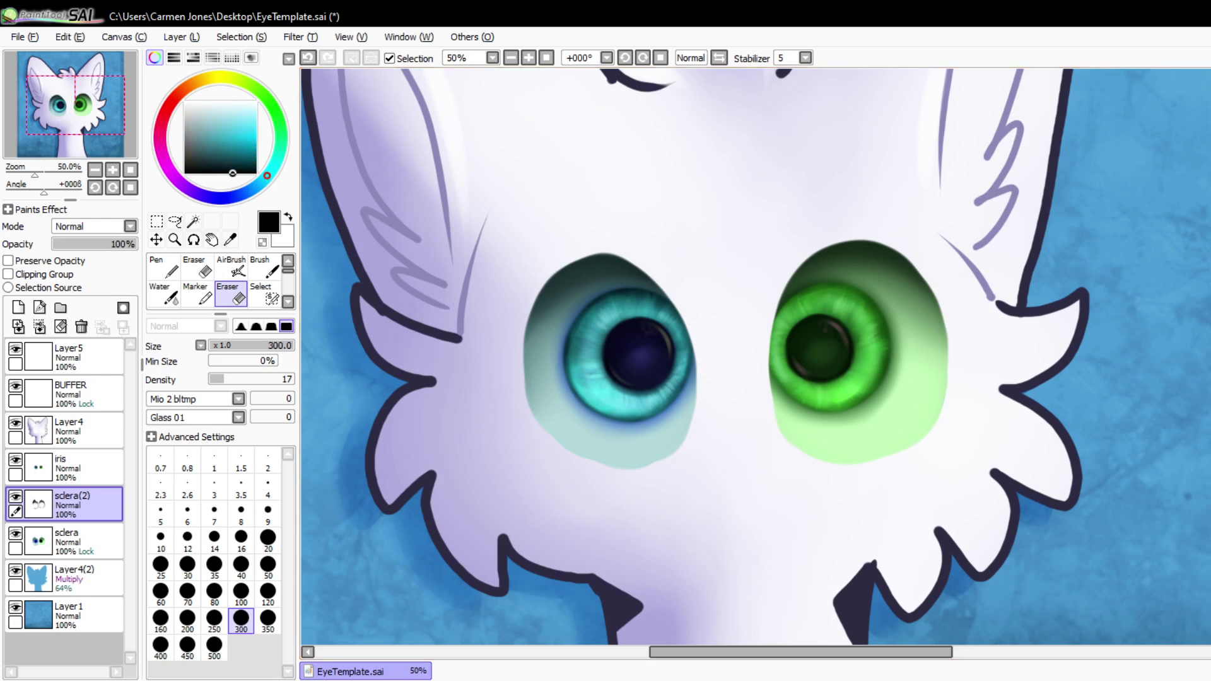
pyautogui.click(216, 153)
pyautogui.click(231, 268)
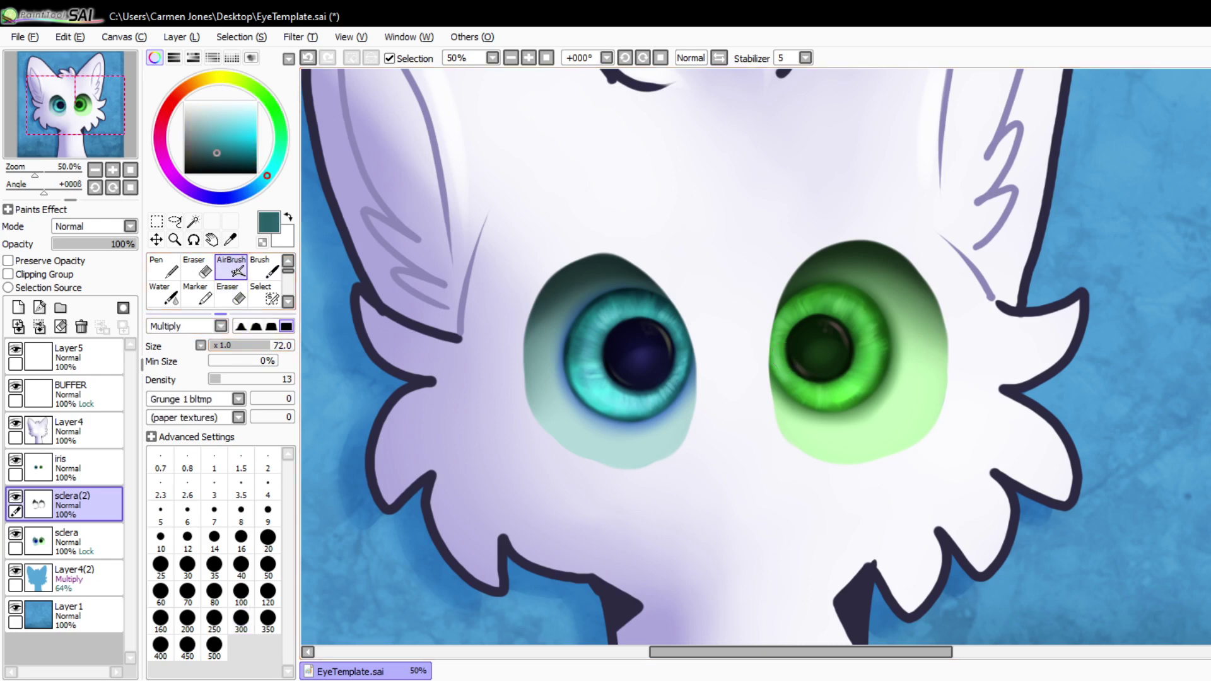
pyautogui.moveTo(516, 381)
pyautogui.mouseDown()
pyautogui.moveTo(539, 430)
pyautogui.moveTo(589, 455)
pyautogui.mouseUp()
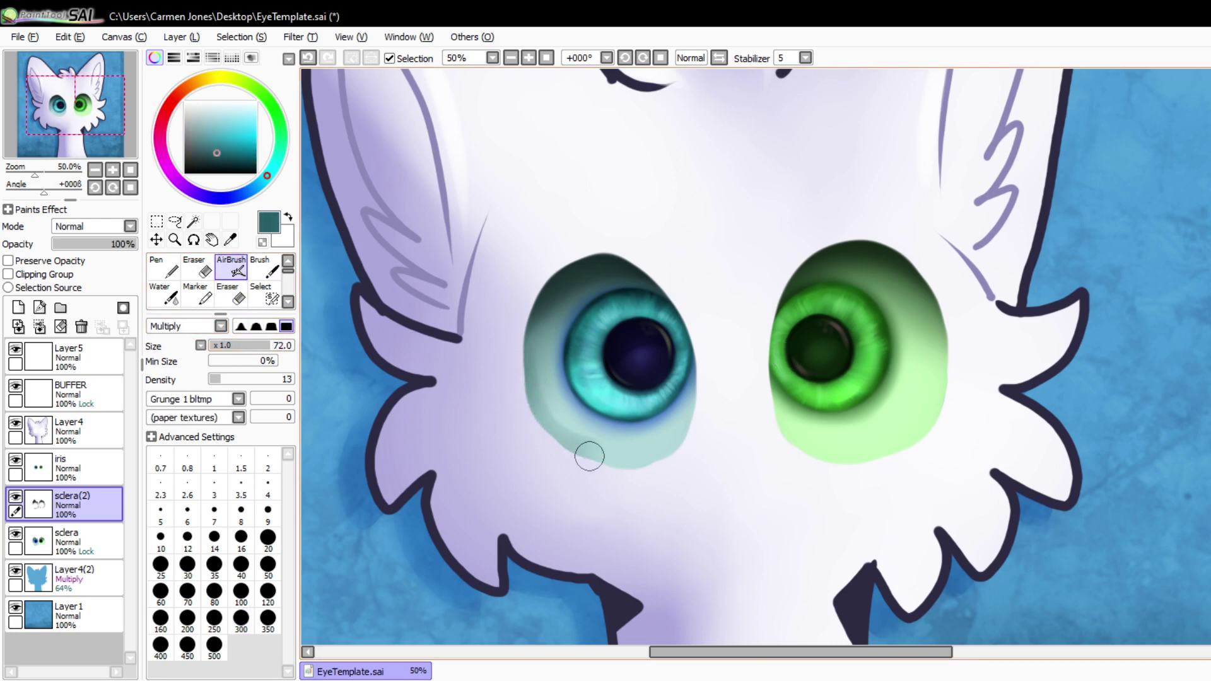
pyautogui.hotkey('ctrl', 'z')
pyautogui.click(240, 326)
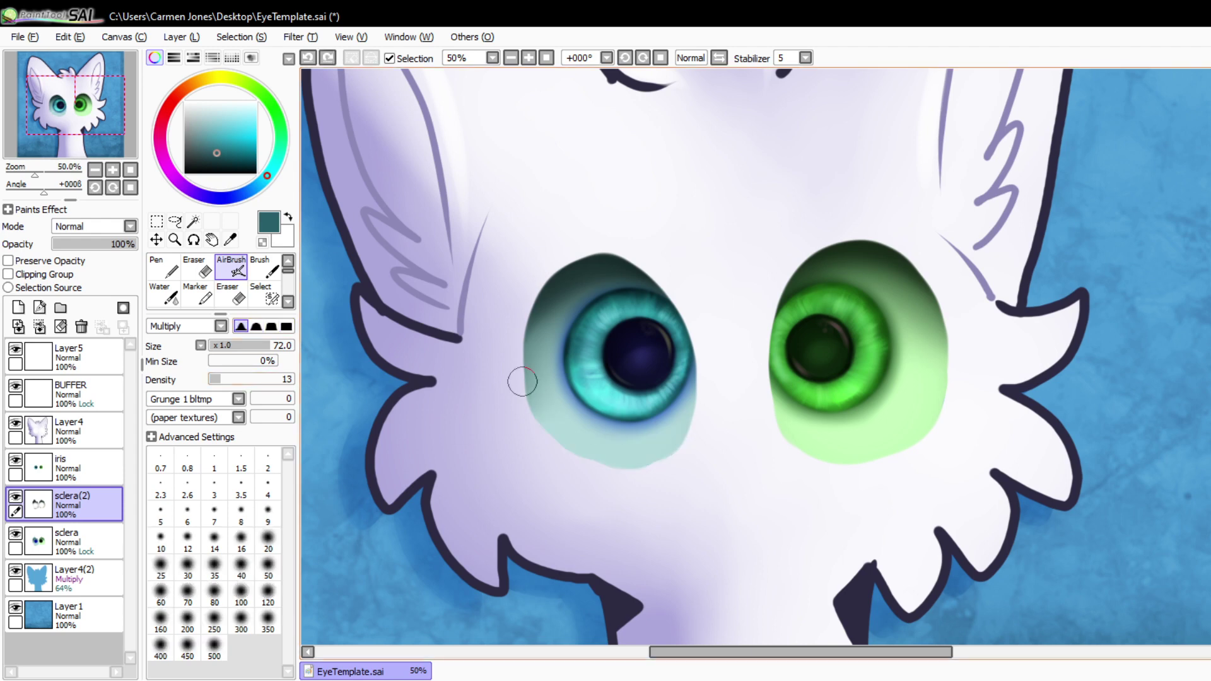
pyautogui.moveTo(522, 381)
pyautogui.mouseDown()
pyautogui.moveTo(566, 427)
pyautogui.moveTo(678, 459)
pyautogui.mouseUp()
pyautogui.hotkey('ctrl', 'z')
pyautogui.moveTo(522, 375)
pyautogui.mouseDown()
pyautogui.moveTo(537, 419)
pyautogui.moveTo(581, 459)
pyautogui.moveTo(617, 468)
pyautogui.moveTo(682, 444)
pyautogui.moveTo(698, 385)
pyautogui.mouseUp()
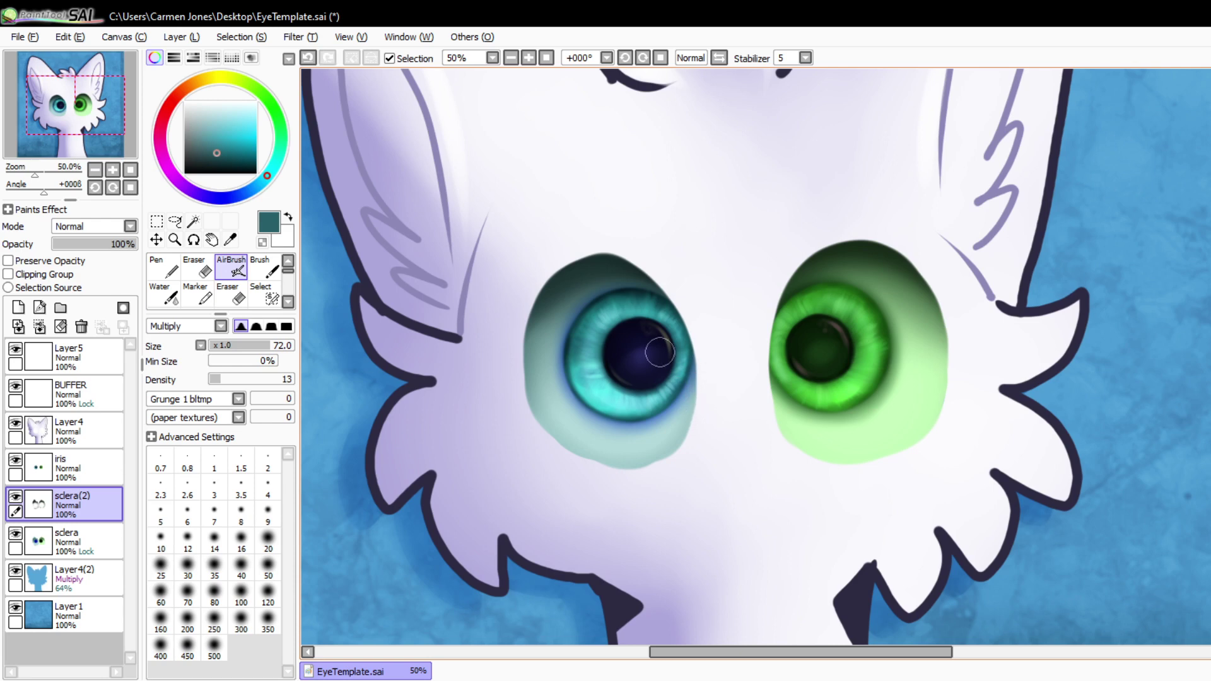
# - Airbrush dark green shading along the green eye's lower sclera edge and dark blue shading along the teal eye's lower edge
pyautogui.click(272, 107)
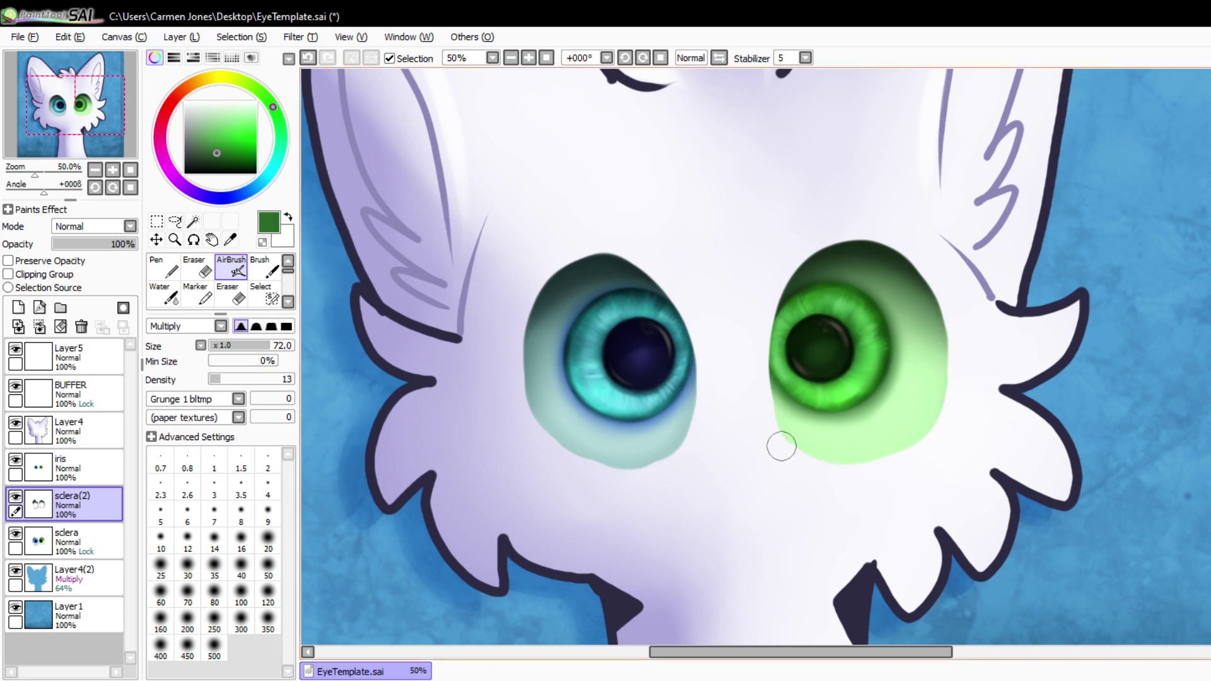
pyautogui.moveTo(765, 436)
pyautogui.mouseDown()
pyautogui.moveTo(817, 458)
pyautogui.moveTo(888, 457)
pyautogui.moveTo(940, 428)
pyautogui.moveTo(959, 385)
pyautogui.moveTo(954, 300)
pyautogui.moveTo(964, 367)
pyautogui.moveTo(945, 418)
pyautogui.moveTo(875, 452)
pyautogui.moveTo(771, 434)
pyautogui.moveTo(817, 459)
pyautogui.moveTo(882, 453)
pyautogui.moveTo(938, 387)
pyautogui.moveTo(948, 311)
pyautogui.mouseUp()
pyautogui.hotkey('ctrl', 'z')
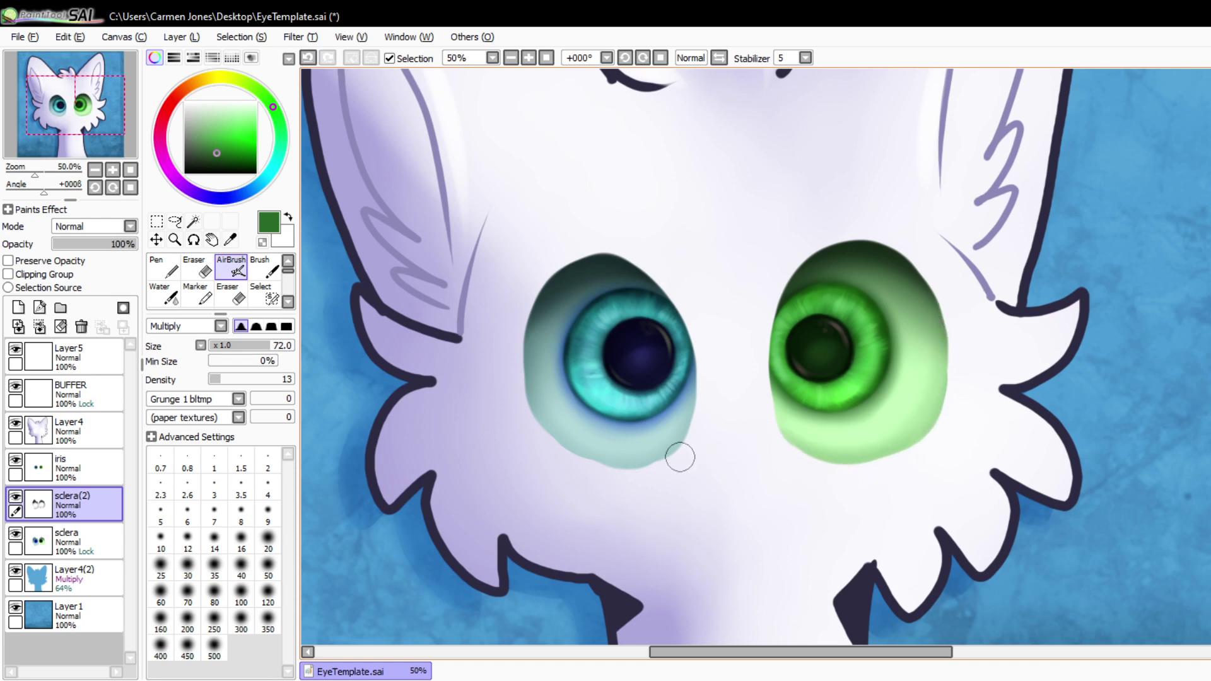
pyautogui.click(221, 197)
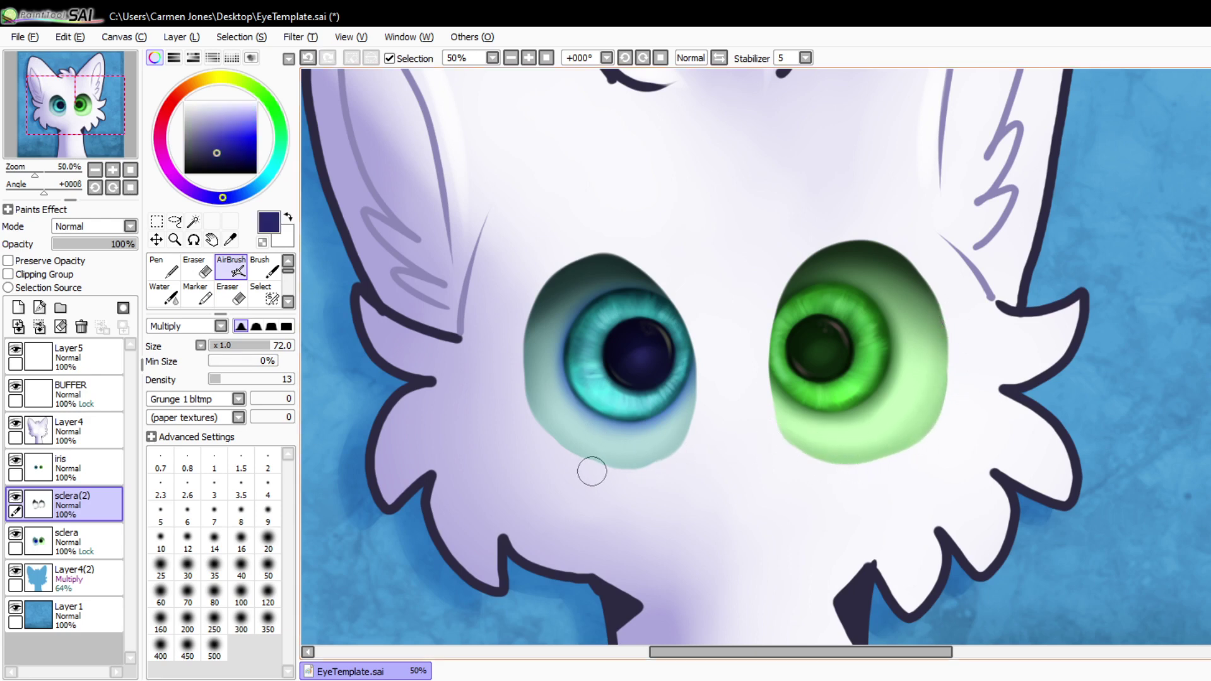
pyautogui.moveTo(638, 474); pyautogui.dragTo(696, 428)
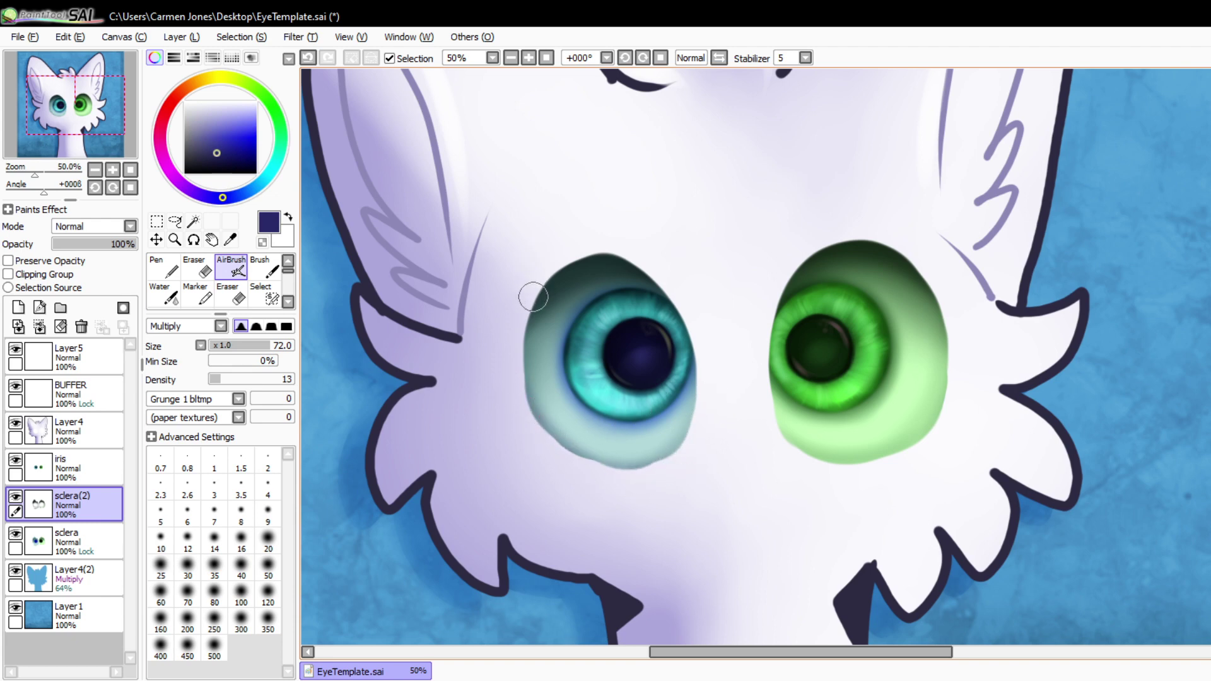
# - Soften the shading around the teal iris with the Blur tool and merge the duplicated sclera layer into the sclera layer
pyautogui.scroll(-2, 265, 294)
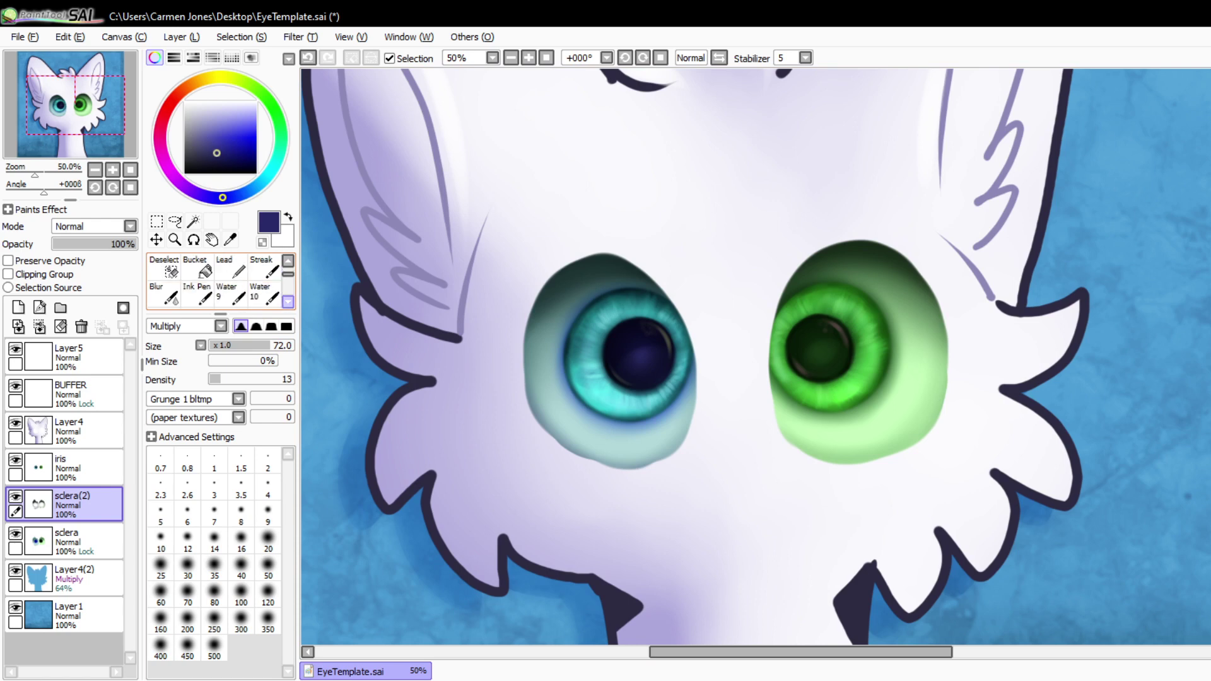
pyautogui.click(165, 296)
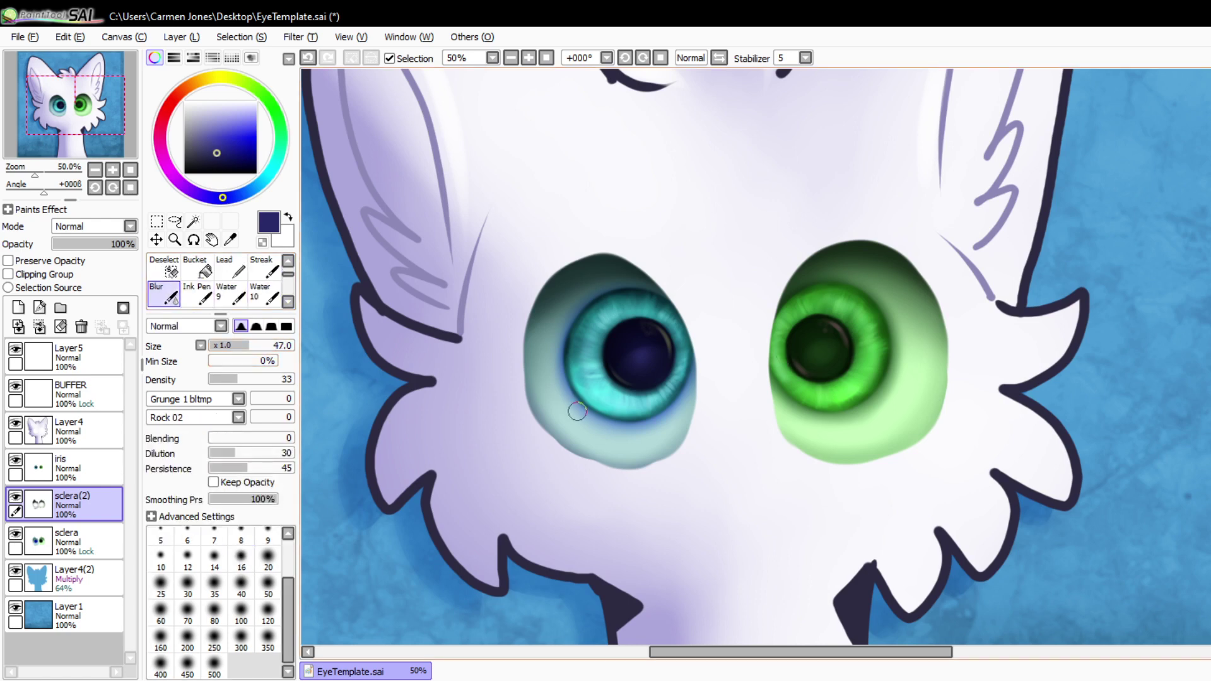
pyautogui.moveTo(593, 421)
pyautogui.mouseDown()
pyautogui.moveTo(554, 365)
pyautogui.moveTo(569, 404)
pyautogui.moveTo(638, 424)
pyautogui.moveTo(604, 425)
pyautogui.moveTo(623, 428)
pyautogui.moveTo(689, 391)
pyautogui.moveTo(560, 357)
pyautogui.moveTo(576, 396)
pyautogui.mouseUp()
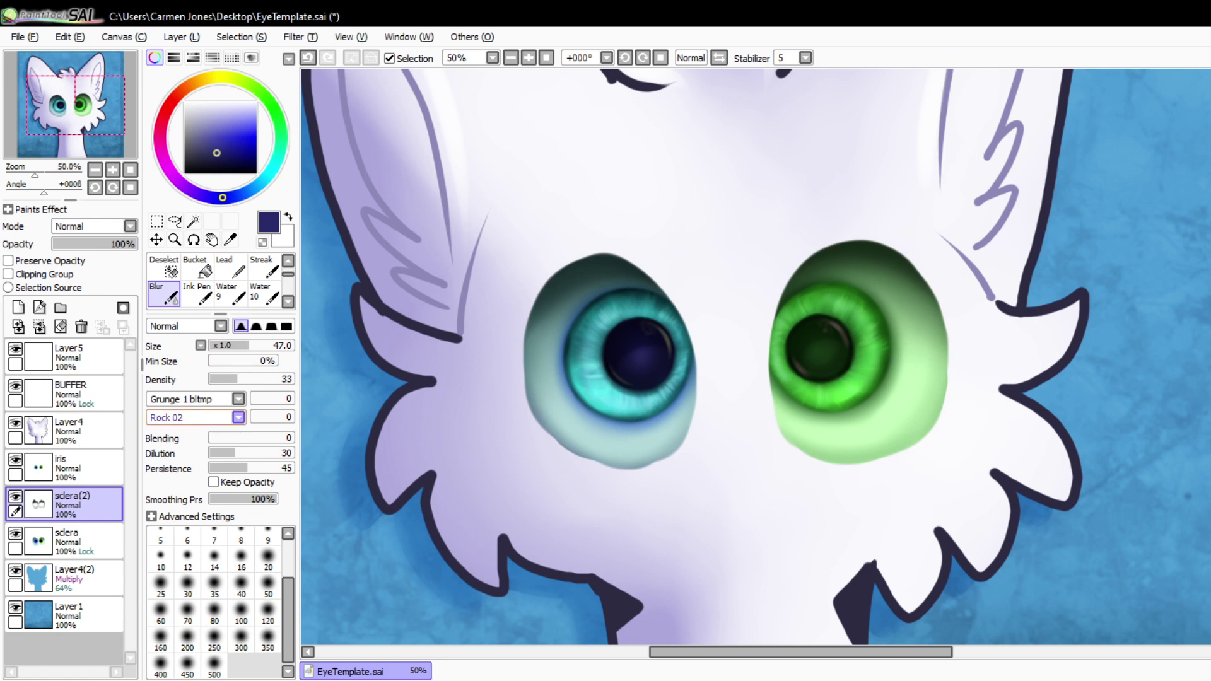
pyautogui.hotkey('ctrl', 'e')
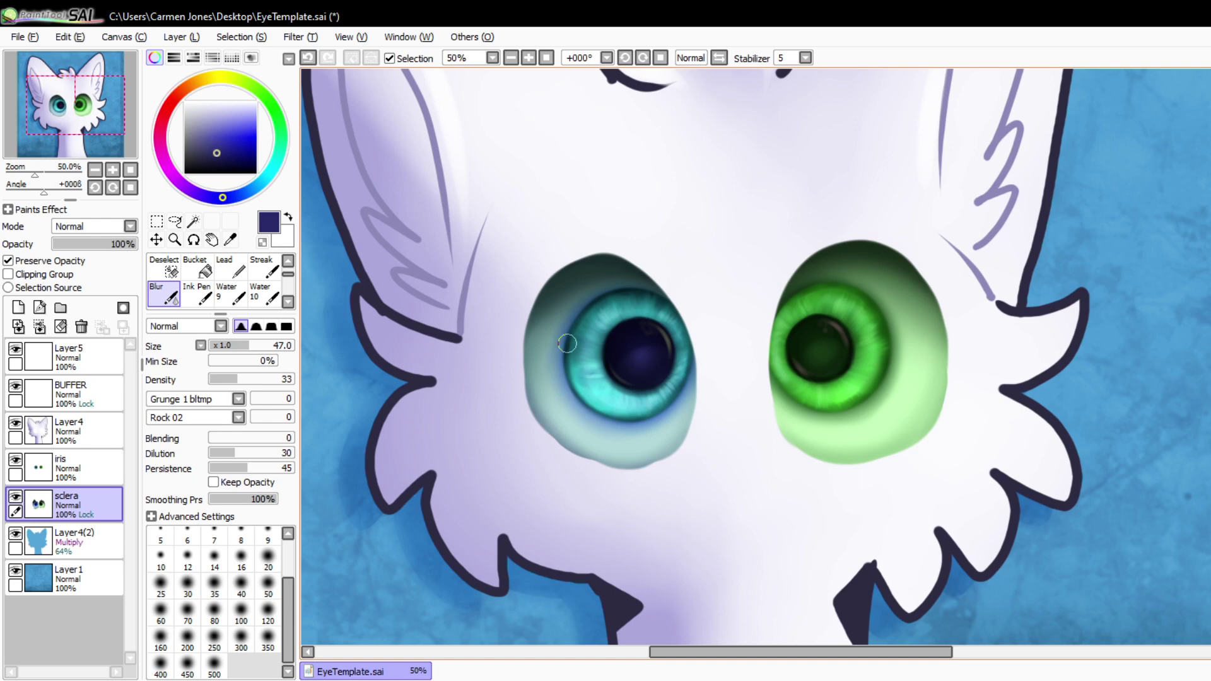
pyautogui.hotkey('ctrl', 'z')
# - Select the shadow ring around the teal iris with the selection pen at density 85, adjust its hue and saturation, and deselect it
pyautogui.click(287, 301)
pyautogui.click(288, 261)
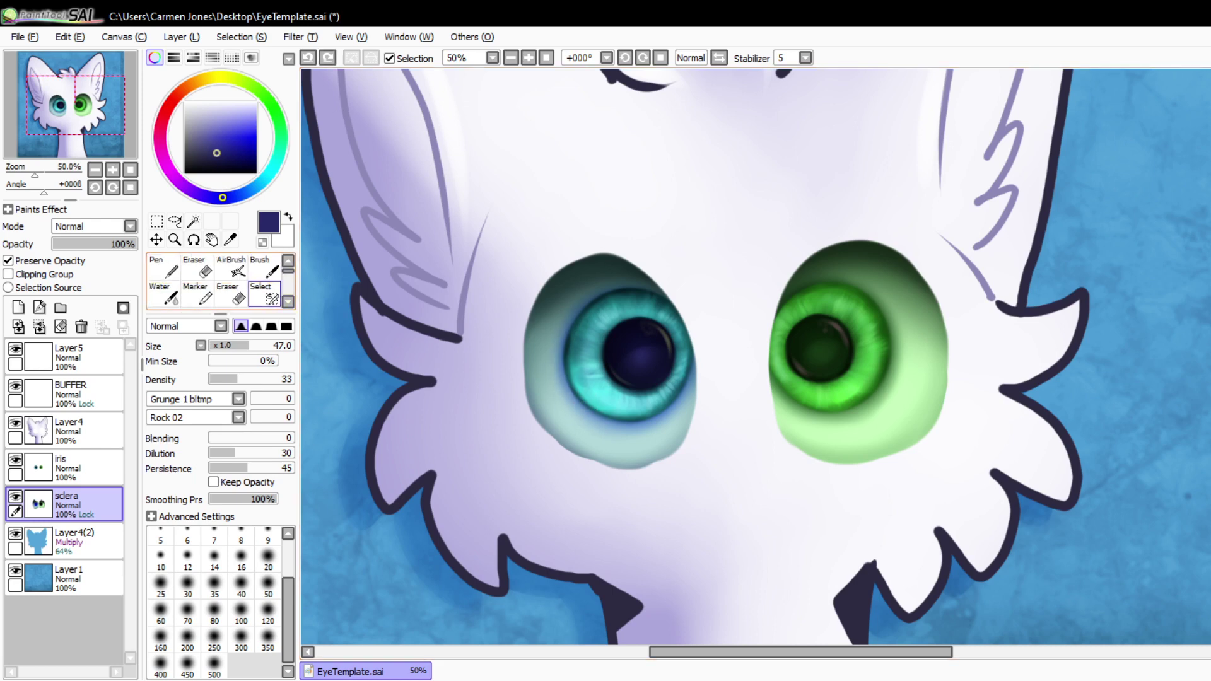
pyautogui.click(265, 295)
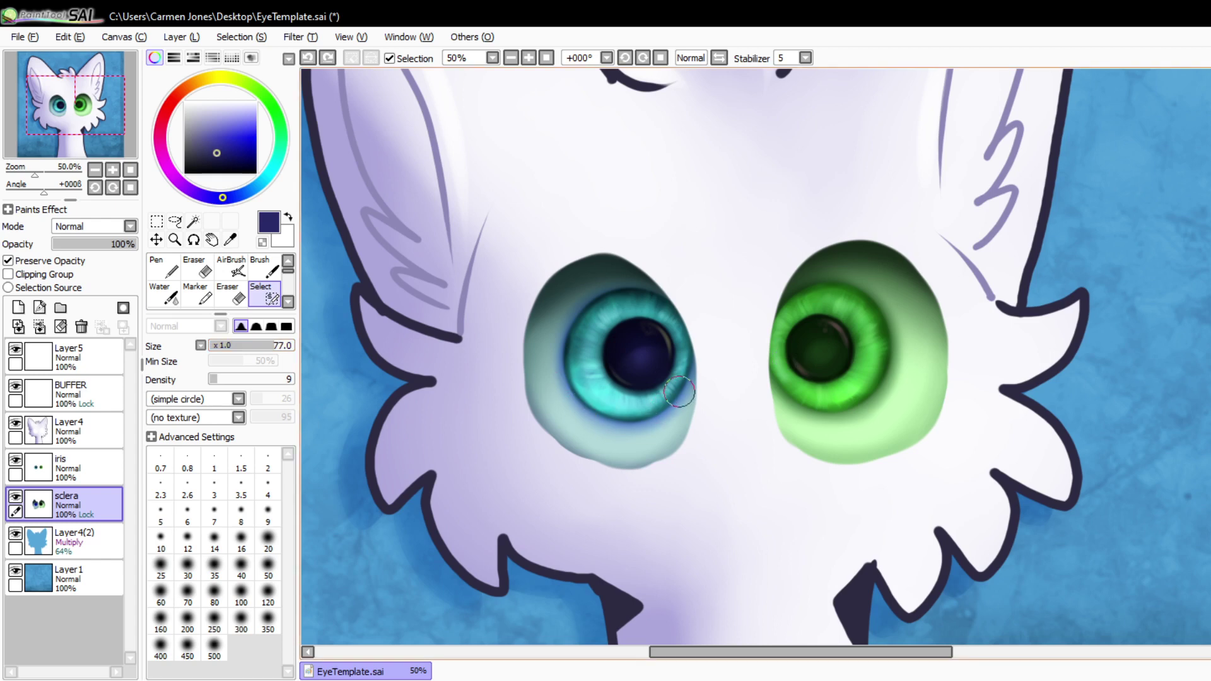
pyautogui.click(281, 379)
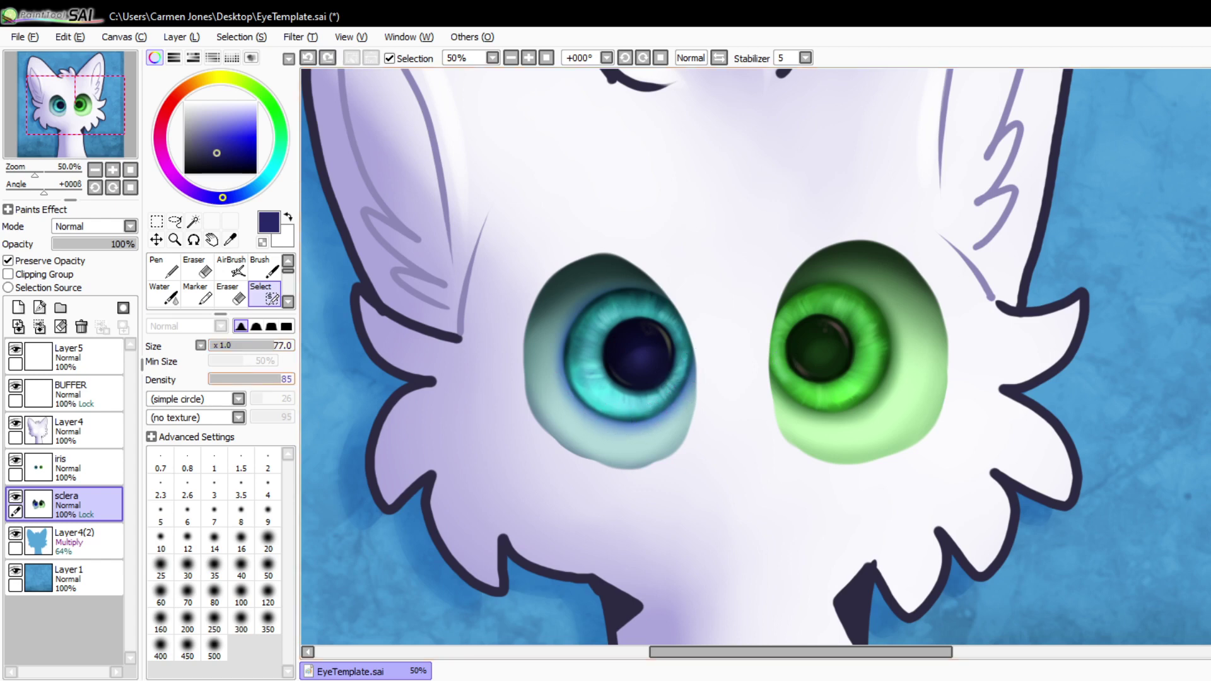
pyautogui.moveTo(690, 367)
pyautogui.mouseDown()
pyautogui.moveTo(603, 410)
pyautogui.moveTo(573, 391)
pyautogui.moveTo(560, 355)
pyautogui.moveTo(566, 324)
pyautogui.moveTo(594, 306)
pyautogui.moveTo(663, 304)
pyautogui.mouseUp()
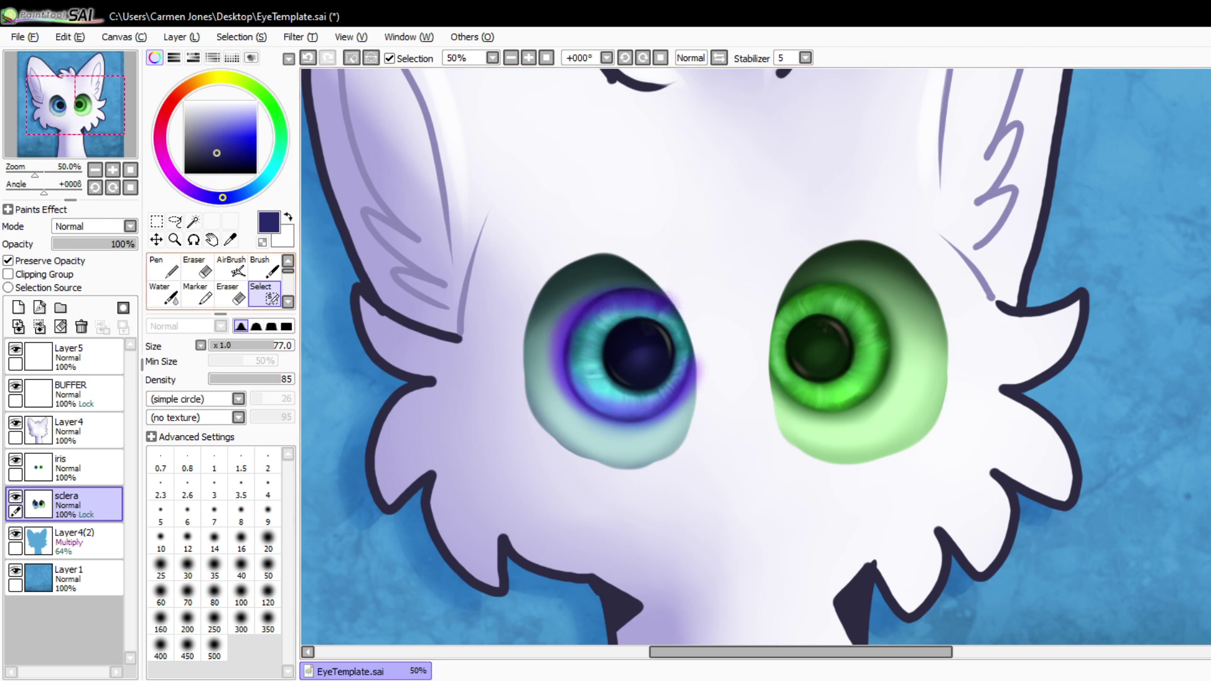
pyautogui.press('m')
pyautogui.click(300, 37)
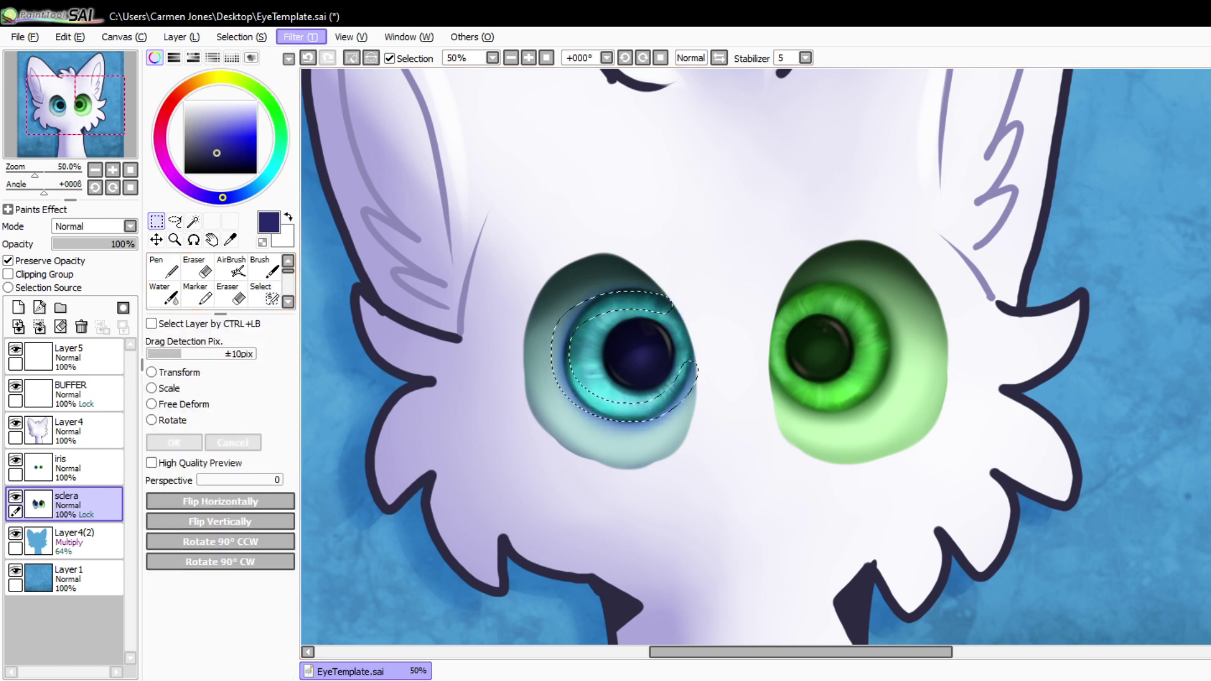
pyautogui.click(328, 56)
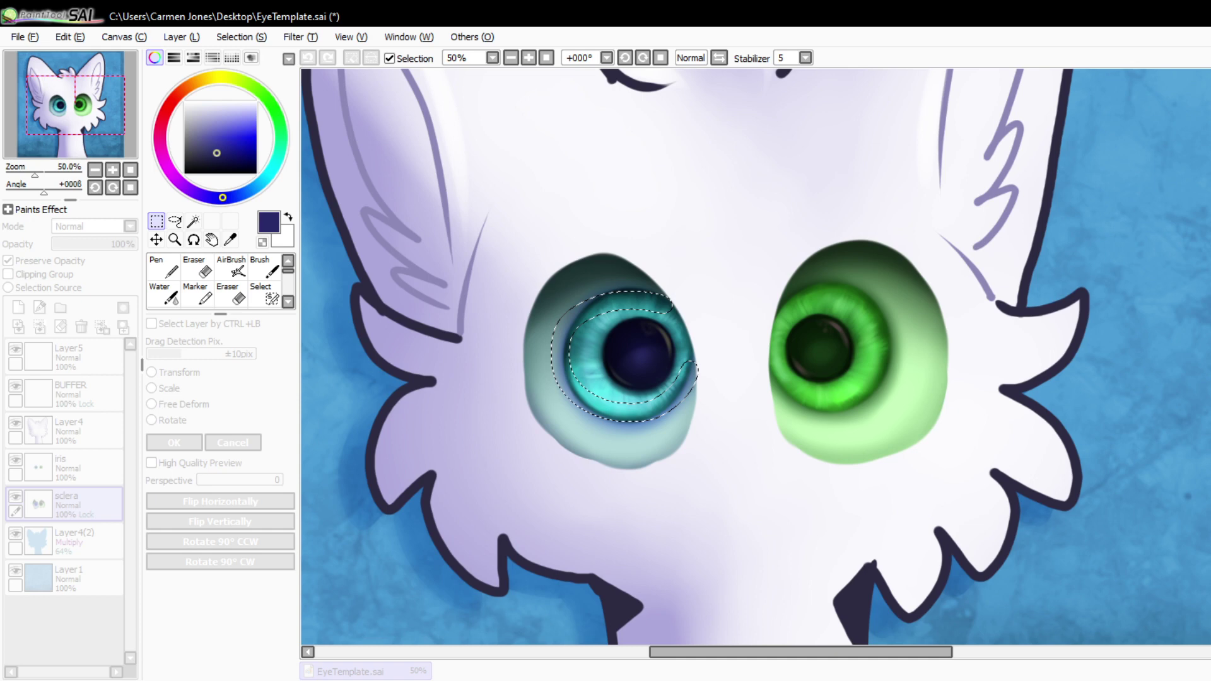
pyautogui.press('Return')
pyautogui.hotkey('ctrl', 'd')
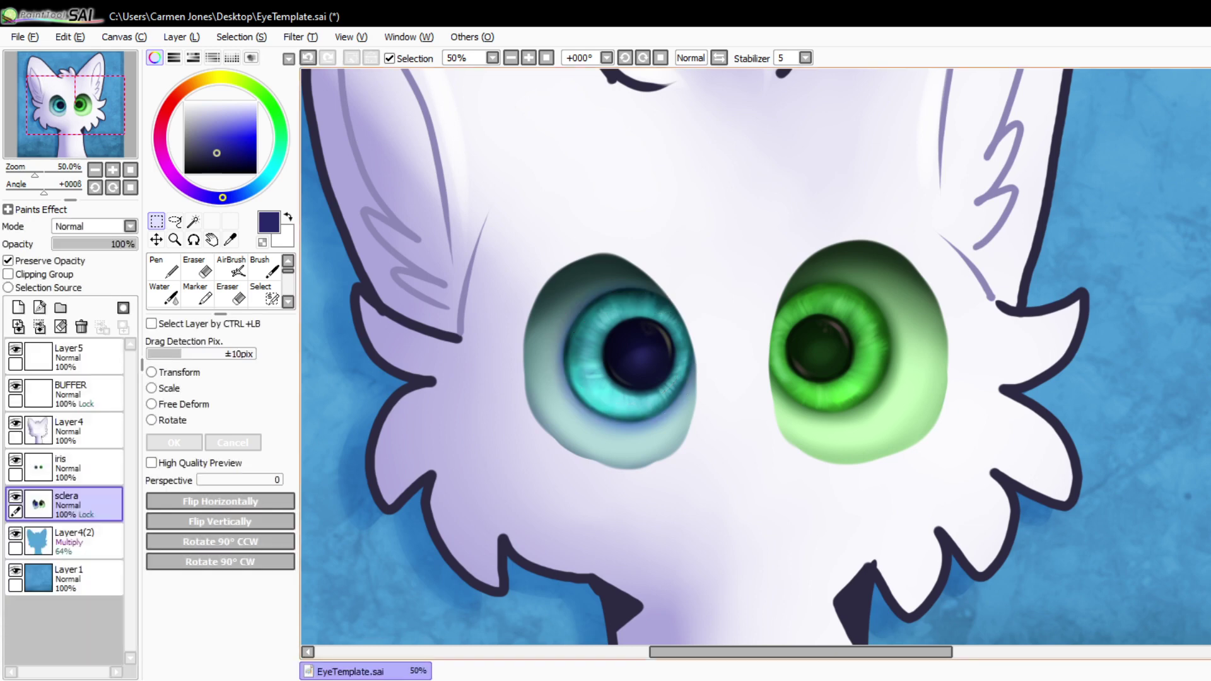
pyautogui.click(288, 302)
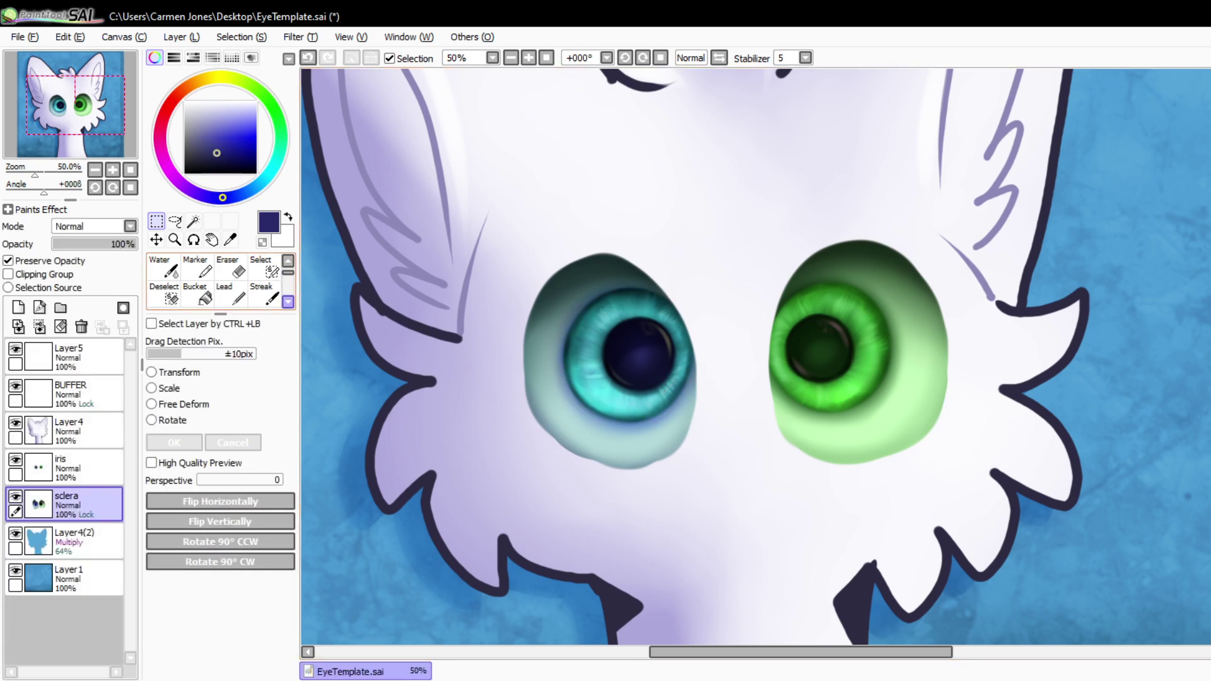
pyautogui.click(288, 302)
pyautogui.click(164, 295)
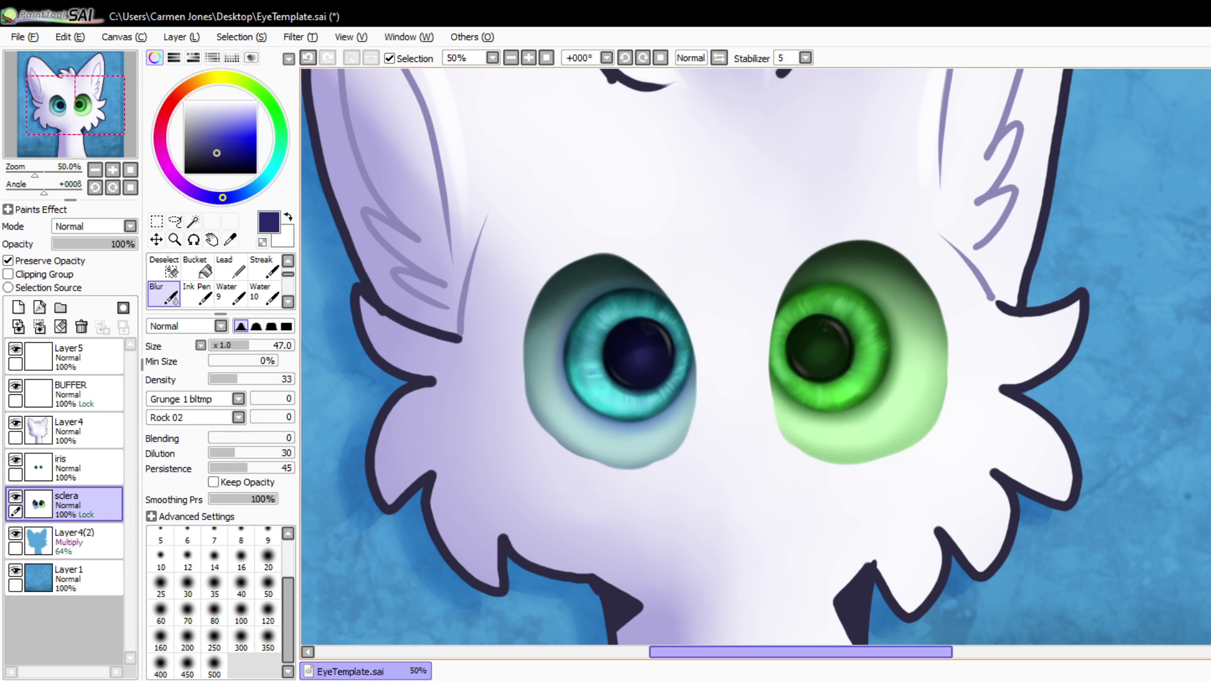
# - Paint faint dark blue veins on the teal eye's lower sclera with the Brush at density 3, reducing the brush size to 3.9
pyautogui.click(529, 57)
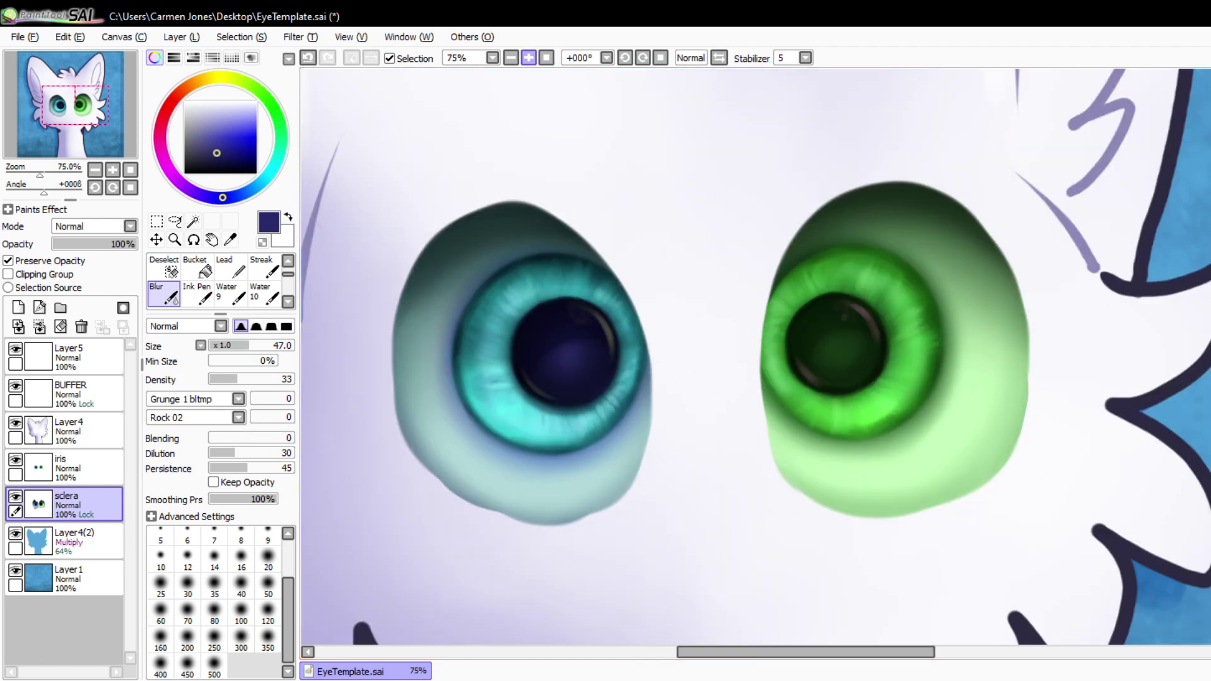
pyautogui.click(529, 58)
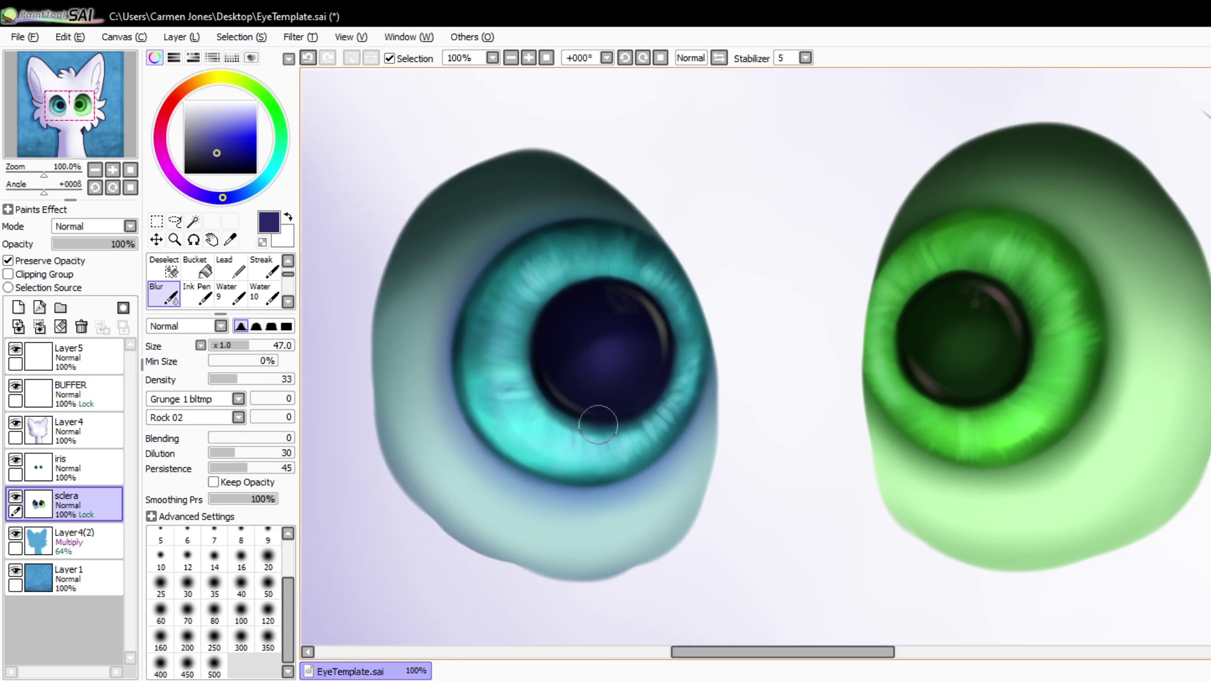
pyautogui.scroll(2, 265, 278)
pyautogui.click(265, 267)
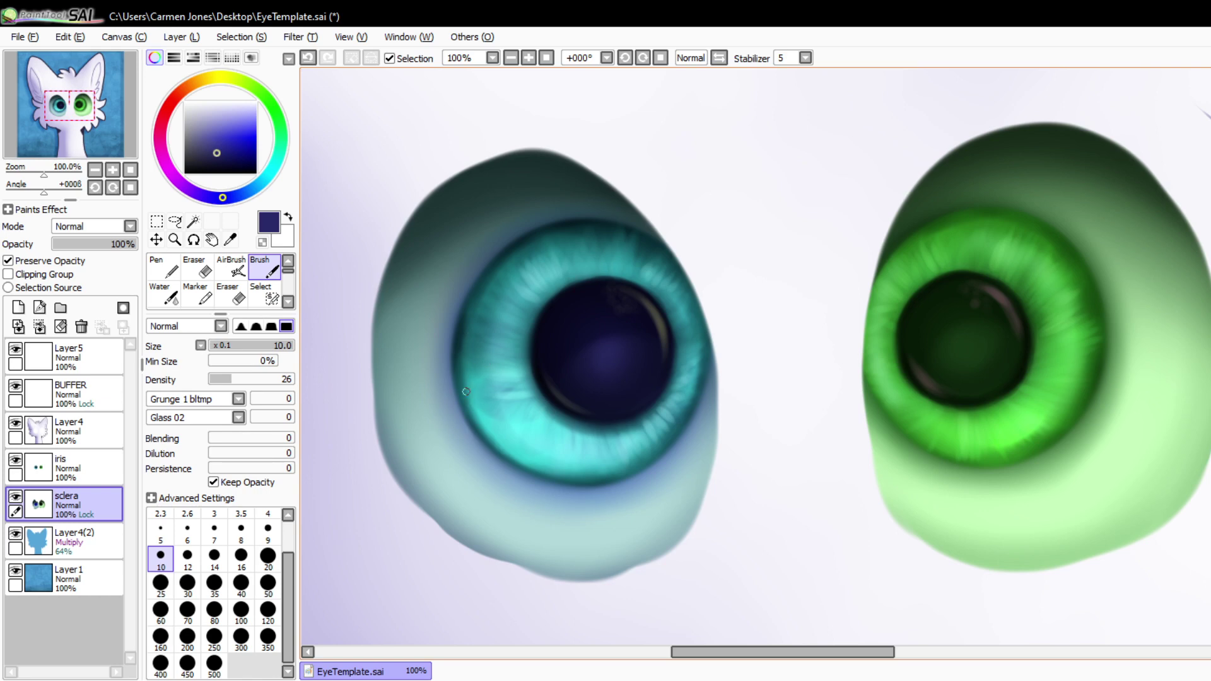
pyautogui.moveTo(448, 531); pyautogui.dragTo(430, 487)
pyautogui.hotkey('ctrl', 'z')
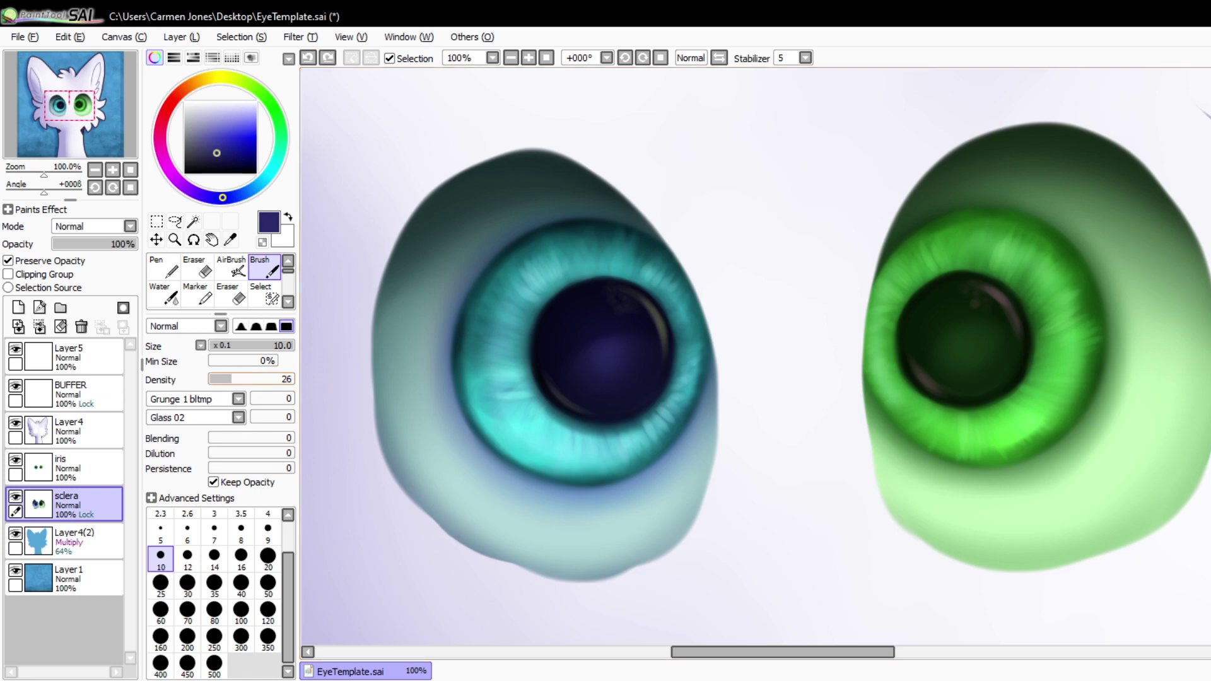
pyautogui.moveTo(231, 379); pyautogui.dragTo(215, 379)
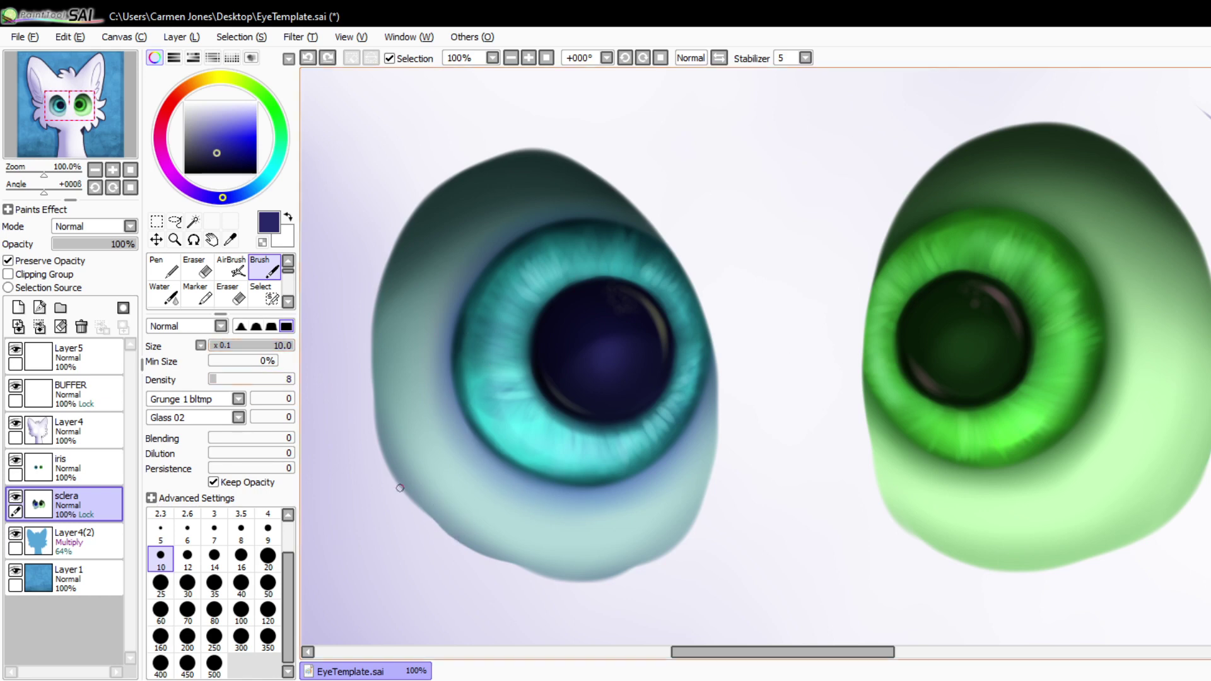
pyautogui.moveTo(400, 487)
pyautogui.mouseDown()
pyautogui.moveTo(461, 449)
pyautogui.moveTo(456, 437)
pyautogui.mouseUp()
pyautogui.moveTo(379, 440); pyautogui.dragTo(400, 378)
pyautogui.hotkey('ctrl', 'z')
pyautogui.moveTo(598, 588); pyautogui.dragTo(586, 543)
pyautogui.click(242, 346)
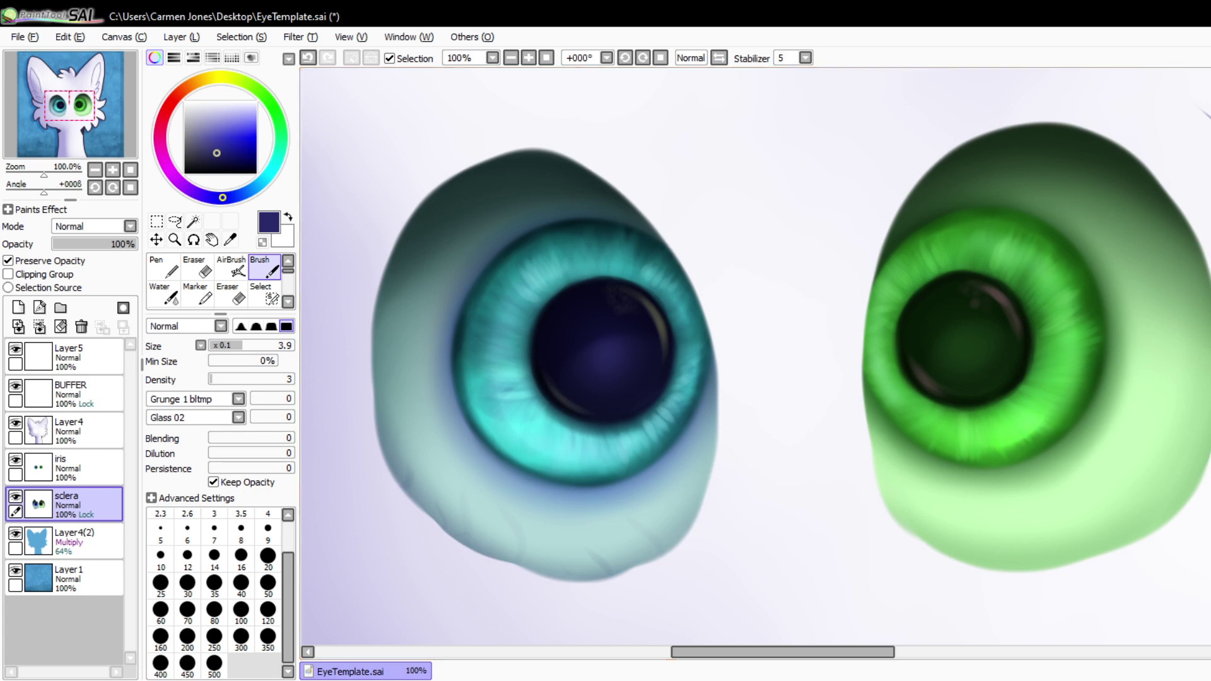
# - Paint faint dark green veins on the green eye's lower sclera with the Brush at density 3, increasing the brush size to 7.5
pyautogui.click(268, 99)
pyautogui.moveTo(706, 652); pyautogui.dragTo(751, 651)
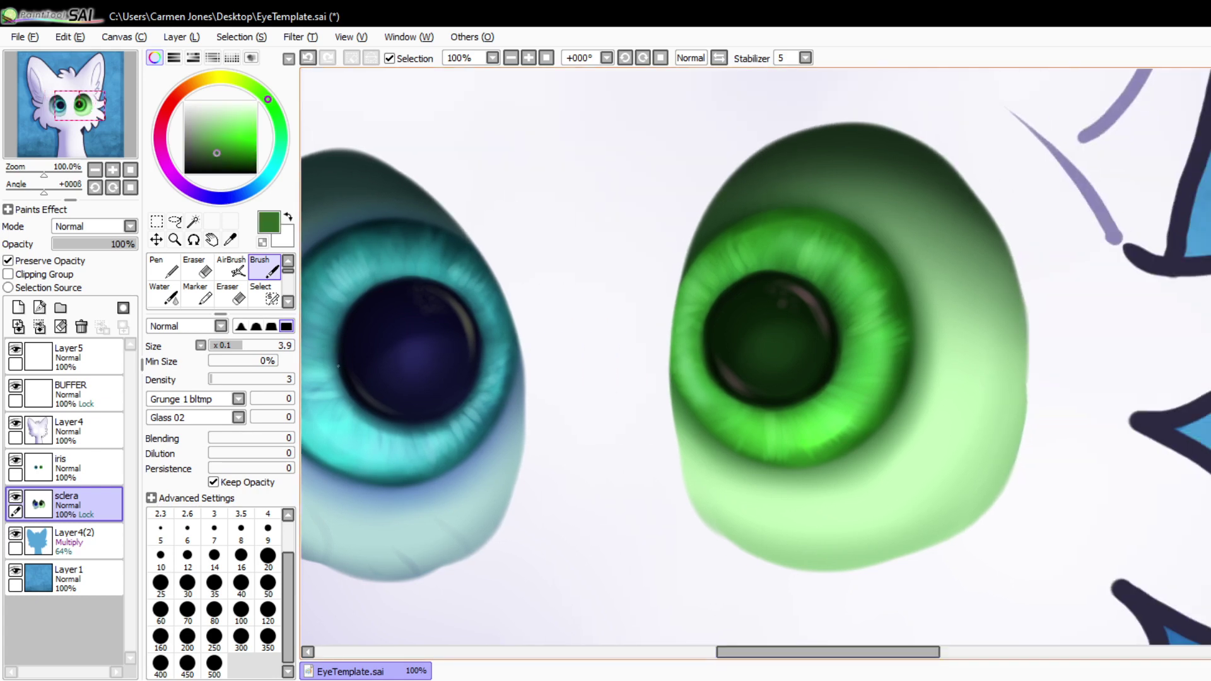
pyautogui.moveTo(257, 345); pyautogui.dragTo(273, 346)
pyautogui.click(511, 57)
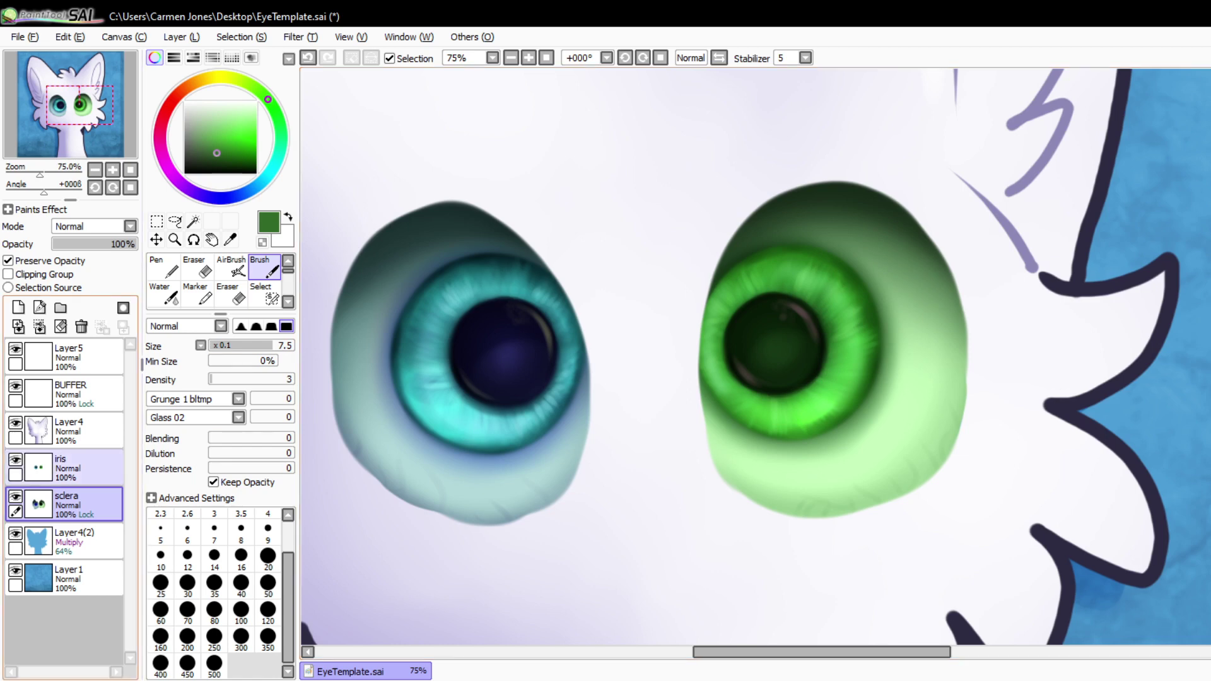
# - Merge the iris layer down into the sclera layer, keeping the layer opacity at 100%
pyautogui.click(87, 467)
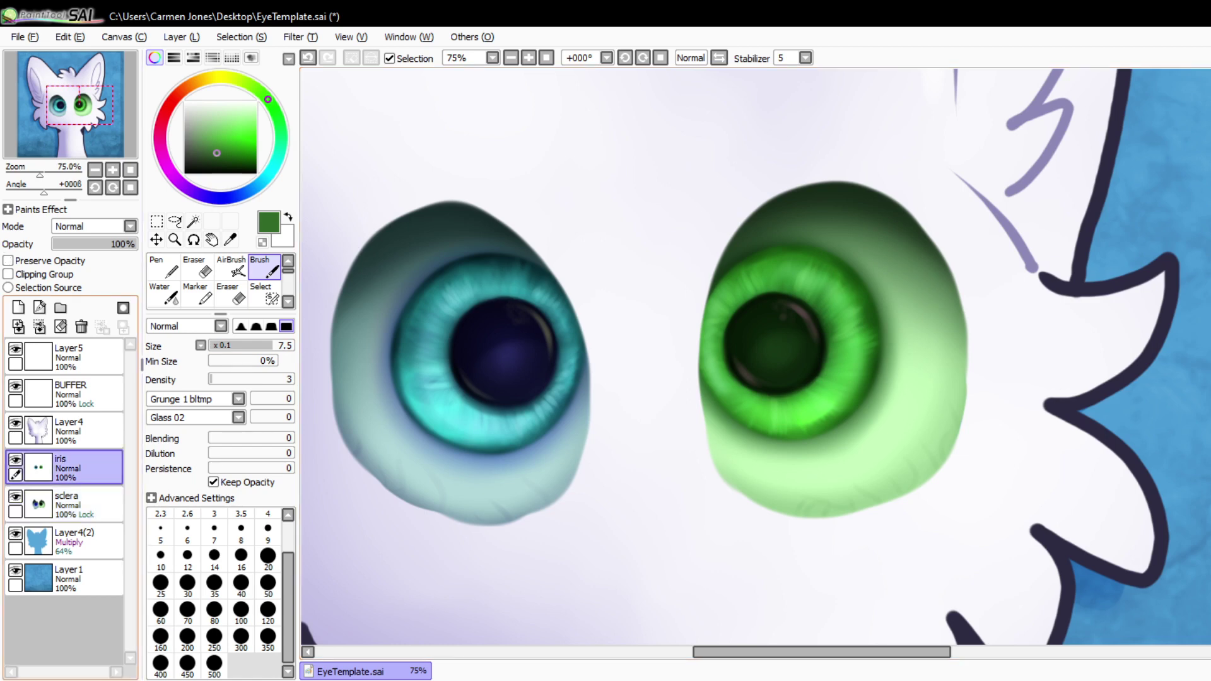
pyautogui.hotkey('ctrl', 'e')
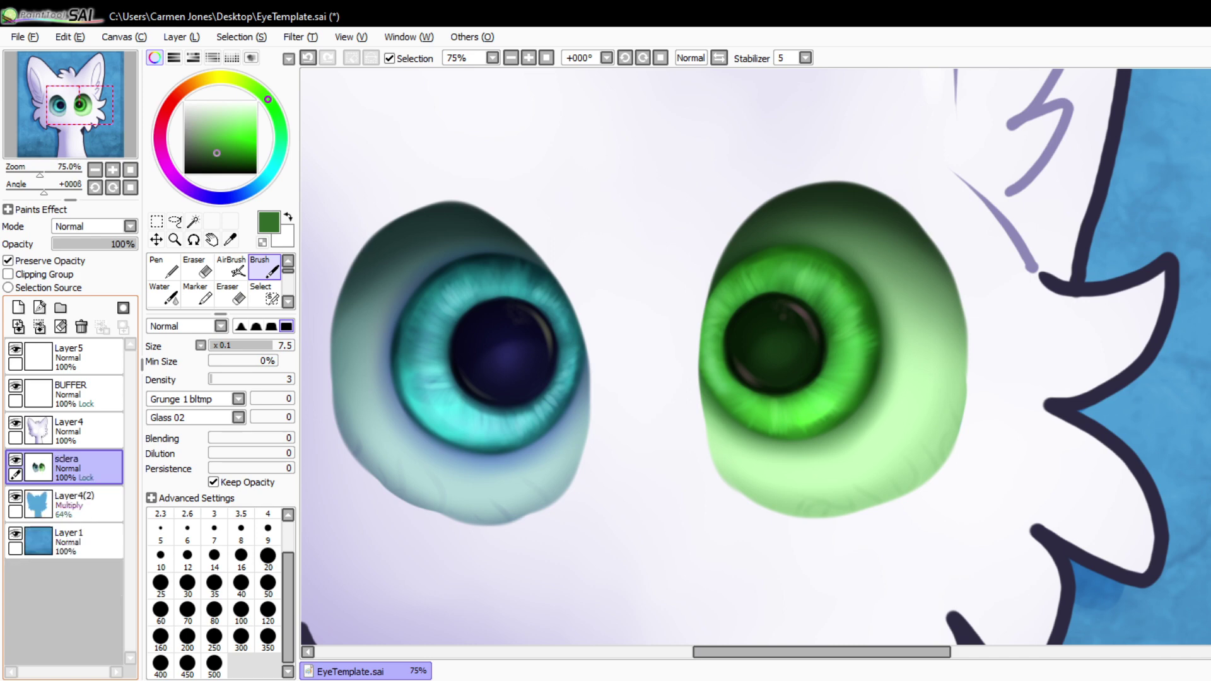
pyautogui.moveTo(120, 244)
pyautogui.mouseDown()
pyautogui.moveTo(51, 244)
pyautogui.moveTo(138, 244)
pyautogui.mouseUp()
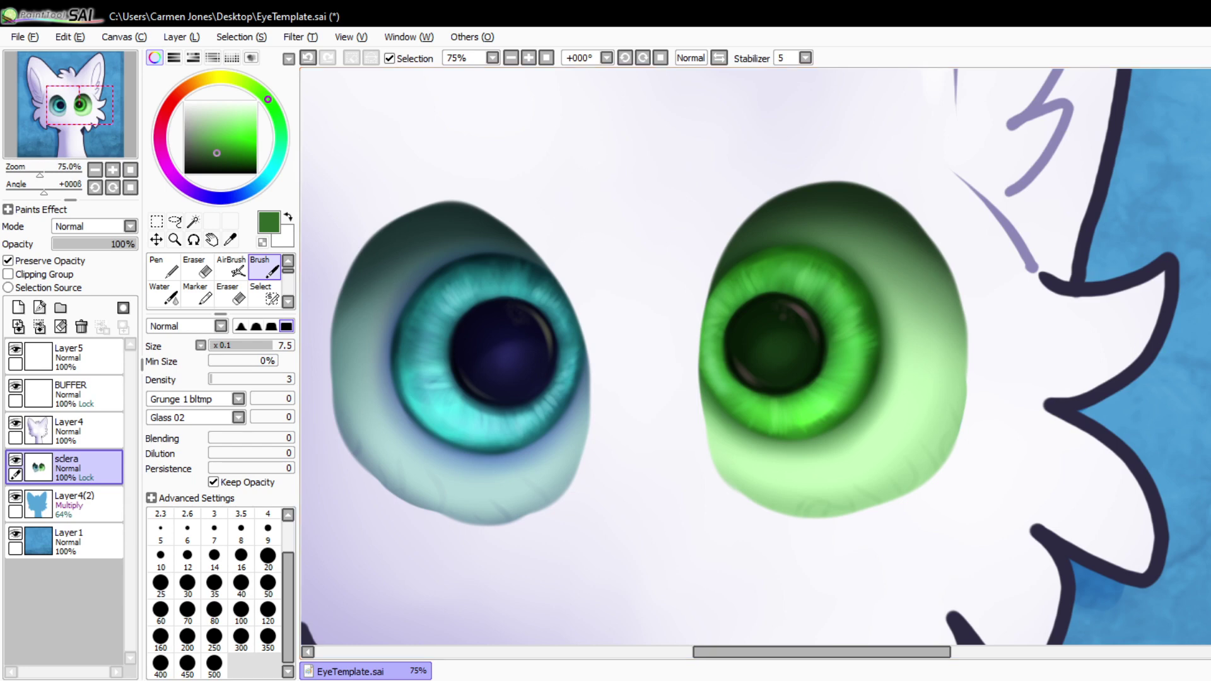
# - Paint faint pale green highlights along the green eye's lower and outer sclera rim with the Brush at size 7.5 and density 7
pyautogui.click(228, 109)
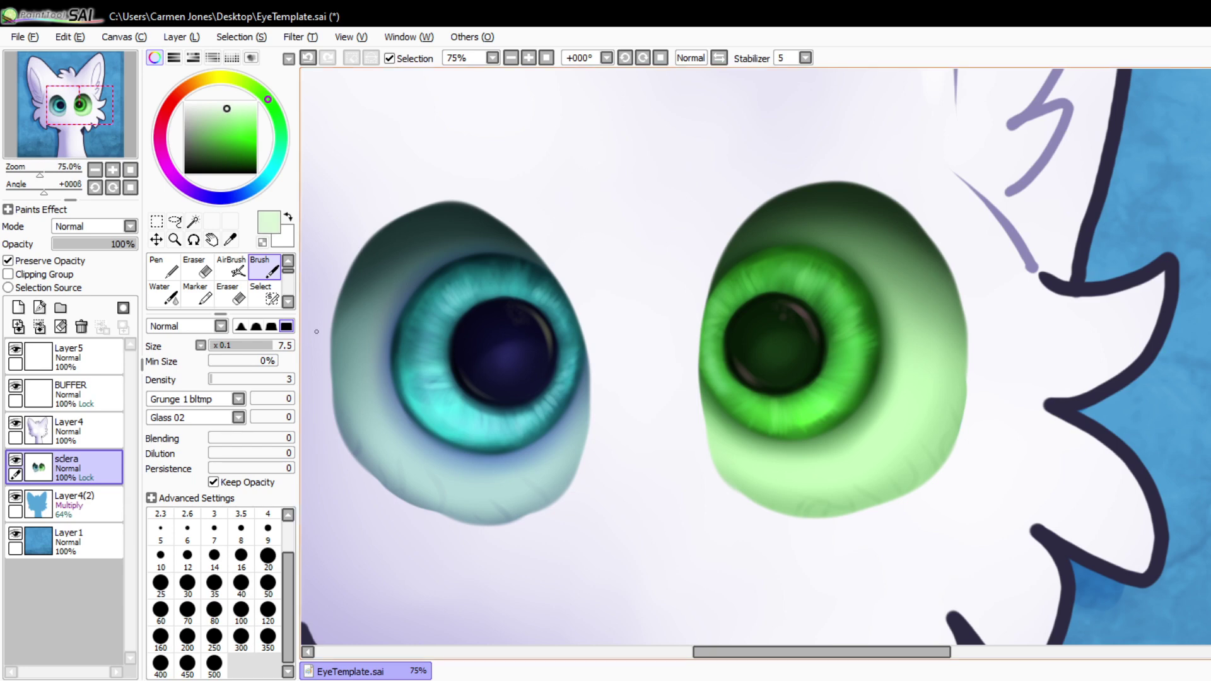
pyautogui.doubleClick(529, 57)
pyautogui.scroll(-3, 948, 556)
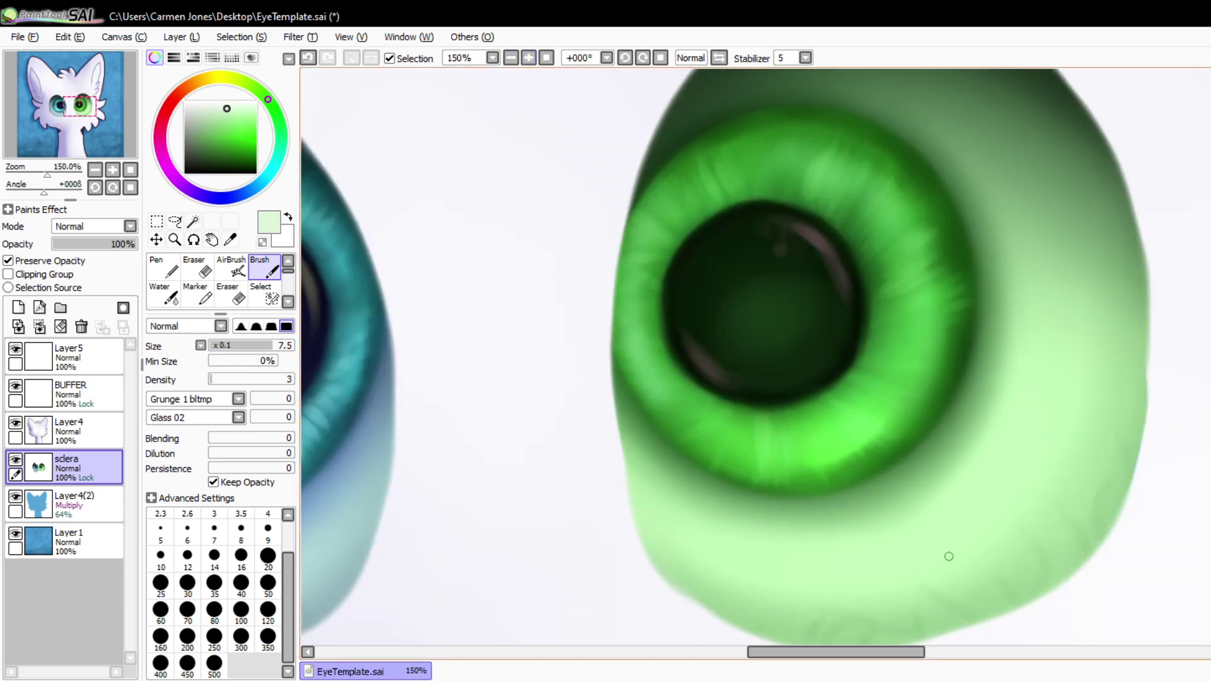
pyautogui.press('Down')
pyautogui.press('Right')
pyautogui.press('Right')
pyautogui.press('Right')
pyautogui.press('Right')
pyautogui.press('Down')
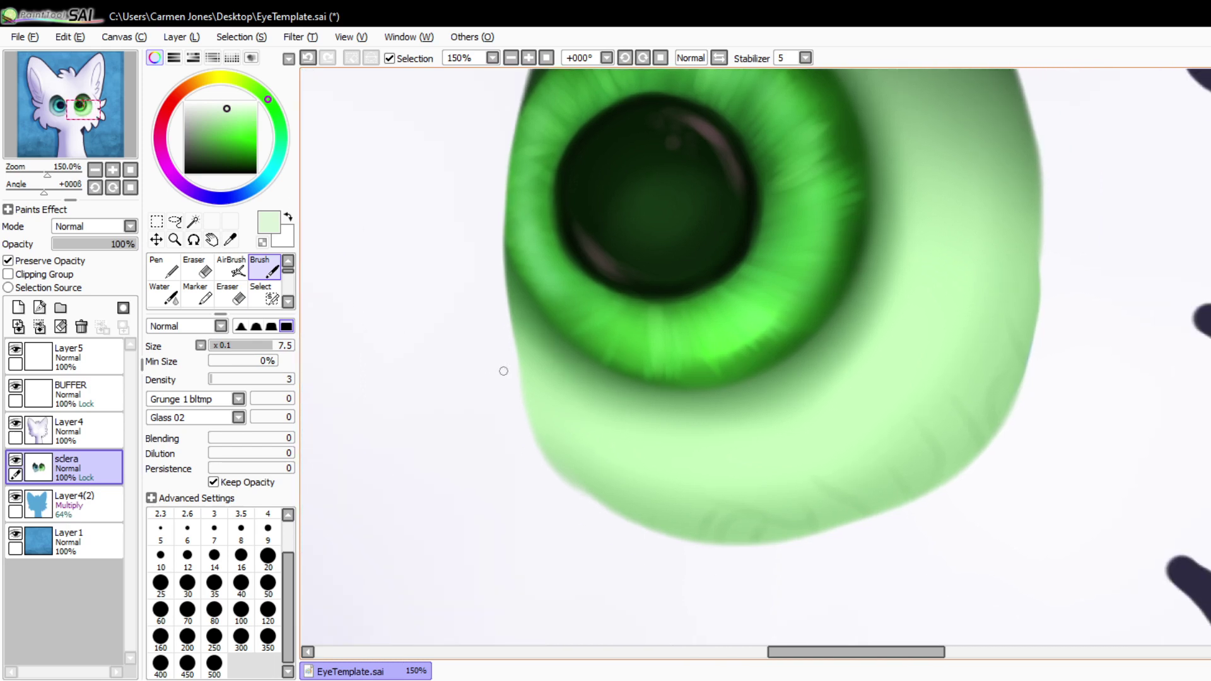
pyautogui.press('Right')
pyautogui.press('Right')
pyautogui.hscroll(2, 834, 419)
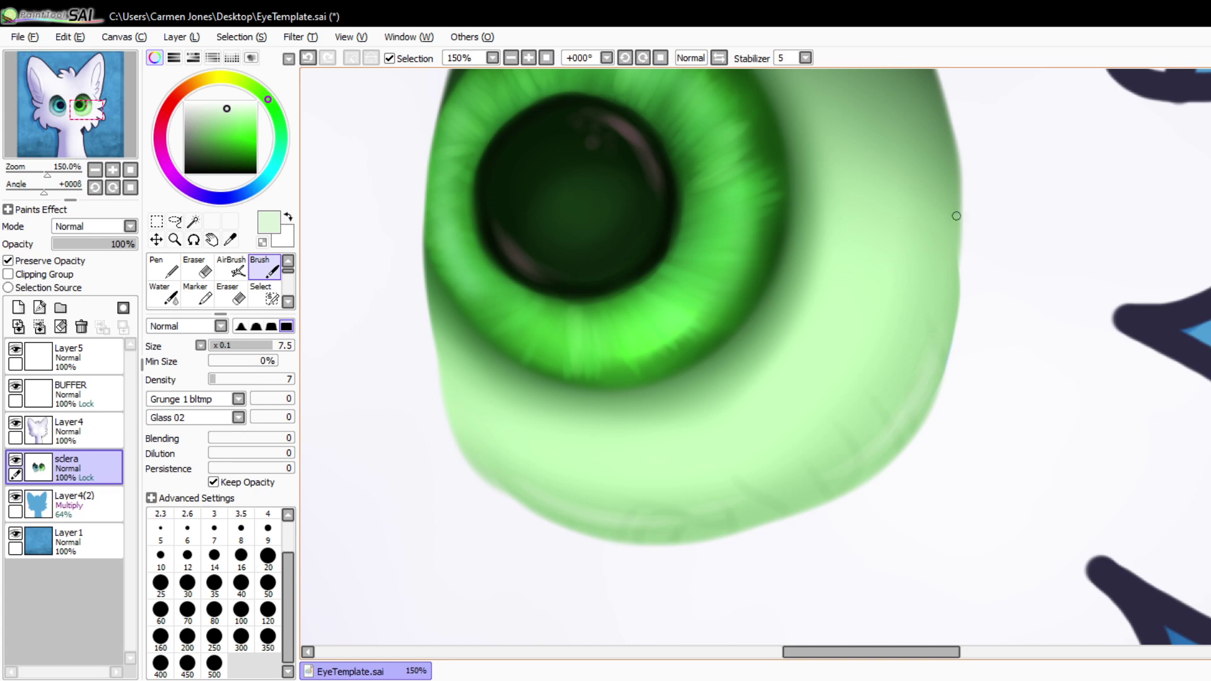
# - Paint faint pale cyan highlights along the teal eye's lower sclera rim with the Brush at size 7.5 and density 7
pyautogui.scroll(-1, 595, 390)
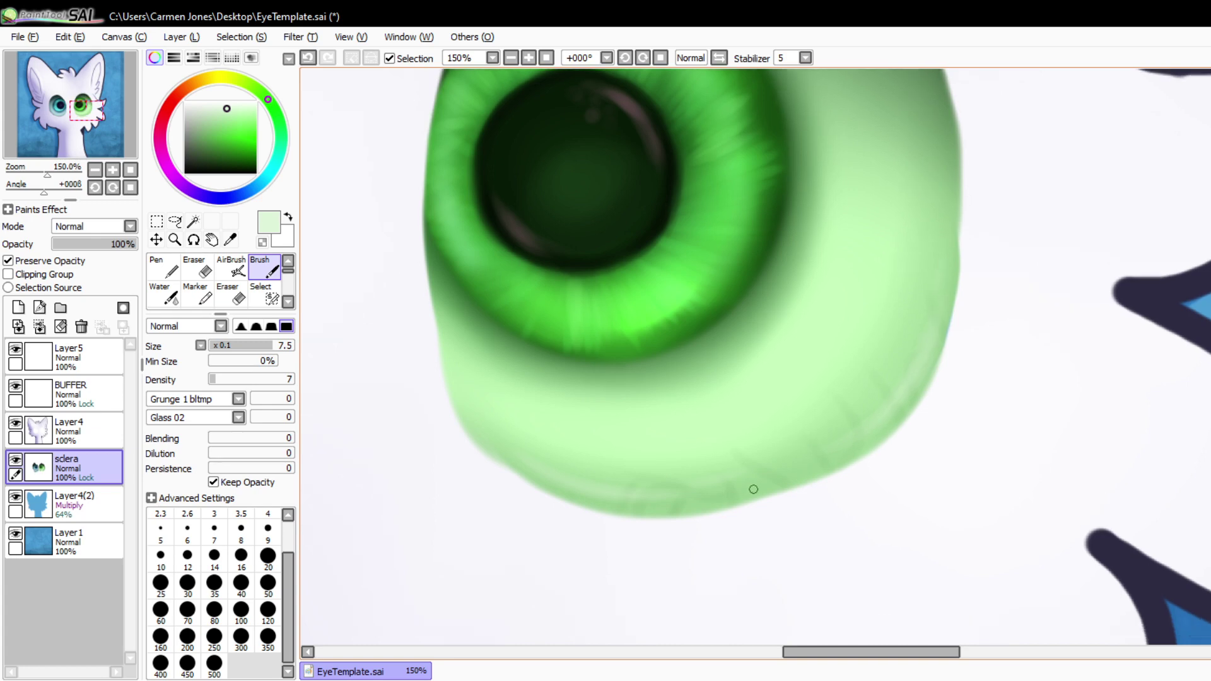
pyautogui.press('Left')
pyautogui.press('Left')
pyautogui.press('Left')
pyautogui.press('Left')
pyautogui.press('Left')
pyautogui.press('Left')
pyautogui.press('Left')
pyautogui.press('Left')
pyautogui.press('Left')
pyautogui.press('Left')
pyautogui.press('Left')
pyautogui.press('Left')
pyautogui.press('Left')
pyautogui.press('Left')
pyautogui.press('Left')
pyautogui.press('Left')
pyautogui.press('Left')
pyautogui.press('Left')
pyautogui.press('Left')
pyautogui.press('Left')
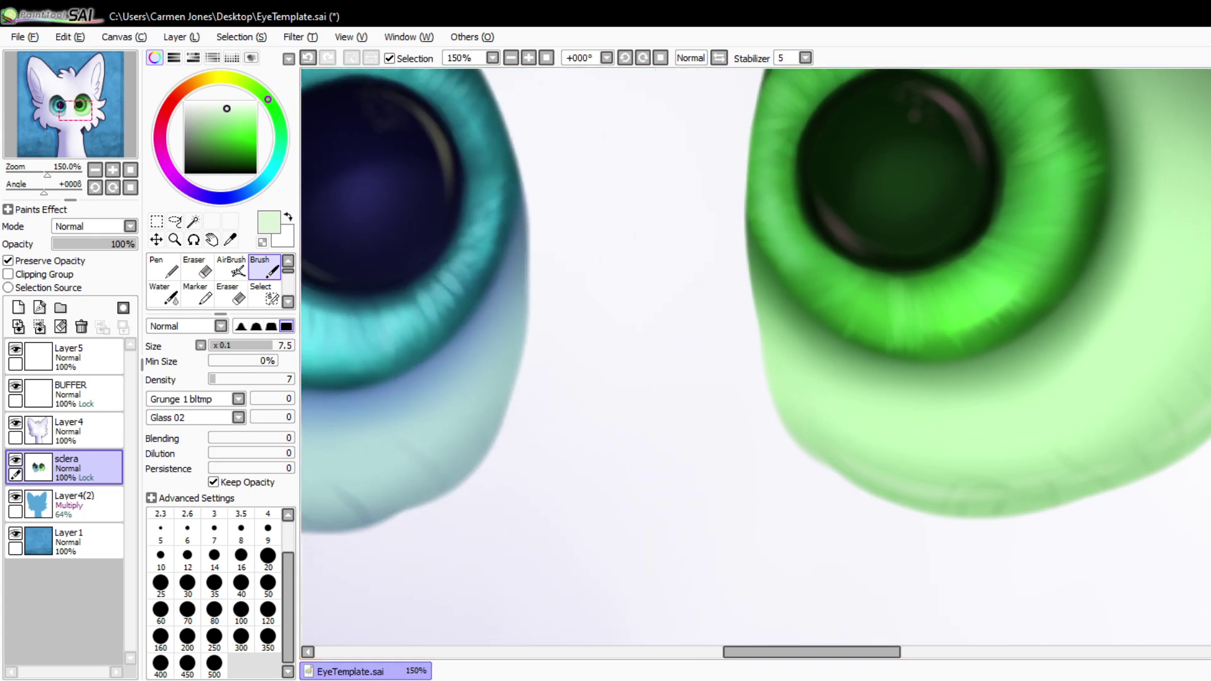
pyautogui.click(267, 175)
pyautogui.press('Left')
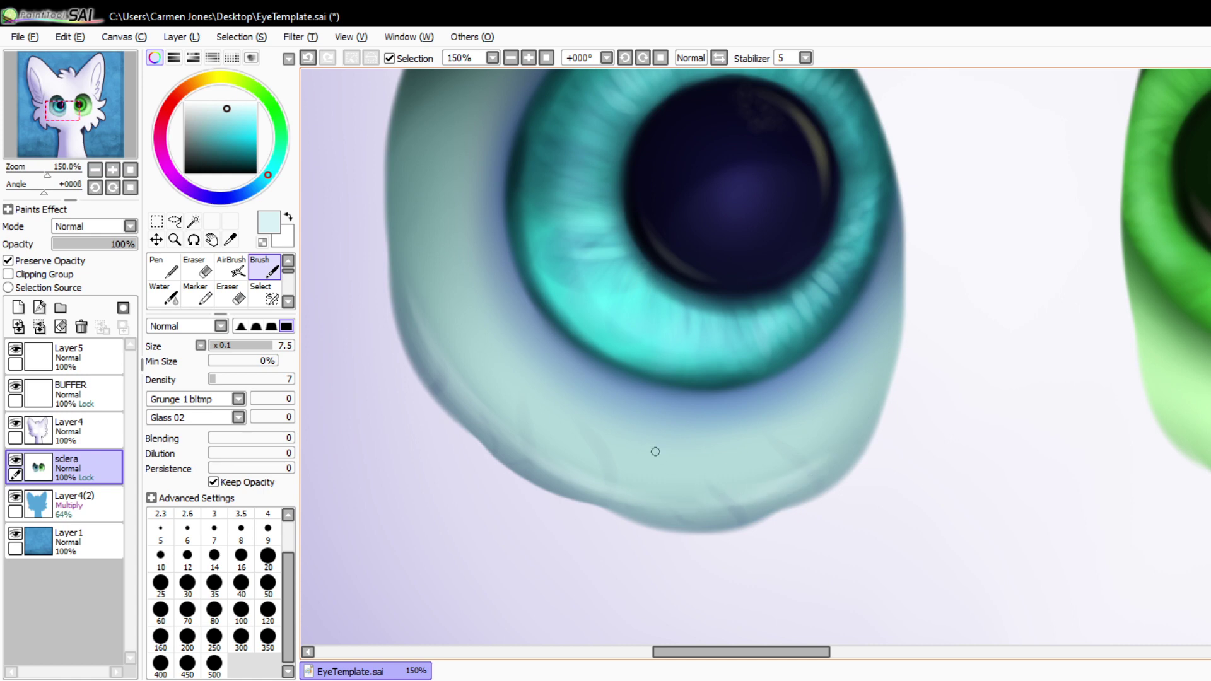
# - Examine the rim highlights on both eyes together and in the context of the whole character
pyautogui.press('Right')
pyautogui.press('Up')
pyautogui.press('Right')
pyautogui.press('pagedown')
pyautogui.press('pagedown')
pyautogui.press('Right')
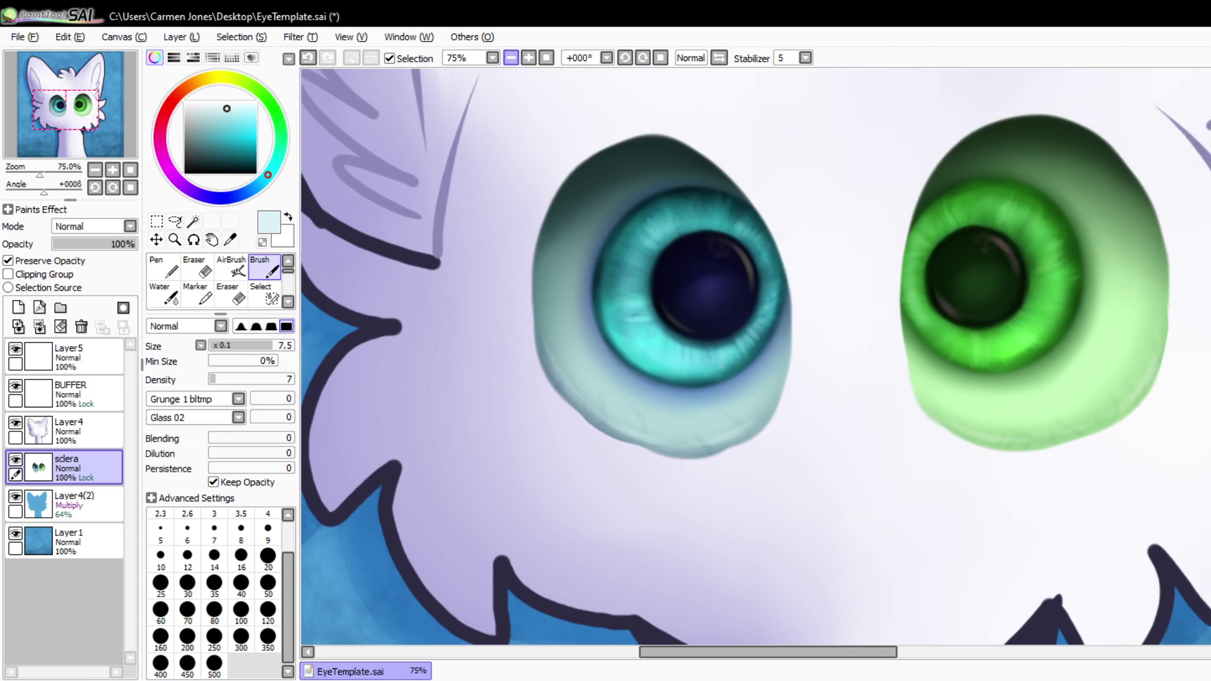
pyautogui.press('Up')
pyautogui.press('Right')
pyautogui.press('Right')
pyautogui.press('Up')
pyautogui.press('Right')
pyautogui.press('Up')
pyautogui.press('Up')
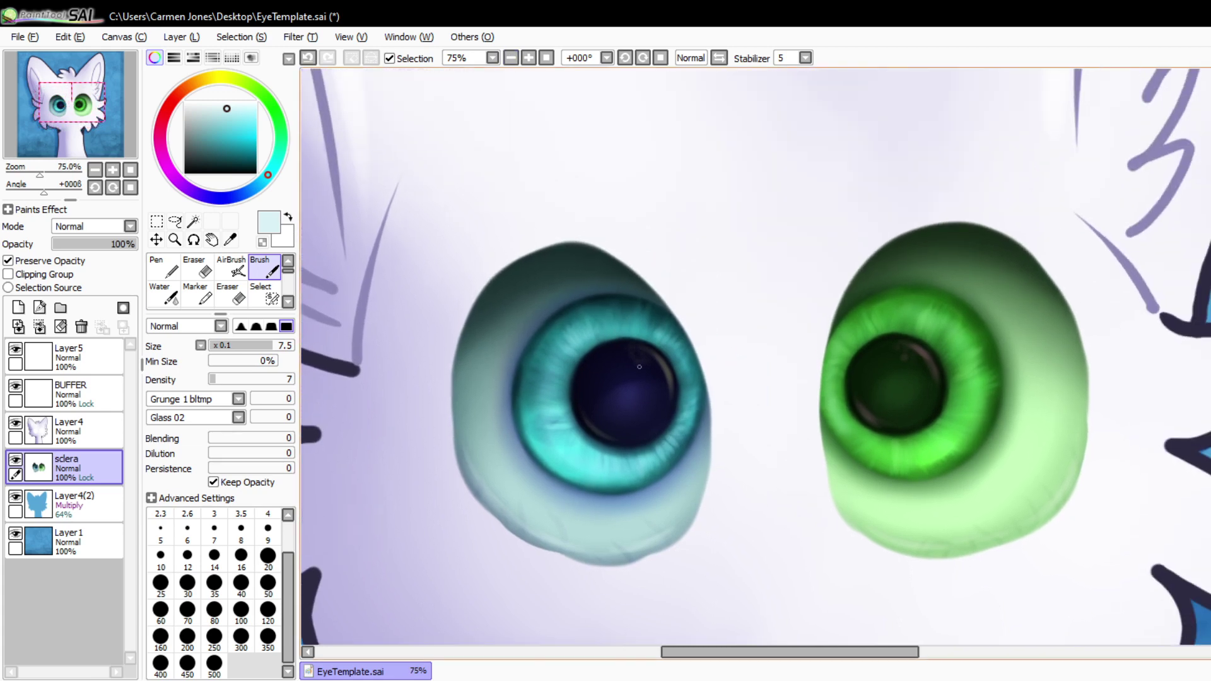
pyautogui.press('Right')
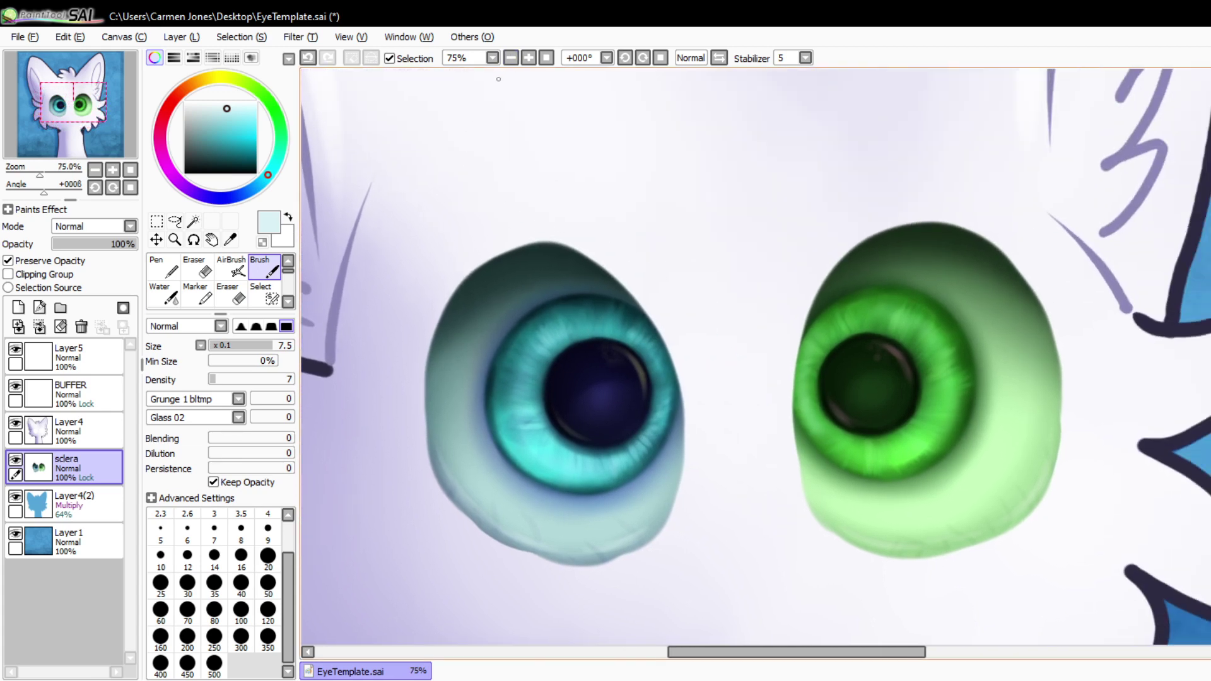
pyautogui.click(510, 57)
pyautogui.click(511, 58)
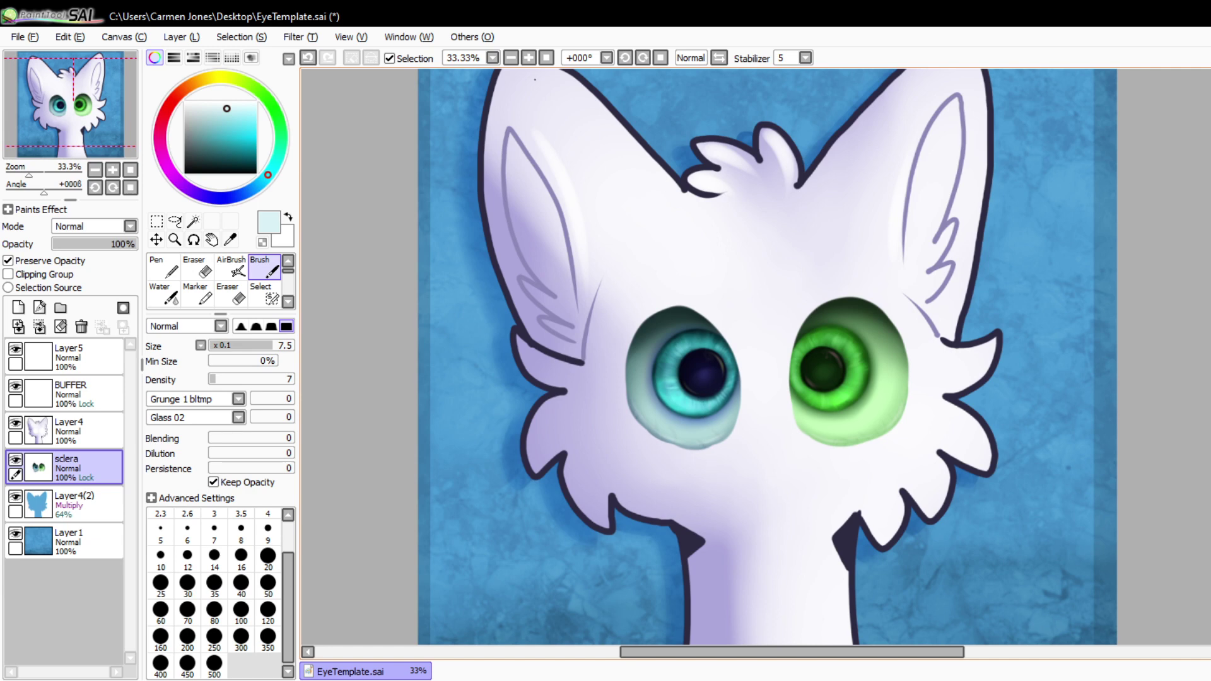
pyautogui.click(529, 58)
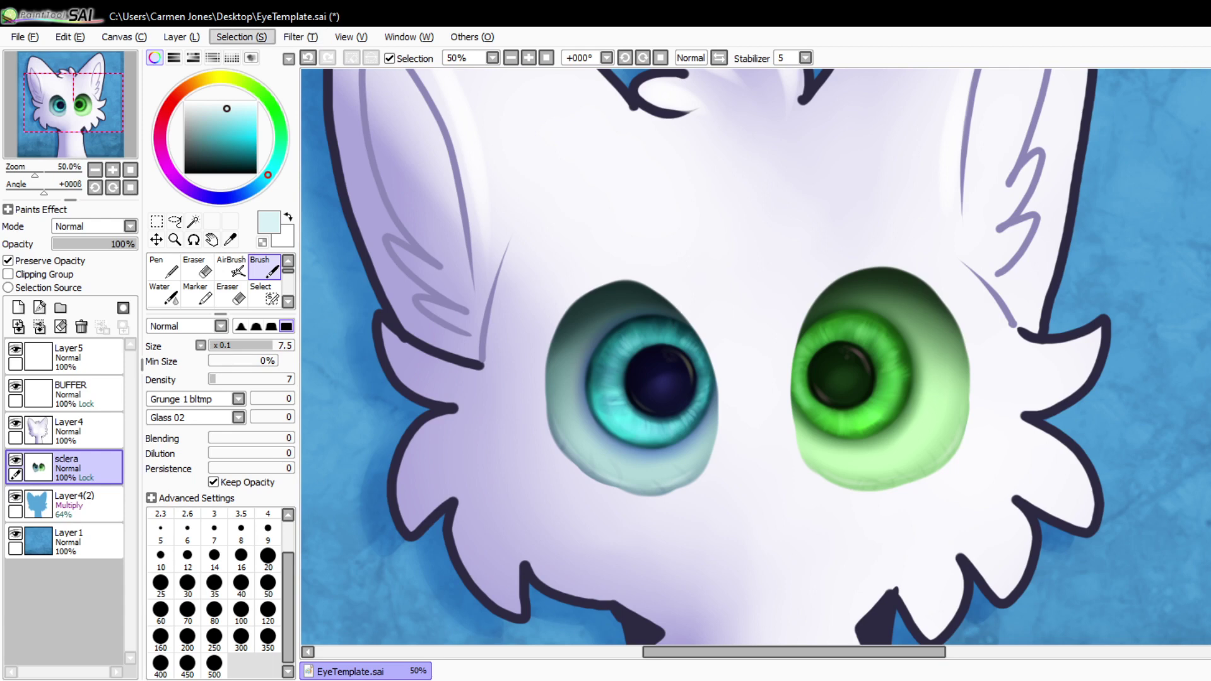
# - Duplicate the sclera layer and darken the copy with the Hue and Saturation filter
pyautogui.click(181, 37)
pyautogui.click(212, 107)
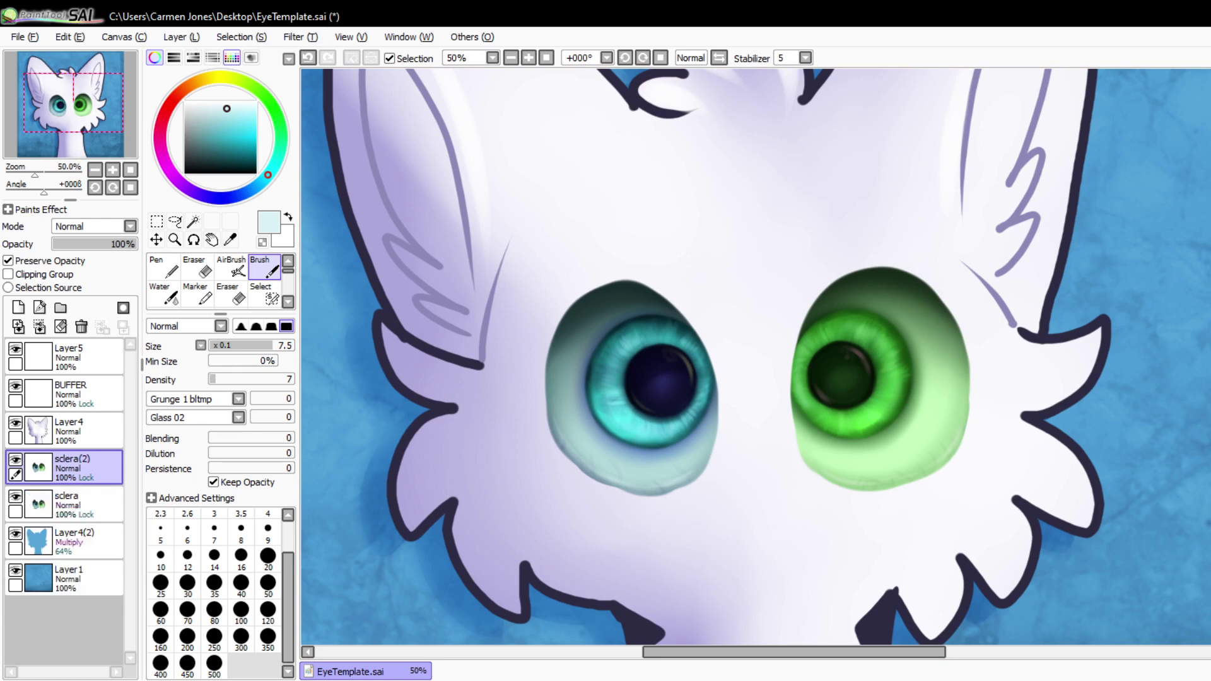
pyautogui.click(301, 37)
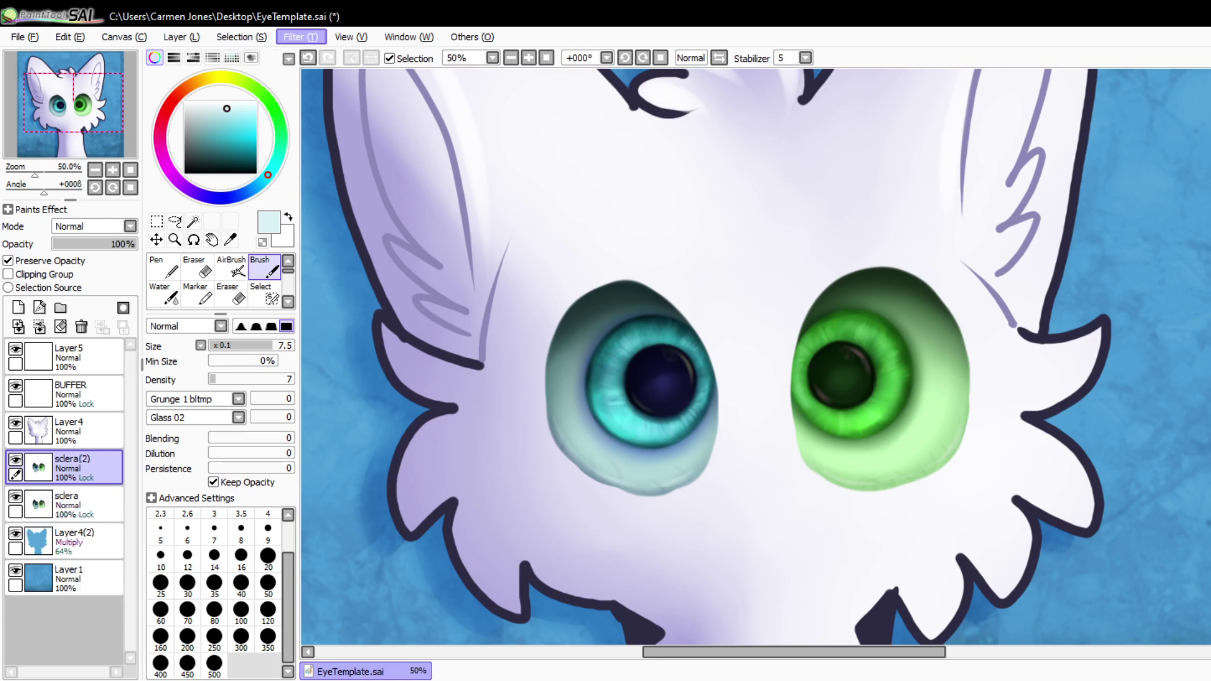
pyautogui.click(325, 54)
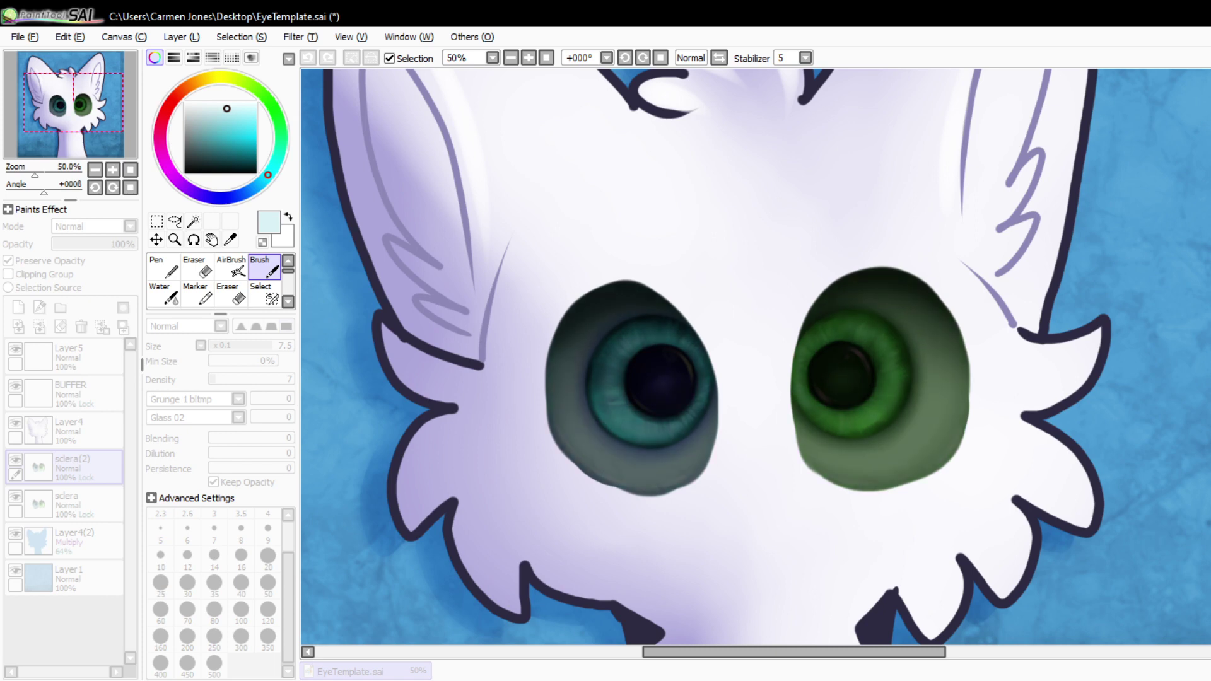
pyautogui.press('Return')
# - Erase the dark copy over the irises and lower scleras with the size 300, density 17 Eraser, Preserve Opacity off, and merge it down
pyautogui.press('e')
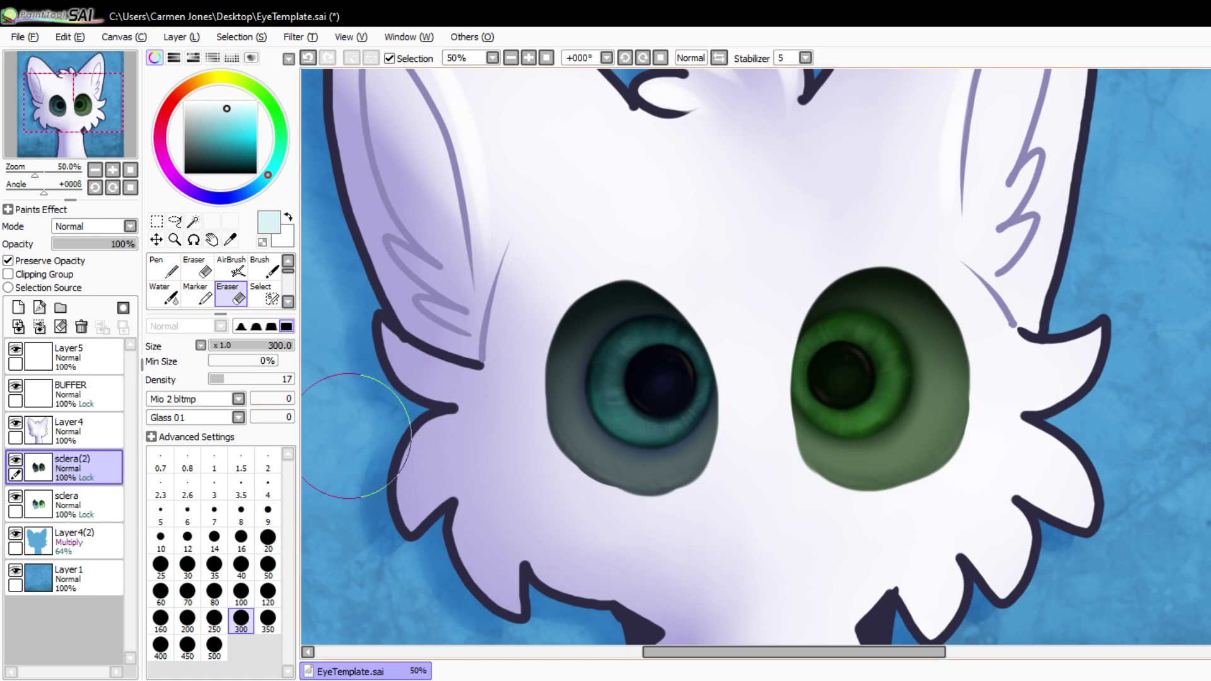
pyautogui.click(9, 261)
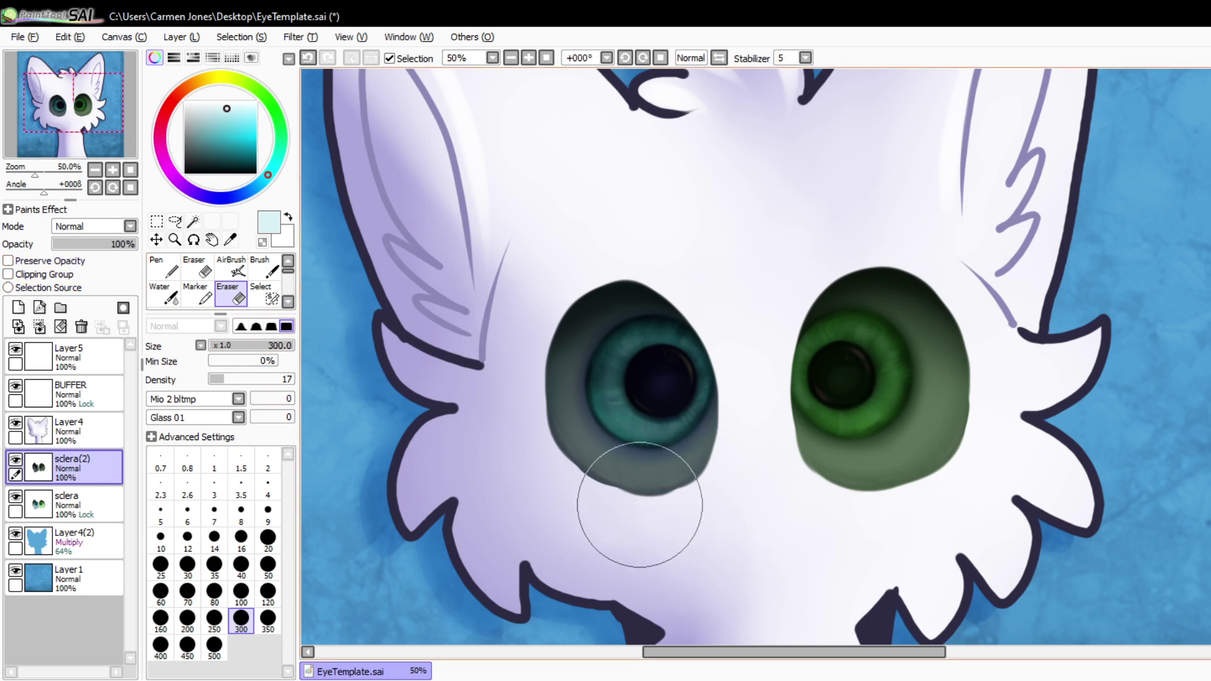
pyautogui.moveTo(554, 459)
pyautogui.mouseDown()
pyautogui.moveTo(657, 478)
pyautogui.moveTo(643, 463)
pyautogui.moveTo(534, 474)
pyautogui.moveTo(620, 425)
pyautogui.mouseUp()
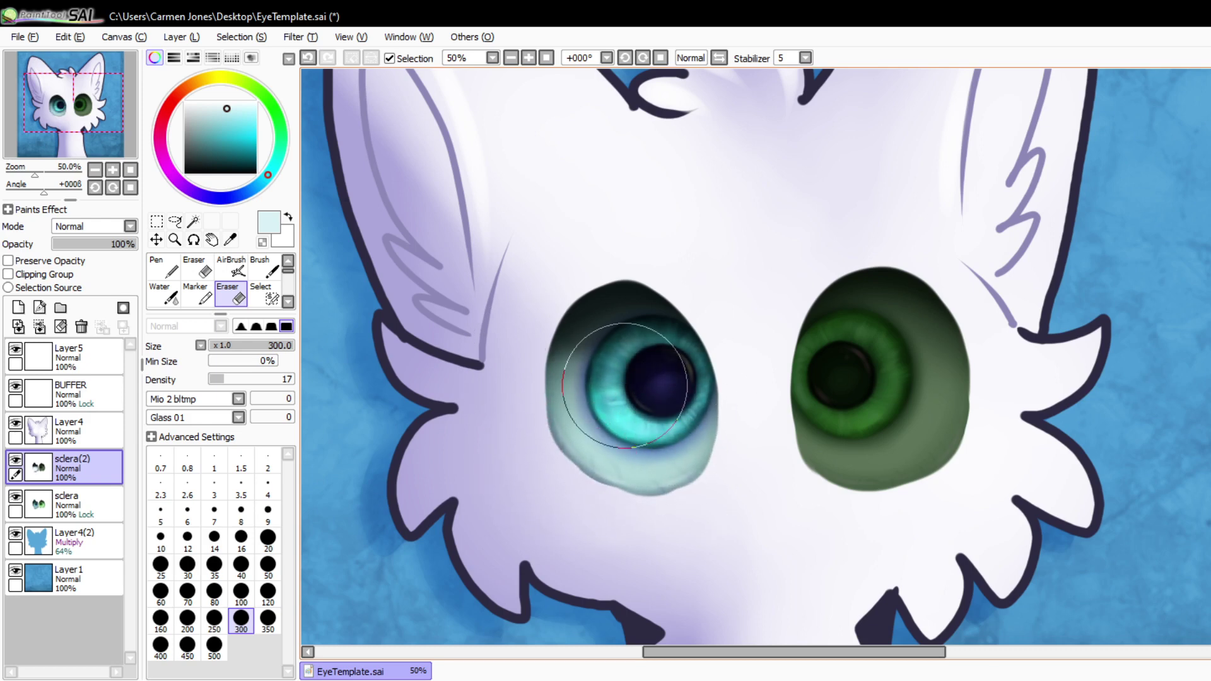
pyautogui.moveTo(775, 435)
pyautogui.mouseDown()
pyautogui.moveTo(851, 464)
pyautogui.moveTo(882, 448)
pyautogui.moveTo(864, 433)
pyautogui.moveTo(906, 351)
pyautogui.moveTo(886, 352)
pyautogui.moveTo(890, 380)
pyautogui.mouseUp()
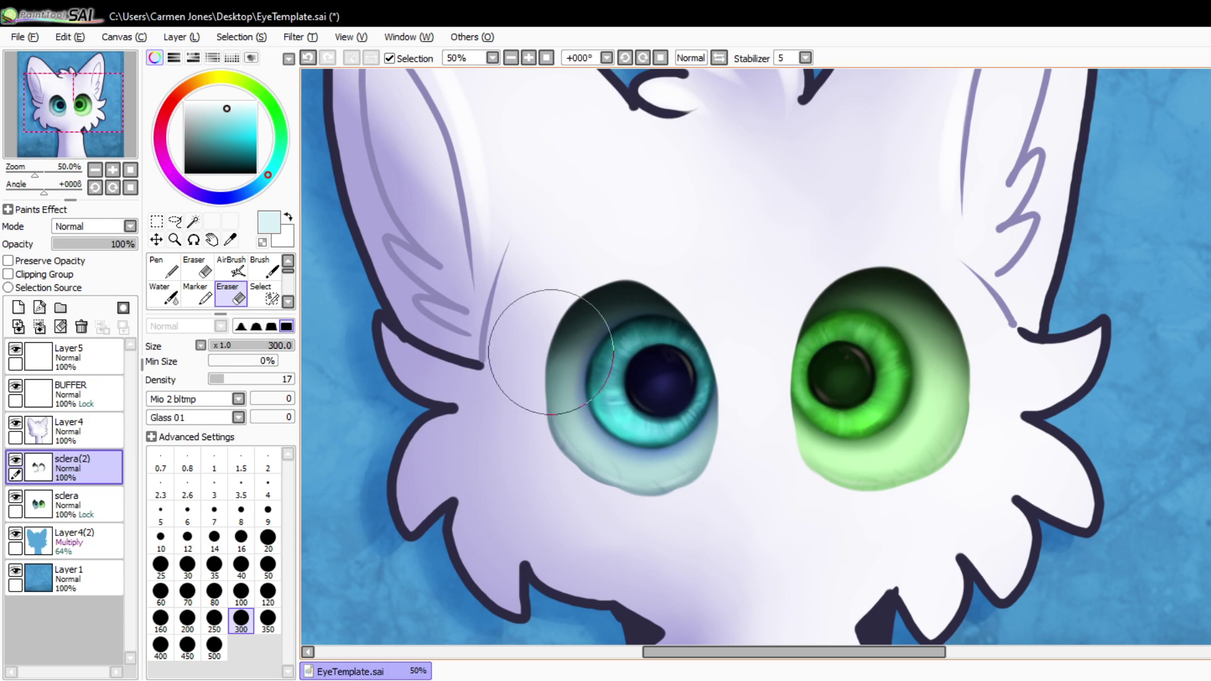
pyautogui.moveTo(130, 244)
pyautogui.mouseDown()
pyautogui.moveTo(54, 244)
pyautogui.moveTo(137, 244)
pyautogui.mouseUp()
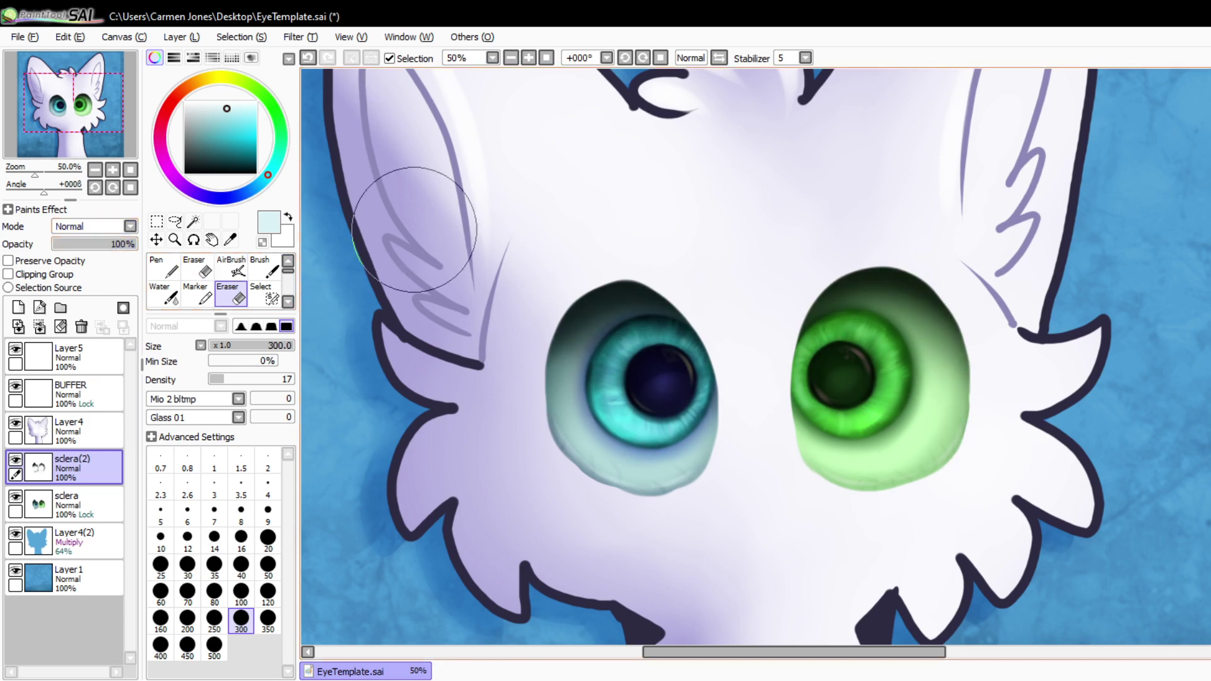
pyautogui.hotkey('ctrl', 'e')
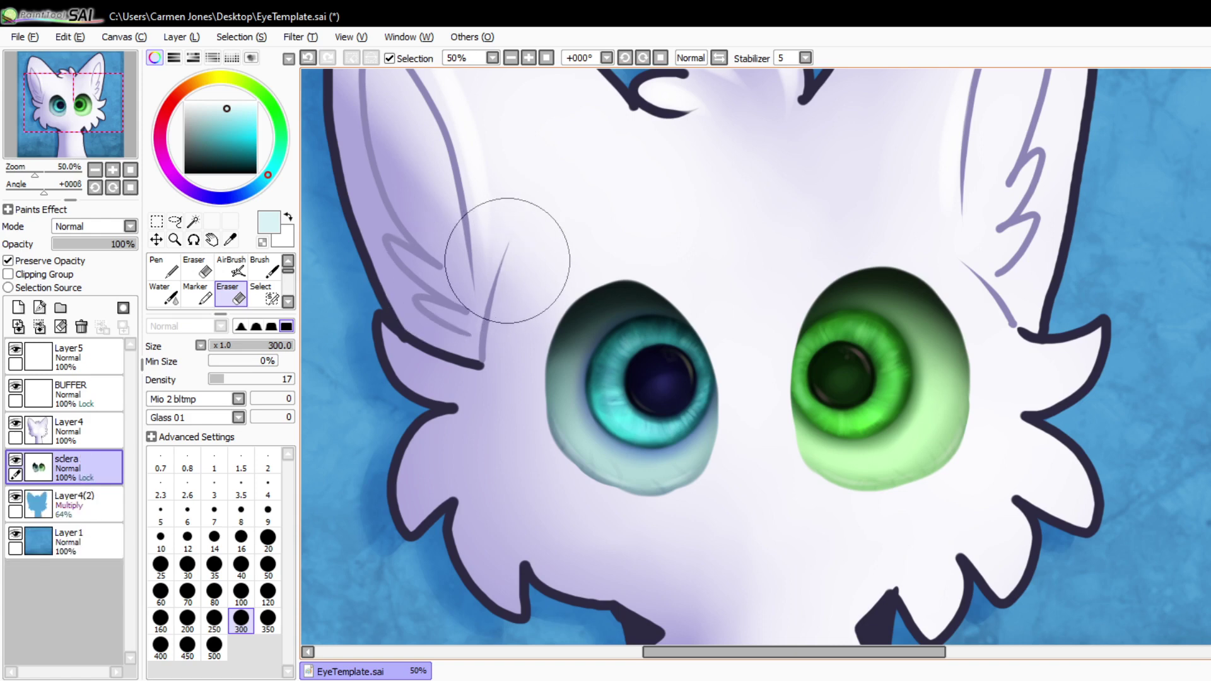
# - Add a layer above the sclera and pick a saturated teal, trying Luminosity mode before setting the layer back to Normal
pyautogui.click(510, 57)
pyautogui.click(511, 57)
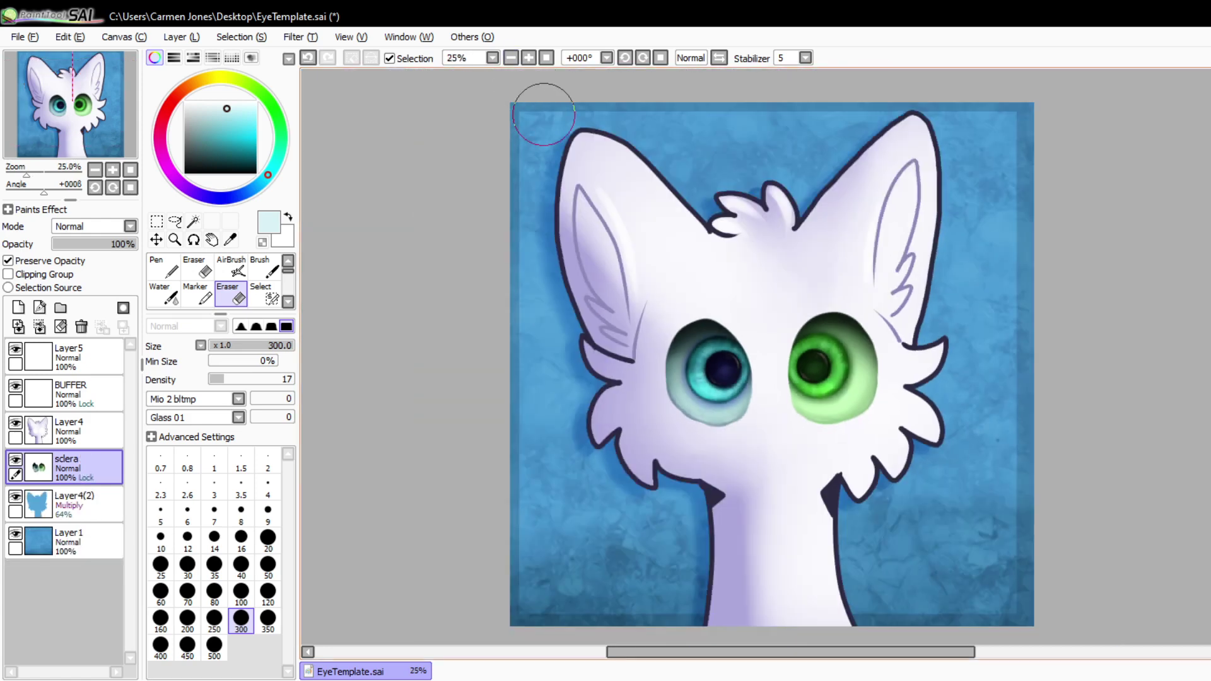
pyautogui.click(528, 58)
pyautogui.click(529, 58)
pyautogui.click(528, 58)
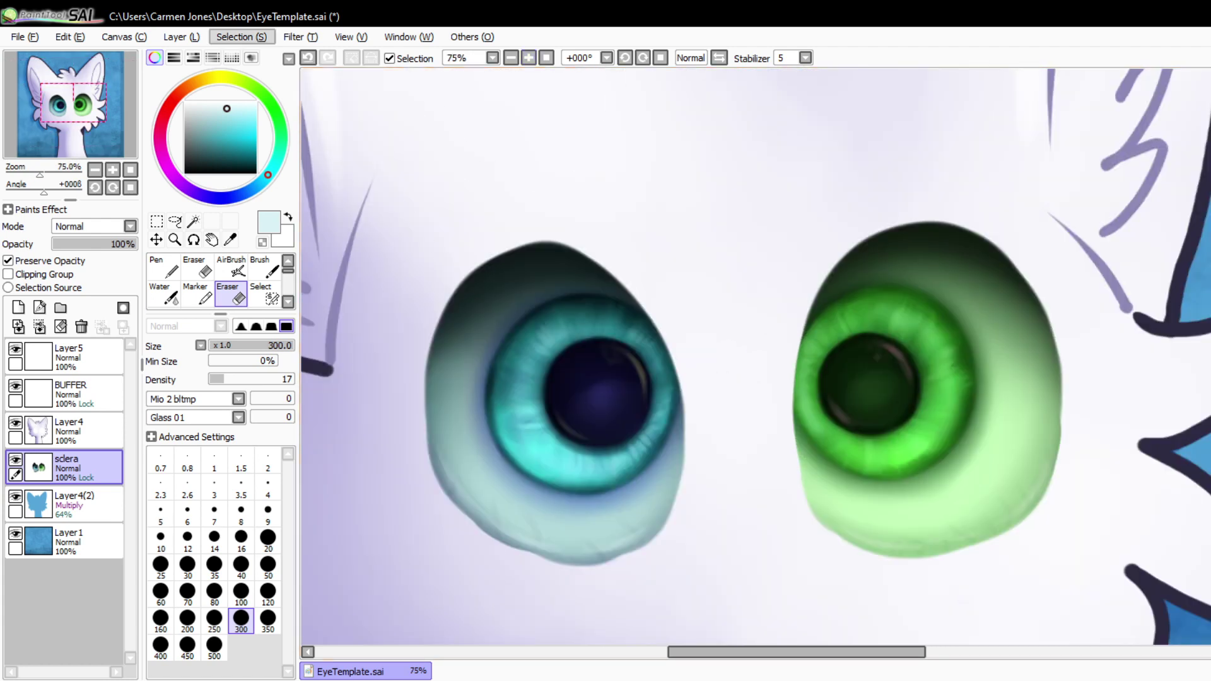
pyautogui.click(181, 37)
pyautogui.click(194, 54)
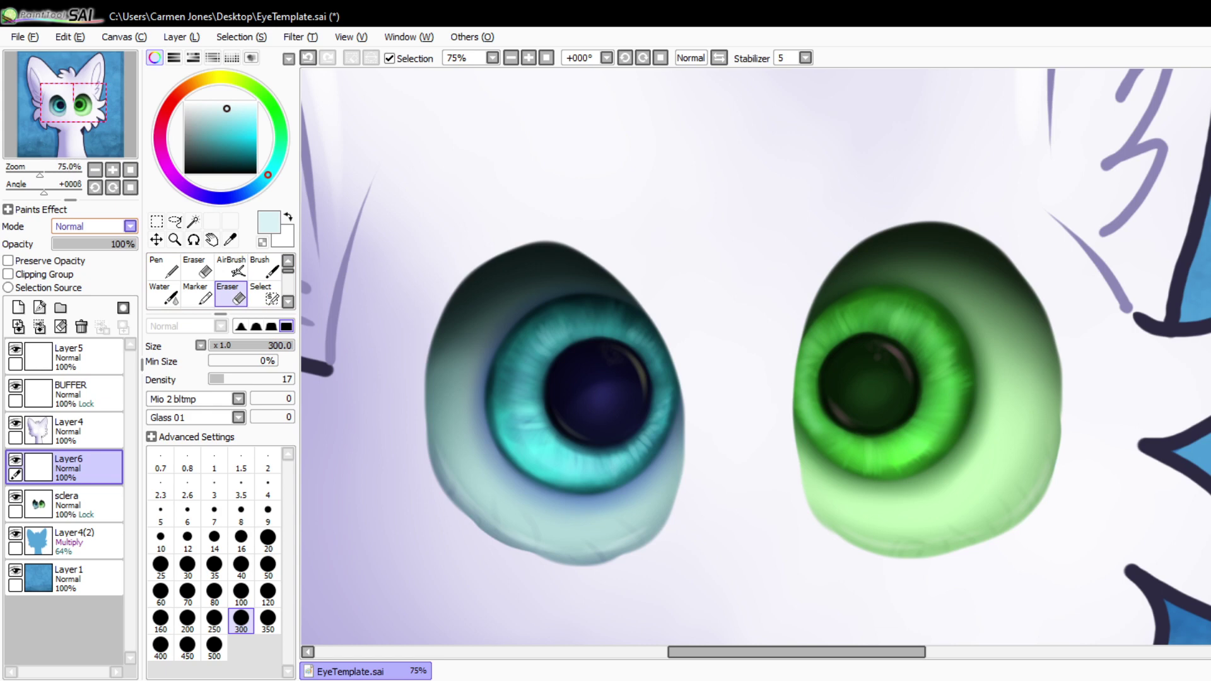
pyautogui.click(129, 226)
pyautogui.click(88, 276)
pyautogui.click(248, 142)
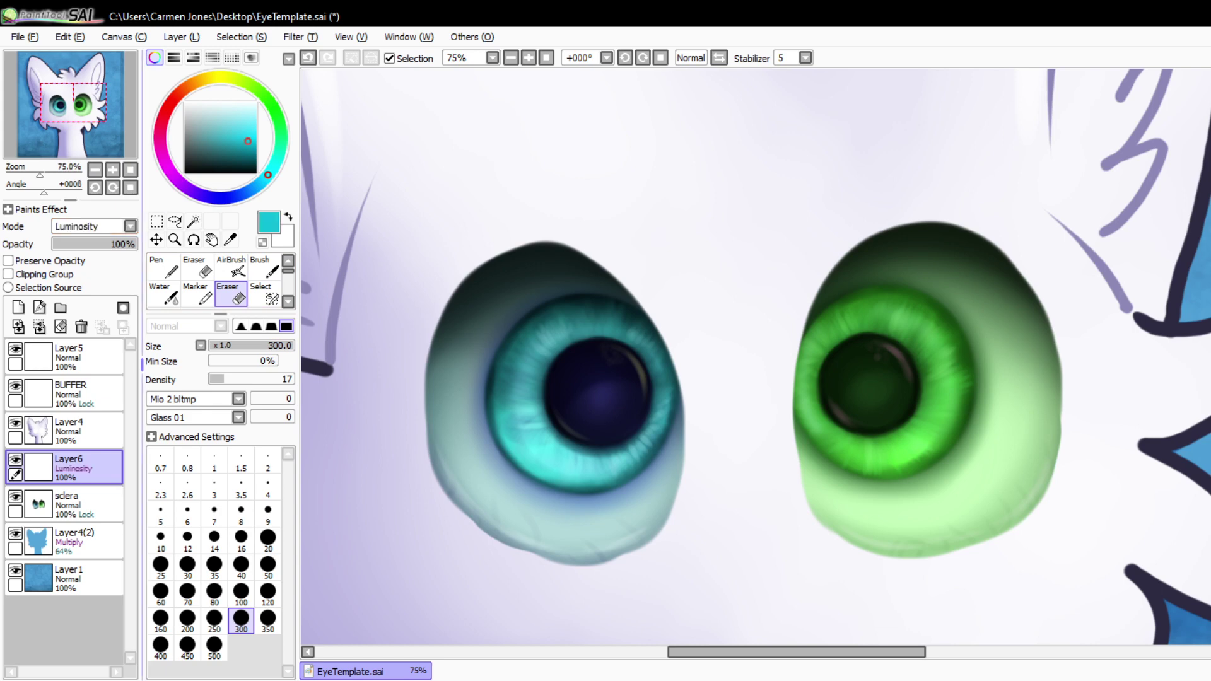
pyautogui.click(130, 225)
pyautogui.click(89, 241)
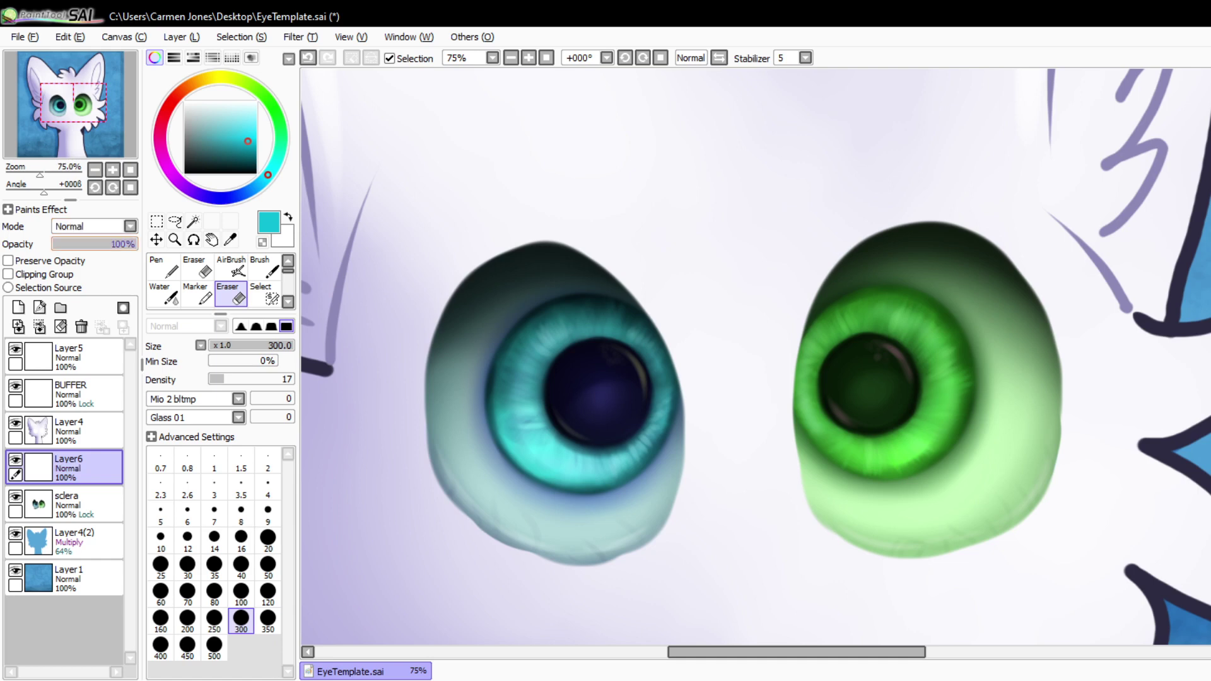
# - Set the Brush to size 120 and density 59
pyautogui.click(265, 268)
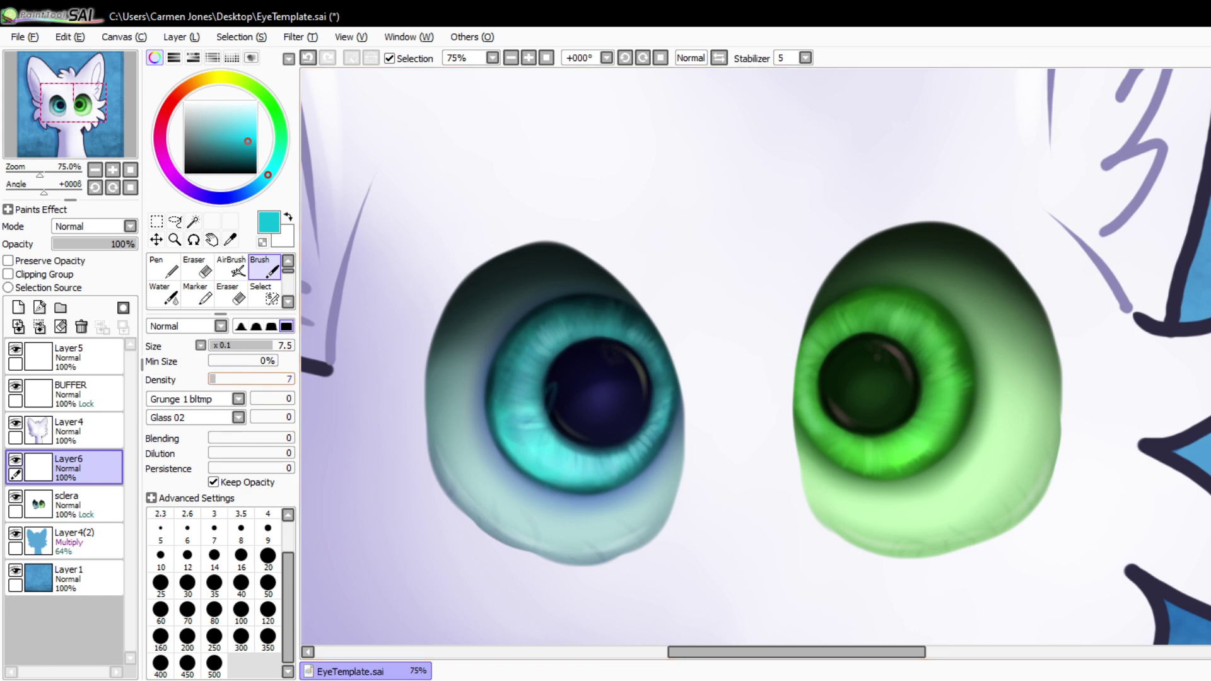
pyautogui.hotkey('ctrl', 'z')
pyautogui.moveTo(215, 379)
pyautogui.mouseDown()
pyautogui.moveTo(294, 379)
pyautogui.moveTo(294, 346)
pyautogui.mouseUp()
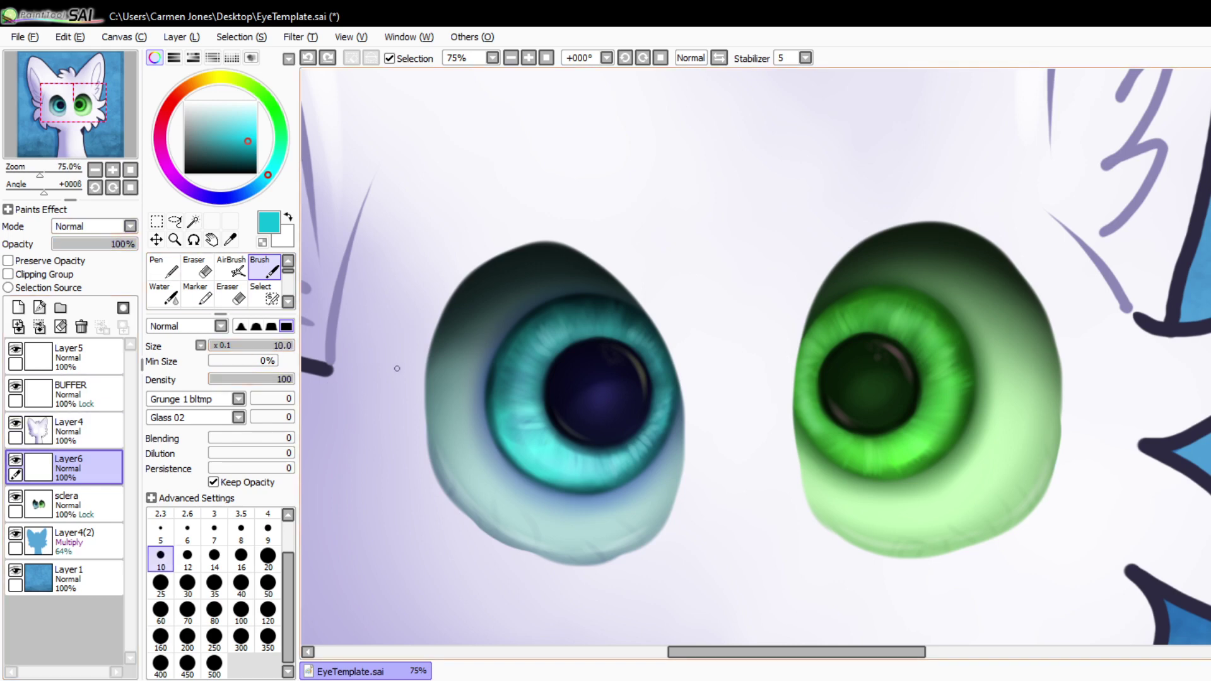
pyautogui.click(268, 612)
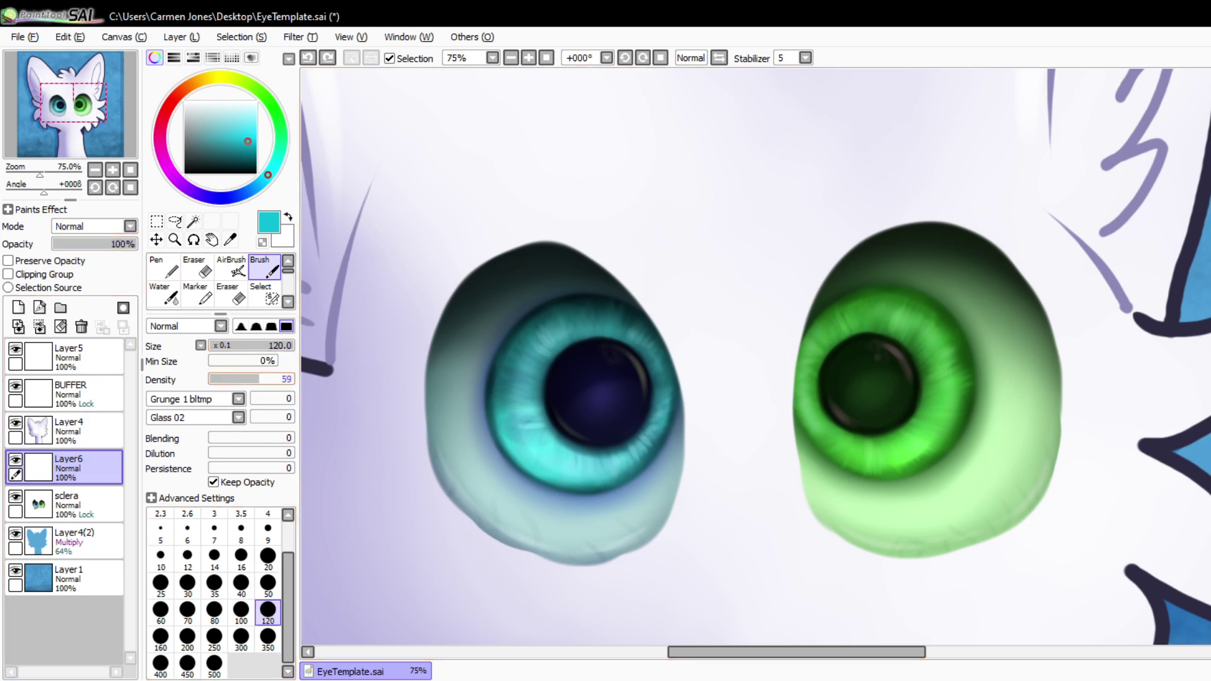
# - Try a teal patch in Luminosity mode over the outer side of the teal eye, and delete the test layer
pyautogui.moveTo(500, 378)
pyautogui.mouseDown()
pyautogui.moveTo(487, 379)
pyautogui.moveTo(500, 418)
pyautogui.moveTo(581, 491)
pyautogui.mouseUp()
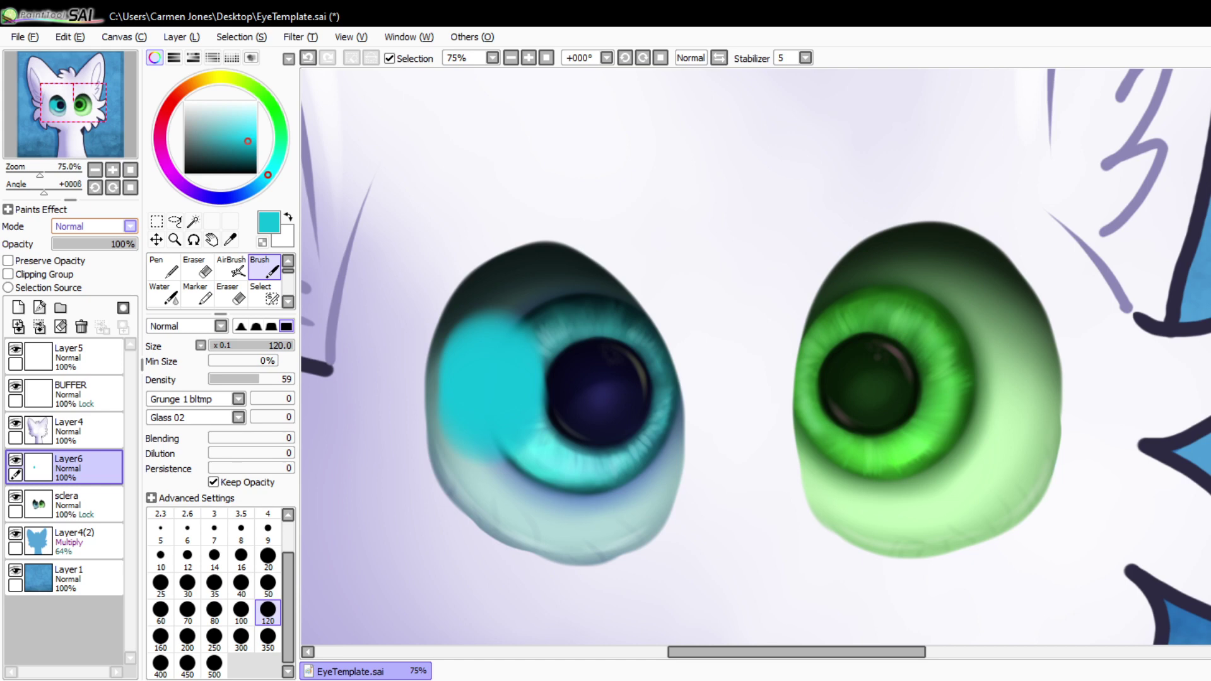
pyautogui.click(79, 290)
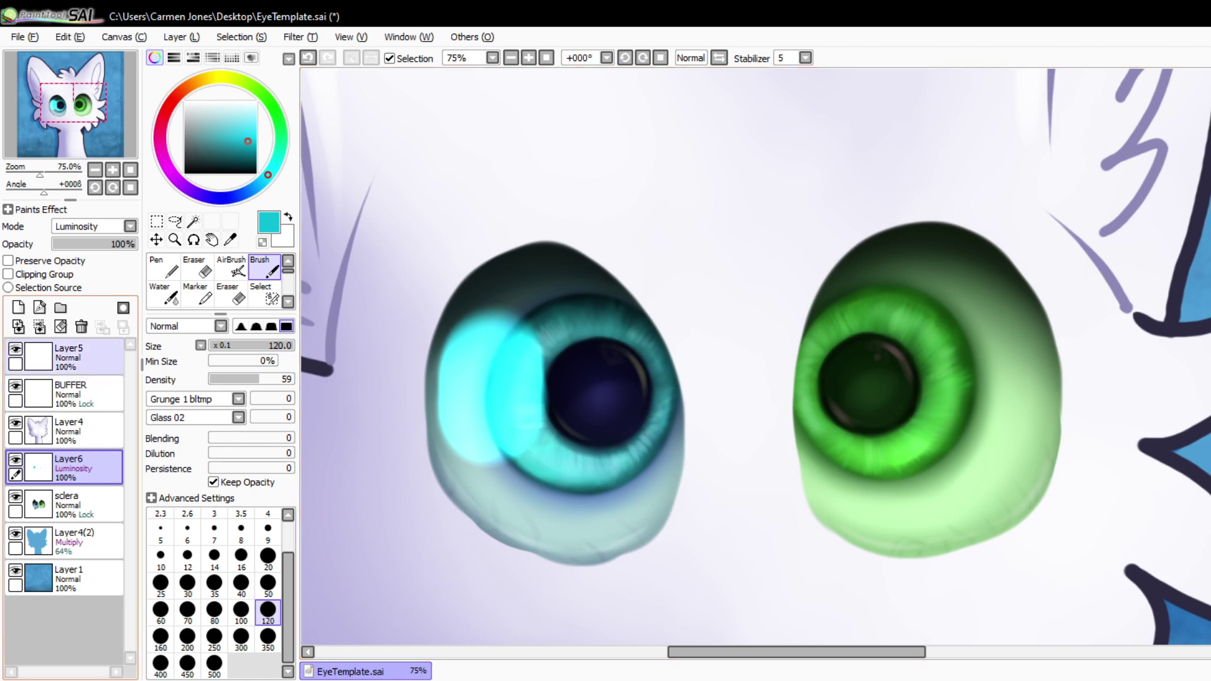
pyautogui.click(80, 326)
# - Add a new layer above the sclera and set its blending mode to Luminosity
pyautogui.click(181, 38)
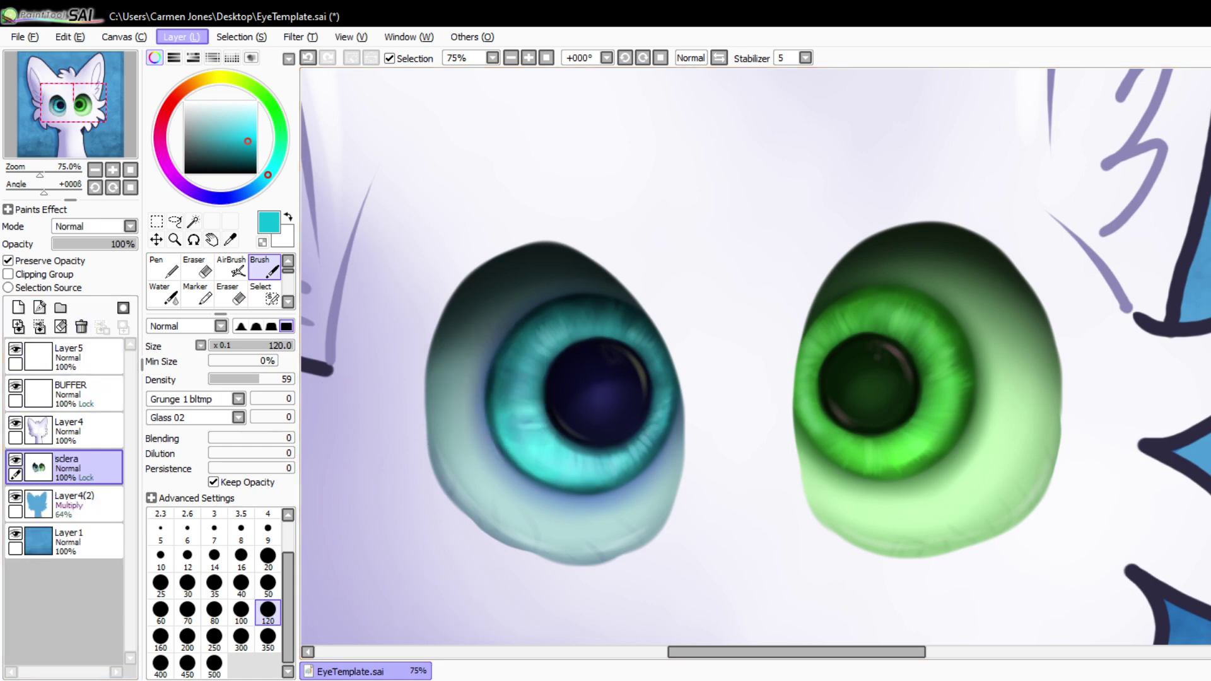
pyautogui.click(196, 54)
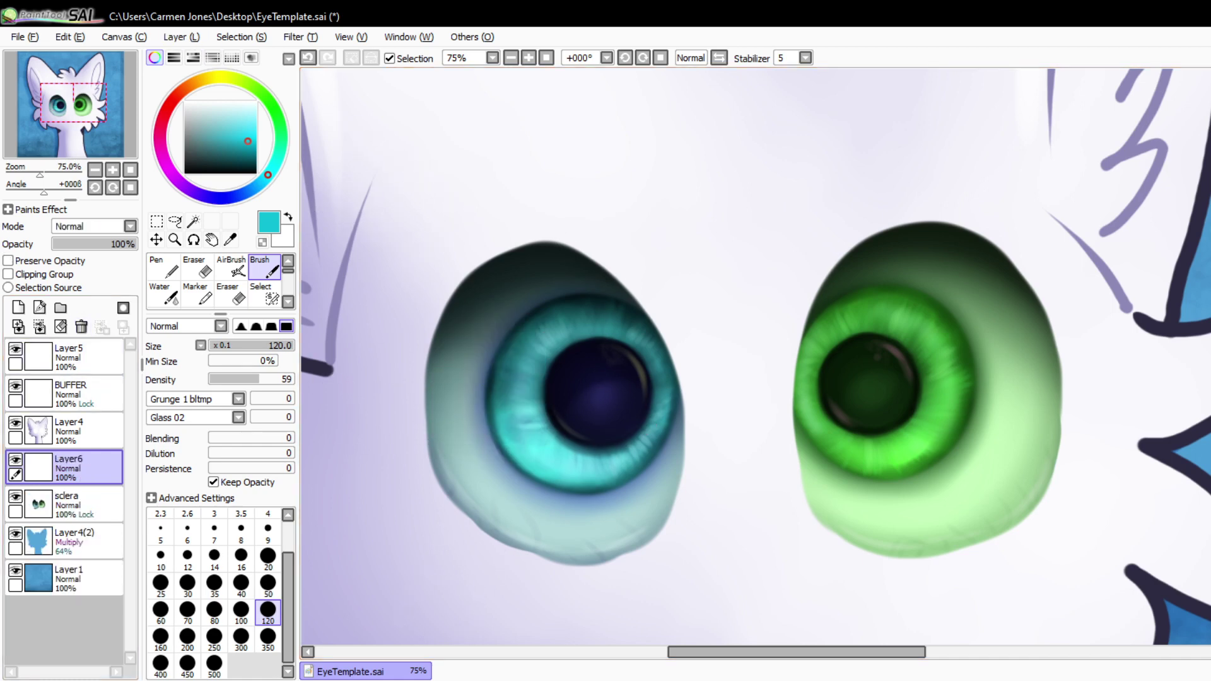
pyautogui.click(77, 287)
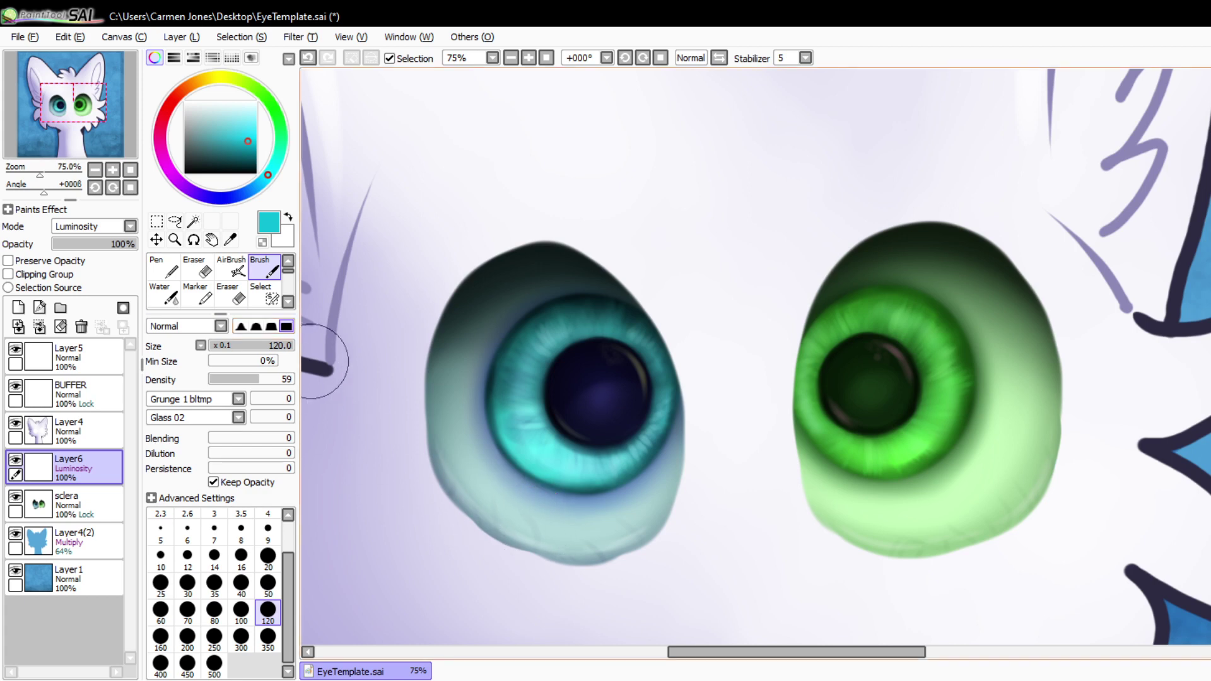
# - Paint a curved teal reflection across the upper part of the teal iris and pupil with the size 100 Brush
pyautogui.click(268, 583)
pyautogui.moveTo(501, 390); pyautogui.dragTo(540, 377)
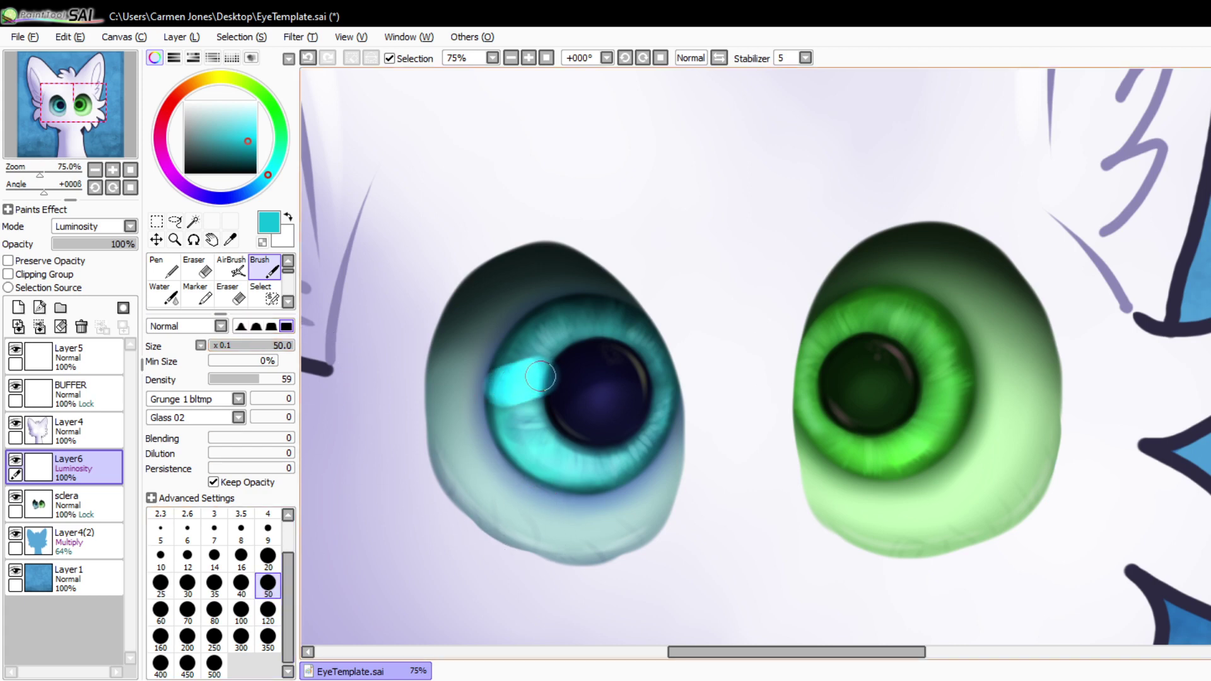
pyautogui.click(241, 609)
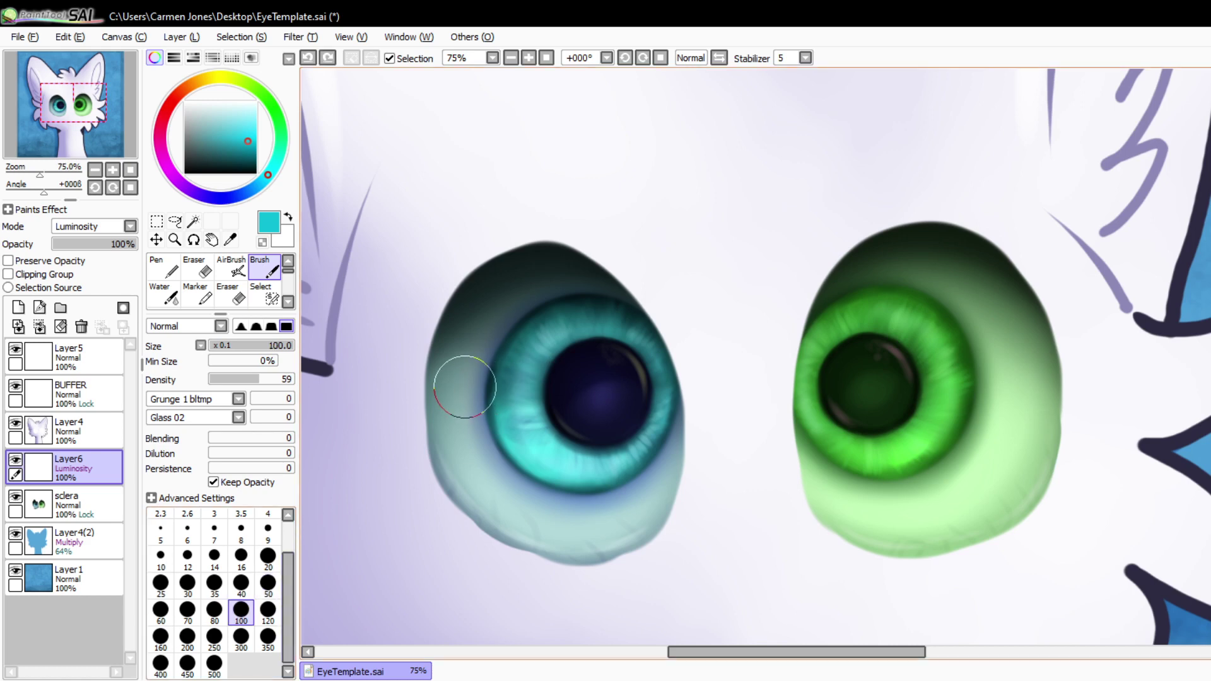
pyautogui.moveTo(460, 386)
pyautogui.mouseDown()
pyautogui.moveTo(493, 375)
pyautogui.moveTo(591, 386)
pyautogui.mouseUp()
pyautogui.hotkey('ctrl', 'z')
pyautogui.hotkey('ctrl', 'z')
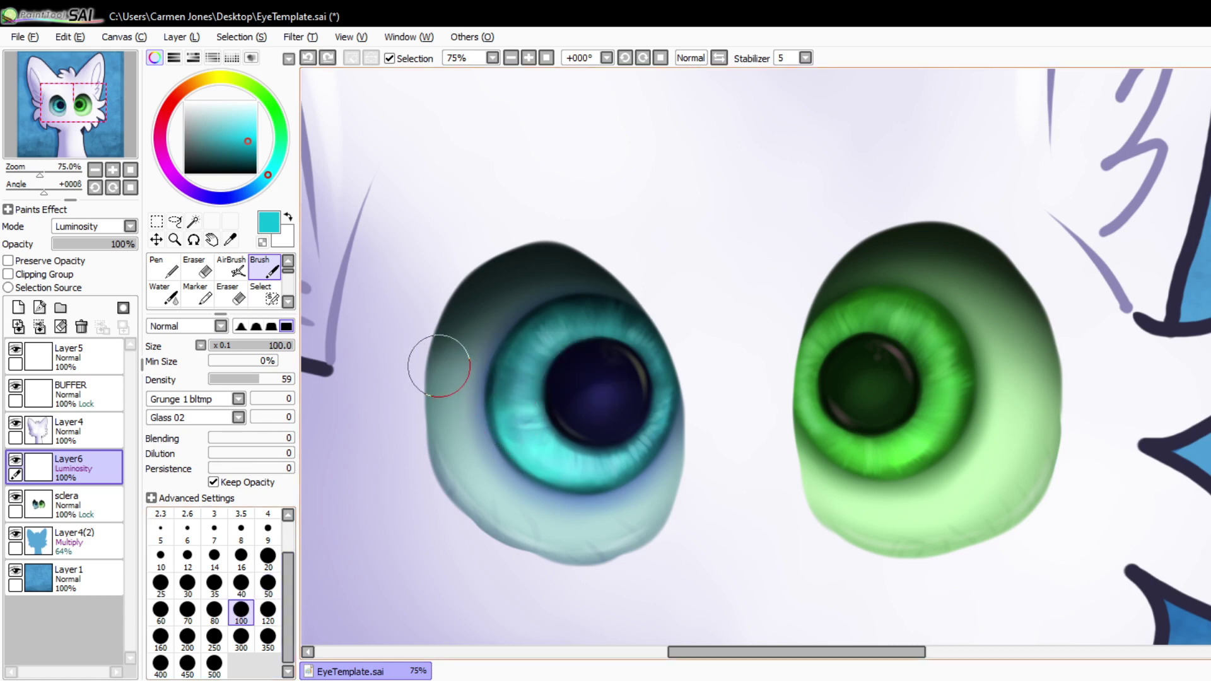
pyautogui.moveTo(485, 389)
pyautogui.mouseDown()
pyautogui.moveTo(537, 360)
pyautogui.moveTo(597, 380)
pyautogui.mouseUp()
# - Pick a bright green and paint a matching curved reflection across the upper part of the green iris and pupil
pyautogui.click(267, 99)
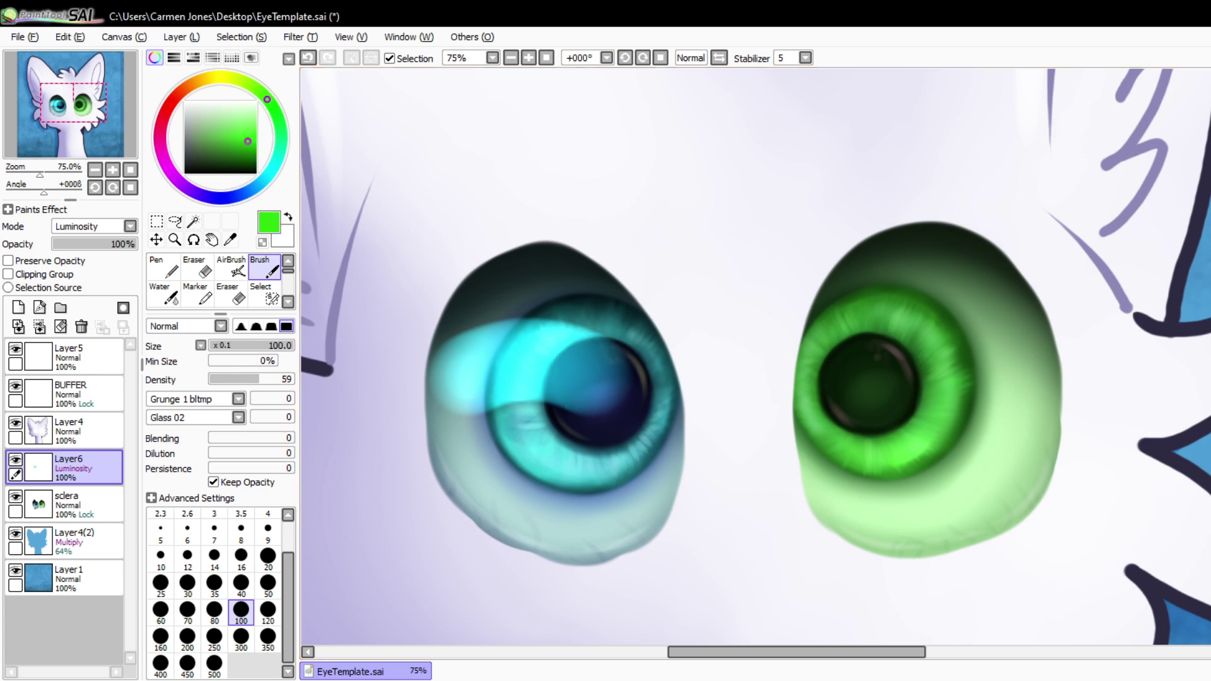
pyautogui.moveTo(819, 378)
pyautogui.mouseDown()
pyautogui.moveTo(886, 355)
pyautogui.moveTo(971, 352)
pyautogui.mouseUp()
pyautogui.hotkey('ctrl', 'z')
pyautogui.moveTo(826, 372)
pyautogui.mouseDown()
pyautogui.moveTo(887, 344)
pyautogui.moveTo(980, 353)
pyautogui.mouseUp()
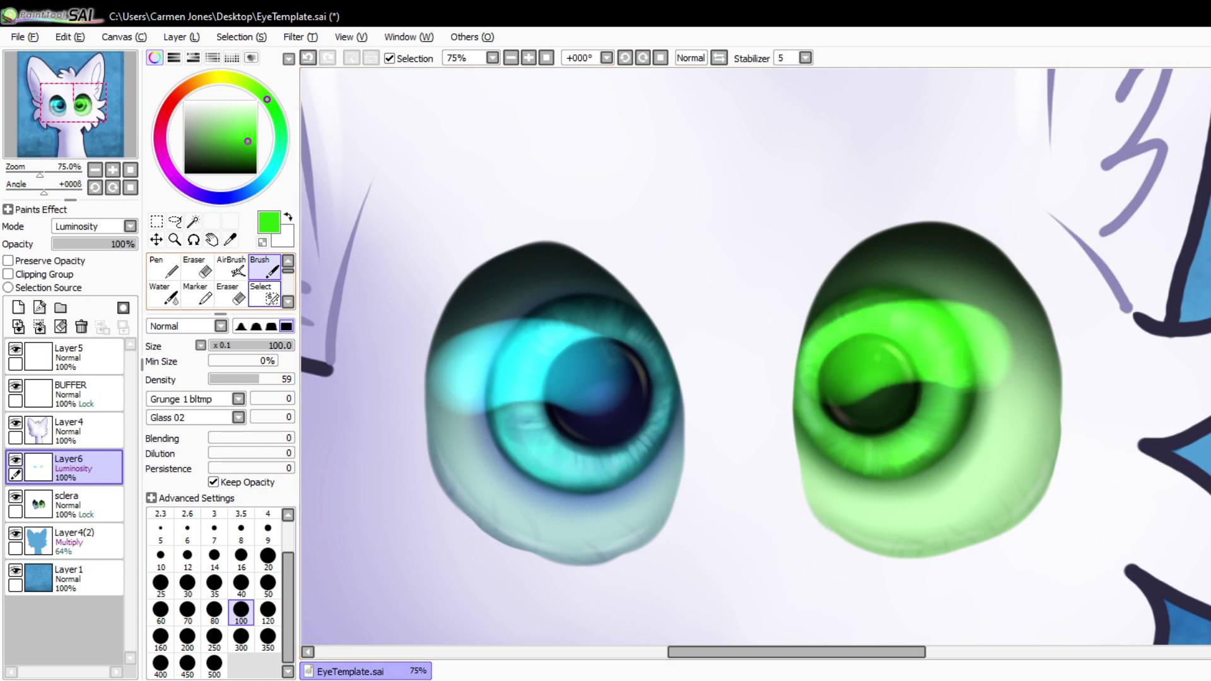
# - Trim both ends of the teal and green reflections to straight vertical edges with the size 34, density 84 Eraser
pyautogui.click(228, 294)
pyautogui.click(238, 345)
pyautogui.click(293, 379)
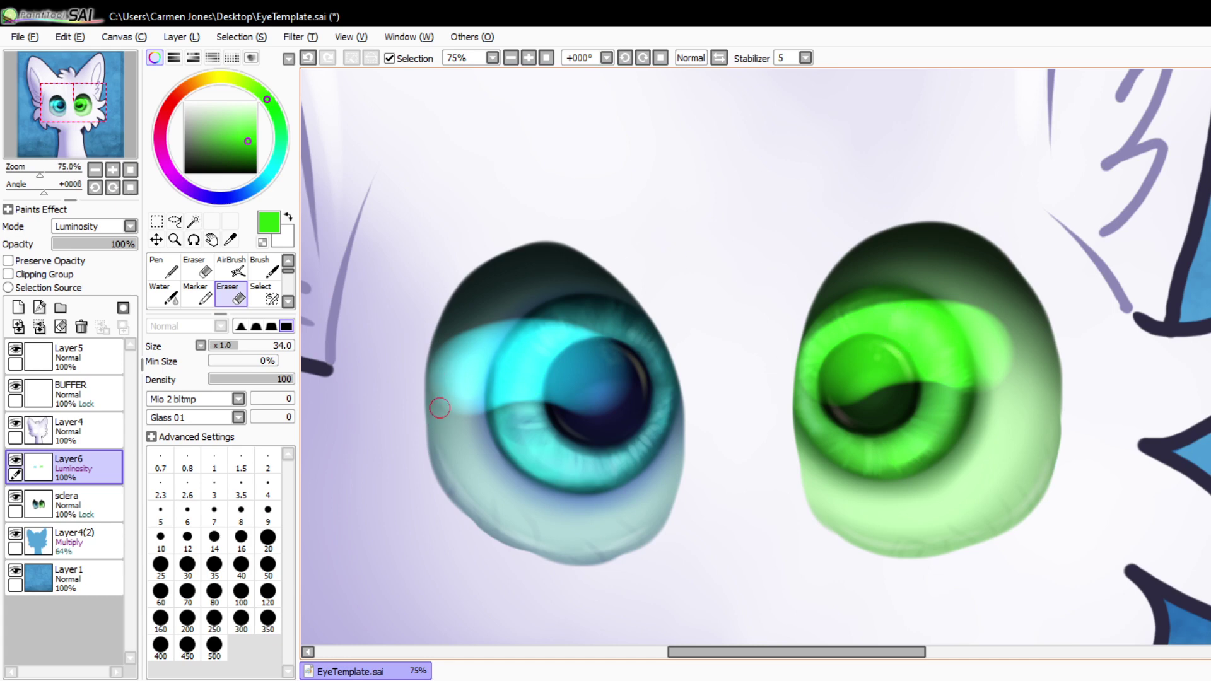
pyautogui.moveTo(439, 408); pyautogui.dragTo(432, 308)
pyautogui.hotkey('ctrl', 'z')
pyautogui.click(279, 378)
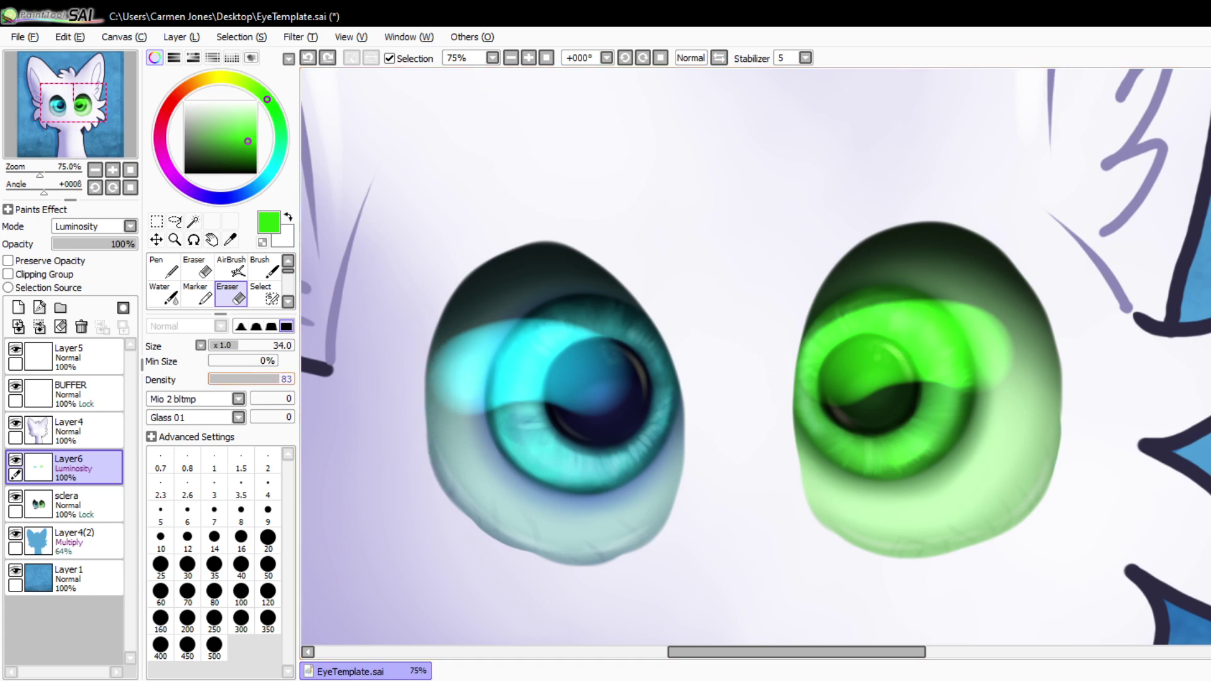
pyautogui.moveTo(440, 348); pyautogui.dragTo(435, 447)
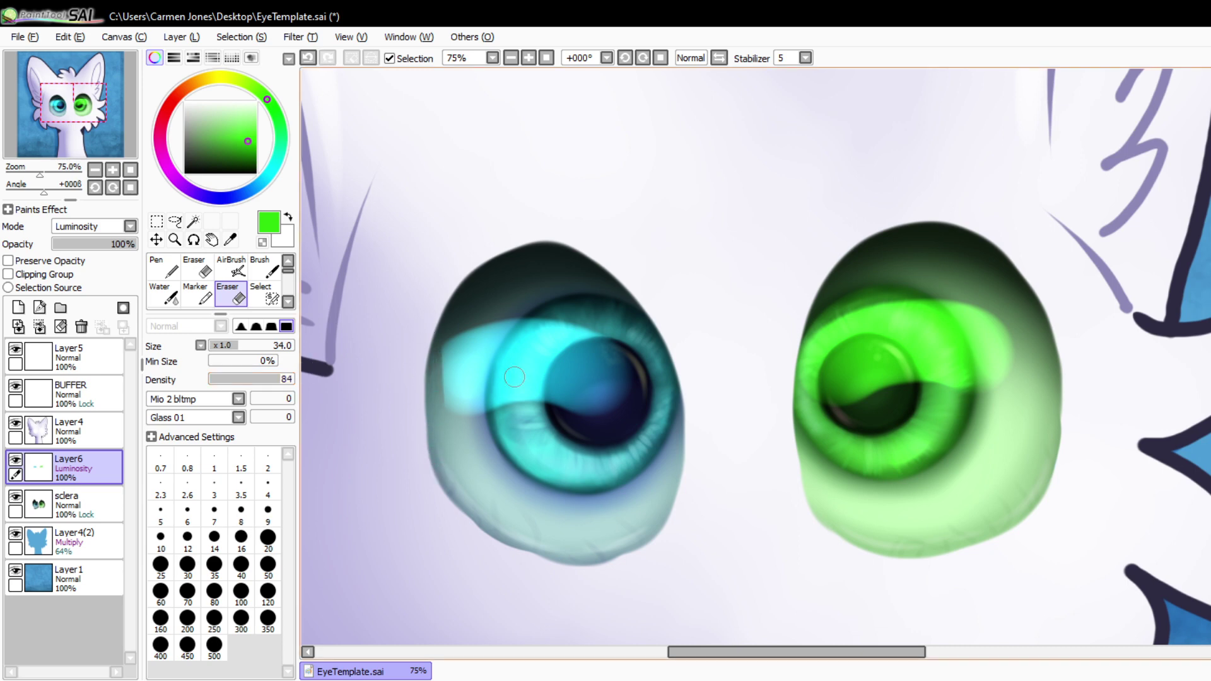
pyautogui.moveTo(621, 343); pyautogui.dragTo(621, 404)
pyautogui.moveTo(626, 314); pyautogui.dragTo(625, 416)
pyautogui.moveTo(807, 397); pyautogui.dragTo(808, 341)
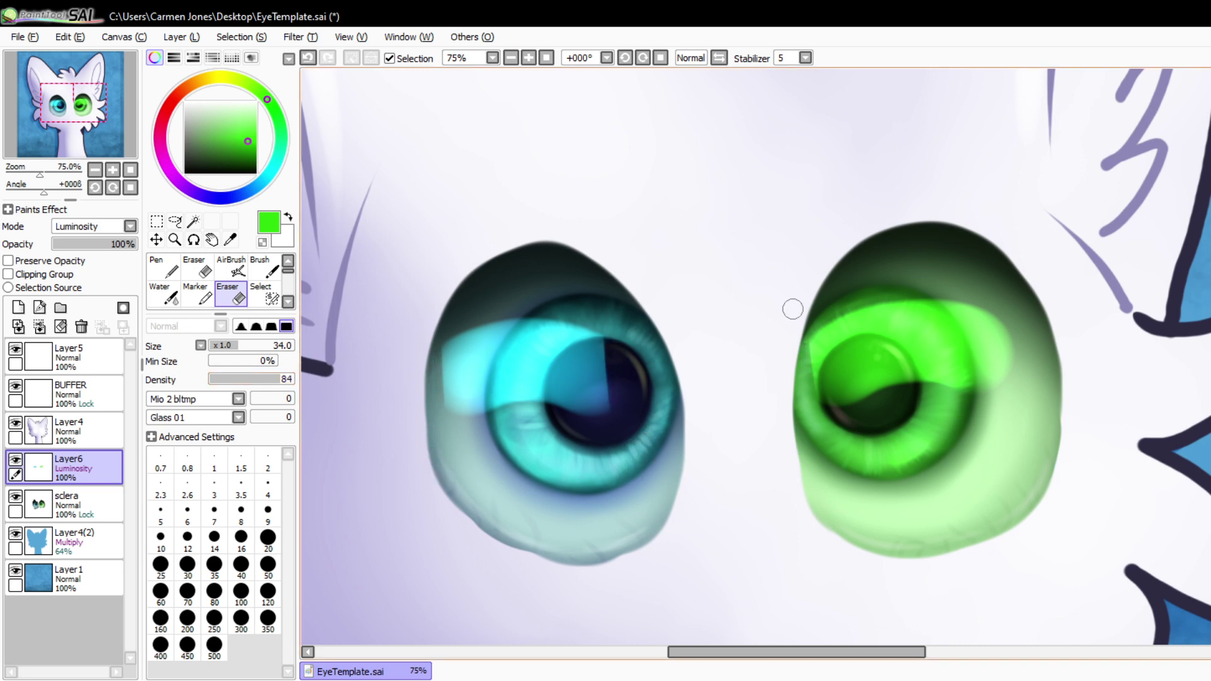
pyautogui.moveTo(979, 384)
pyautogui.mouseDown()
pyautogui.moveTo(1002, 352)
pyautogui.moveTo(1010, 434)
pyautogui.moveTo(1000, 278)
pyautogui.mouseUp()
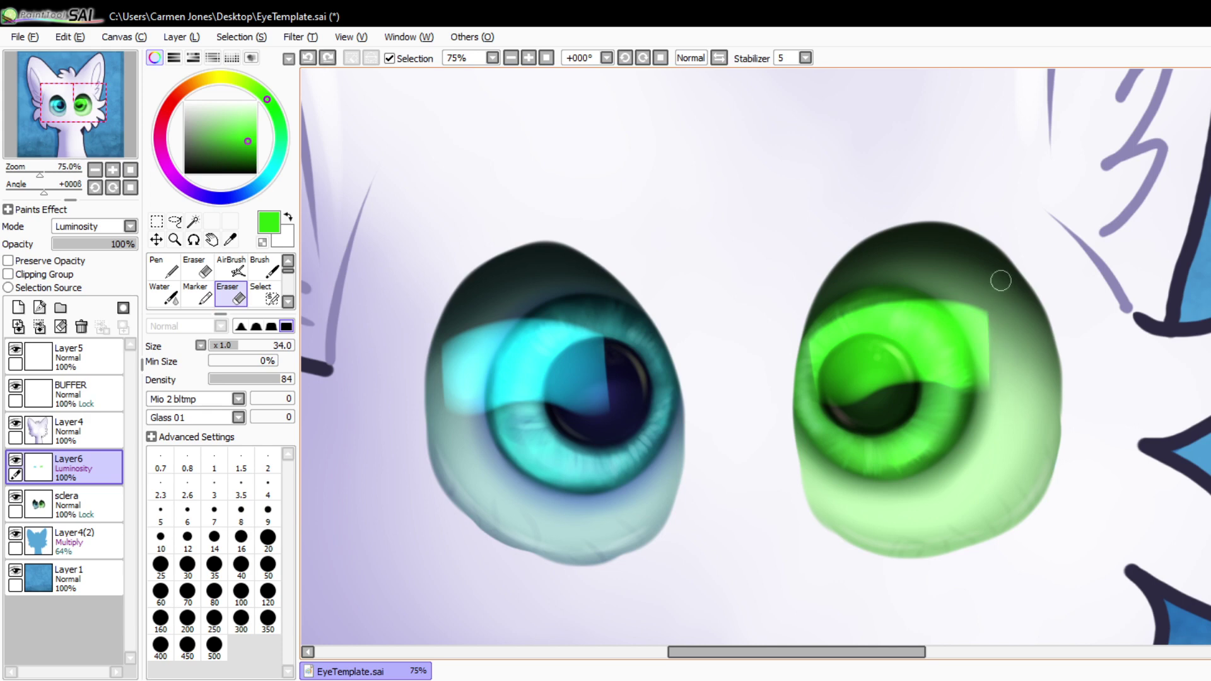
# - Fade out the lower parts of both reflections with the Eraser at size 100 and density 22
pyautogui.click(241, 592)
pyautogui.click(230, 378)
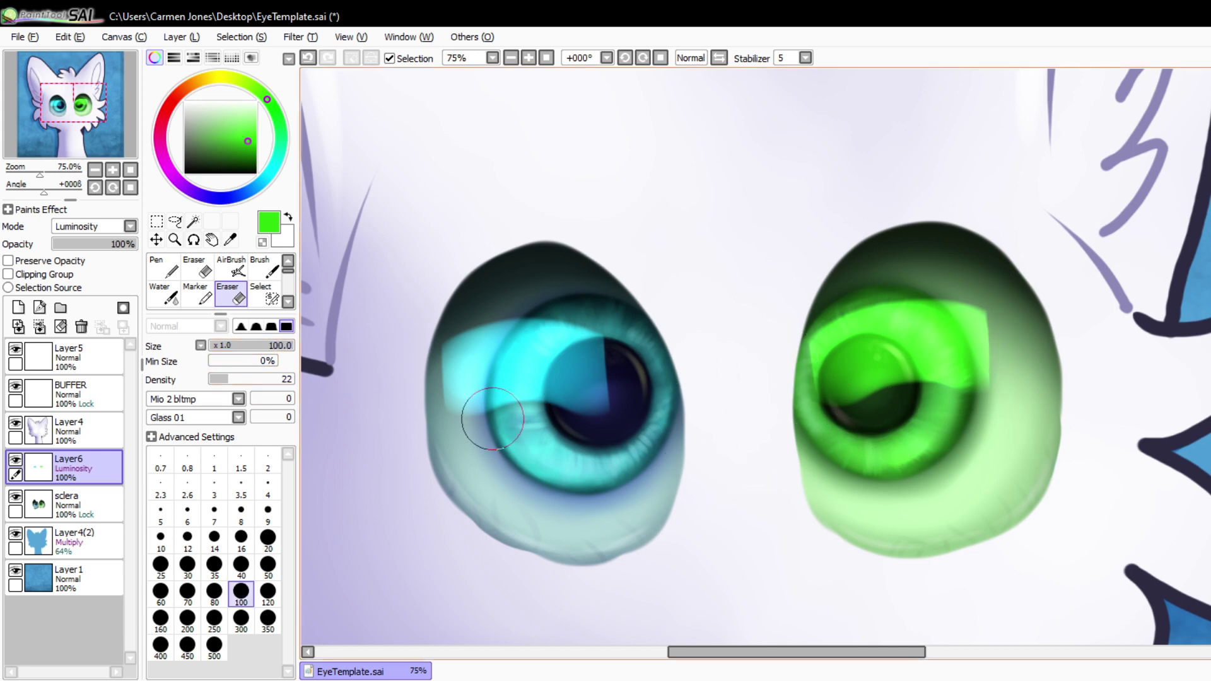
pyautogui.moveTo(561, 428)
pyautogui.mouseDown()
pyautogui.moveTo(459, 430)
pyautogui.moveTo(479, 409)
pyautogui.moveTo(580, 432)
pyautogui.moveTo(437, 431)
pyautogui.moveTo(599, 426)
pyautogui.moveTo(563, 391)
pyautogui.moveTo(521, 382)
pyautogui.moveTo(554, 414)
pyautogui.moveTo(580, 406)
pyautogui.mouseUp()
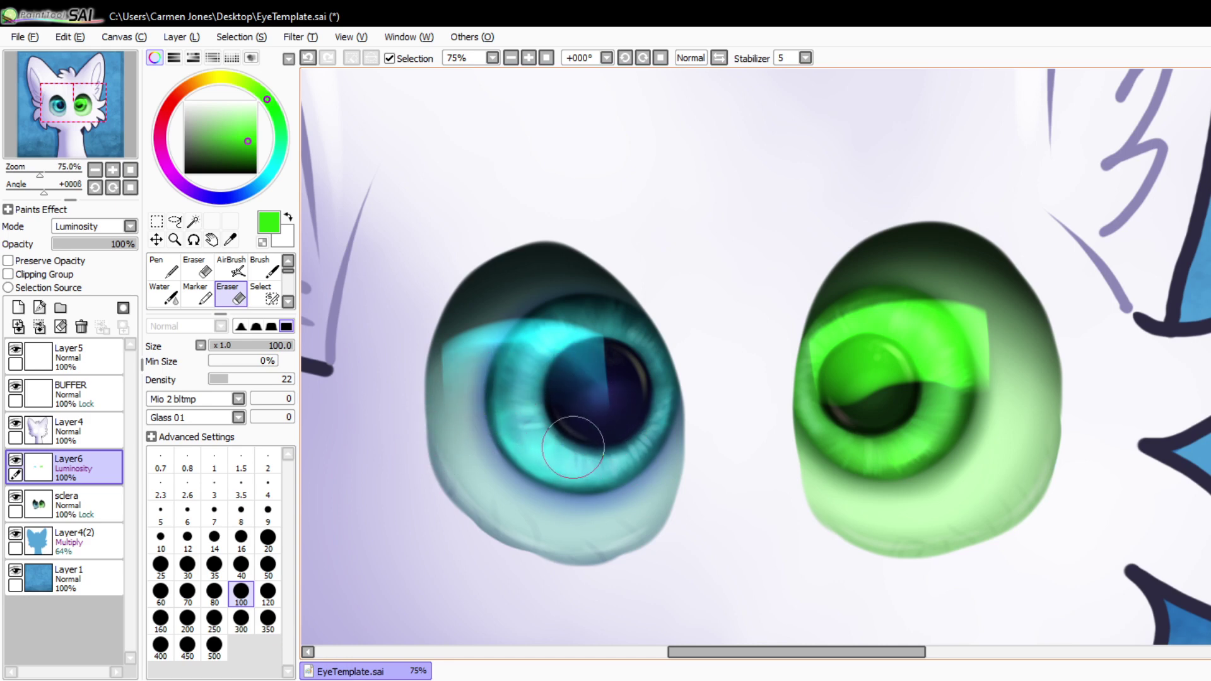
pyautogui.hotkey('ctrl', 'z')
pyautogui.moveTo(481, 399)
pyautogui.mouseDown()
pyautogui.moveTo(579, 474)
pyautogui.moveTo(543, 379)
pyautogui.moveTo(567, 441)
pyautogui.moveTo(617, 396)
pyautogui.moveTo(616, 441)
pyautogui.mouseUp()
pyautogui.moveTo(898, 411)
pyautogui.mouseDown()
pyautogui.moveTo(920, 439)
pyautogui.moveTo(945, 413)
pyautogui.moveTo(863, 407)
pyautogui.moveTo(865, 444)
pyautogui.moveTo(923, 473)
pyautogui.moveTo(966, 424)
pyautogui.moveTo(935, 362)
pyautogui.moveTo(846, 442)
pyautogui.moveTo(990, 434)
pyautogui.moveTo(843, 382)
pyautogui.moveTo(957, 437)
pyautogui.moveTo(825, 401)
pyautogui.moveTo(997, 460)
pyautogui.mouseUp()
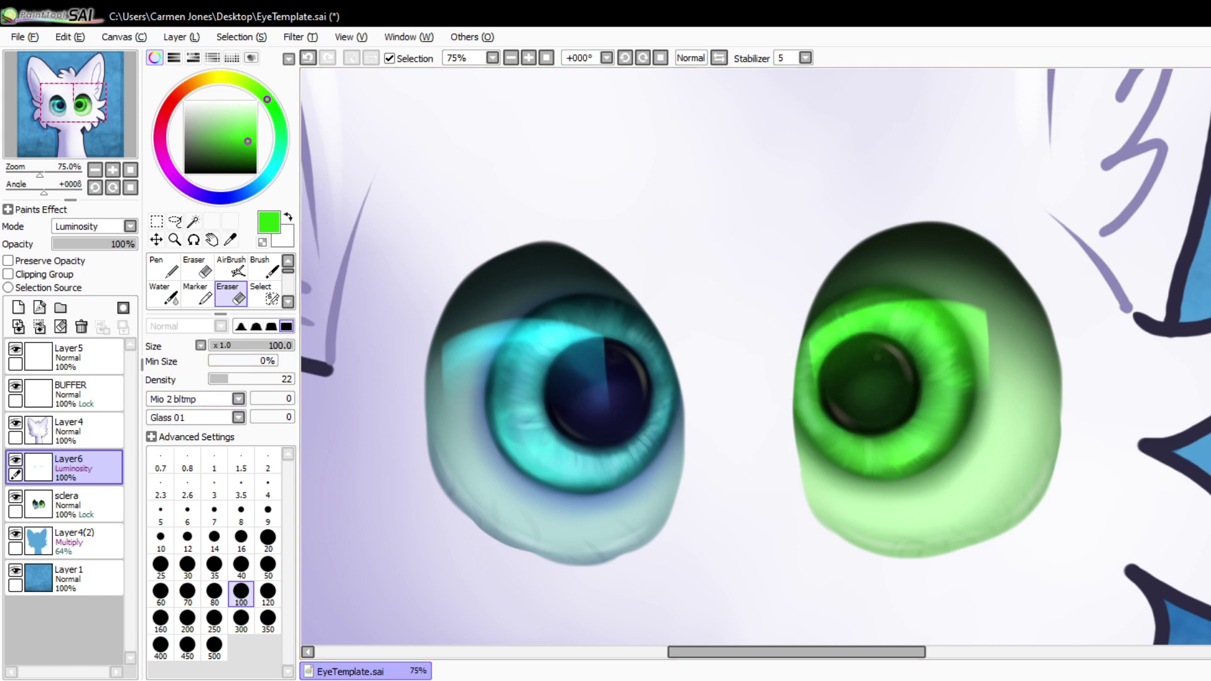
# - Cut jagged spikes into the lower edge of the teal reflection over the pupil with the size 21, density 59 Eraser
pyautogui.click(226, 345)
pyautogui.click(283, 378)
pyautogui.doubleClick(528, 58)
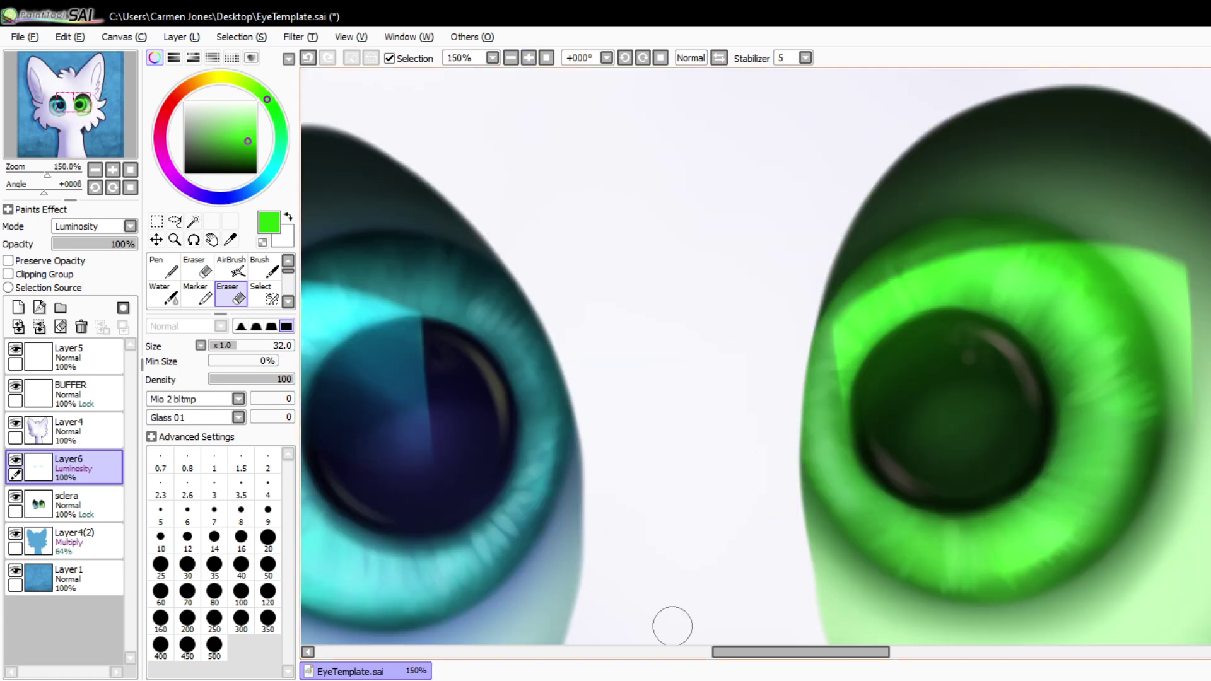
pyautogui.moveTo(721, 652); pyautogui.dragTo(677, 652)
pyautogui.press('[')
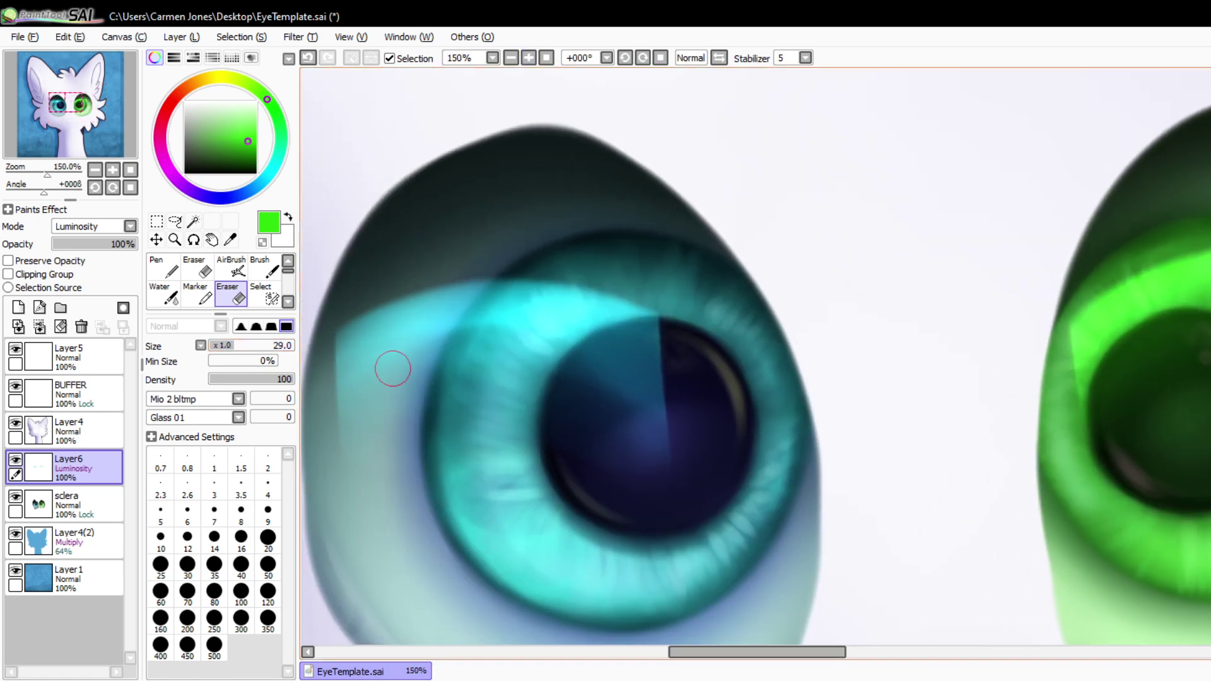
pyautogui.moveTo(541, 440); pyautogui.dragTo(539, 282)
pyautogui.hotkey('ctrl', 'z')
pyautogui.press('[')
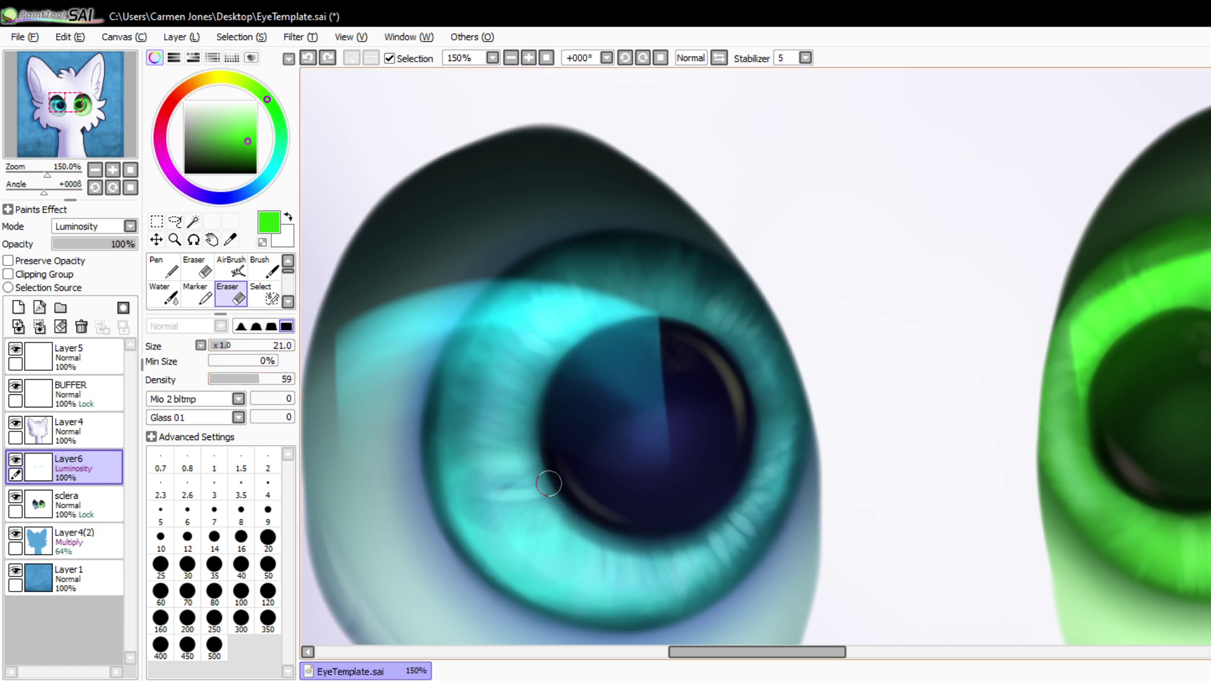
pyautogui.moveTo(555, 520)
pyautogui.mouseDown()
pyautogui.moveTo(551, 448)
pyautogui.moveTo(541, 518)
pyautogui.moveTo(574, 227)
pyautogui.mouseUp()
pyautogui.hotkey('ctrl', 'z')
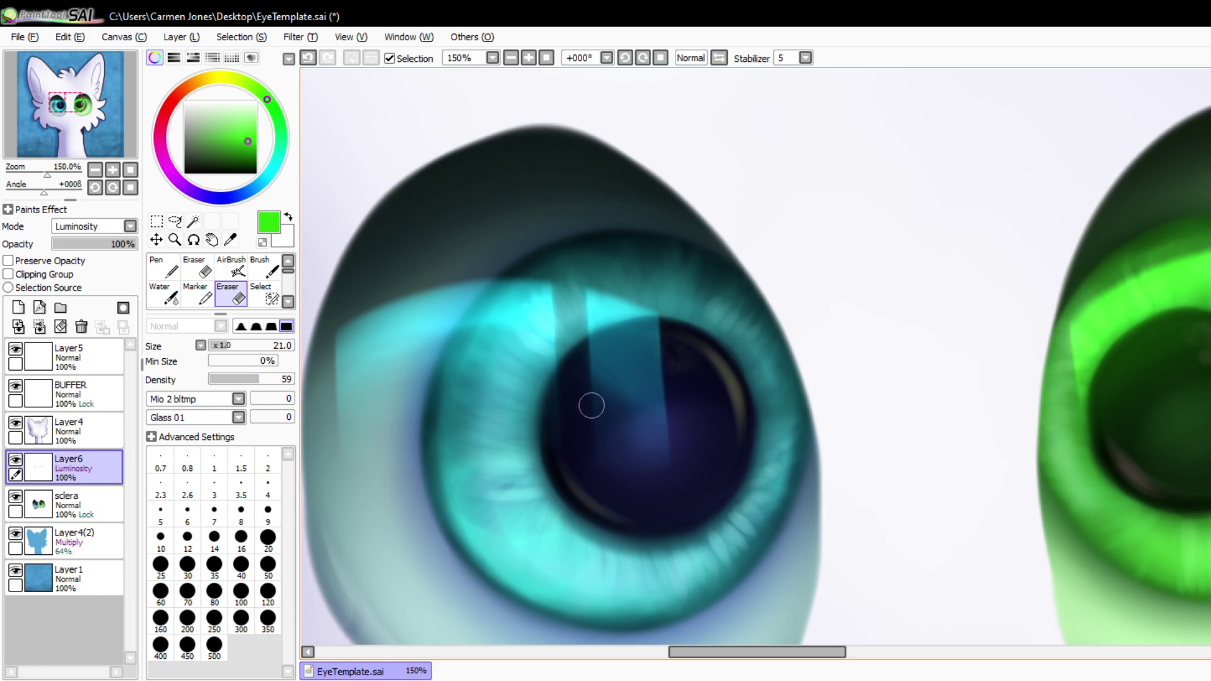
pyautogui.hotkey('ctrl', 'z')
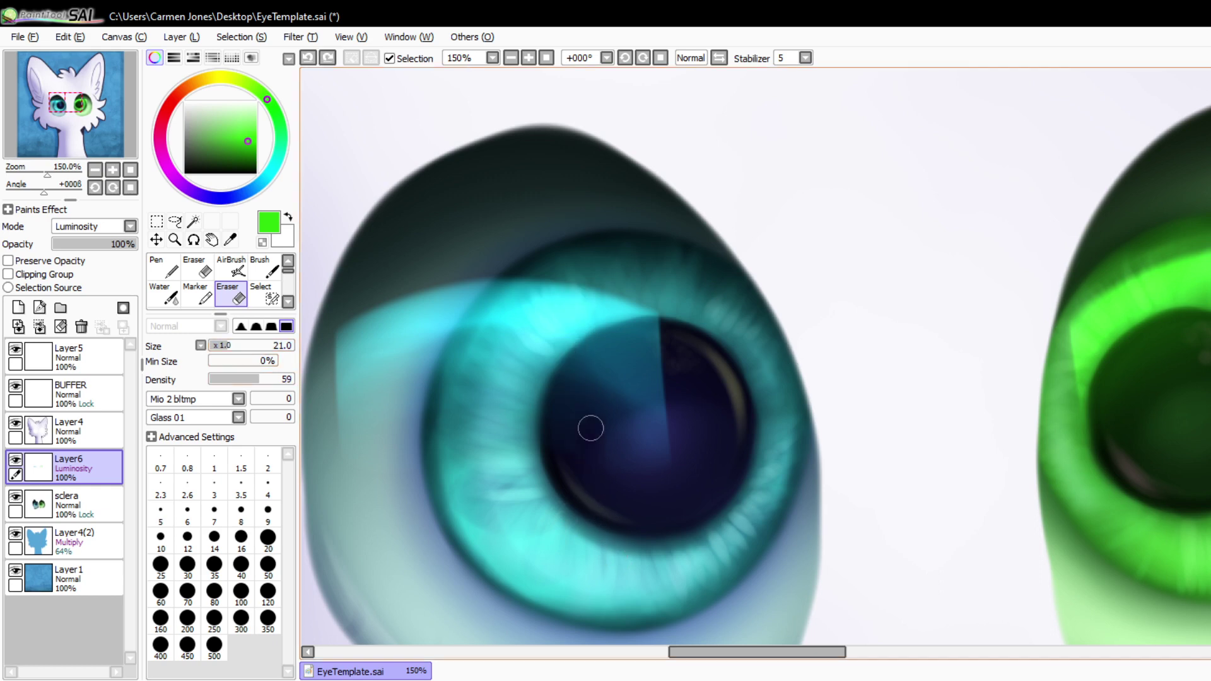
pyautogui.moveTo(590, 428)
pyautogui.mouseDown()
pyautogui.moveTo(581, 303)
pyautogui.moveTo(622, 523)
pyautogui.moveTo(610, 357)
pyautogui.moveTo(640, 487)
pyautogui.moveTo(640, 357)
pyautogui.moveTo(663, 416)
pyautogui.moveTo(668, 370)
pyautogui.mouseUp()
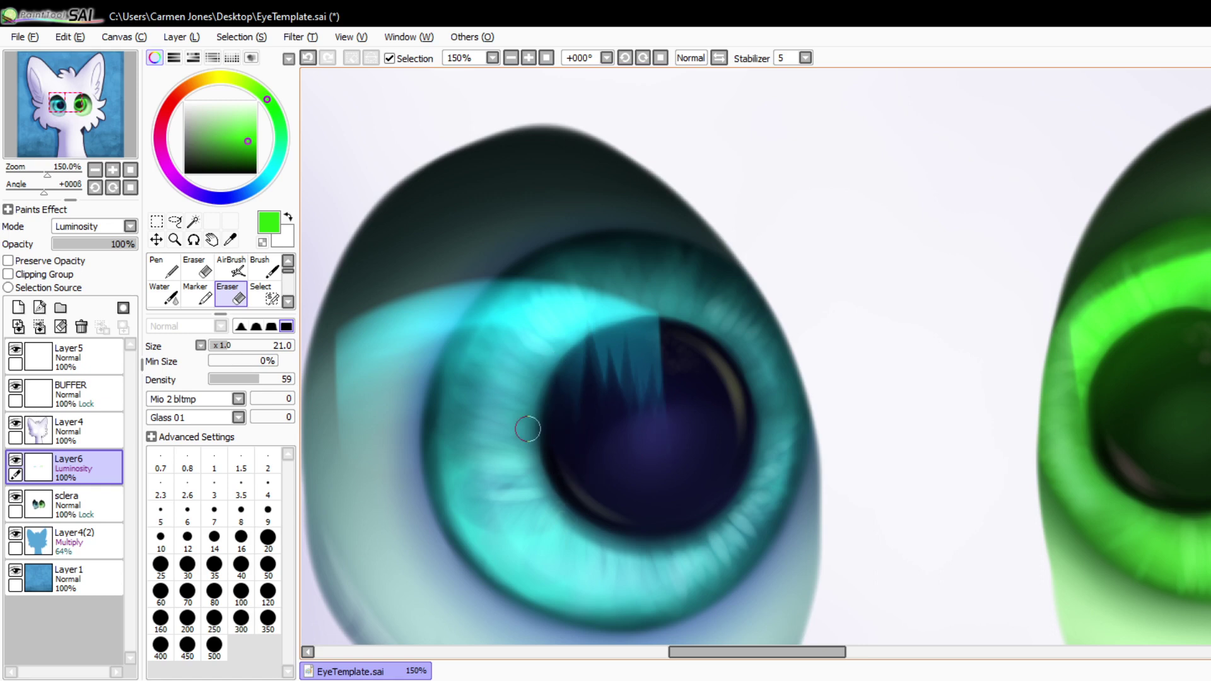
pyautogui.moveTo(709, 652); pyautogui.dragTo(670, 651)
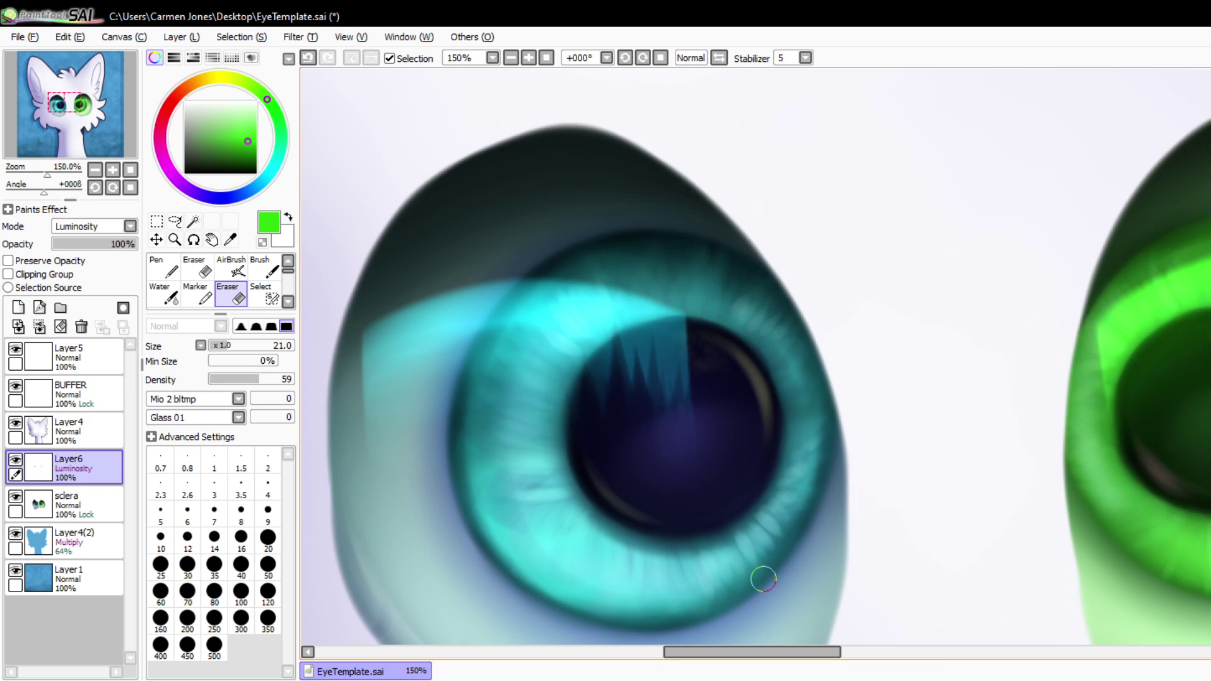
pyautogui.moveTo(751, 651); pyautogui.dragTo(772, 651)
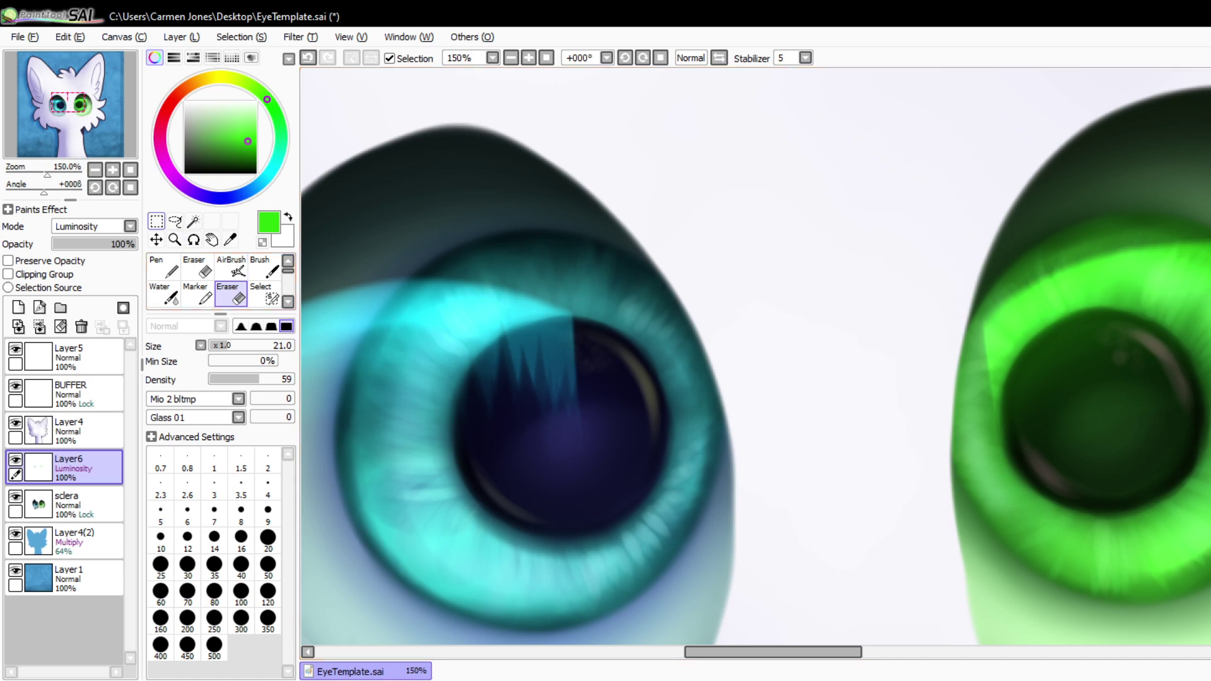
pyautogui.click(157, 221)
pyautogui.press('b')
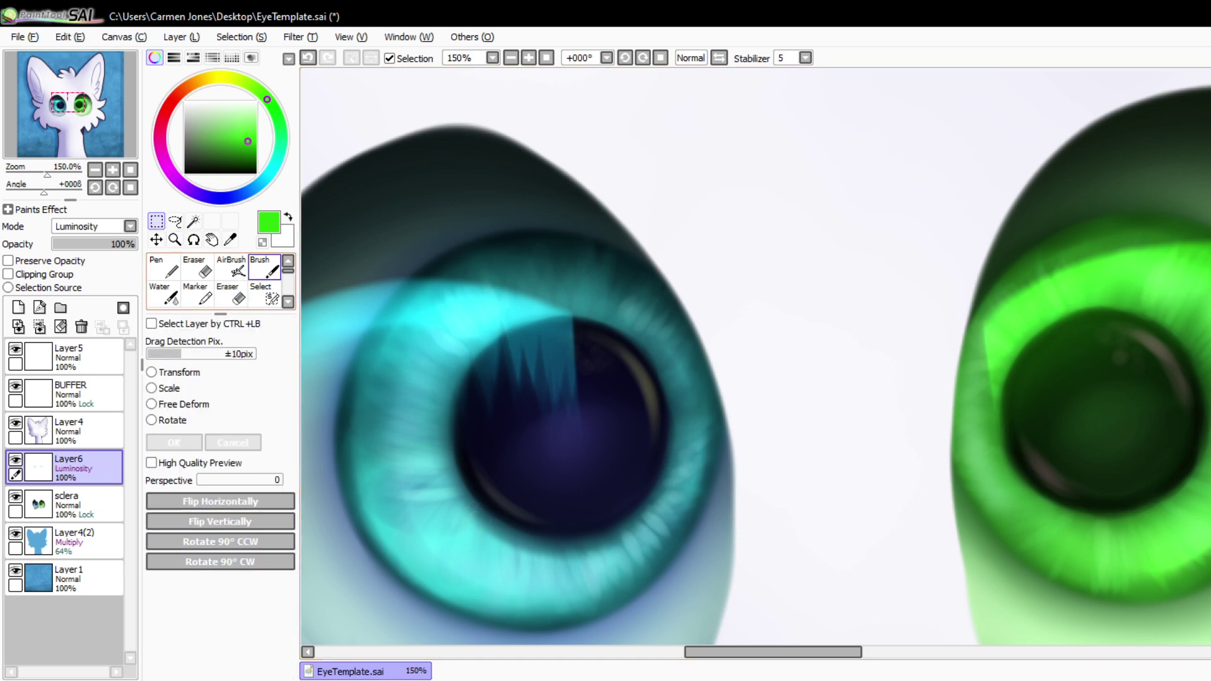
pyautogui.click(264, 268)
pyautogui.click(231, 295)
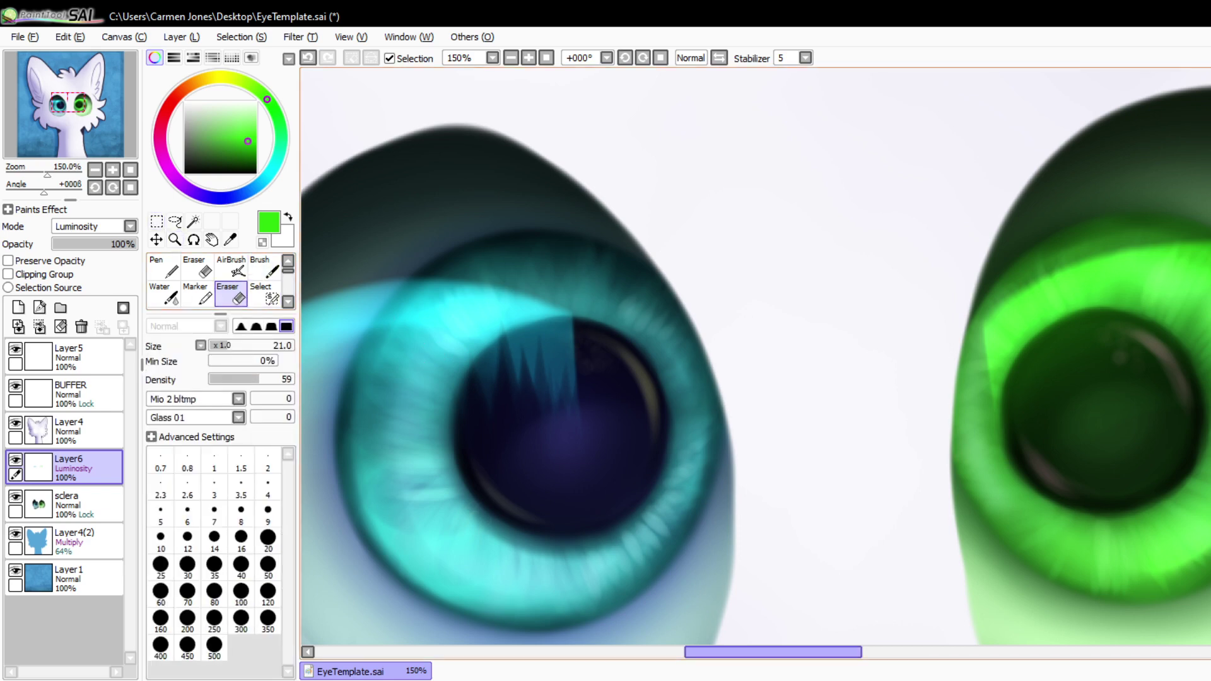
# - Erase jagged spikes into the lower edge of the green reflection on the outer side of the iris
pyautogui.moveTo(757, 652); pyautogui.dragTo(784, 652)
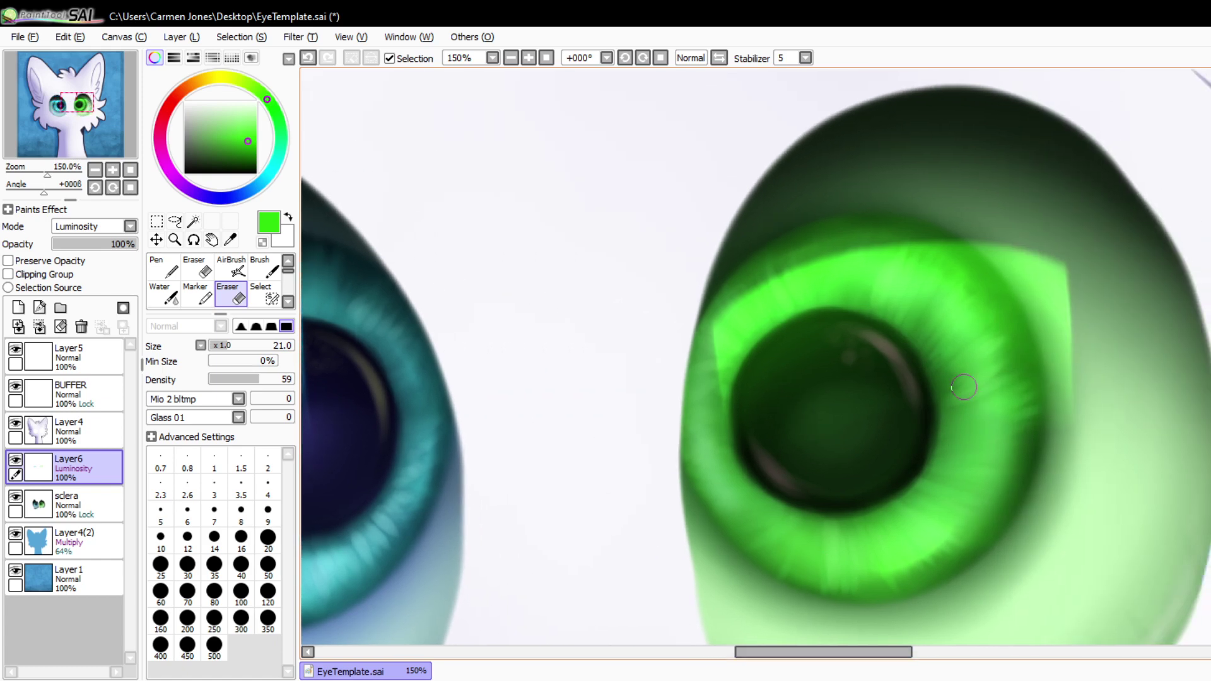
pyautogui.moveTo(964, 386); pyautogui.dragTo(966, 364)
pyautogui.moveTo(958, 441); pyautogui.dragTo(947, 312)
pyautogui.moveTo(992, 402); pyautogui.dragTo(1019, 280)
pyautogui.moveTo(1032, 404); pyautogui.dragTo(1034, 279)
pyautogui.hotkey('ctrl', 'z')
pyautogui.hotkey('ctrl', 'z')
pyautogui.hotkey('ctrl', 'z')
pyautogui.moveTo(994, 433); pyautogui.dragTo(994, 285)
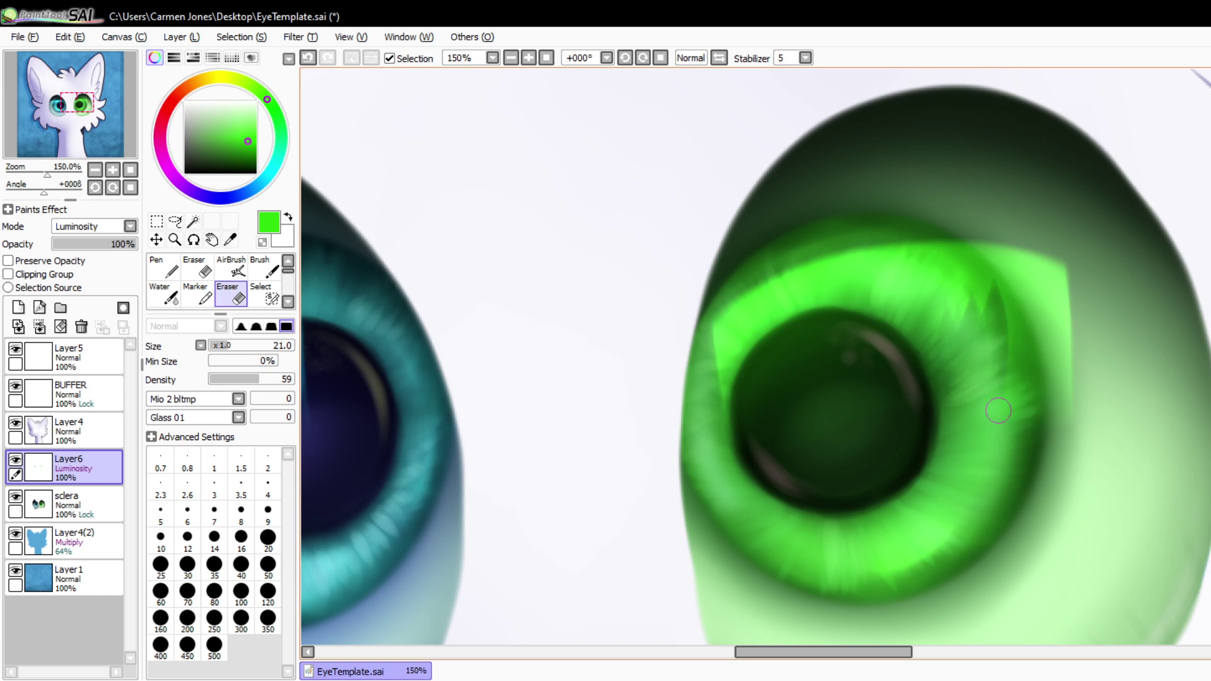
pyautogui.moveTo(997, 409); pyautogui.dragTo(1006, 325)
pyautogui.moveTo(1012, 401)
pyautogui.mouseDown()
pyautogui.moveTo(1006, 328)
pyautogui.moveTo(1039, 349)
pyautogui.mouseUp()
pyautogui.moveTo(1062, 410); pyautogui.dragTo(1050, 319)
pyautogui.moveTo(1068, 379); pyautogui.dragTo(1059, 309)
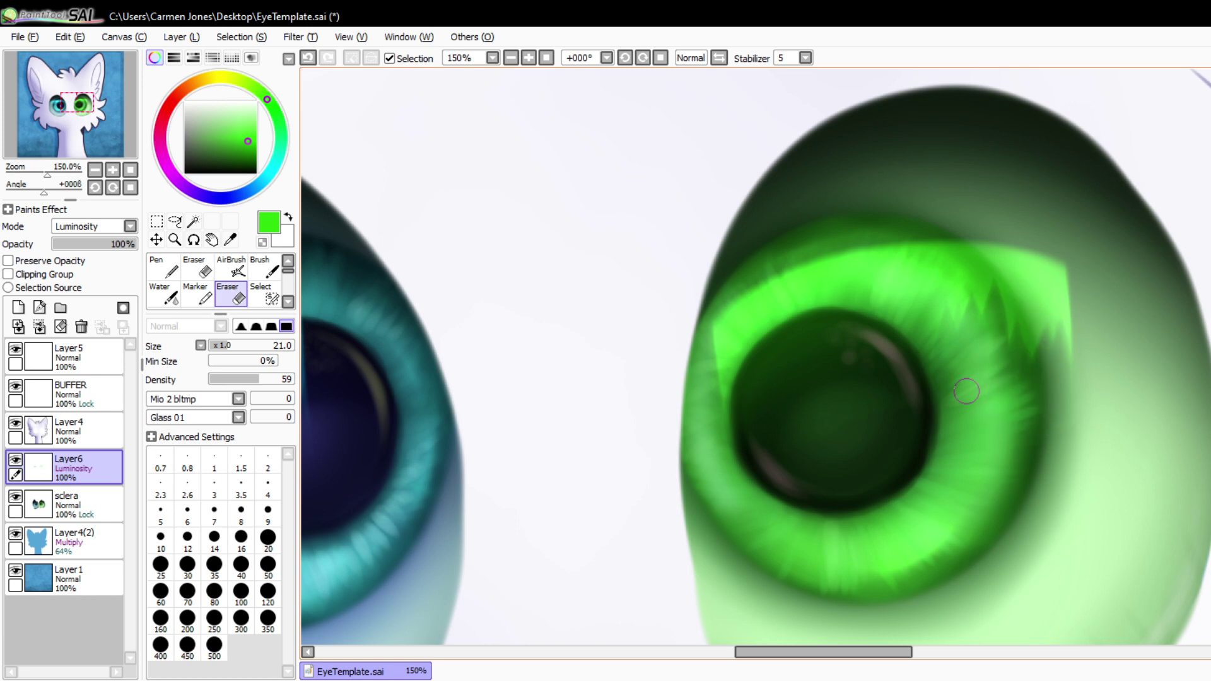
pyautogui.moveTo(1015, 362); pyautogui.dragTo(1018, 328)
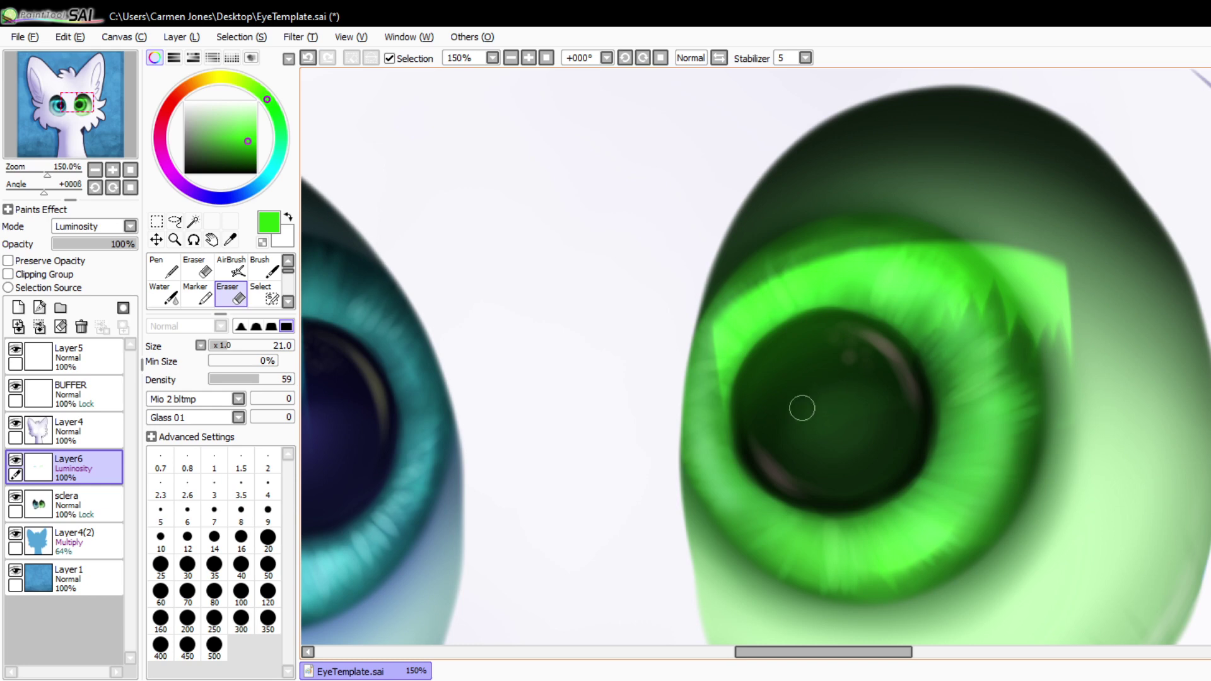
# - Erase a slanted gap through the inner side of the green reflection and the outer side of the teal one
pyautogui.moveTo(782, 378); pyautogui.dragTo(785, 277)
pyautogui.moveTo(813, 353)
pyautogui.mouseDown()
pyautogui.moveTo(810, 264)
pyautogui.moveTo(784, 417)
pyautogui.moveTo(750, 271)
pyautogui.mouseUp()
pyautogui.hotkey('ctrl', 'z')
pyautogui.hotkey('ctrl', 'z')
pyautogui.moveTo(770, 268); pyautogui.dragTo(787, 371)
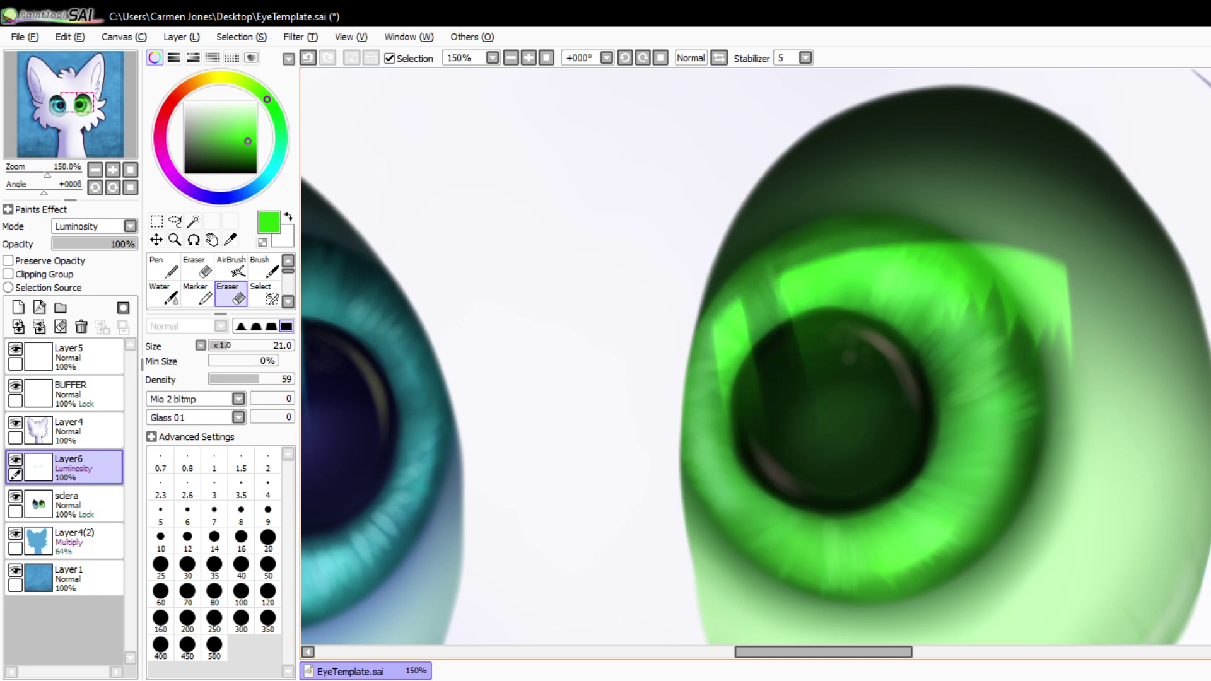
pyautogui.moveTo(819, 652); pyautogui.dragTo(742, 652)
pyautogui.moveTo(467, 463)
pyautogui.mouseDown()
pyautogui.moveTo(449, 346)
pyautogui.moveTo(413, 267)
pyautogui.mouseUp()
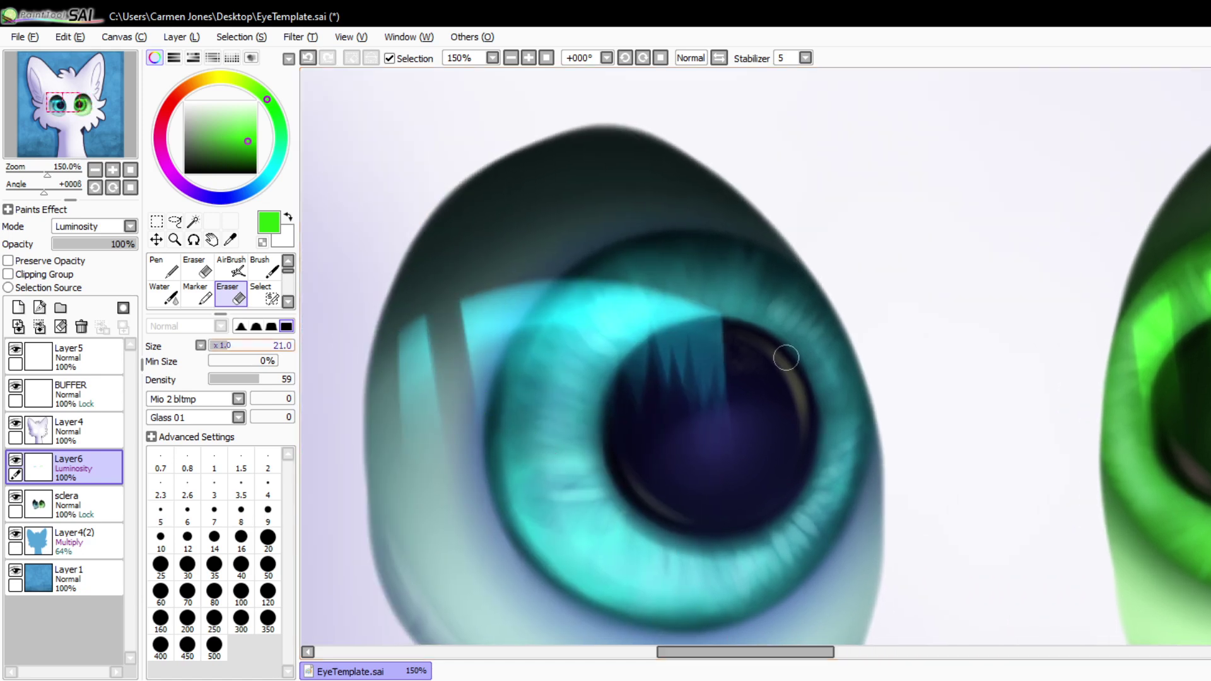
# - Fray the teal reflection's edges beside the gap and thin its outer sliver with the size 12, density 46 Eraser
pyautogui.moveTo(786, 358); pyautogui.dragTo(778, 357)
pyautogui.moveTo(459, 302); pyautogui.dragTo(501, 329)
pyautogui.moveTo(465, 315); pyautogui.dragTo(497, 337)
pyautogui.moveTo(465, 323)
pyautogui.mouseDown()
pyautogui.moveTo(490, 364)
pyautogui.moveTo(454, 327)
pyautogui.moveTo(505, 346)
pyautogui.mouseUp()
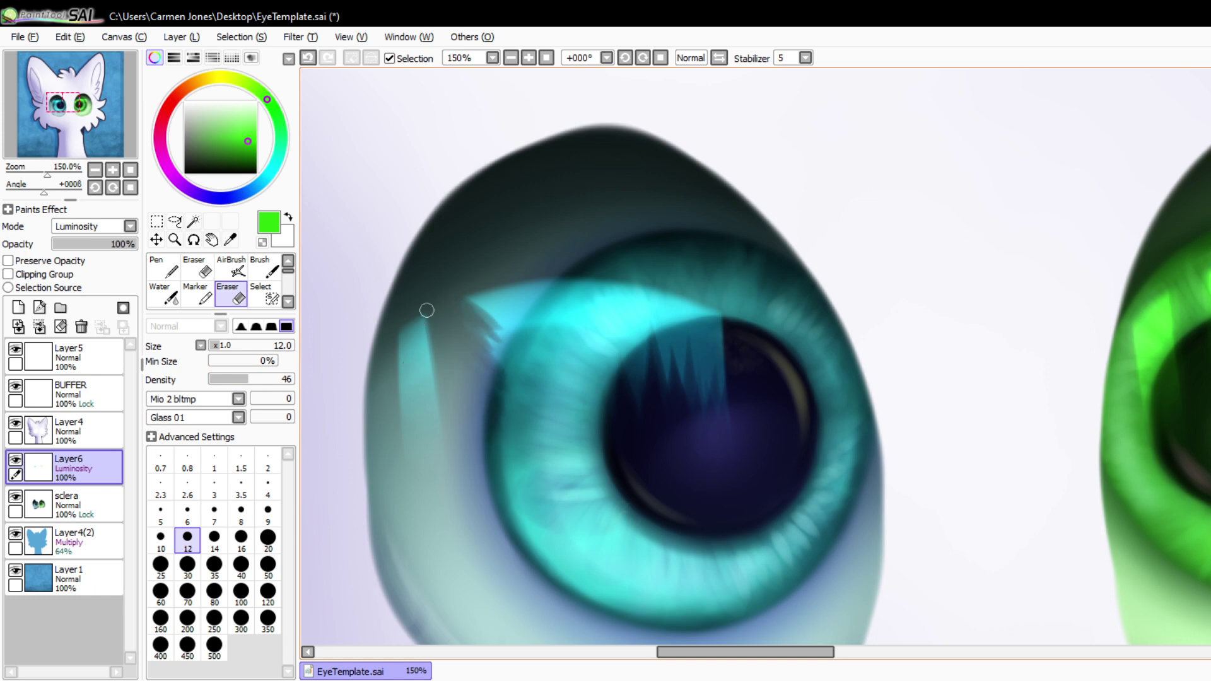
pyautogui.moveTo(426, 310); pyautogui.dragTo(423, 420)
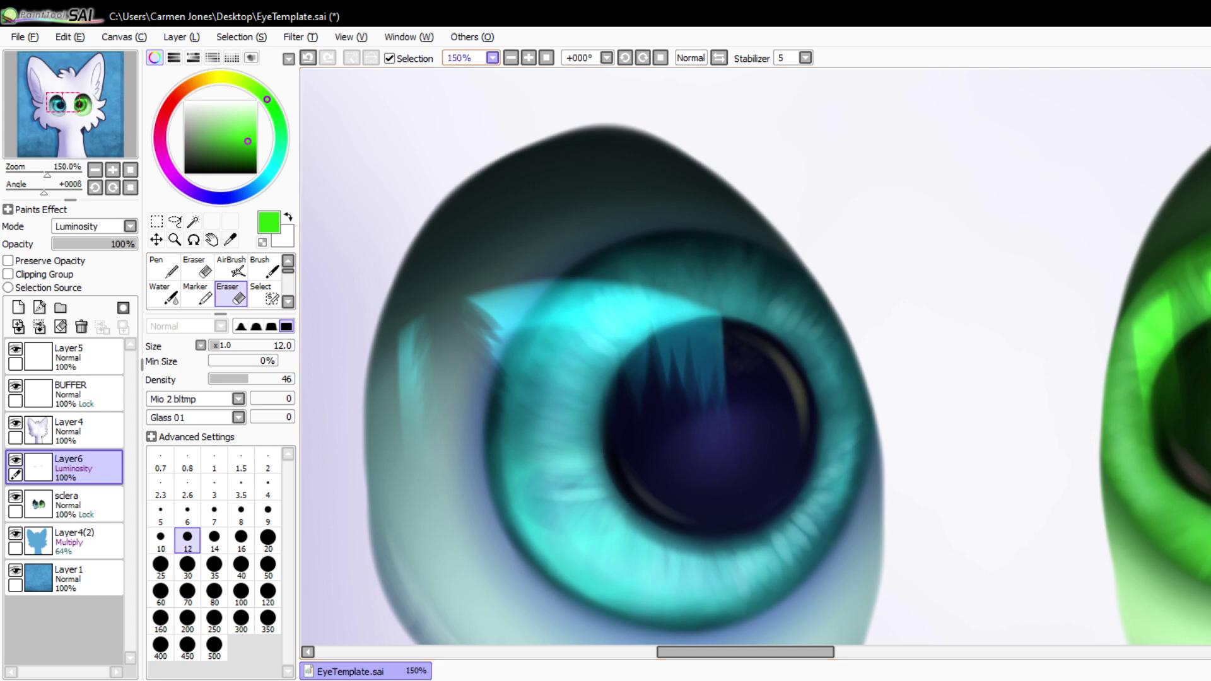
pyautogui.click(511, 58)
pyautogui.click(511, 58)
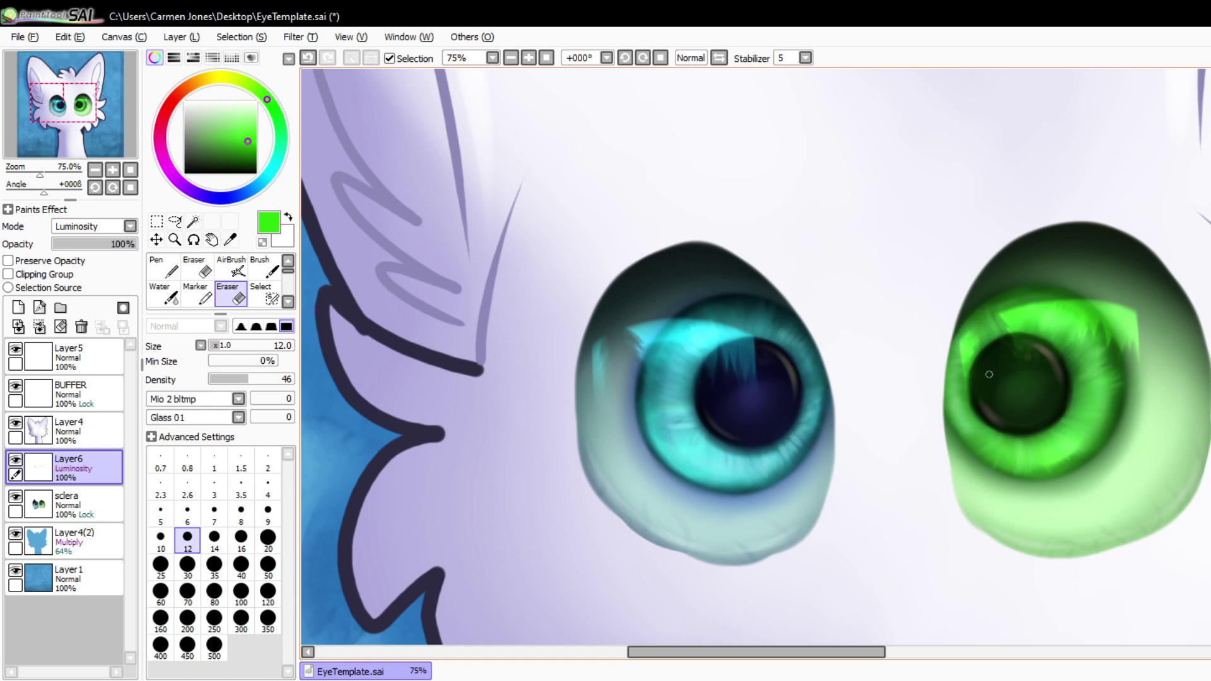
# - Trim the green reflection's edge over the pupil's upper outer area with the size 12, density 46 Eraser
pyautogui.moveTo(981, 341)
pyautogui.mouseDown()
pyautogui.moveTo(966, 360)
pyautogui.moveTo(970, 348)
pyautogui.mouseUp()
# - Dot tiny light teal specks over the teal reflection with the size 2.9 Brush, lowering its density to 26
pyautogui.click(276, 161)
pyautogui.click(247, 127)
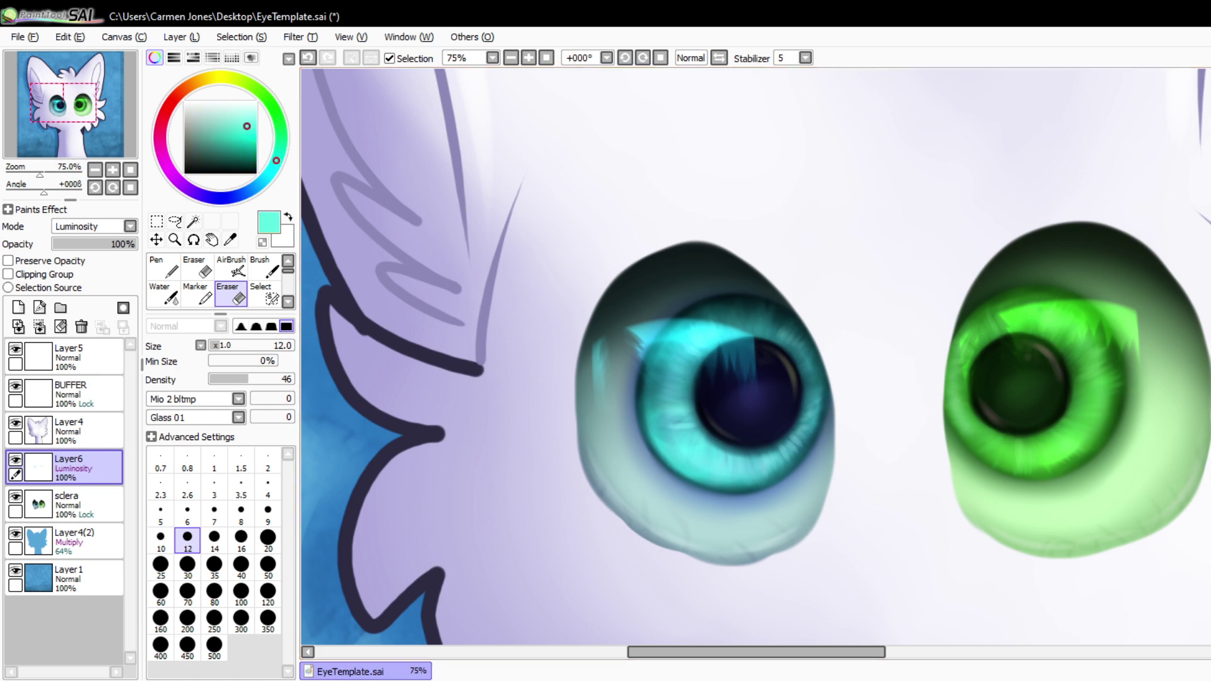
pyautogui.click(529, 58)
pyautogui.click(528, 58)
pyautogui.click(529, 58)
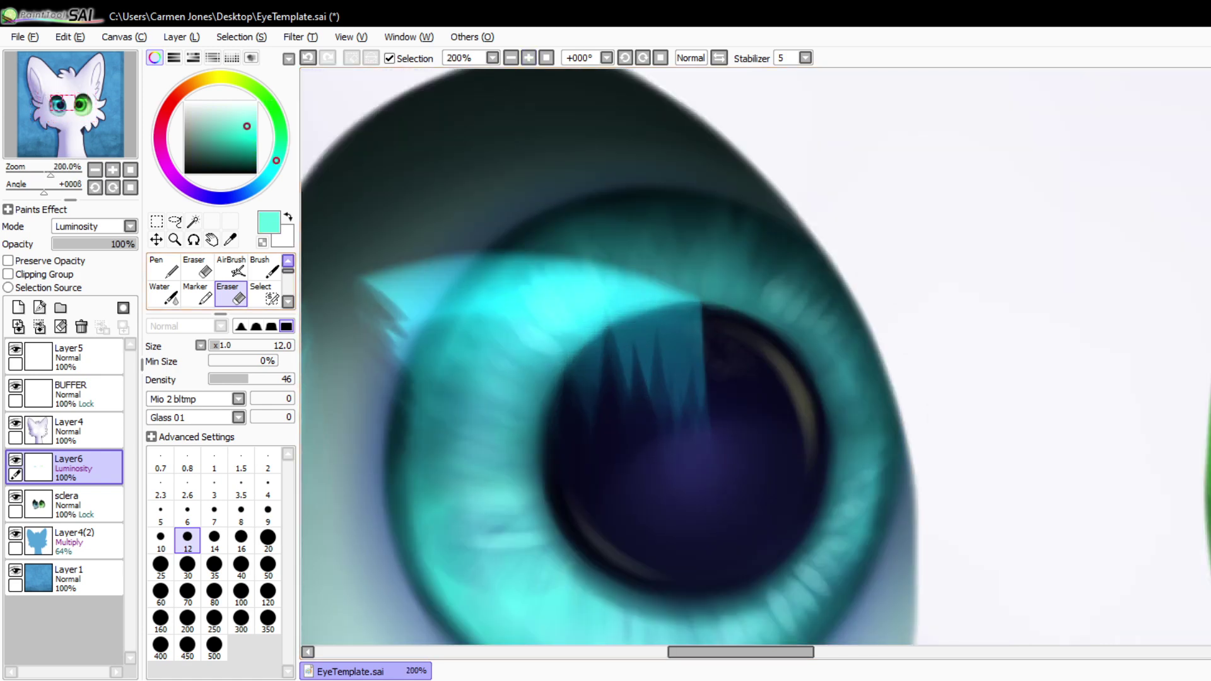
pyautogui.click(264, 268)
pyautogui.click(286, 326)
pyautogui.click(234, 345)
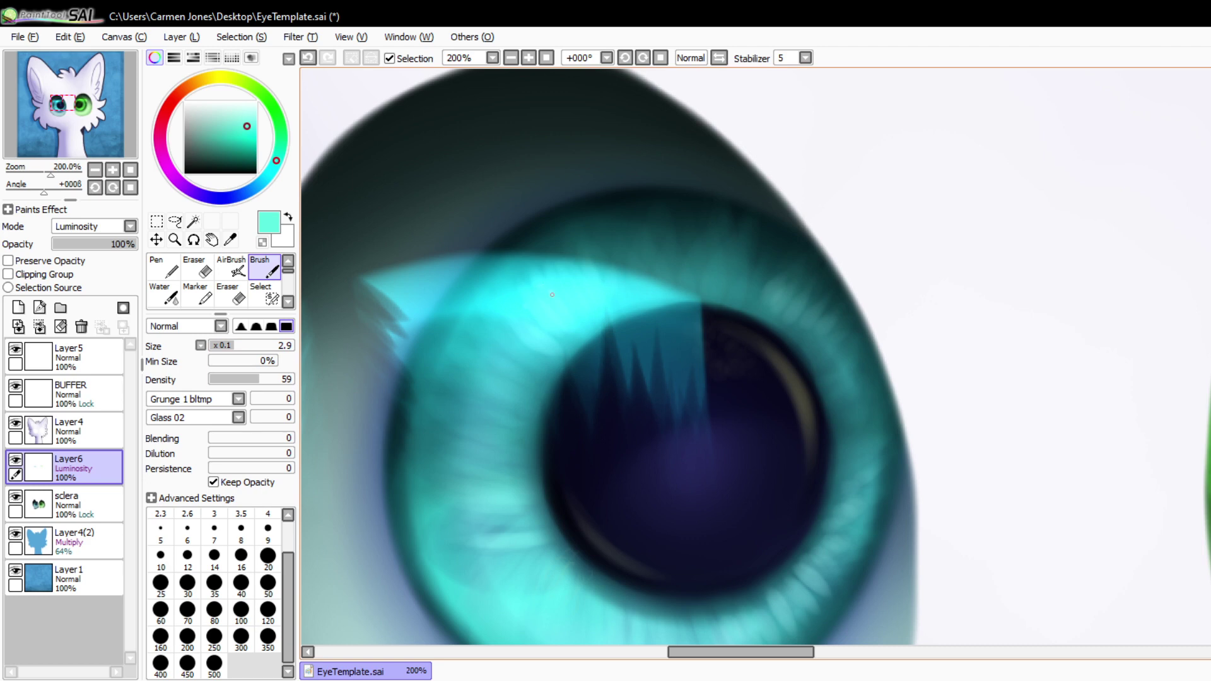
pyautogui.click(651, 340)
pyautogui.click(230, 379)
pyautogui.click(634, 355)
pyautogui.click(637, 335)
# - Dot tiny specks over the green reflection in a light green sampled from the eye
pyautogui.moveTo(741, 651); pyautogui.dragTo(863, 652)
pyautogui.keyDown('alt'); pyautogui.click(771, 266); pyautogui.keyUp('alt')
pyautogui.click(880, 290)
pyautogui.click(887, 299)
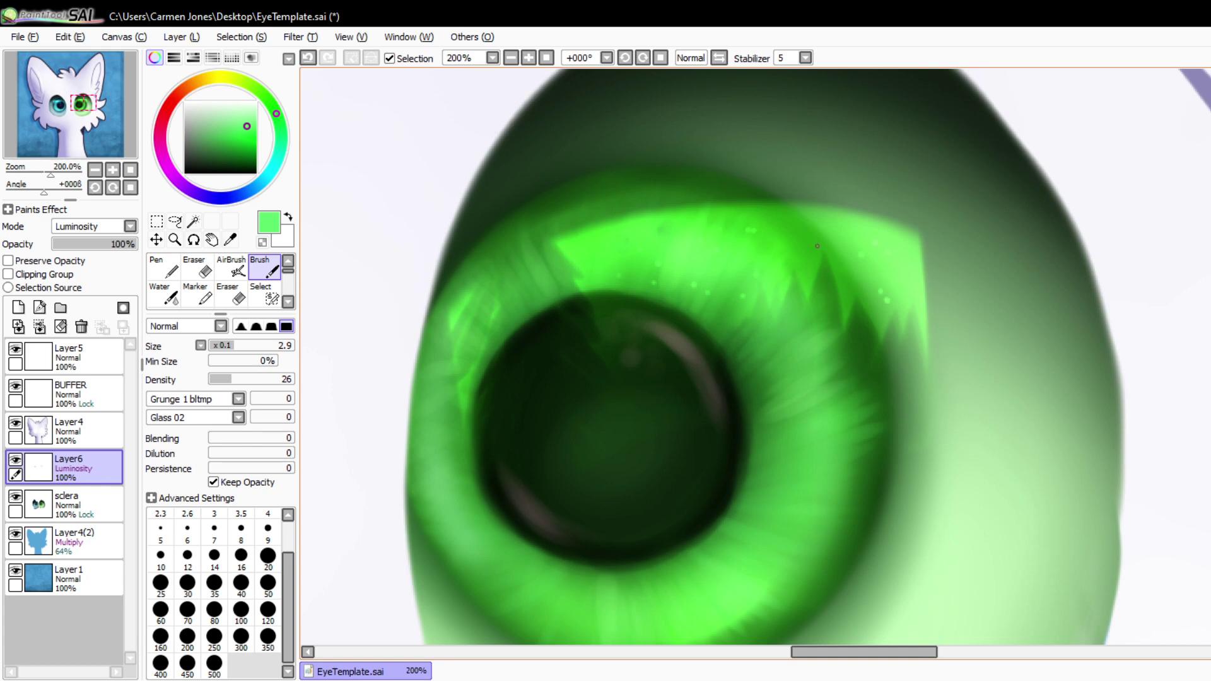
pyautogui.click(219, 379)
pyautogui.moveTo(558, 238); pyautogui.dragTo(844, 214)
pyautogui.hotkey('ctrl', 'z')
pyautogui.hotkey('ctrl', 'y')
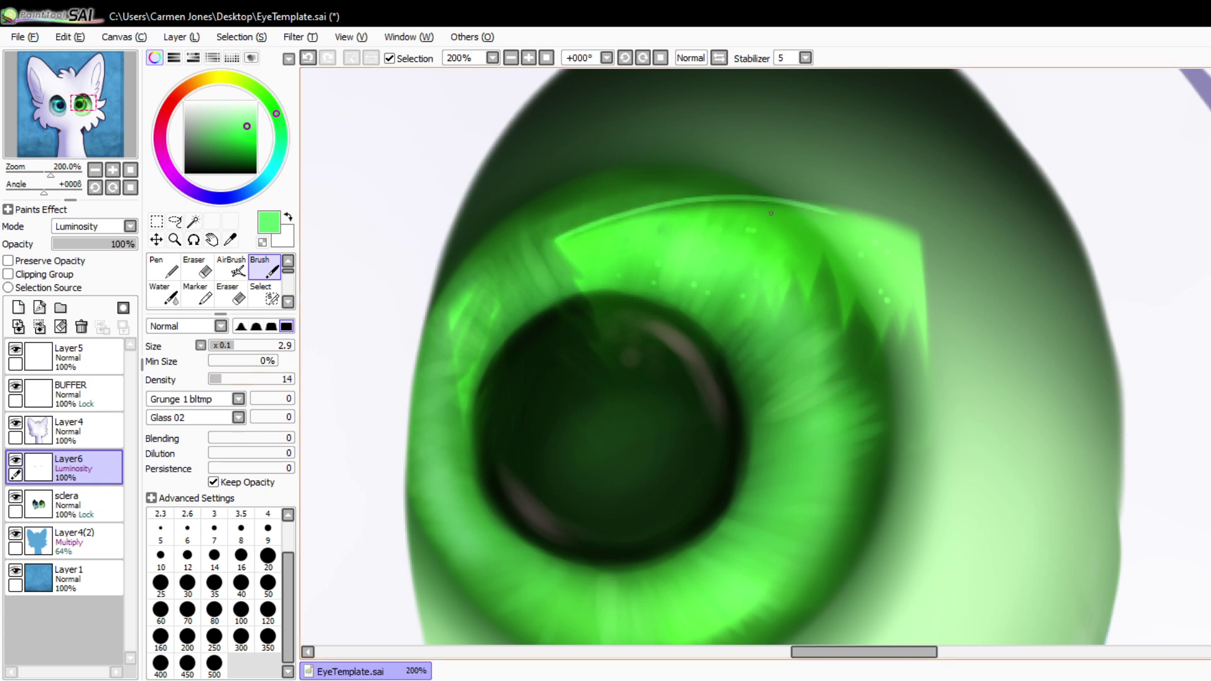
pyautogui.hotkey('ctrl', 'z')
# - Paint a faint light green rim along the green reflection's upper edge and side sliver with a size 5, density 6 Brush
pyautogui.click(213, 379)
pyautogui.click(161, 533)
pyautogui.click(271, 326)
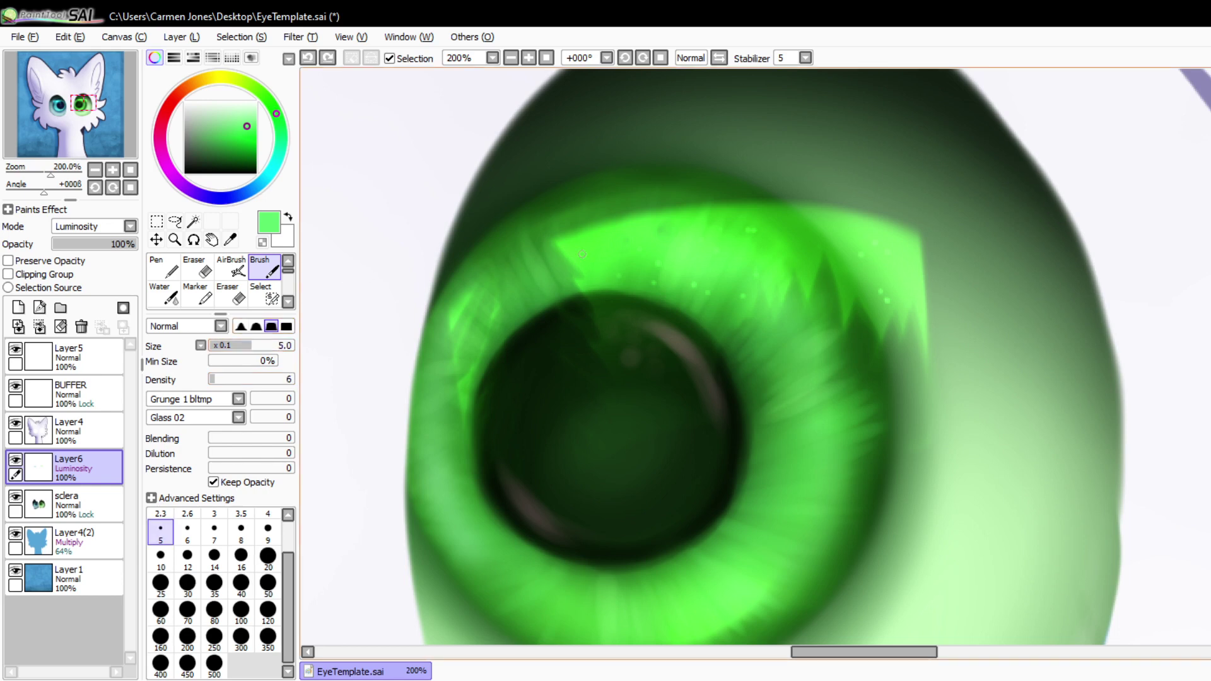
pyautogui.moveTo(555, 244); pyautogui.dragTo(824, 213)
pyautogui.hotkey('ctrl', 'z')
pyautogui.moveTo(555, 244); pyautogui.dragTo(854, 220)
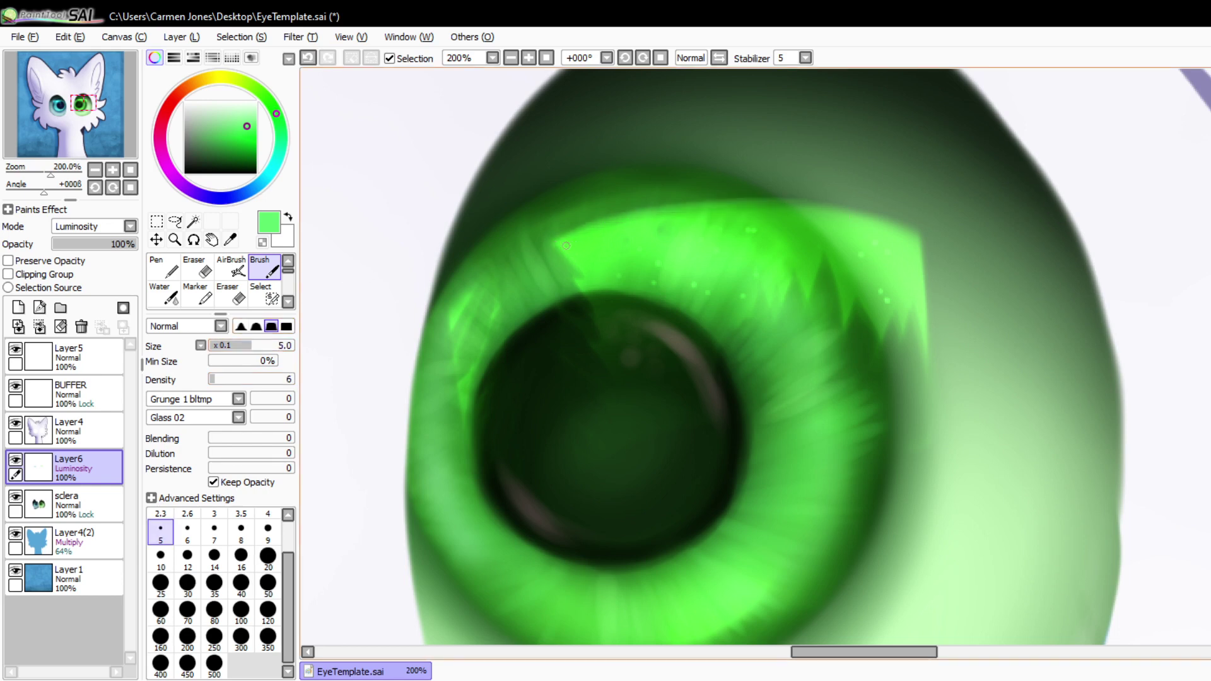
pyautogui.moveTo(563, 241)
pyautogui.mouseDown()
pyautogui.moveTo(793, 210)
pyautogui.moveTo(787, 201)
pyautogui.mouseUp()
pyautogui.moveTo(652, 210)
pyautogui.mouseDown()
pyautogui.moveTo(833, 215)
pyautogui.moveTo(709, 204)
pyautogui.mouseUp()
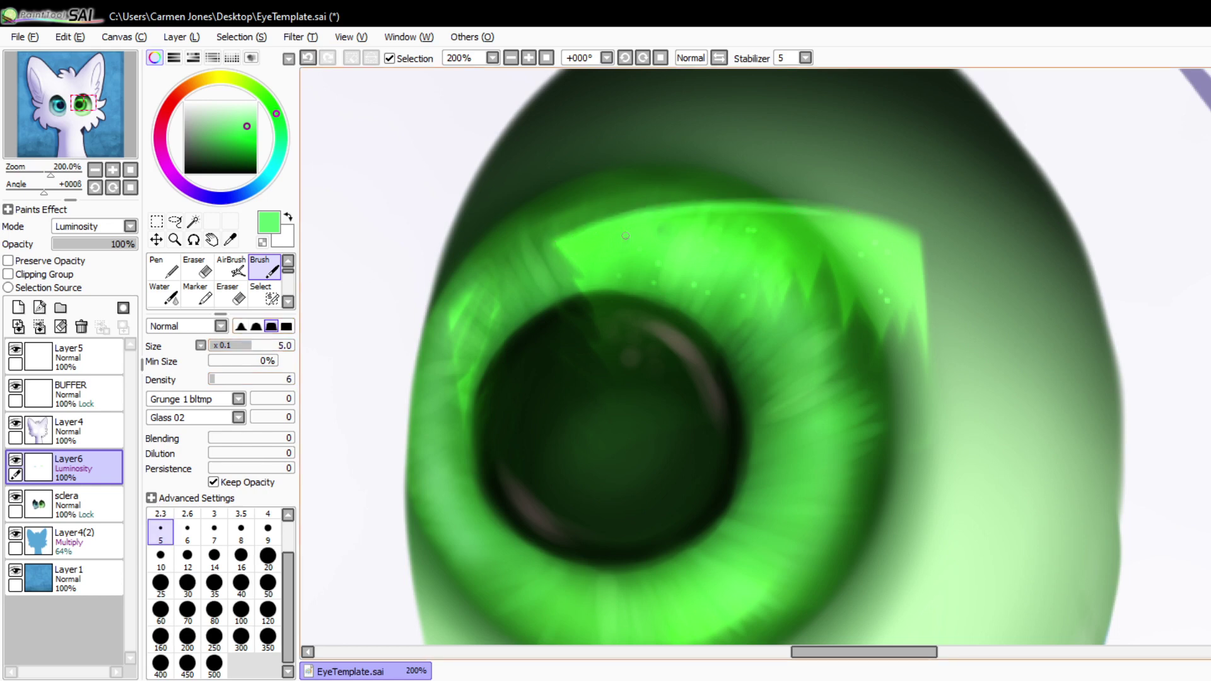
pyautogui.moveTo(449, 315); pyautogui.dragTo(469, 290)
# - Paint a faint light teal rim along the upper edge of the teal eye's main reflection
pyautogui.moveTo(831, 652); pyautogui.dragTo(688, 652)
pyautogui.click(273, 167)
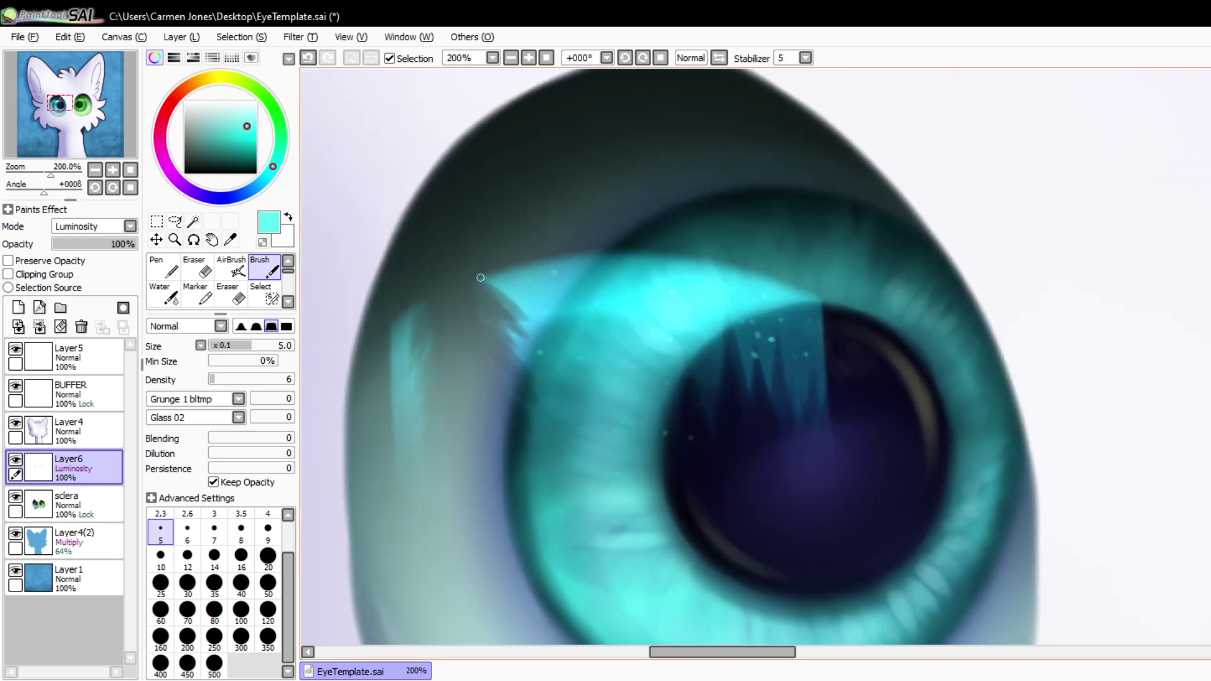
pyautogui.moveTo(481, 276); pyautogui.dragTo(613, 269)
pyautogui.moveTo(514, 267); pyautogui.dragTo(678, 262)
pyautogui.moveTo(578, 255)
pyautogui.mouseDown()
pyautogui.moveTo(685, 261)
pyautogui.moveTo(756, 282)
pyautogui.mouseUp()
pyautogui.moveTo(636, 260)
pyautogui.mouseDown()
pyautogui.moveTo(768, 283)
pyautogui.moveTo(762, 290)
pyautogui.mouseUp()
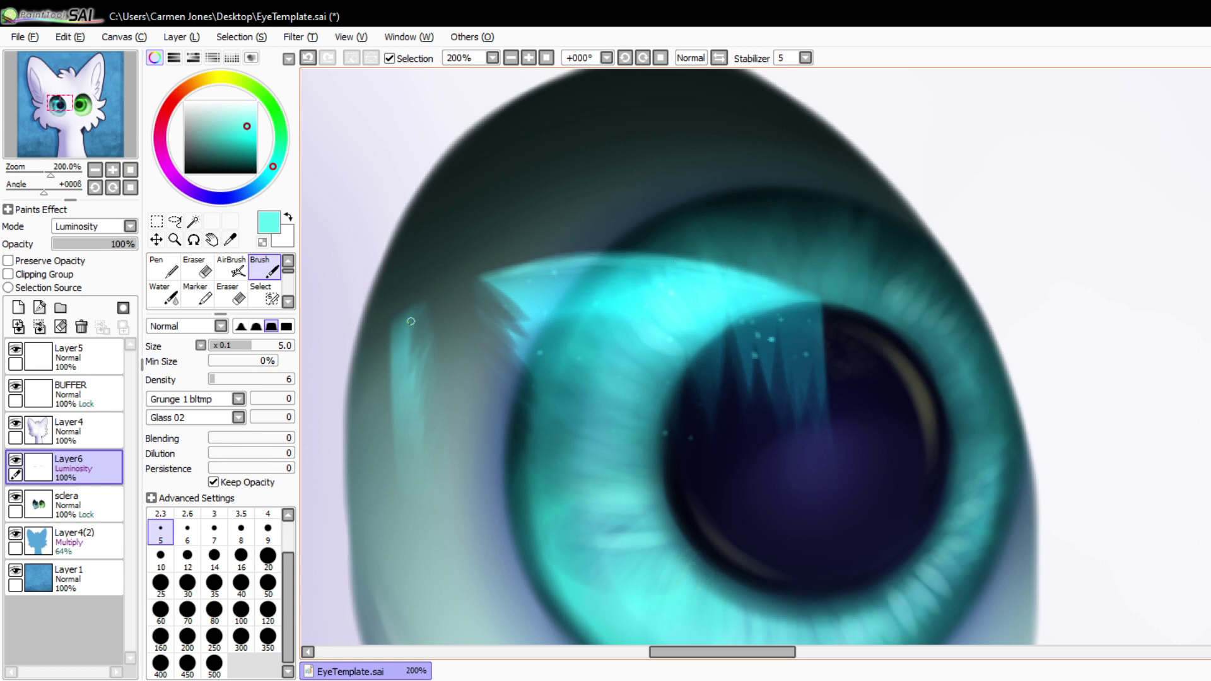
# - Examine the reflections on both eyes up close and at full-drawing scale
pyautogui.click(511, 57)
pyautogui.click(510, 57)
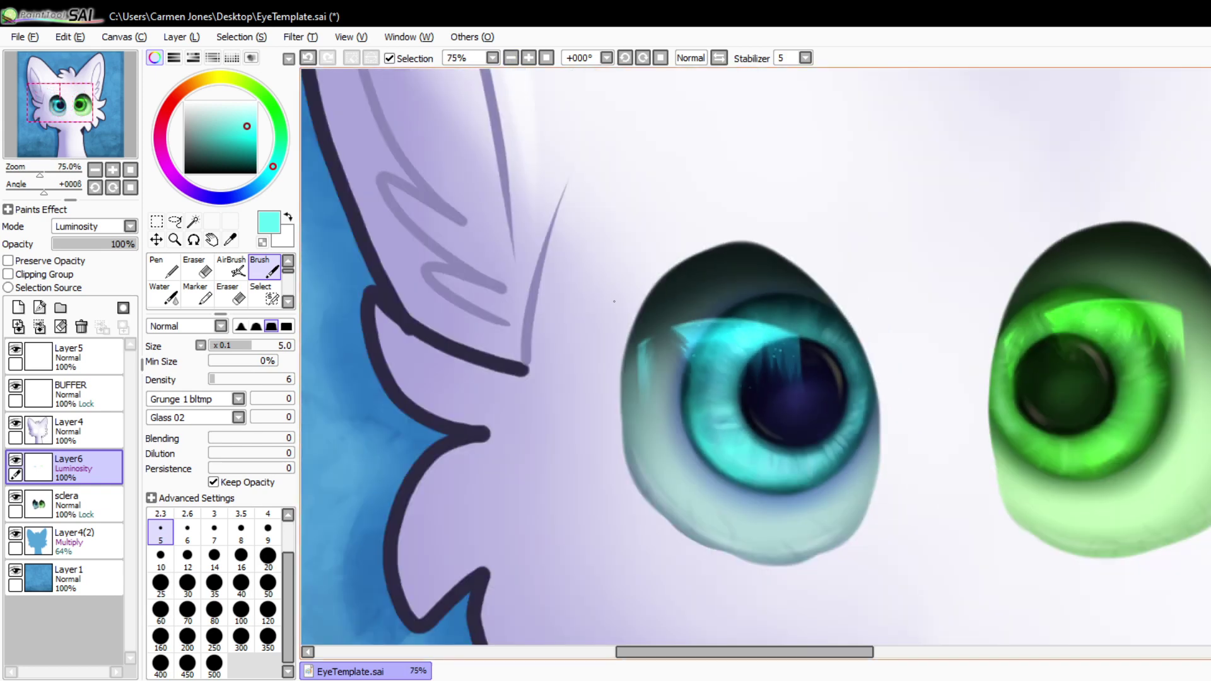
pyautogui.moveTo(757, 652); pyautogui.dragTo(805, 652)
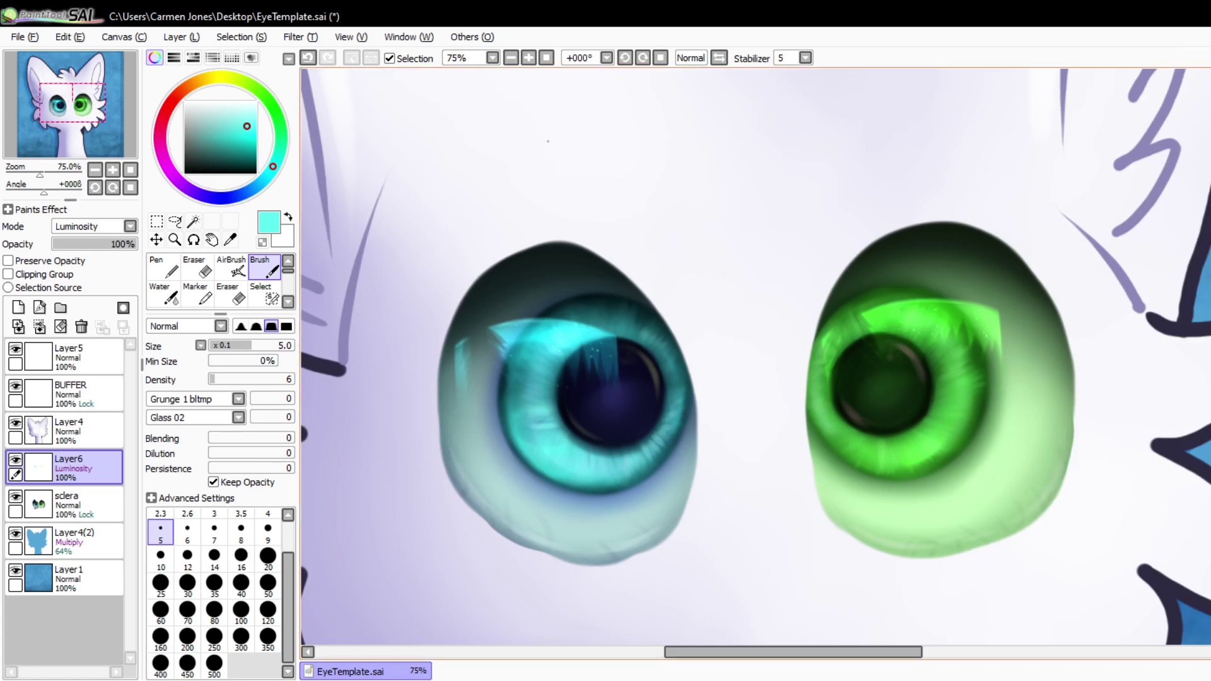
pyautogui.click(511, 58)
pyautogui.click(510, 58)
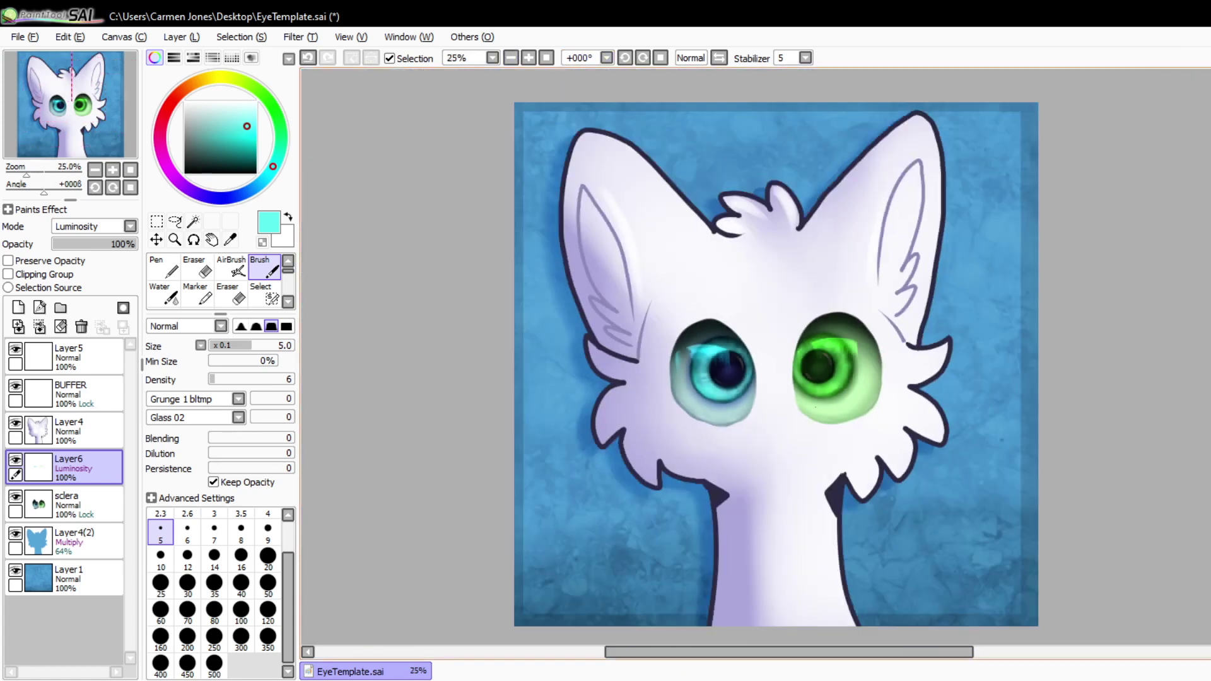
pyautogui.click(511, 57)
pyautogui.click(510, 57)
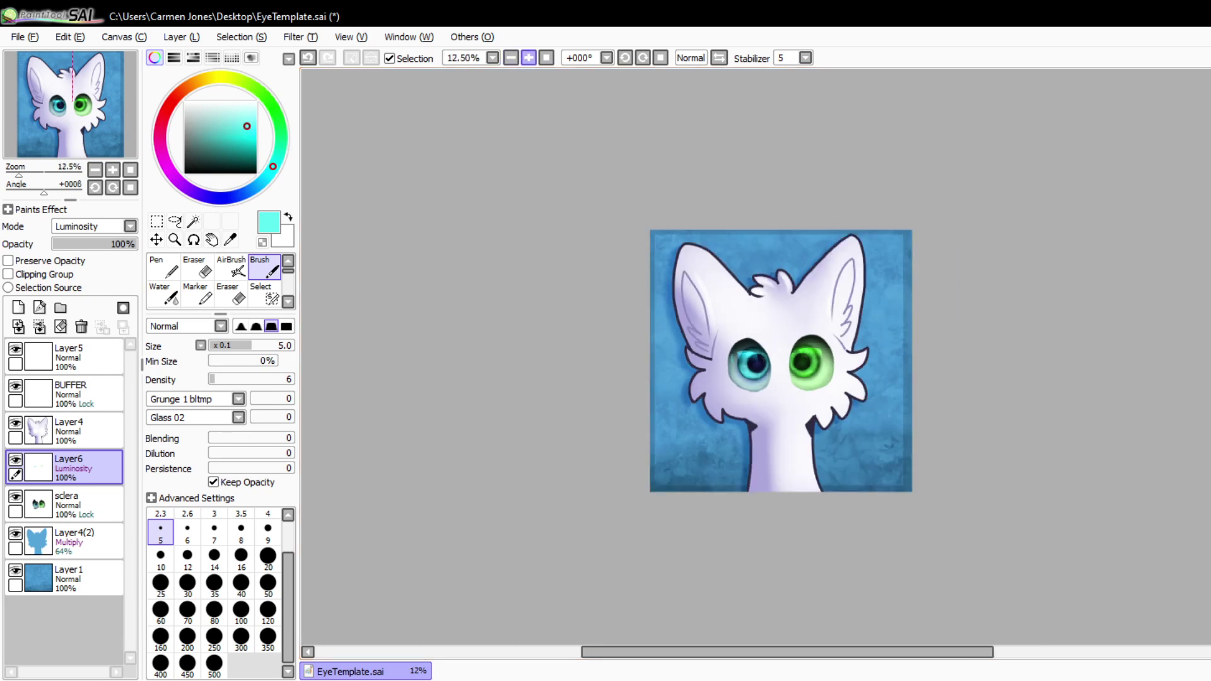
pyautogui.click(528, 57)
pyautogui.click(528, 58)
pyautogui.click(529, 57)
pyautogui.click(529, 57)
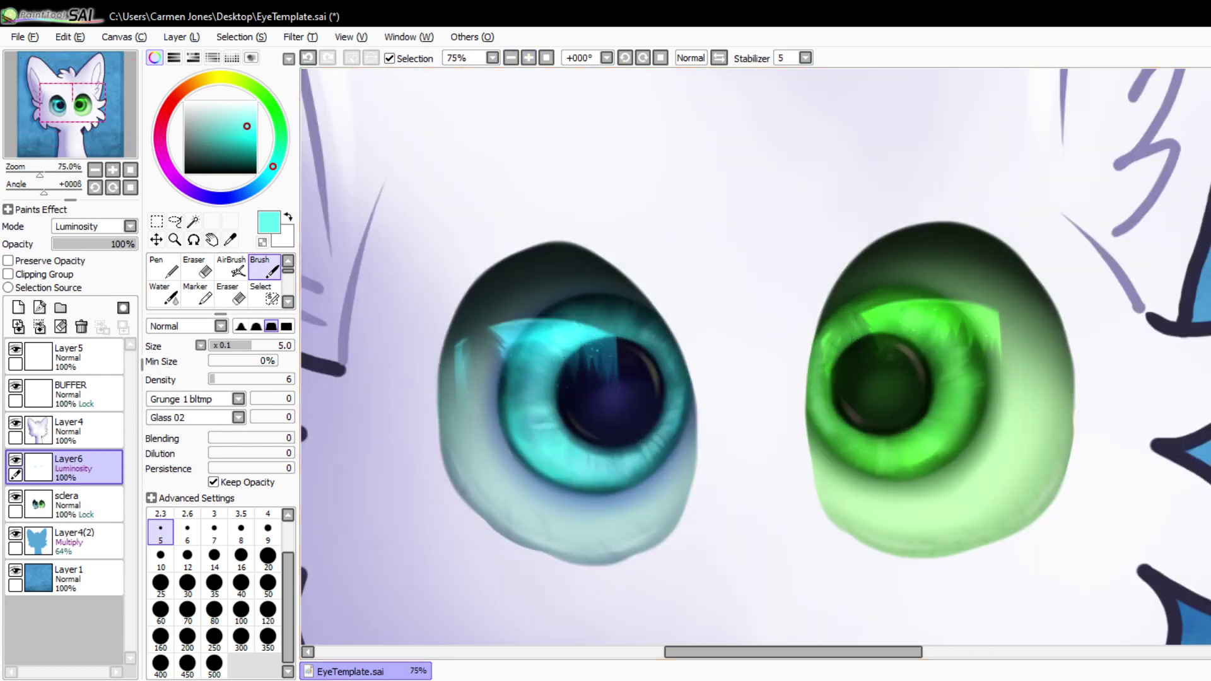
# - Lower the Luminosity reflection layer's opacity to 78% and merge it down into the sclera layer
pyautogui.moveTo(120, 244)
pyautogui.mouseDown()
pyautogui.moveTo(102, 244)
pyautogui.moveTo(137, 244)
pyautogui.moveTo(124, 244)
pyautogui.mouseUp()
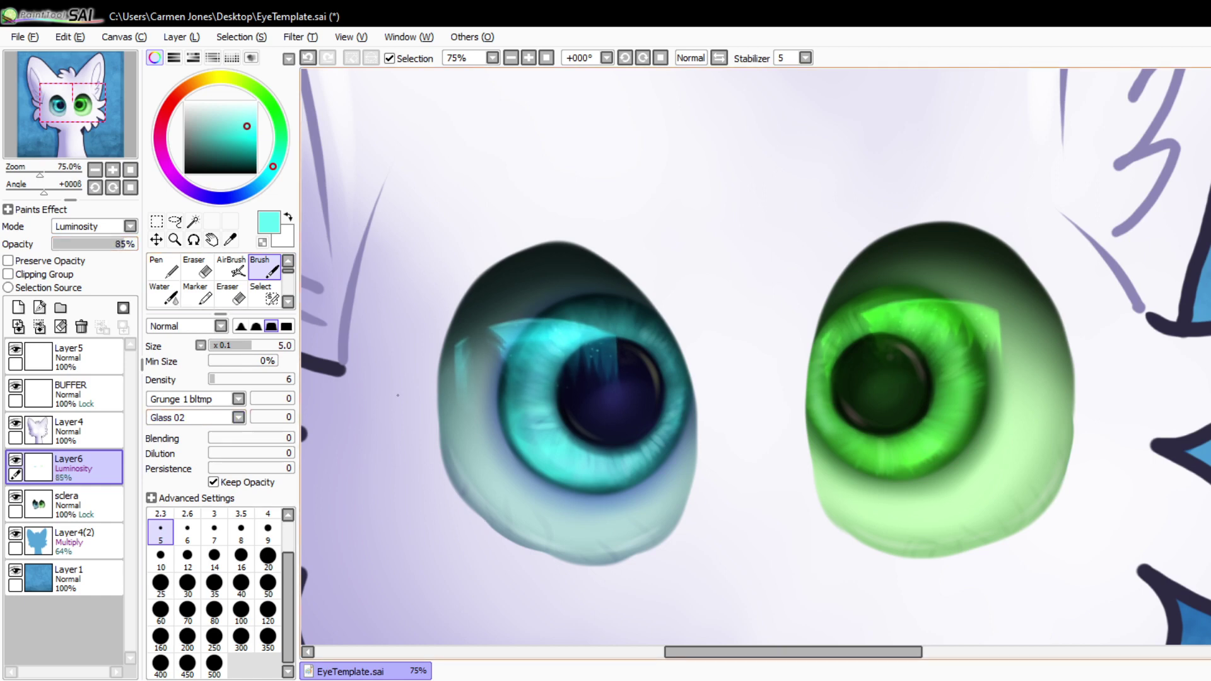
pyautogui.moveTo(123, 244); pyautogui.dragTo(120, 244)
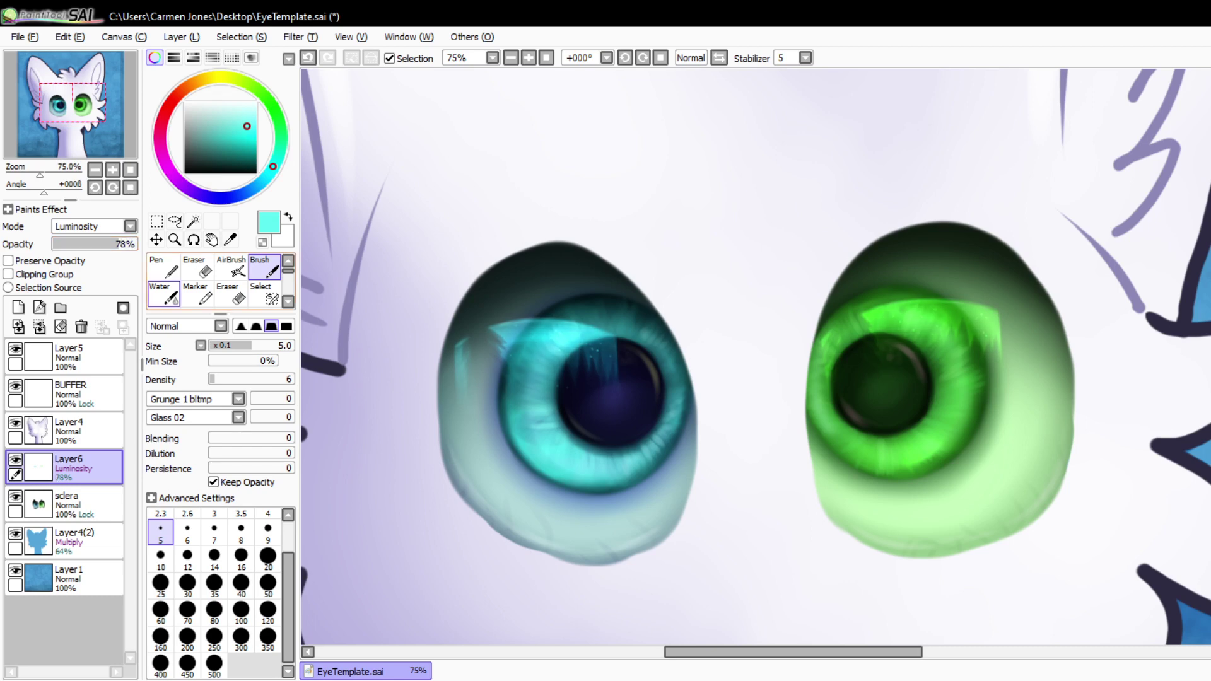
pyautogui.hotkey('ctrl', 'e')
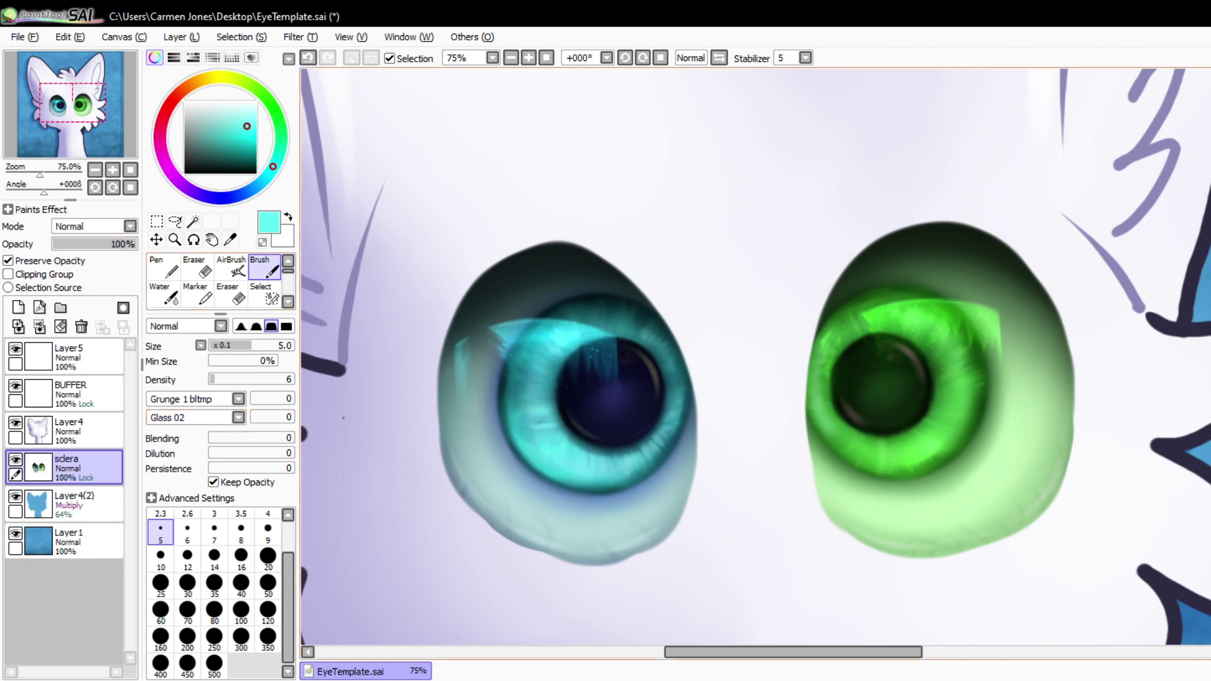
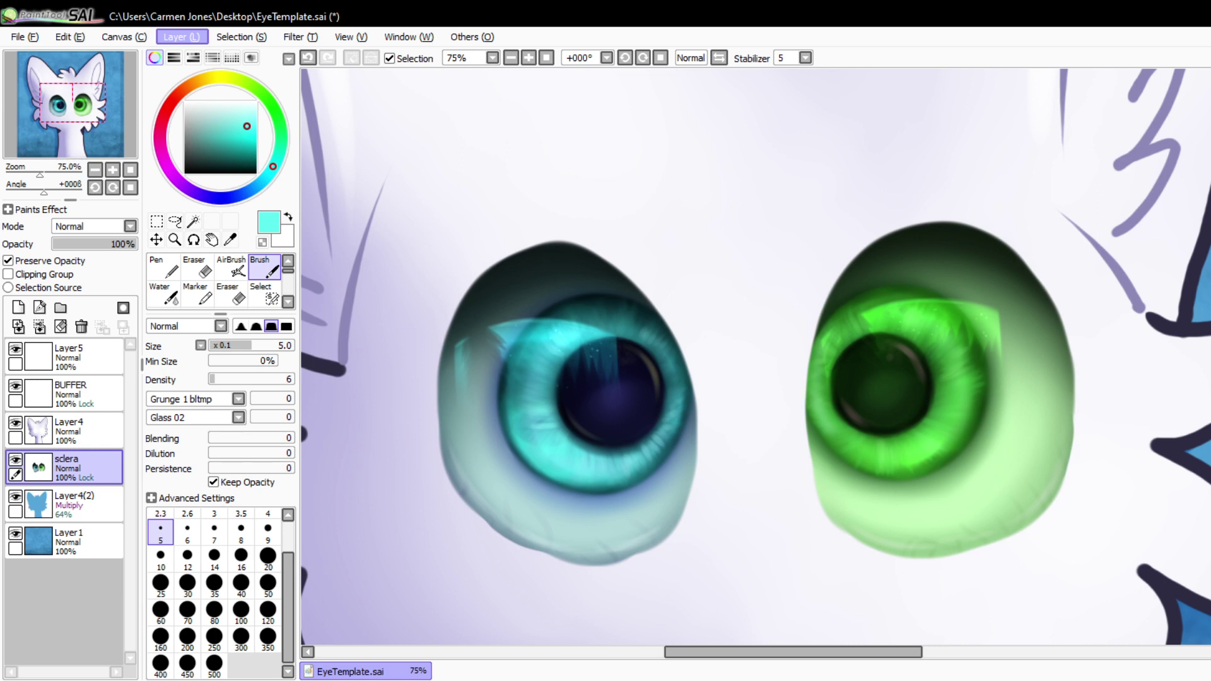
pyautogui.click(202, 84)
pyautogui.moveTo(75, 504); pyautogui.dragTo(70, 469)
pyautogui.keyDown('ctrl'); pyautogui.click(69, 504); pyautogui.keyUp('ctrl')
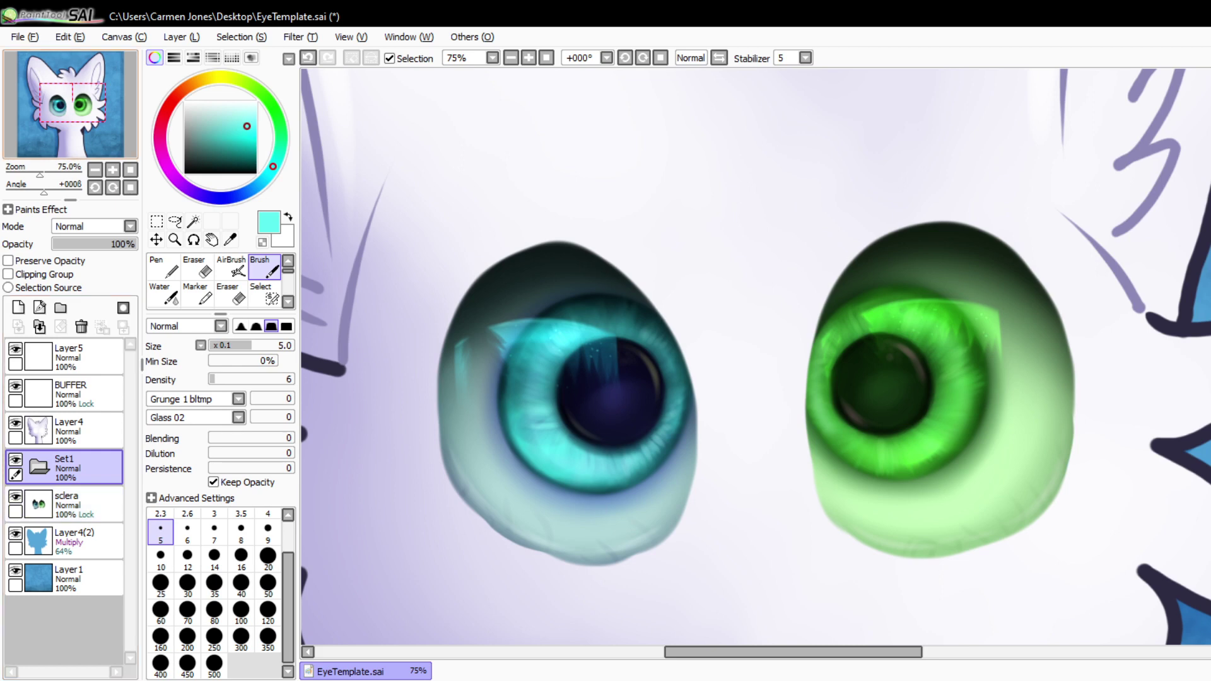
pyautogui.click(82, 327)
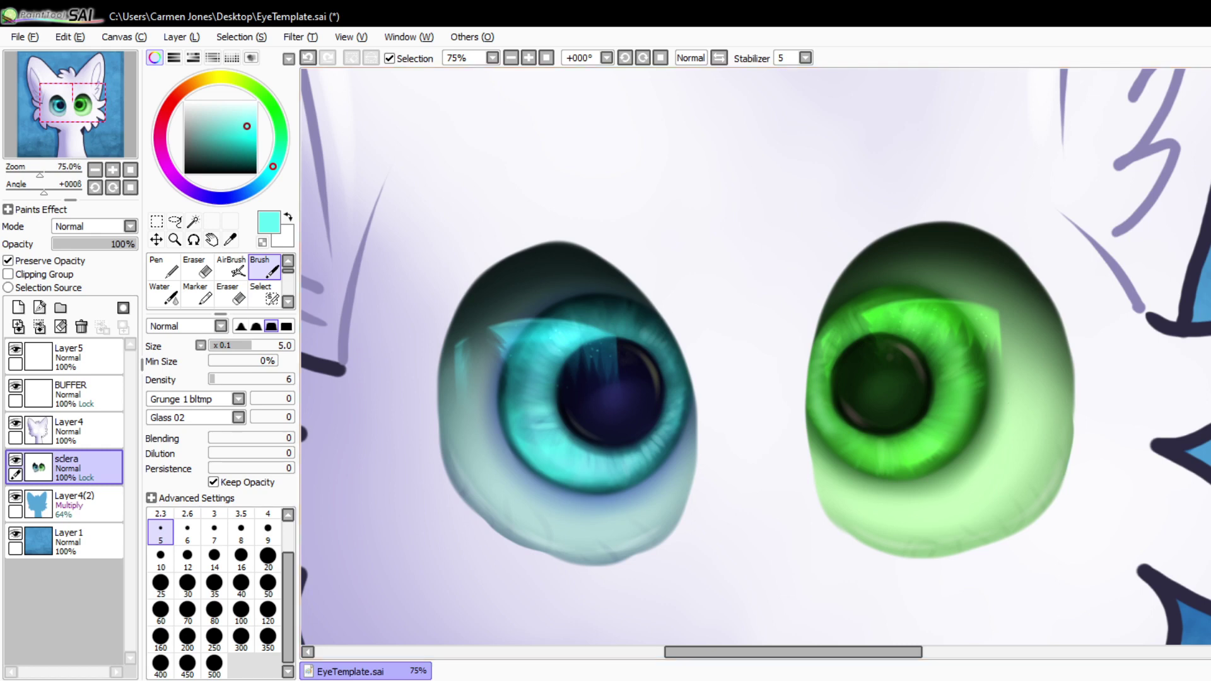
# - Choose a pale yellow-green, undo the glint painted on the sclera layer, and add a new layer above it
pyautogui.click(230, 77)
pyautogui.click(250, 118)
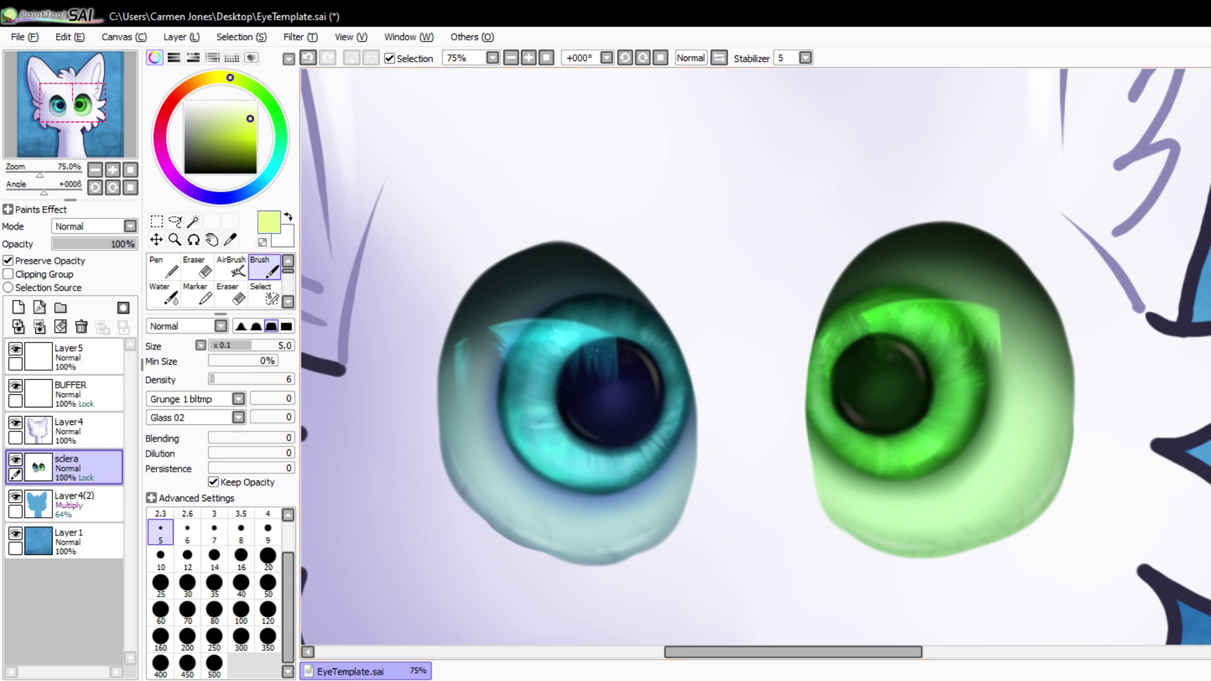
pyautogui.moveTo(281, 346); pyautogui.dragTo(303, 346)
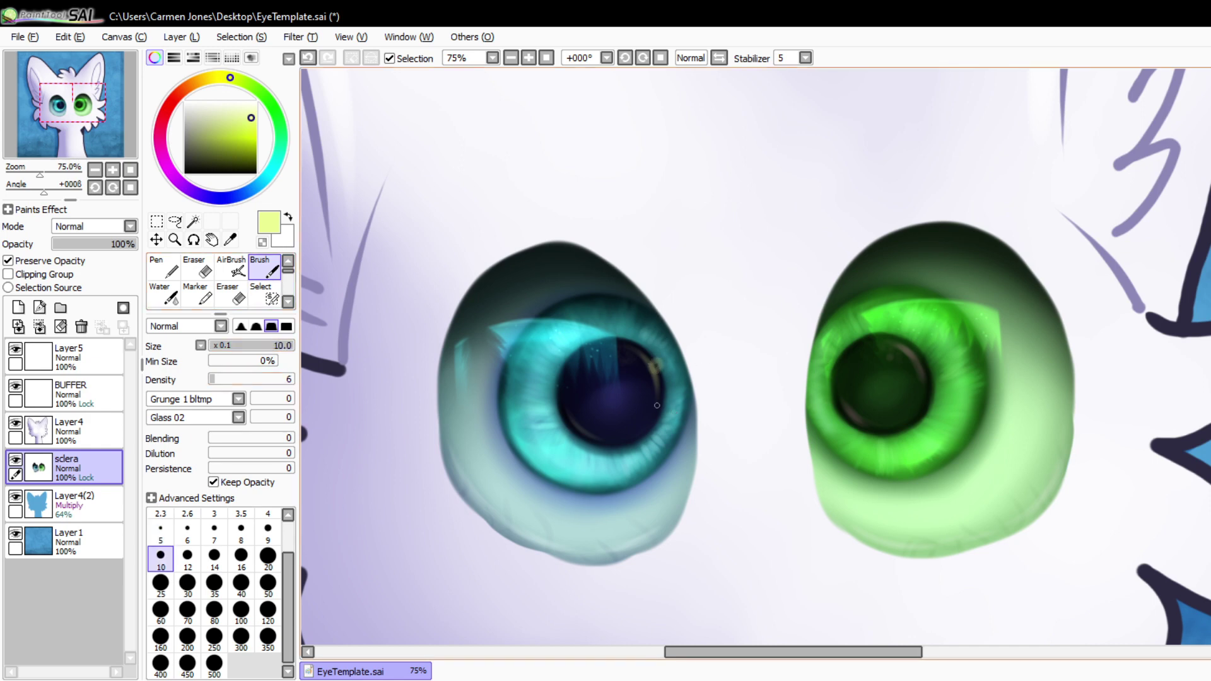
pyautogui.hotkey('ctrl', 'z')
pyautogui.click(181, 37)
pyautogui.click(196, 54)
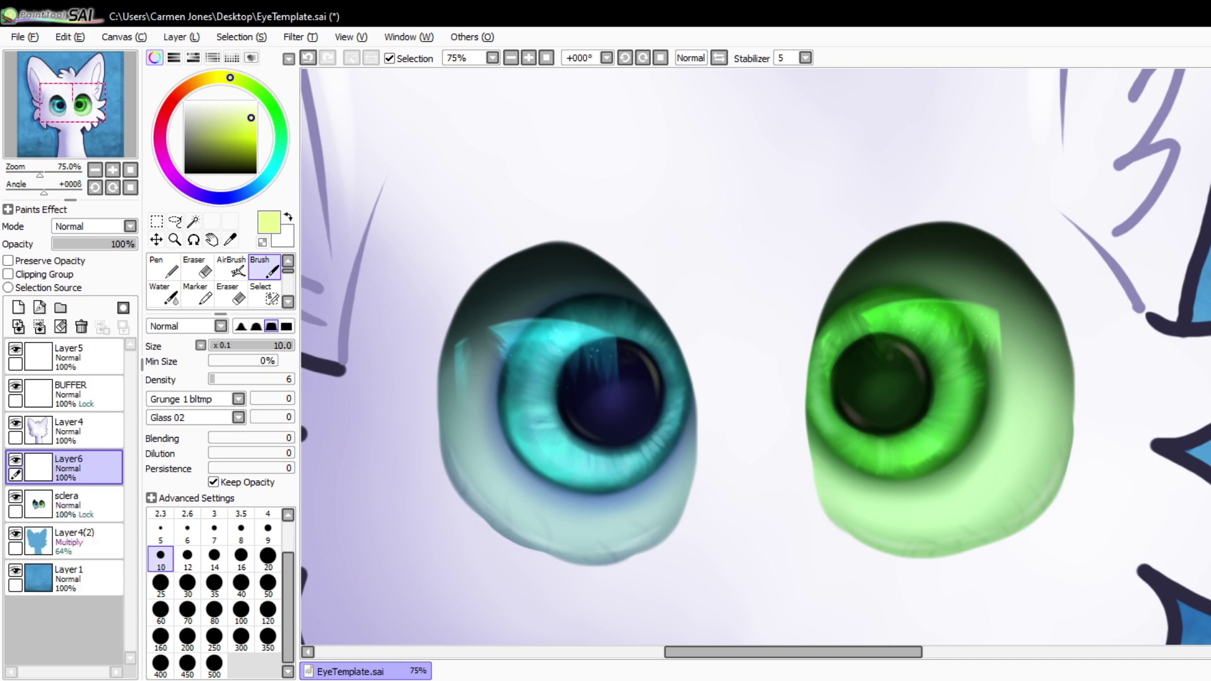
# - Paint two pale yellow glints on opposite edges of the teal eye's pupil with the size 20, density 23 Brush
pyautogui.moveTo(657, 366); pyautogui.dragTo(657, 370)
pyautogui.hotkey('ctrl', 'z')
pyautogui.click(228, 379)
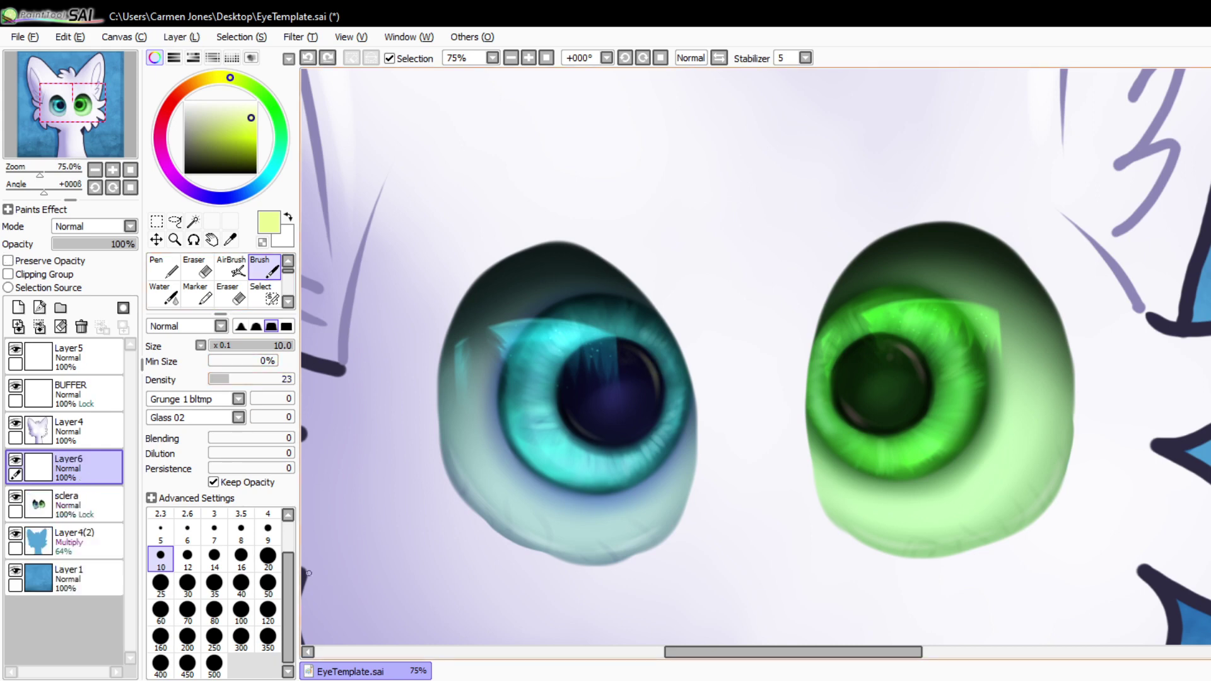
pyautogui.click(268, 556)
pyautogui.moveTo(656, 373); pyautogui.dragTo(656, 370)
pyautogui.moveTo(590, 431); pyautogui.dragTo(589, 434)
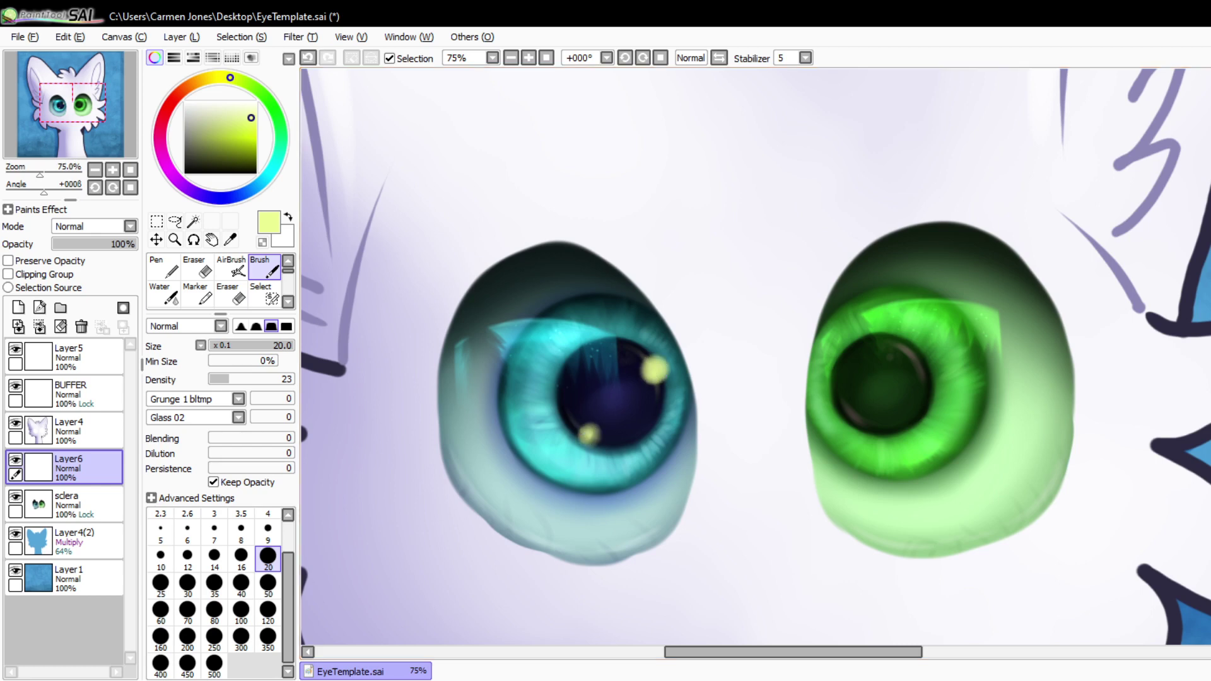
# - Paint two light pink glints on opposite edges of the green eye's pupil
pyautogui.click(169, 167)
pyautogui.click(236, 113)
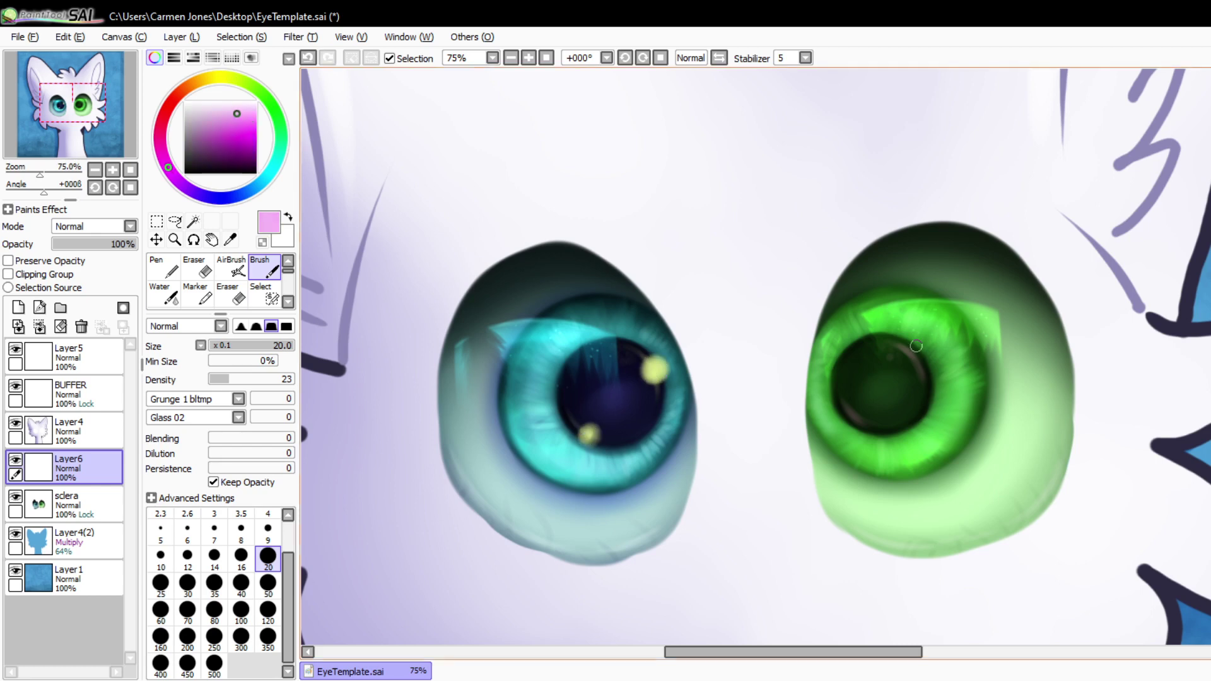
pyautogui.moveTo(915, 347); pyautogui.dragTo(918, 352)
pyautogui.moveTo(856, 429); pyautogui.dragTo(855, 426)
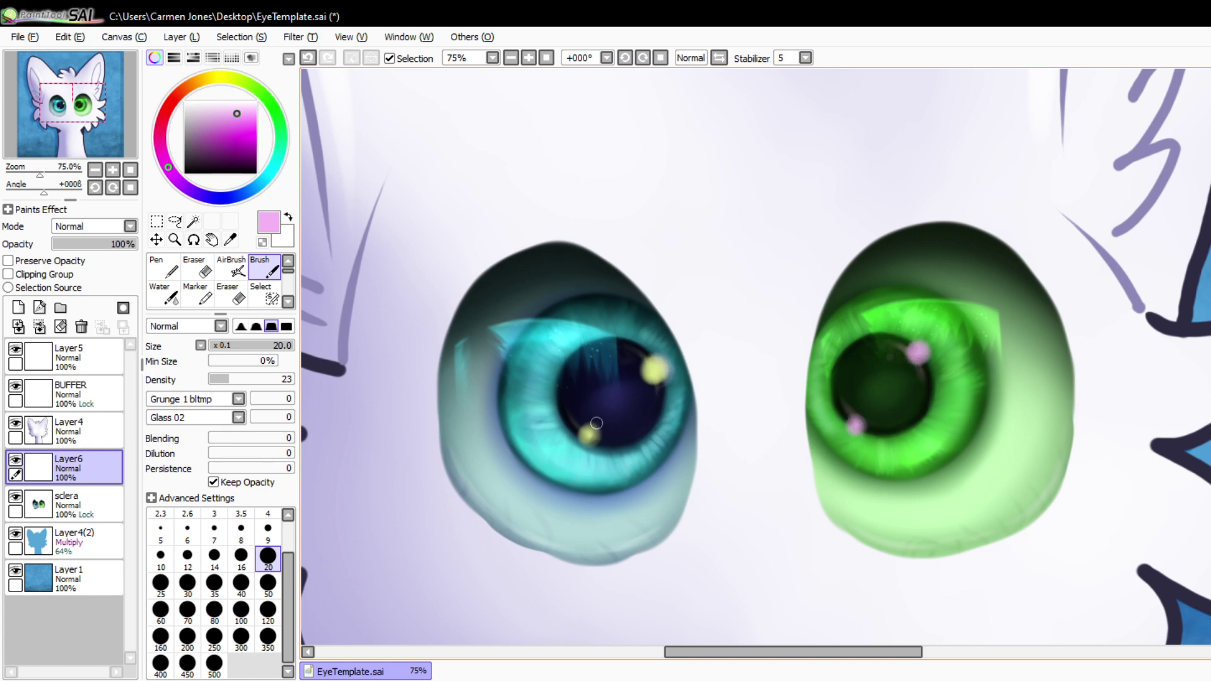
# - Undo the pink tint on the teal eye's lower glint and tone the green eye's two pink glints with pale yellow
pyautogui.moveTo(596, 422); pyautogui.dragTo(592, 428)
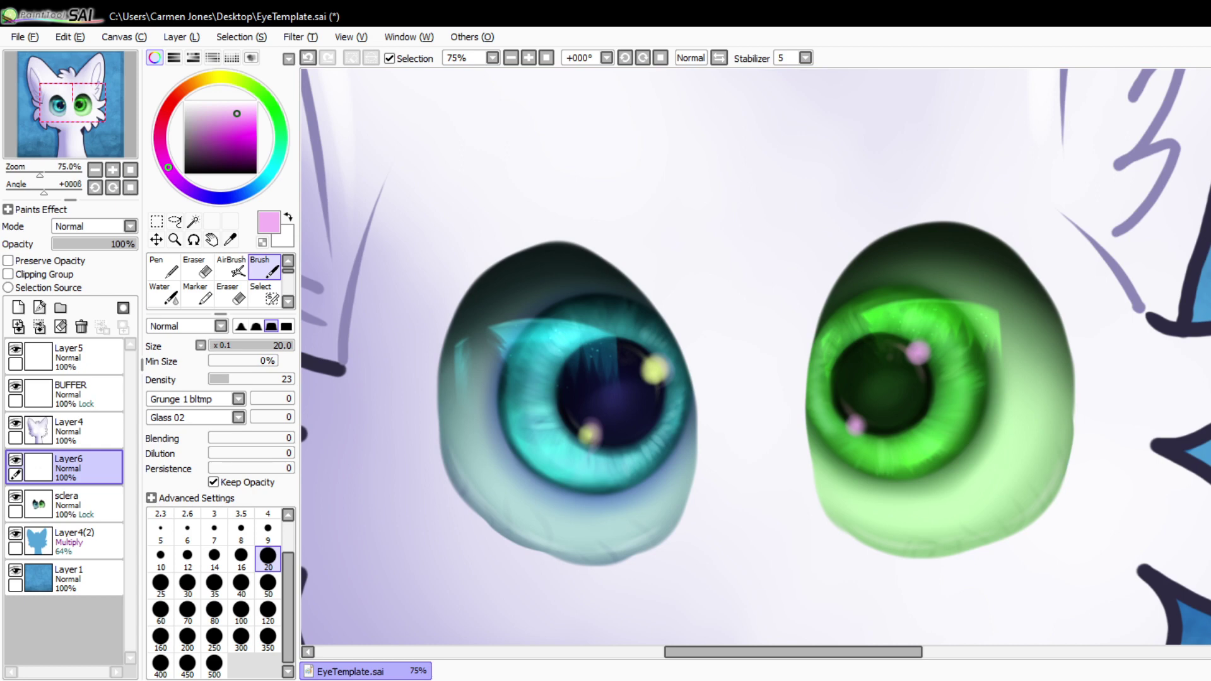
pyautogui.click(228, 78)
pyautogui.hotkey('ctrl', 'z')
pyautogui.hotkey('ctrl', 'z')
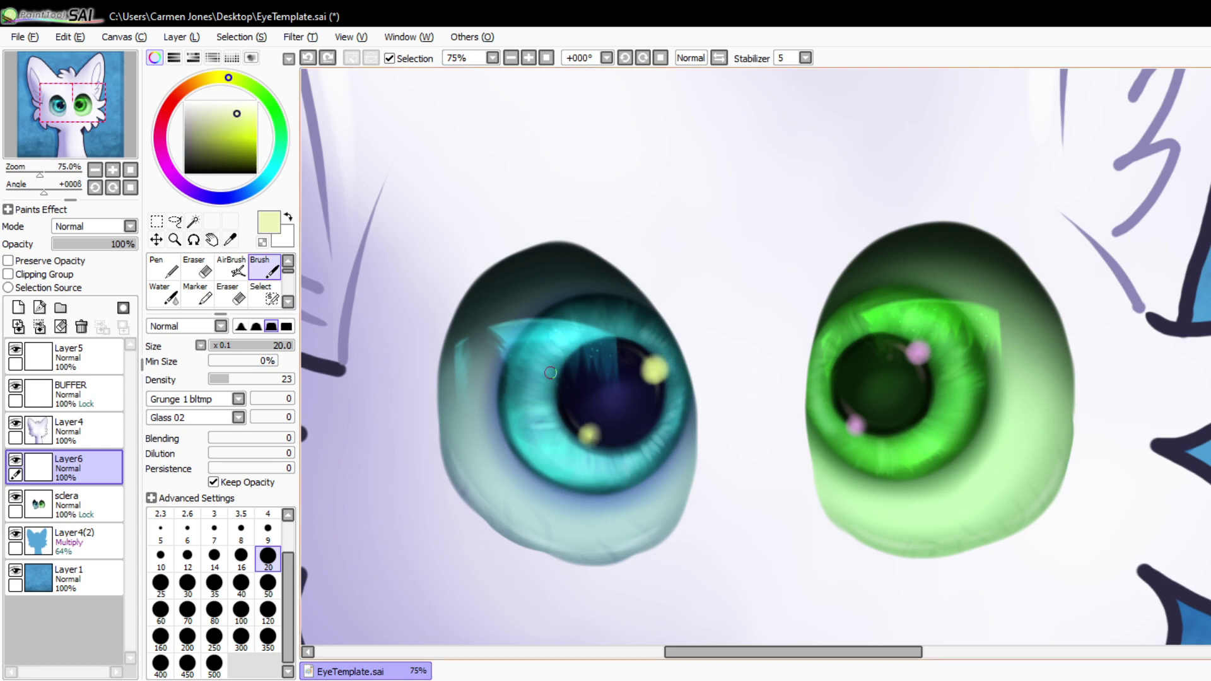
pyautogui.moveTo(914, 353); pyautogui.dragTo(919, 353)
pyautogui.moveTo(852, 424); pyautogui.dragTo(858, 424)
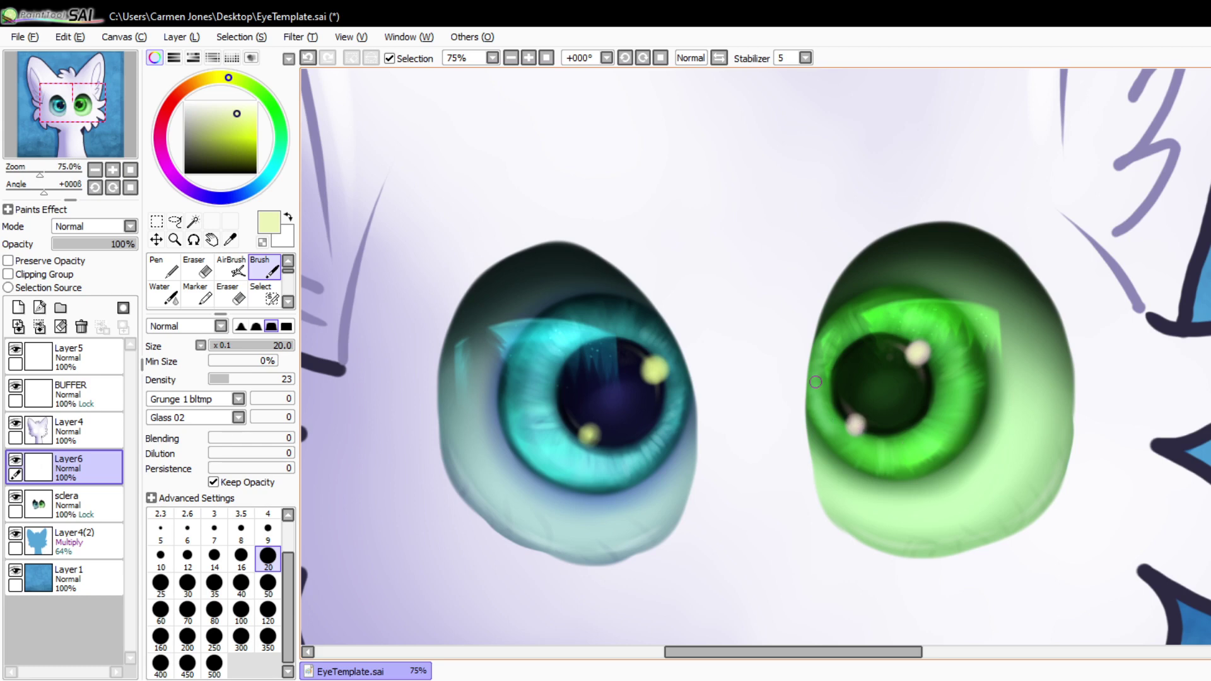
# - Paint a thin pale yellow crescent along the lower-left edge of each iris
pyautogui.moveTo(815, 381); pyautogui.dragTo(876, 468)
pyautogui.moveTo(515, 406)
pyautogui.mouseDown()
pyautogui.moveTo(529, 459)
pyautogui.moveTo(514, 429)
pyautogui.mouseUp()
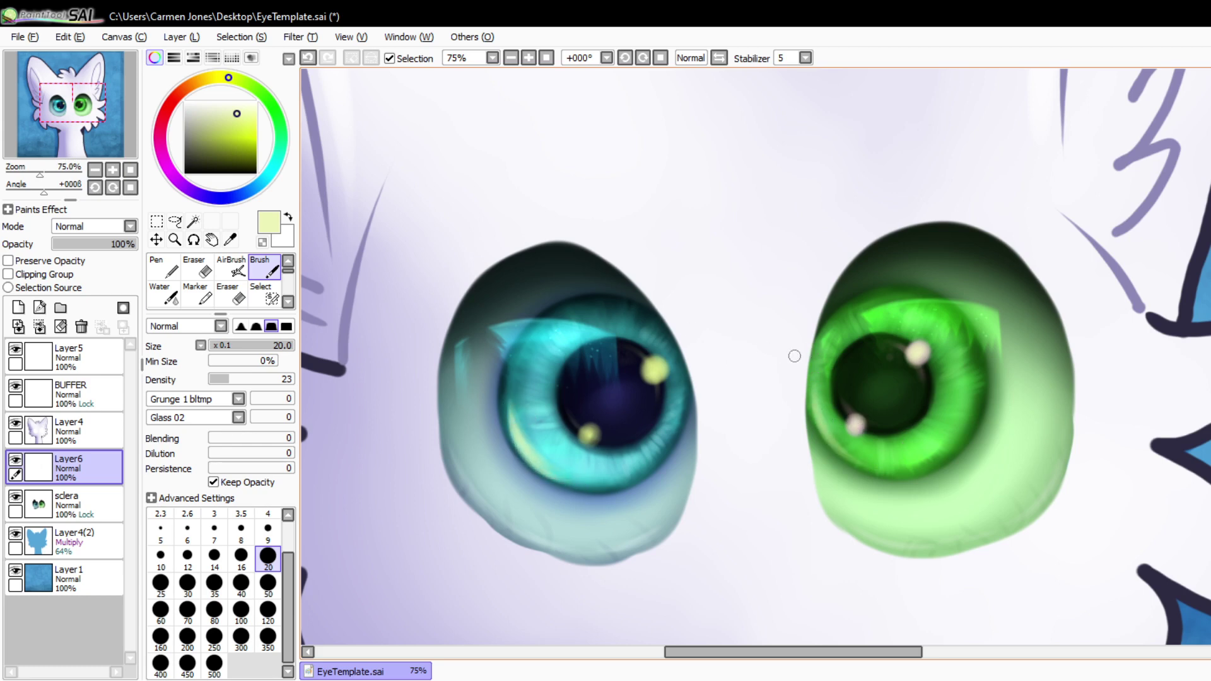
# - Dab white centres into the teal eye's two yellow glints with the size 8.5, density 42 Brush
pyautogui.click(210, 101)
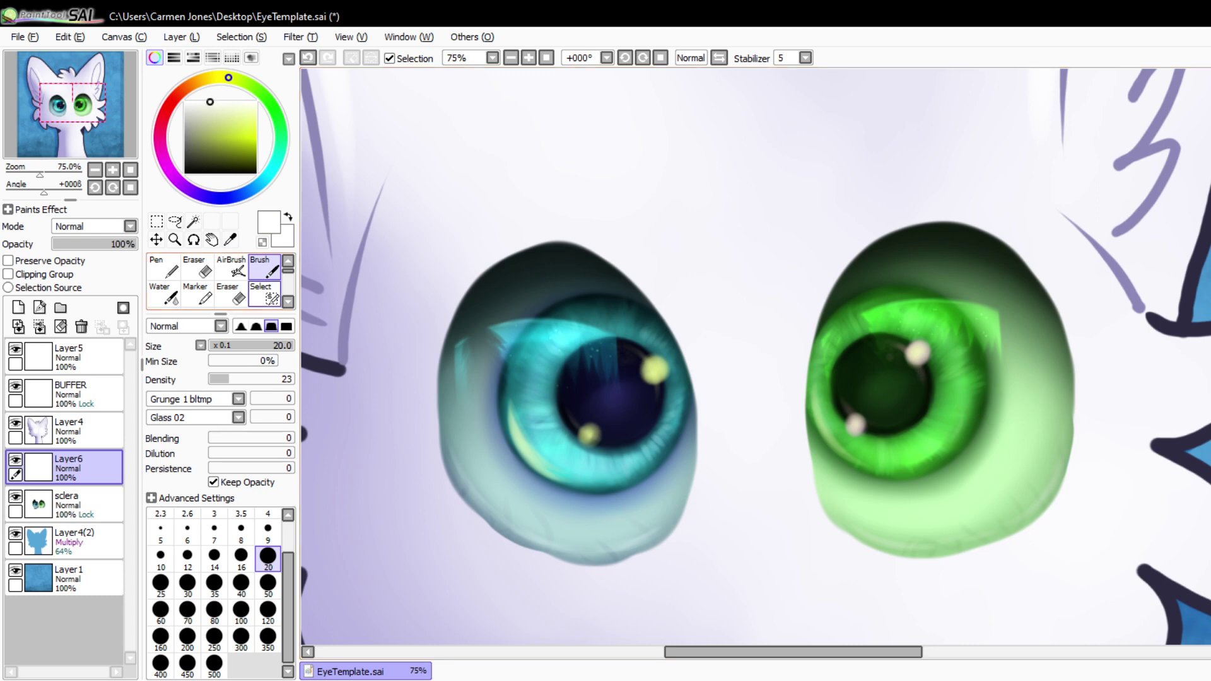
pyautogui.moveTo(267, 346); pyautogui.dragTo(282, 345)
pyautogui.moveTo(273, 379); pyautogui.dragTo(294, 379)
pyautogui.moveTo(650, 369); pyautogui.dragTo(657, 373)
pyautogui.hotkey('ctrl', 'z')
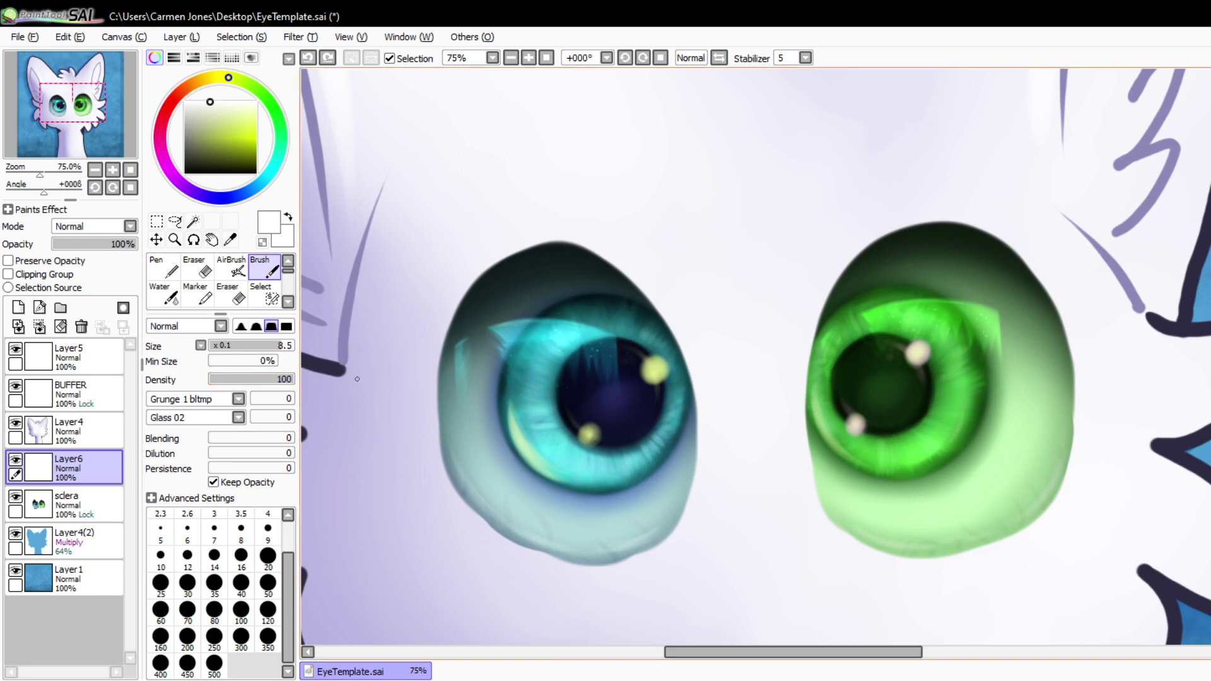
pyautogui.moveTo(291, 378); pyautogui.dragTo(279, 378)
pyautogui.moveTo(655, 367); pyautogui.dragTo(653, 377)
pyautogui.moveTo(582, 435); pyautogui.dragTo(591, 436)
pyautogui.hotkey('ctrl', 'z')
pyautogui.hotkey('ctrl', 'z')
pyautogui.moveTo(279, 378); pyautogui.dragTo(245, 378)
pyautogui.moveTo(657, 369); pyautogui.dragTo(653, 374)
pyautogui.moveTo(586, 432); pyautogui.dragTo(583, 435)
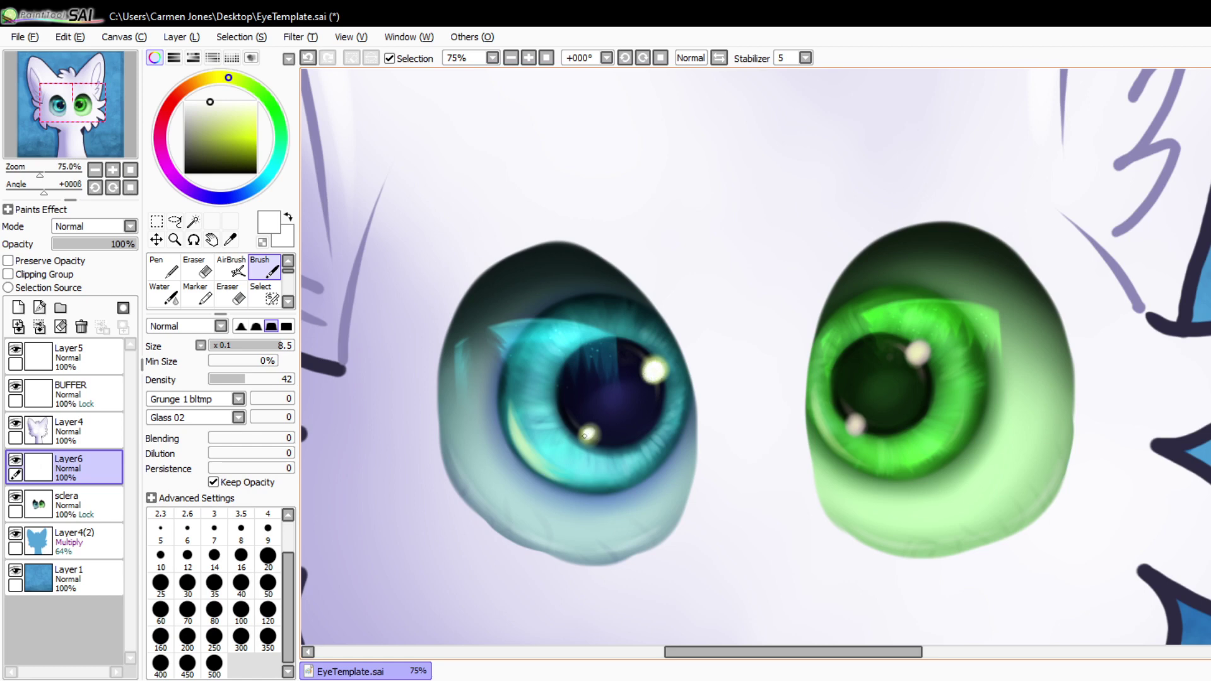
# - Dab white centres into the green eye's two glints and add tiny specks around the lower glint in each eye
pyautogui.moveTo(903, 348); pyautogui.dragTo(912, 348)
pyautogui.moveTo(856, 422); pyautogui.dragTo(848, 416)
pyautogui.moveTo(576, 431); pyautogui.dragTo(587, 418)
pyautogui.moveTo(656, 377); pyautogui.dragTo(661, 380)
pyautogui.click(511, 58)
pyautogui.click(512, 58)
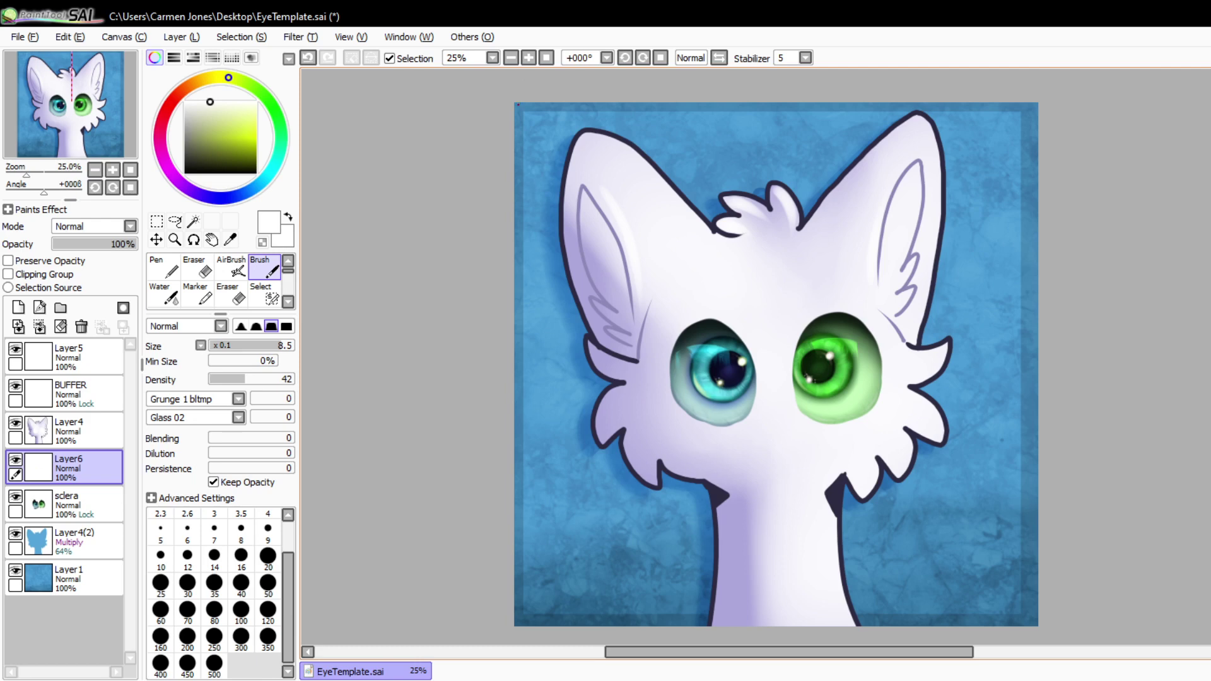
pyautogui.click(529, 58)
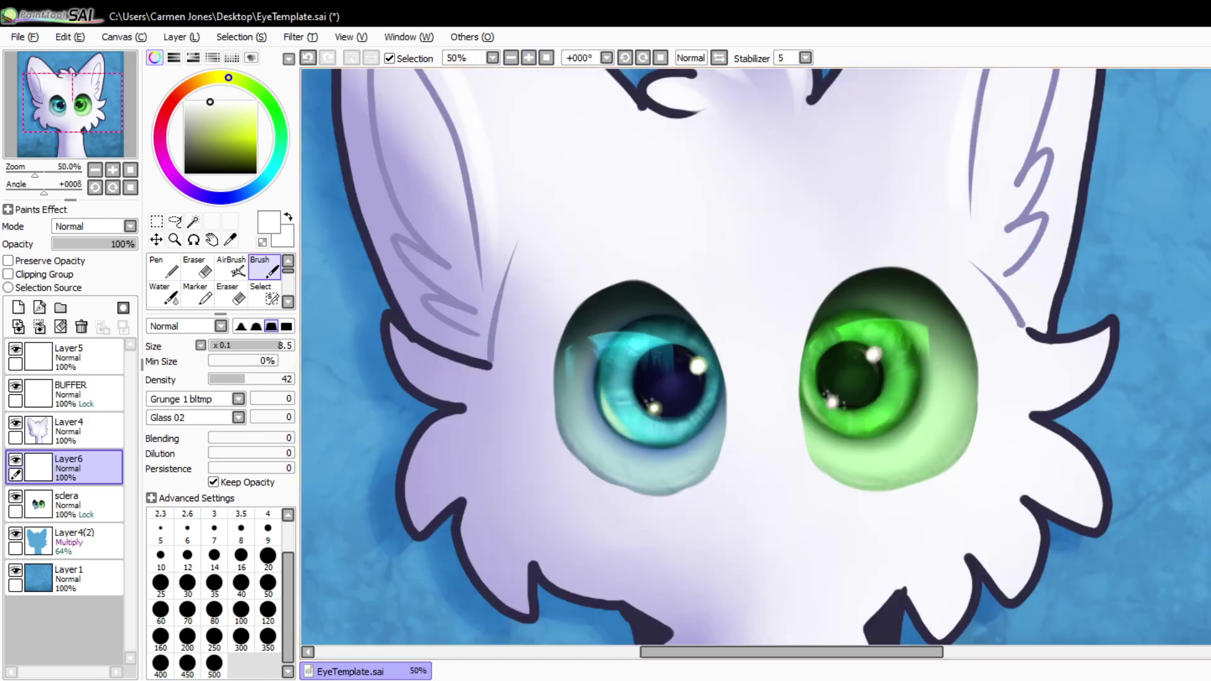
# - Try the Overlay, Screen and Luminosity blending modes on Layer6 and return the layer to Normal
pyautogui.click(103, 243)
pyautogui.moveTo(103, 243); pyautogui.dragTo(137, 243)
pyautogui.click(80, 277)
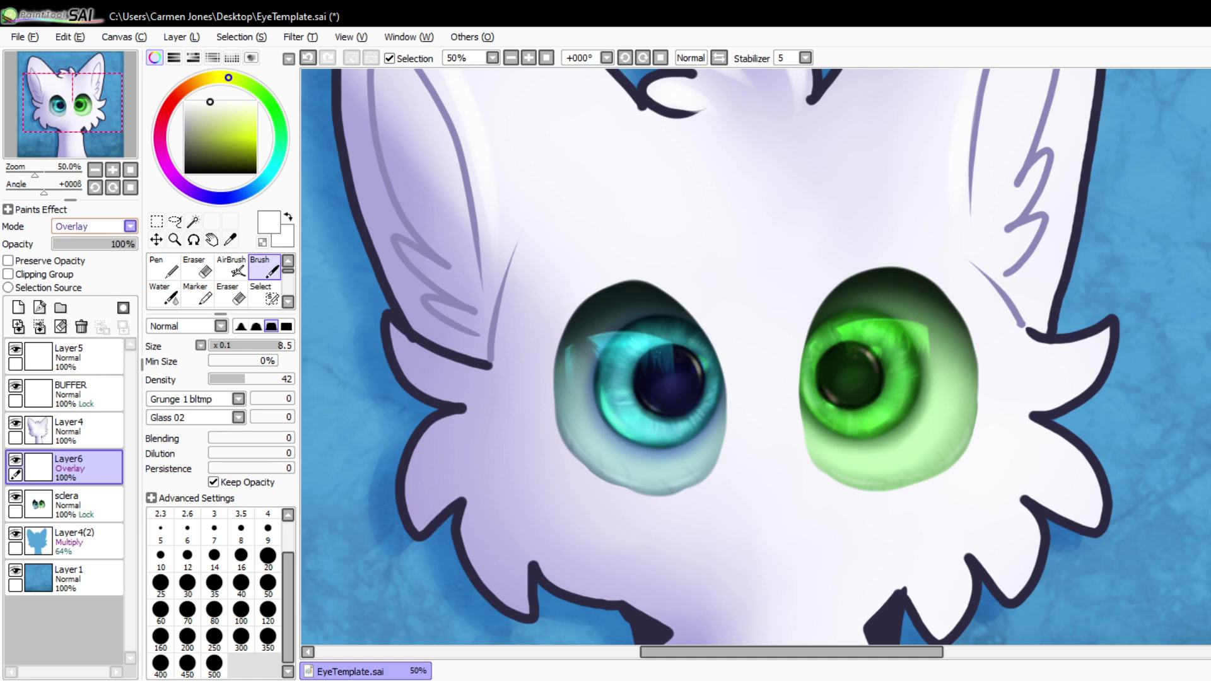
pyautogui.scroll(1, 95, 226)
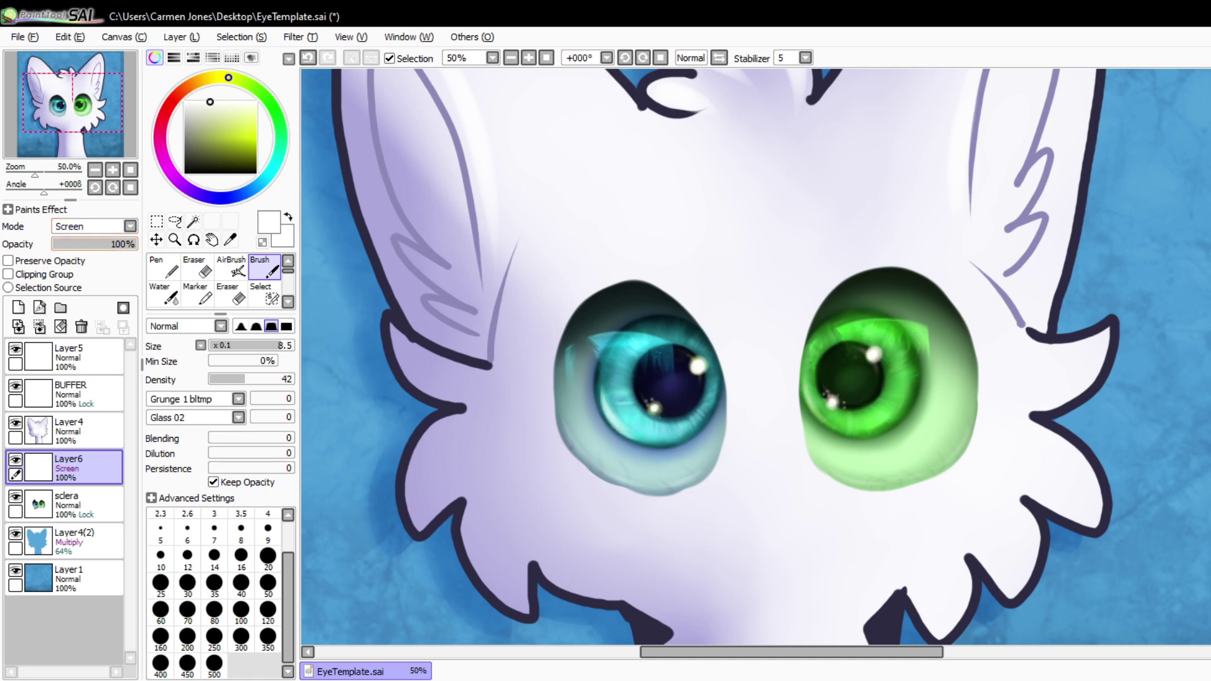
pyautogui.click(129, 226)
pyautogui.click(88, 293)
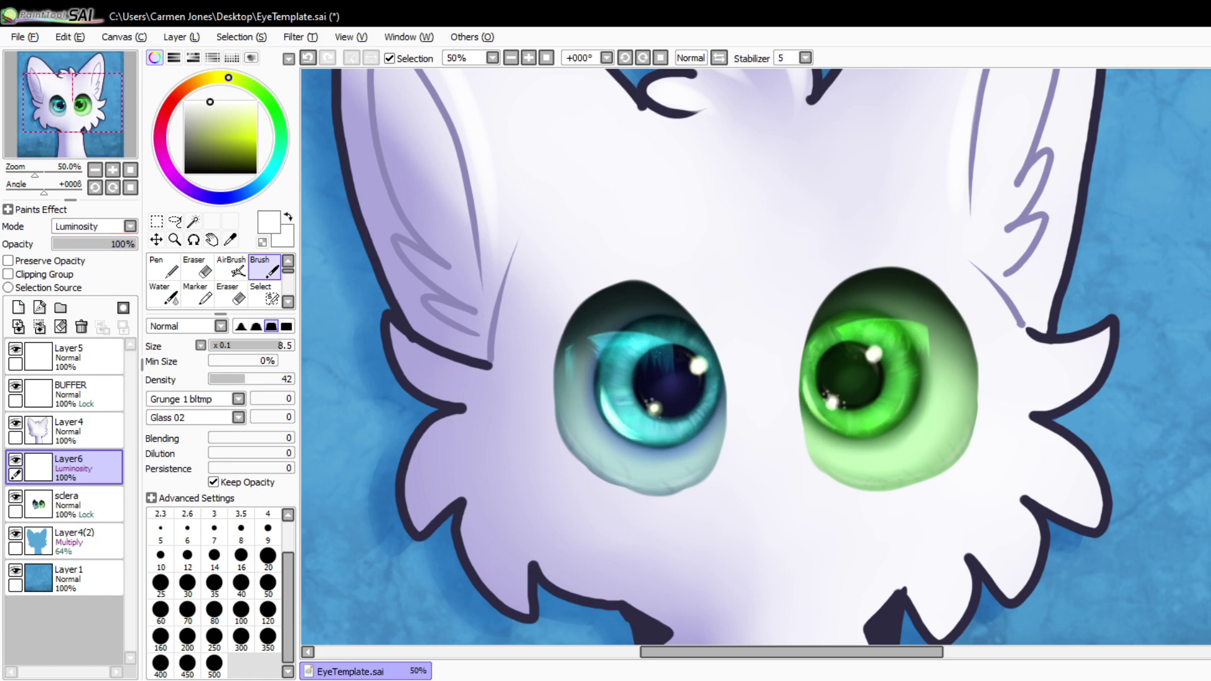
pyautogui.moveTo(108, 244); pyautogui.dragTo(143, 243)
pyautogui.click(129, 227)
pyautogui.click(82, 239)
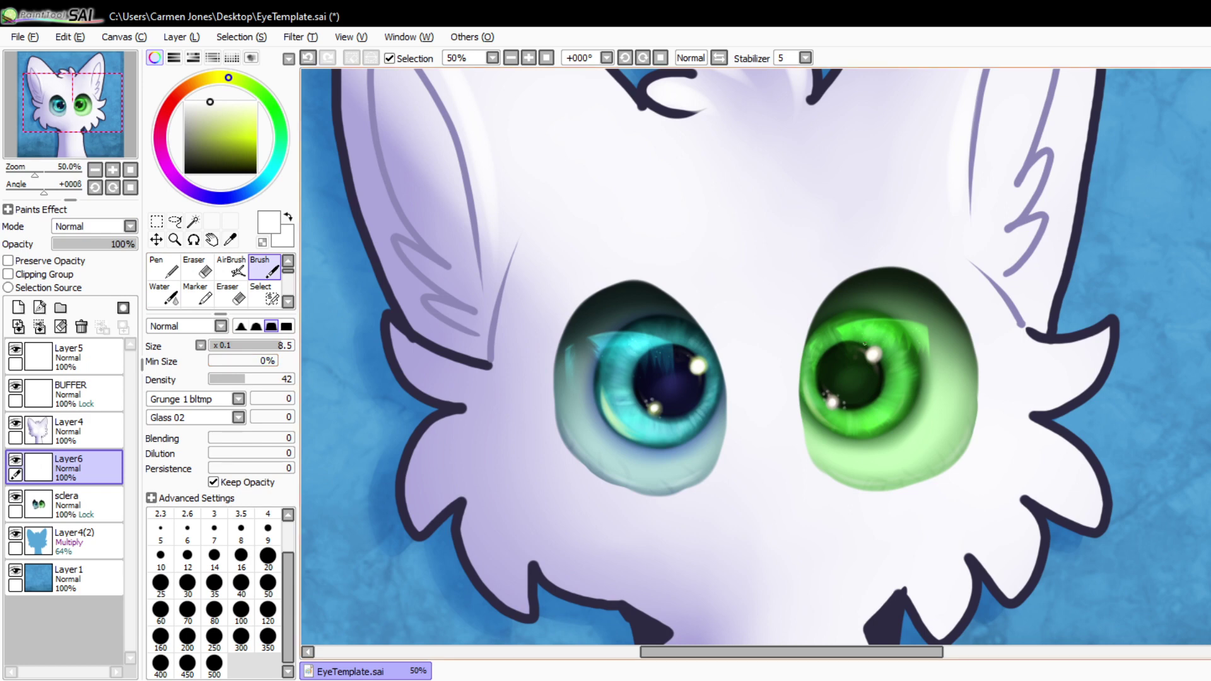
# - Undo the extra stroke by the green eye's upper glint and merge Layer6 down into the sclera layer
pyautogui.moveTo(860, 359); pyautogui.dragTo(868, 348)
pyautogui.hotkey('ctrl', 'z')
pyautogui.click(754, 440)
pyautogui.hotkey('ctrl', 'e')
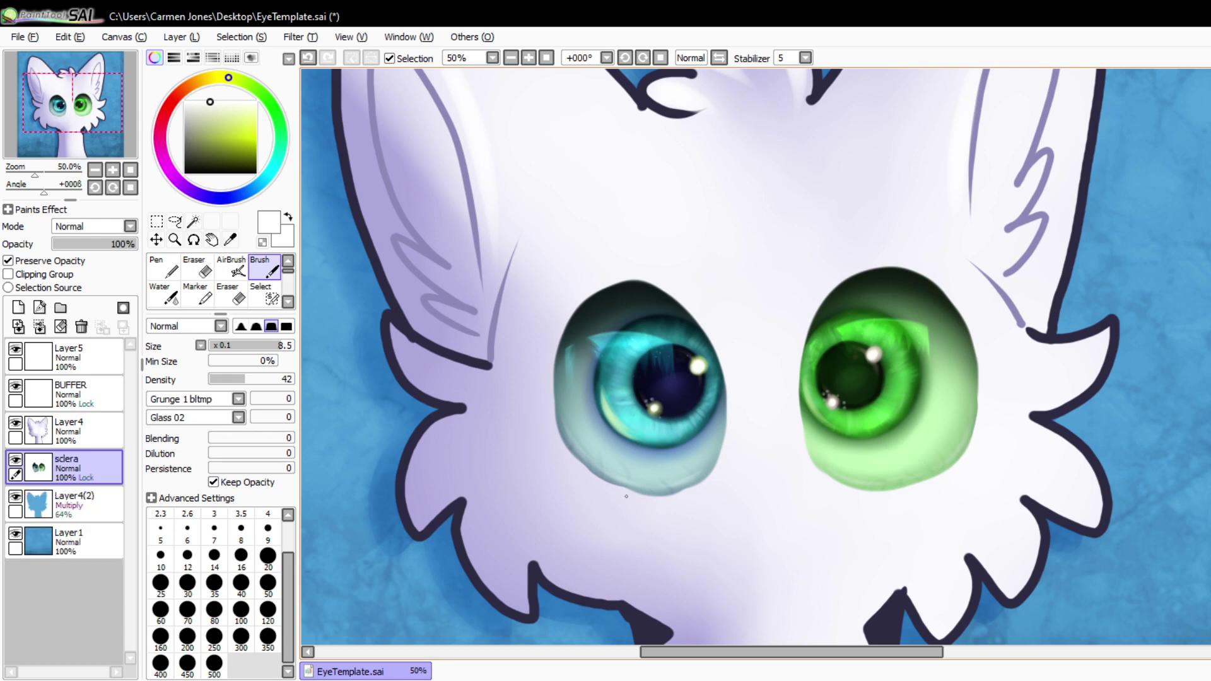
# - Paint small white moisture specks along the lower edge of both eyeballs on the sclera layer
pyautogui.moveTo(563, 442); pyautogui.dragTo(678, 496)
pyautogui.hotkey('ctrl', 'z')
pyautogui.moveTo(679, 481); pyautogui.dragTo(686, 481)
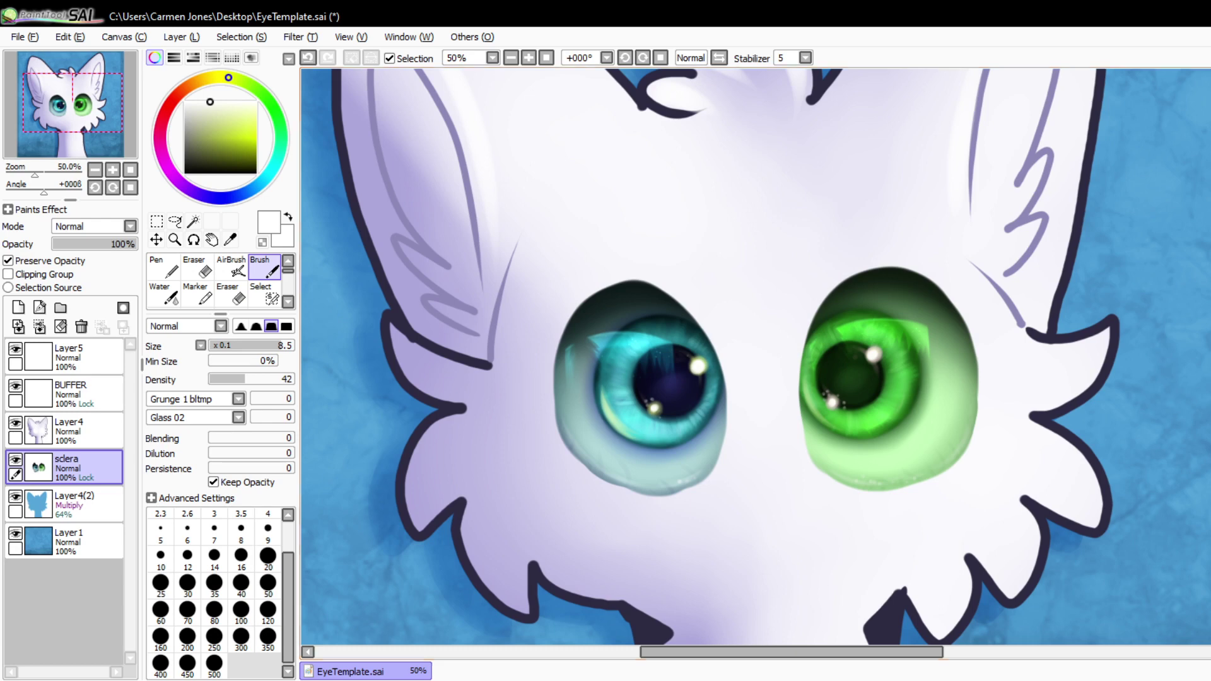
# - Soften the teal eye's lower glint with the Blur tool at size 14
pyautogui.scroll(2, 483, 145)
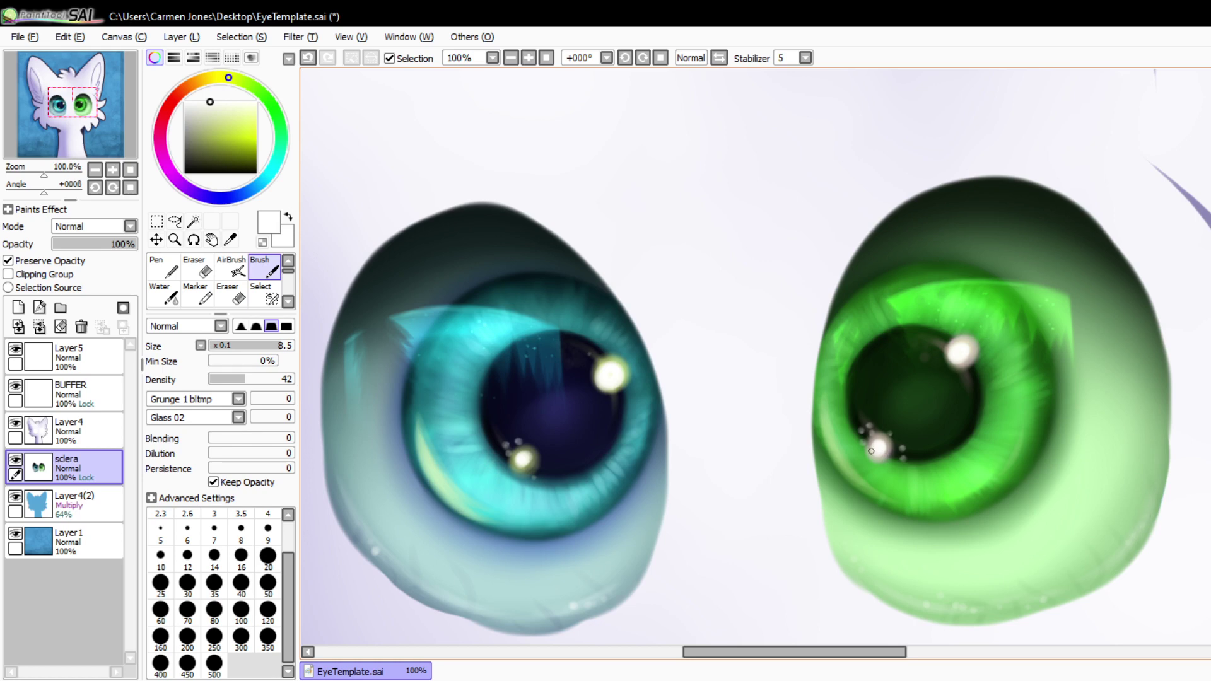
pyautogui.click(288, 301)
pyautogui.click(289, 301)
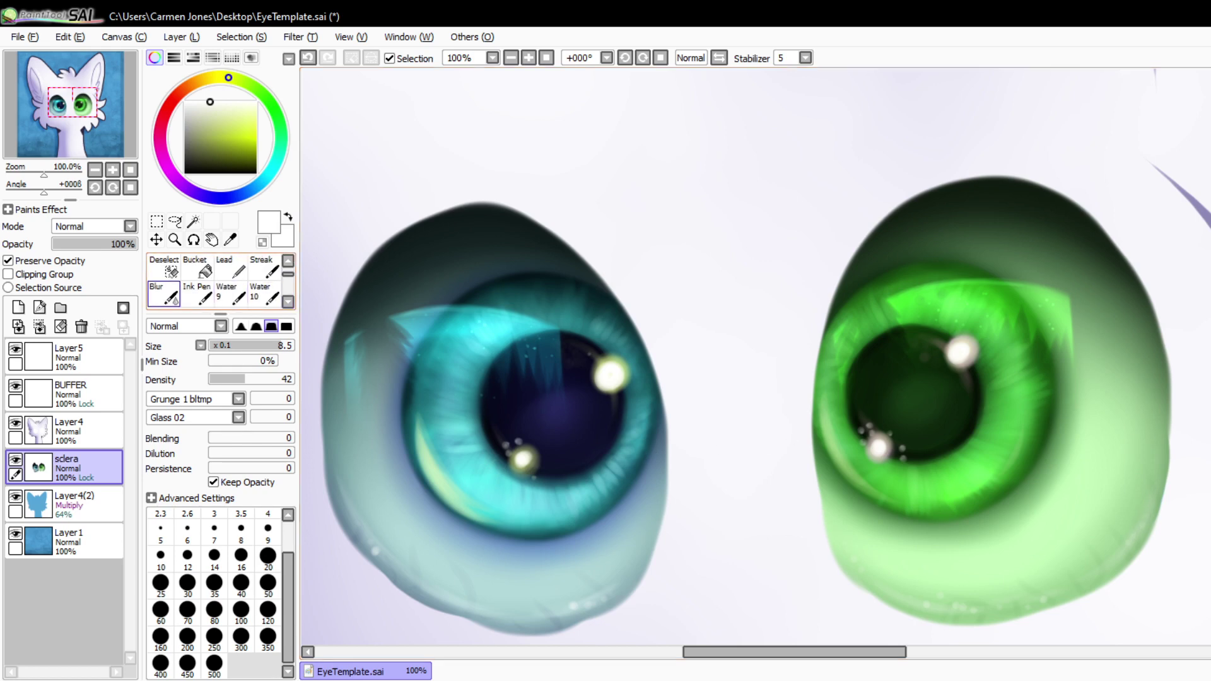
pyautogui.click(164, 294)
pyautogui.click(221, 346)
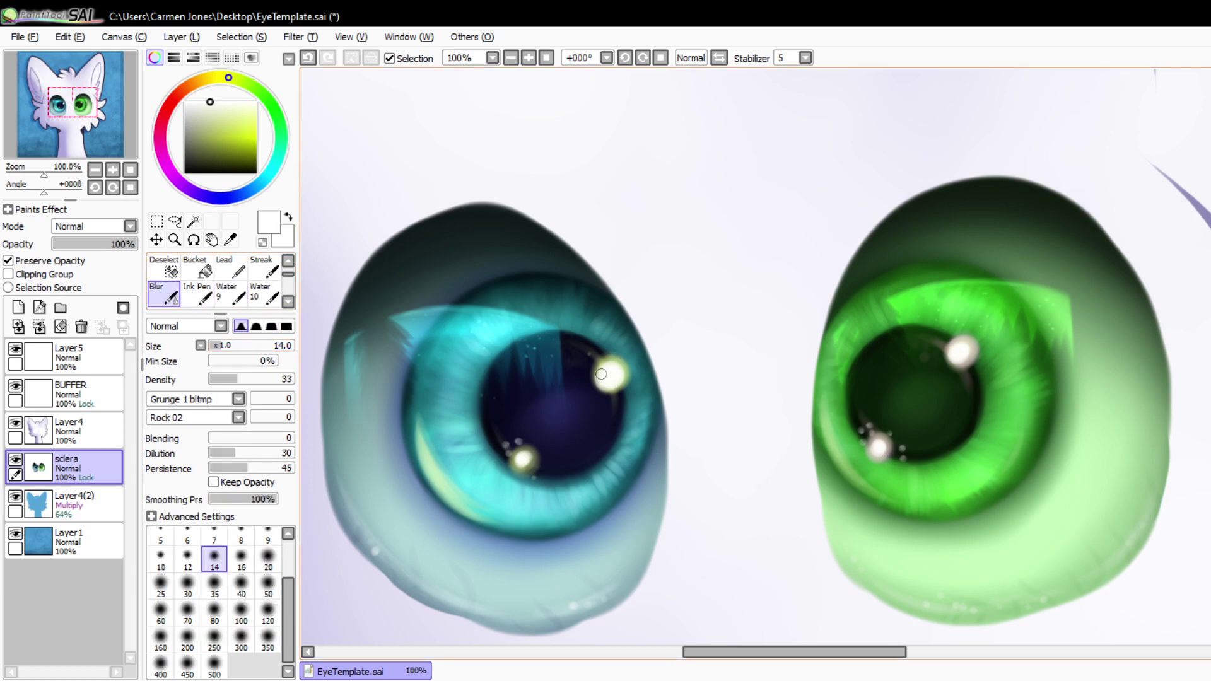
pyautogui.moveTo(524, 467); pyautogui.dragTo(526, 461)
pyautogui.scroll(1, 265, 271)
# - Paint a heart-shaped selection over the lower-right edge of each pupil with the size 30 Select brush
pyautogui.click(264, 268)
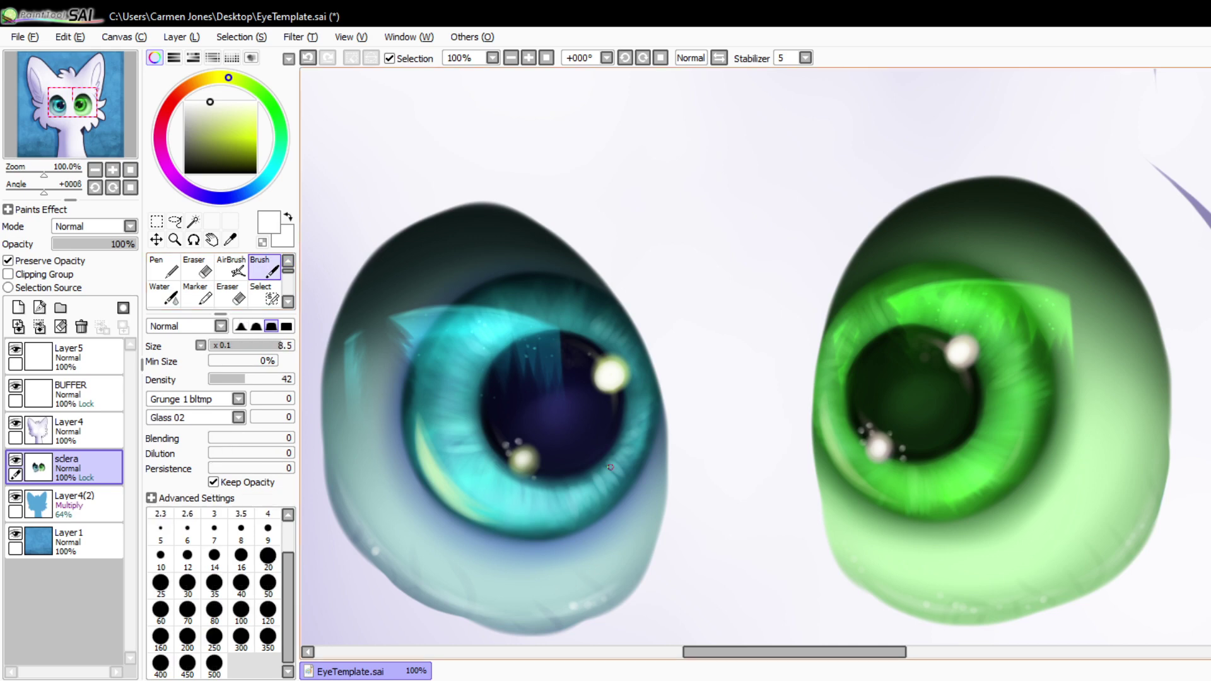
pyautogui.click(287, 302)
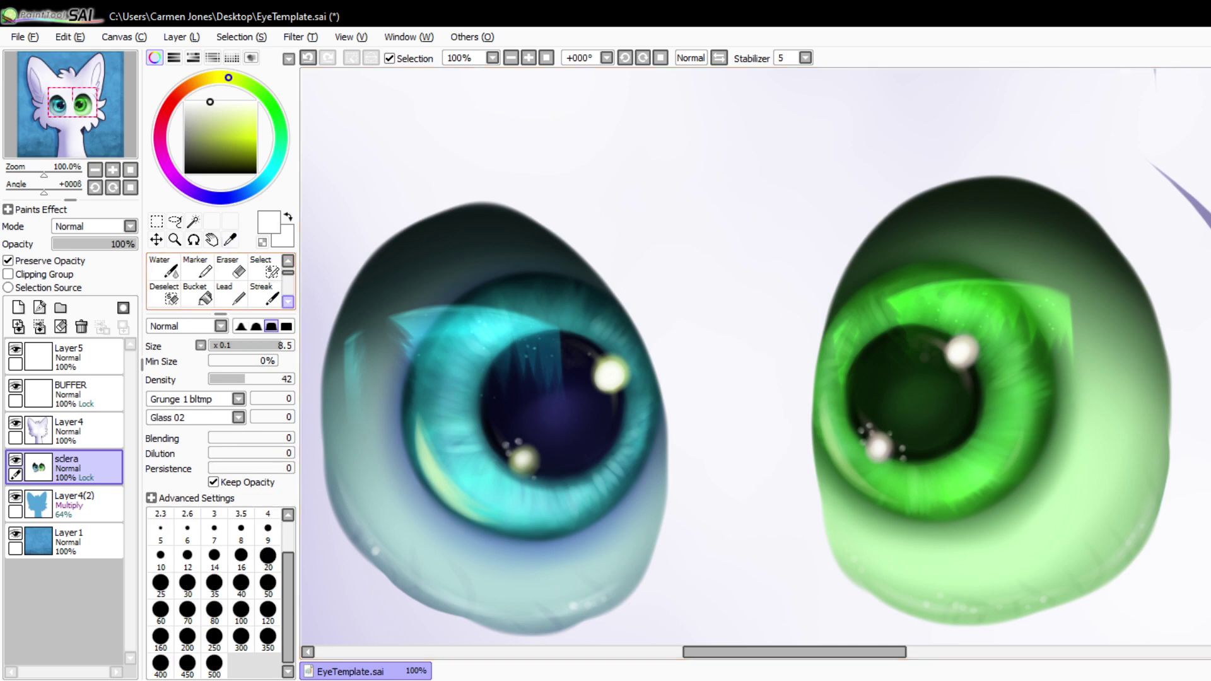
pyautogui.click(288, 301)
pyautogui.click(287, 302)
pyautogui.click(288, 302)
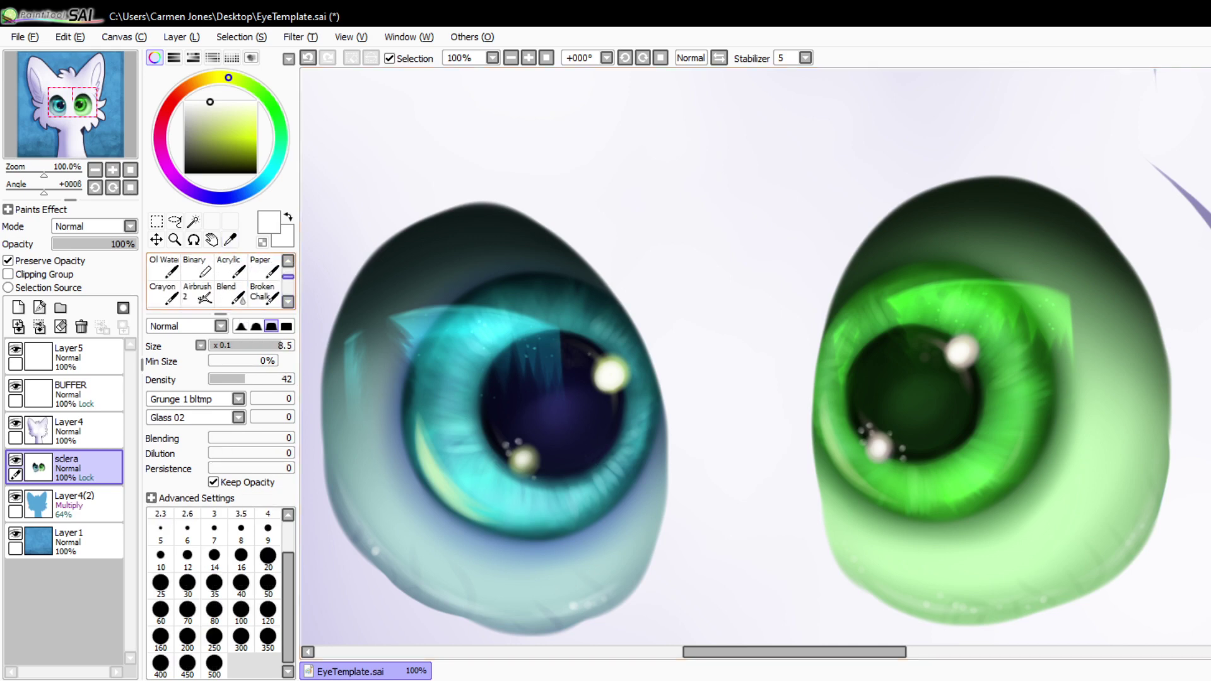
pyautogui.scroll(3, 265, 281)
pyautogui.click(265, 294)
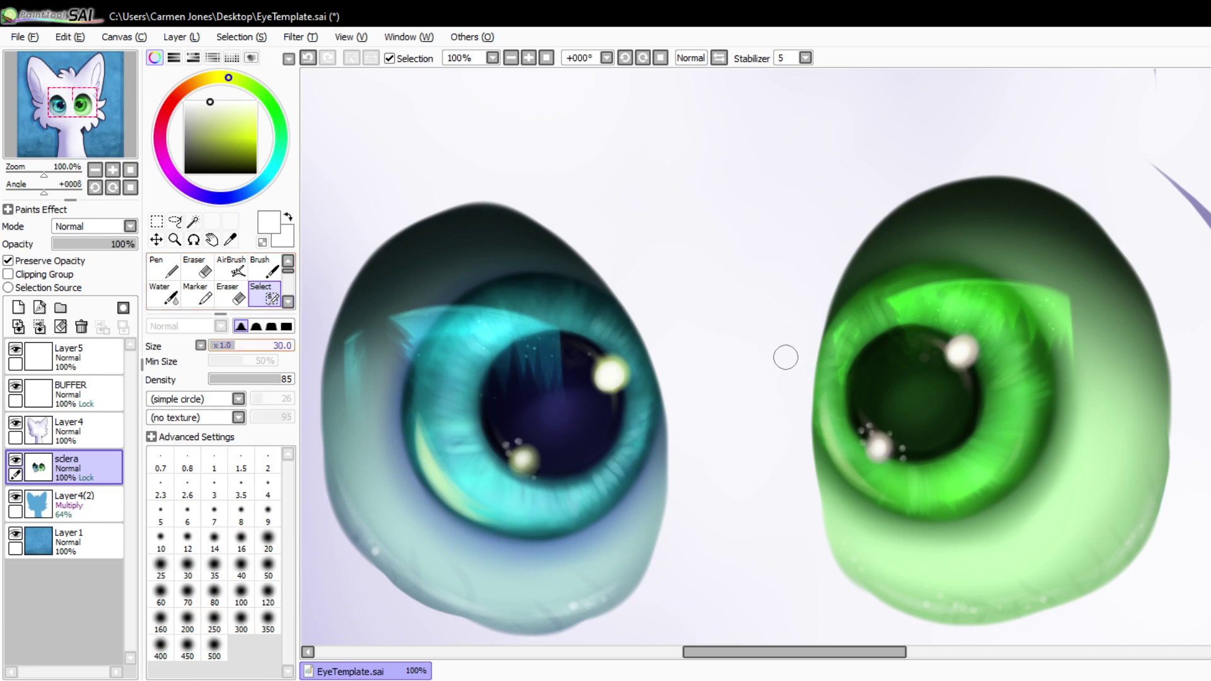
pyautogui.moveTo(586, 460)
pyautogui.mouseDown()
pyautogui.moveTo(581, 450)
pyautogui.moveTo(593, 465)
pyautogui.moveTo(600, 453)
pyautogui.mouseUp()
pyautogui.moveTo(961, 453)
pyautogui.mouseDown()
pyautogui.moveTo(940, 438)
pyautogui.moveTo(955, 458)
pyautogui.moveTo(971, 435)
pyautogui.moveTo(990, 467)
pyautogui.mouseUp()
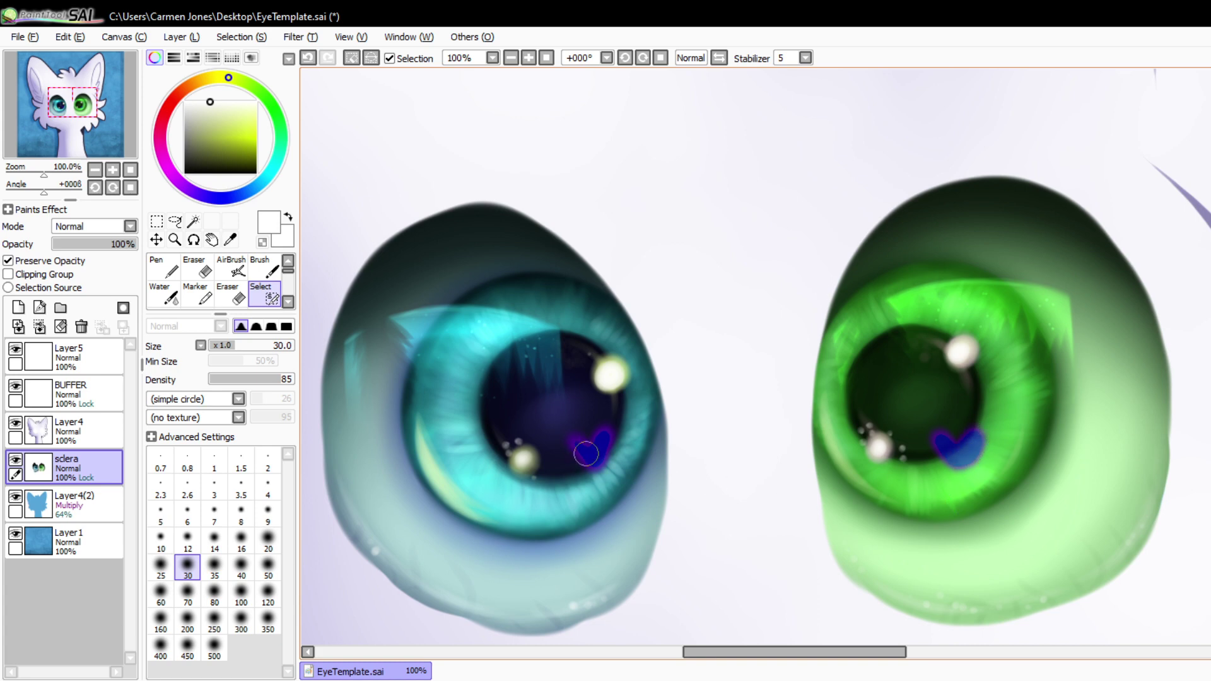
pyautogui.moveTo(586, 452); pyautogui.dragTo(567, 449)
# - Lighten the heart-shaped selected areas in both eyes with a colour adjustment filter and clear the selection
pyautogui.click(174, 220)
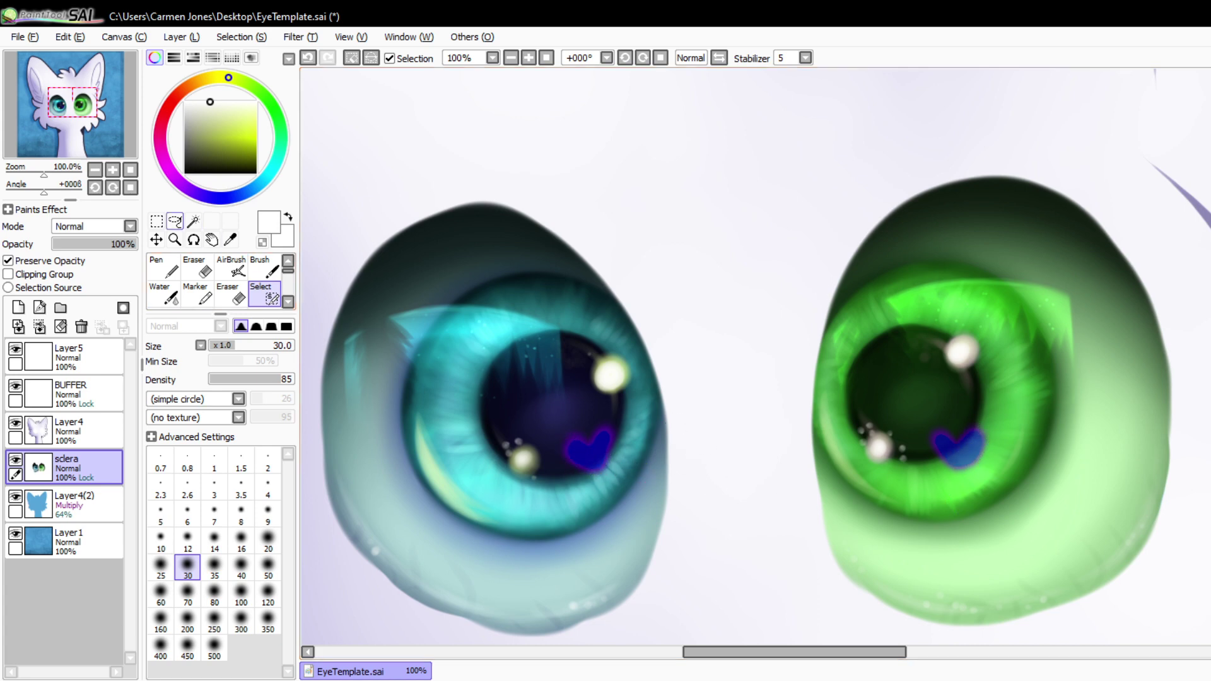
pyautogui.click(156, 222)
pyautogui.click(300, 37)
pyautogui.click(325, 54)
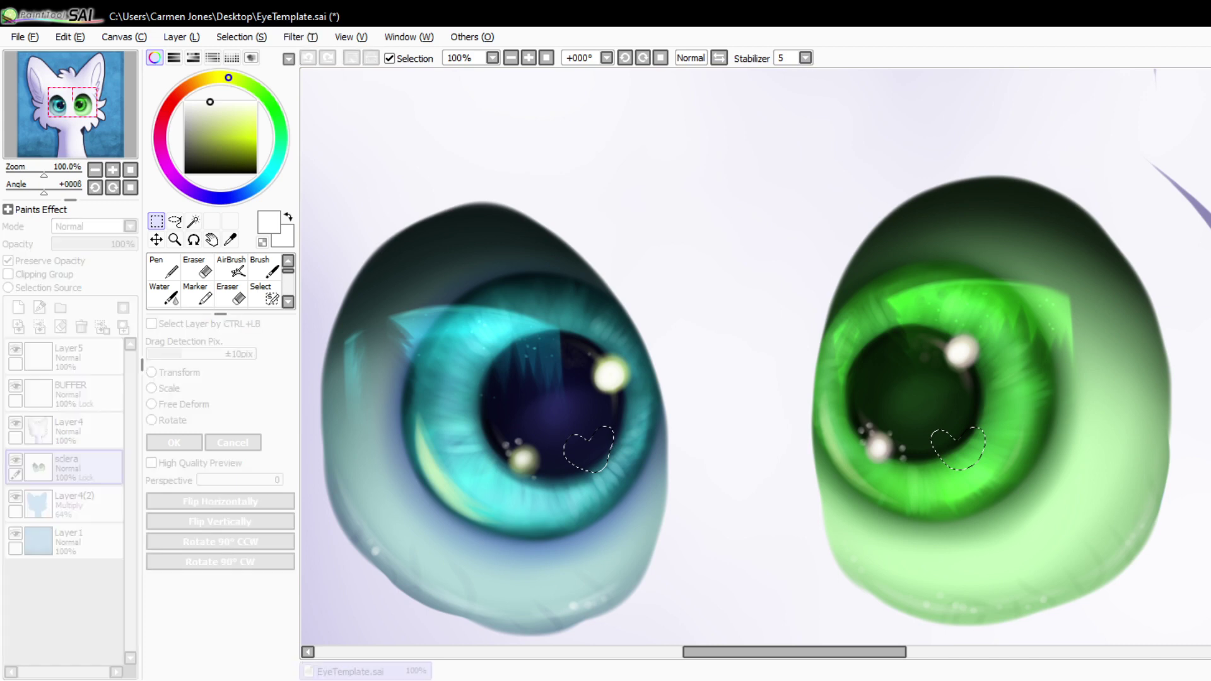
pyautogui.press('Escape')
pyautogui.click(300, 38)
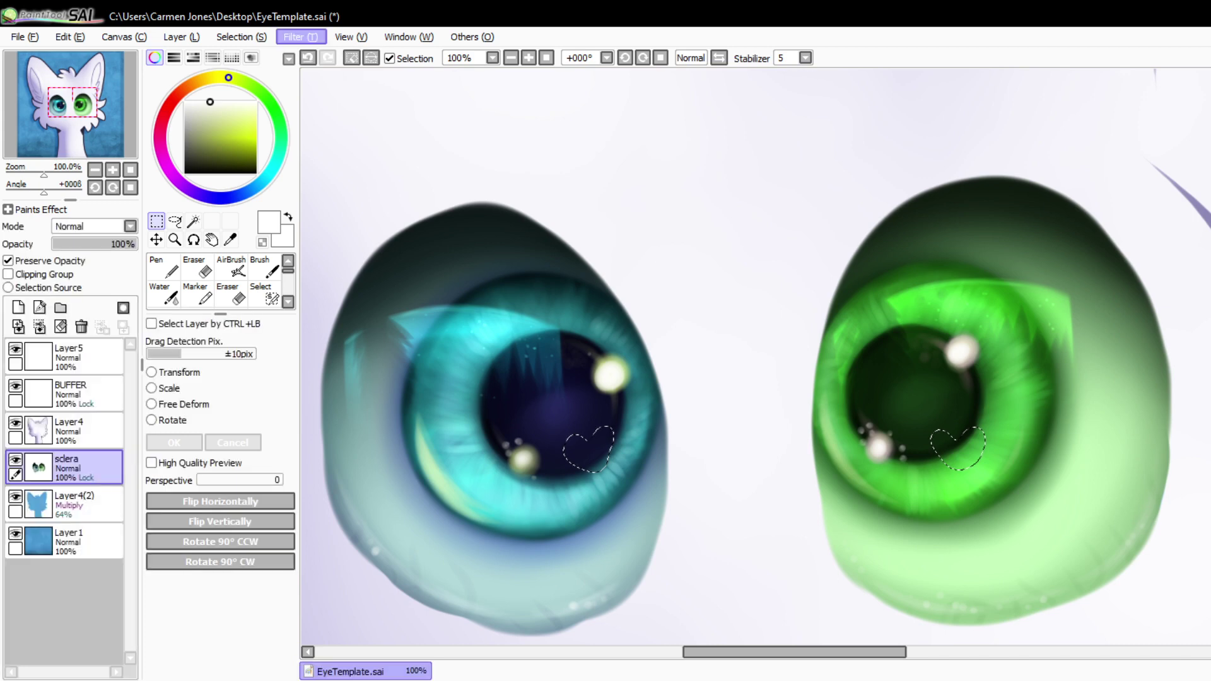
pyautogui.click(327, 67)
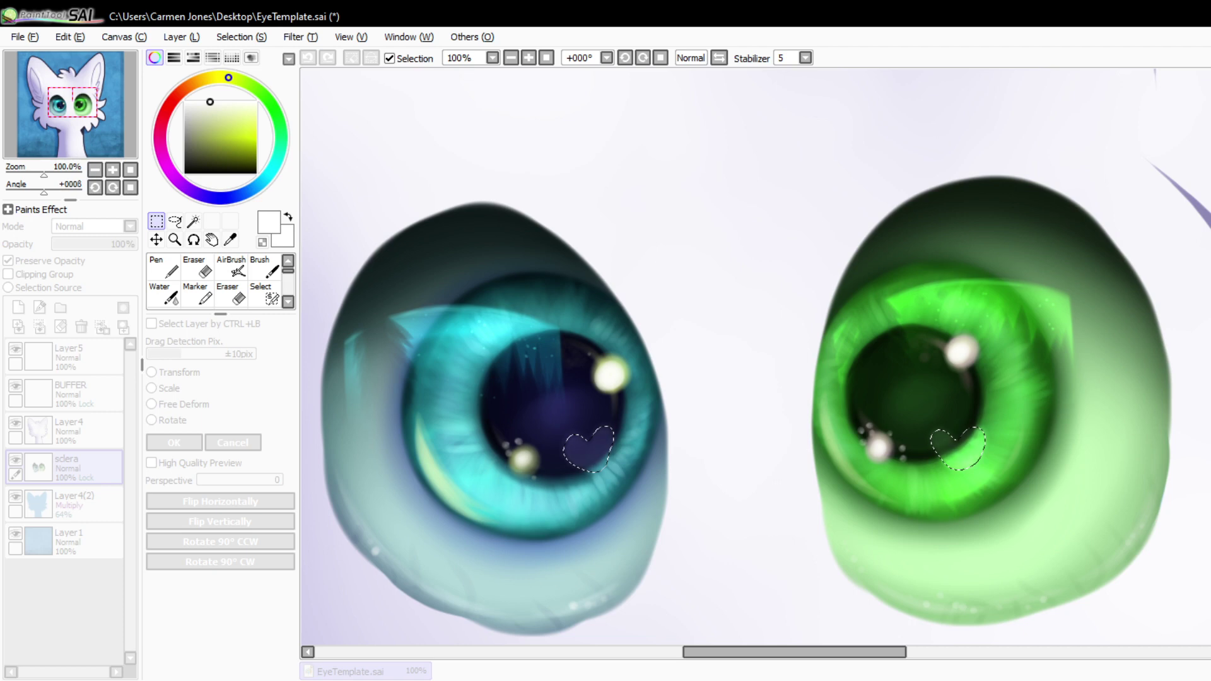
pyautogui.press('Return')
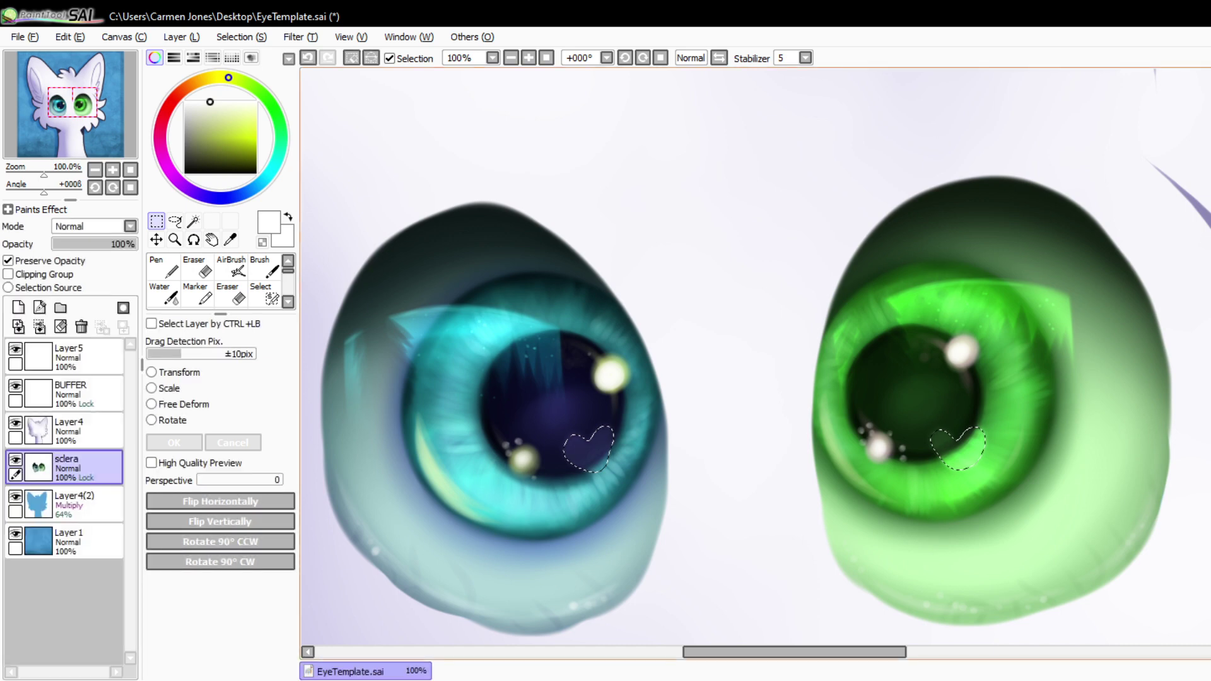
pyautogui.hotkey('ctrl', 'd')
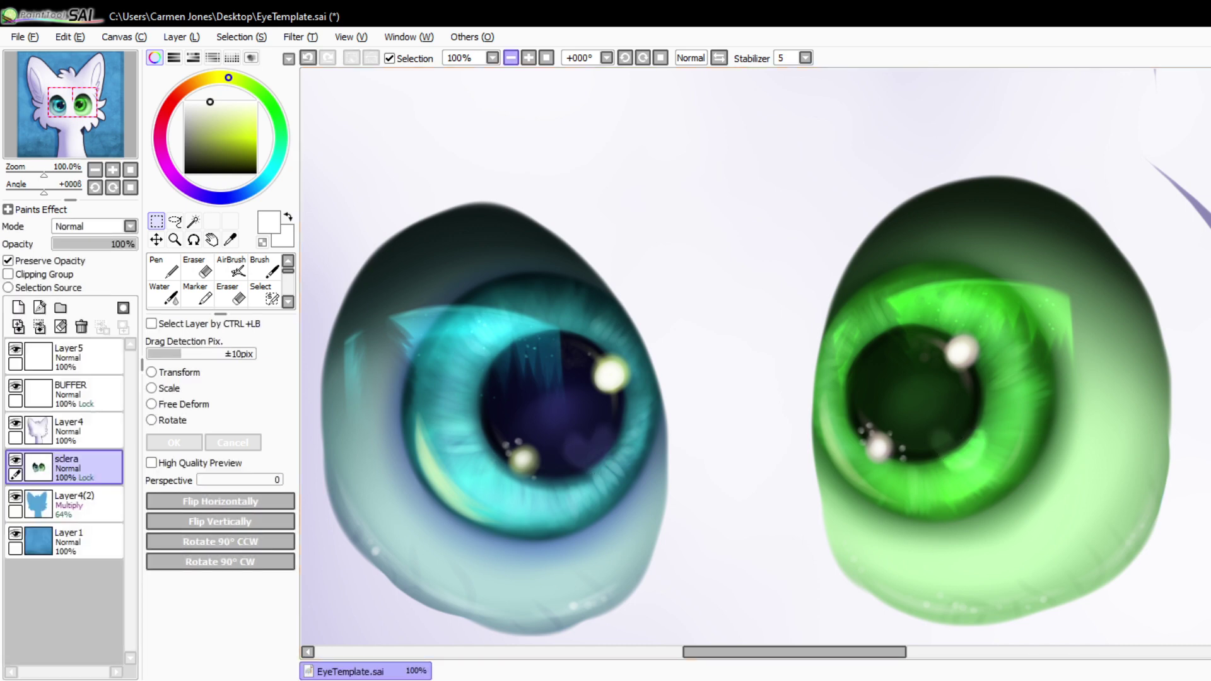
# - Dab tiny white specks around the heart-shaped reflections in both pupils with the size 3.8 Brush
pyautogui.press('pagedown')
pyautogui.press('pagedown')
pyautogui.press('pagedown')
pyautogui.press('pagedown')
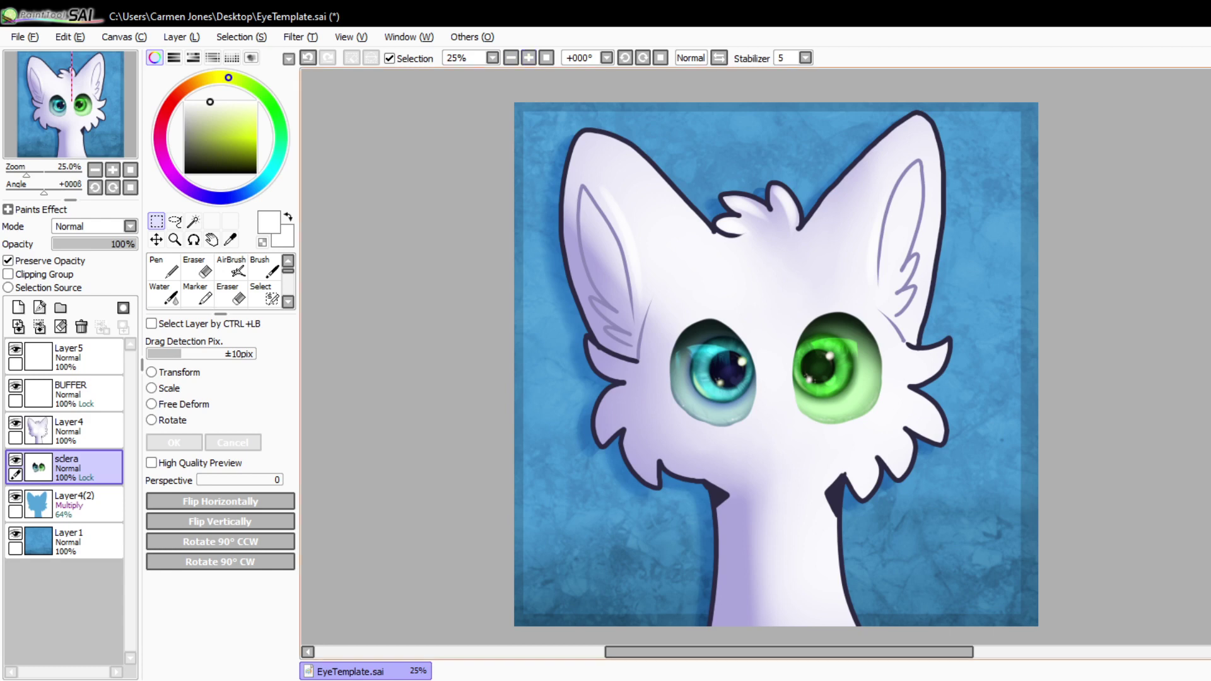
pyautogui.press('+')
pyautogui.press('+')
pyautogui.press('-')
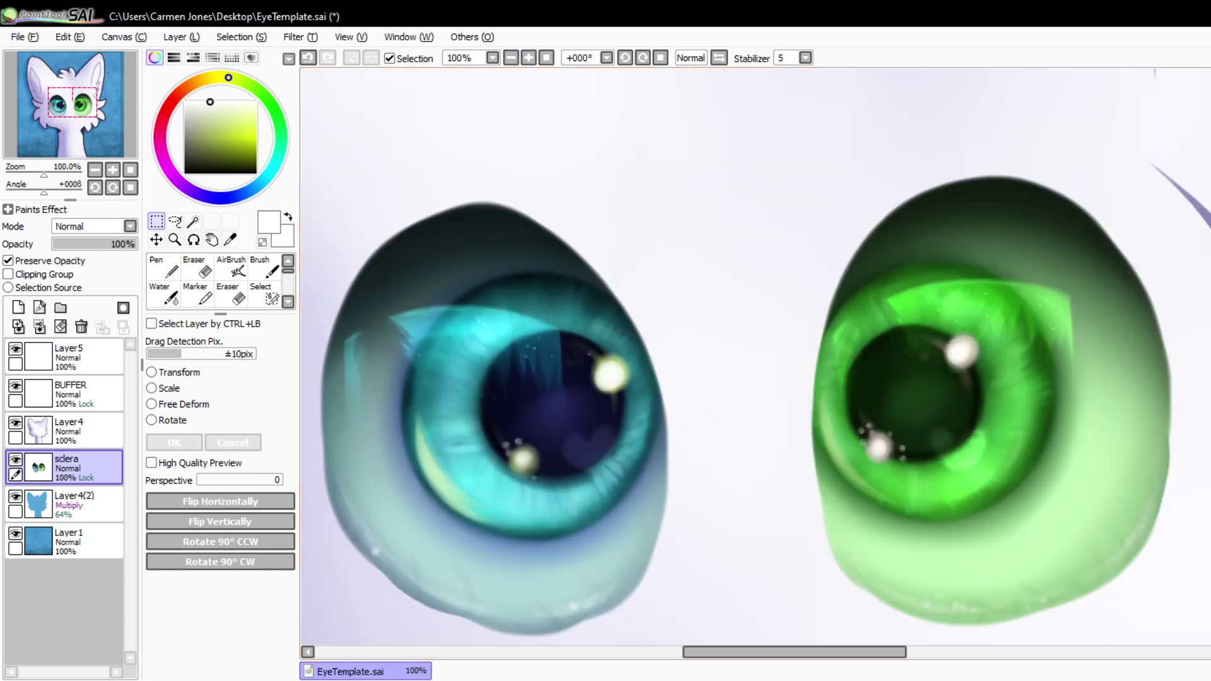
pyautogui.press('b')
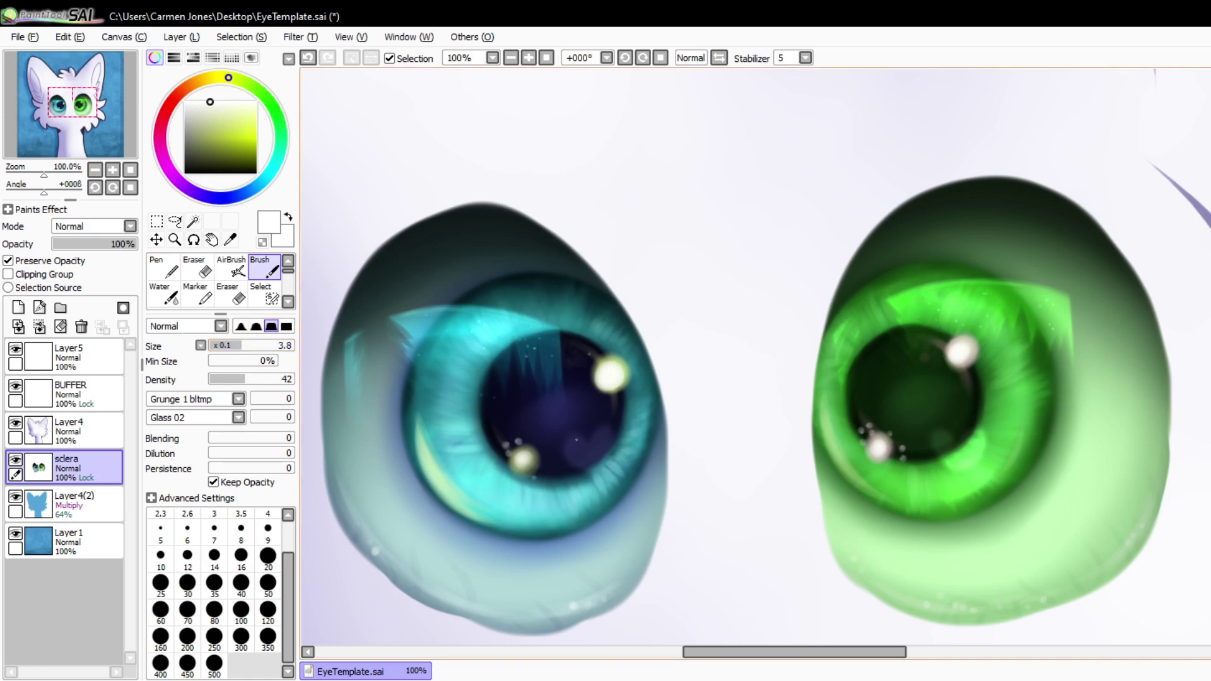
pyautogui.hotkey('ctrl', 'z')
pyautogui.hotkey('ctrl', 'y')
pyautogui.click(511, 58)
pyautogui.click(510, 58)
pyautogui.click(510, 58)
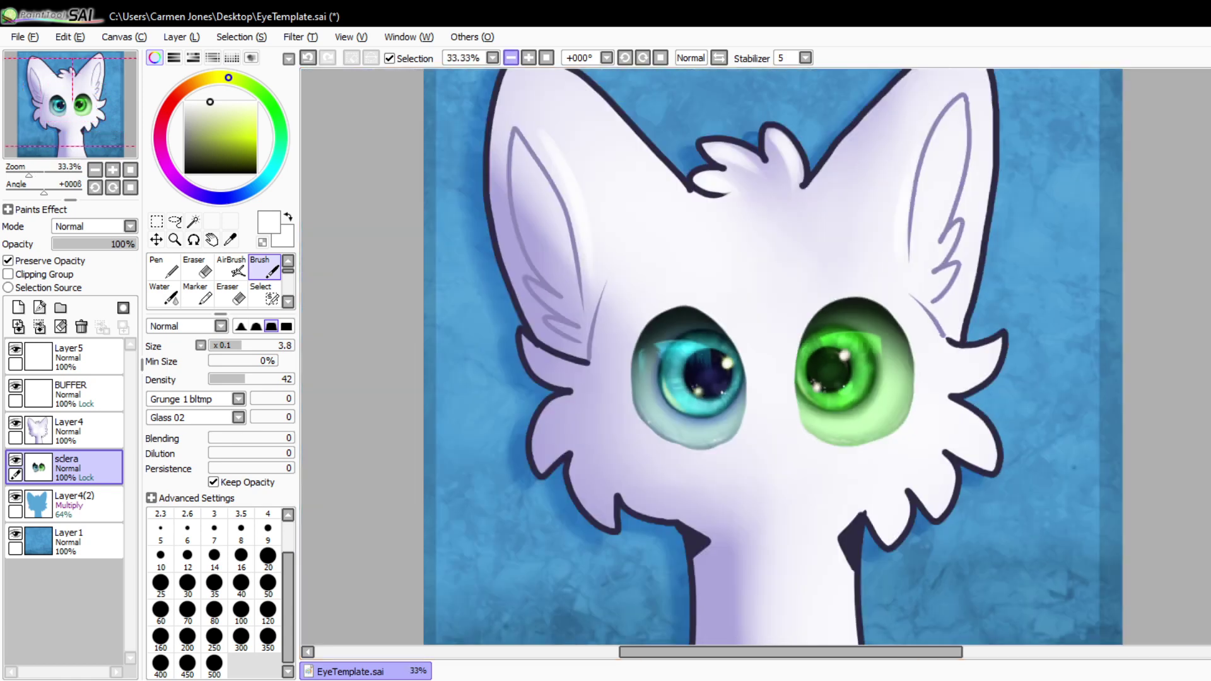
pyautogui.press('-')
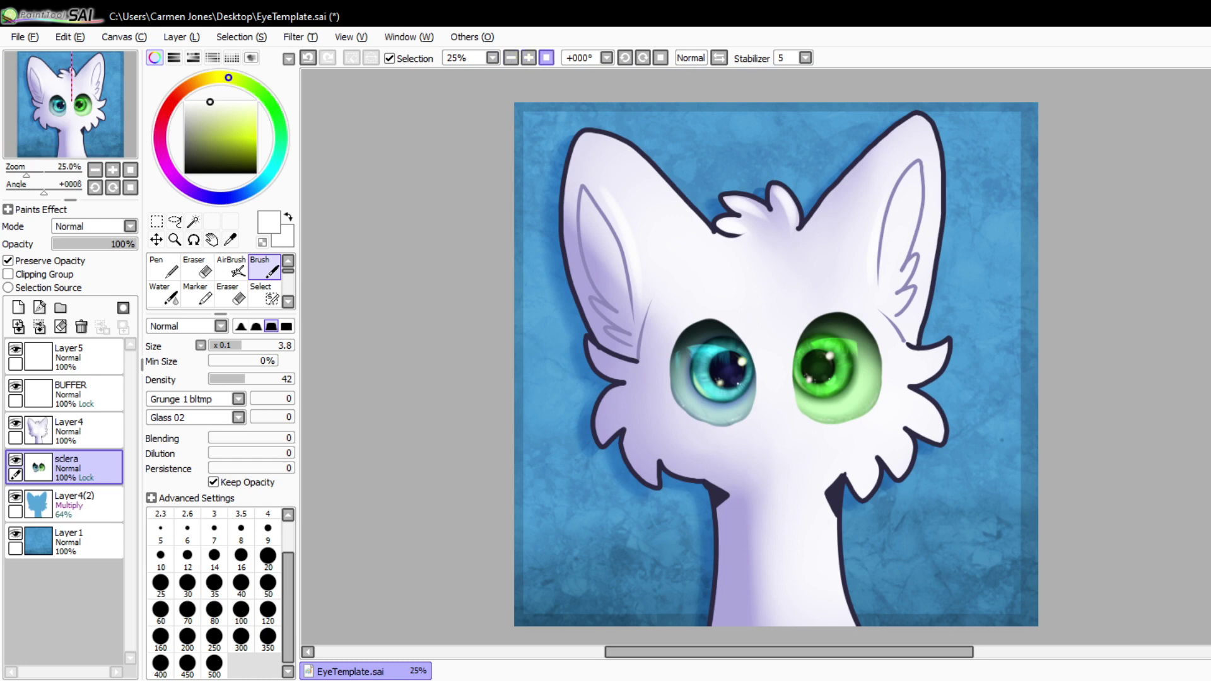
# - On Layer4, paint fur strokes over the lower edges of both eyes in sampled pale lavender with the size 20 Brush
pyautogui.click(70, 431)
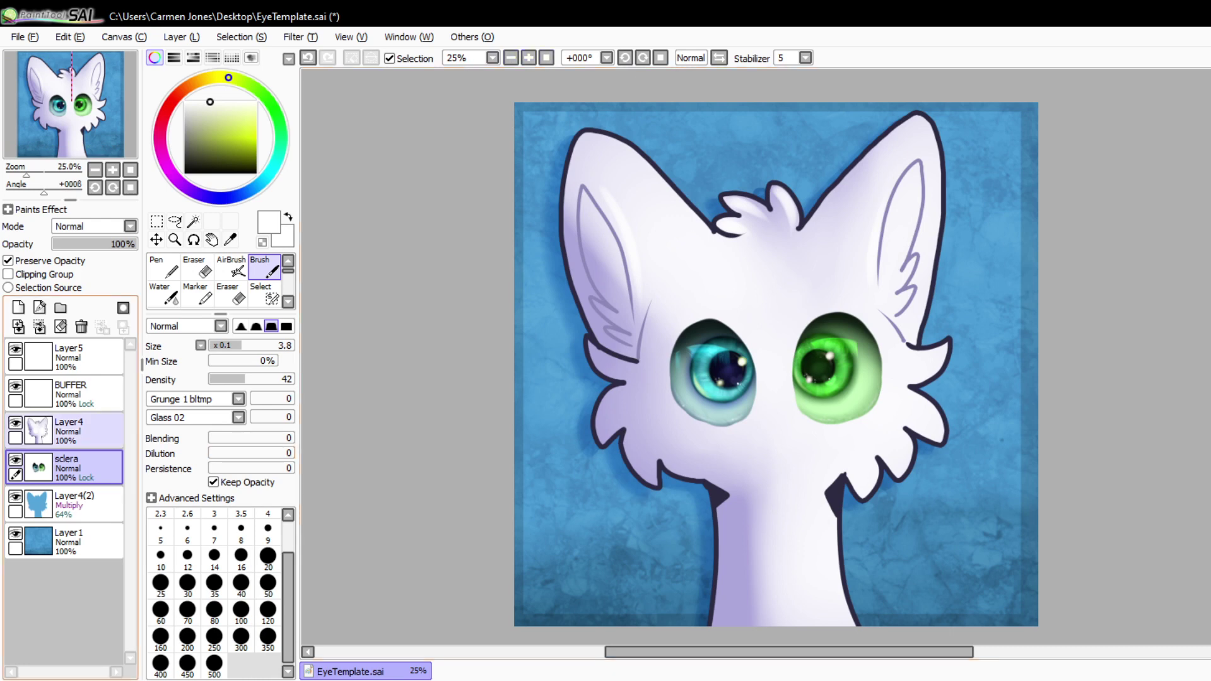
pyautogui.click(528, 57)
pyautogui.click(528, 57)
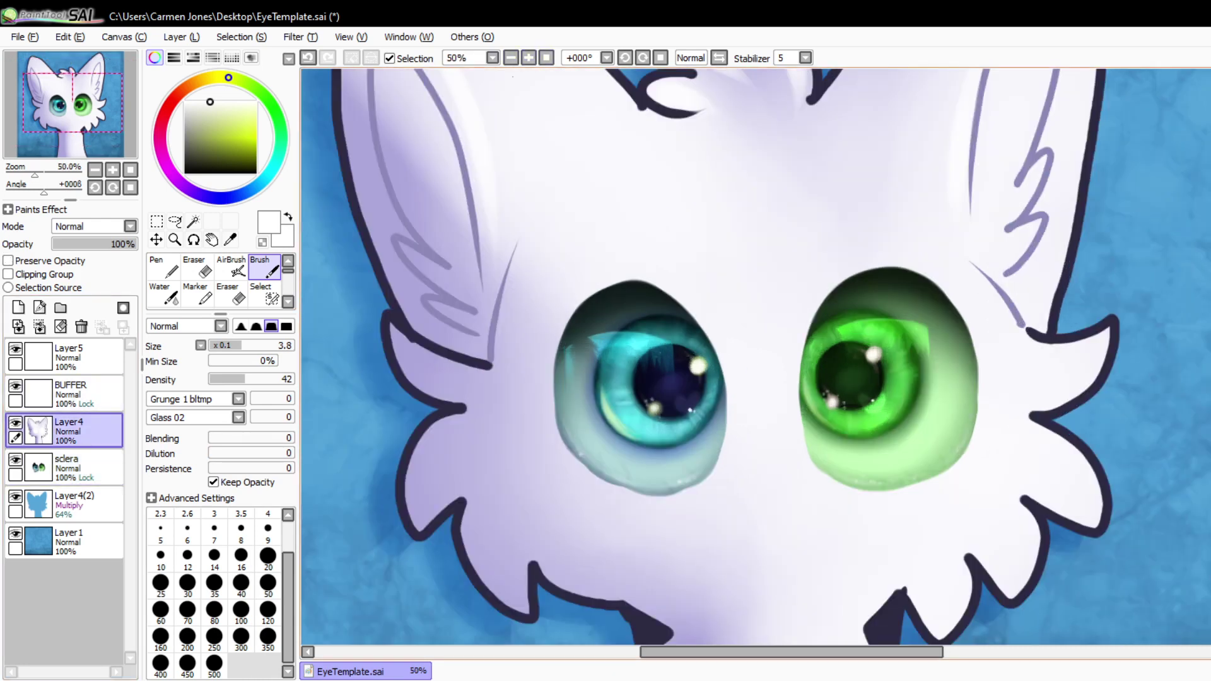
pyautogui.click(230, 240)
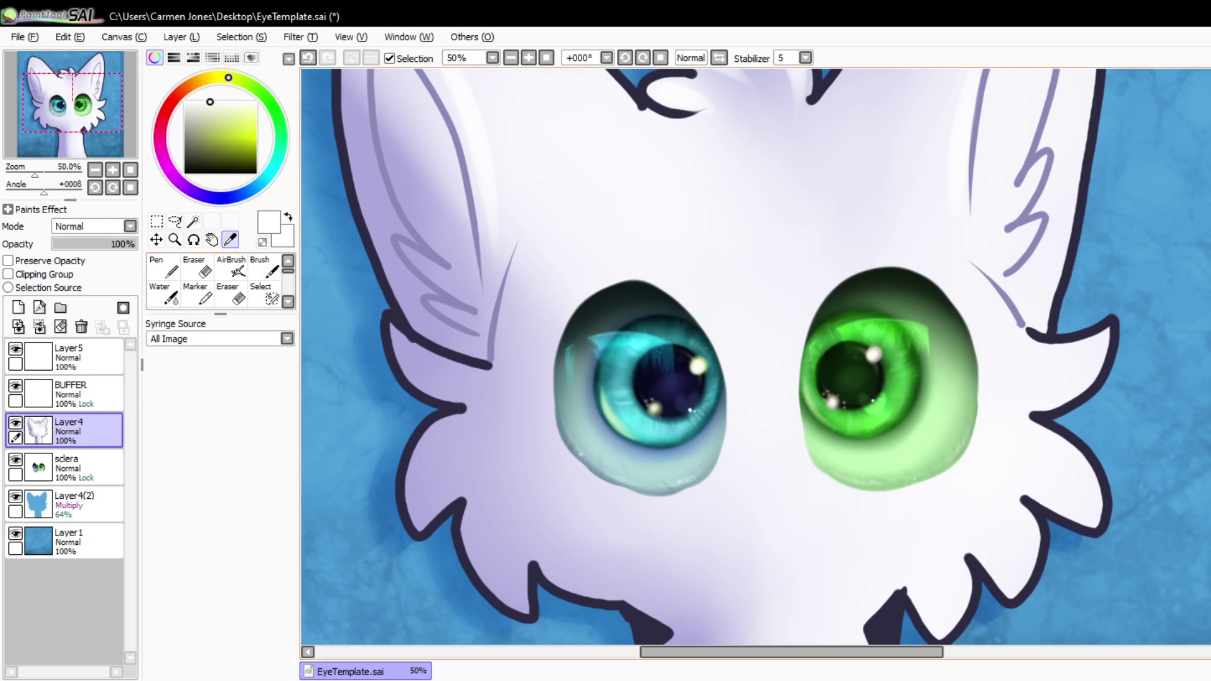
pyautogui.click(763, 303)
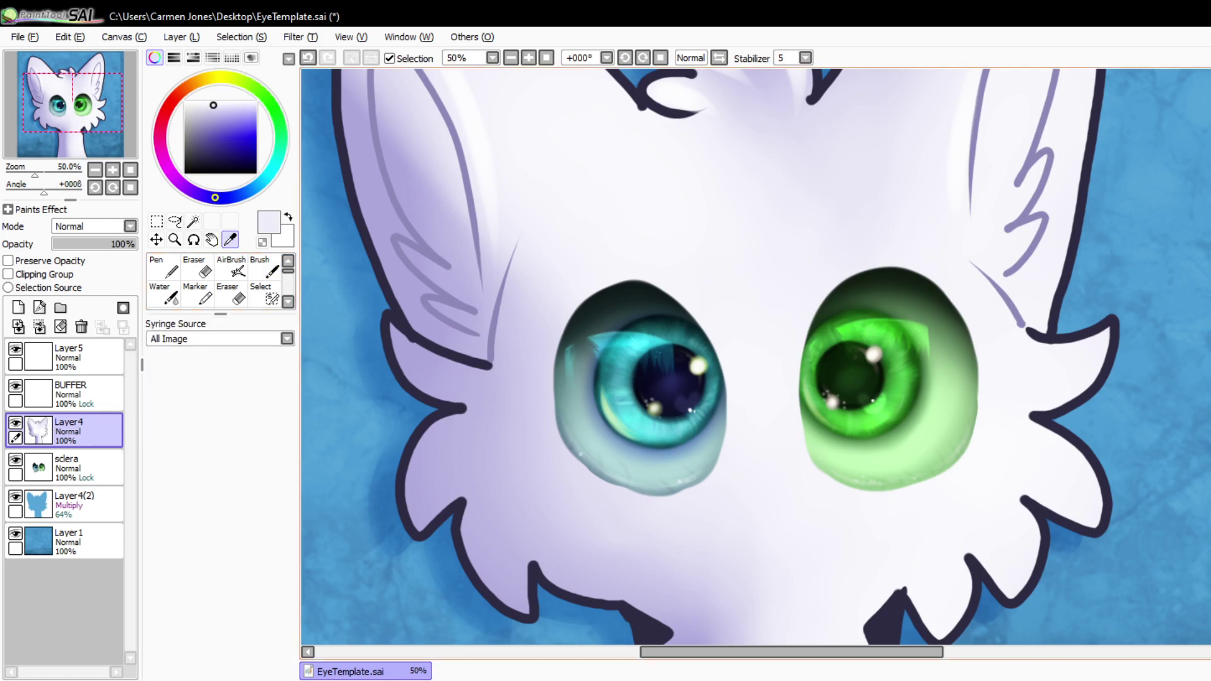
pyautogui.click(264, 267)
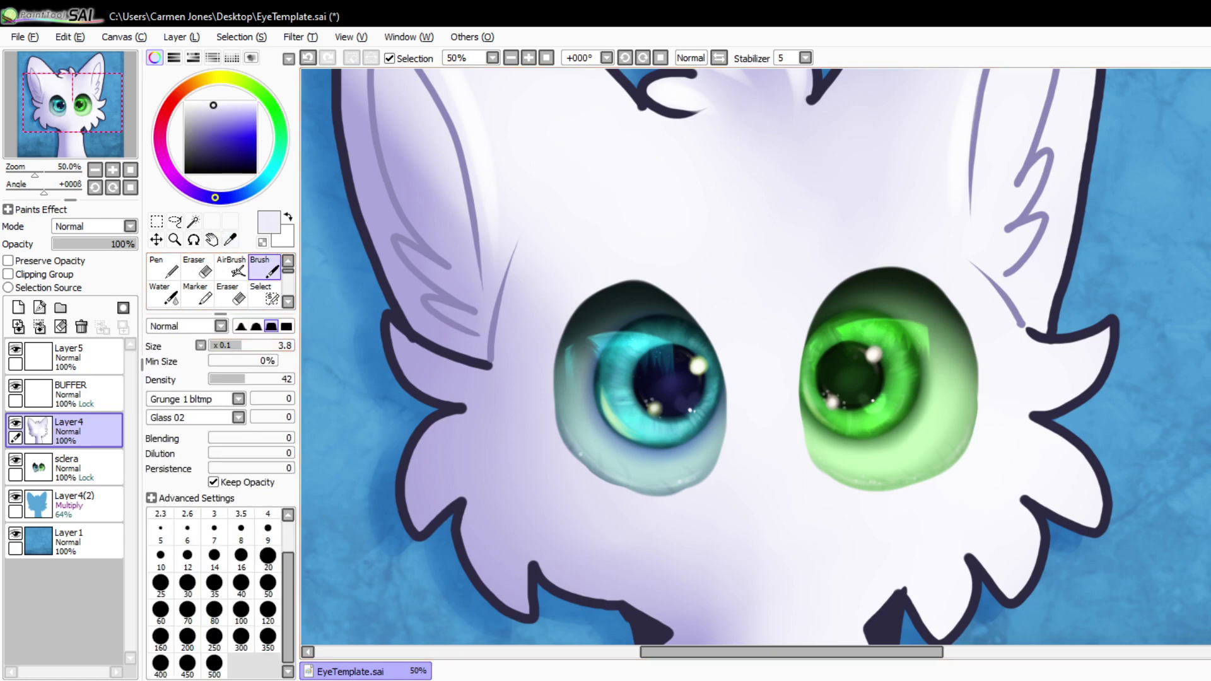
pyautogui.moveTo(261, 346); pyautogui.dragTo(295, 346)
pyautogui.click(267, 558)
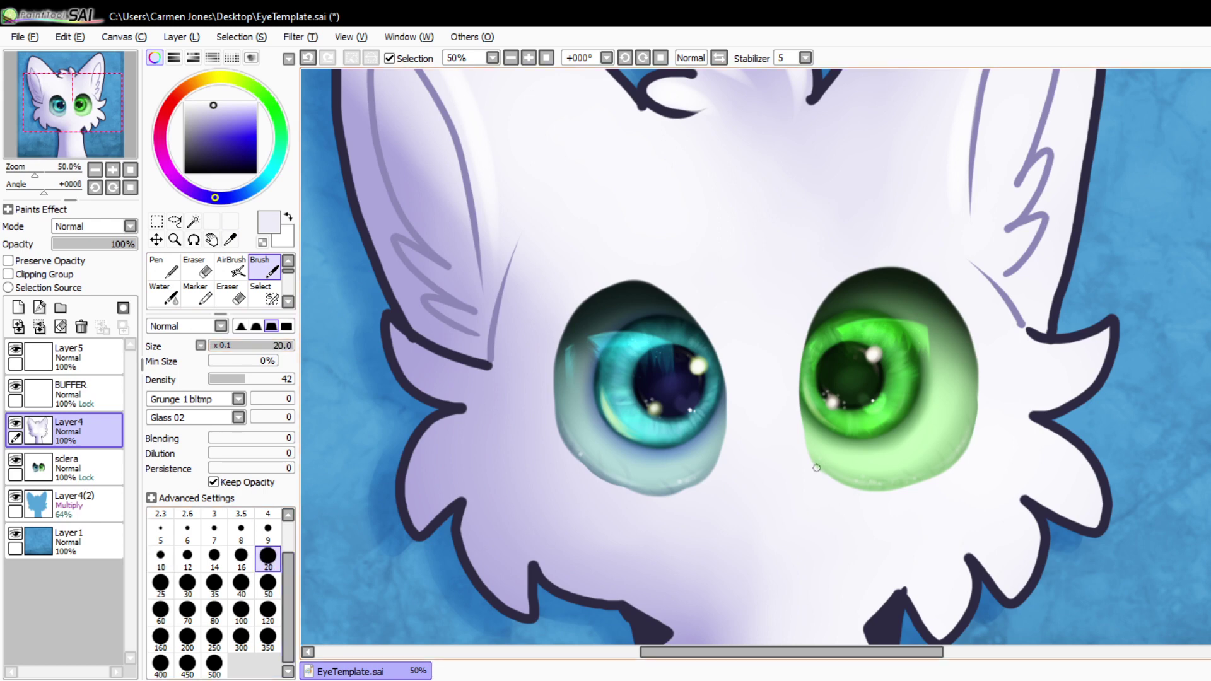
pyautogui.moveTo(840, 470)
pyautogui.mouseDown()
pyautogui.moveTo(896, 489)
pyautogui.moveTo(856, 496)
pyautogui.moveTo(820, 480)
pyautogui.moveTo(838, 462)
pyautogui.moveTo(870, 503)
pyautogui.mouseUp()
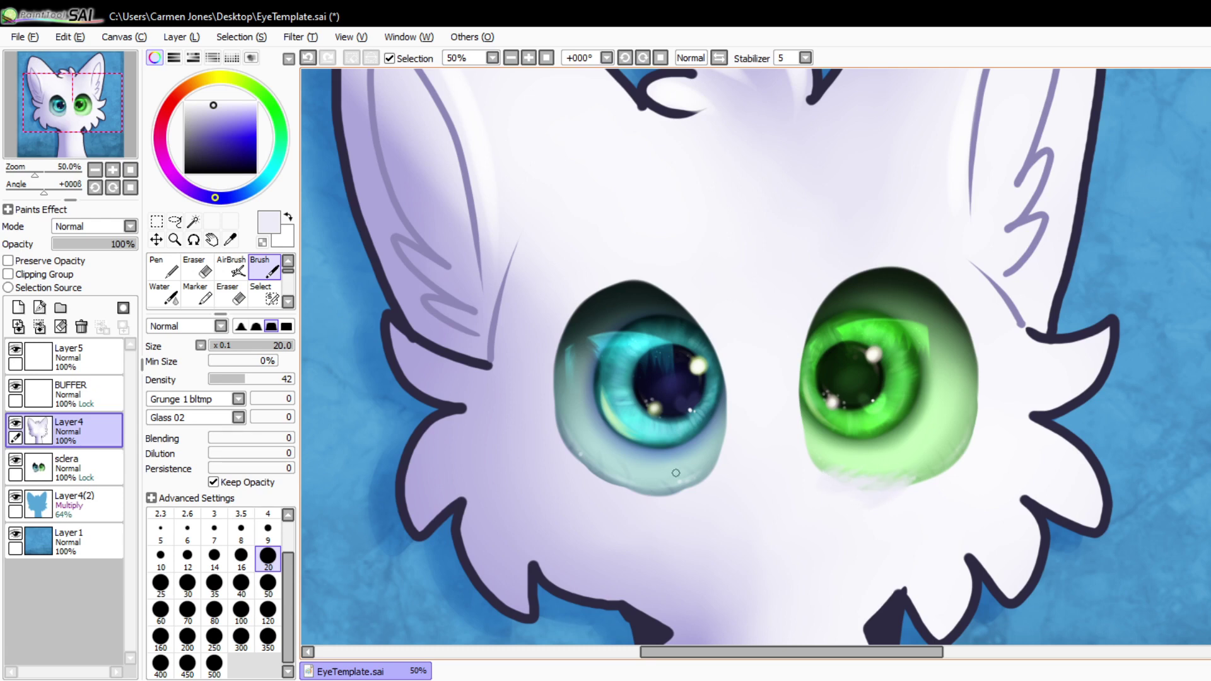
pyautogui.moveTo(675, 472)
pyautogui.mouseDown()
pyautogui.moveTo(674, 497)
pyautogui.moveTo(587, 460)
pyautogui.moveTo(631, 492)
pyautogui.moveTo(579, 472)
pyautogui.mouseUp()
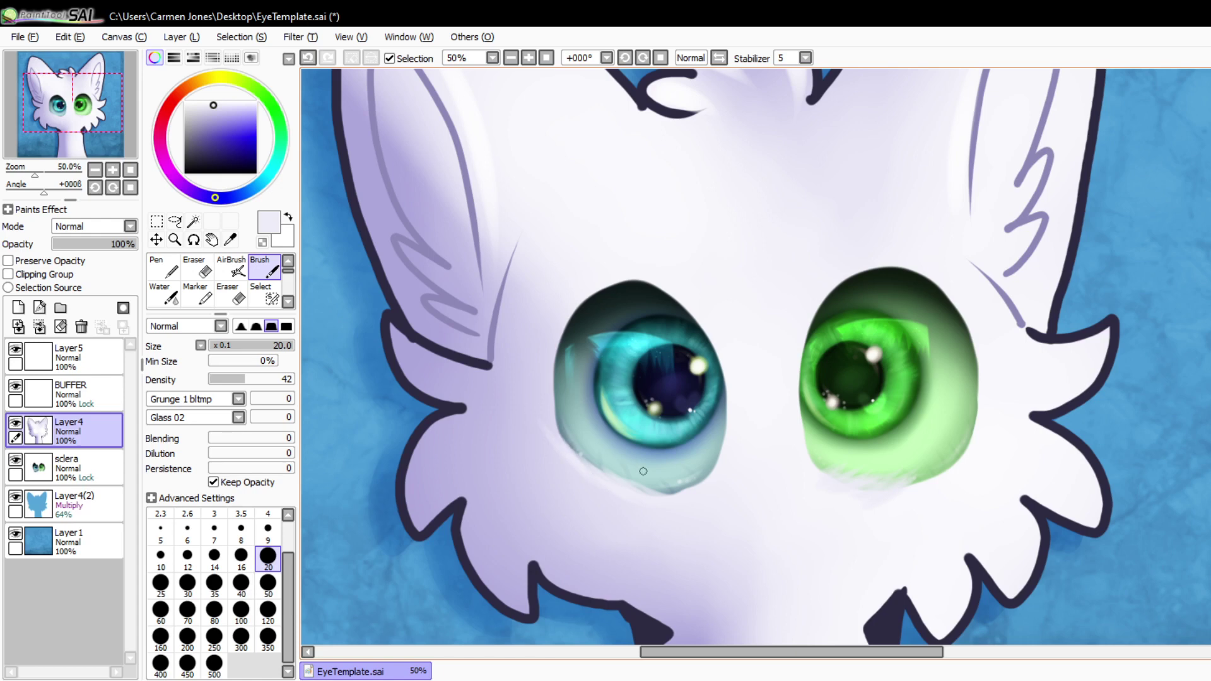
# - On Layer4, paint near-white fur strokes over the lower edges of both eyes and the green eye's inner edge
pyautogui.moveTo(653, 487)
pyautogui.mouseDown()
pyautogui.moveTo(703, 487)
pyautogui.moveTo(629, 495)
pyautogui.moveTo(703, 487)
pyautogui.moveTo(635, 493)
pyautogui.mouseUp()
pyautogui.click(198, 101)
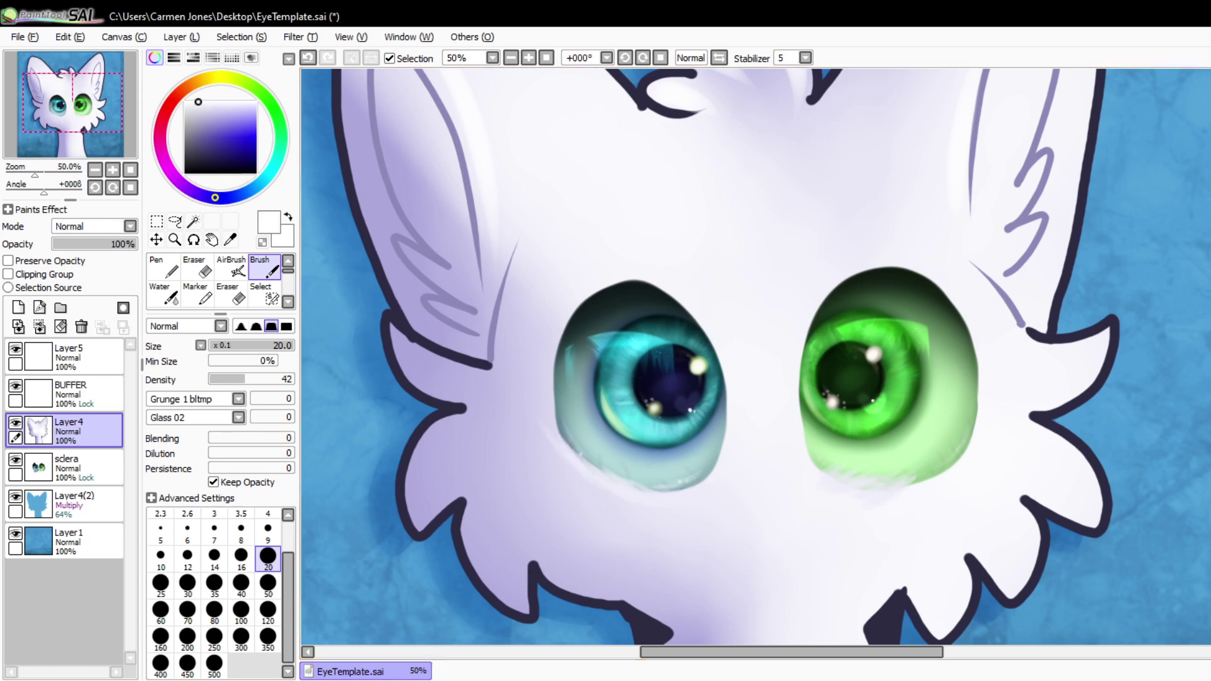
pyautogui.moveTo(843, 479)
pyautogui.mouseDown()
pyautogui.moveTo(817, 492)
pyautogui.moveTo(853, 480)
pyautogui.moveTo(836, 469)
pyautogui.moveTo(891, 457)
pyautogui.moveTo(914, 468)
pyautogui.moveTo(883, 496)
pyautogui.moveTo(966, 456)
pyautogui.mouseUp()
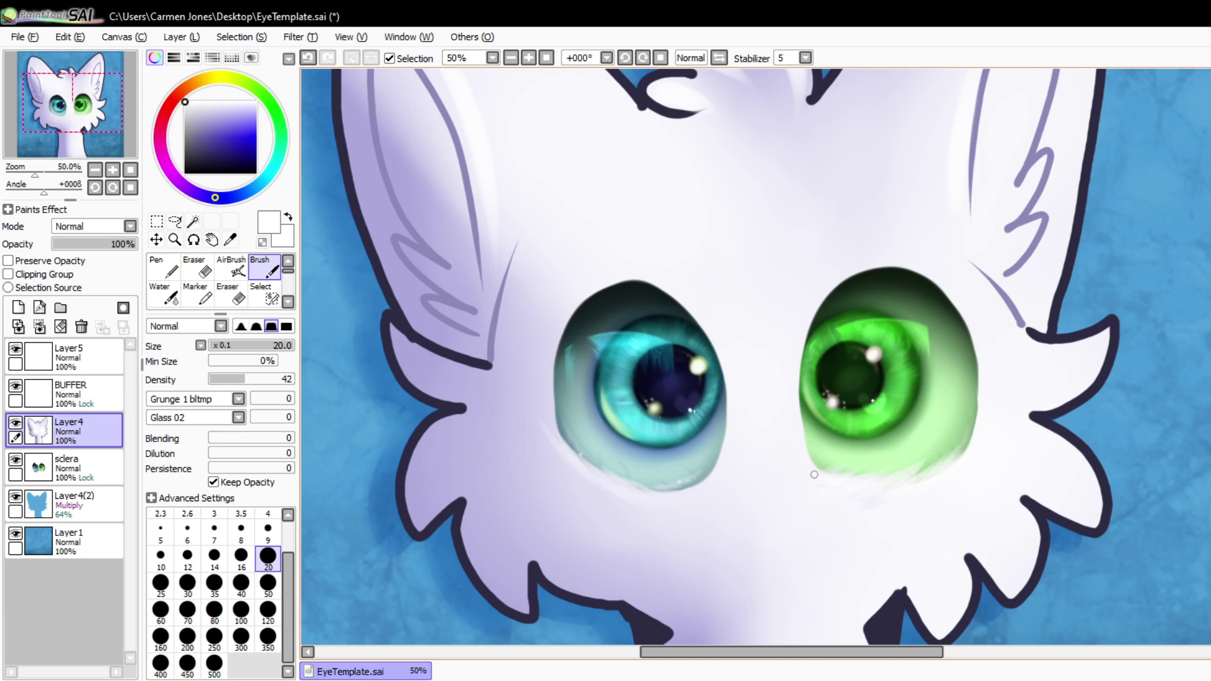
pyautogui.moveTo(813, 474)
pyautogui.mouseDown()
pyautogui.moveTo(815, 424)
pyautogui.moveTo(806, 460)
pyautogui.moveTo(799, 413)
pyautogui.moveTo(816, 326)
pyautogui.moveTo(811, 354)
pyautogui.mouseUp()
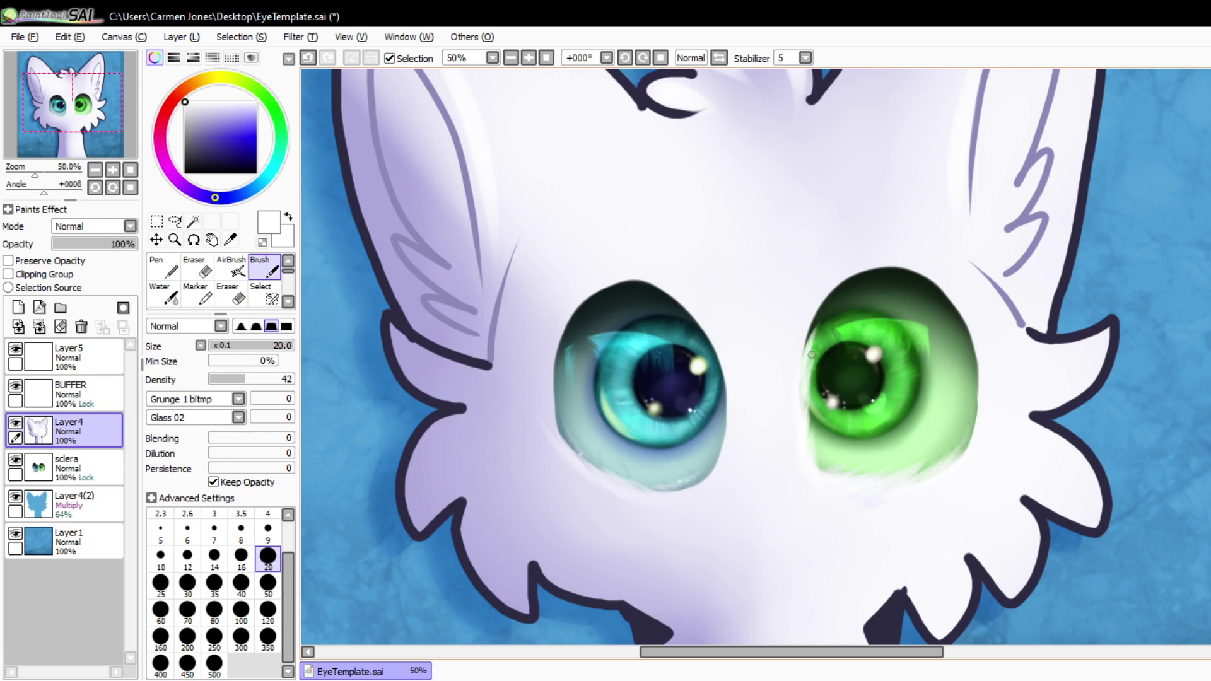
pyautogui.moveTo(714, 483); pyautogui.dragTo(716, 435)
# - Sample the pale fur colour beside the teal eye and paint fur over both eyes' inner edges and the teal eye's lower edge
pyautogui.press('alt')
pyautogui.click(734, 442)
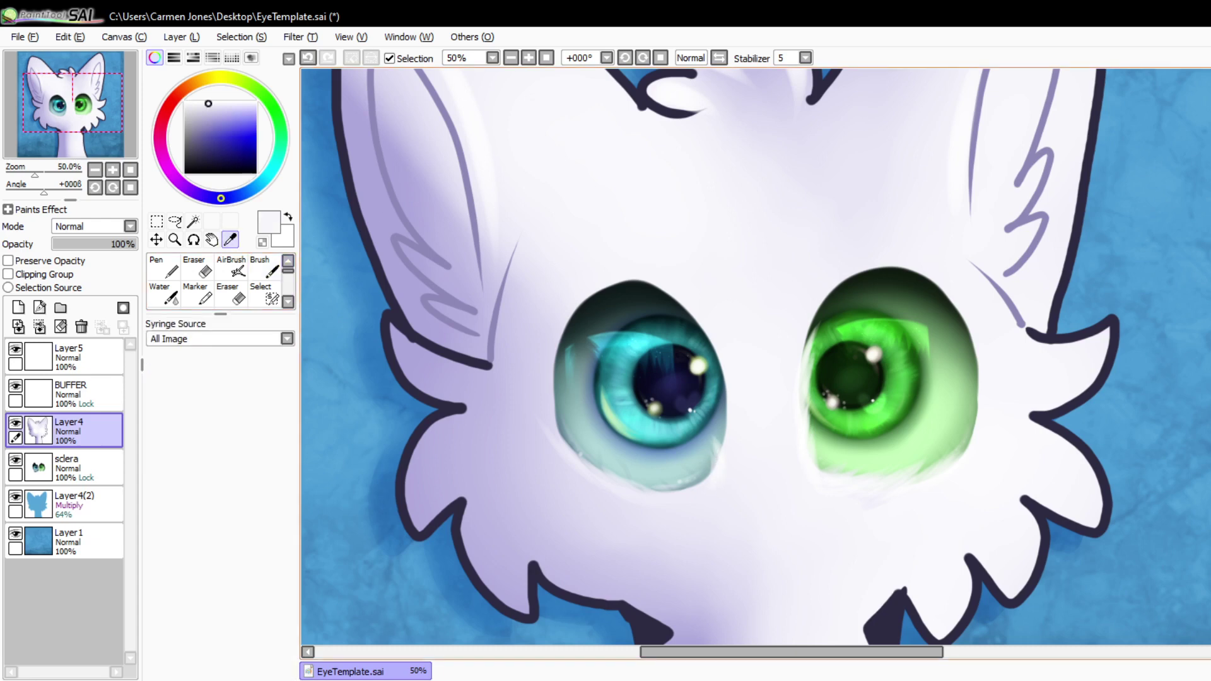
pyautogui.click(264, 268)
pyautogui.moveTo(709, 436)
pyautogui.mouseDown()
pyautogui.moveTo(723, 468)
pyautogui.moveTo(716, 406)
pyautogui.moveTo(733, 422)
pyautogui.moveTo(704, 340)
pyautogui.moveTo(729, 385)
pyautogui.moveTo(709, 332)
pyautogui.mouseUp()
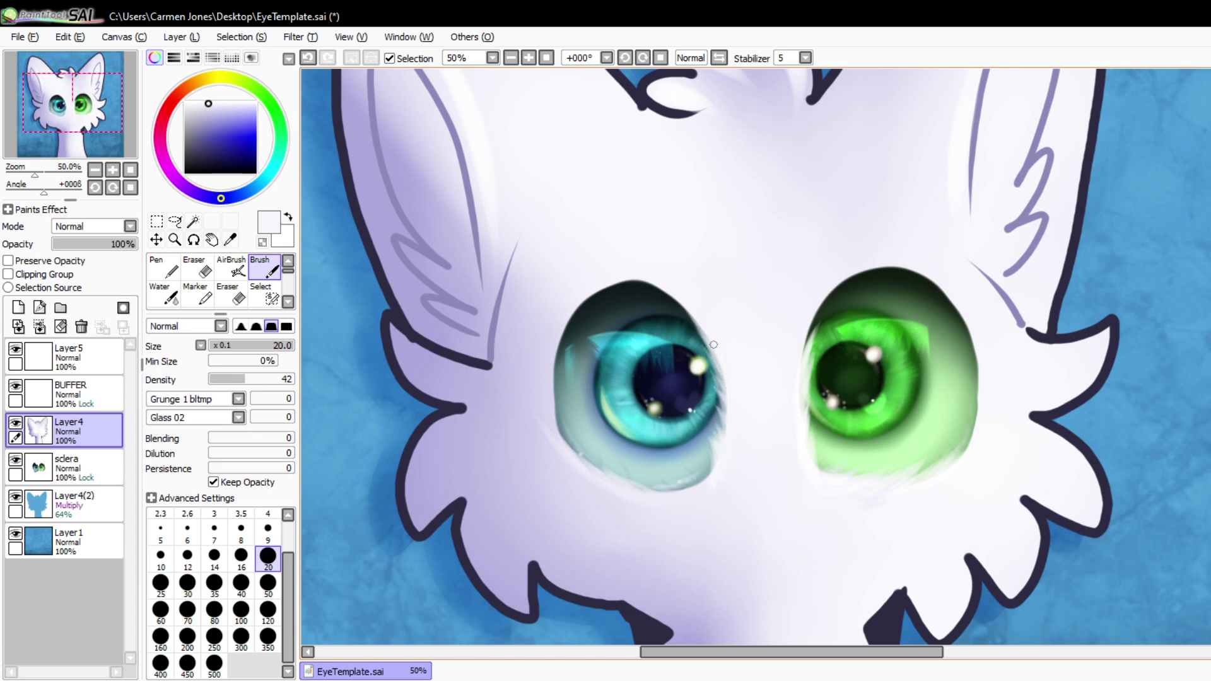
pyautogui.moveTo(806, 355)
pyautogui.mouseDown()
pyautogui.moveTo(813, 310)
pyautogui.moveTo(805, 354)
pyautogui.mouseUp()
pyautogui.moveTo(832, 294)
pyautogui.mouseDown()
pyautogui.moveTo(808, 327)
pyautogui.moveTo(848, 281)
pyautogui.mouseUp()
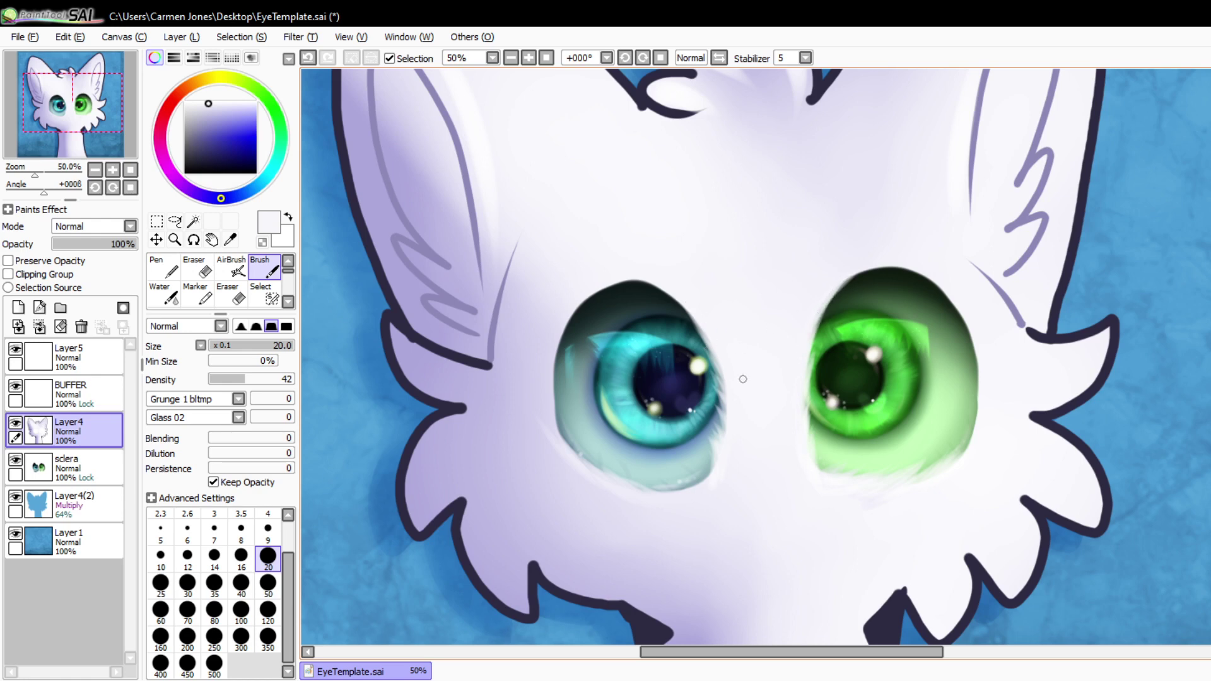
pyautogui.moveTo(723, 470); pyautogui.dragTo(637, 492)
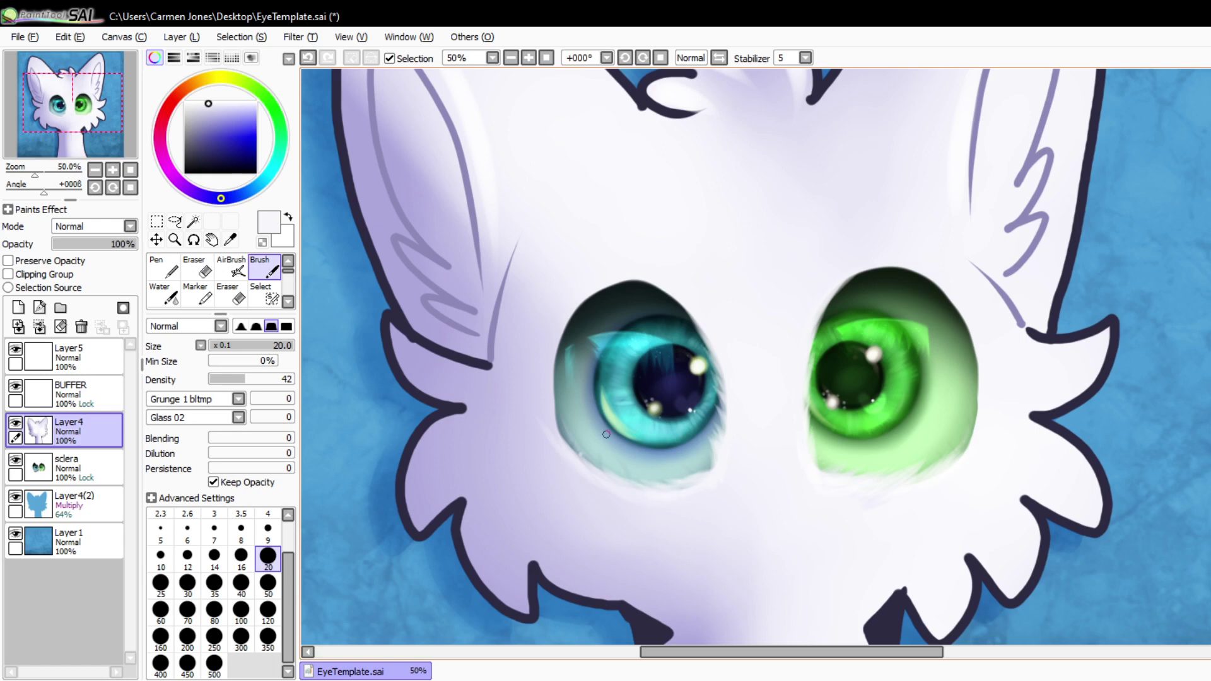
# - Paint pale fur over the upper edges of both eyes, checking the eyes underneath with Layer4's opacity temporarily at 0%
pyautogui.moveTo(828, 298)
pyautogui.mouseDown()
pyautogui.moveTo(852, 277)
pyautogui.moveTo(828, 309)
pyautogui.moveTo(902, 274)
pyautogui.moveTo(811, 316)
pyautogui.moveTo(815, 329)
pyautogui.moveTo(914, 272)
pyautogui.moveTo(844, 278)
pyautogui.moveTo(943, 290)
pyautogui.mouseUp()
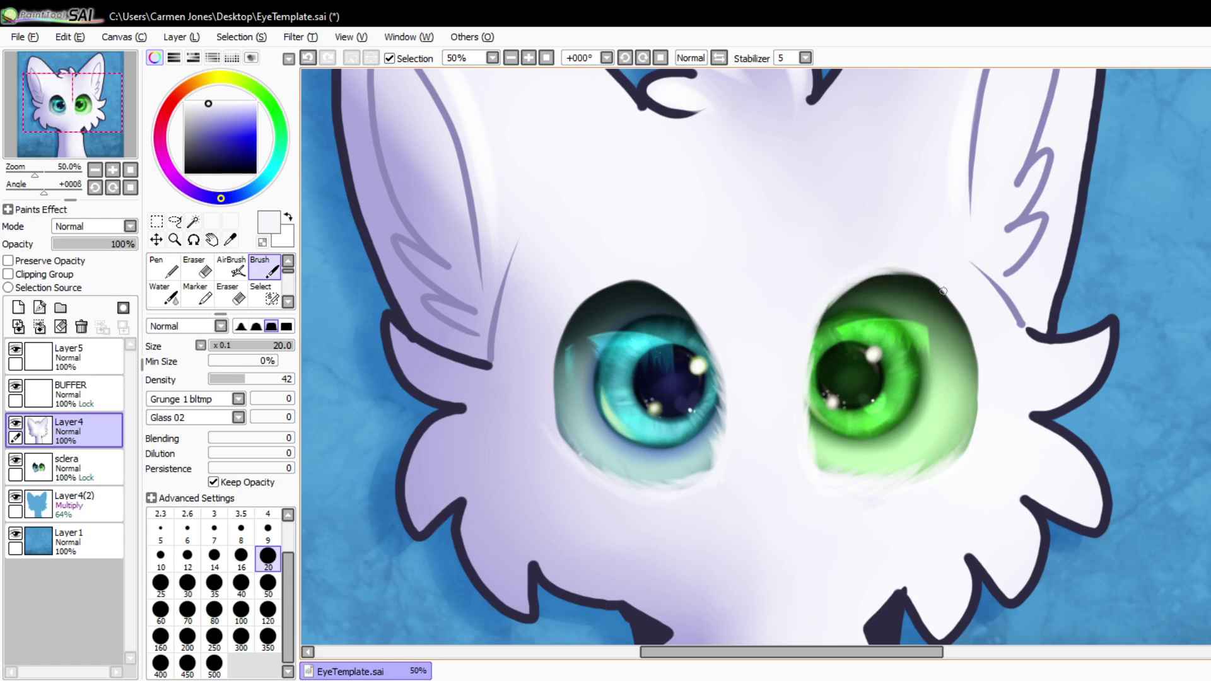
pyautogui.moveTo(687, 327)
pyautogui.mouseDown()
pyautogui.moveTo(677, 295)
pyautogui.moveTo(707, 313)
pyautogui.moveTo(654, 292)
pyautogui.moveTo(715, 328)
pyautogui.moveTo(626, 288)
pyautogui.moveTo(682, 301)
pyautogui.moveTo(654, 283)
pyautogui.moveTo(605, 279)
pyautogui.moveTo(676, 286)
pyautogui.moveTo(570, 301)
pyautogui.moveTo(627, 283)
pyautogui.moveTo(560, 307)
pyautogui.mouseUp()
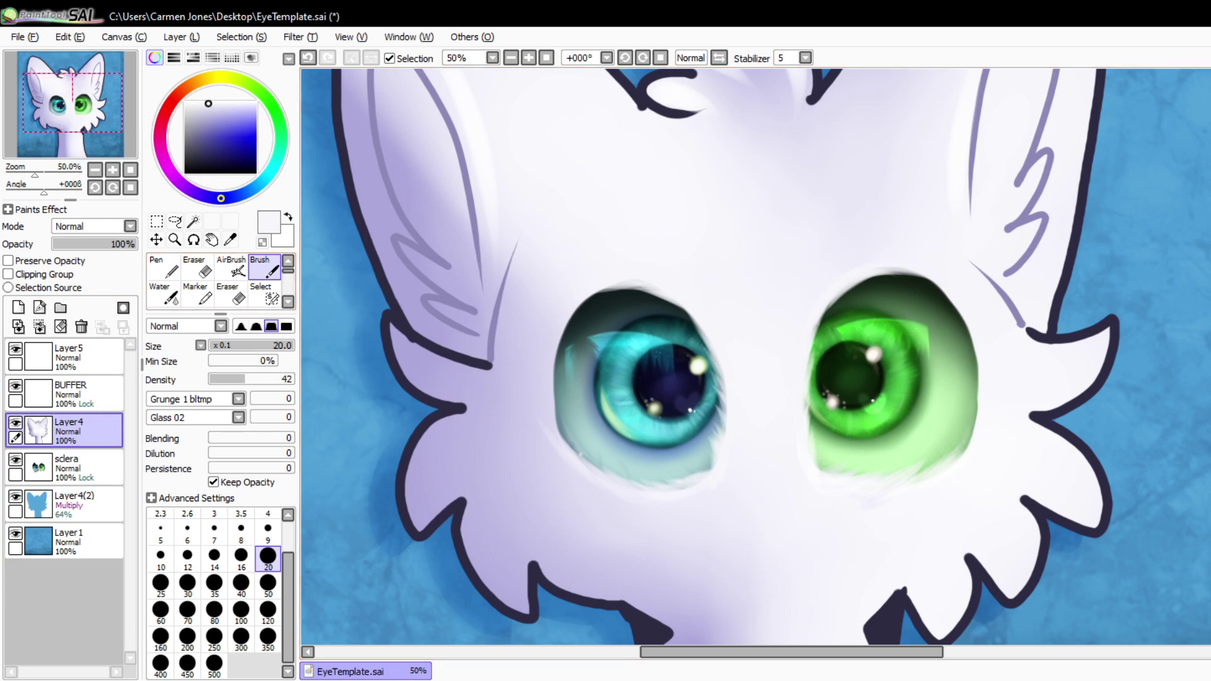
pyautogui.moveTo(132, 244); pyautogui.dragTo(52, 244)
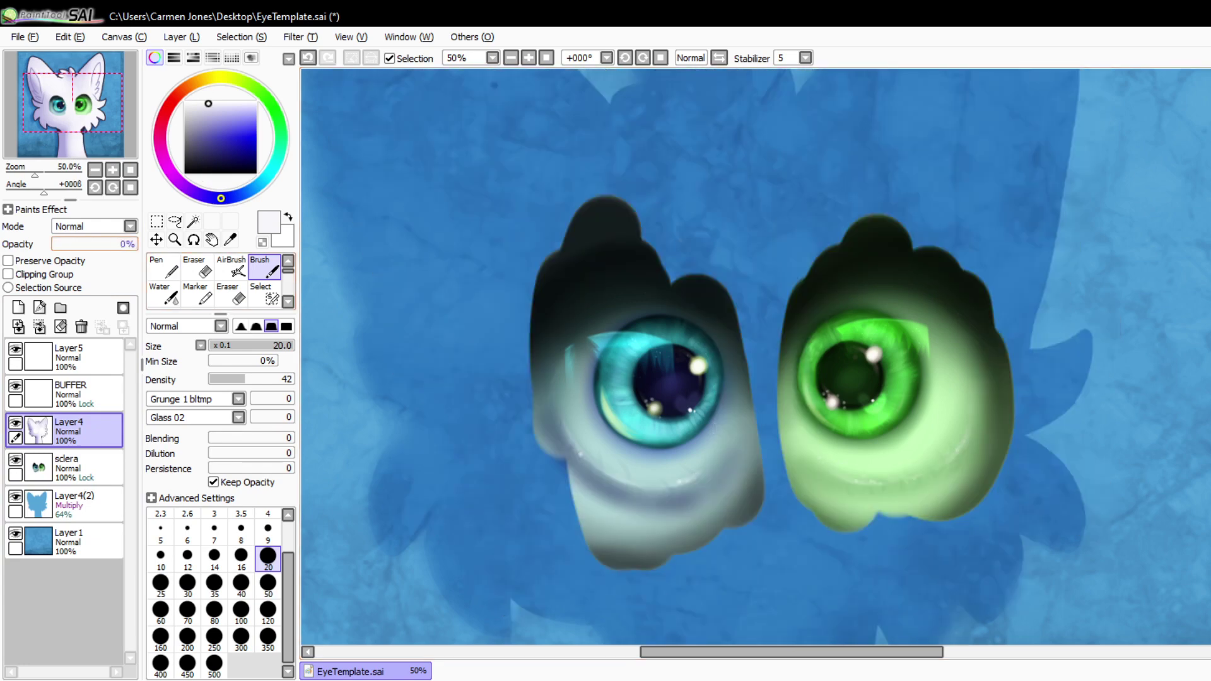
pyautogui.moveTo(54, 244); pyautogui.dragTo(136, 244)
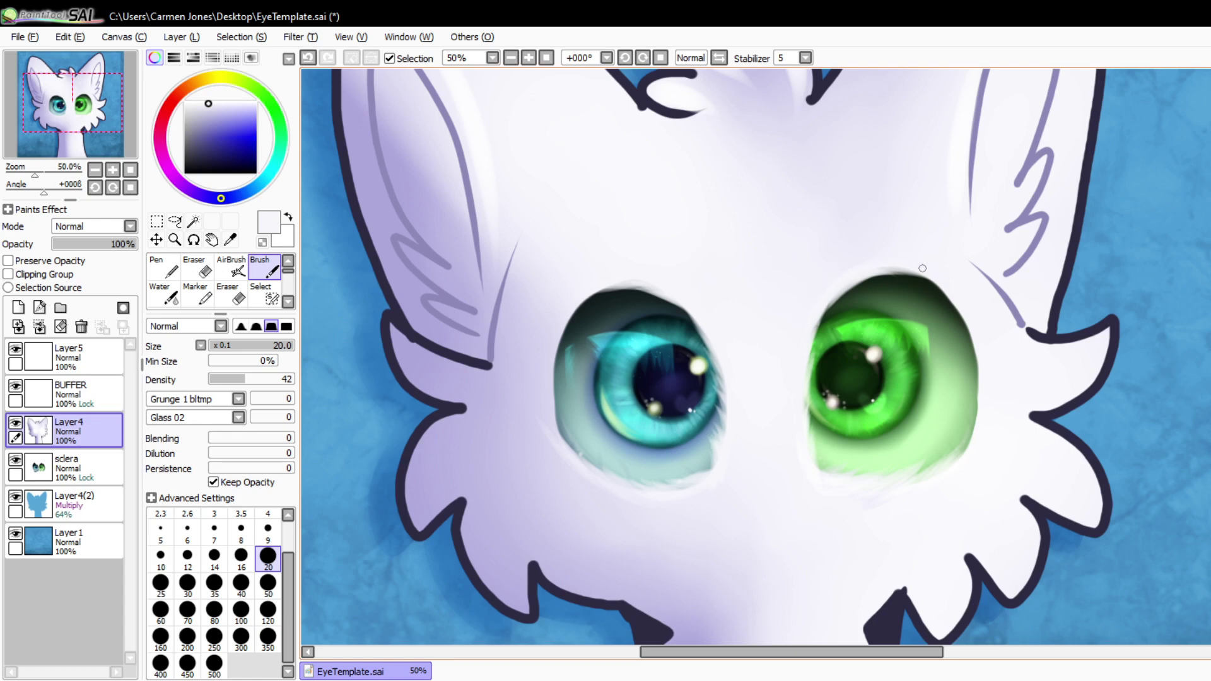
pyautogui.moveTo(680, 317)
pyautogui.mouseDown()
pyautogui.moveTo(607, 291)
pyautogui.moveTo(662, 282)
pyautogui.mouseUp()
pyautogui.hotkey('ctrl', 'z')
pyautogui.moveTo(558, 304); pyautogui.dragTo(664, 288)
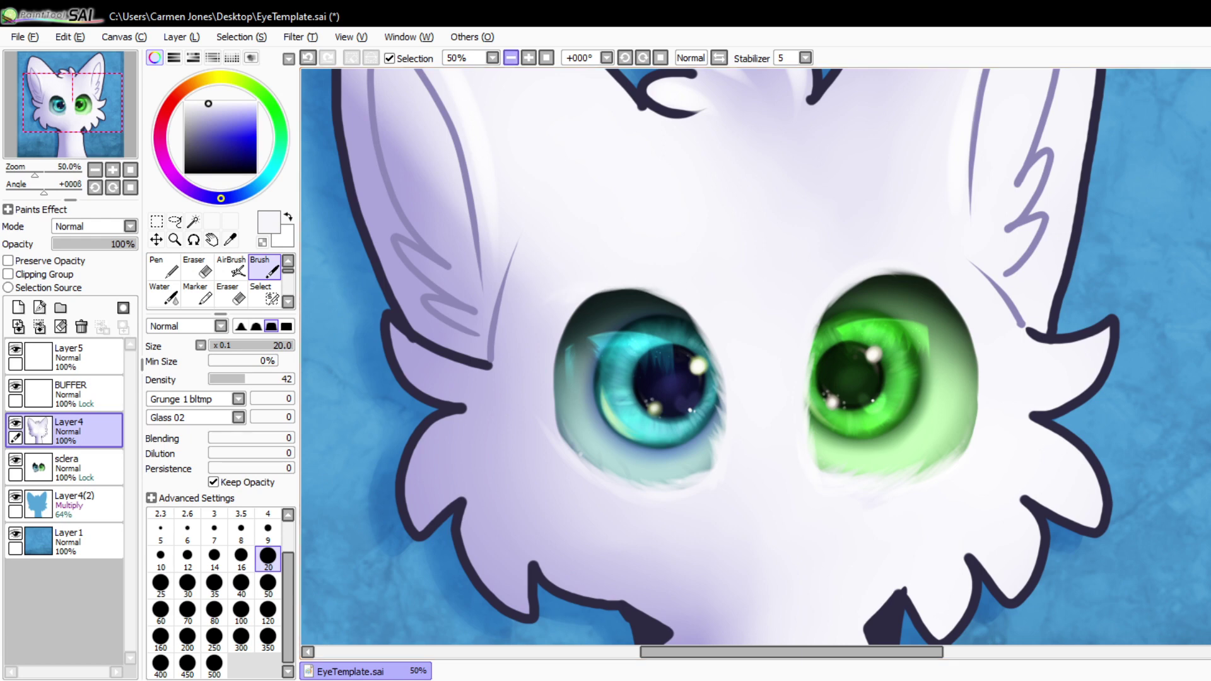
# - Switch to Layer5 and set up the Brush with black at size 10
pyautogui.click(511, 58)
pyautogui.click(82, 357)
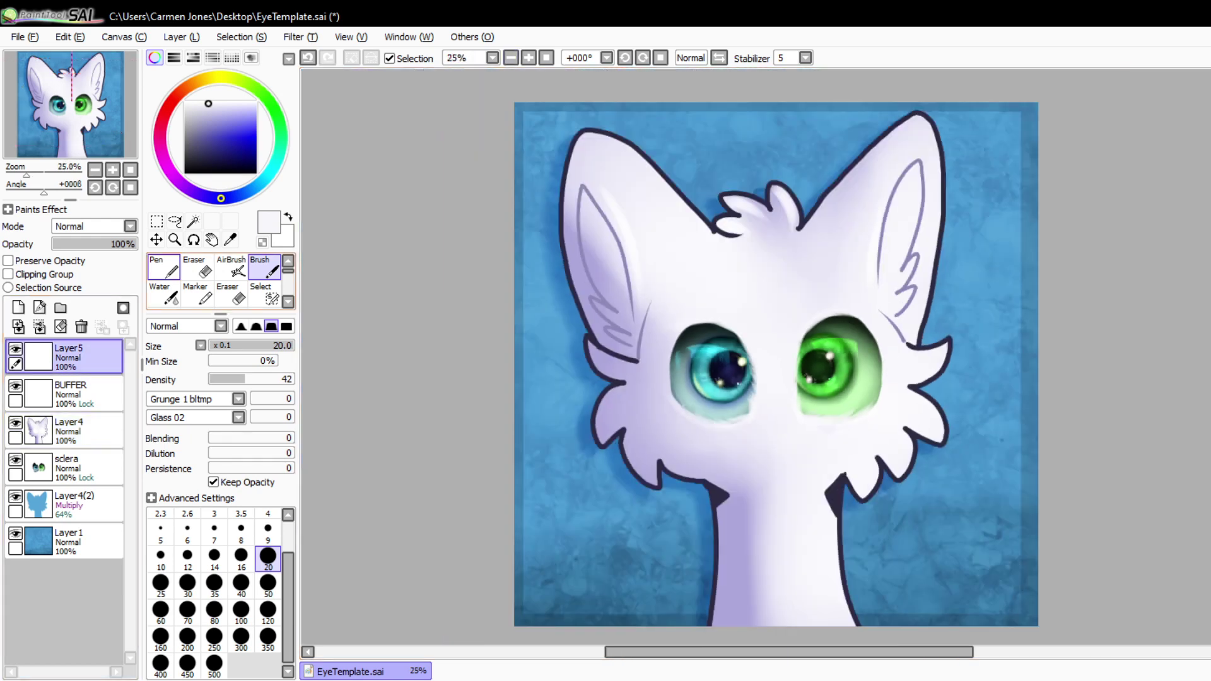
pyautogui.click(185, 172)
pyautogui.click(528, 57)
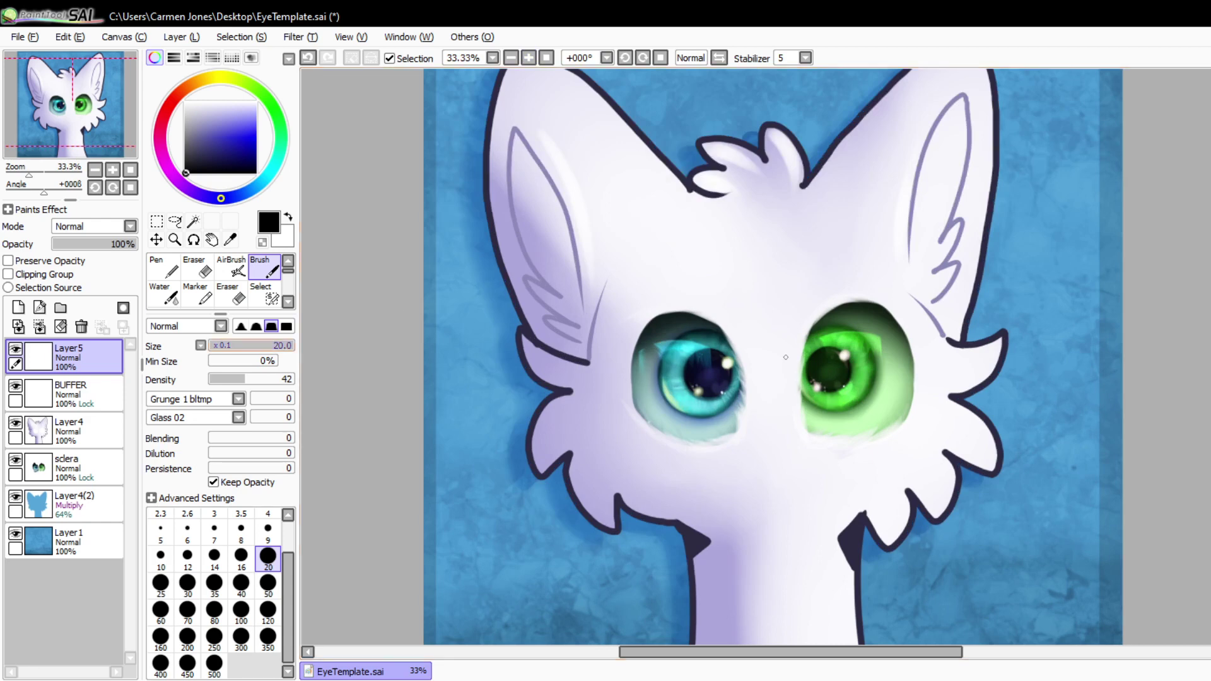
pyautogui.click(161, 558)
# - Try a small and a wide smile line below the eyes in black
pyautogui.moveTo(749, 458); pyautogui.dragTo(820, 453)
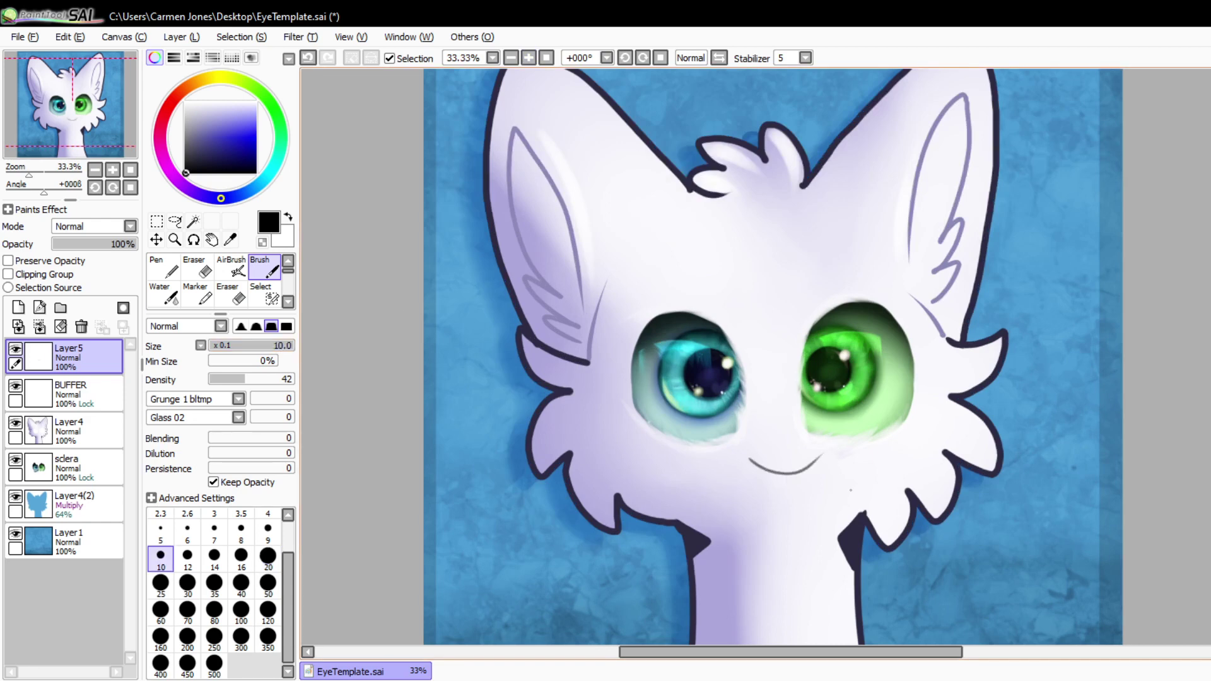
pyautogui.hotkey('ctrl', 'z')
pyautogui.moveTo(606, 437)
pyautogui.mouseDown()
pyautogui.moveTo(733, 488)
pyautogui.moveTo(890, 460)
pyautogui.moveTo(932, 401)
pyautogui.mouseUp()
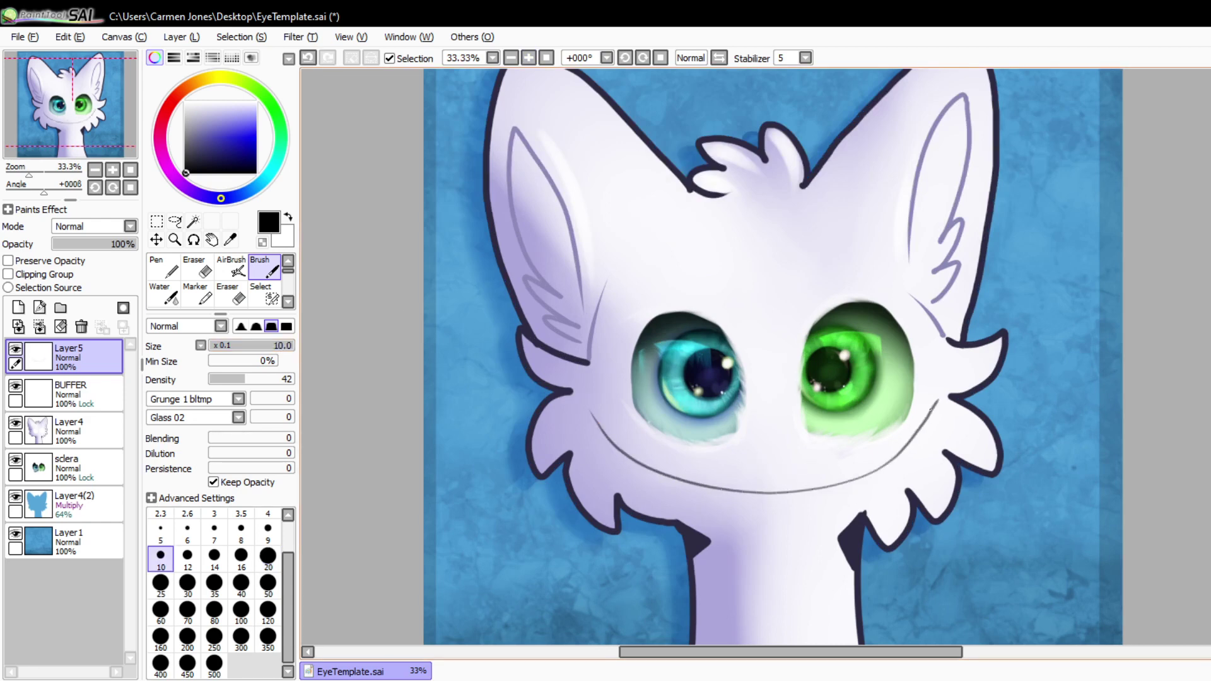
pyautogui.hotkey('ctrl', 'z')
# - Draw a thin, arched black eyebrow above each eye on Layer5
pyautogui.moveTo(653, 289); pyautogui.dragTo(701, 268)
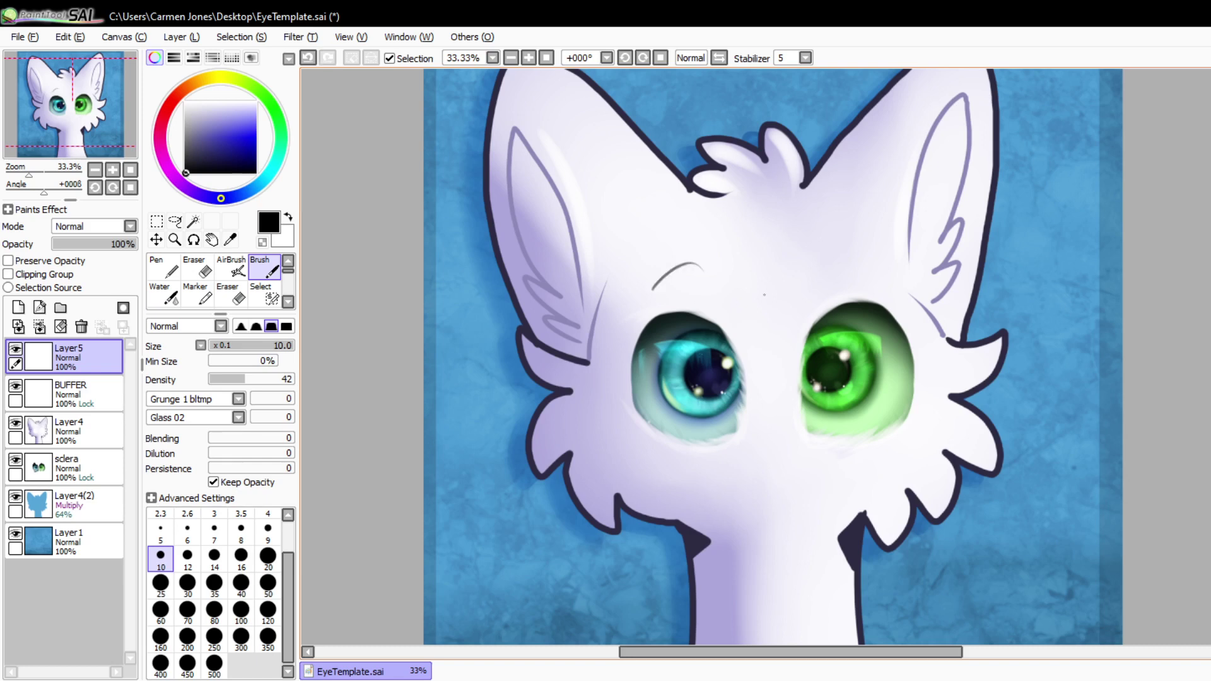
pyautogui.moveTo(865, 277); pyautogui.dragTo(800, 271)
# - On Layer4, soften the fur edges around both eyes with the Blur tool enlarged to size 43
pyautogui.click(82, 431)
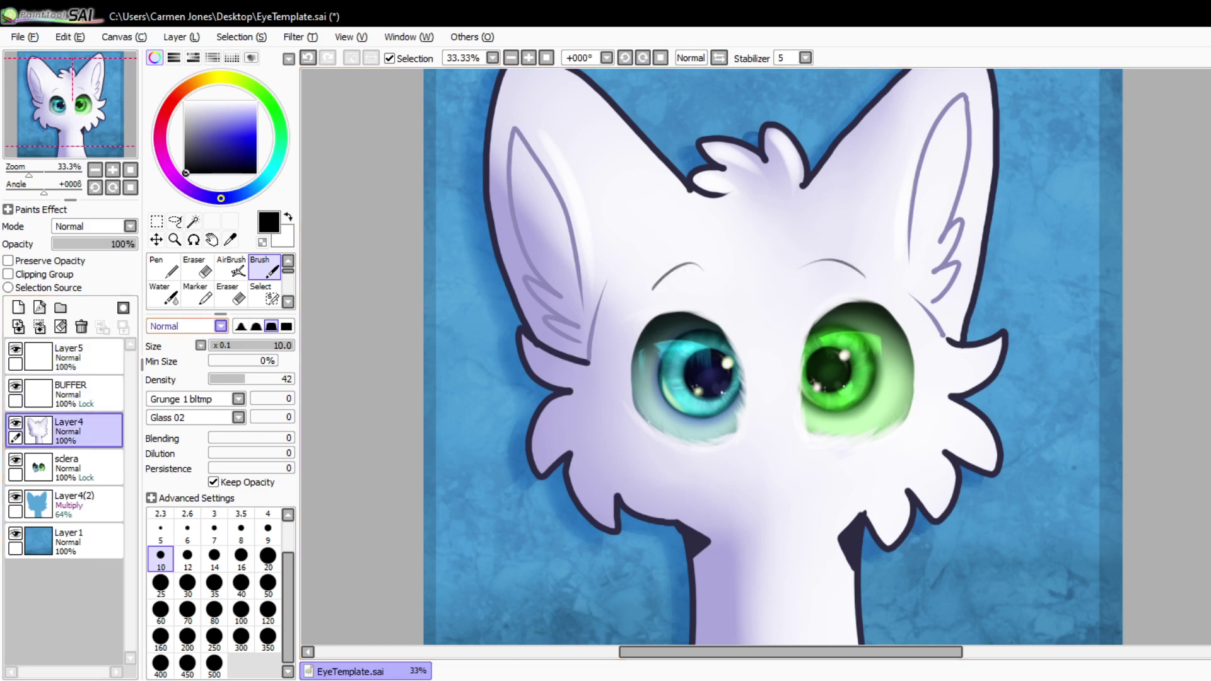
pyautogui.click(288, 302)
pyautogui.click(288, 302)
pyautogui.click(164, 293)
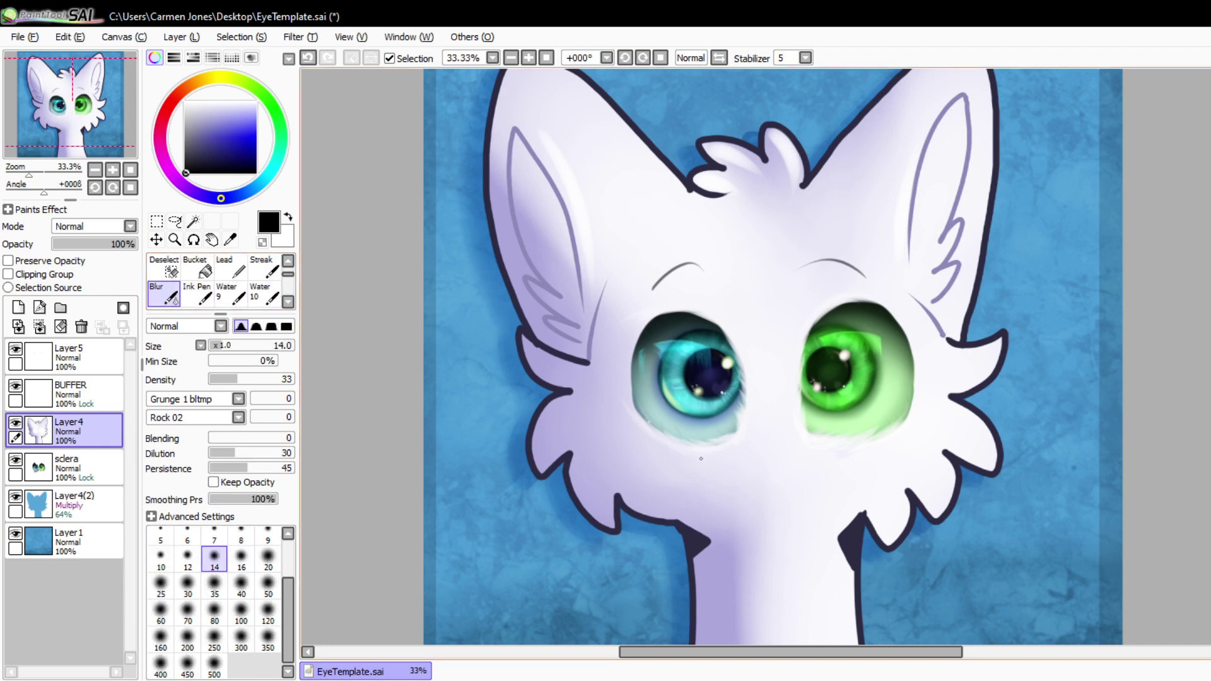
pyautogui.moveTo(222, 346); pyautogui.dragTo(245, 346)
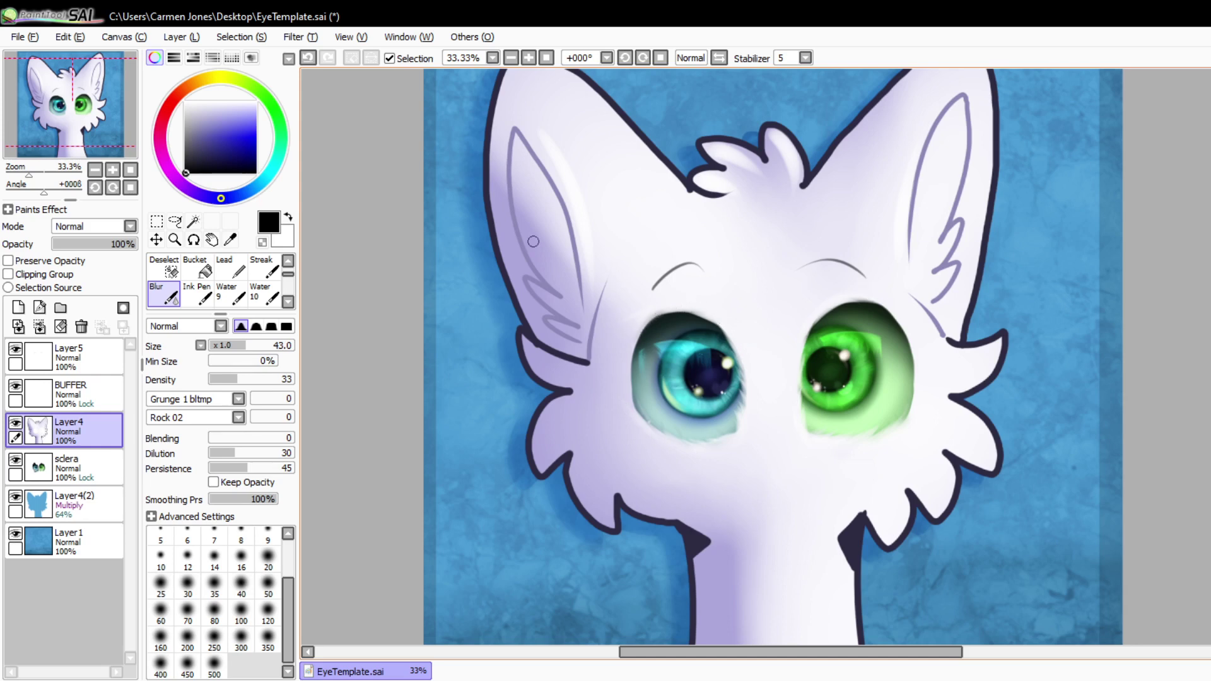
# - Shade the fur along the outer edges of both eyes in dark navy with the Brush at size 50 and density 16
pyautogui.click(264, 268)
pyautogui.scroll(2, 264, 267)
pyautogui.click(264, 268)
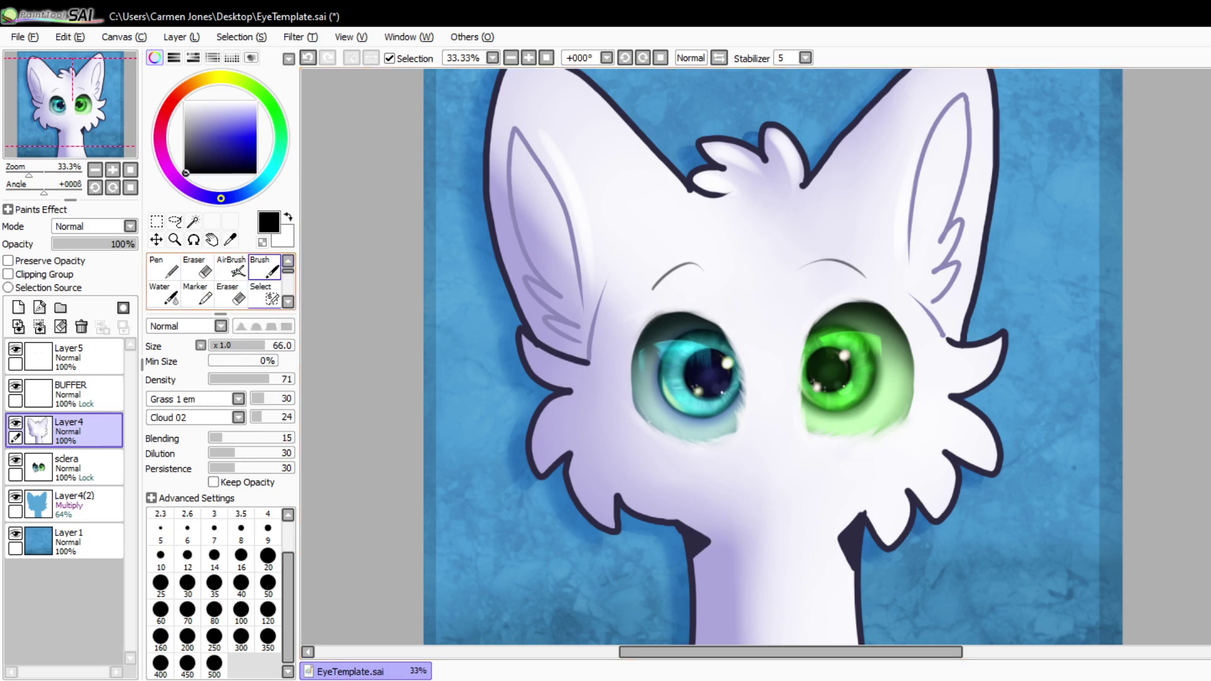
pyautogui.click(268, 585)
pyautogui.click(214, 162)
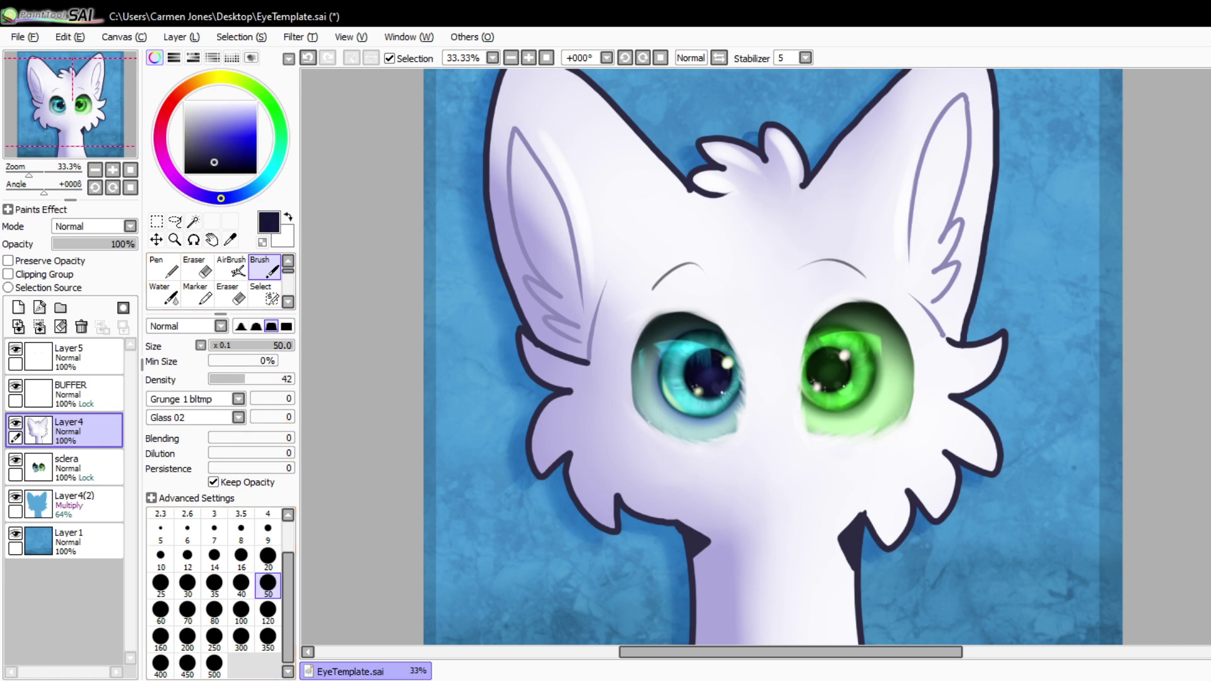
pyautogui.moveTo(632, 410); pyautogui.dragTo(639, 325)
pyautogui.hotkey('ctrl', 'z')
pyautogui.click(223, 379)
pyautogui.moveTo(637, 410); pyautogui.dragTo(631, 320)
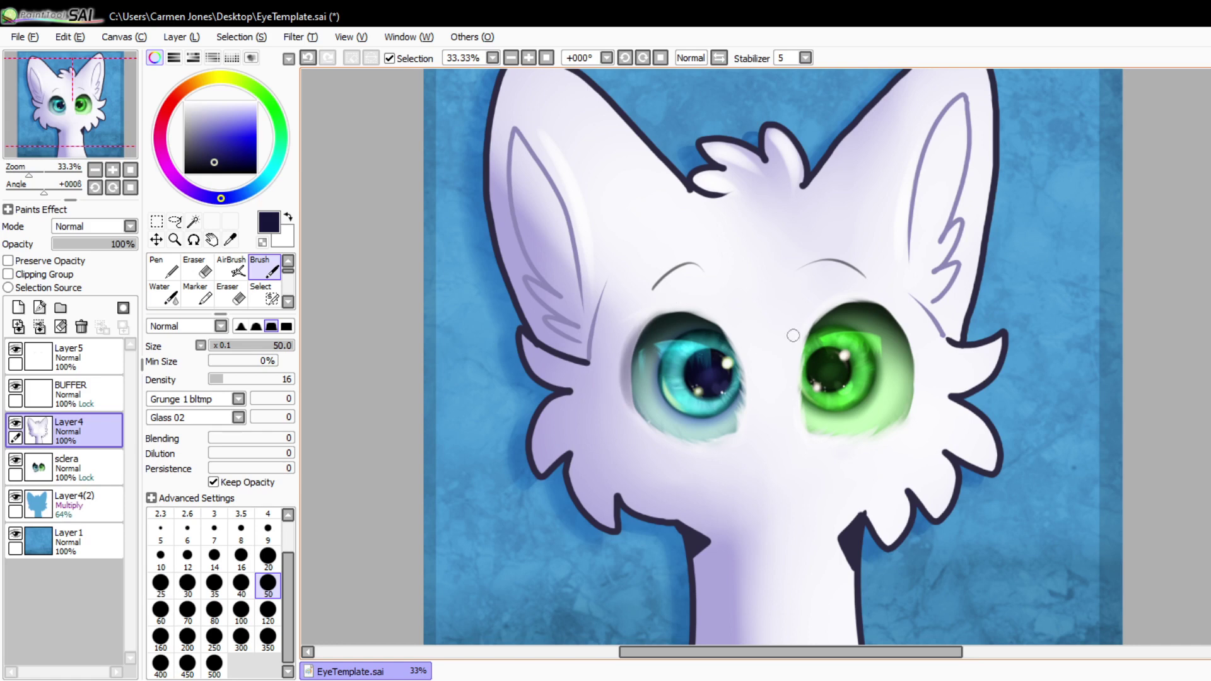
pyautogui.moveTo(893, 322)
pyautogui.mouseDown()
pyautogui.moveTo(906, 416)
pyautogui.moveTo(882, 313)
pyautogui.moveTo(910, 348)
pyautogui.moveTo(899, 405)
pyautogui.moveTo(896, 323)
pyautogui.moveTo(907, 403)
pyautogui.mouseUp()
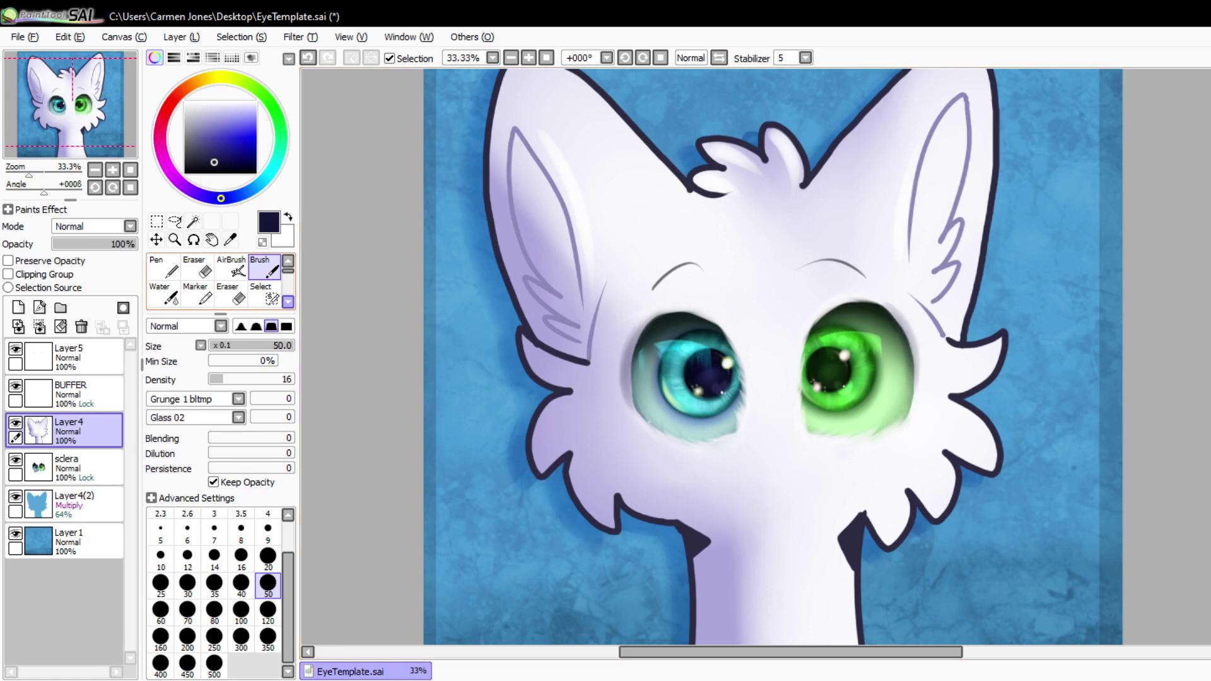
# - Blend the dark shading around both eyes into the fur with the size 43 Blur tool
pyautogui.scroll(-1, 217, 280)
pyautogui.click(265, 295)
pyautogui.scroll(-2, 208, 280)
pyautogui.click(164, 269)
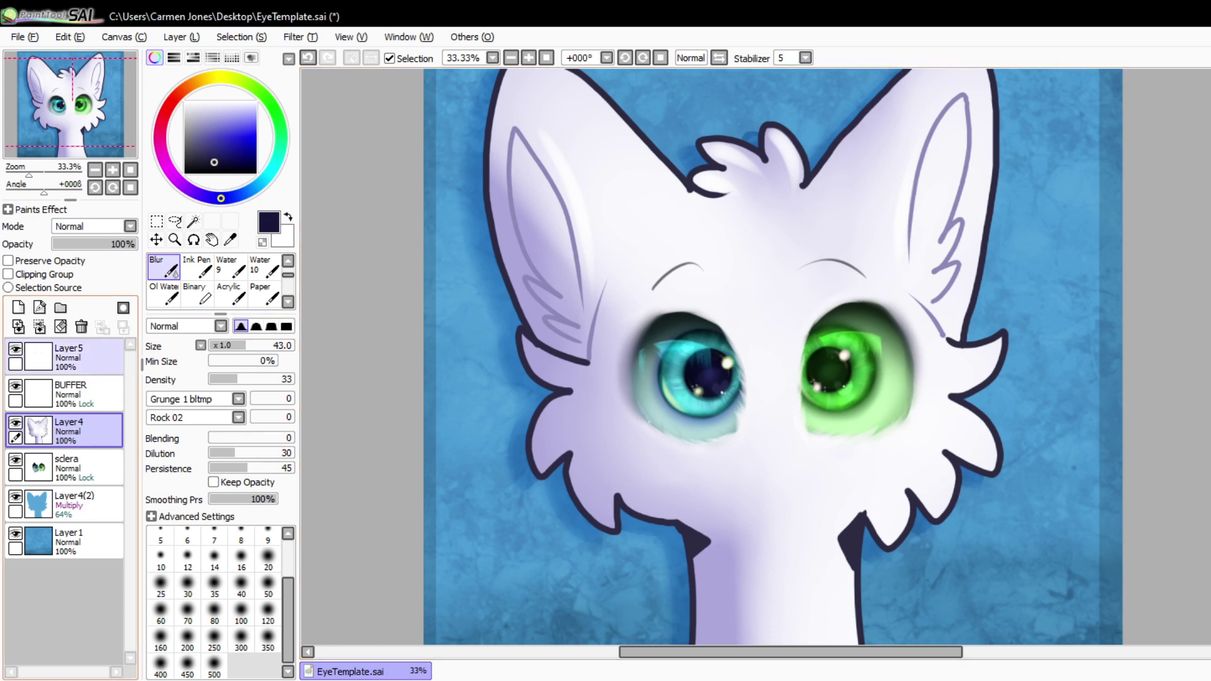
# - Switch to Layer5 and set the Brush to size 10 with density 76
pyautogui.click(79, 357)
pyautogui.click(264, 267)
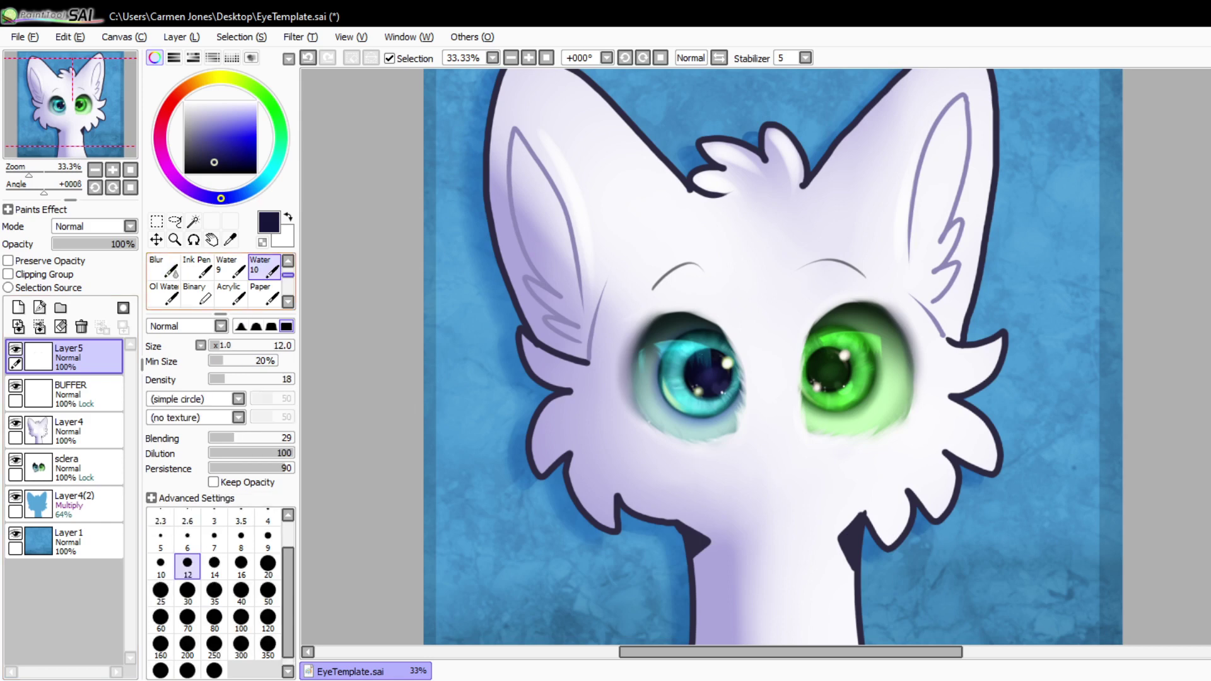
pyautogui.scroll(2, 264, 267)
pyautogui.click(265, 267)
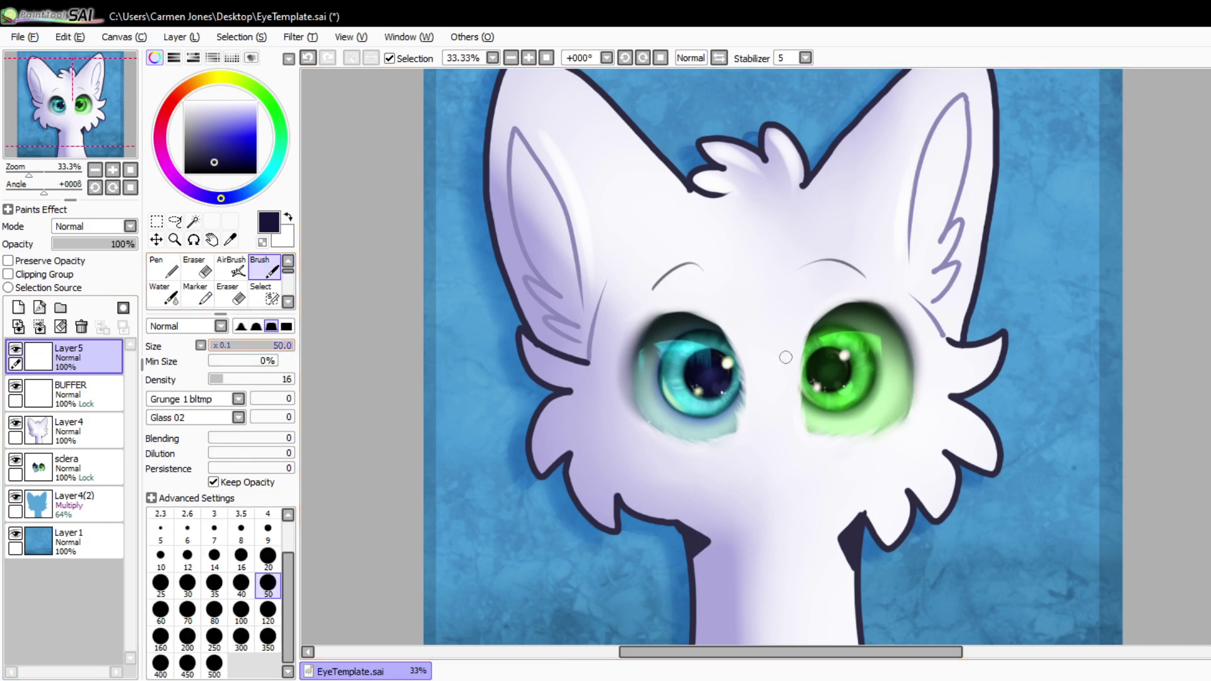
pyautogui.click(161, 555)
pyautogui.moveTo(262, 379); pyautogui.dragTo(273, 379)
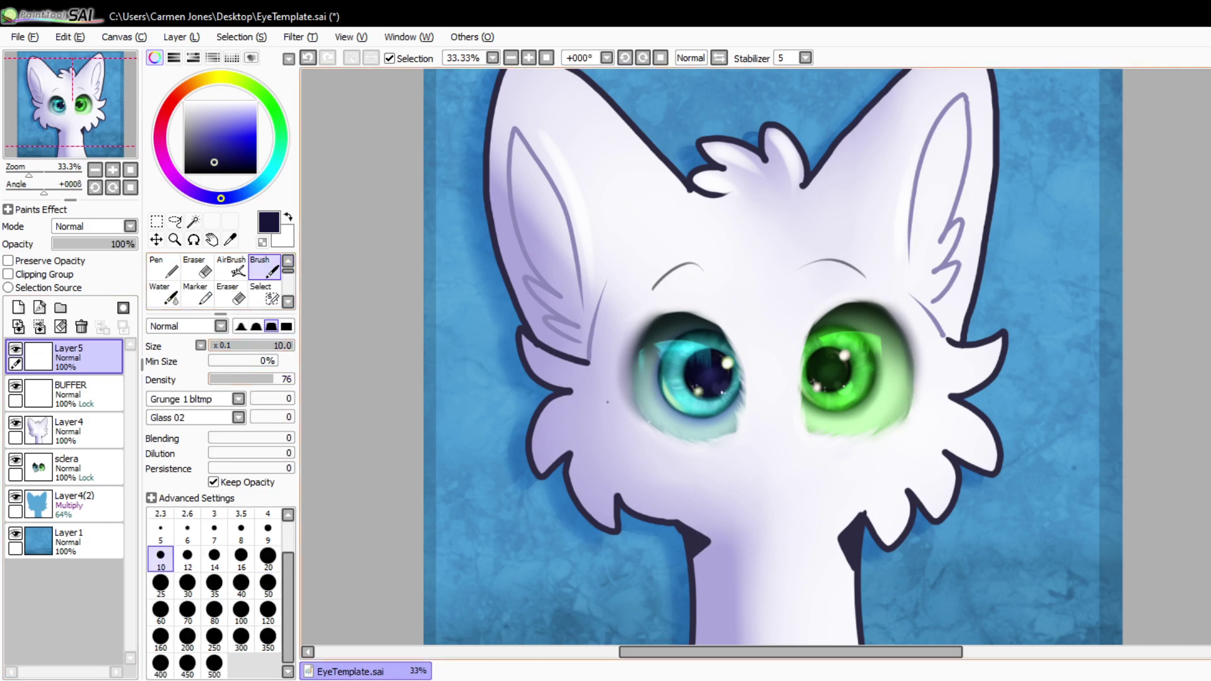
# - Try a wide smile line from cheek to cheek, first in dark navy and again in blue-violet
pyautogui.moveTo(589, 403)
pyautogui.mouseDown()
pyautogui.moveTo(751, 479)
pyautogui.moveTo(909, 435)
pyautogui.moveTo(945, 381)
pyautogui.mouseUp()
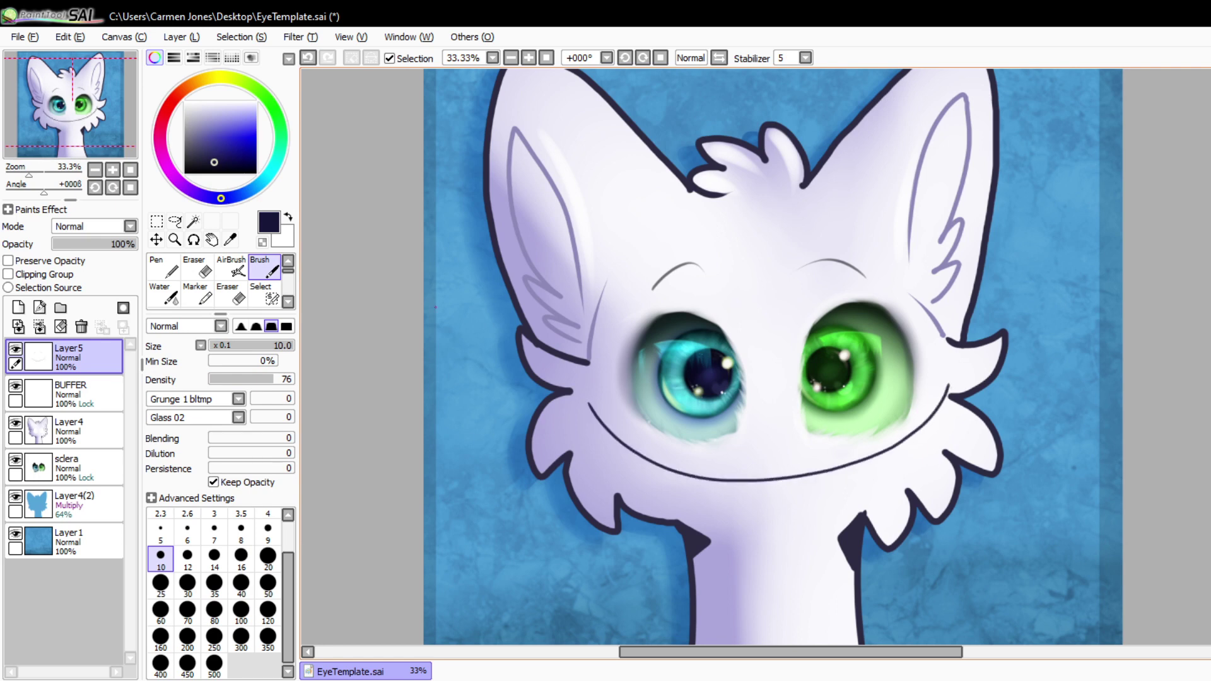
pyautogui.hotkey('ctrl', 'z')
pyautogui.click(214, 140)
pyautogui.moveTo(600, 412)
pyautogui.mouseDown()
pyautogui.moveTo(702, 469)
pyautogui.moveTo(881, 448)
pyautogui.moveTo(907, 430)
pyautogui.mouseUp()
pyautogui.hotkey('ctrl', 'z')
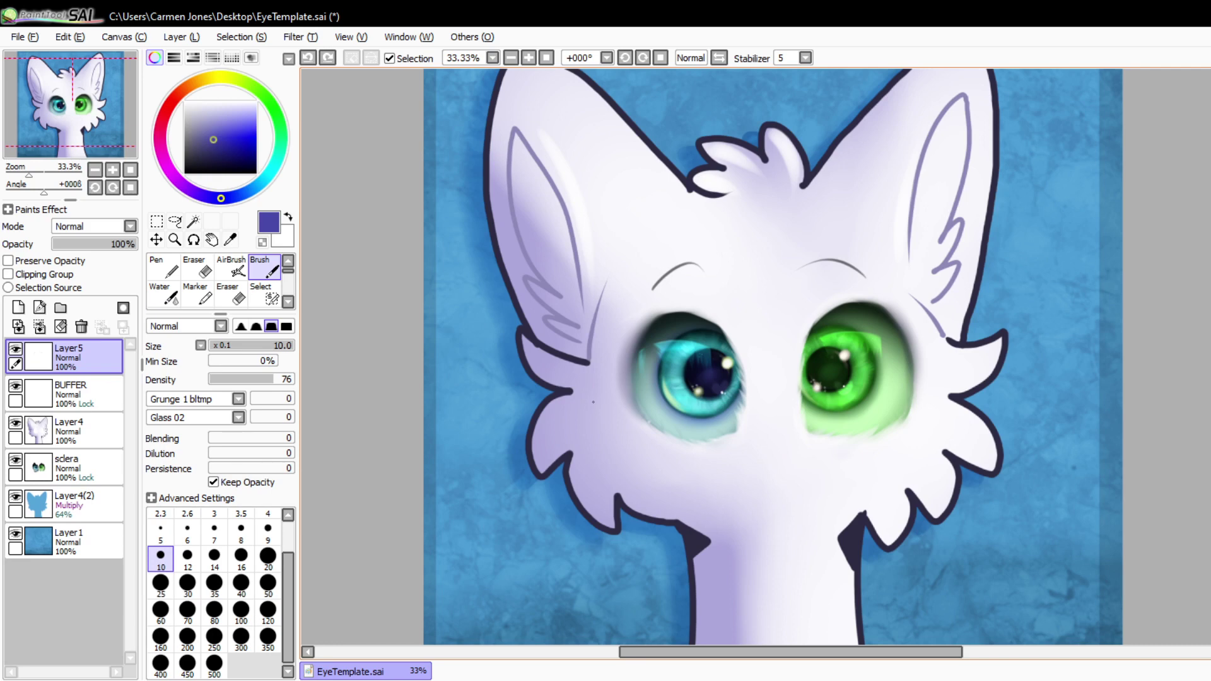
# - Try out slanted muzzle outlines and a small nose curve with a wide mouth line in blue-violet
pyautogui.moveTo(766, 447); pyautogui.dragTo(832, 488)
pyautogui.hotkey('ctrl', 'z')
pyautogui.moveTo(798, 445); pyautogui.dragTo(798, 489)
pyautogui.hotkey('ctrl', 'z')
pyautogui.moveTo(807, 425); pyautogui.dragTo(818, 474)
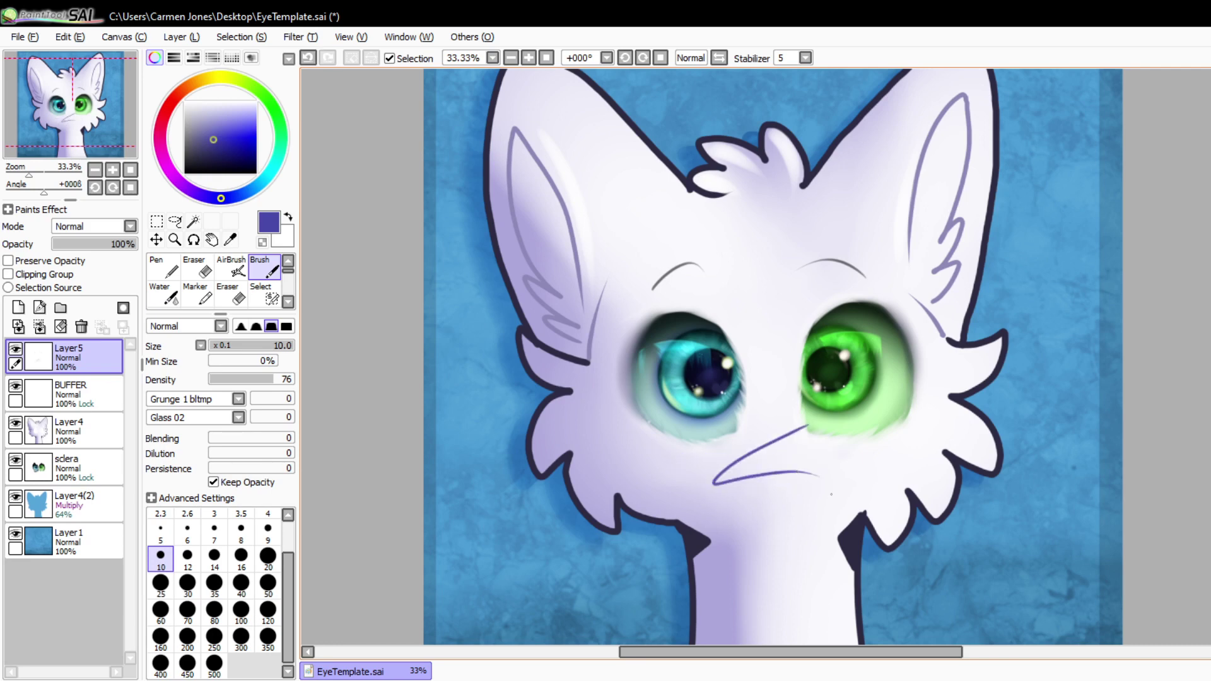
pyautogui.hotkey('ctrl', 'z')
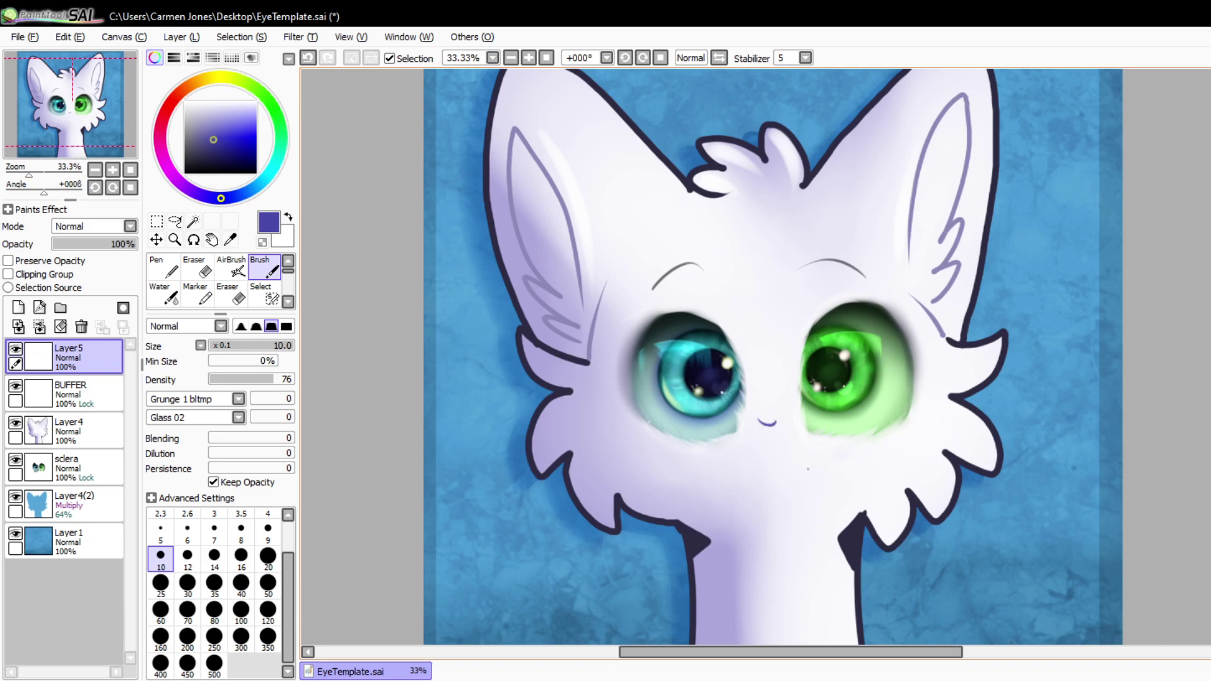
pyautogui.moveTo(590, 390)
pyautogui.mouseDown()
pyautogui.moveTo(657, 454)
pyautogui.moveTo(714, 459)
pyautogui.moveTo(754, 442)
pyautogui.moveTo(852, 439)
pyautogui.moveTo(910, 421)
pyautogui.moveTo(931, 391)
pyautogui.mouseUp()
pyautogui.hotkey('ctrl', 'z')
pyautogui.hotkey('ctrl', 'z')
# - Draw a wide, wavy mouth line below both eyes in dark greyish navy on Layer5, replacing the trial lines
pyautogui.click(201, 163)
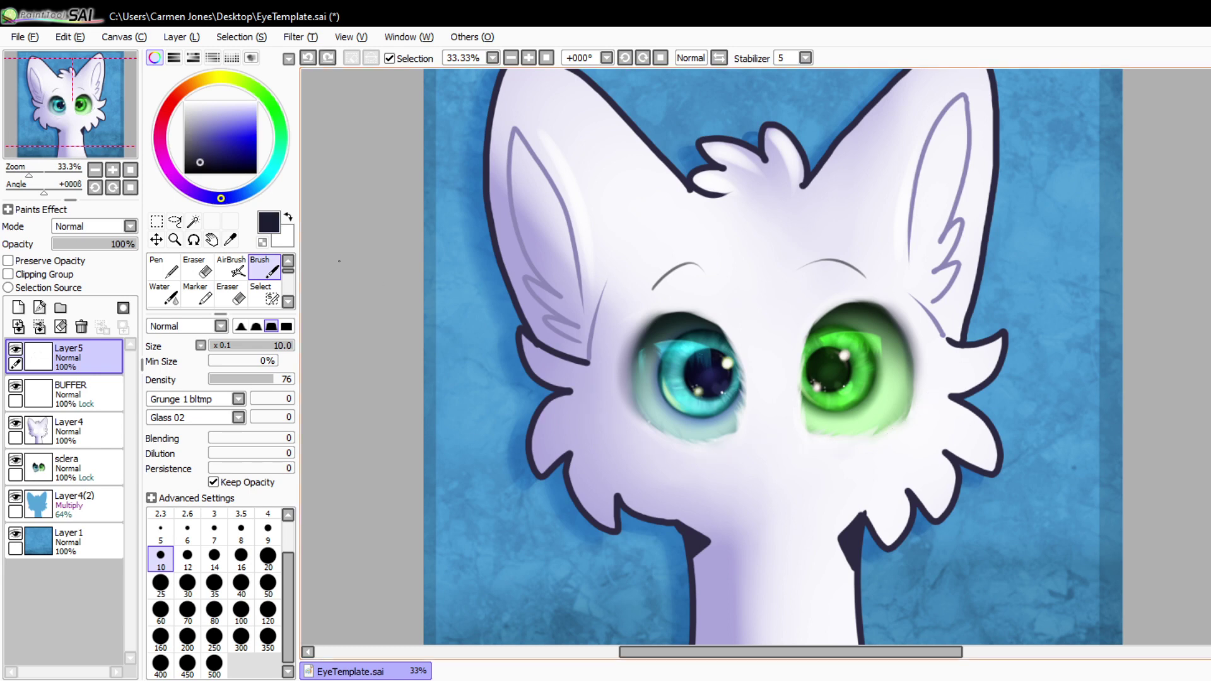
pyautogui.moveTo(591, 391)
pyautogui.mouseDown()
pyautogui.moveTo(687, 466)
pyautogui.moveTo(797, 468)
pyautogui.mouseUp()
pyautogui.hotkey('ctrl', 'z')
pyautogui.moveTo(589, 390)
pyautogui.mouseDown()
pyautogui.moveTo(681, 452)
pyautogui.moveTo(732, 451)
pyautogui.moveTo(877, 437)
pyautogui.moveTo(930, 390)
pyautogui.moveTo(935, 358)
pyautogui.moveTo(929, 391)
pyautogui.moveTo(865, 450)
pyautogui.moveTo(801, 452)
pyautogui.moveTo(768, 440)
pyautogui.moveTo(674, 452)
pyautogui.moveTo(561, 361)
pyautogui.mouseUp()
pyautogui.hotkey('ctrl', 'z')
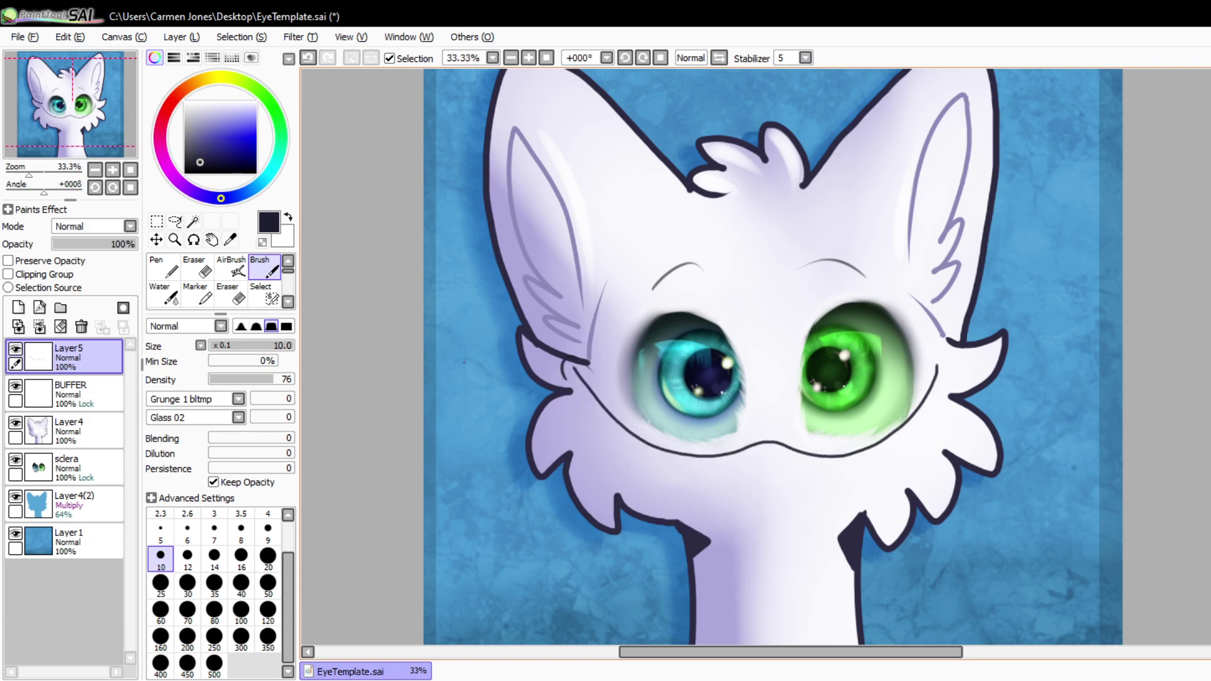
pyautogui.hotkey('ctrl', 'z')
pyautogui.hotkey('ctrl', 'z')
pyautogui.moveTo(613, 427)
pyautogui.mouseDown()
pyautogui.moveTo(694, 466)
pyautogui.moveTo(783, 442)
pyautogui.moveTo(889, 445)
pyautogui.moveTo(933, 403)
pyautogui.mouseUp()
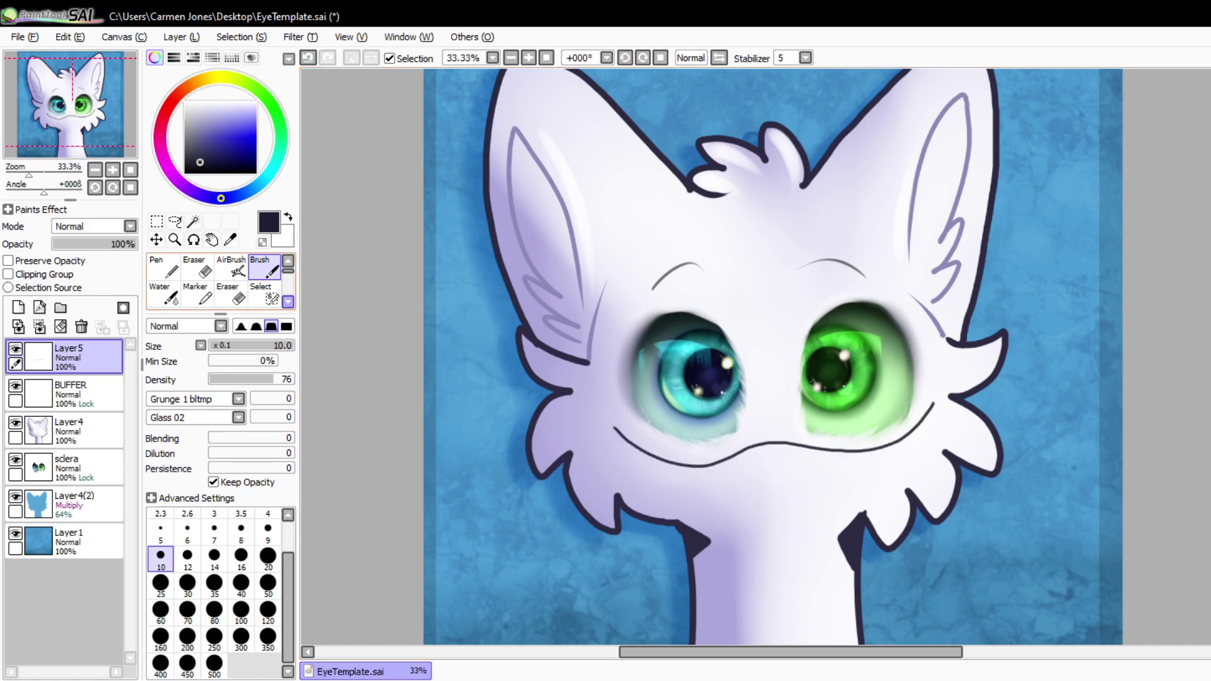
# - Soften the dark mouth line from cheek to cheek with the Blur brush at size 43
pyautogui.click(288, 302)
pyautogui.click(288, 302)
pyautogui.click(288, 302)
pyautogui.click(164, 267)
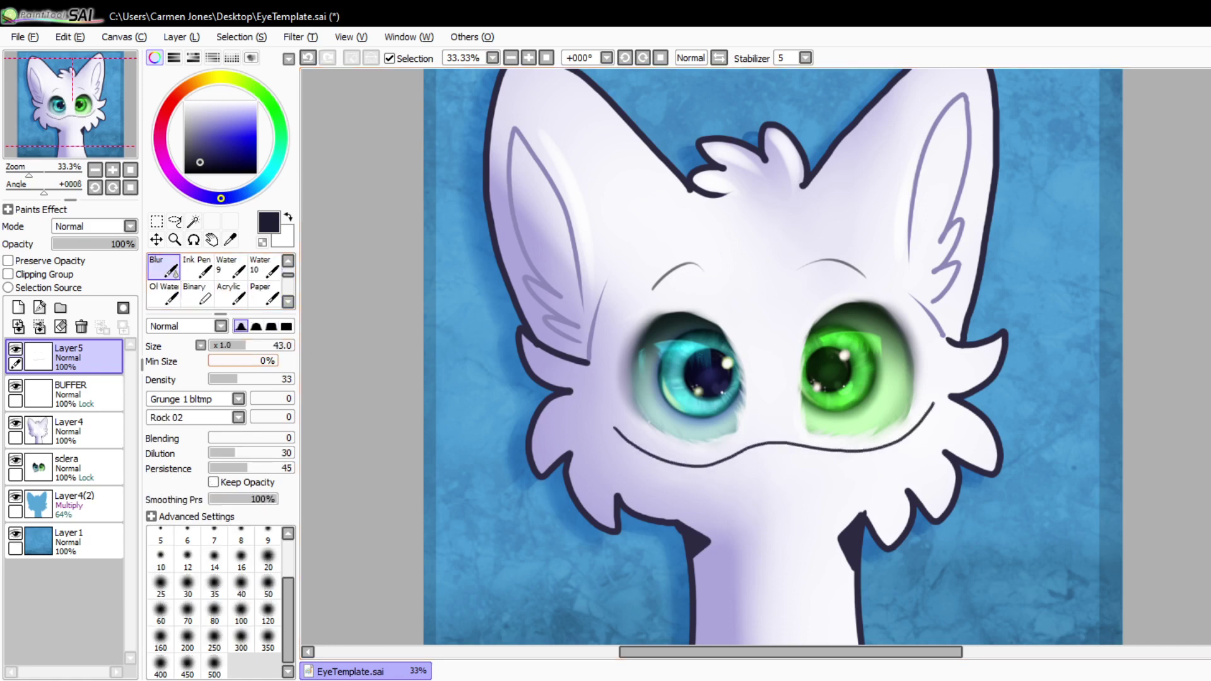
pyautogui.moveTo(642, 459); pyautogui.dragTo(604, 429)
pyautogui.moveTo(656, 468)
pyautogui.mouseDown()
pyautogui.moveTo(615, 431)
pyautogui.moveTo(623, 449)
pyautogui.moveTo(703, 476)
pyautogui.moveTo(659, 468)
pyautogui.moveTo(756, 462)
pyautogui.moveTo(693, 478)
pyautogui.moveTo(718, 469)
pyautogui.moveTo(679, 474)
pyautogui.moveTo(764, 442)
pyautogui.moveTo(719, 465)
pyautogui.moveTo(786, 451)
pyautogui.moveTo(780, 444)
pyautogui.moveTo(755, 448)
pyautogui.moveTo(802, 455)
pyautogui.moveTo(761, 441)
pyautogui.moveTo(896, 442)
pyautogui.moveTo(843, 453)
pyautogui.moveTo(910, 428)
pyautogui.moveTo(873, 445)
pyautogui.moveTo(932, 407)
pyautogui.mouseUp()
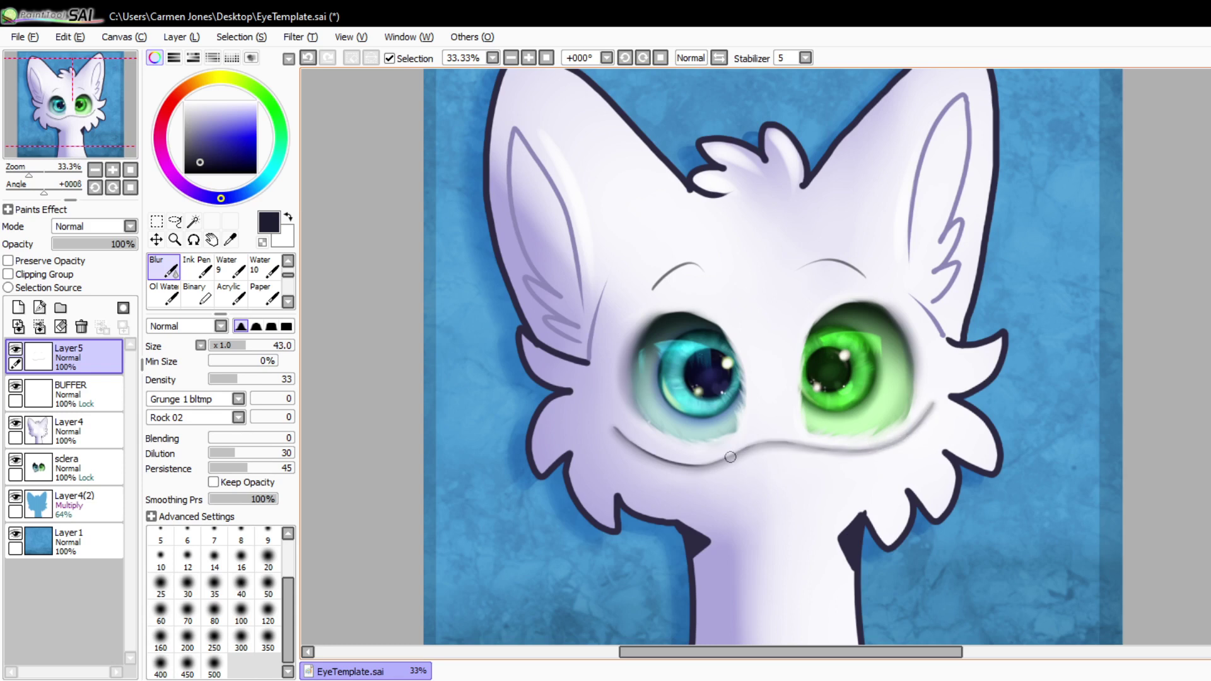
pyautogui.moveTo(731, 458)
pyautogui.mouseDown()
pyautogui.moveTo(664, 454)
pyautogui.moveTo(607, 426)
pyautogui.moveTo(660, 459)
pyautogui.mouseUp()
# - Paint soft near-white highlights along the blurred mouth line with the Brush at size 50 and density 16
pyautogui.click(214, 102)
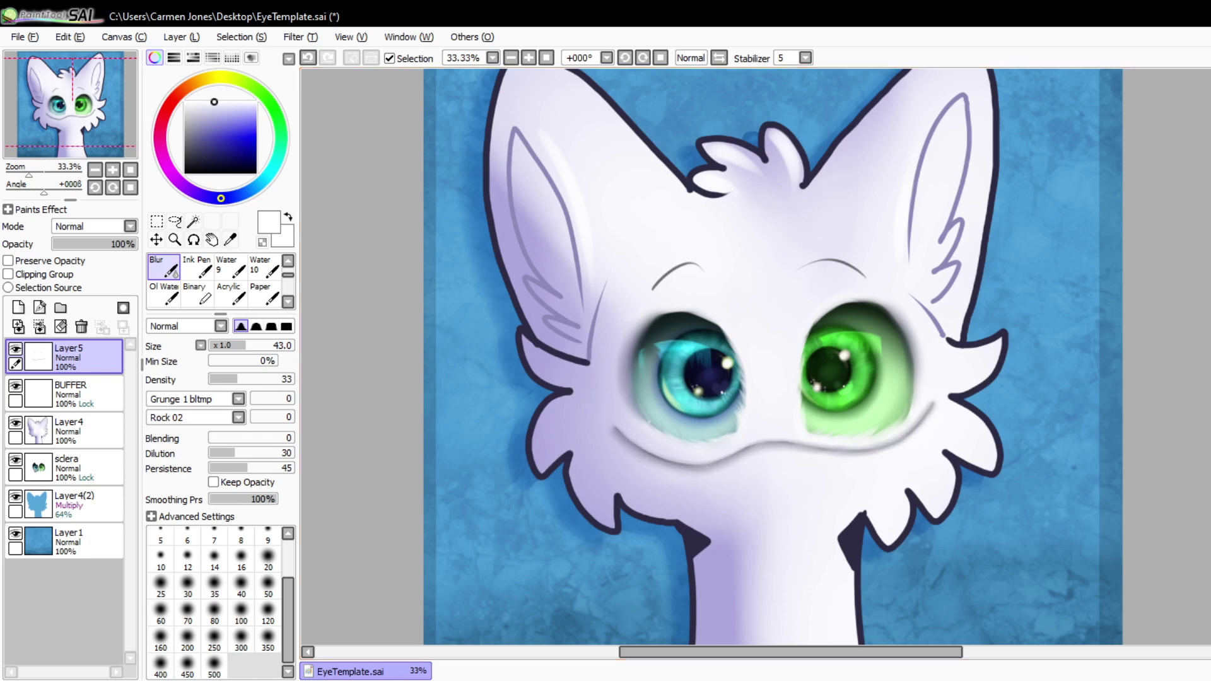
pyautogui.moveTo(214, 102); pyautogui.dragTo(207, 102)
pyautogui.moveTo(288, 275); pyautogui.dragTo(288, 266)
pyautogui.click(265, 268)
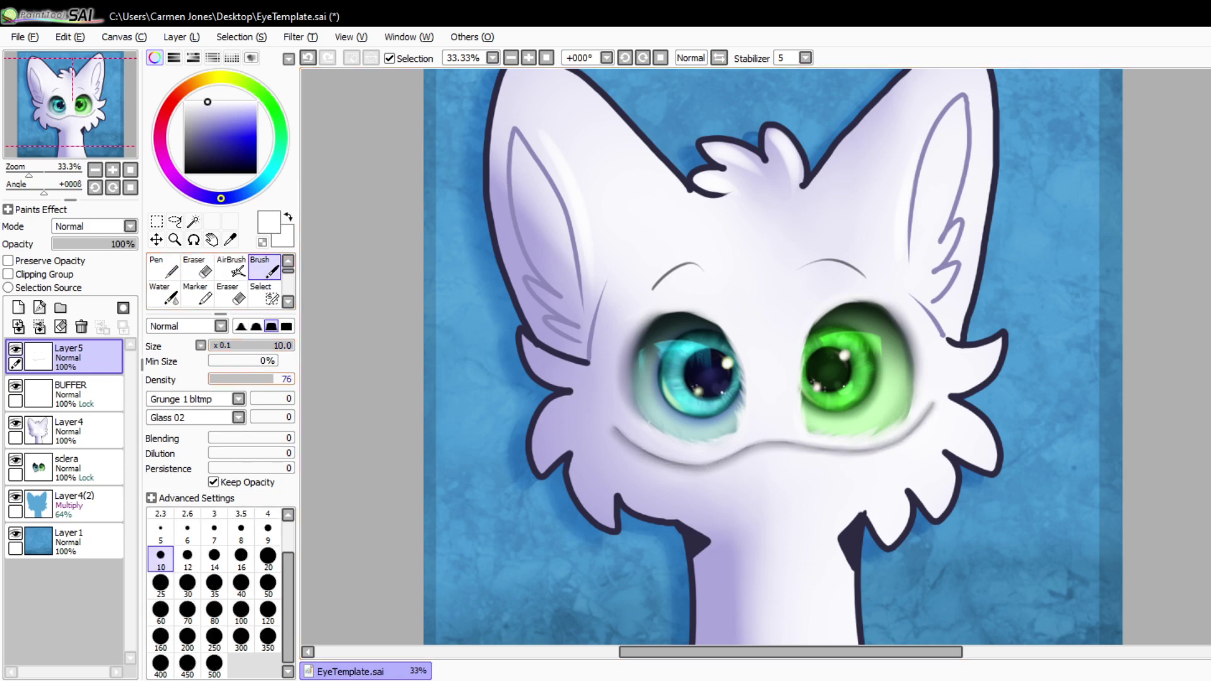
pyautogui.click(222, 379)
pyautogui.click(268, 583)
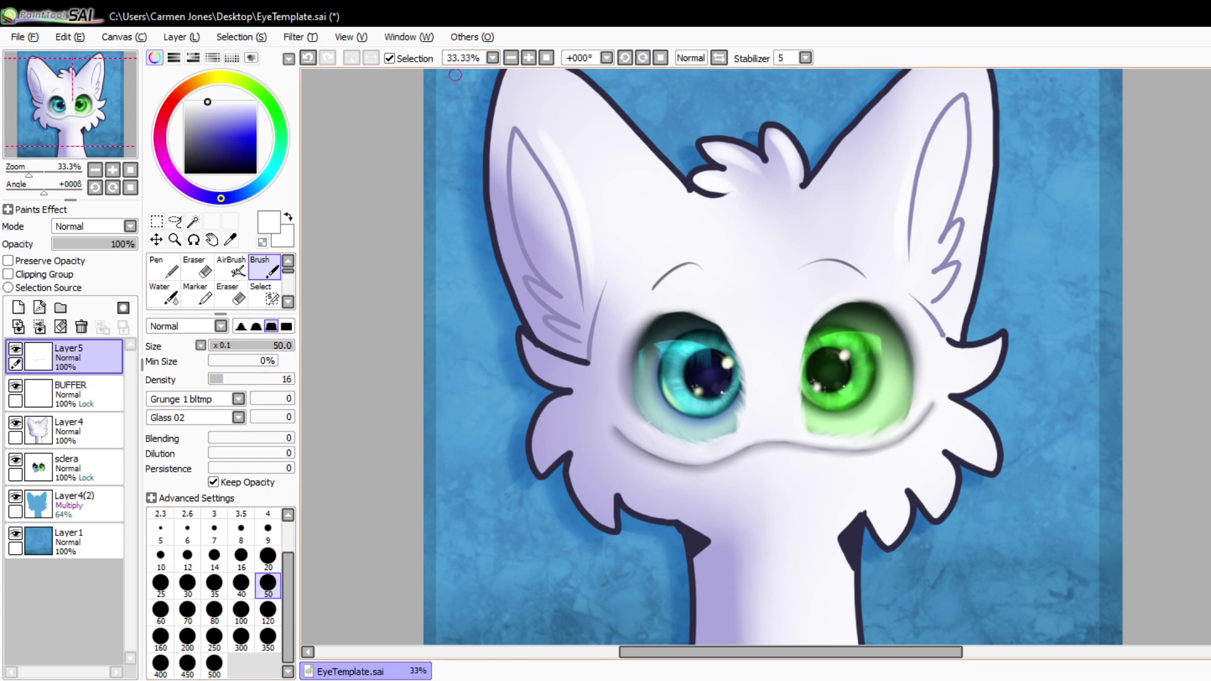
pyautogui.moveTo(663, 652); pyautogui.dragTo(696, 652)
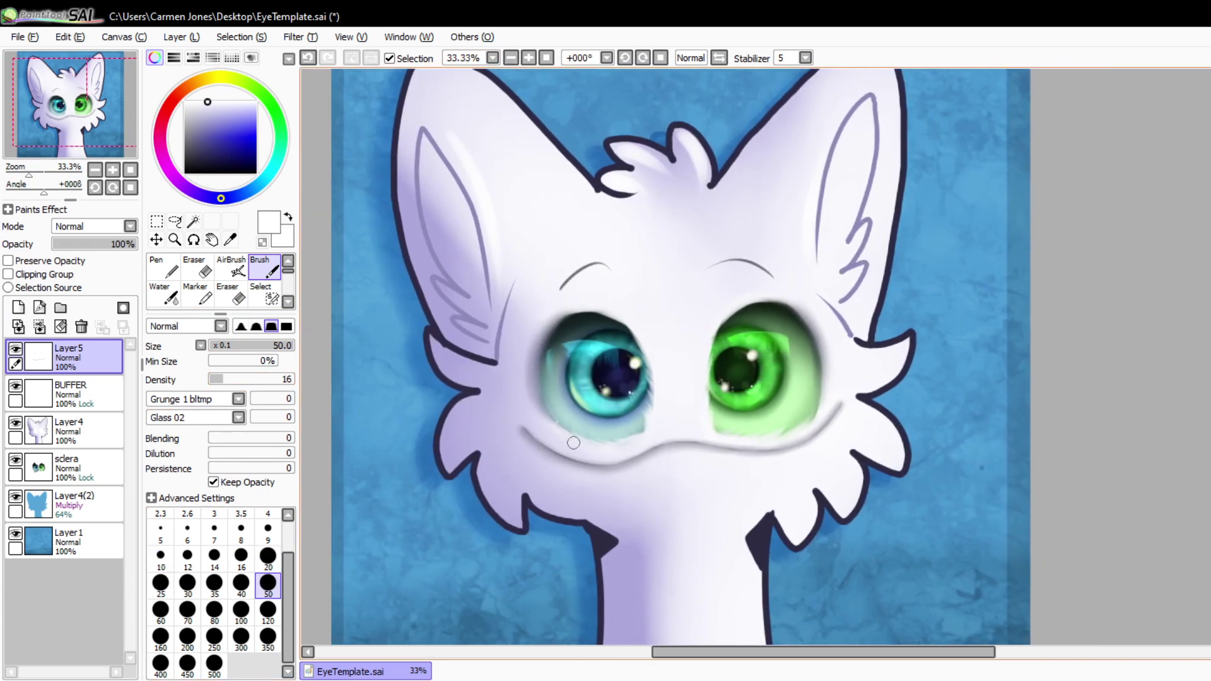
pyautogui.moveTo(554, 449); pyautogui.dragTo(579, 460)
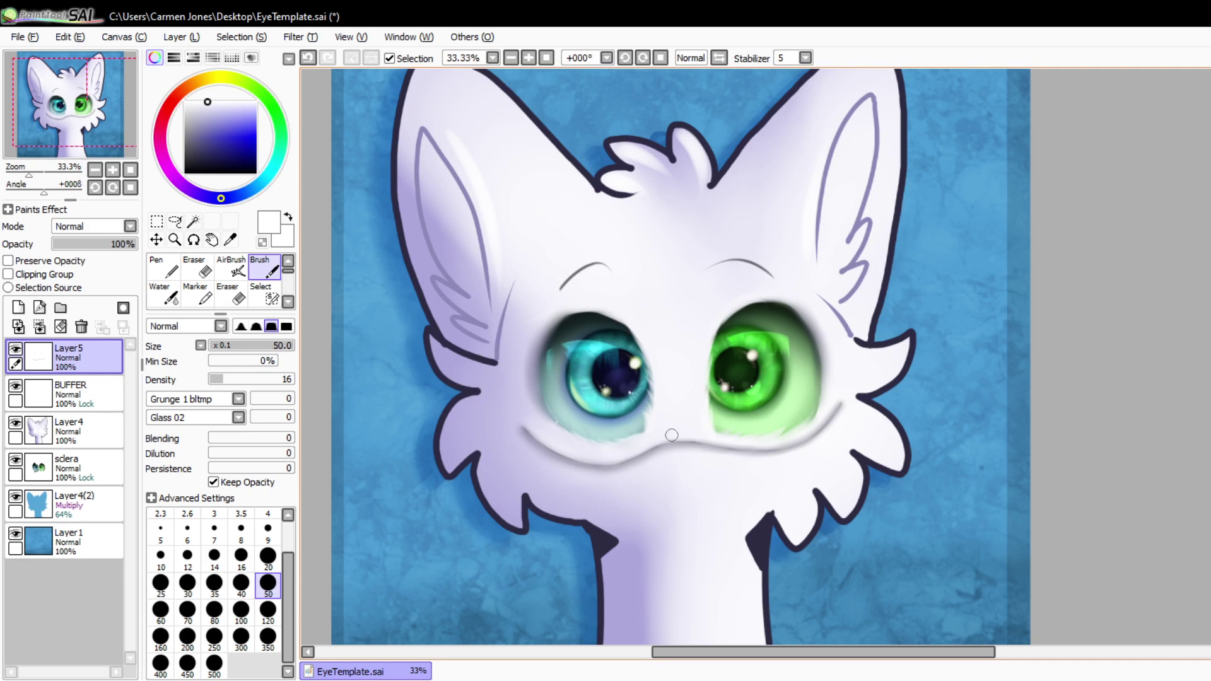
pyautogui.moveTo(672, 435)
pyautogui.mouseDown()
pyautogui.moveTo(649, 445)
pyautogui.moveTo(797, 435)
pyautogui.mouseUp()
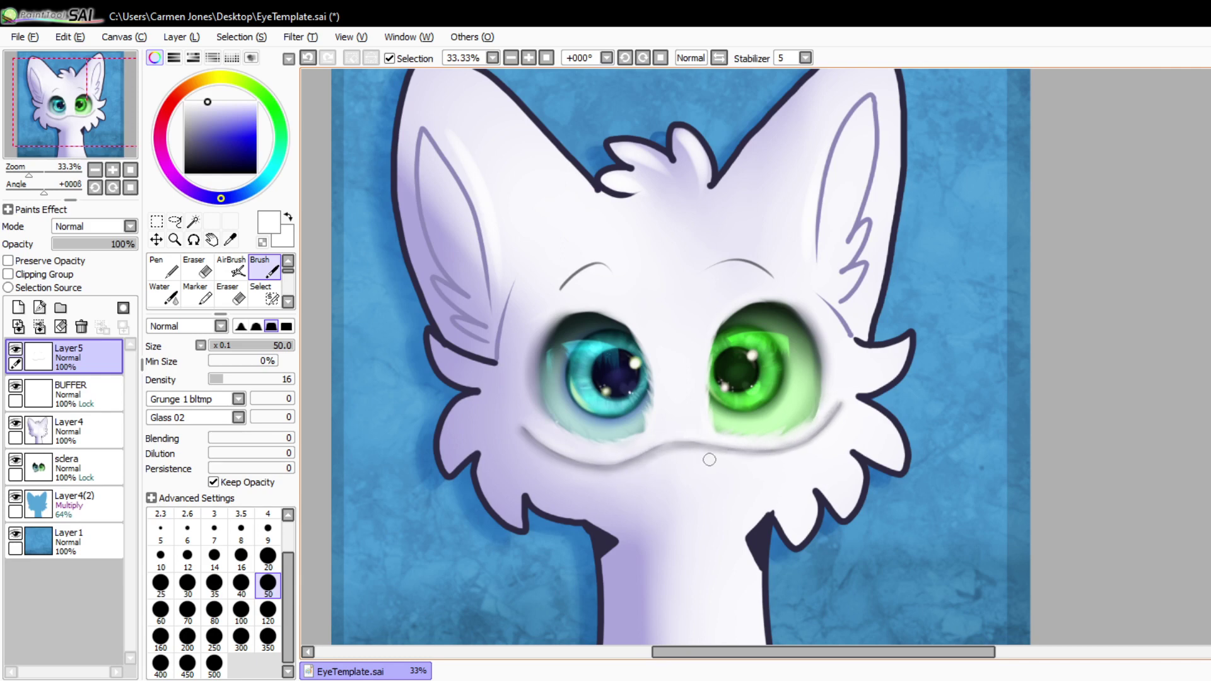
pyautogui.moveTo(620, 458)
pyautogui.mouseDown()
pyautogui.moveTo(660, 437)
pyautogui.moveTo(606, 455)
pyautogui.moveTo(629, 462)
pyautogui.moveTo(629, 449)
pyautogui.moveTo(511, 420)
pyautogui.moveTo(572, 451)
pyautogui.moveTo(494, 420)
pyautogui.mouseUp()
pyautogui.moveTo(668, 435)
pyautogui.mouseDown()
pyautogui.moveTo(766, 441)
pyautogui.moveTo(665, 427)
pyautogui.moveTo(730, 441)
pyautogui.moveTo(645, 440)
pyautogui.moveTo(789, 439)
pyautogui.moveTo(758, 444)
pyautogui.moveTo(839, 399)
pyautogui.mouseUp()
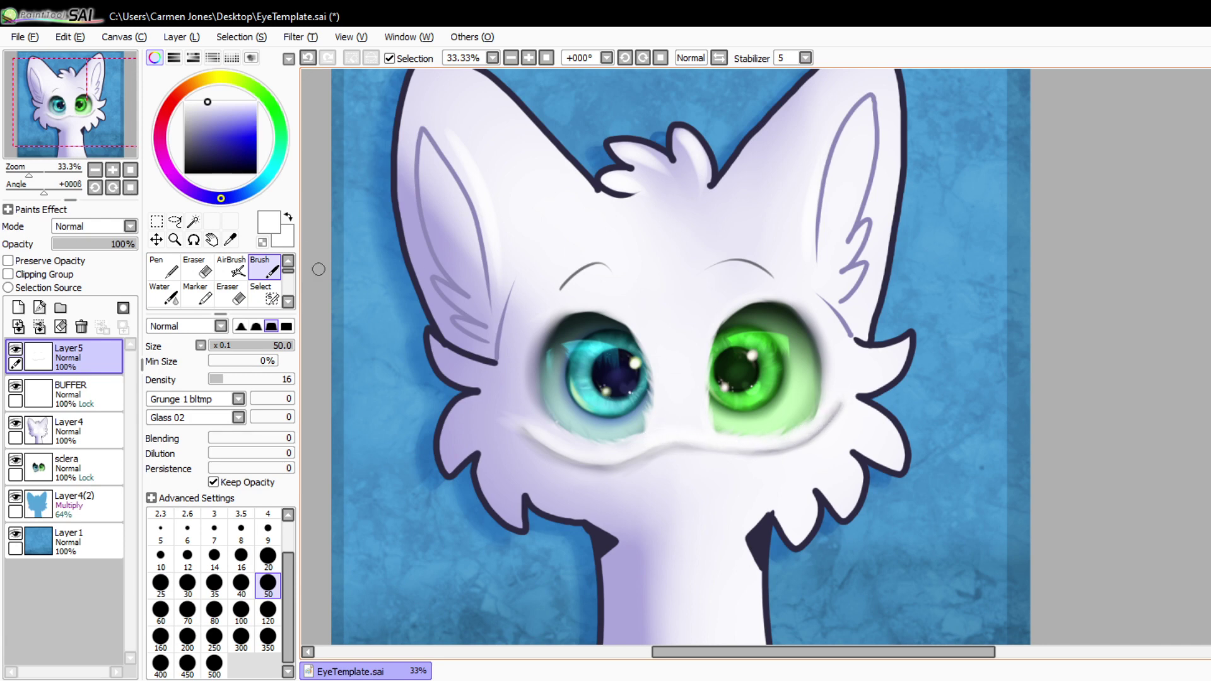
pyautogui.moveTo(541, 429); pyautogui.dragTo(505, 424)
# - Darken the outer and upper rims of both eyes on Layer4 with thin black strokes, using the Brush at size 10
pyautogui.moveTo(207, 102); pyautogui.dragTo(213, 173)
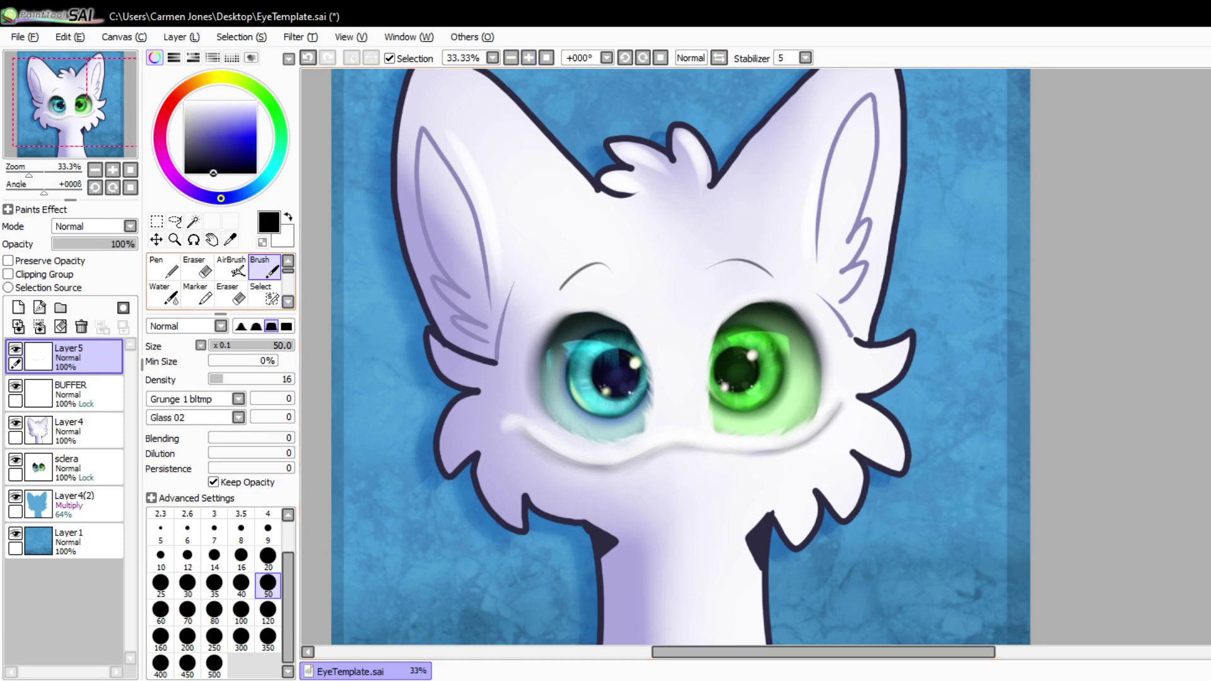
pyautogui.click(161, 556)
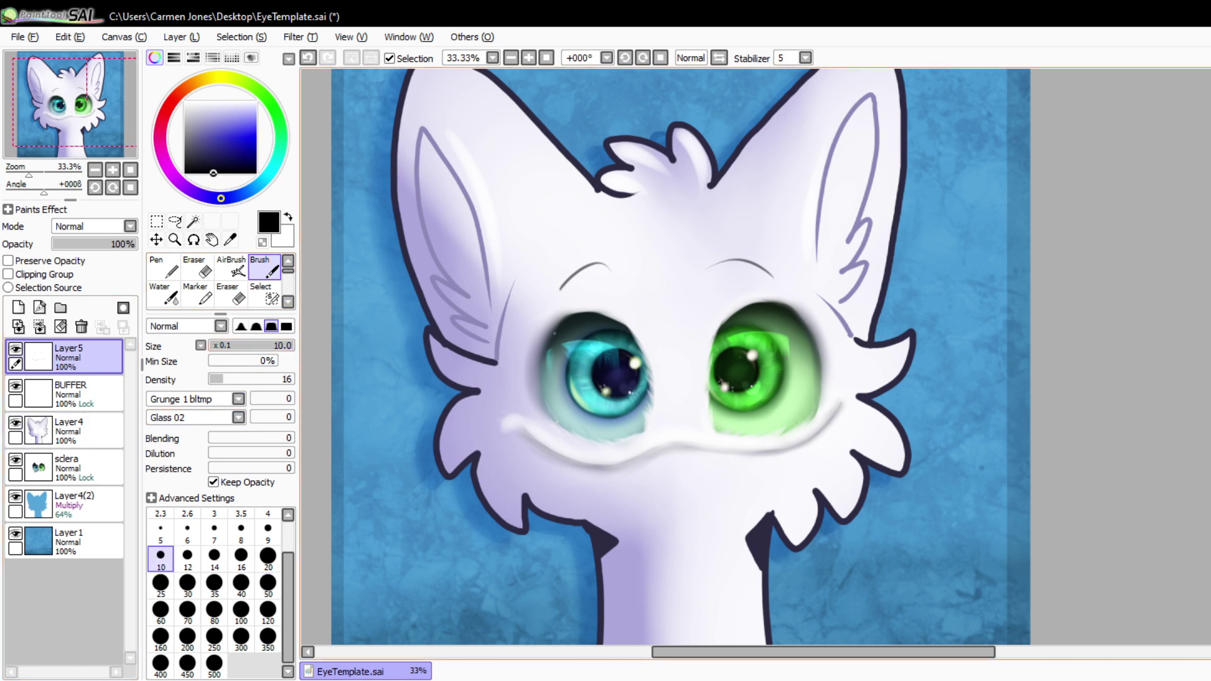
pyautogui.click(82, 431)
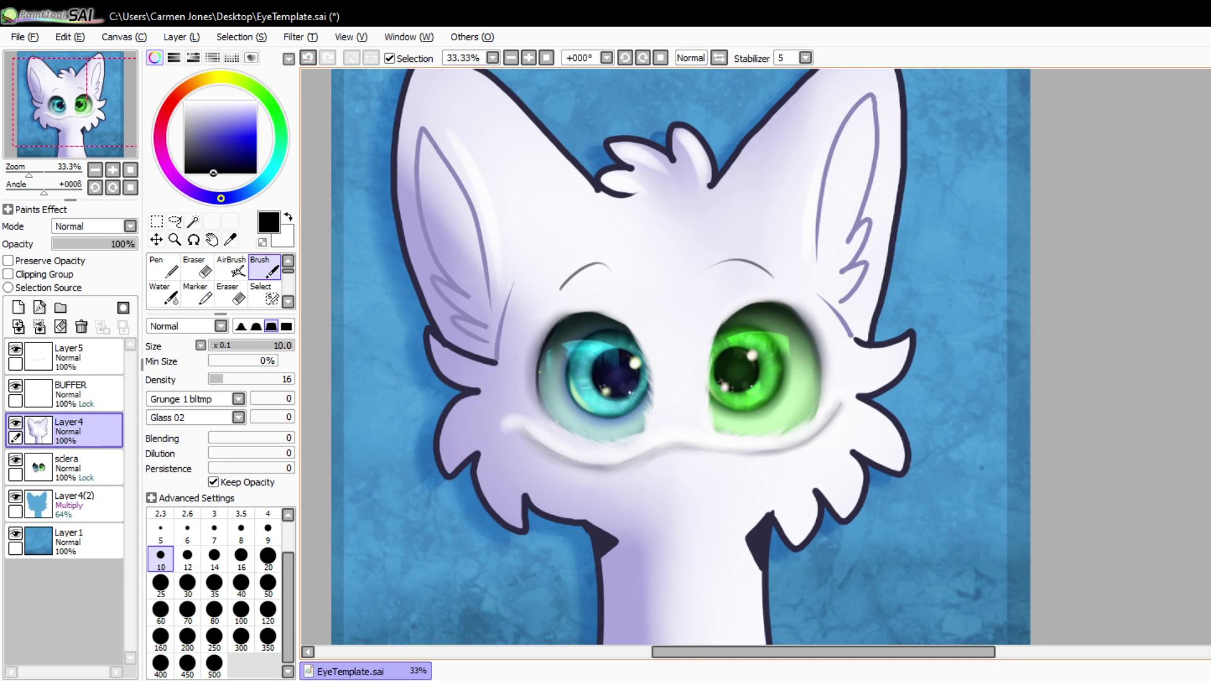
pyautogui.moveTo(541, 378); pyautogui.dragTo(543, 411)
pyautogui.moveTo(820, 376)
pyautogui.mouseDown()
pyautogui.moveTo(819, 410)
pyautogui.moveTo(819, 380)
pyautogui.moveTo(820, 396)
pyautogui.mouseUp()
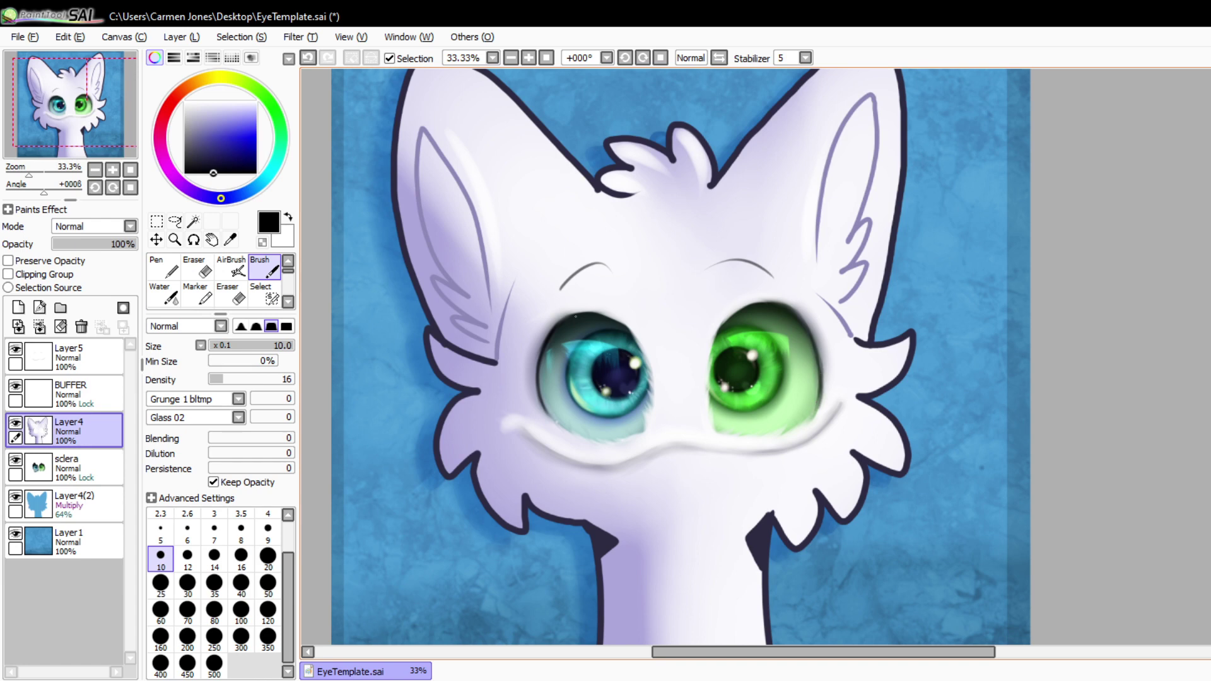
pyautogui.moveTo(575, 312); pyautogui.dragTo(629, 330)
pyautogui.moveTo(554, 329); pyautogui.dragTo(546, 341)
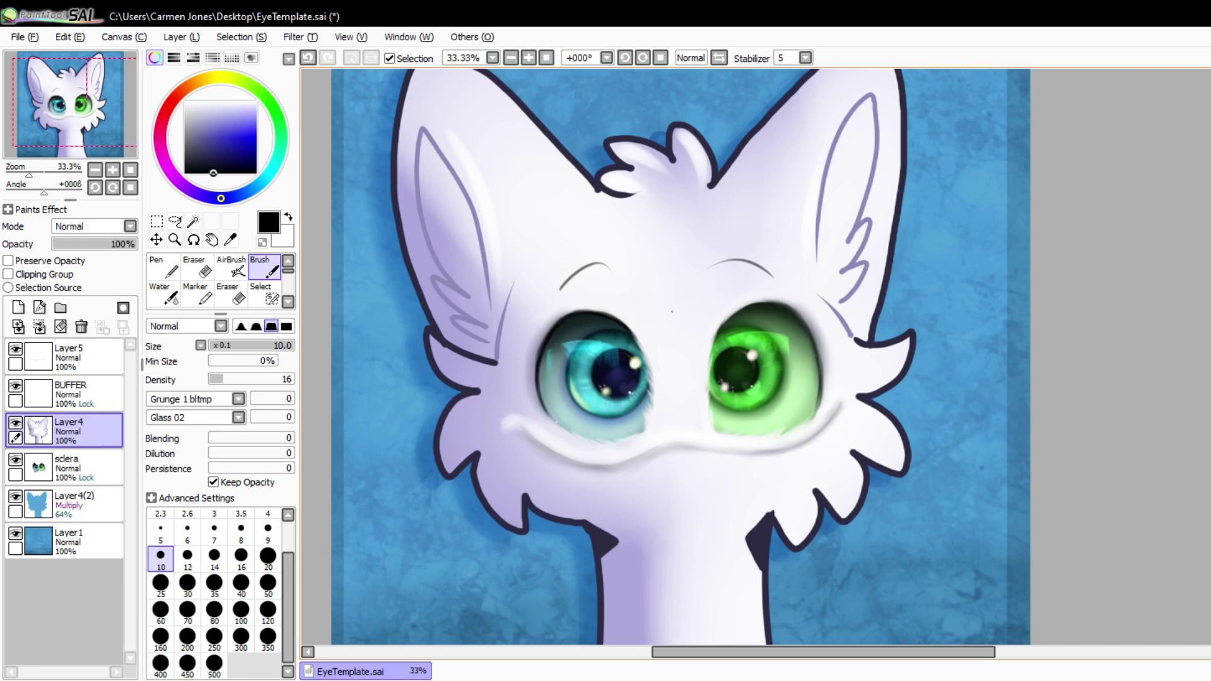
pyautogui.moveTo(731, 313); pyautogui.dragTo(719, 331)
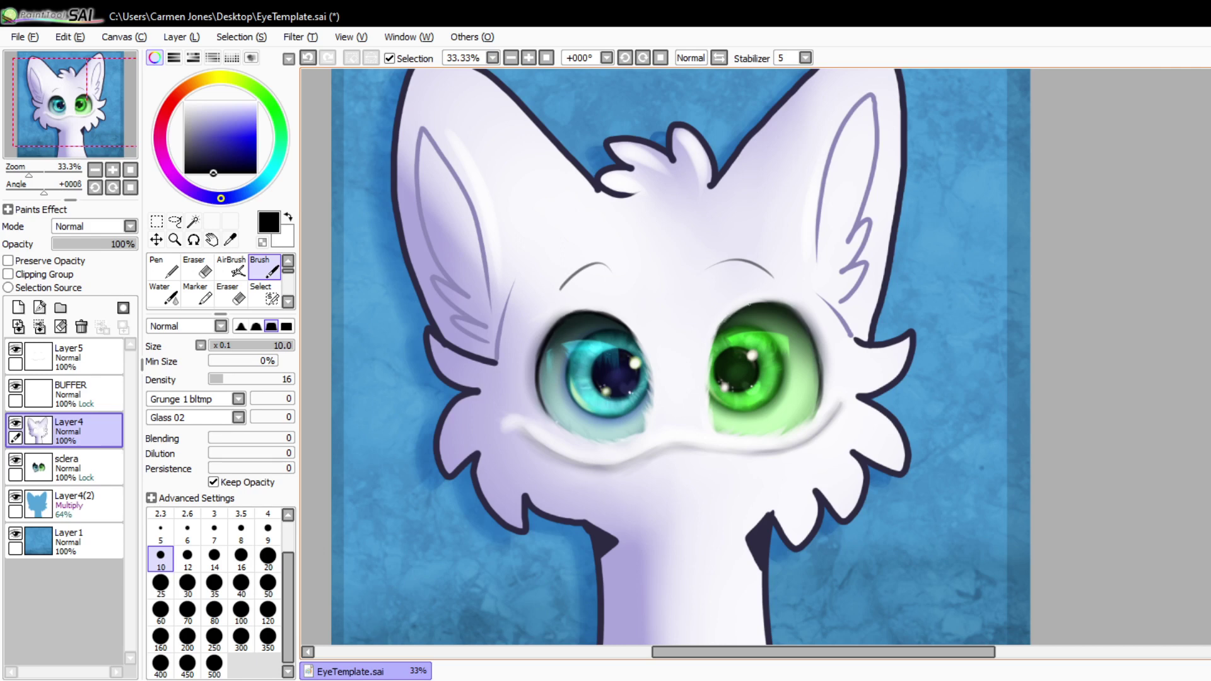